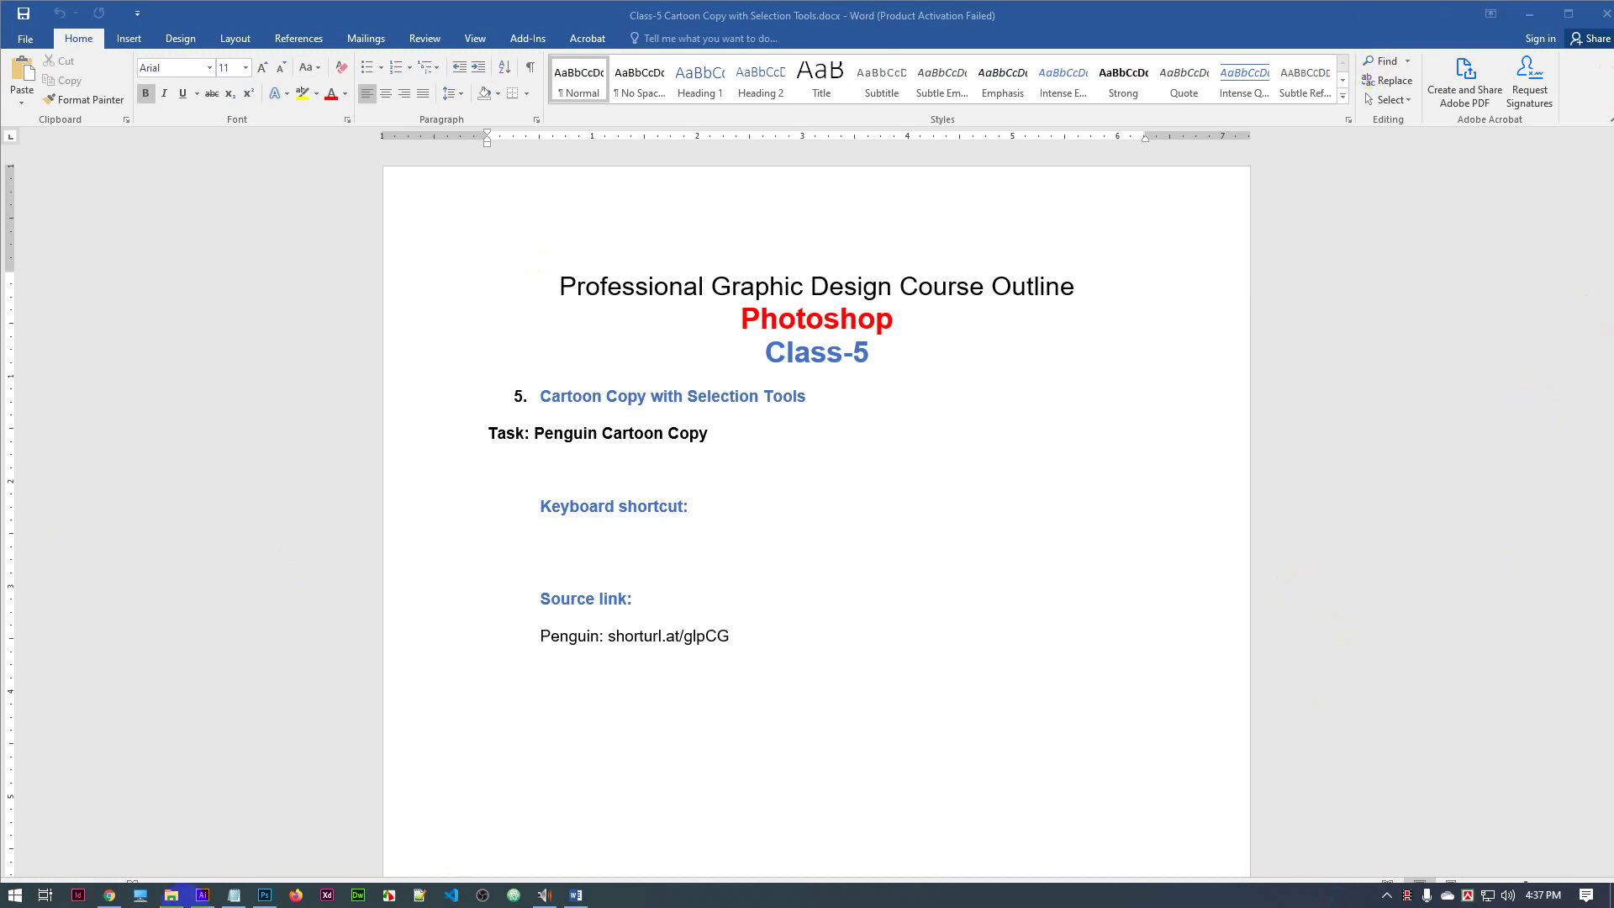
Examine the "penguin cartoon" image search results and the enlarged penguin picture in the browser, and return to Photoshop
click(265, 895)
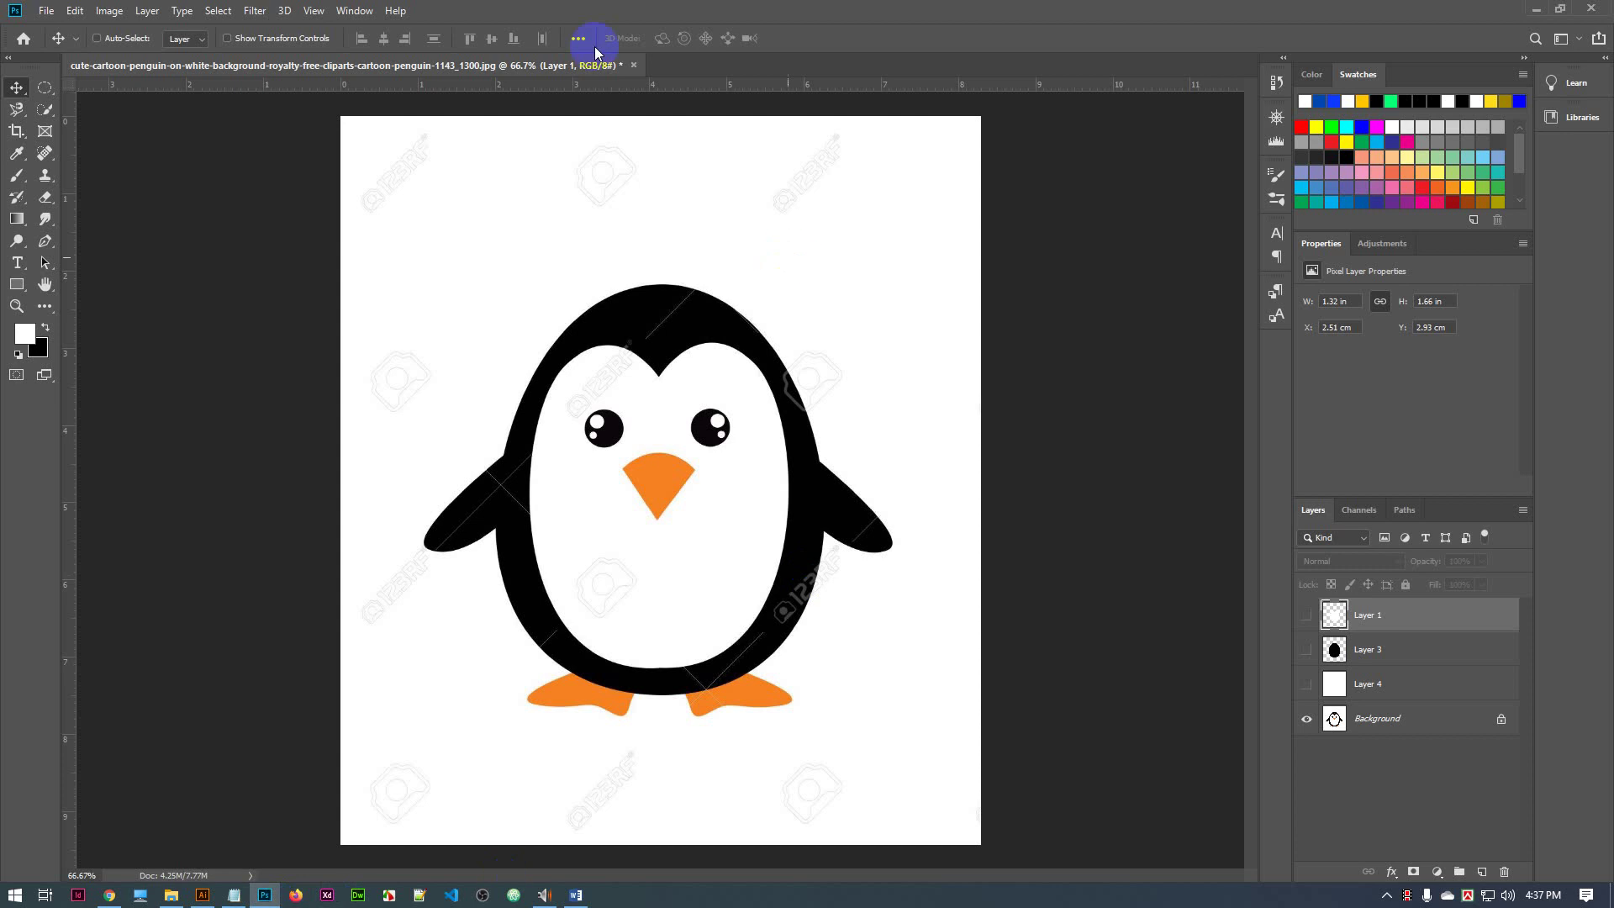
click(628, 429)
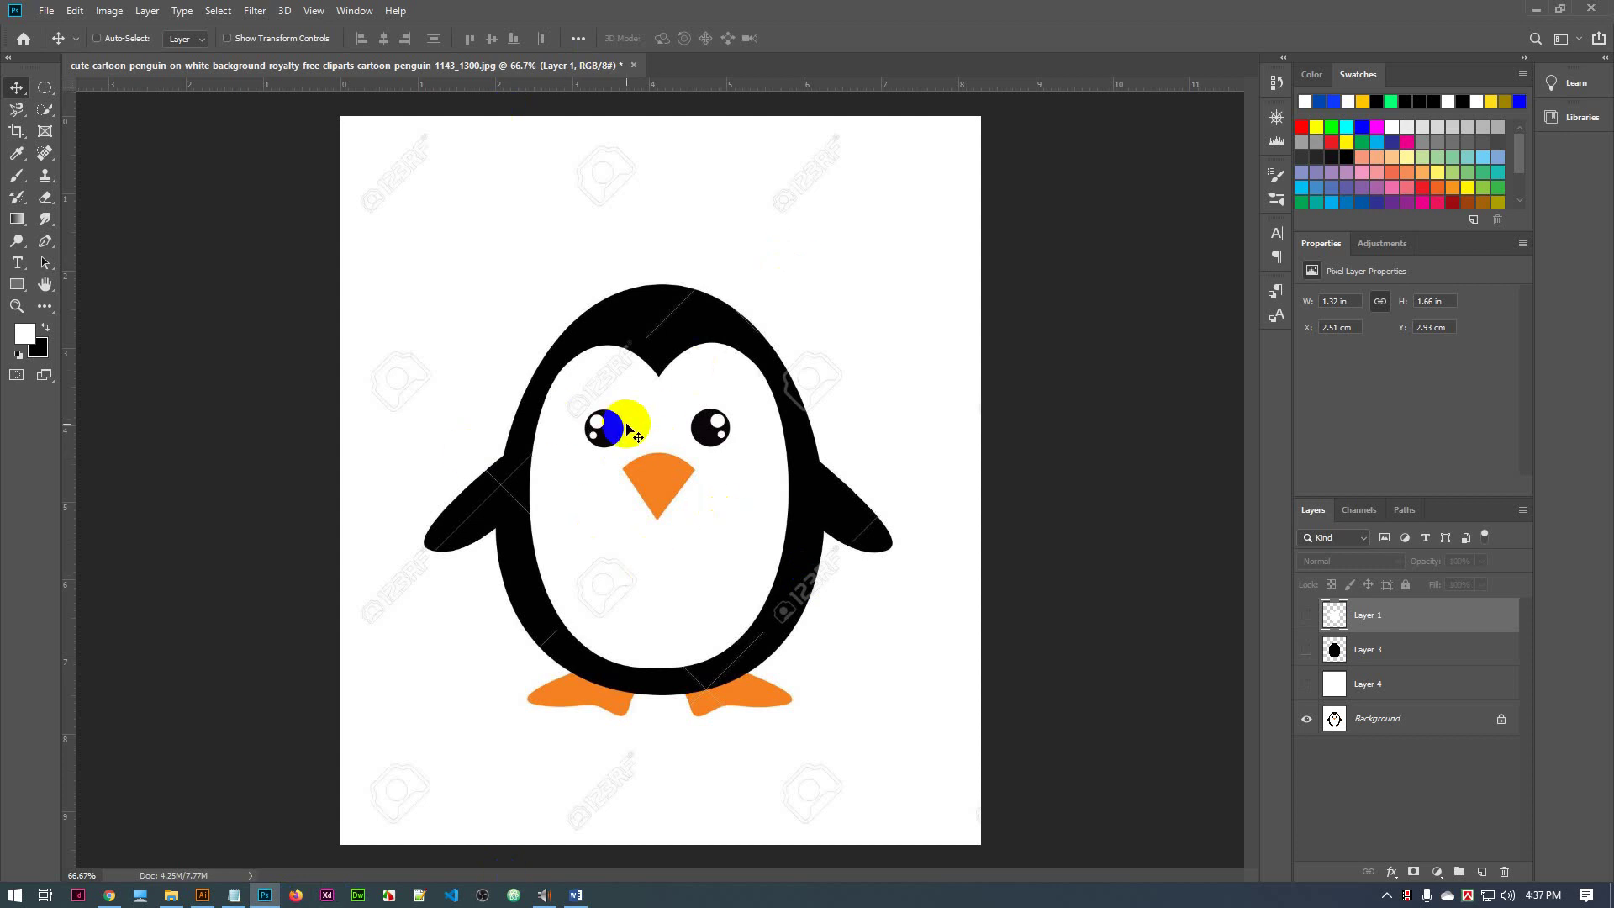
click(109, 896)
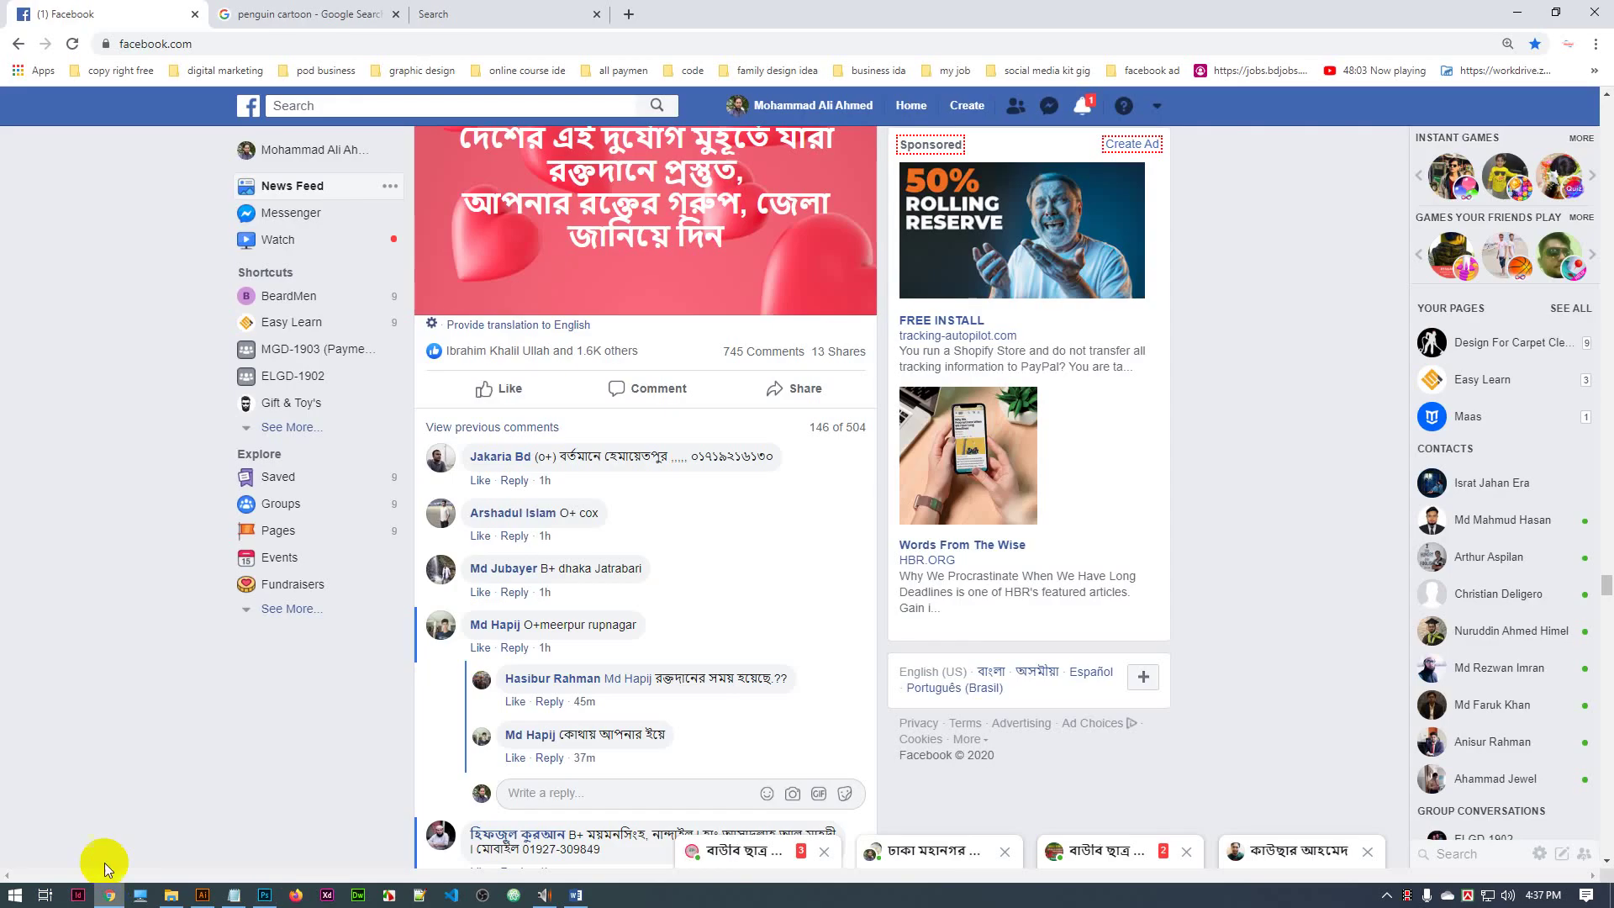
click(339, 15)
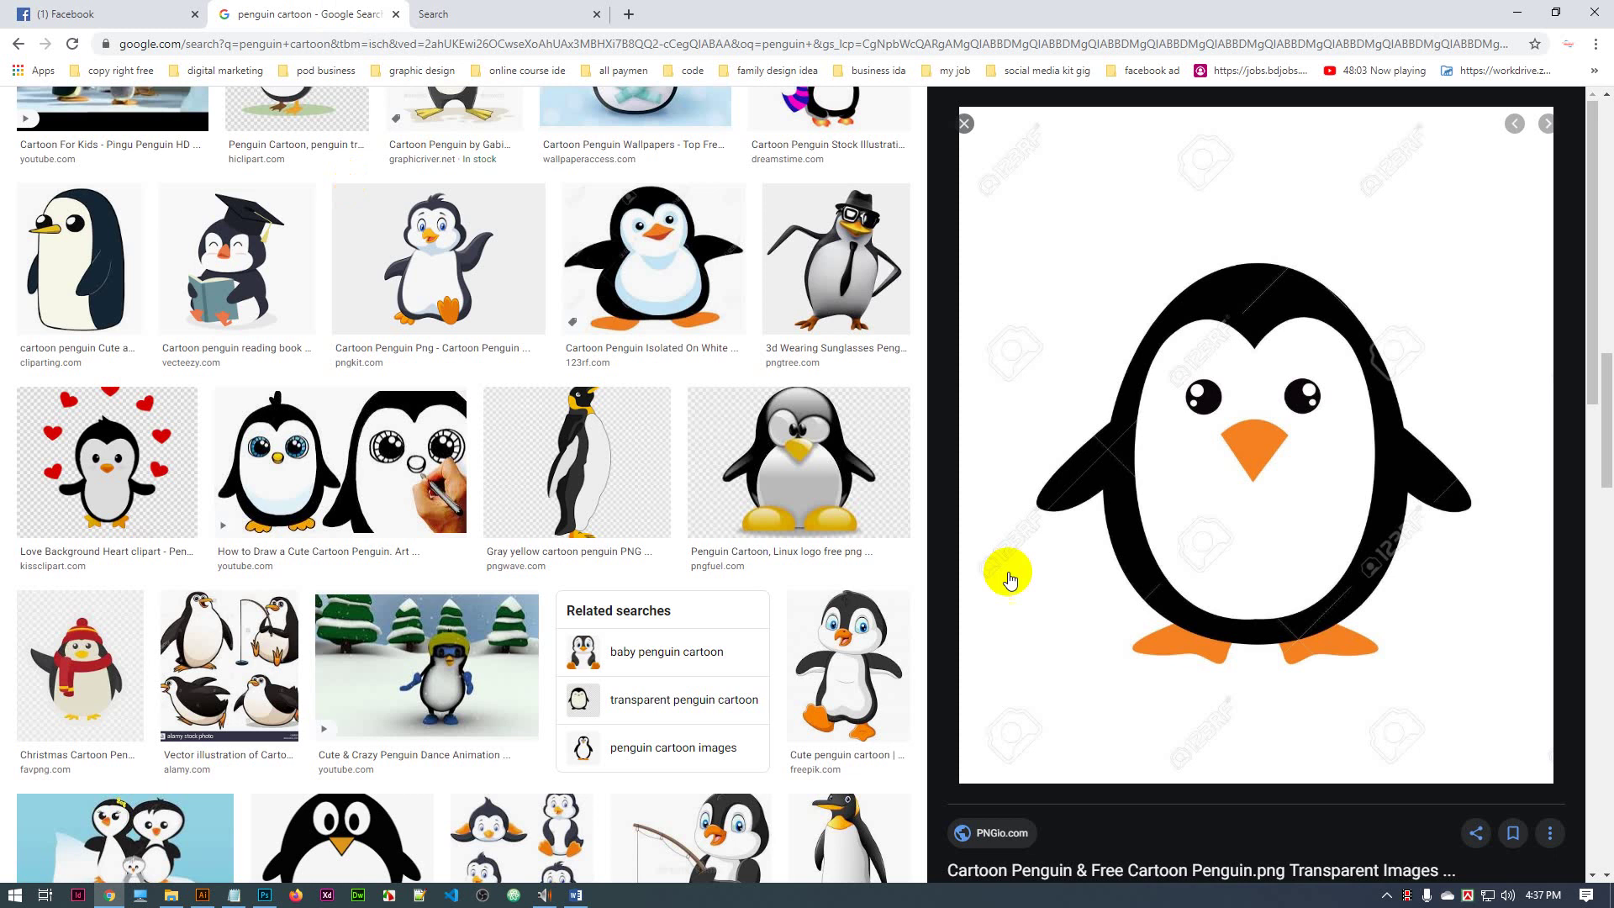
scroll(425, 457, up, 15)
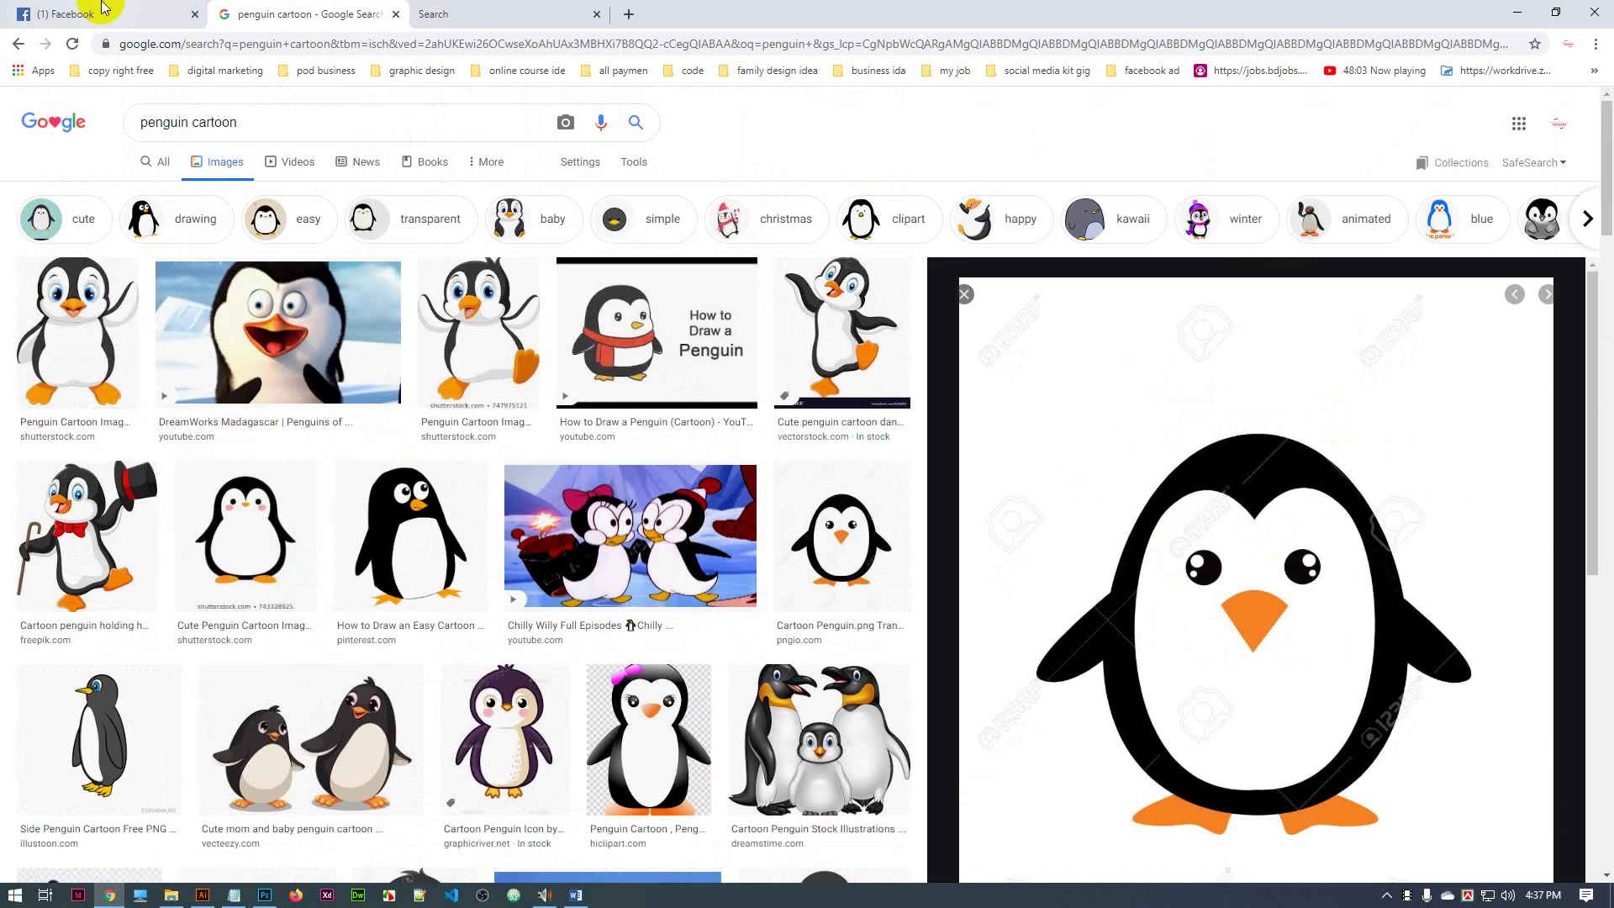
click(212, 122)
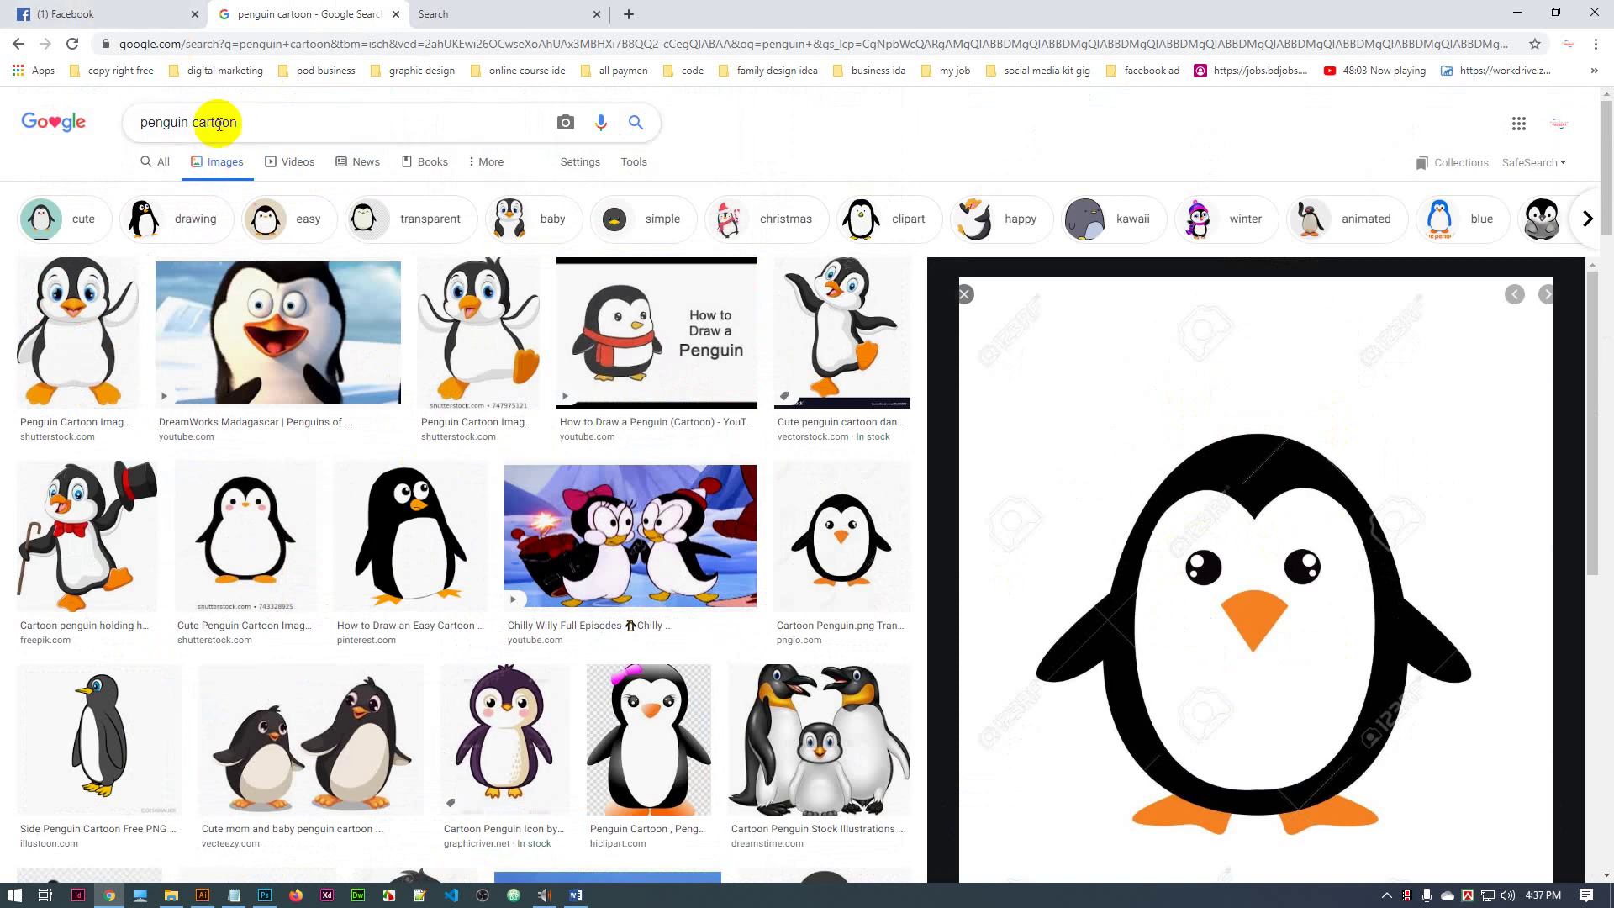
double_click(212, 122)
click(211, 121)
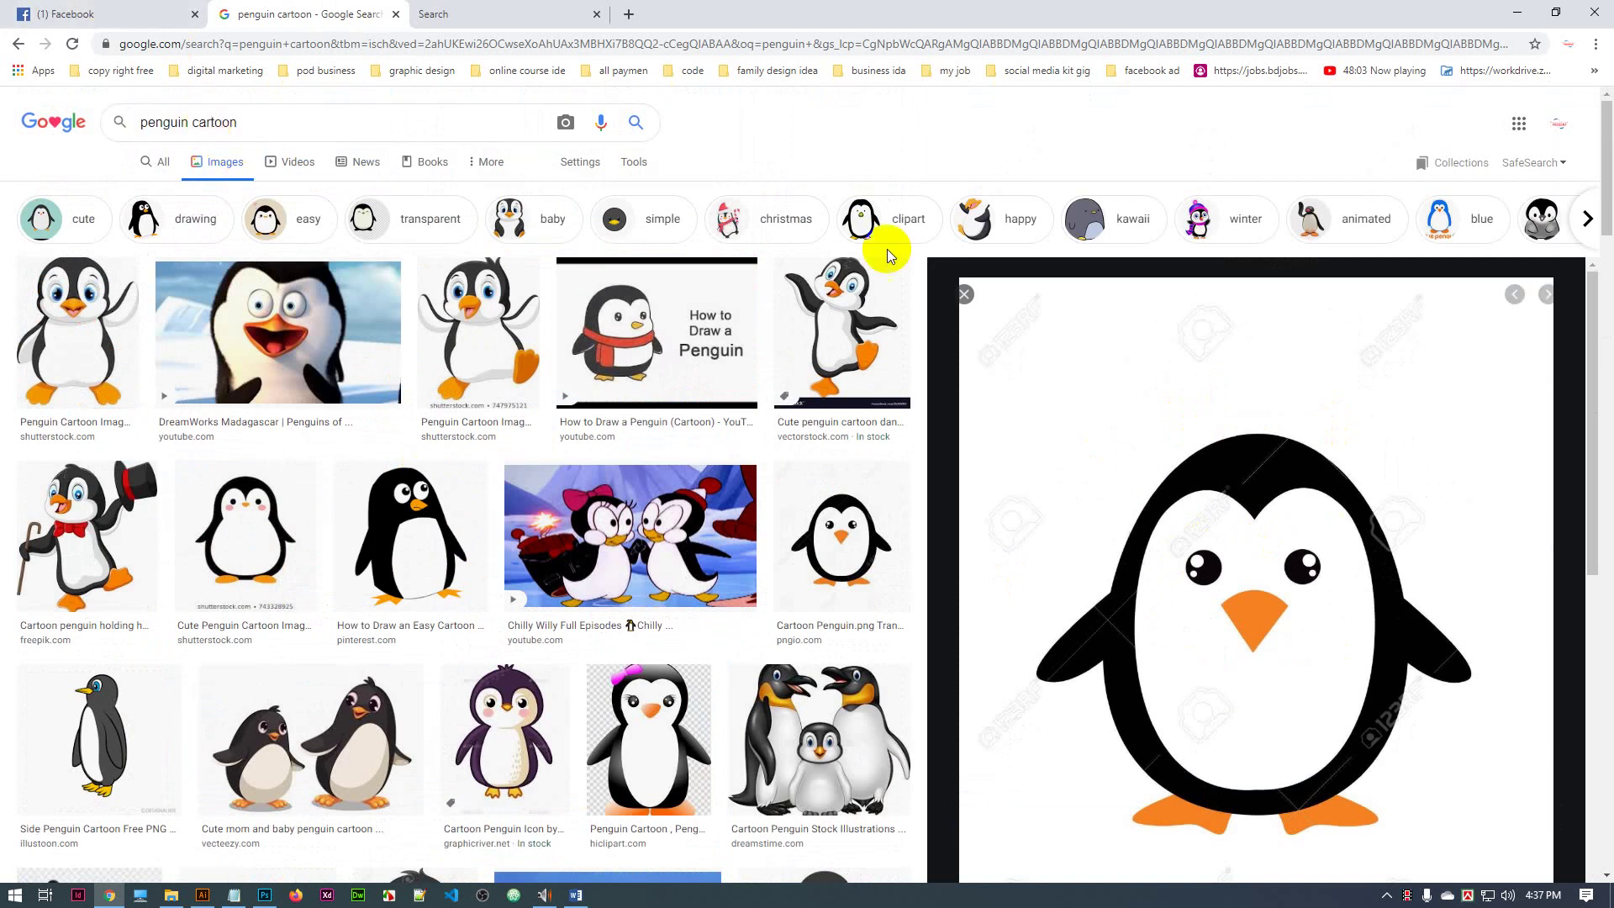
scroll(577, 432, down, 6)
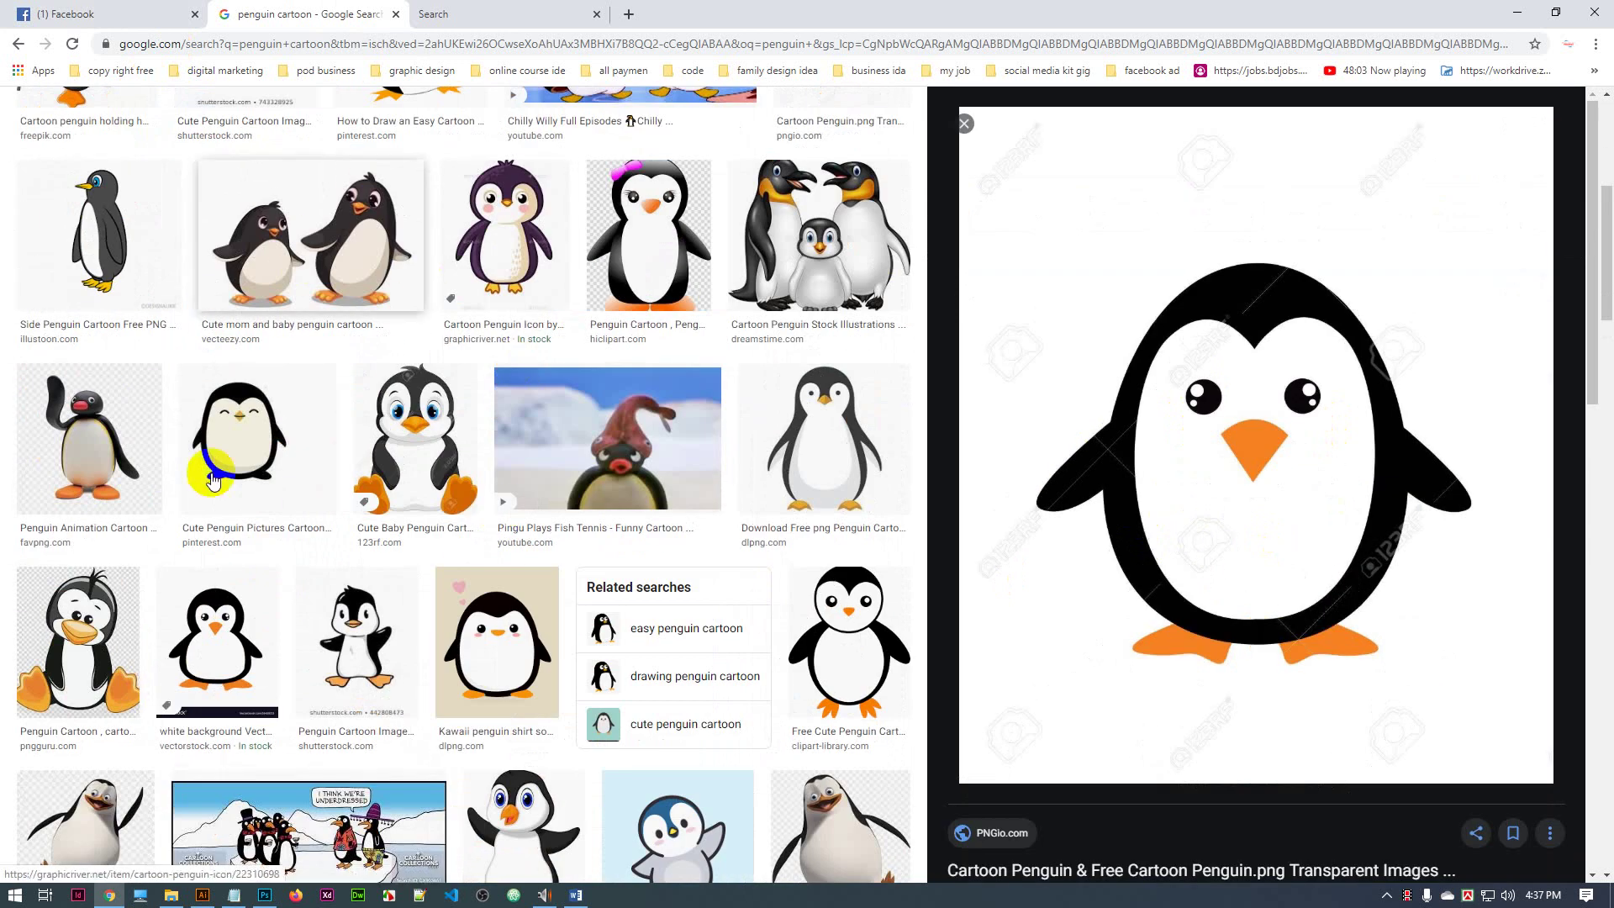
scroll(333, 681, down, 3)
scroll(339, 689, up, 9)
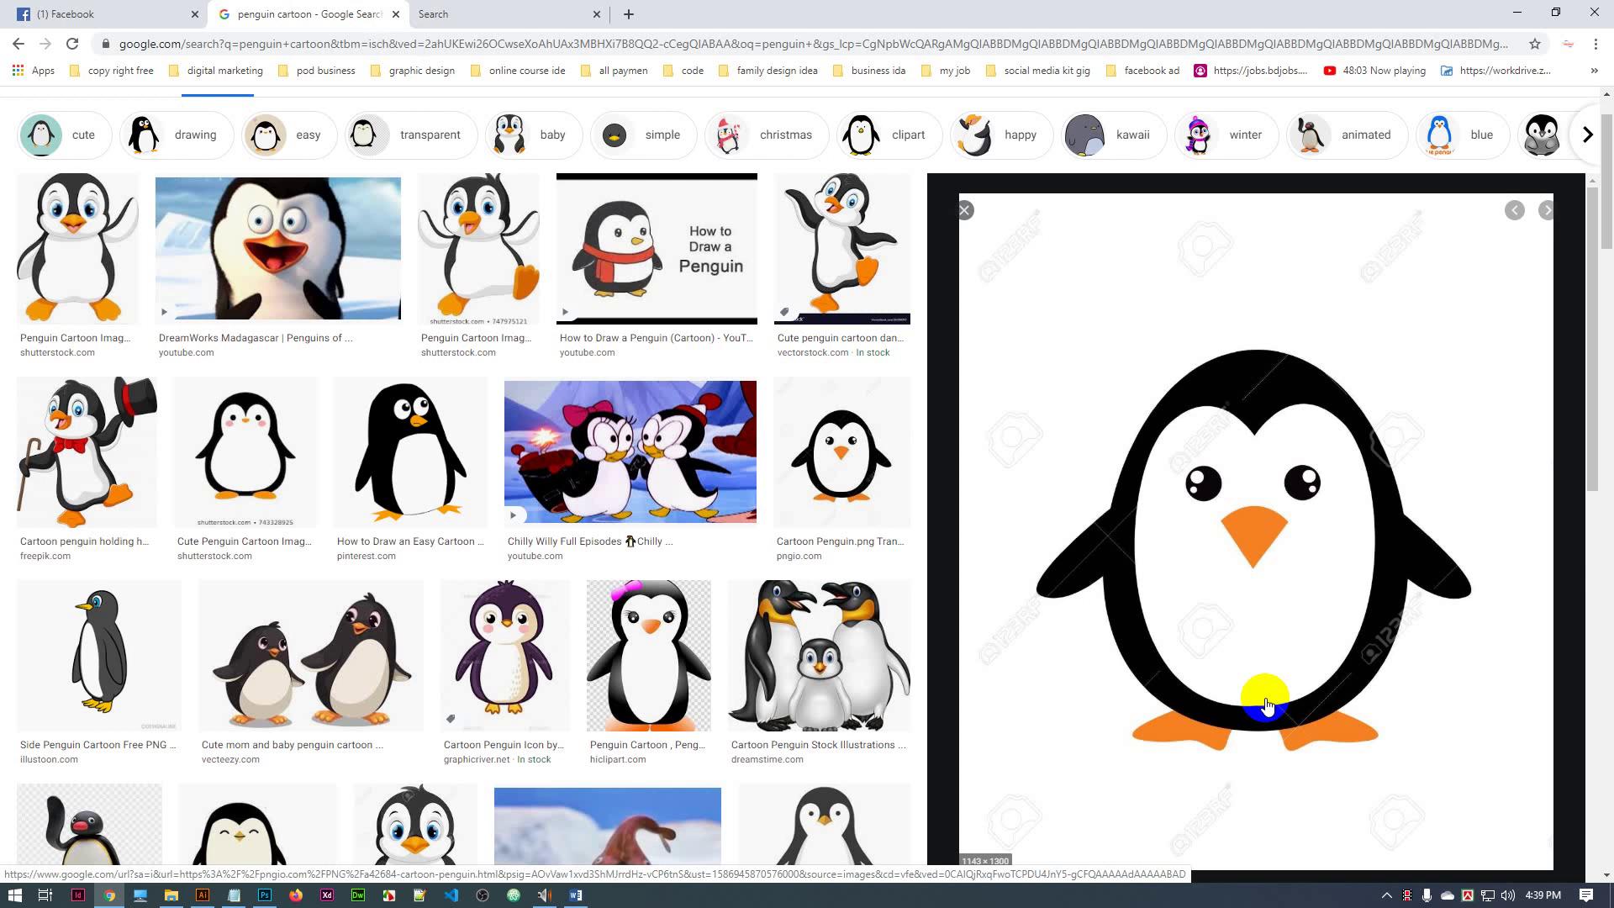
right_click(1065, 308)
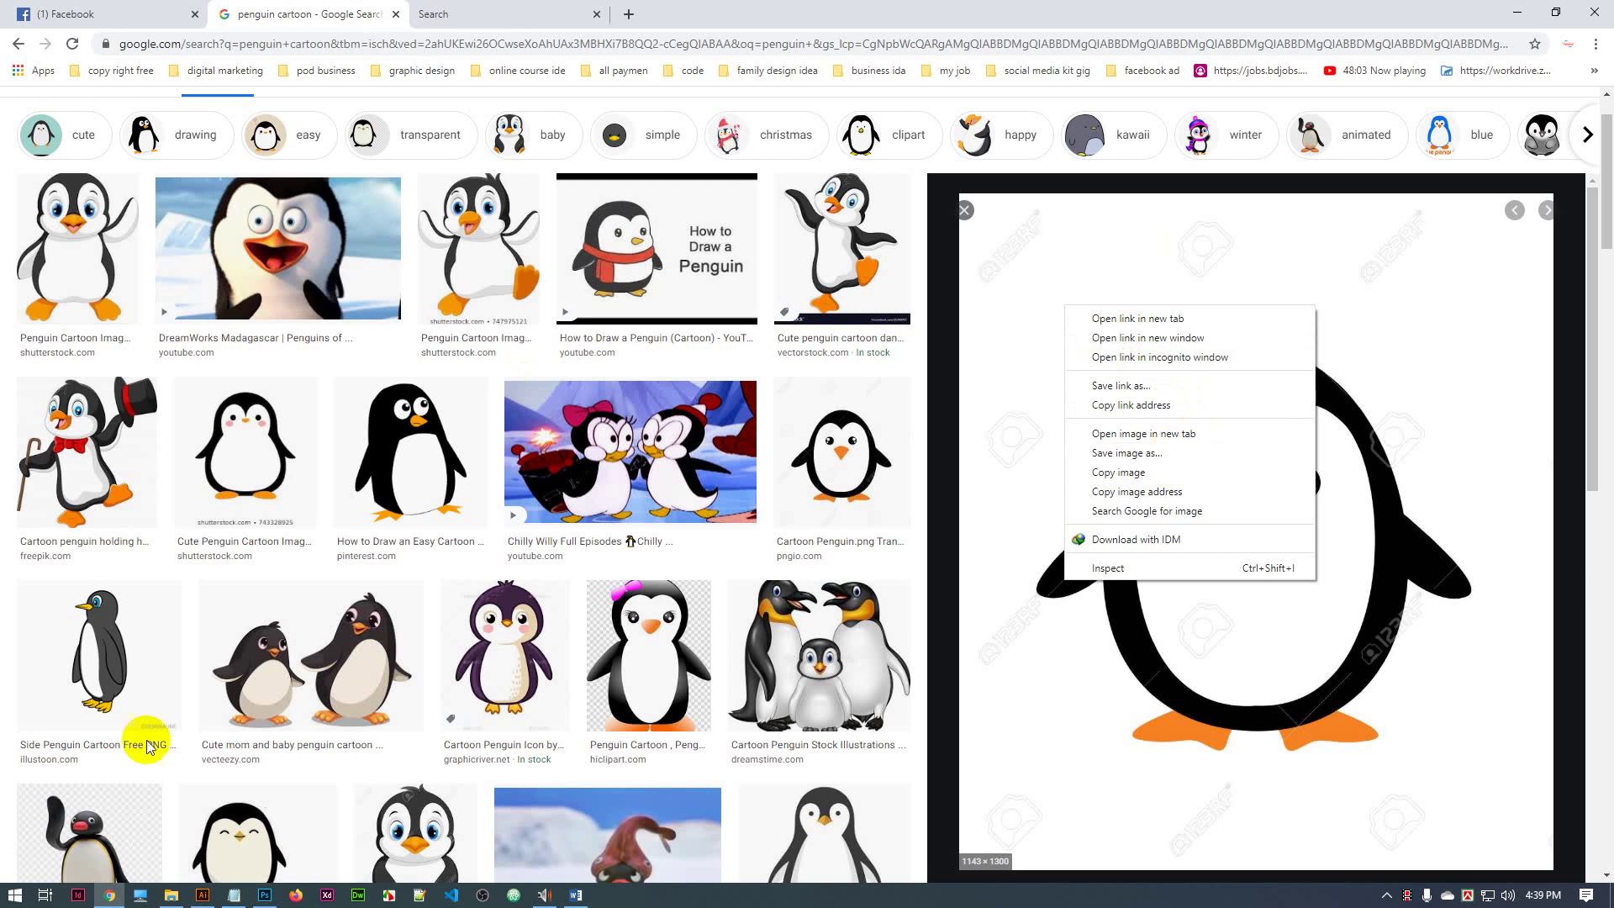
click(265, 895)
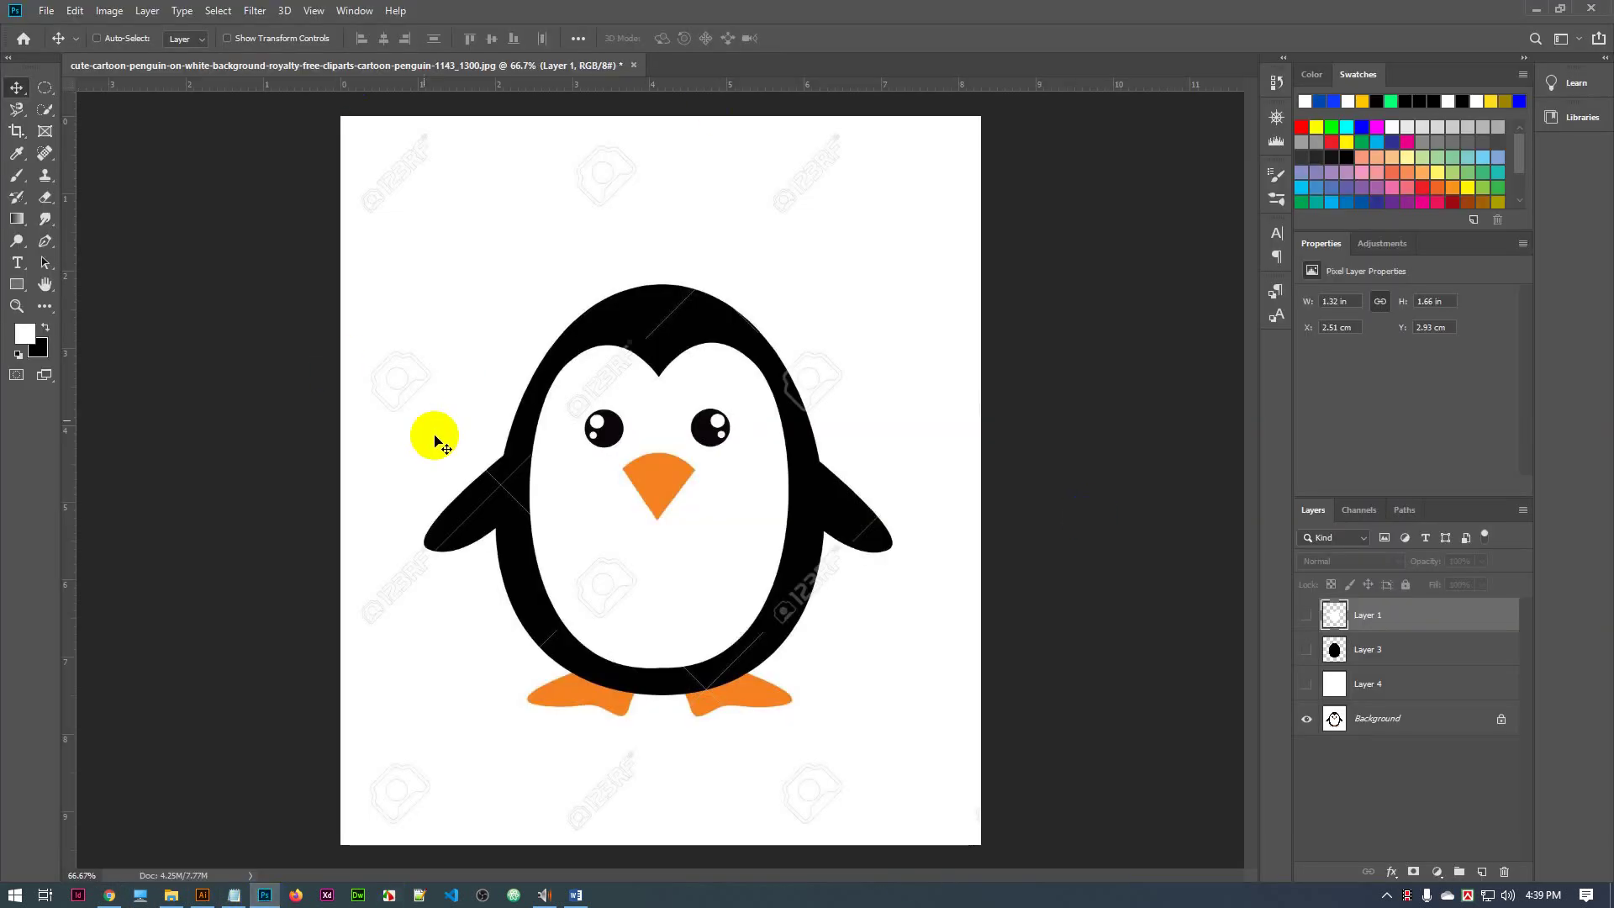
click(47, 11)
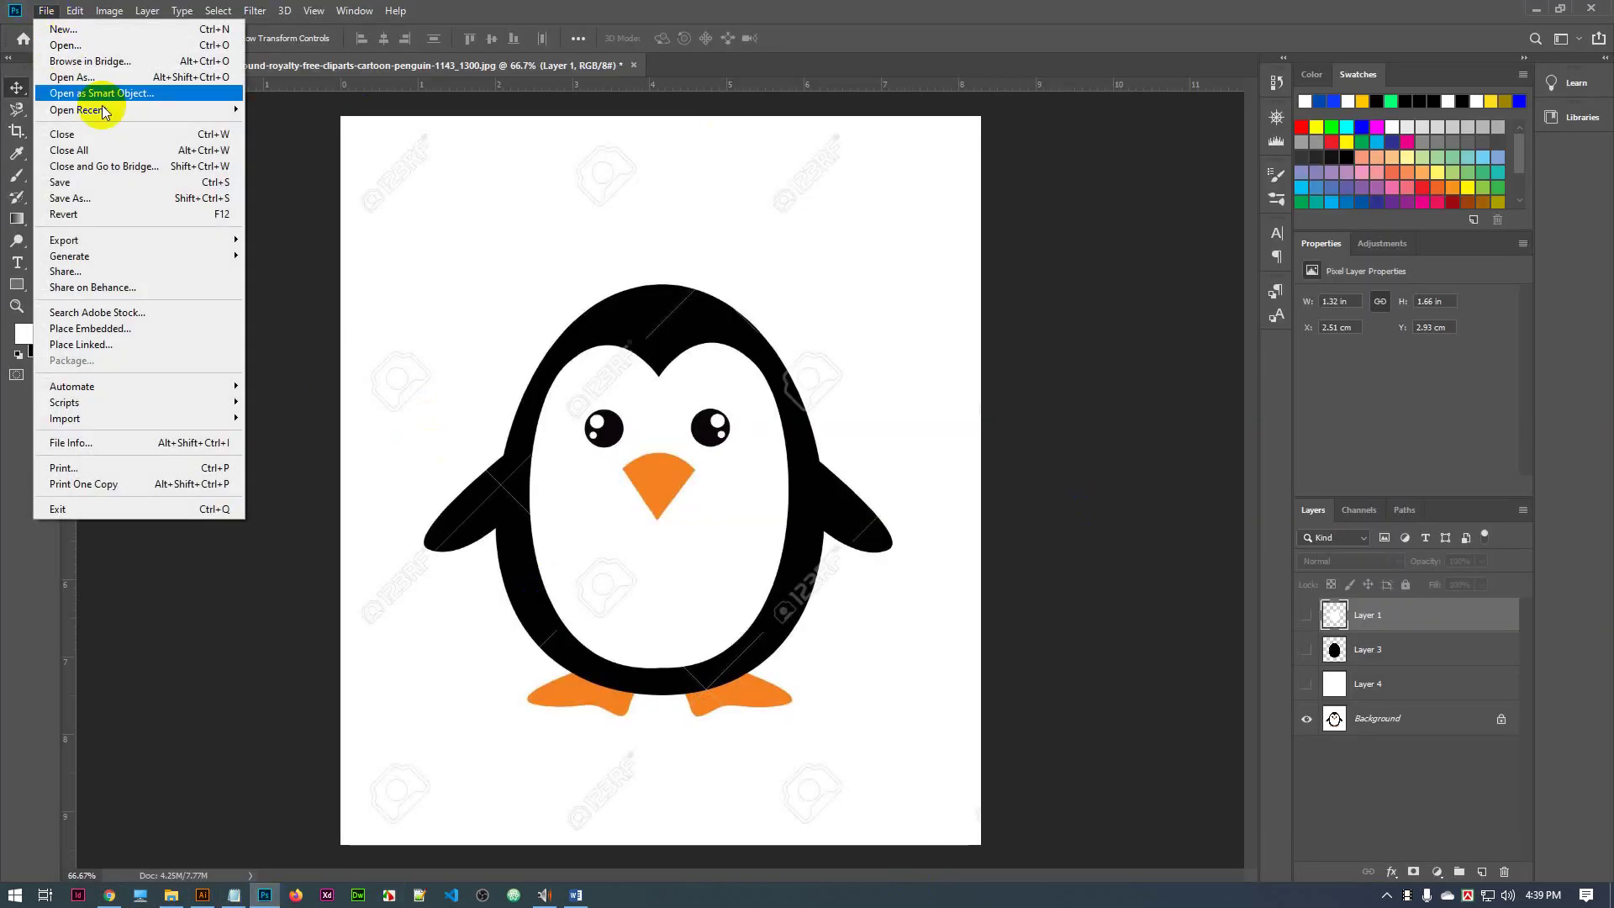
click(57, 45)
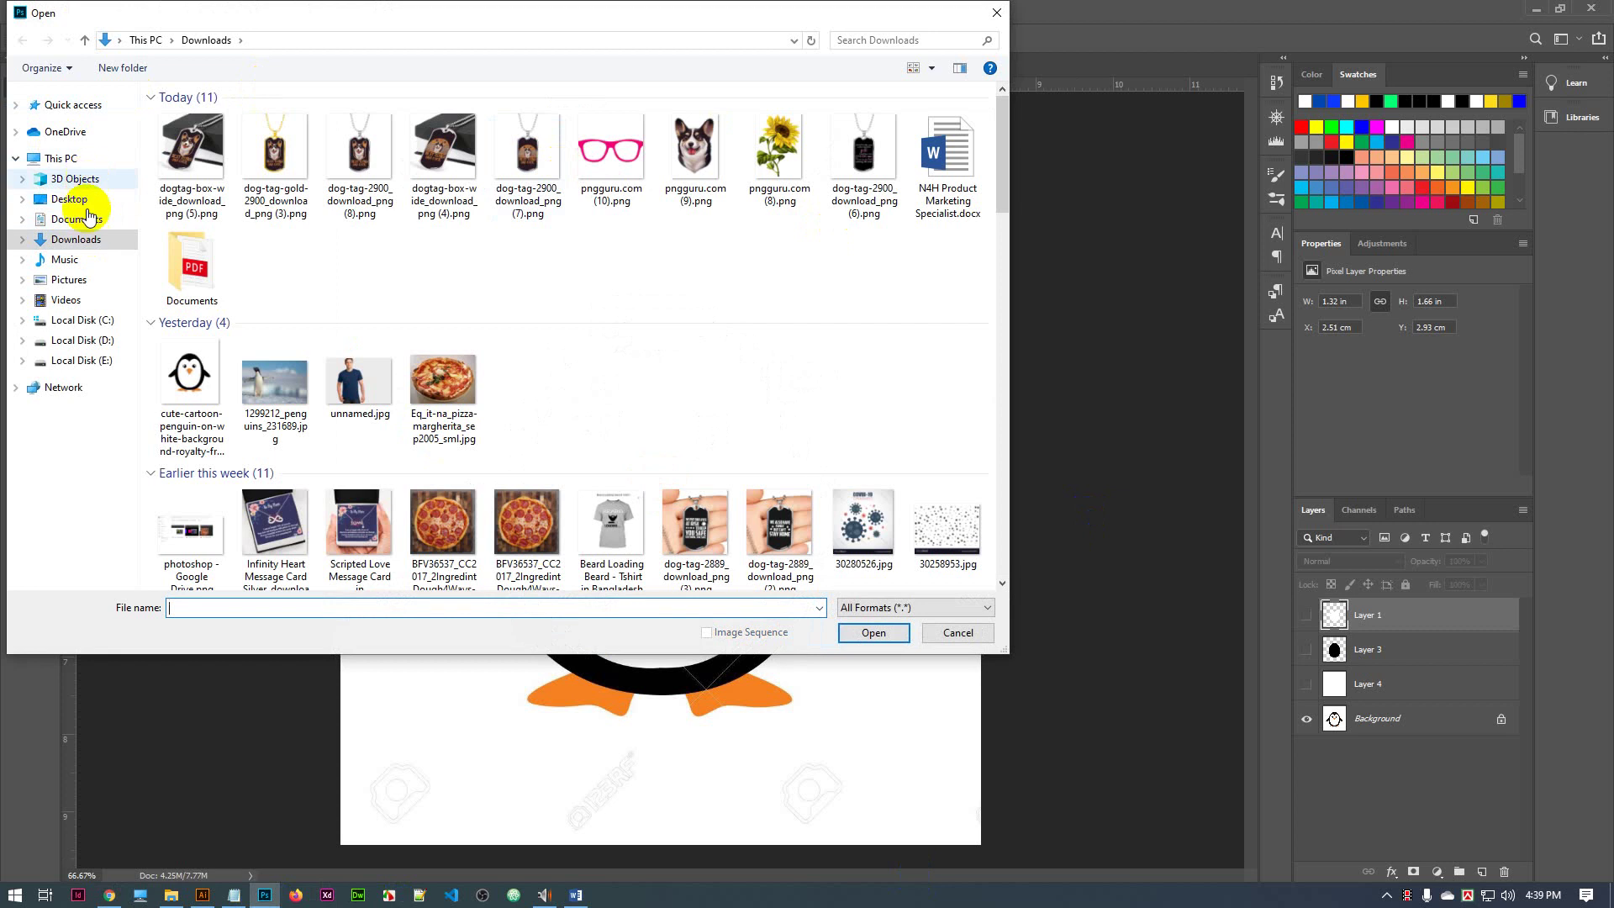
click(75, 239)
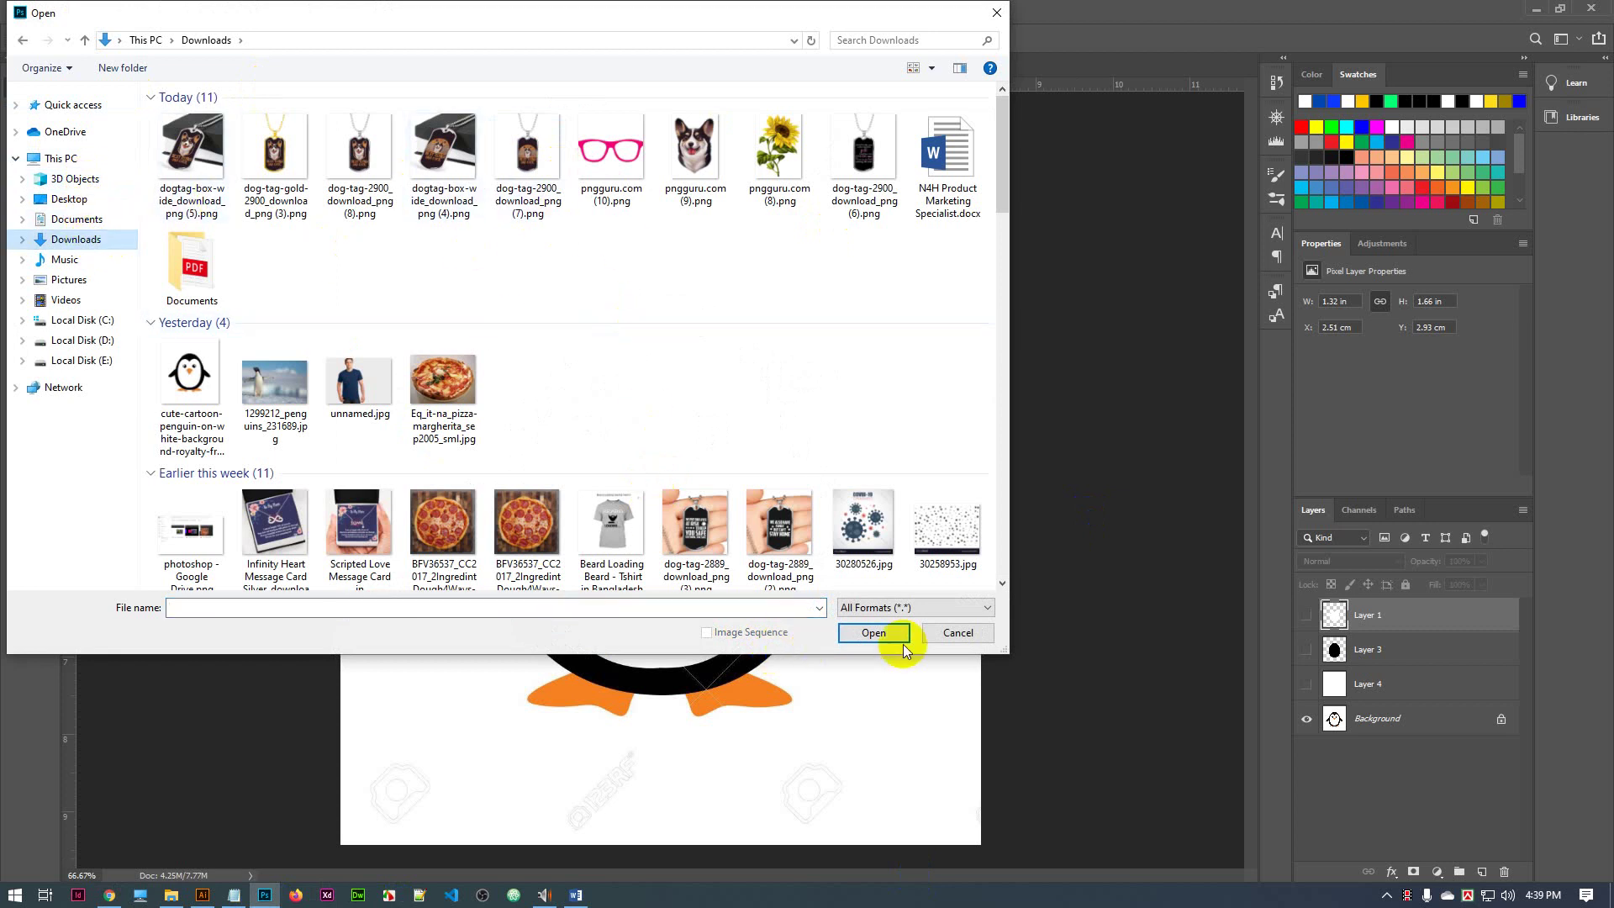
click(996, 12)
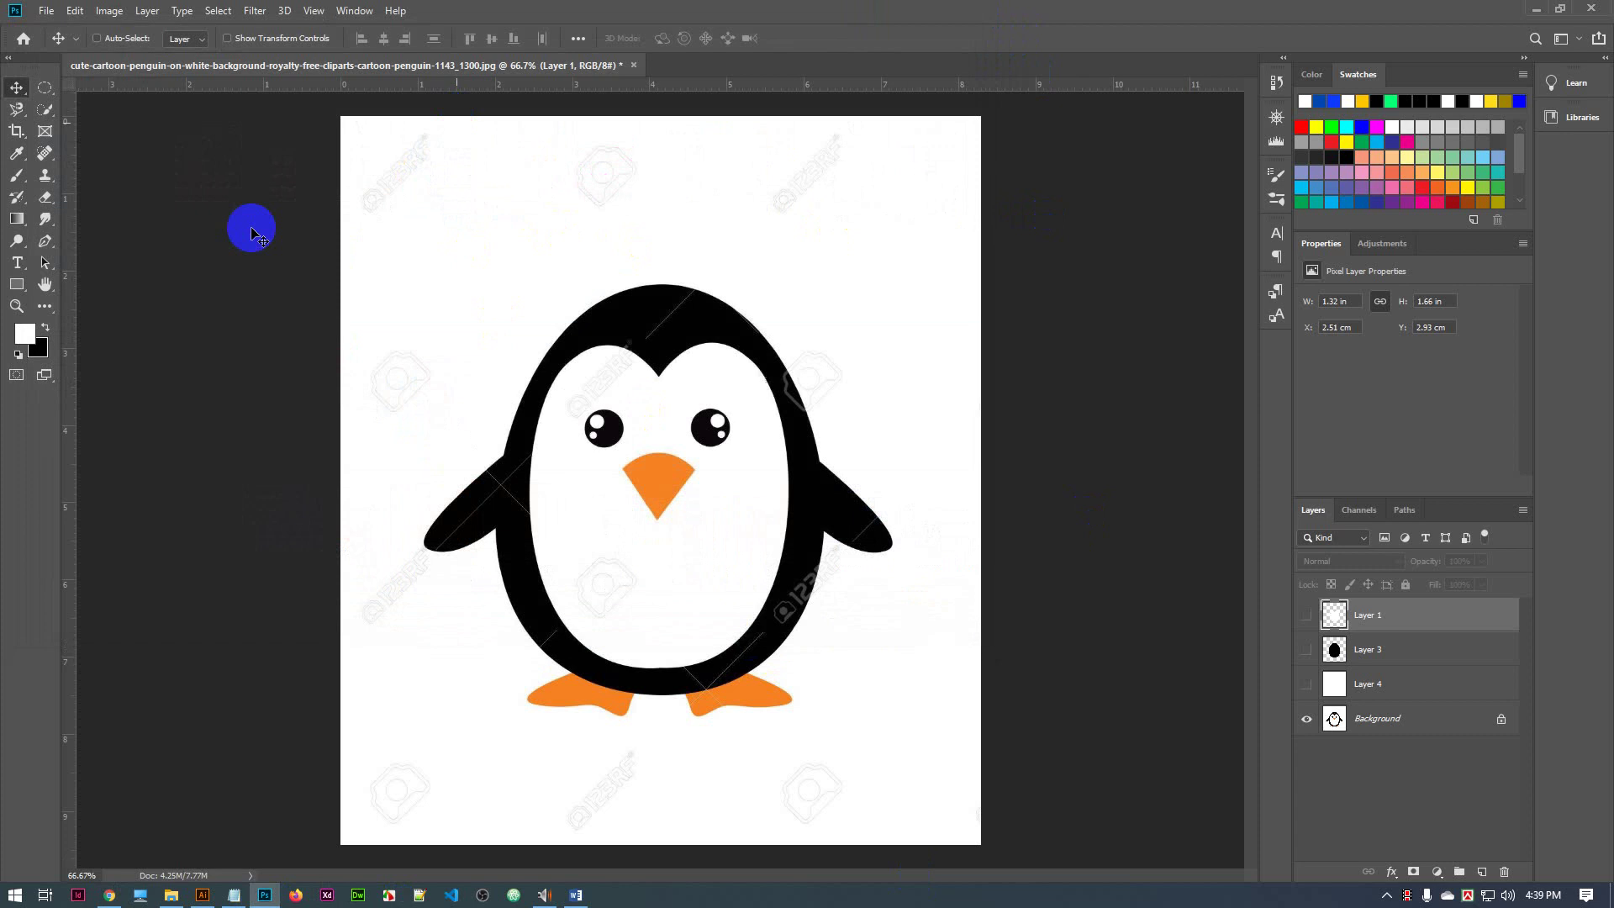
Delete Layer 3, Layer 4 and Layer 1 from the penguin document
click(571, 611)
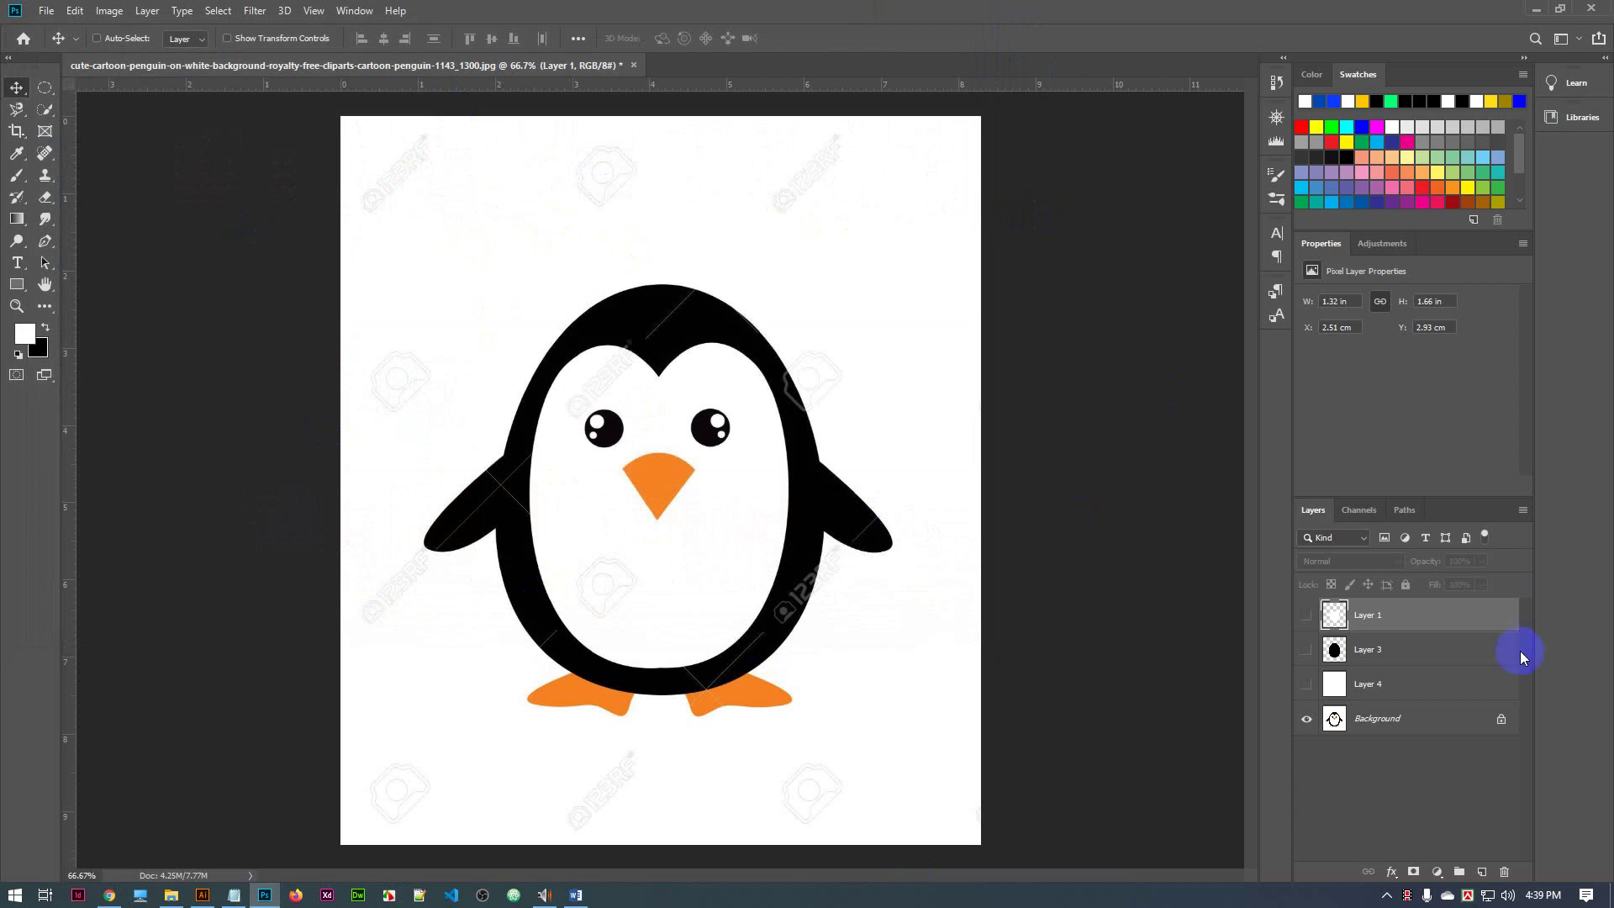
click(1420, 655)
key(Delete)
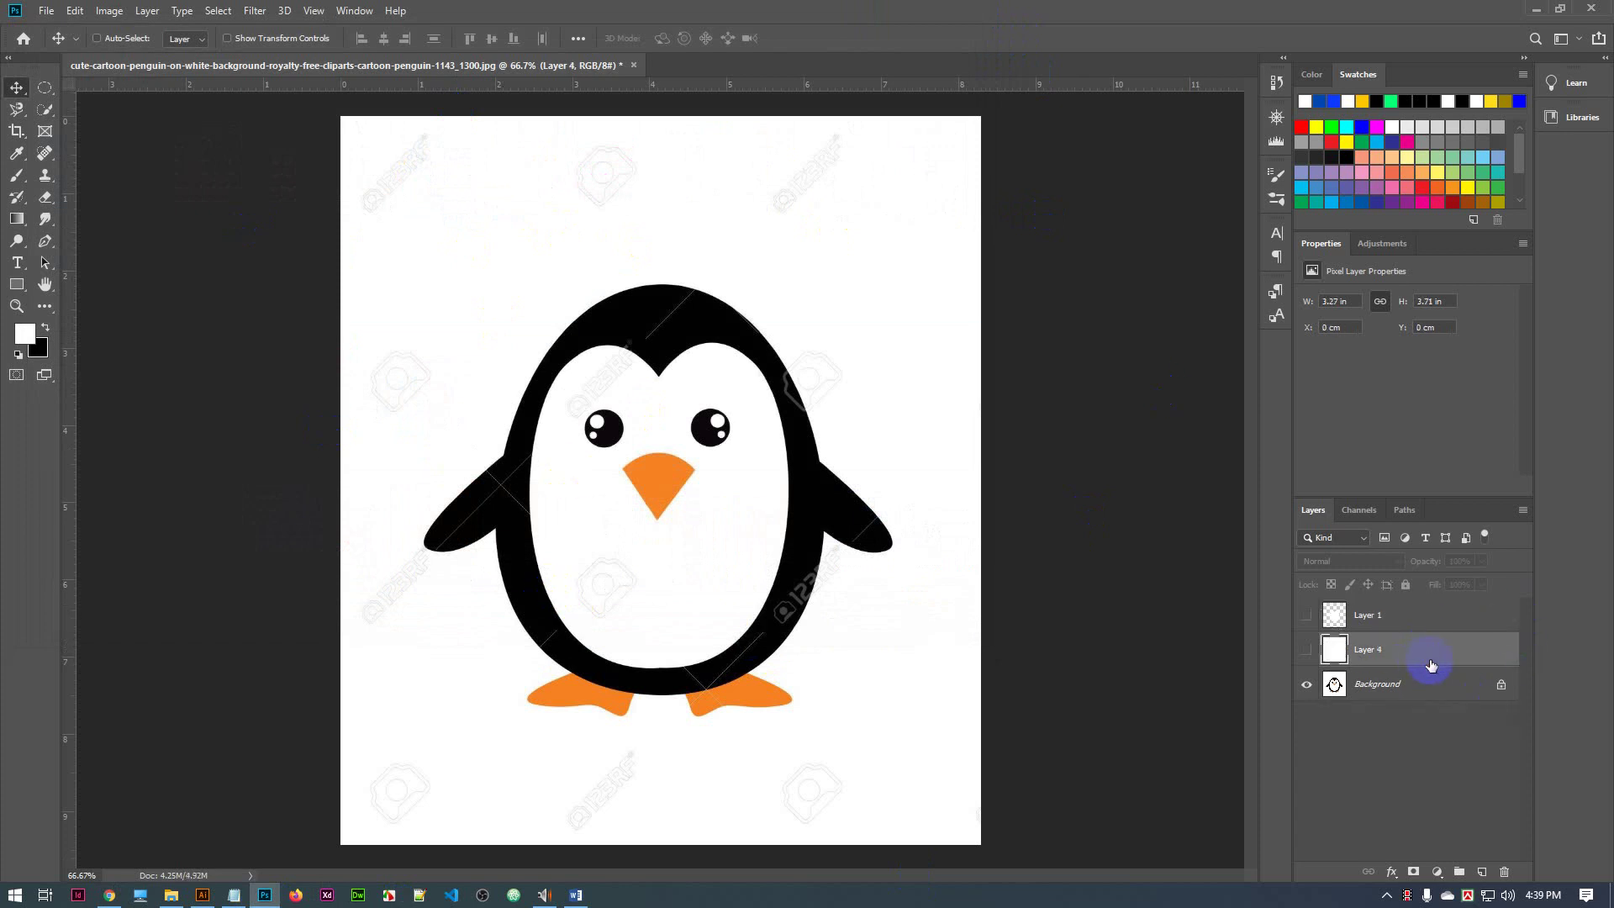
key(Delete)
click(1419, 626)
key(Delete)
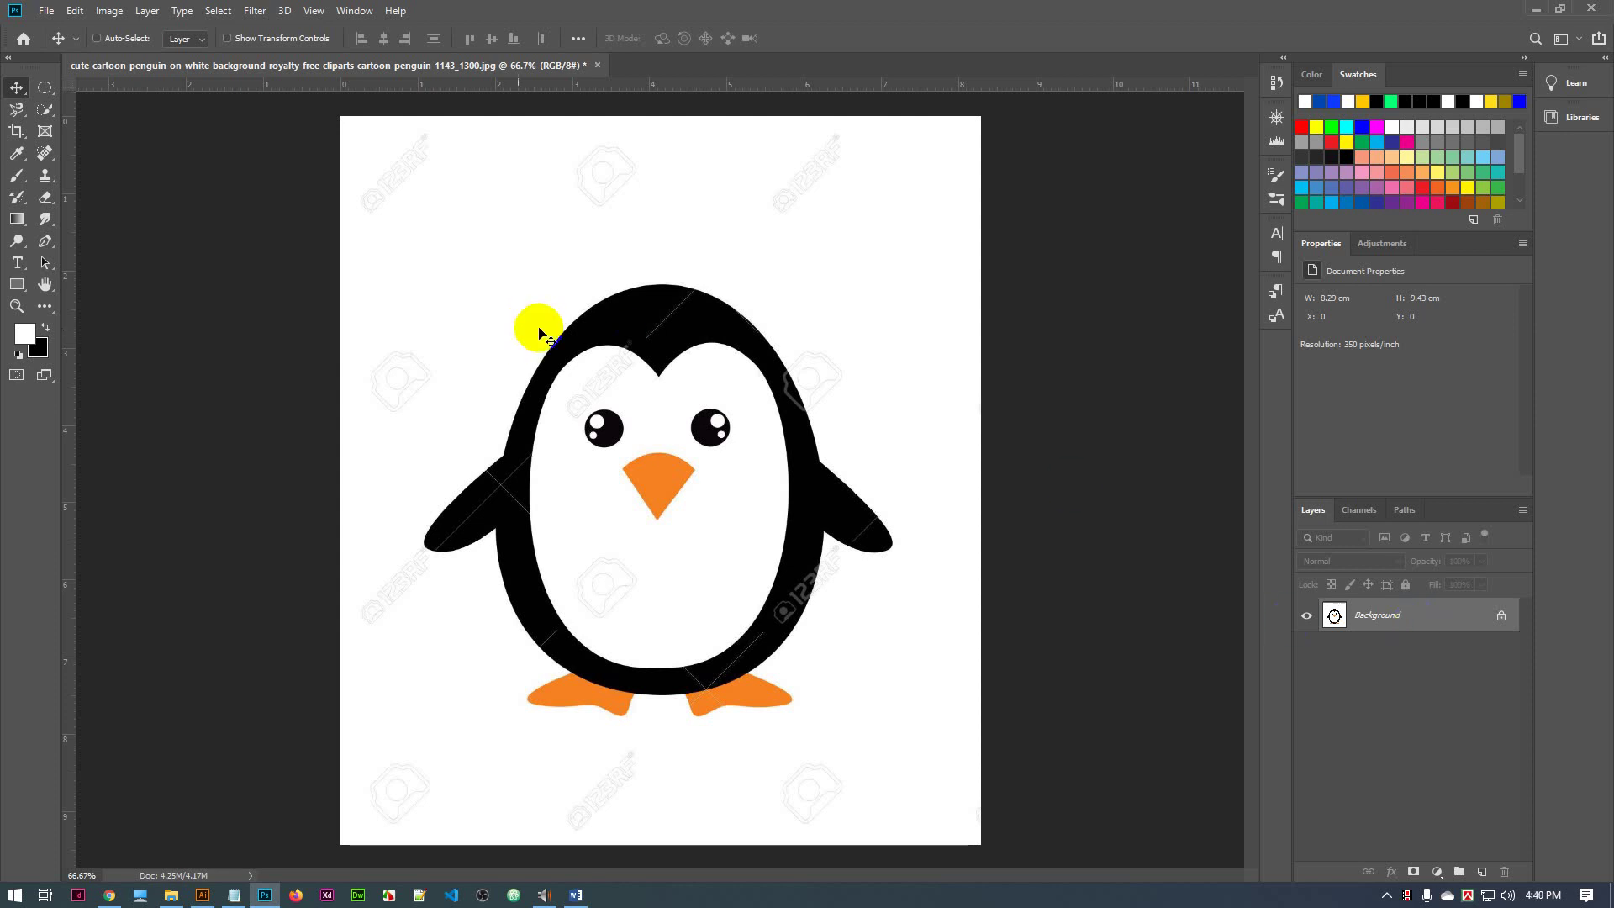
Try to move the locked Background layer across the canvas with the Move tool
click(631, 343)
mouse_move(631, 343)
mouse_down()
mouse_move(622, 325)
mouse_move(709, 325)
mouse_move(754, 365)
mouse_move(703, 326)
mouse_move(564, 365)
mouse_move(514, 542)
mouse_move(654, 331)
mouse_move(789, 426)
mouse_move(789, 630)
mouse_move(562, 654)
mouse_move(505, 450)
mouse_move(685, 324)
mouse_move(814, 487)
mouse_move(777, 630)
mouse_move(732, 647)
mouse_up()
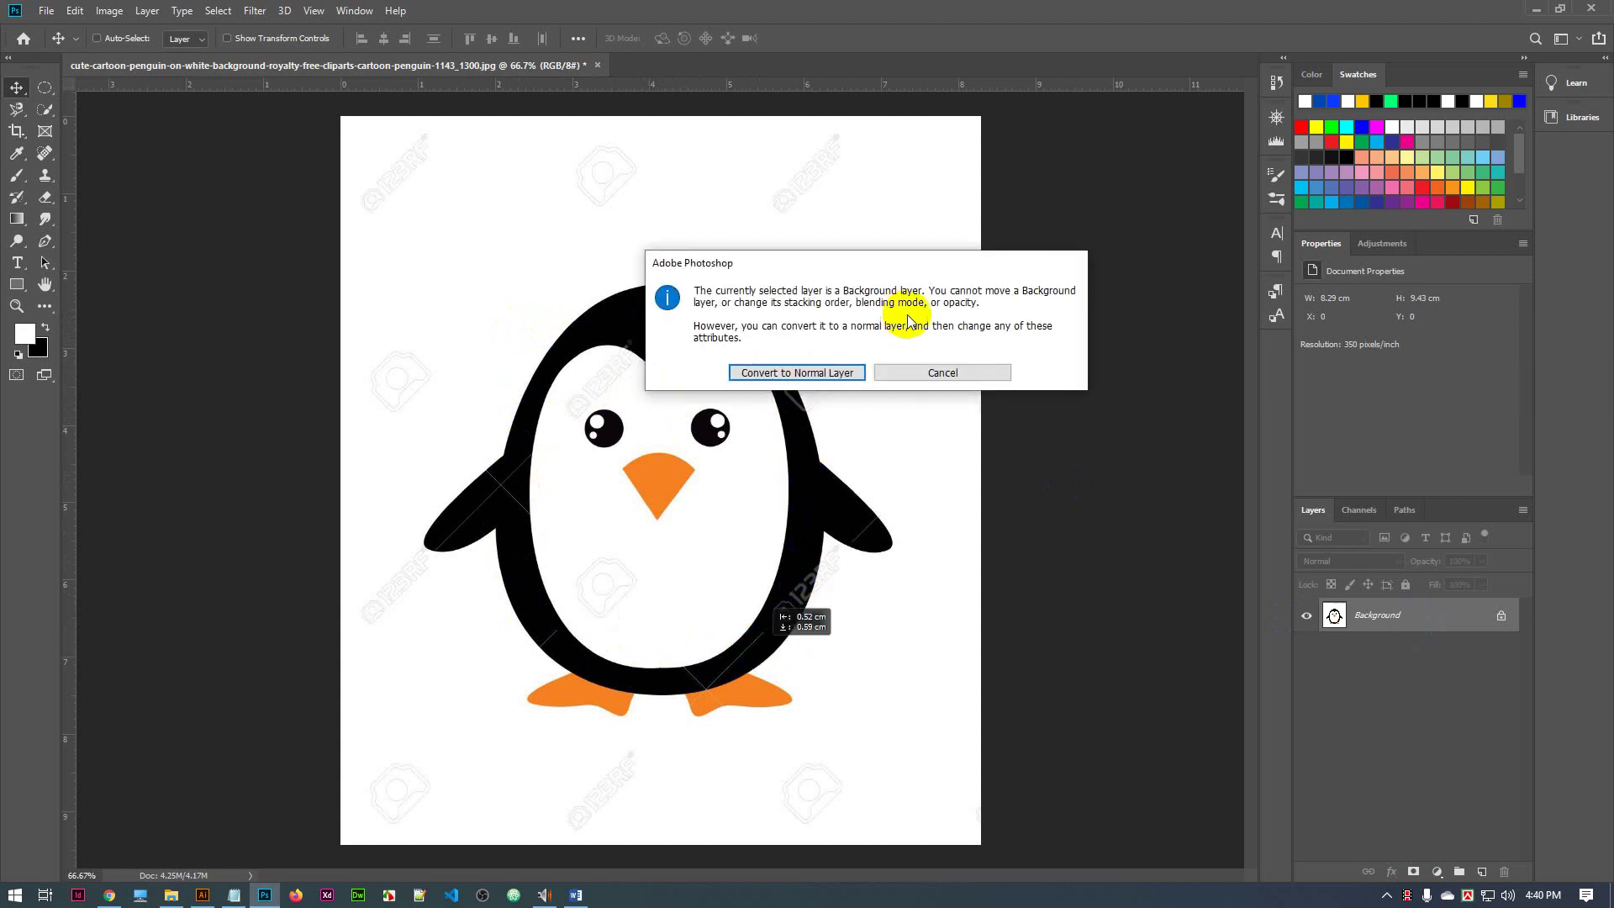
click(954, 372)
mouse_move(632, 412)
mouse_down()
mouse_move(737, 452)
mouse_move(642, 469)
mouse_move(659, 597)
mouse_move(558, 724)
mouse_move(508, 437)
mouse_move(841, 538)
mouse_move(862, 528)
mouse_move(858, 561)
mouse_move(883, 525)
mouse_move(446, 421)
mouse_move(853, 565)
mouse_move(866, 529)
mouse_up()
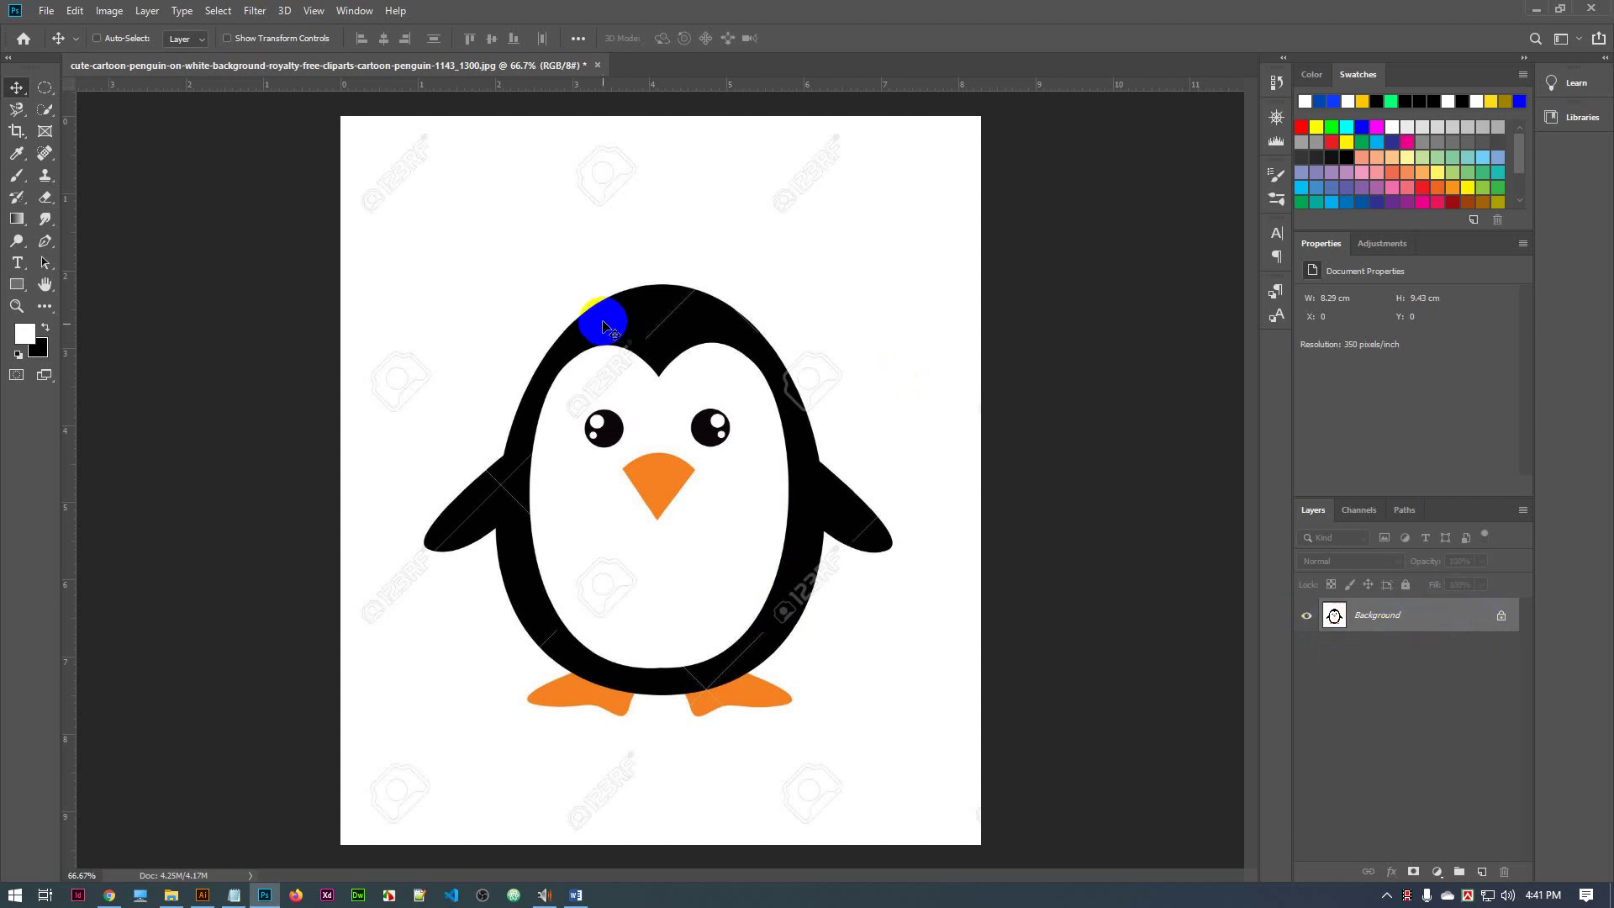
Add a new empty layer above the Background layer and select it
click(1456, 616)
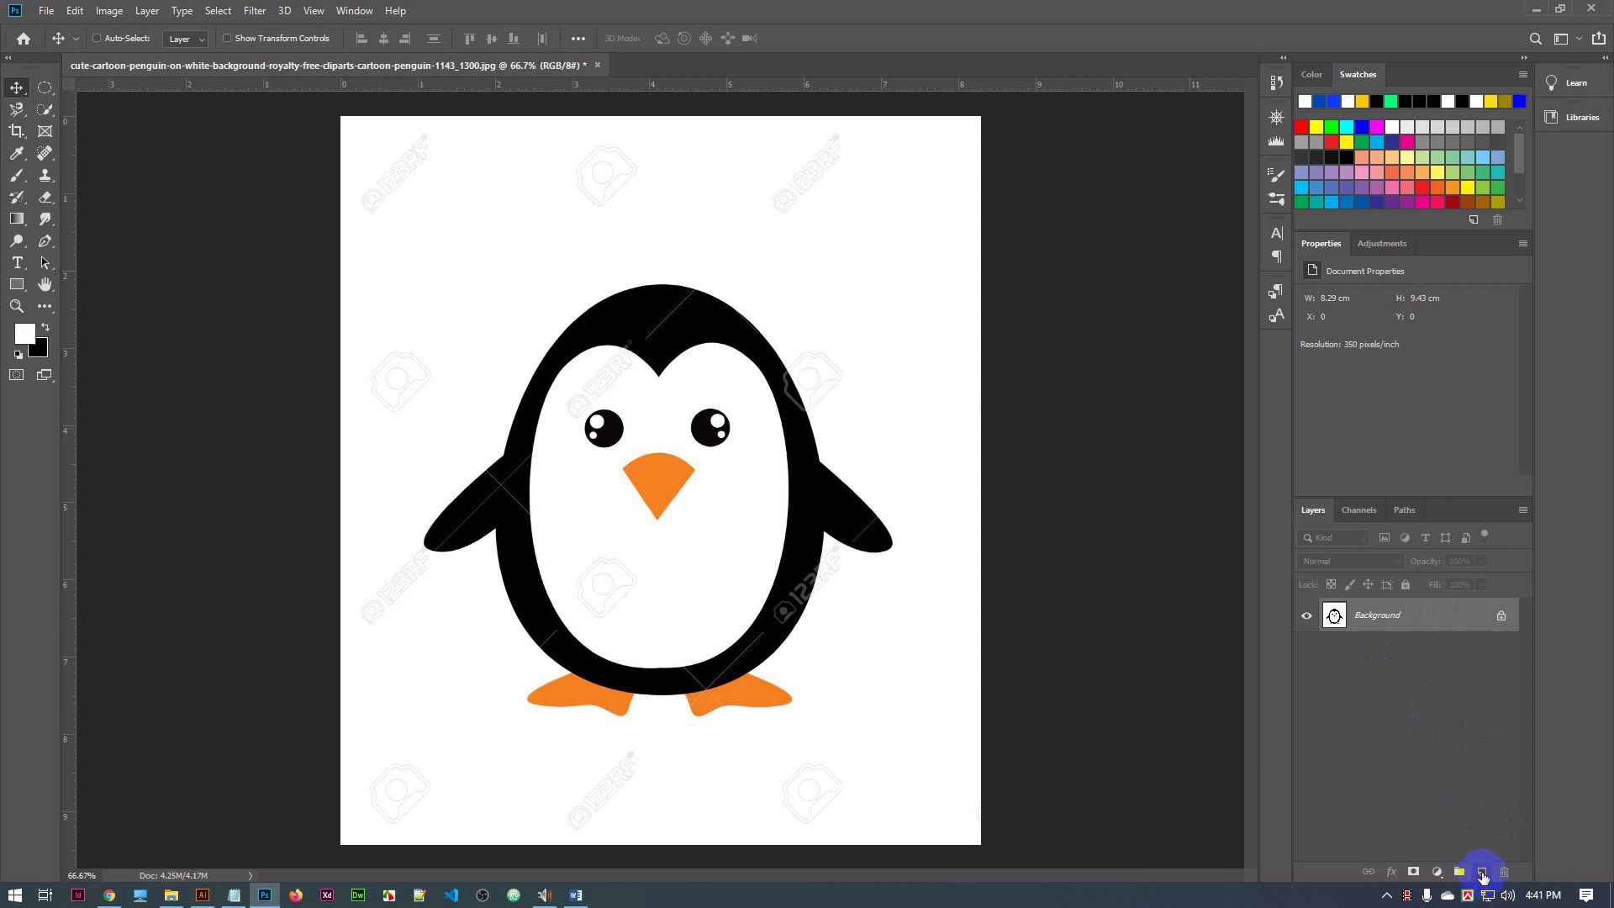
click(1483, 874)
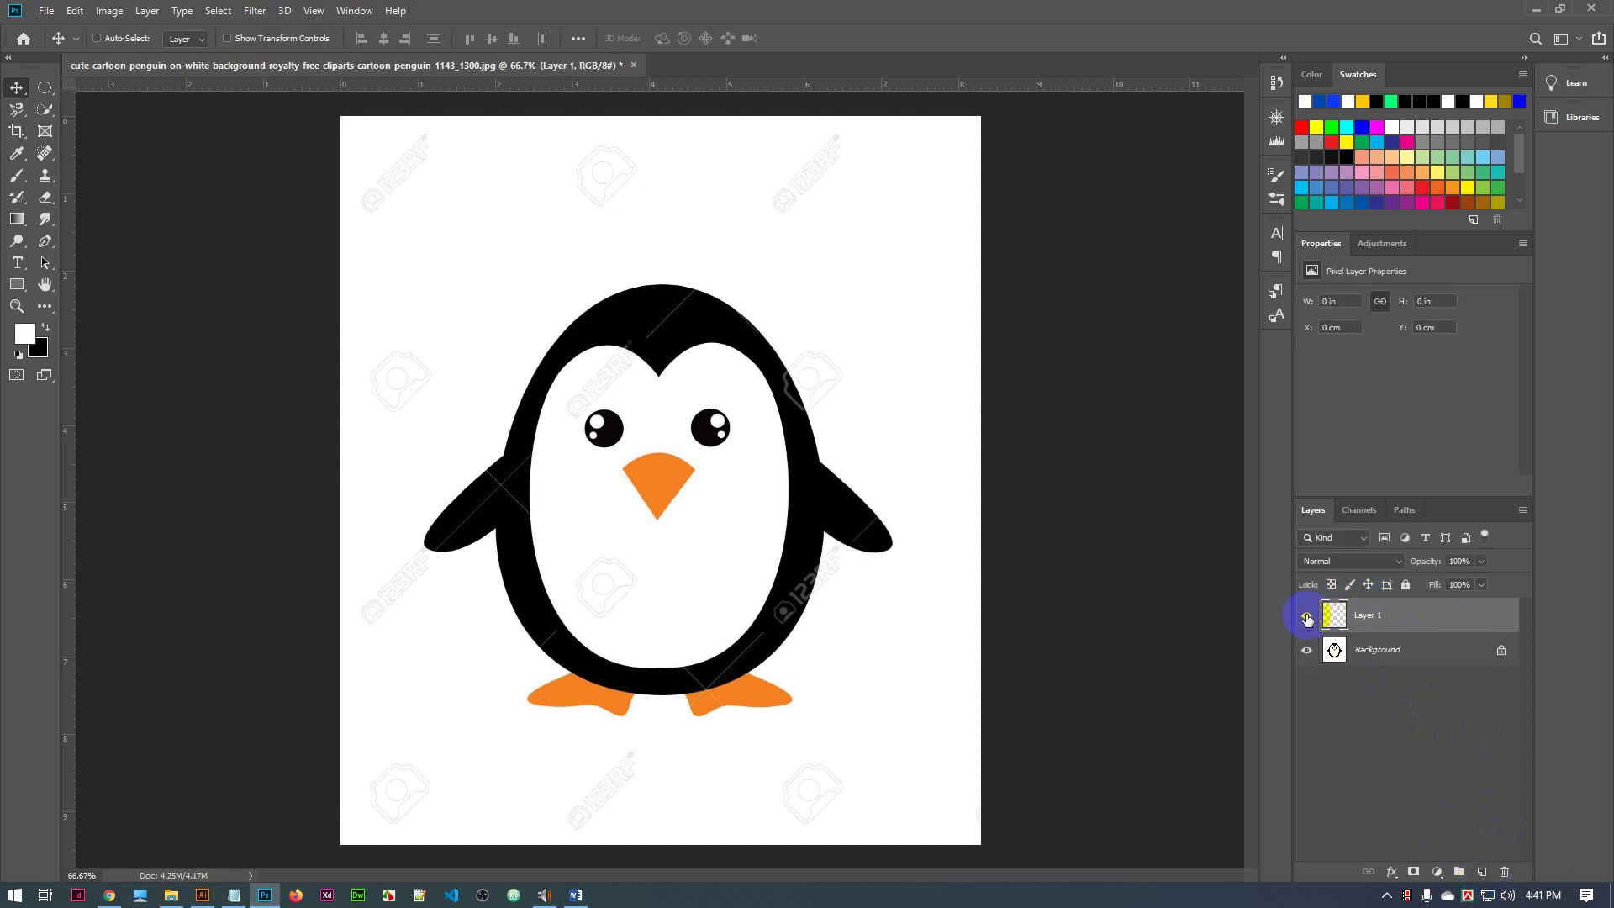
click(1350, 618)
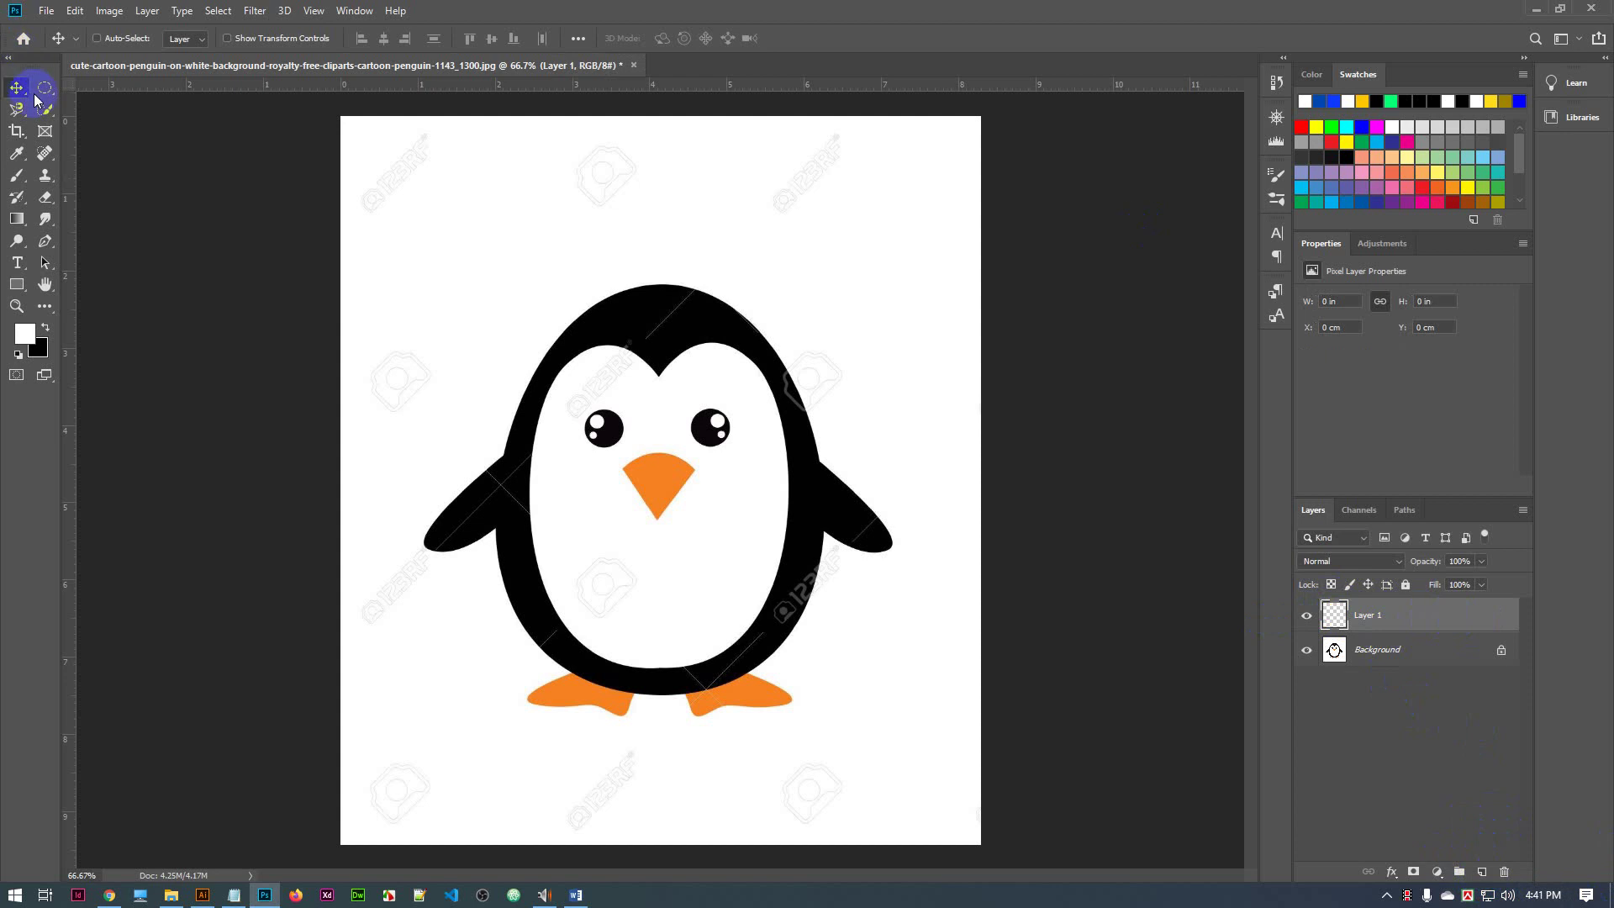
mouse_move(610, 335)
mouse_down()
mouse_move(496, 567)
mouse_move(718, 646)
mouse_move(728, 664)
mouse_up()
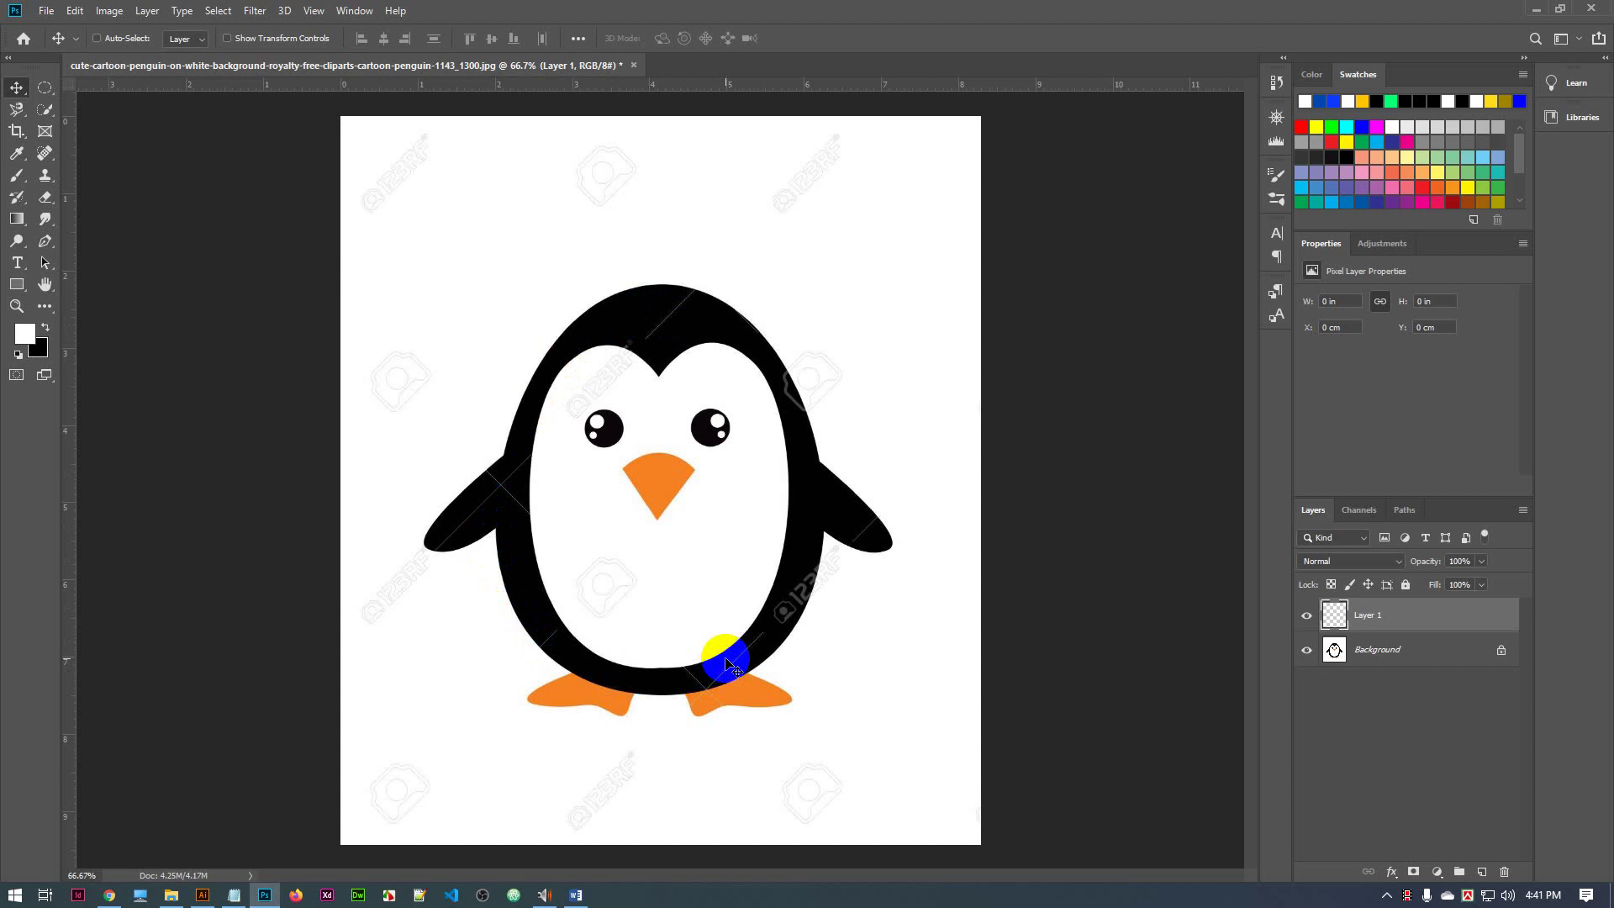
click(738, 378)
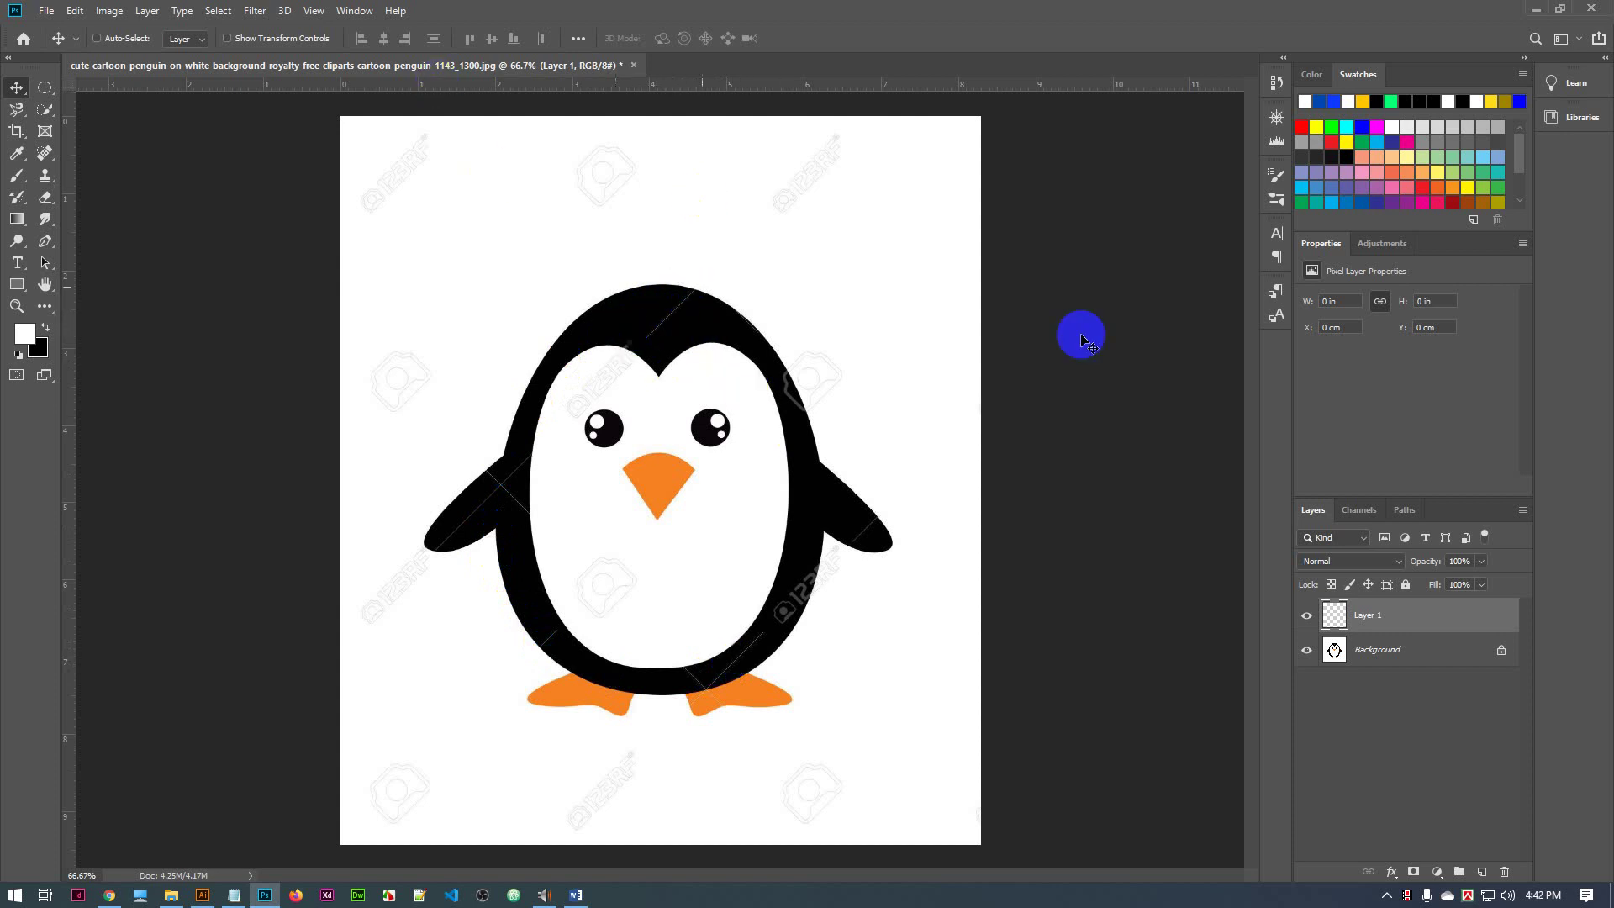
Draw an elliptical marquee selection about 4 cm wide and 5.3 cm high, fitted around the penguin's black body
click(51, 91)
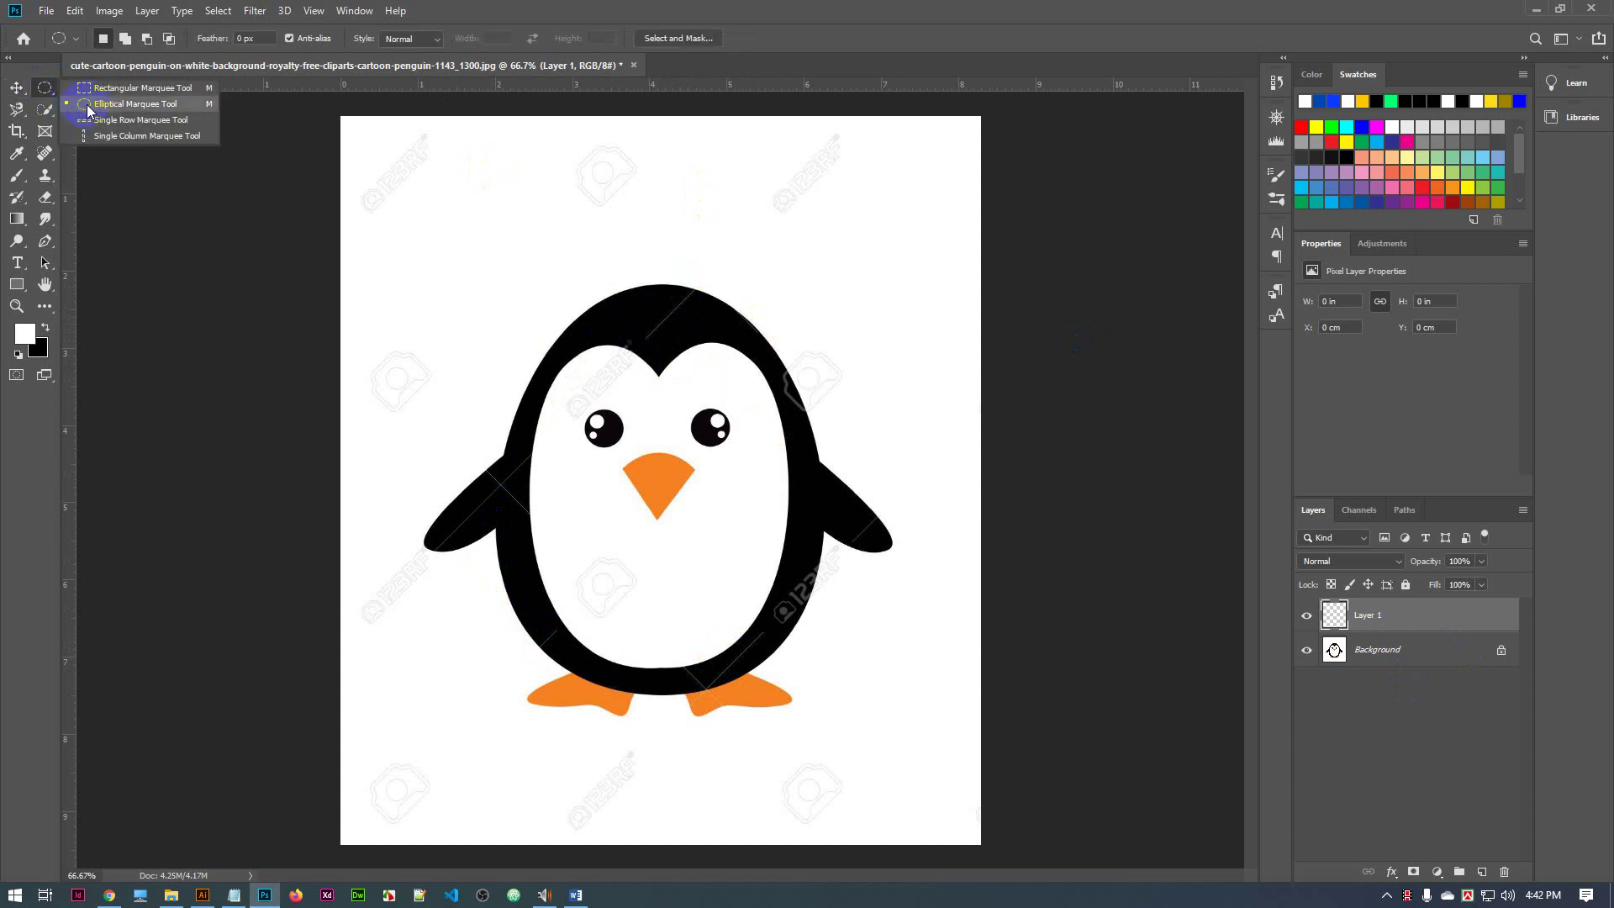
click(87, 108)
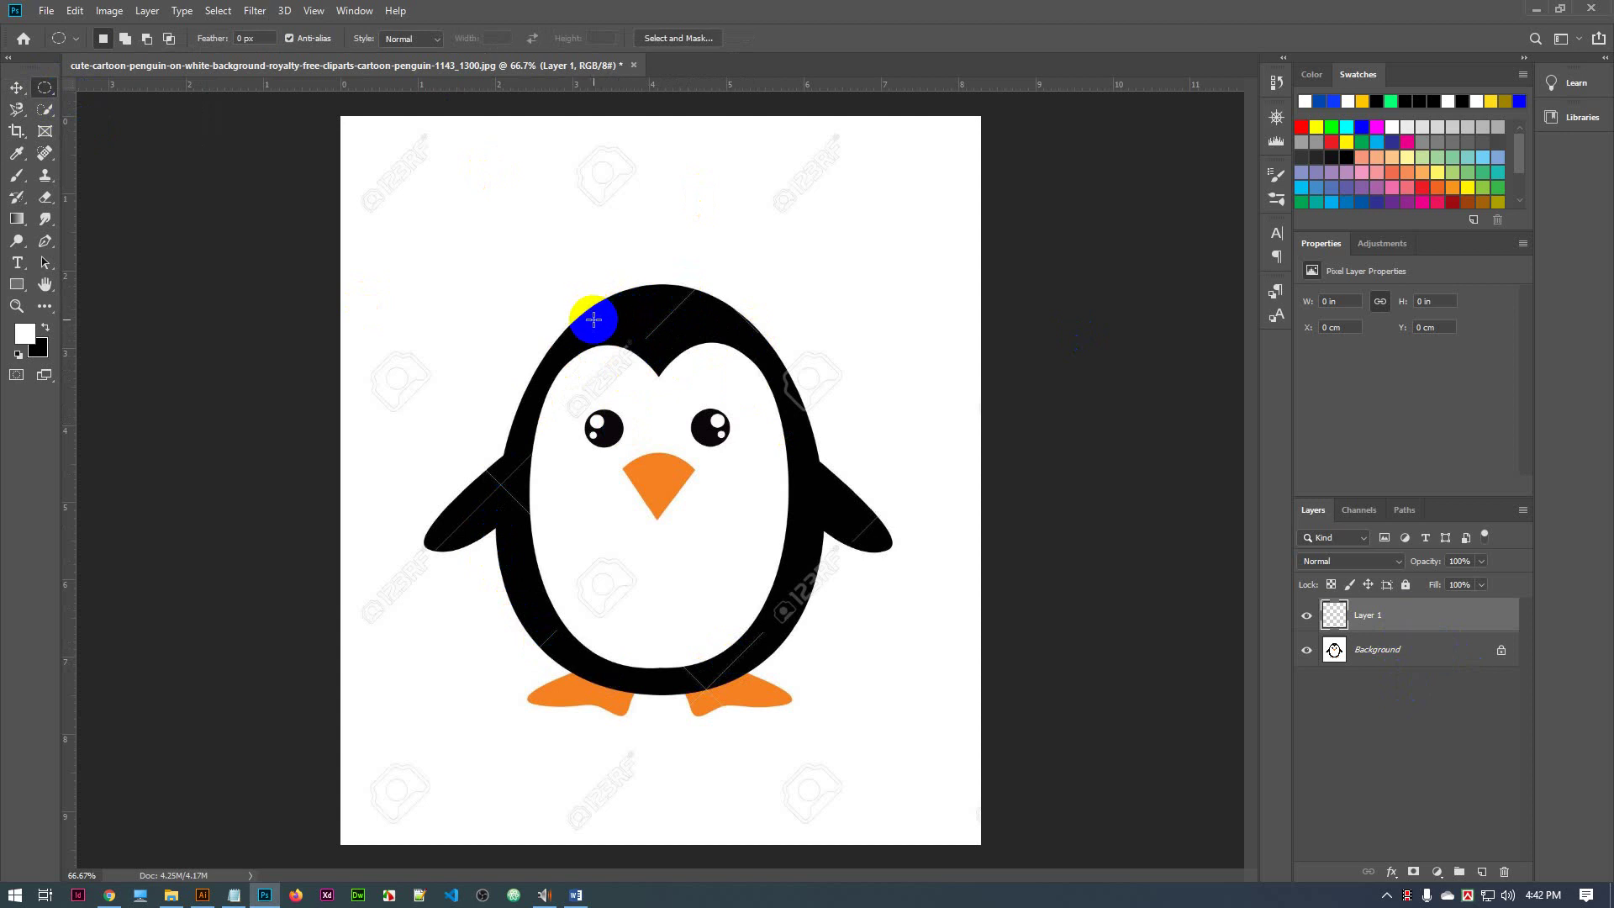
drag(590, 333, 820, 665)
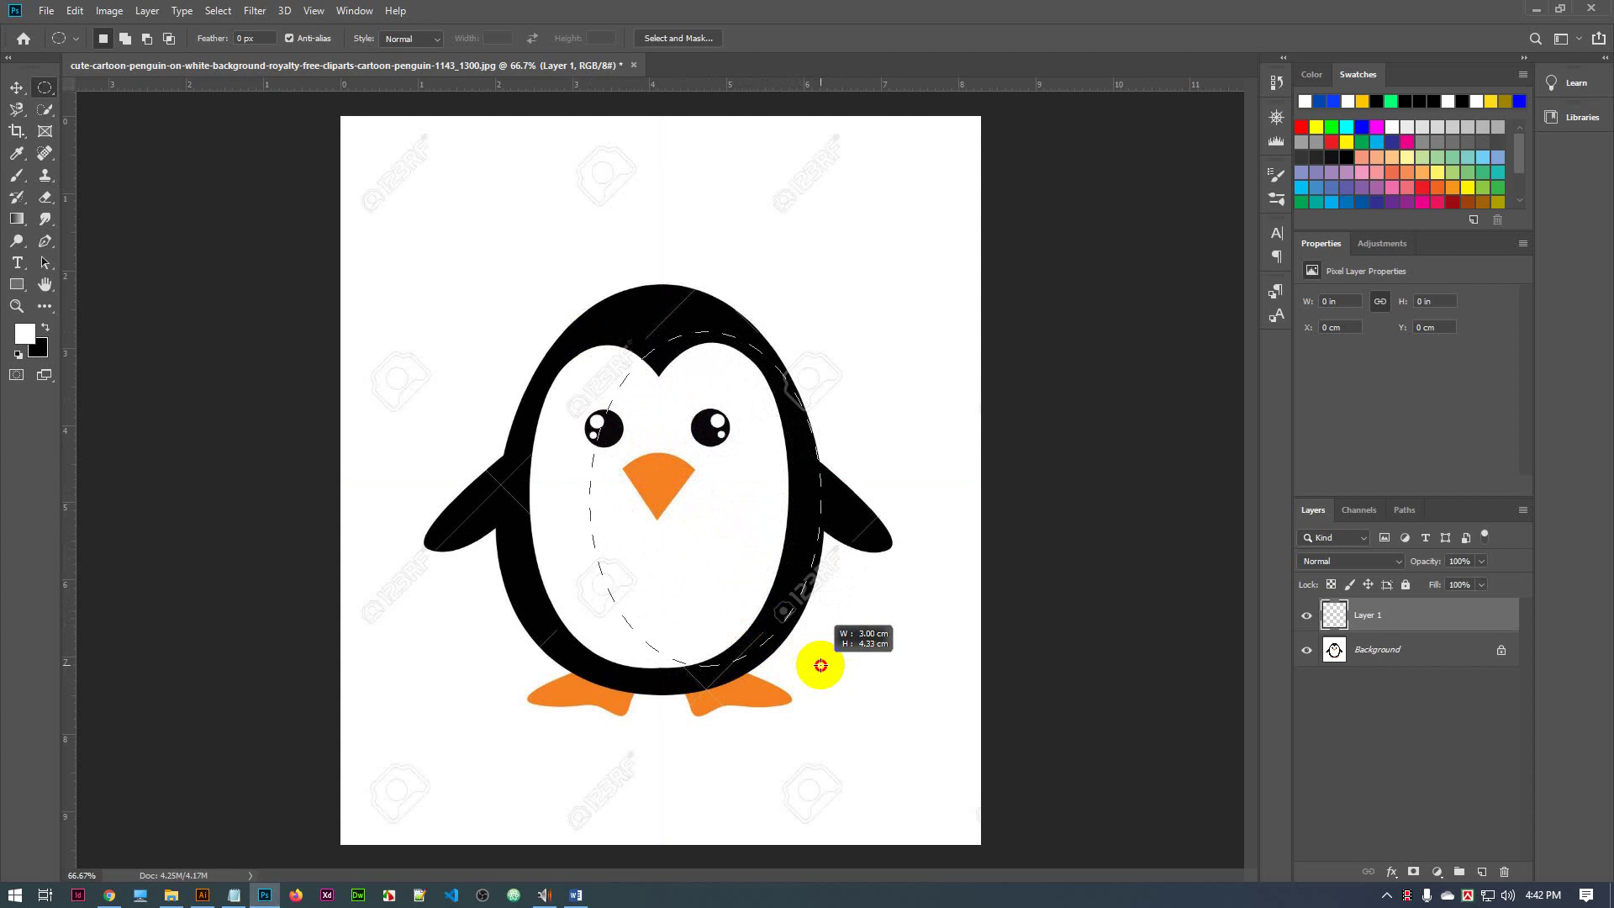
drag(820, 665, 774, 640)
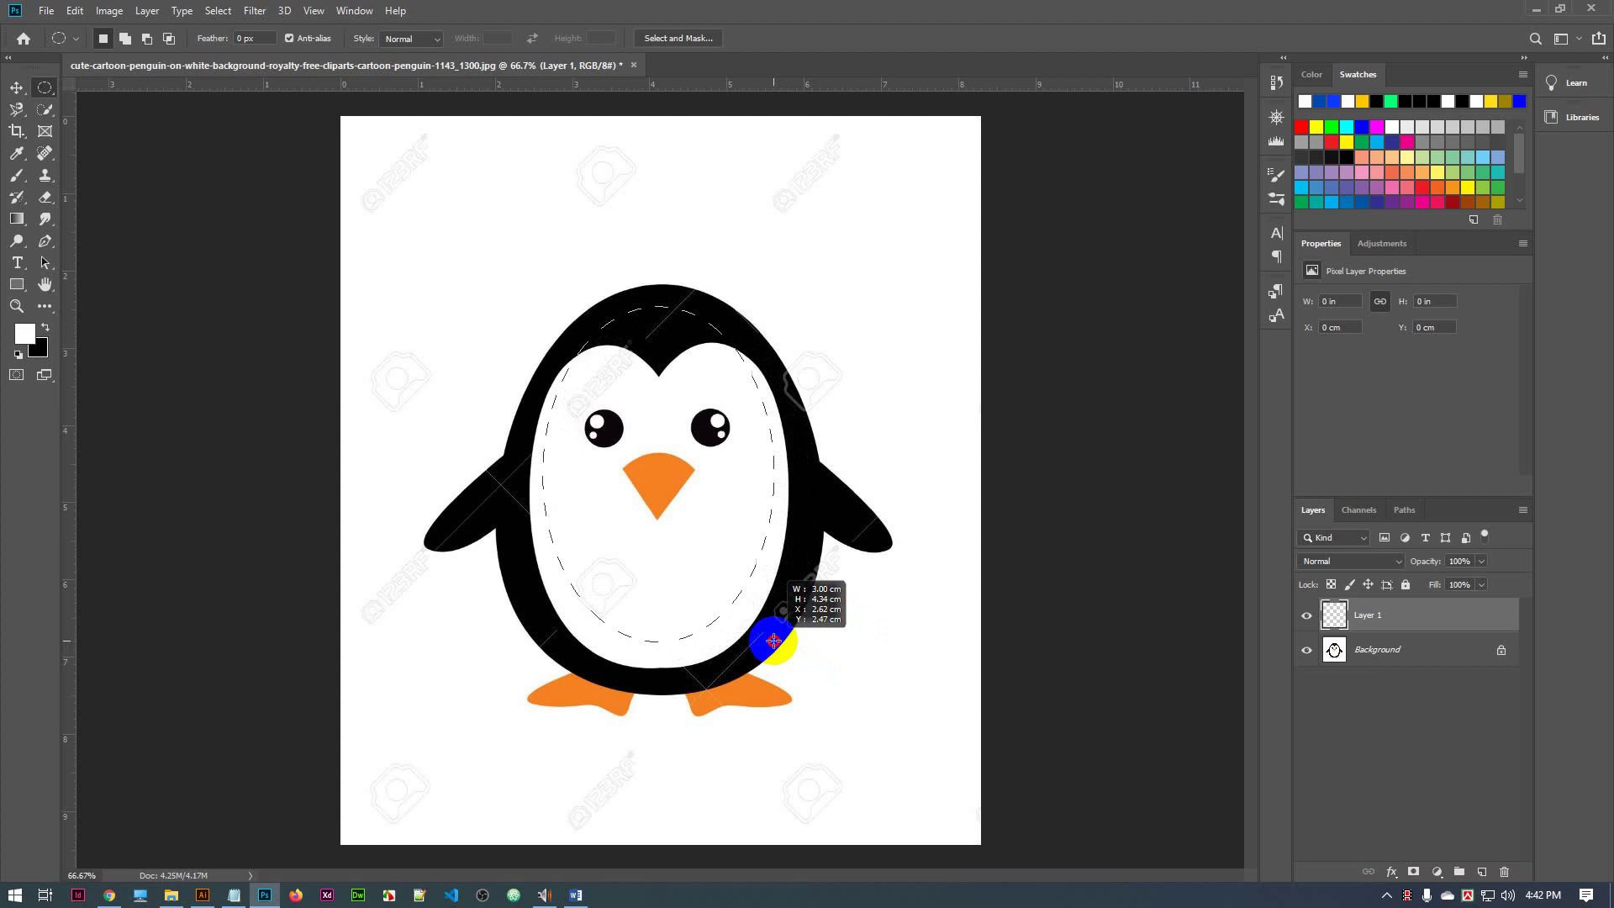
drag(773, 641, 807, 678)
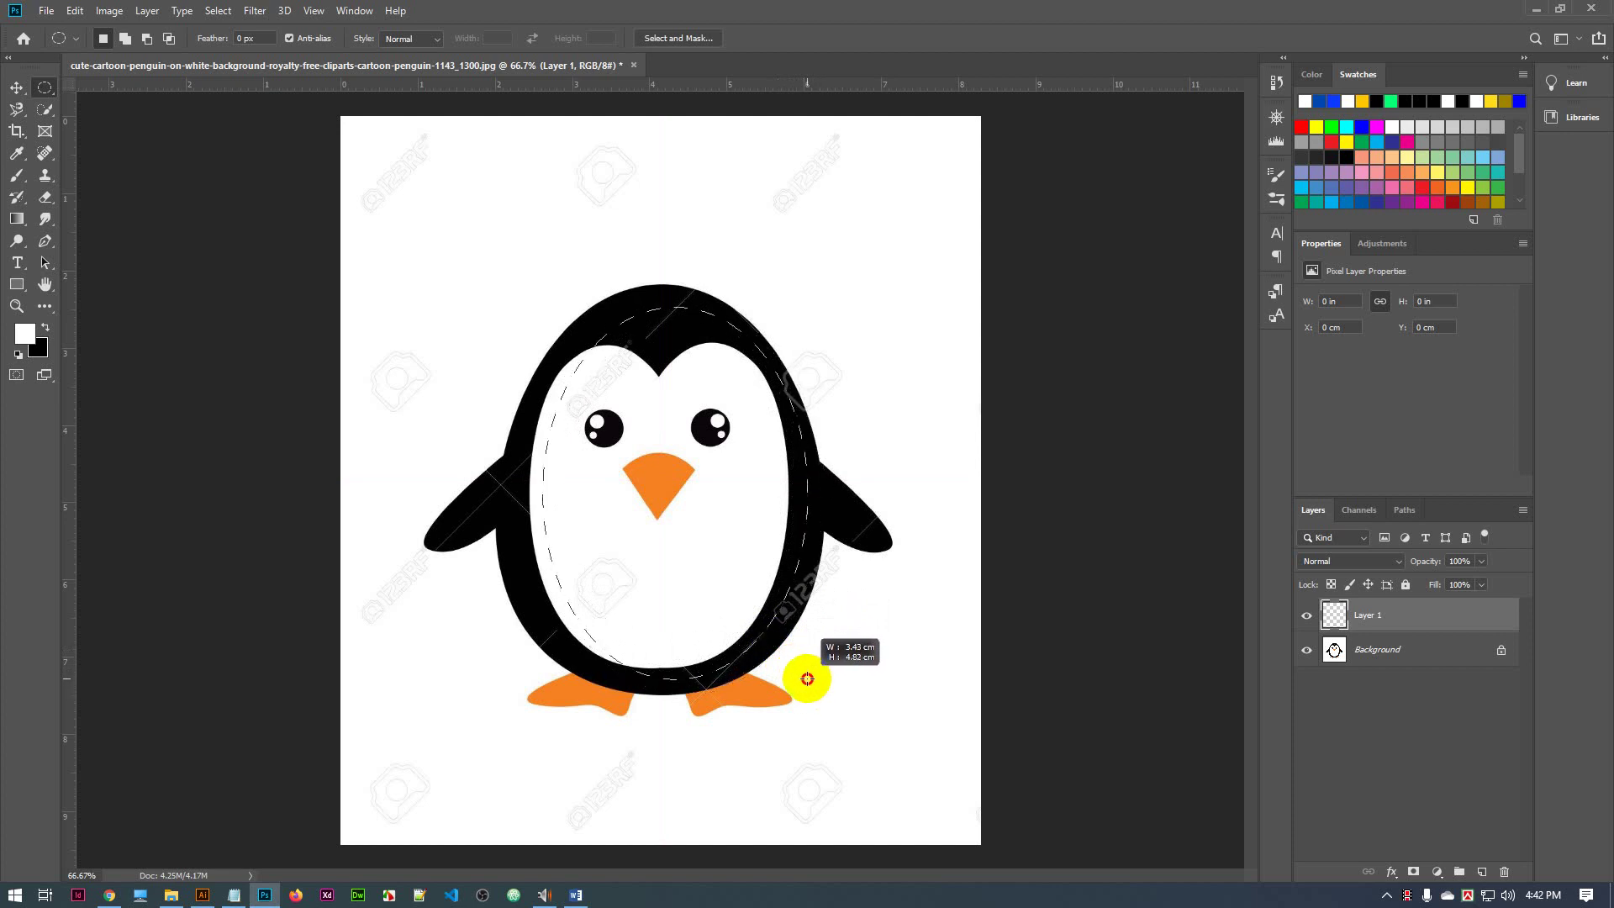
drag(807, 679, 779, 662)
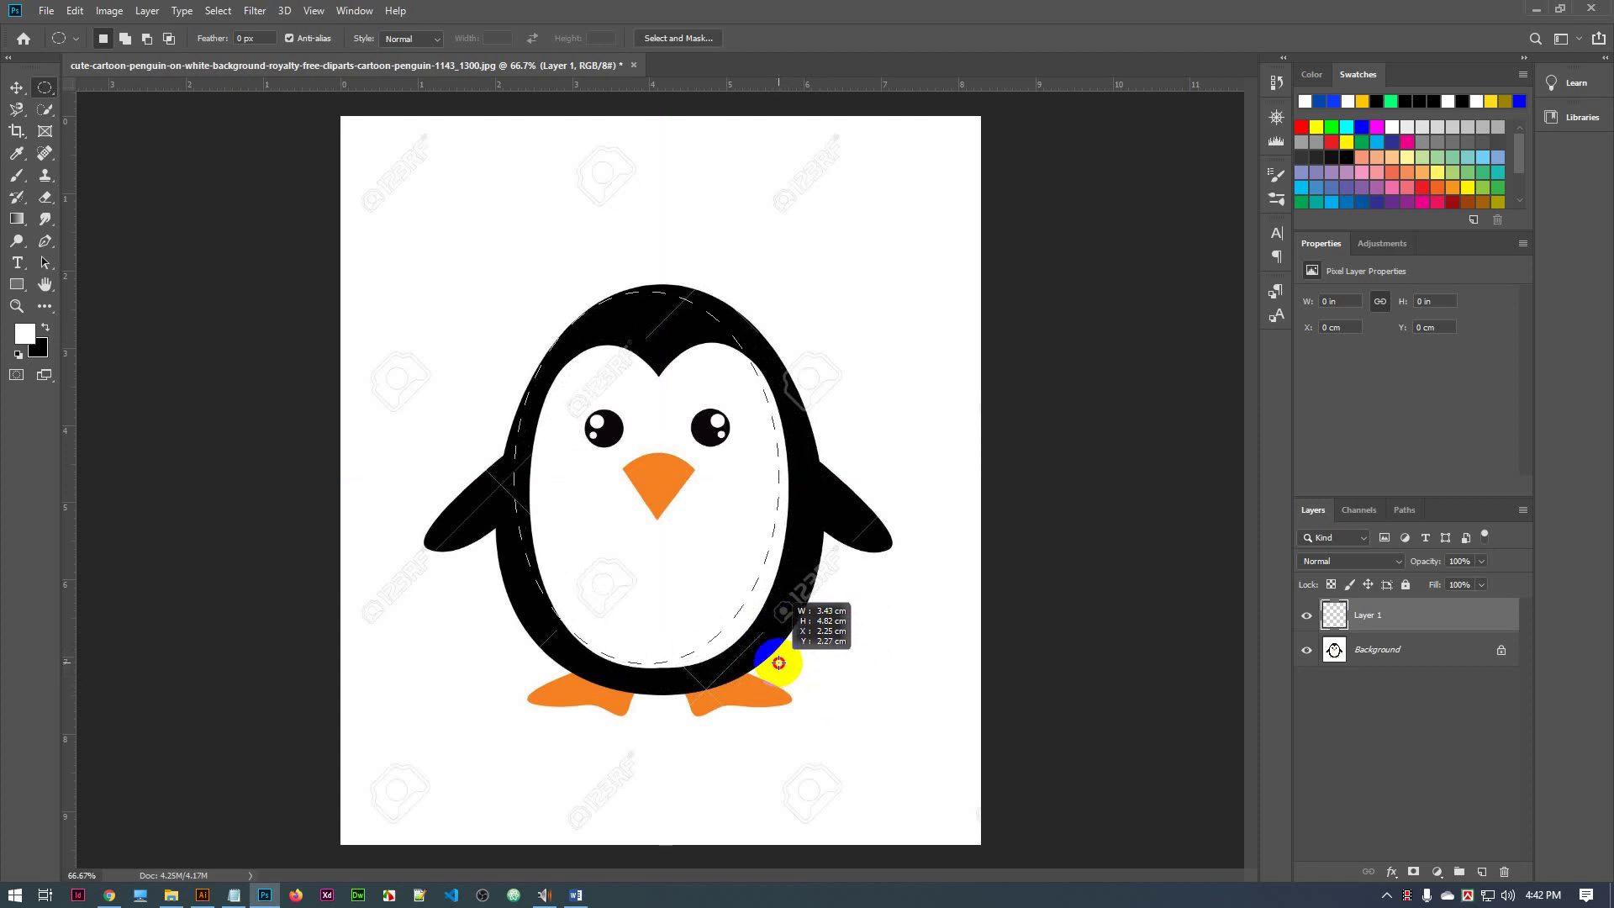
drag(778, 663, 817, 696)
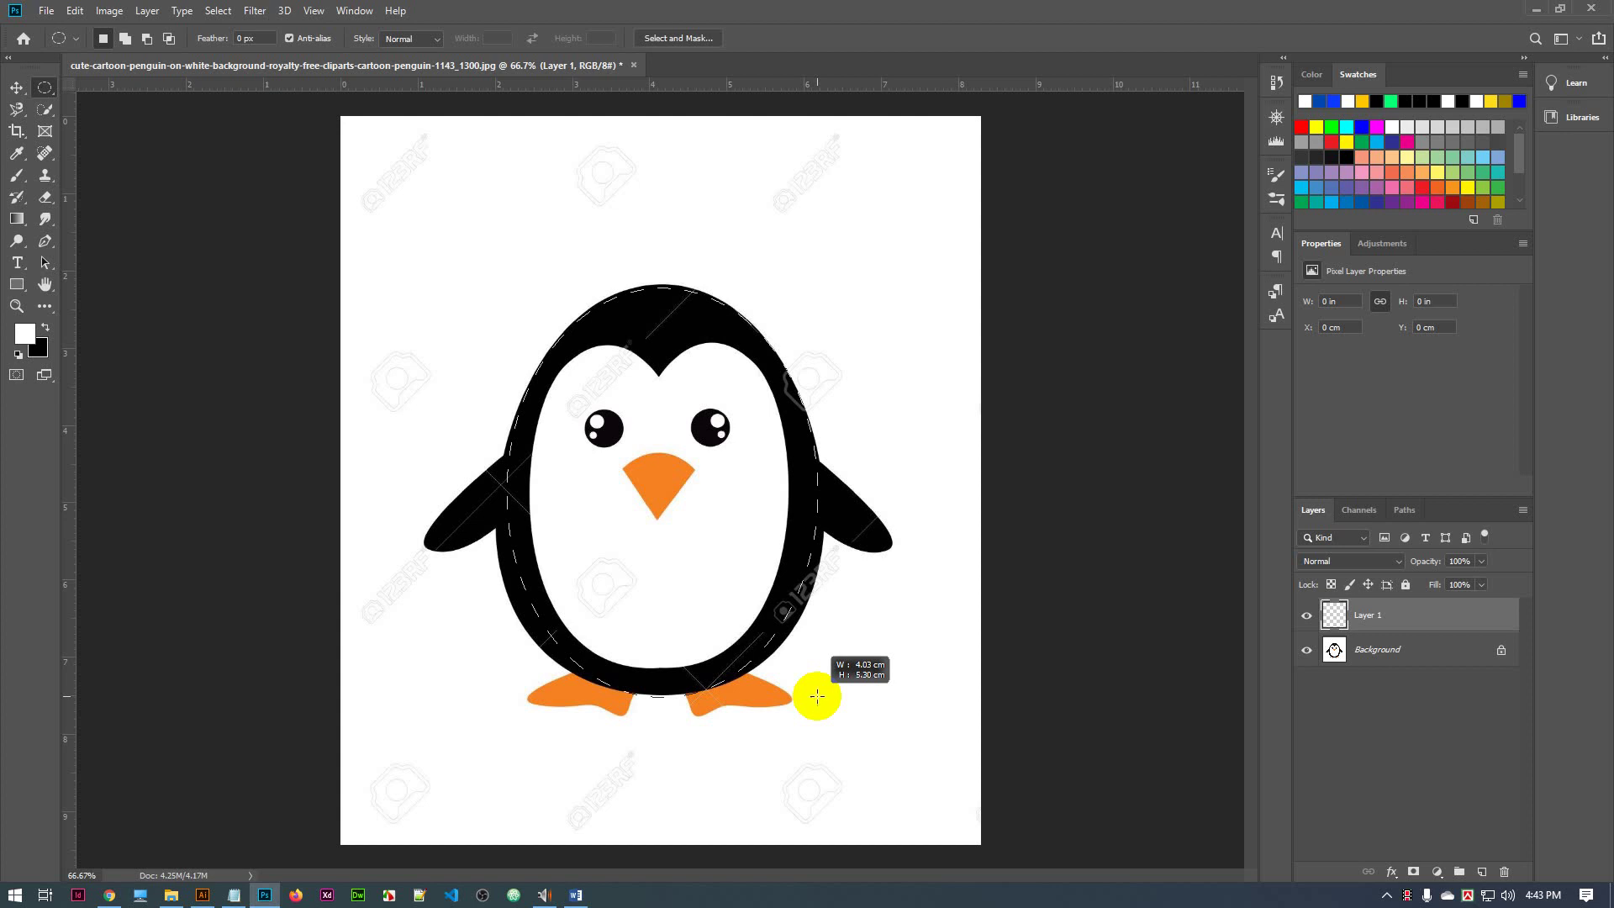
drag(816, 696, 818, 696)
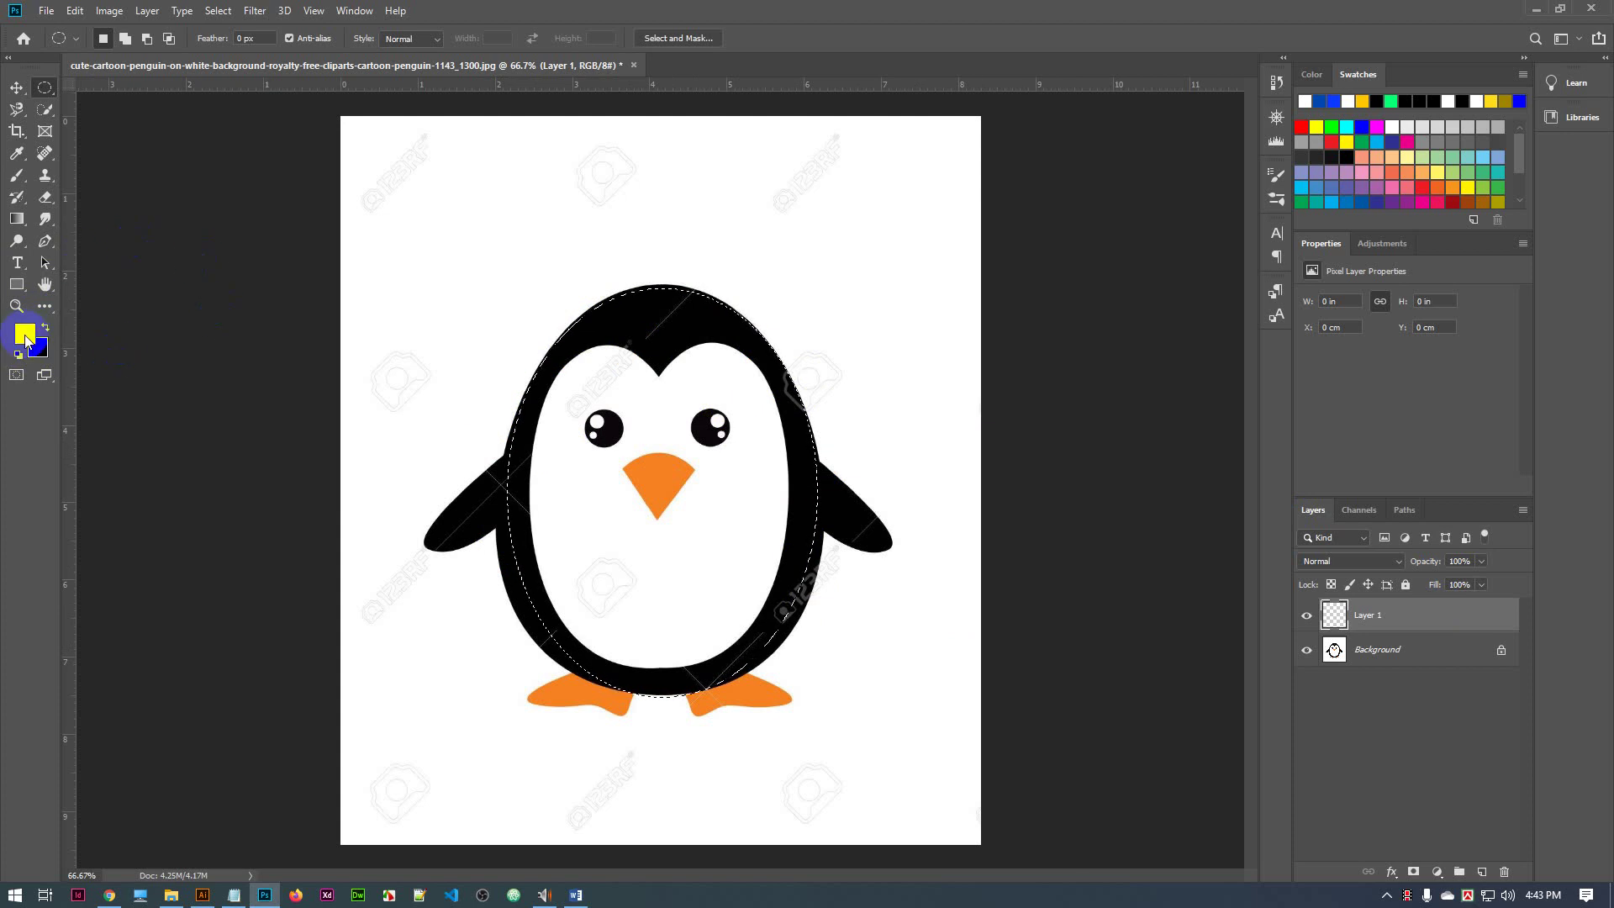
Fill the elliptical selection on Layer 1 with black 010101 sampled from the penguin's body, and deselect
click(25, 337)
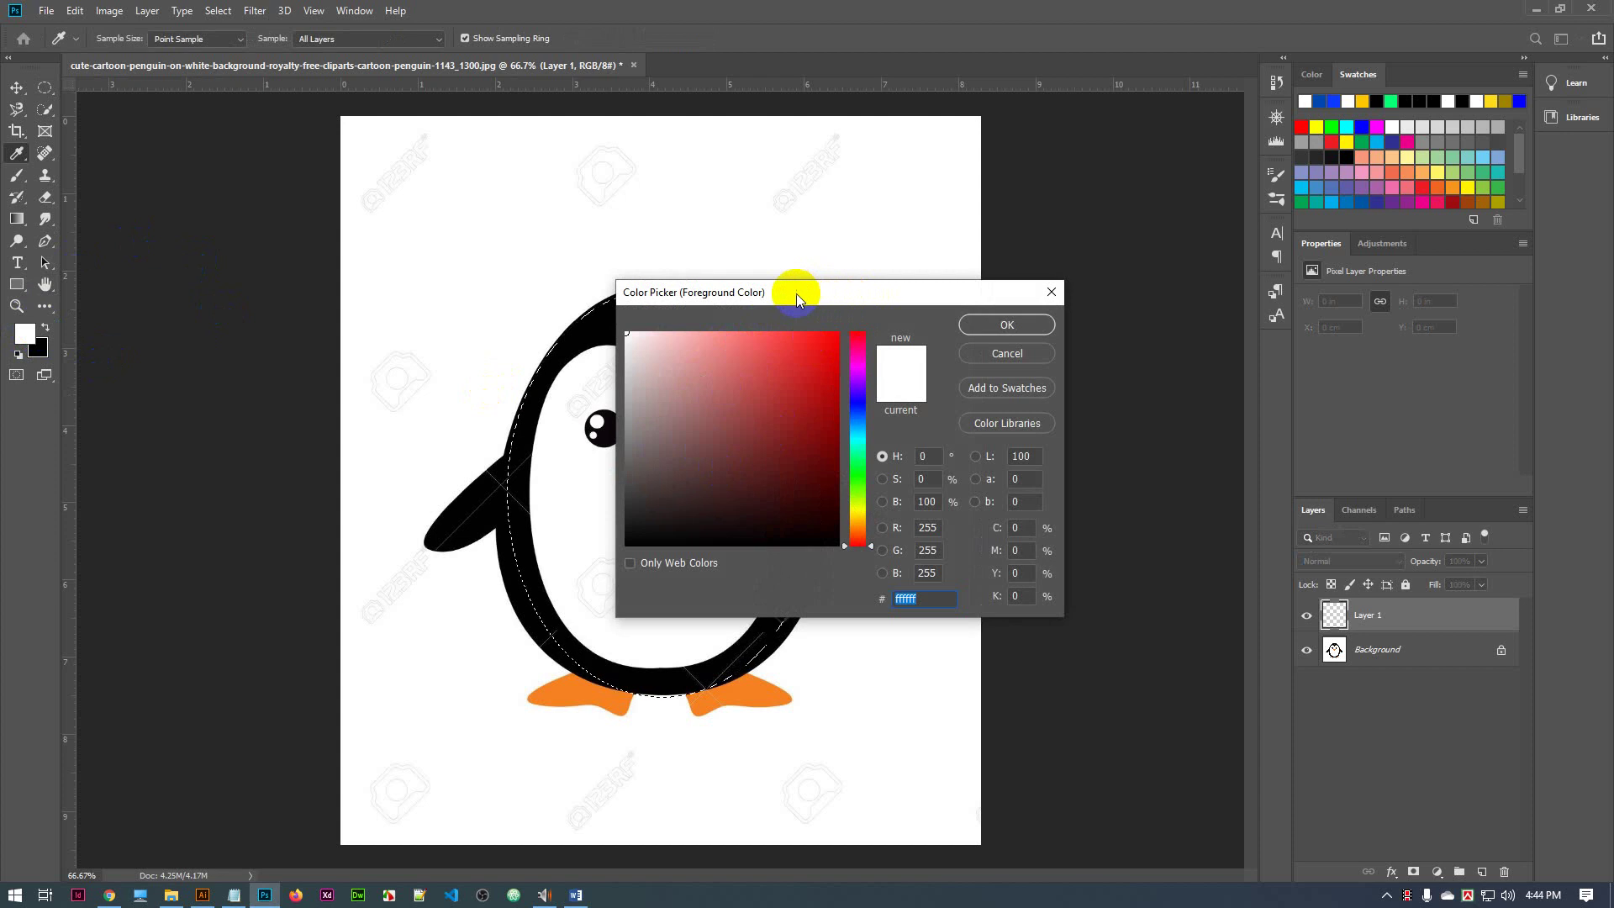
drag(832, 288, 981, 242)
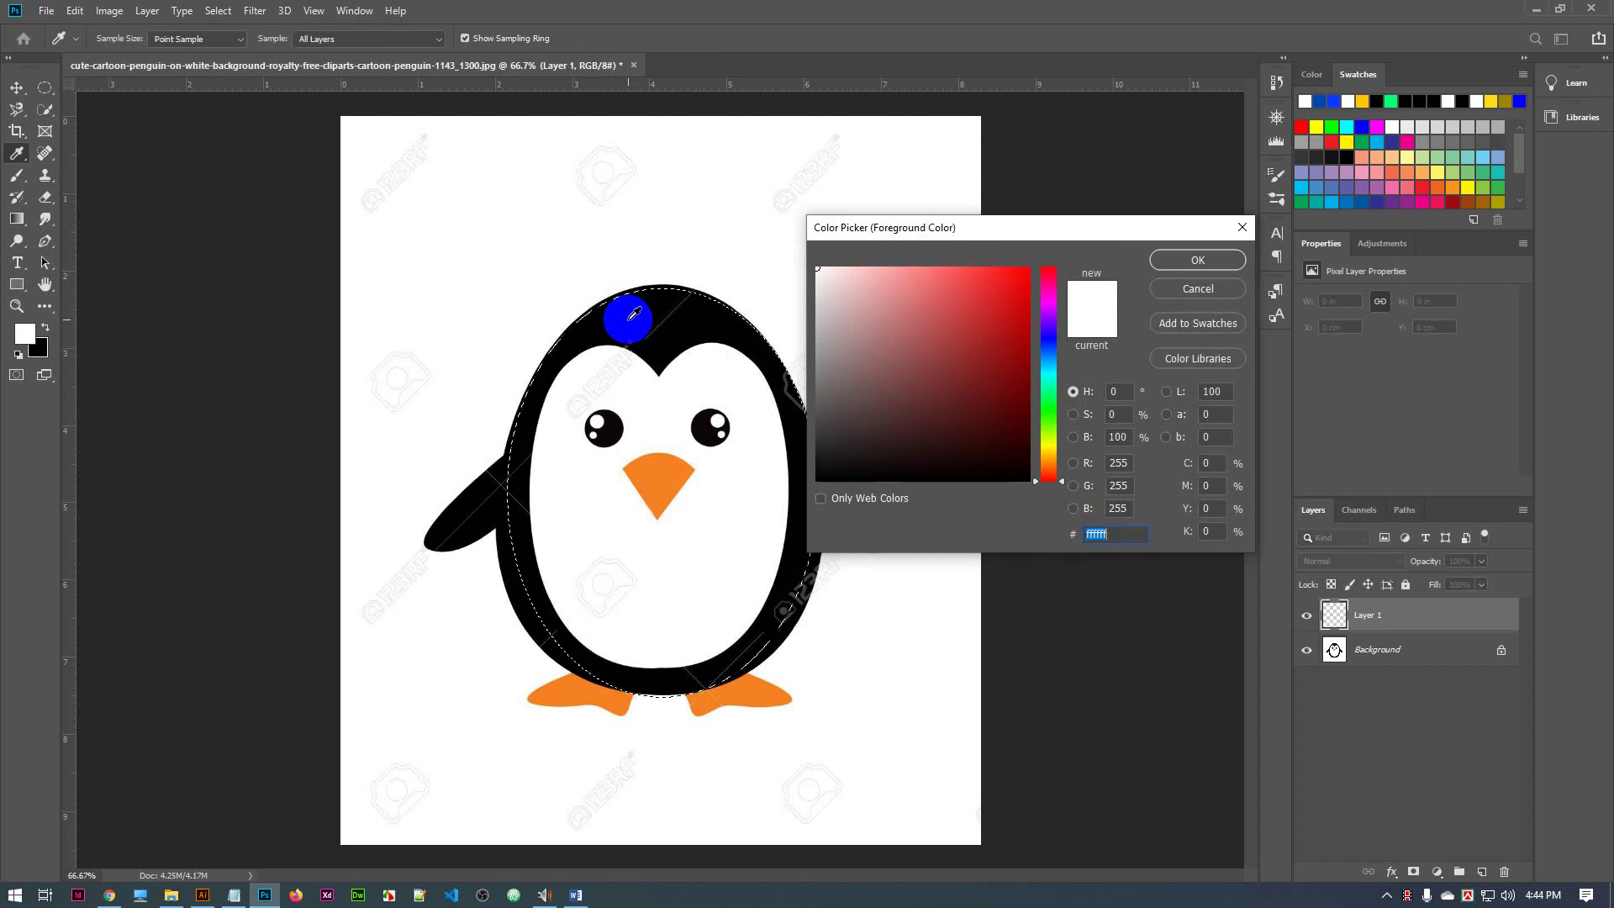
click(630, 320)
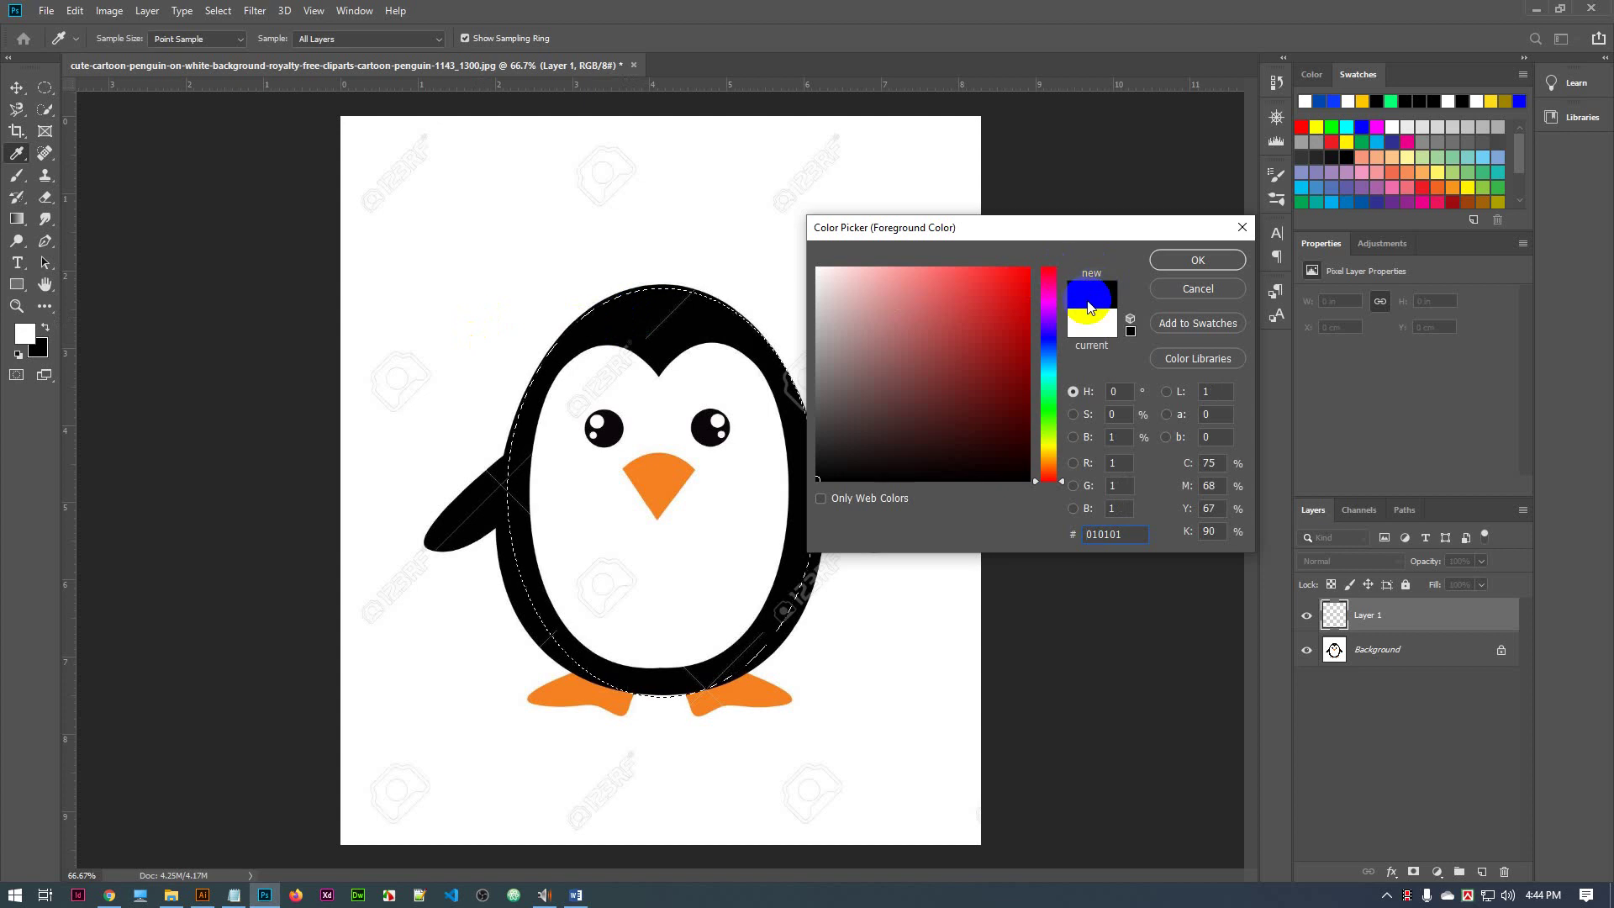
click(1209, 262)
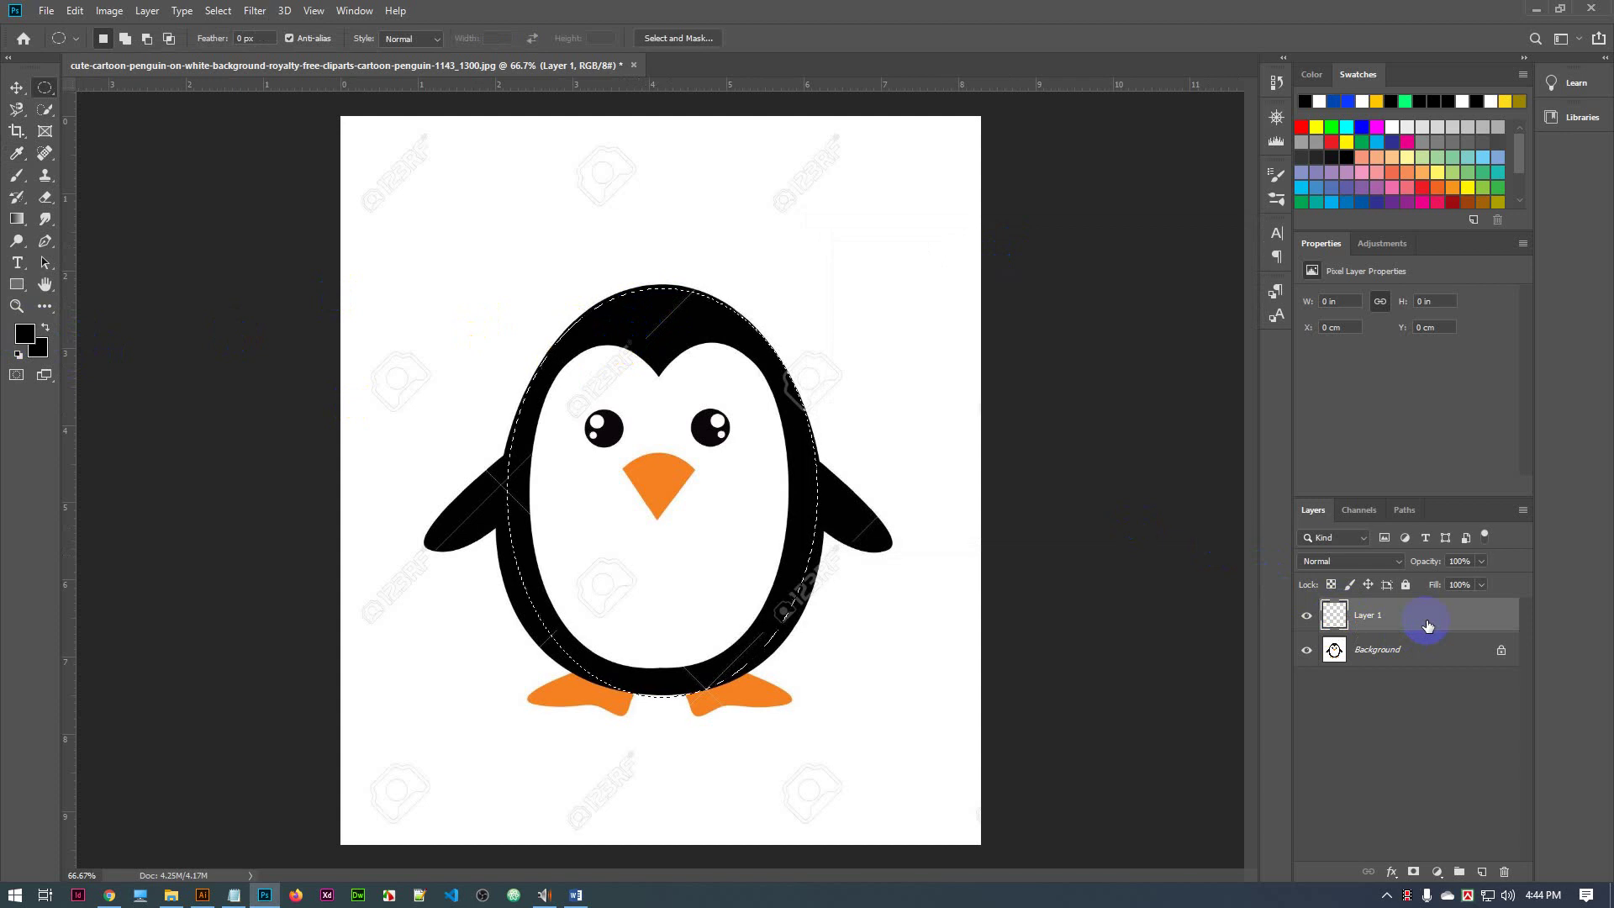
key(alt+BackSpace)
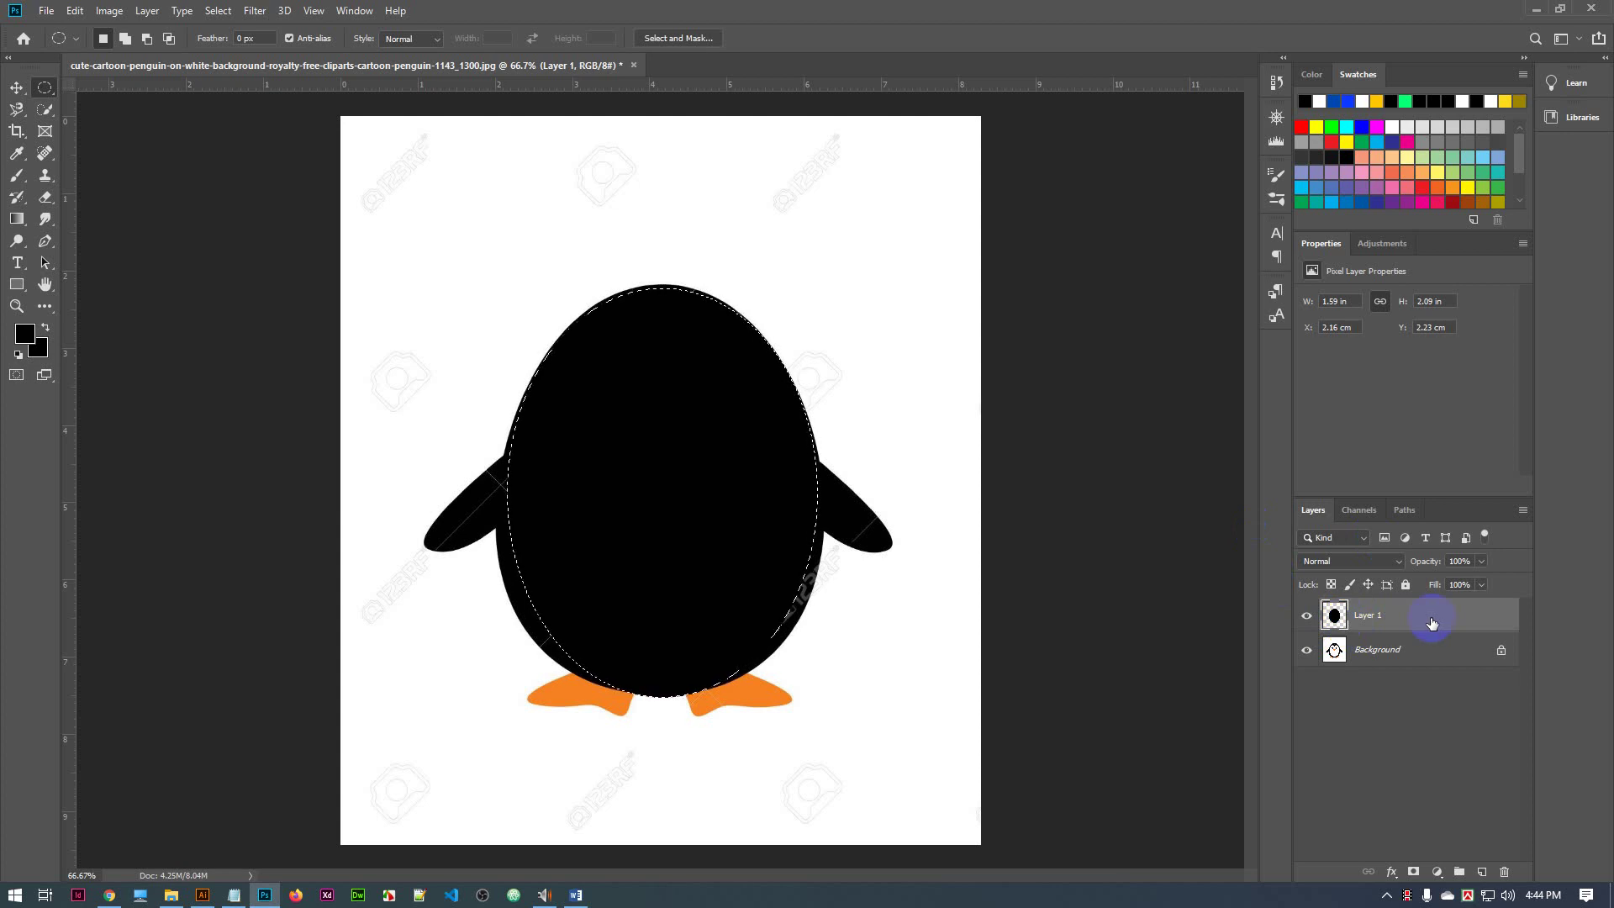
click(824, 404)
Toggle Layer 1's visibility repeatedly to compare the filled ellipse with the reference penguin, leaving the layer shown
click(1307, 619)
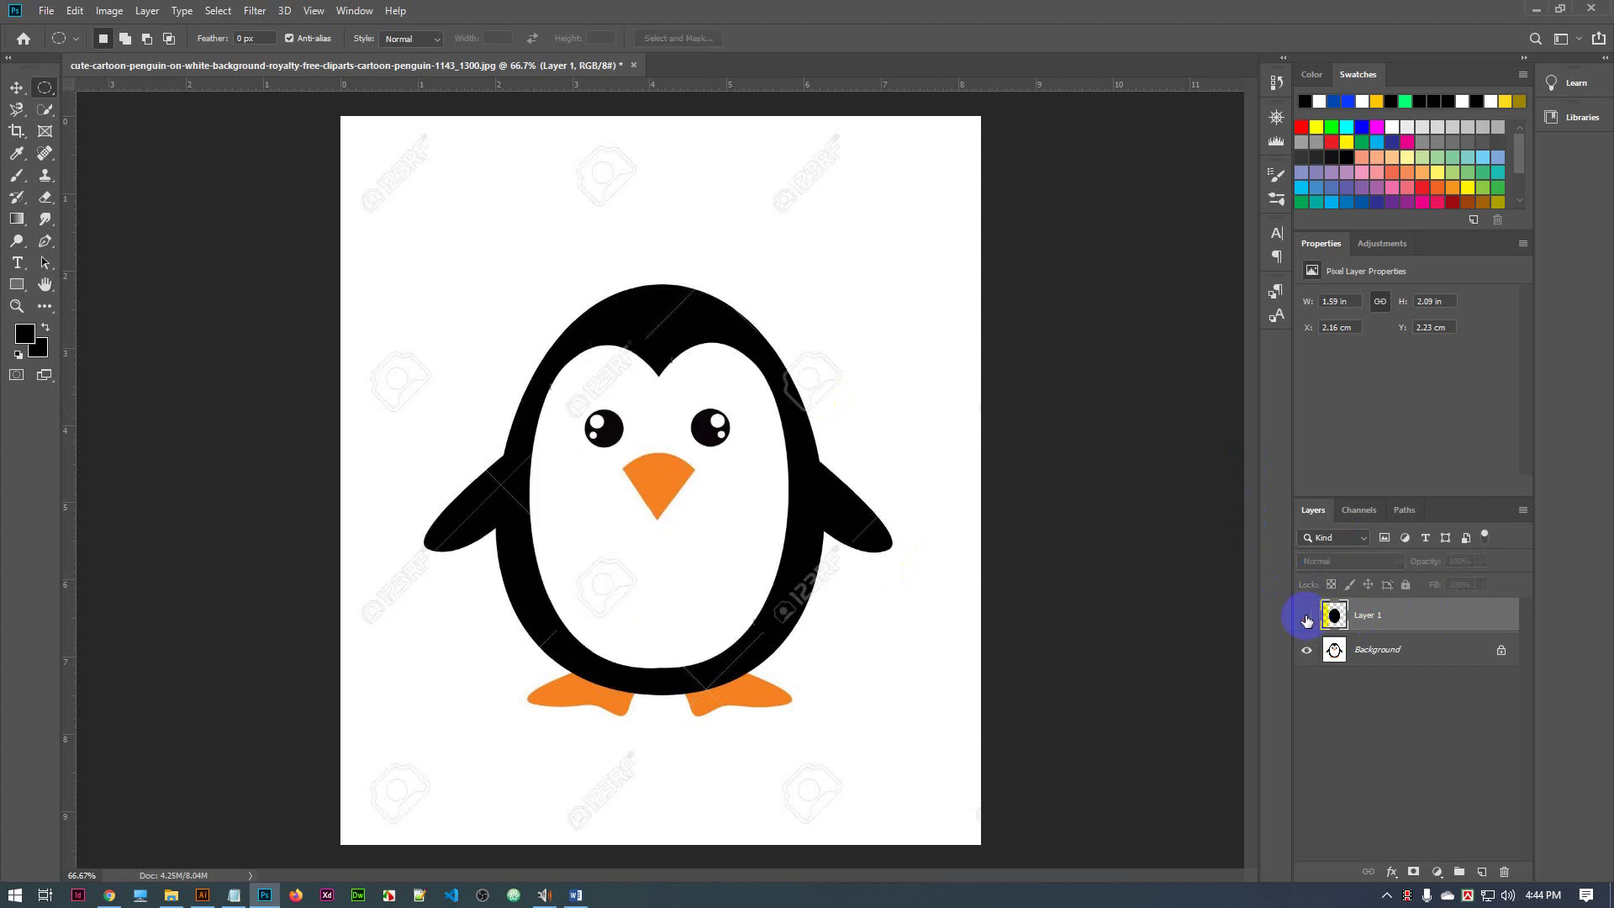
click(1307, 619)
click(1306, 619)
click(1306, 620)
click(1307, 620)
click(1307, 620)
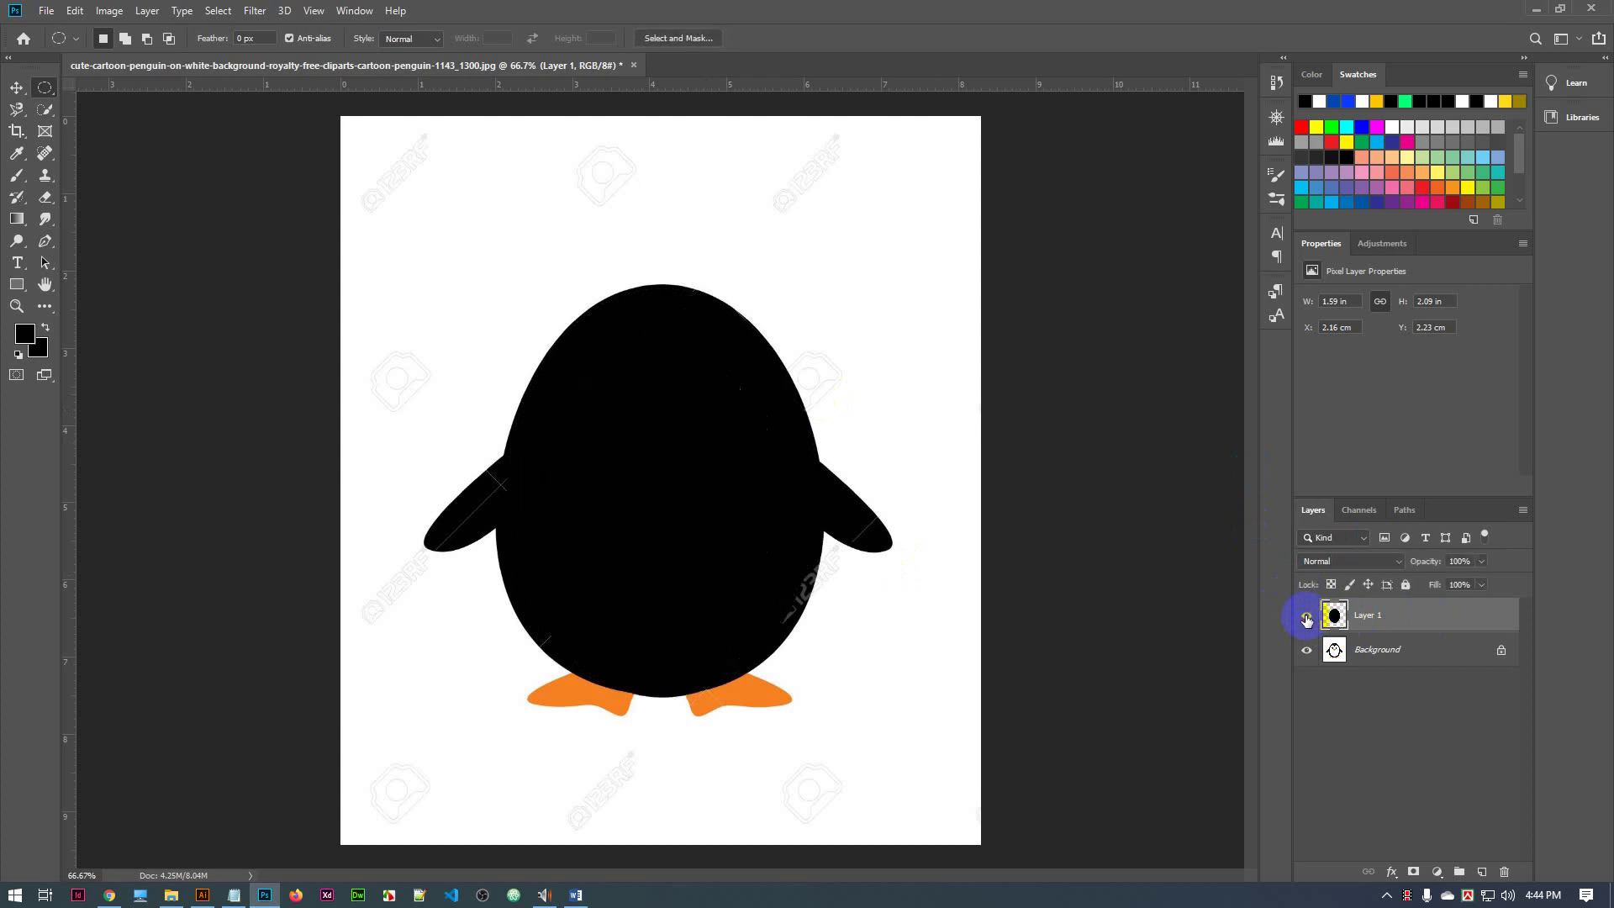
click(1307, 619)
click(1306, 619)
click(1306, 619)
click(1307, 620)
click(1307, 620)
click(1306, 620)
click(1306, 620)
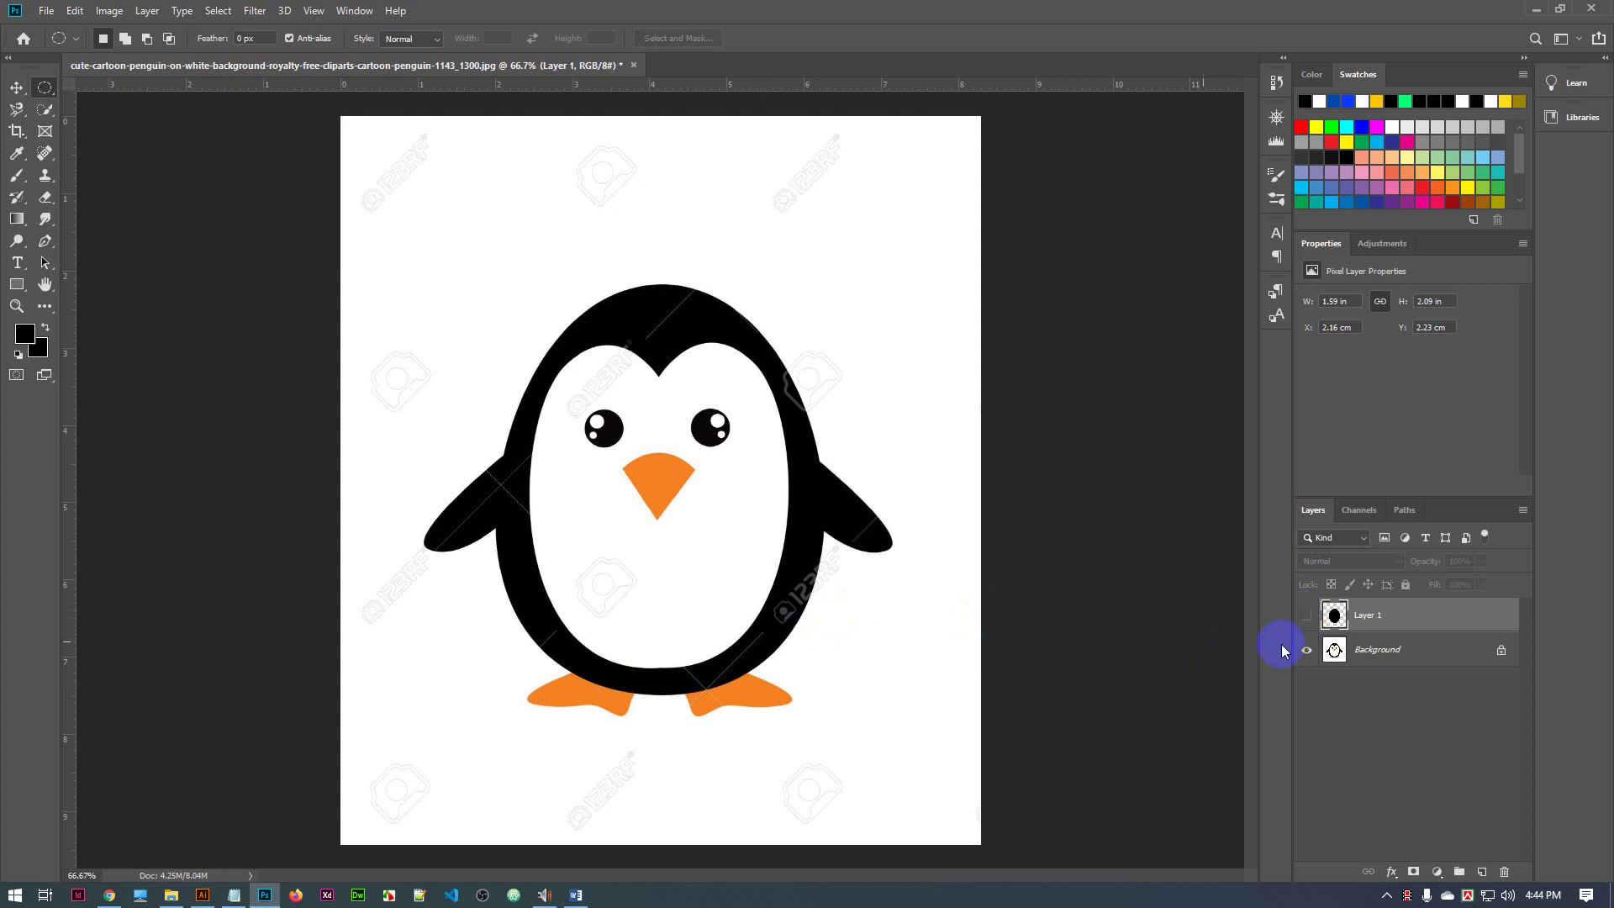
click(1308, 619)
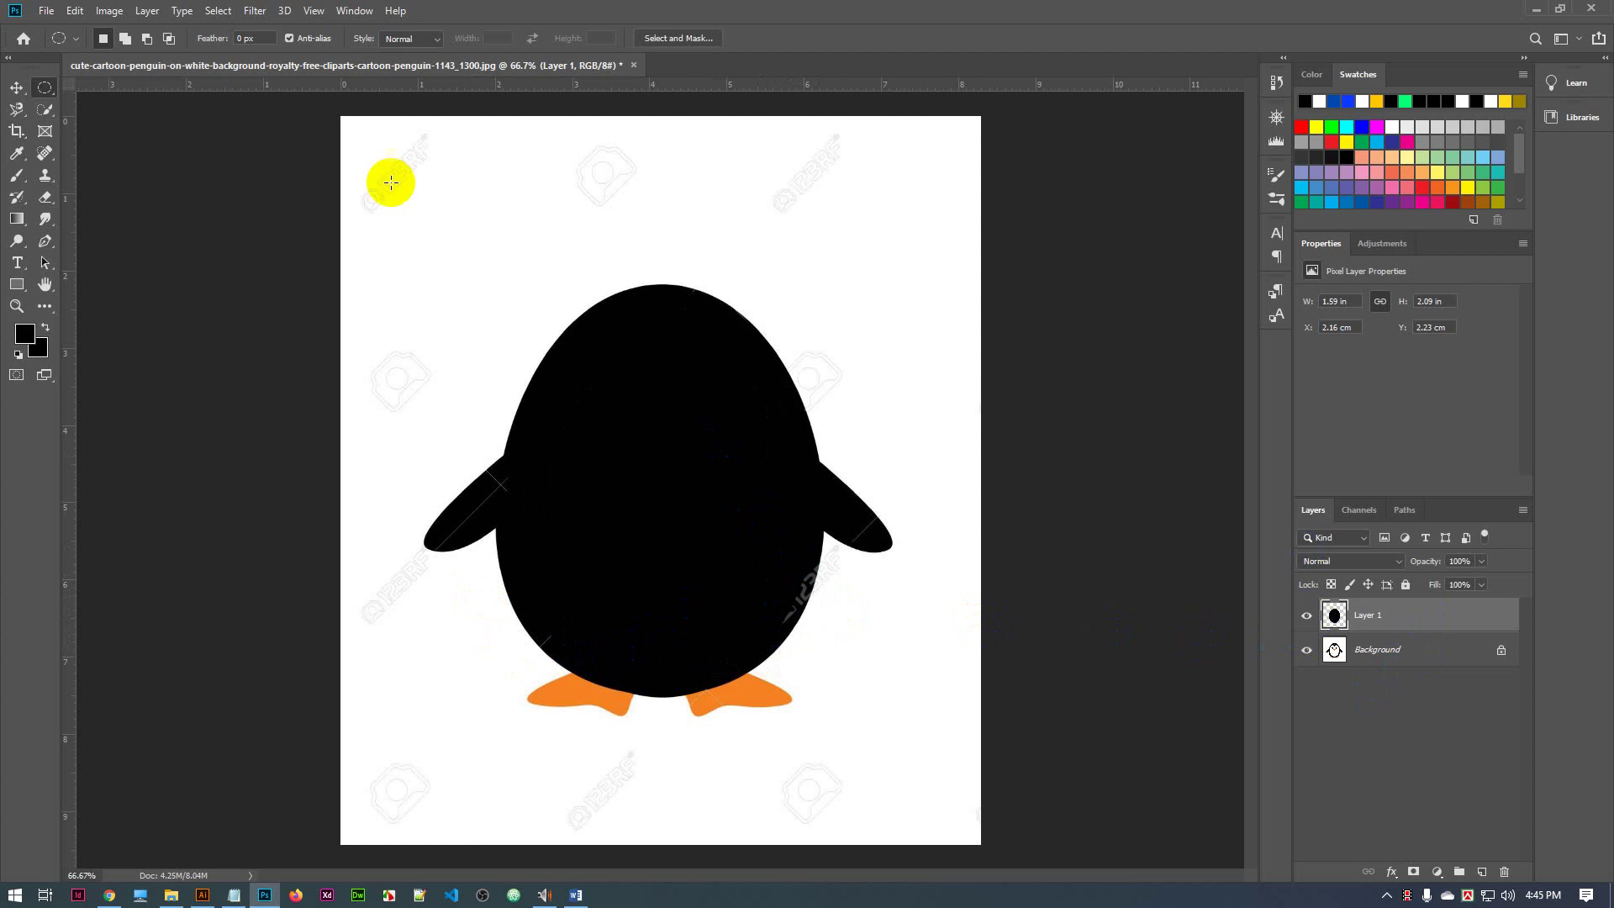
Try moving the black ellipse toward the upper-left of the canvas with the Move tool, and return it over the penguin's body
click(17, 87)
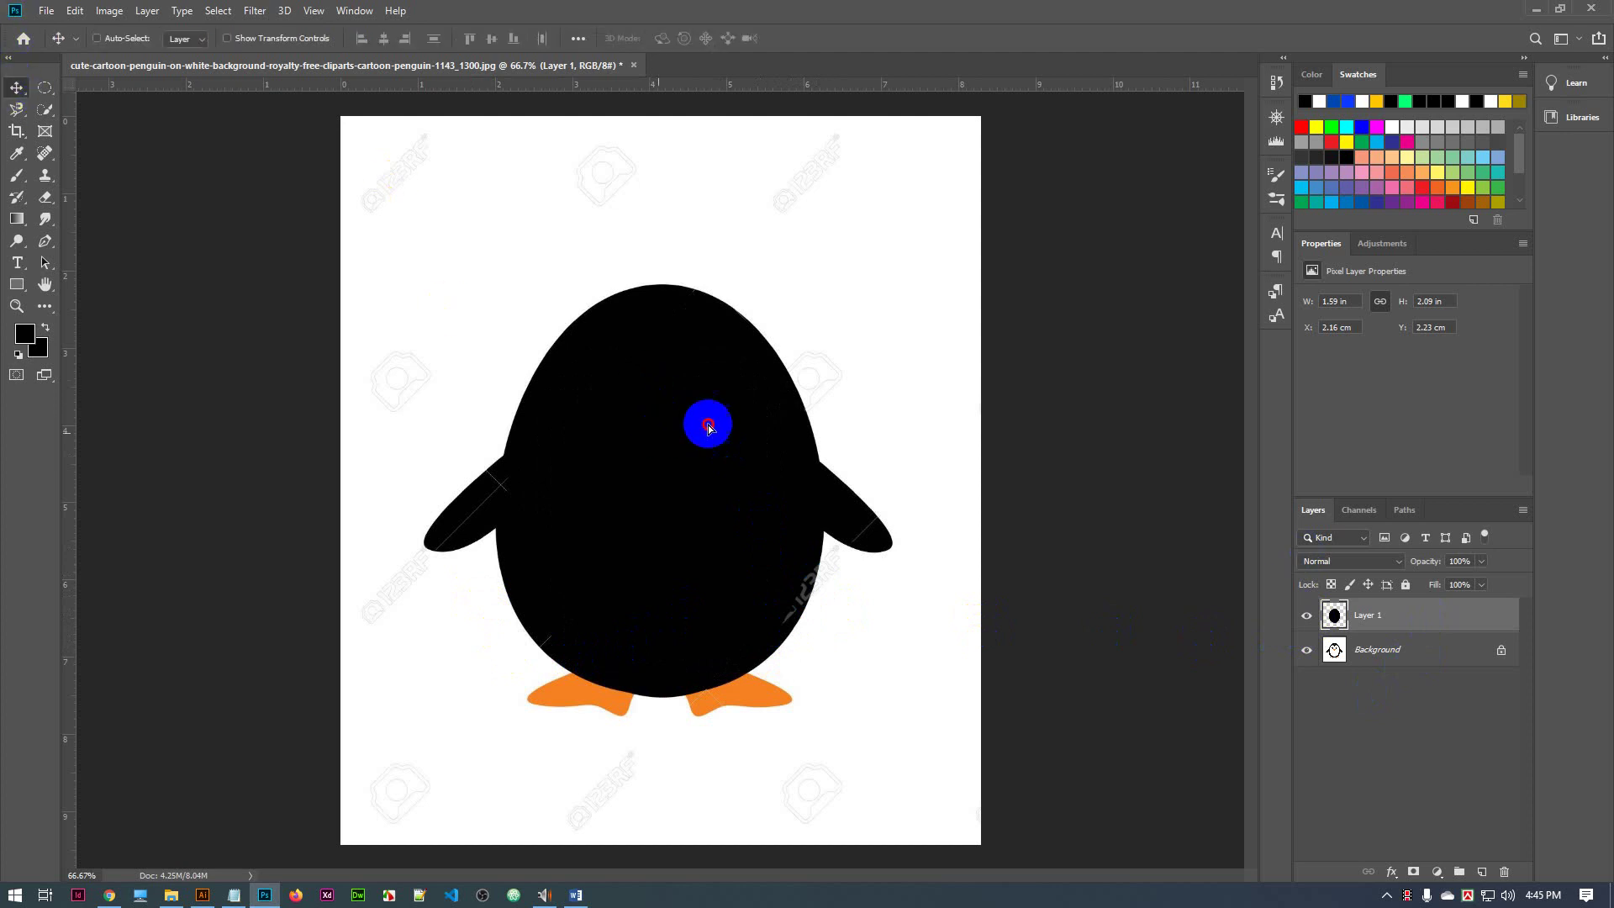
drag(706, 422, 508, 317)
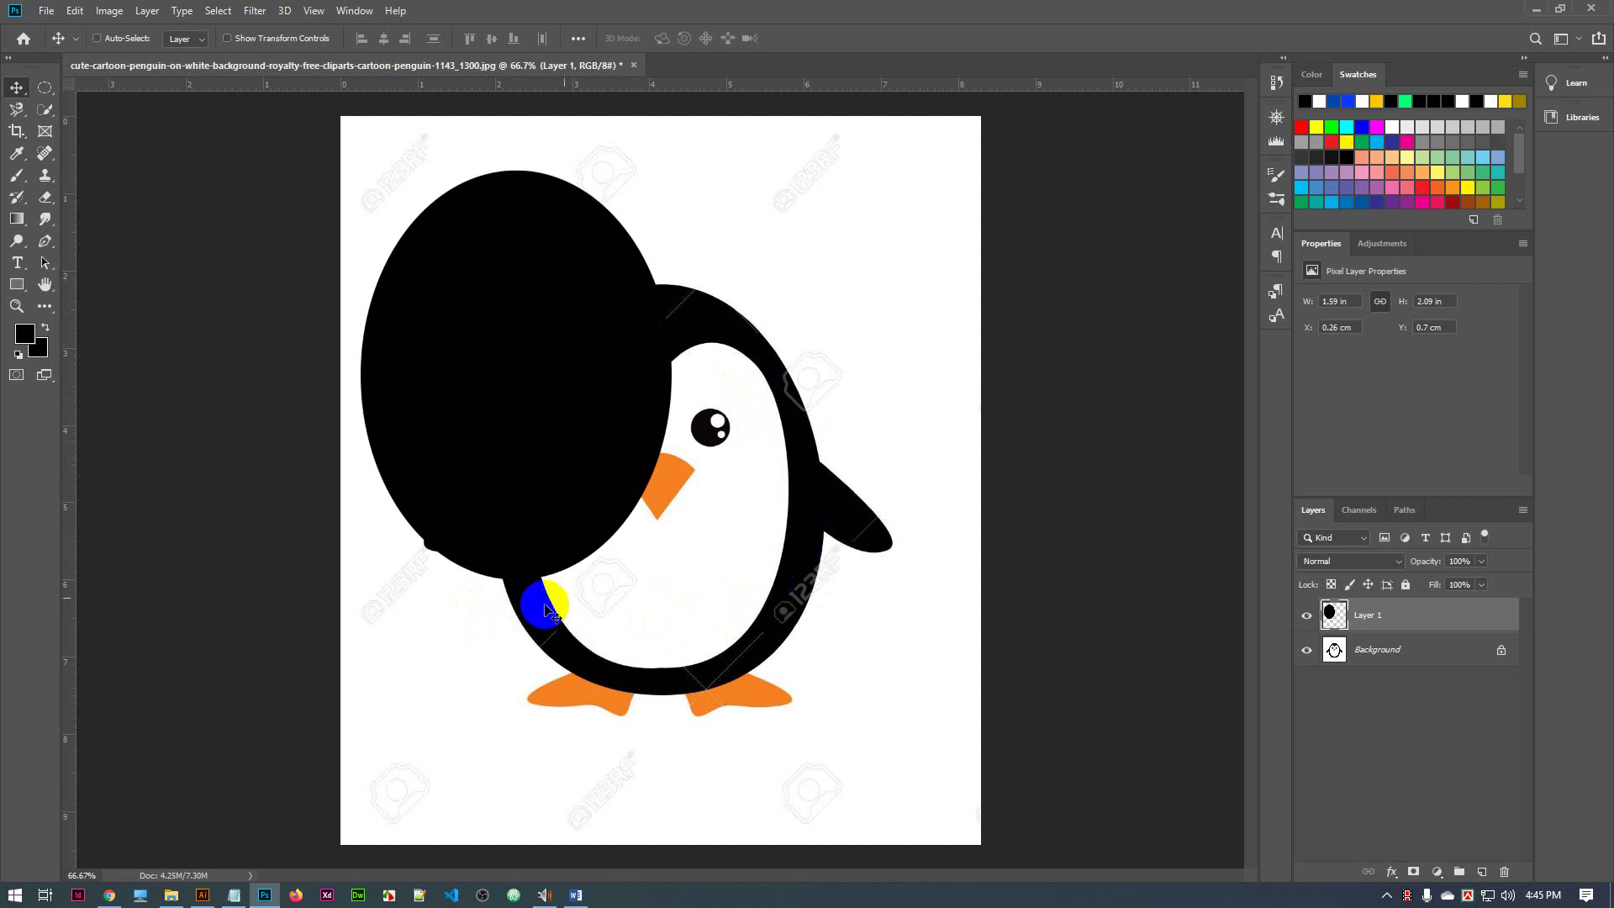
click(598, 364)
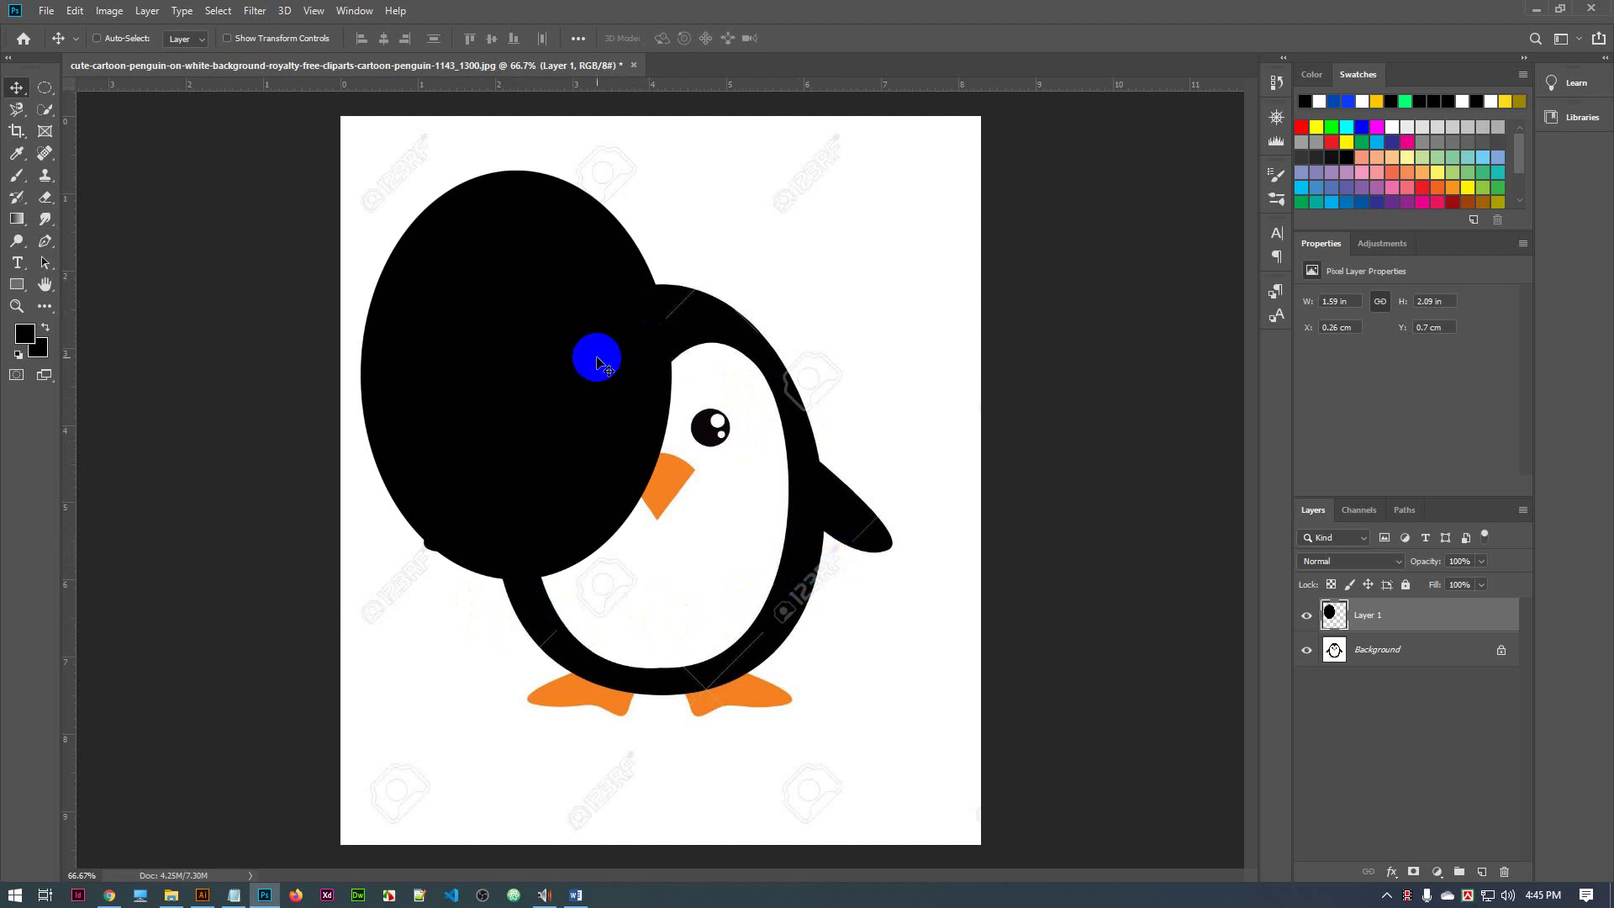
key(ctrl)
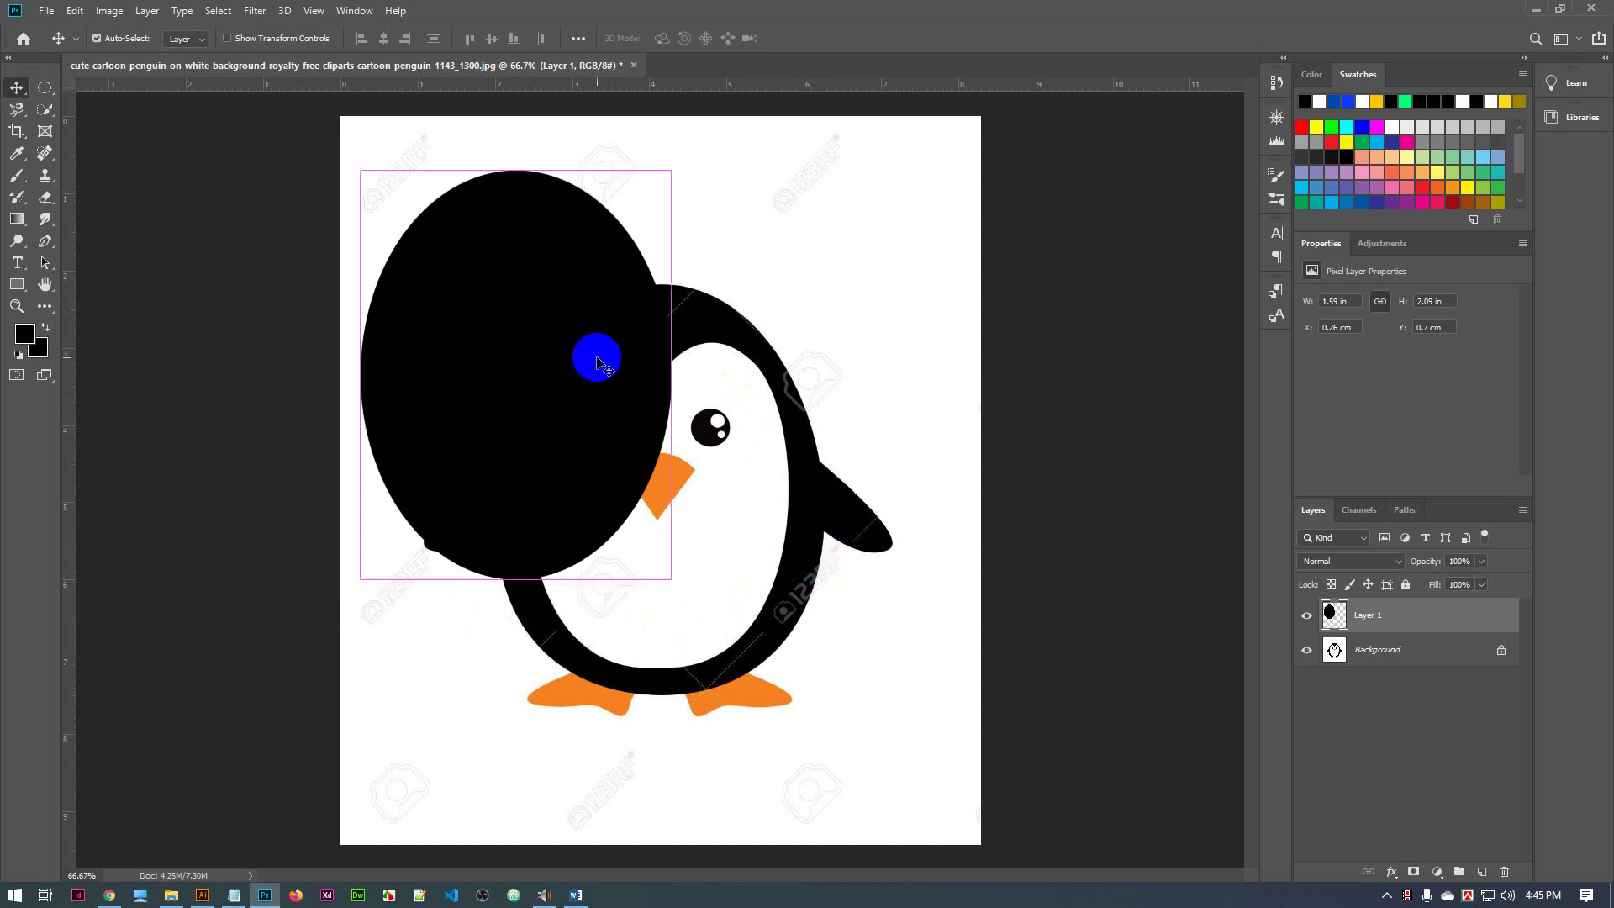
drag(598, 363, 684, 328)
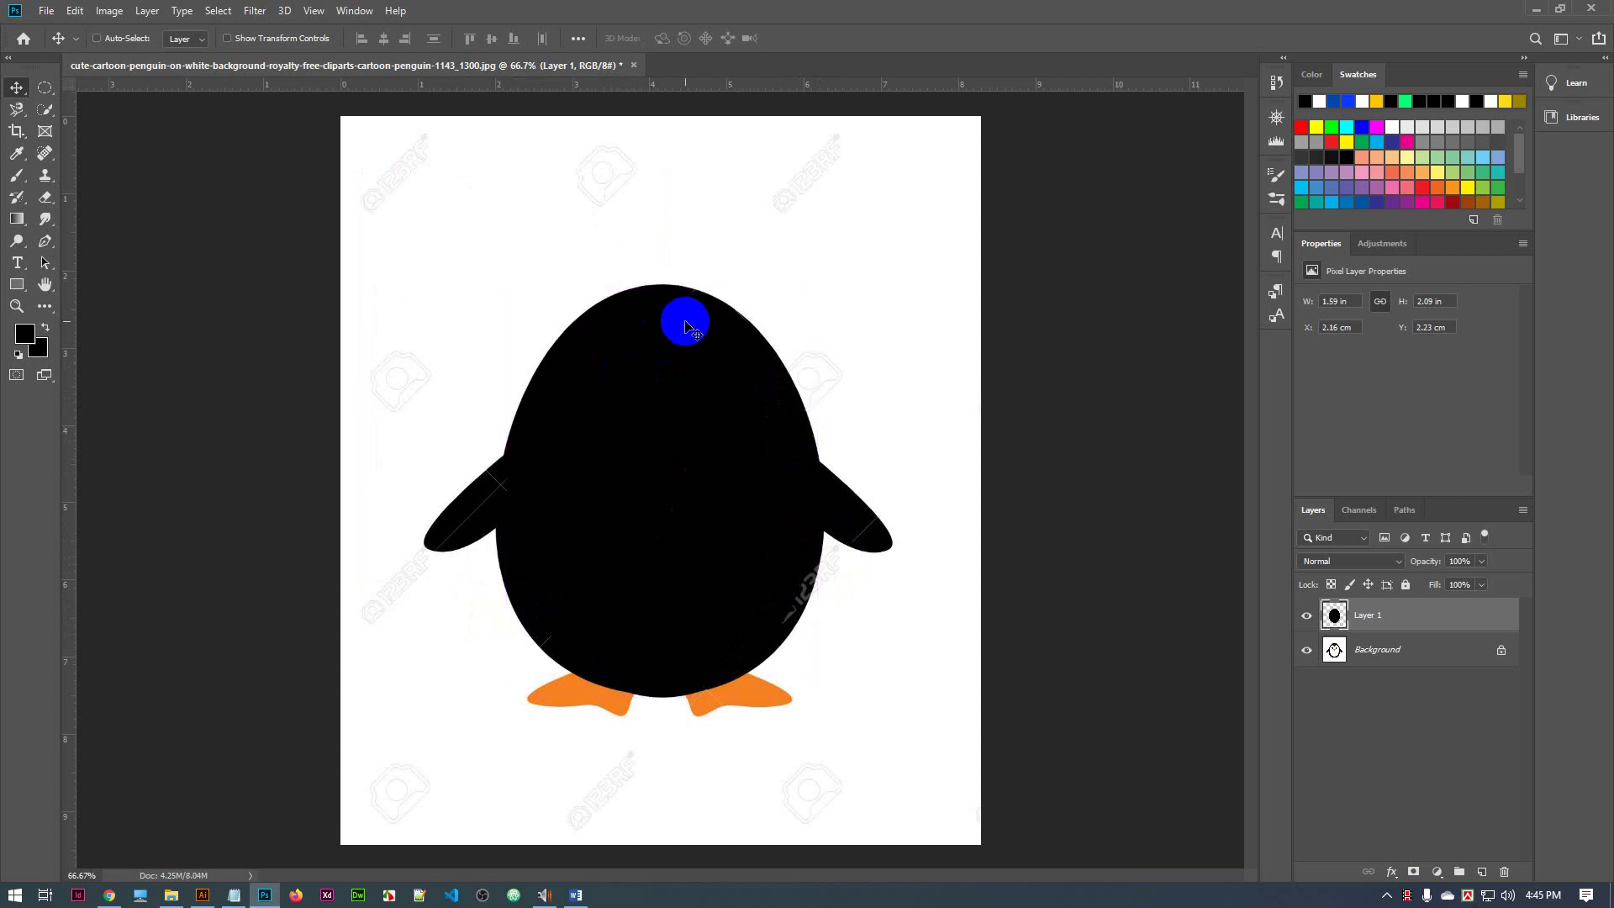
Start a free transform on the black ellipse in Layer 1
click(1451, 623)
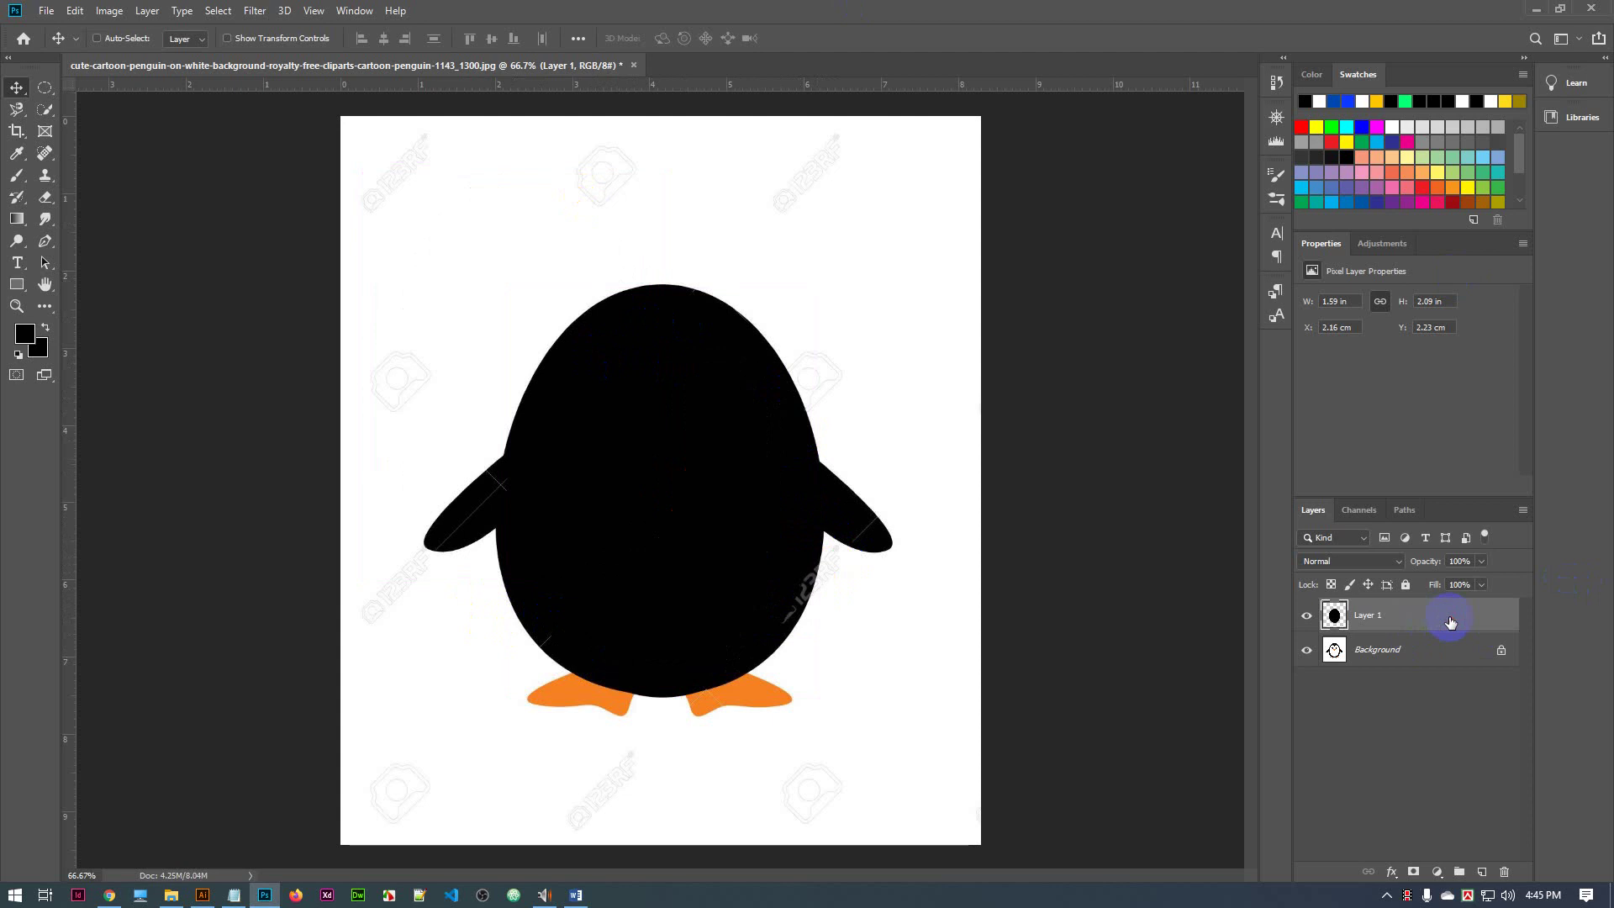
key(ctrl+t)
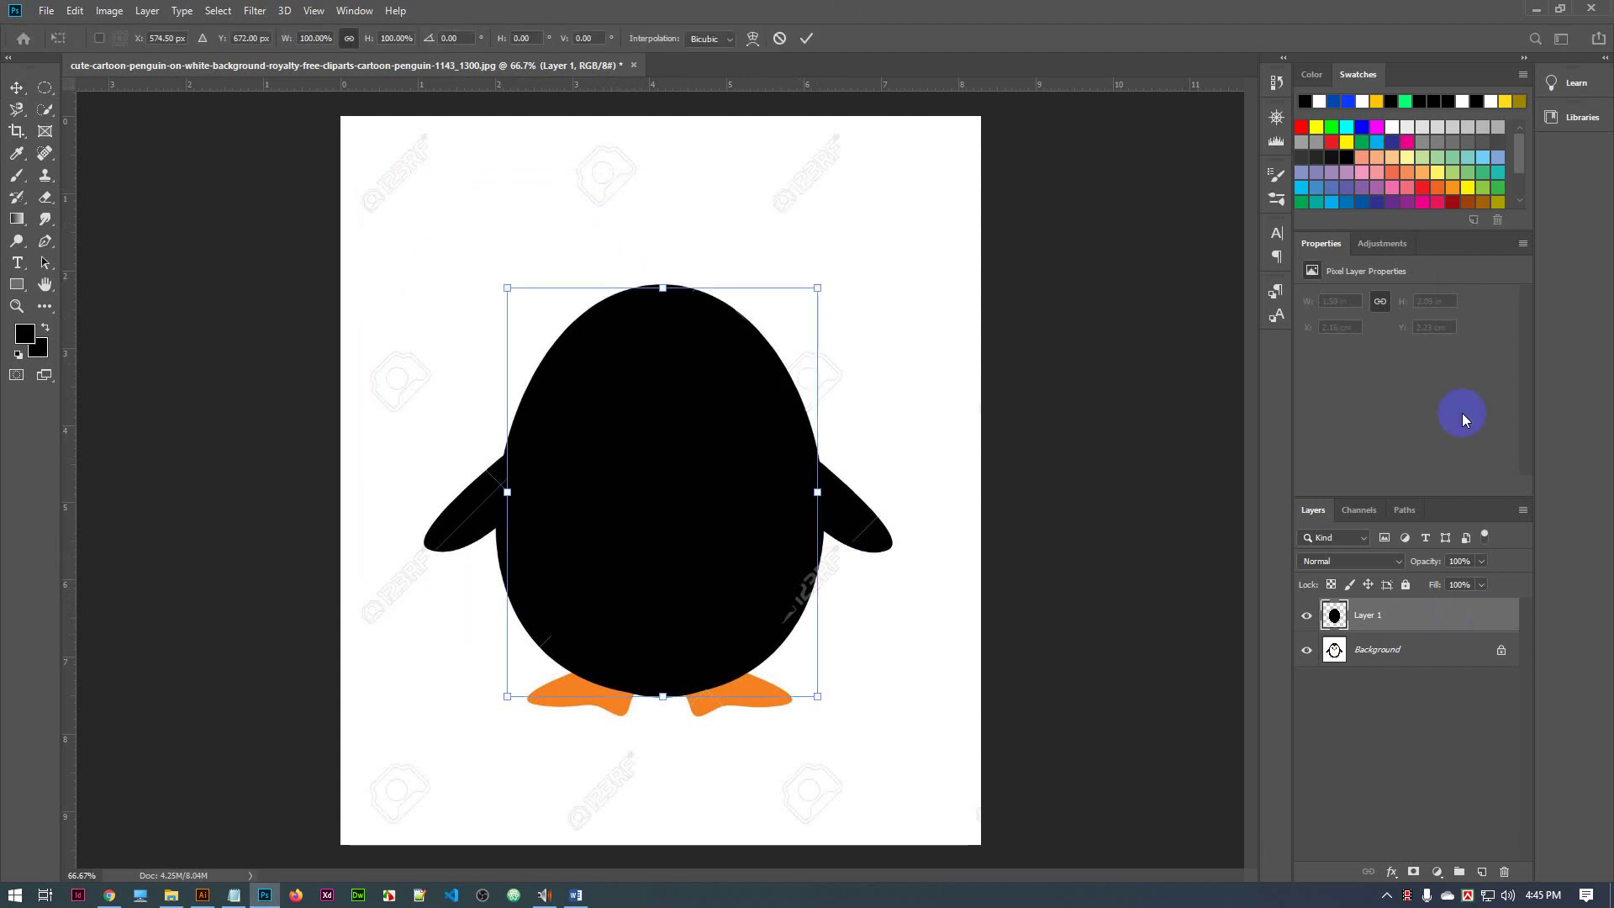
Switch to the Word class outline, add "Transform : ctrl+t" under the Keyboard shortcut heading with its spelling corrected, and return to Photoshop
click(576, 895)
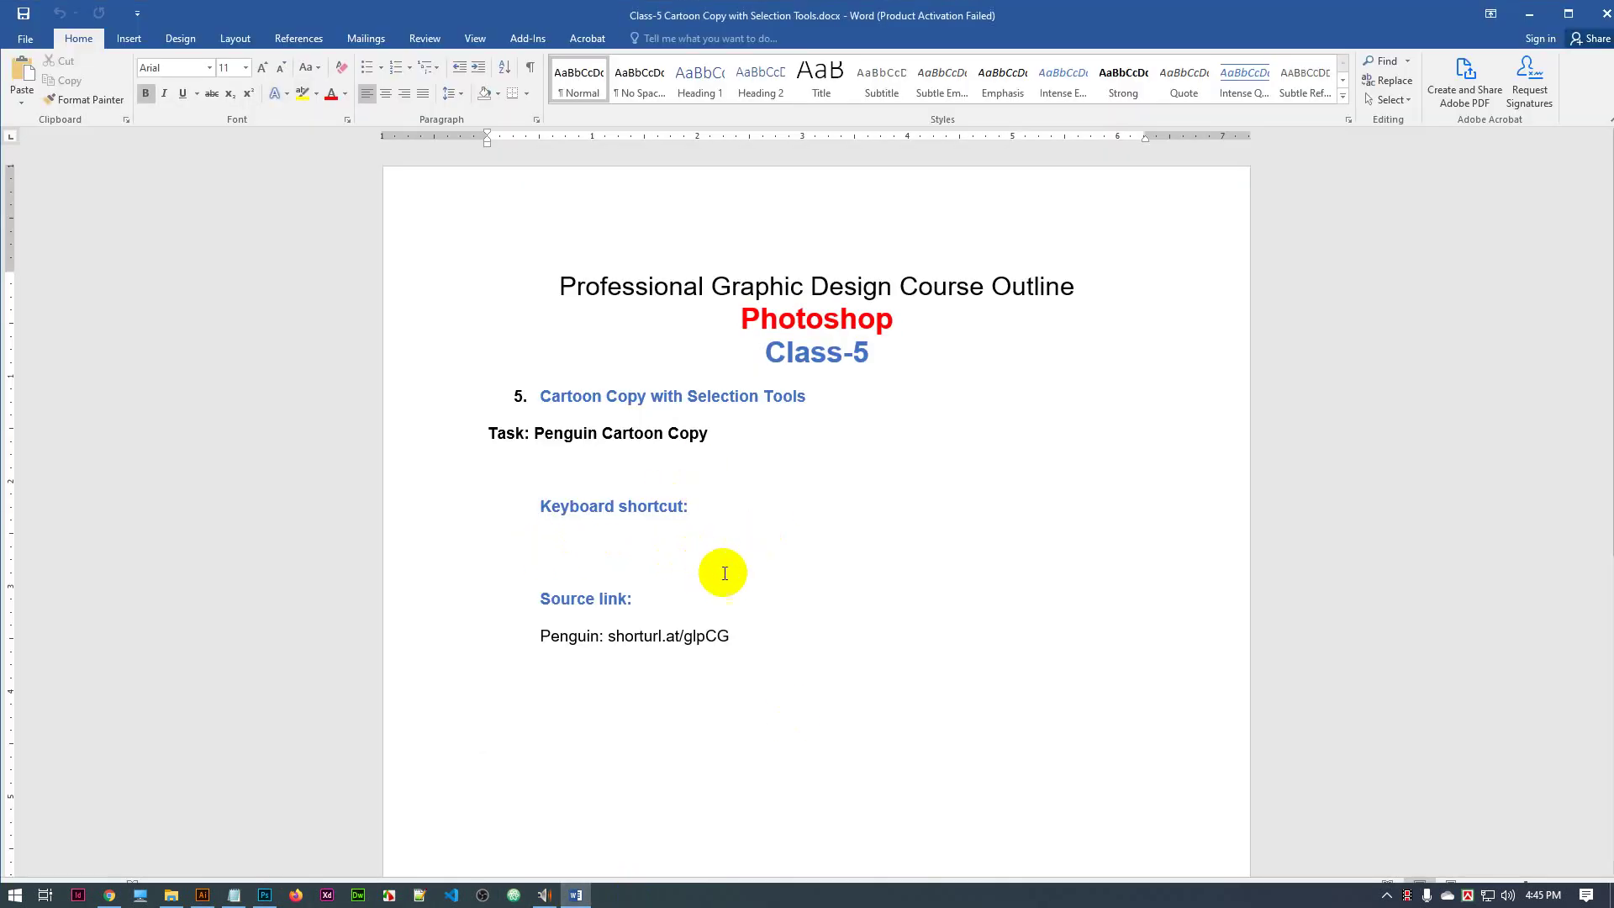
key(Tab)
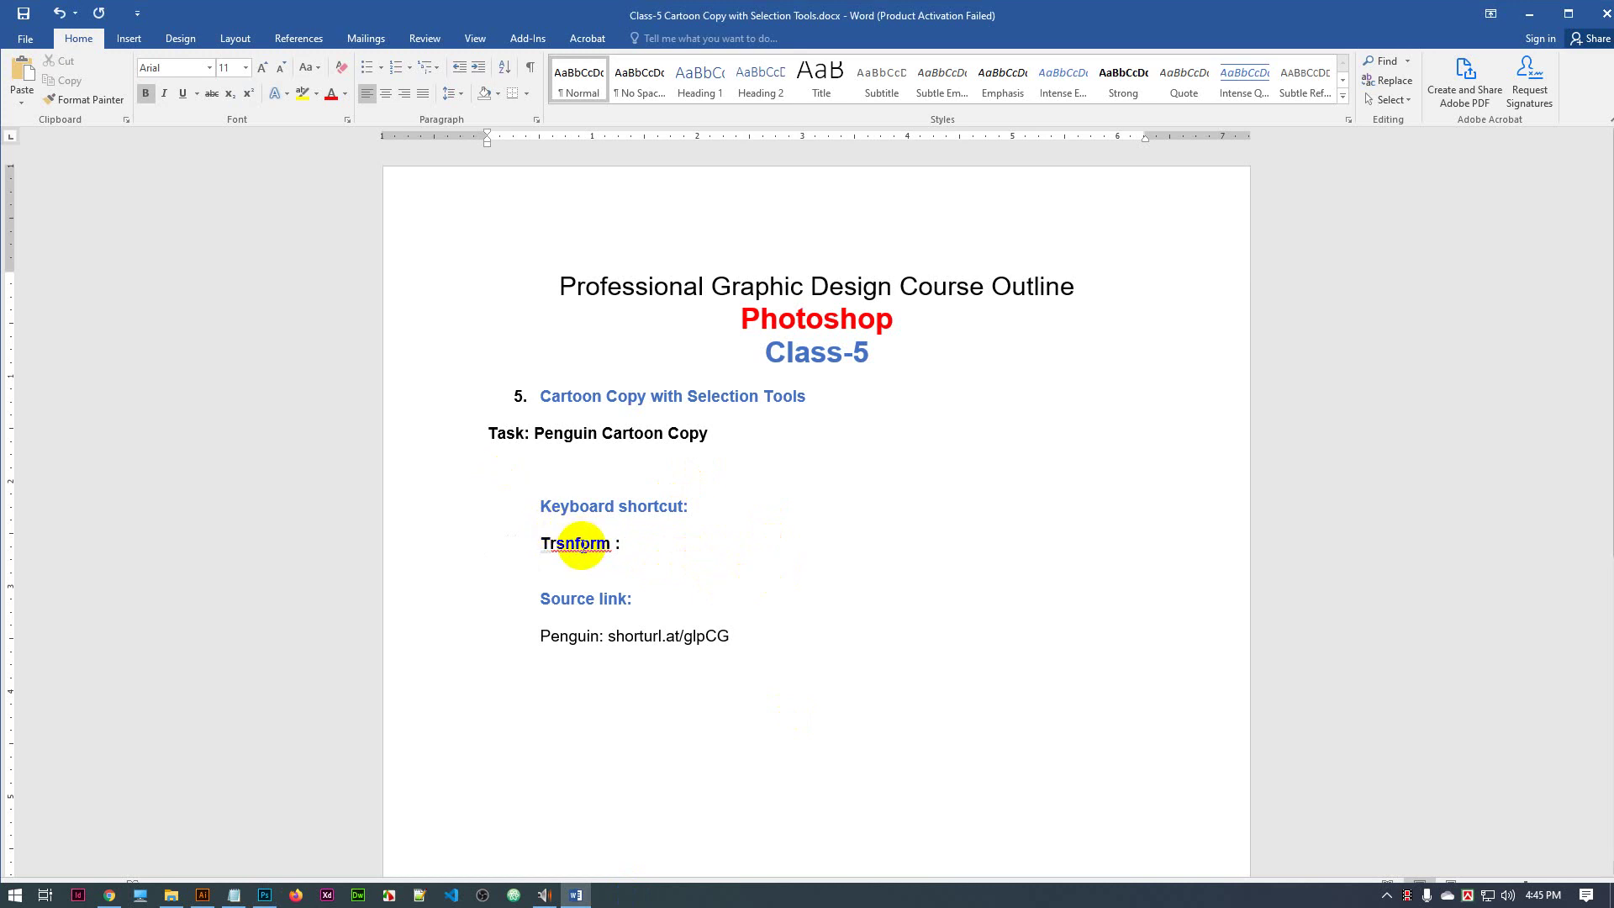
right_click(581, 545)
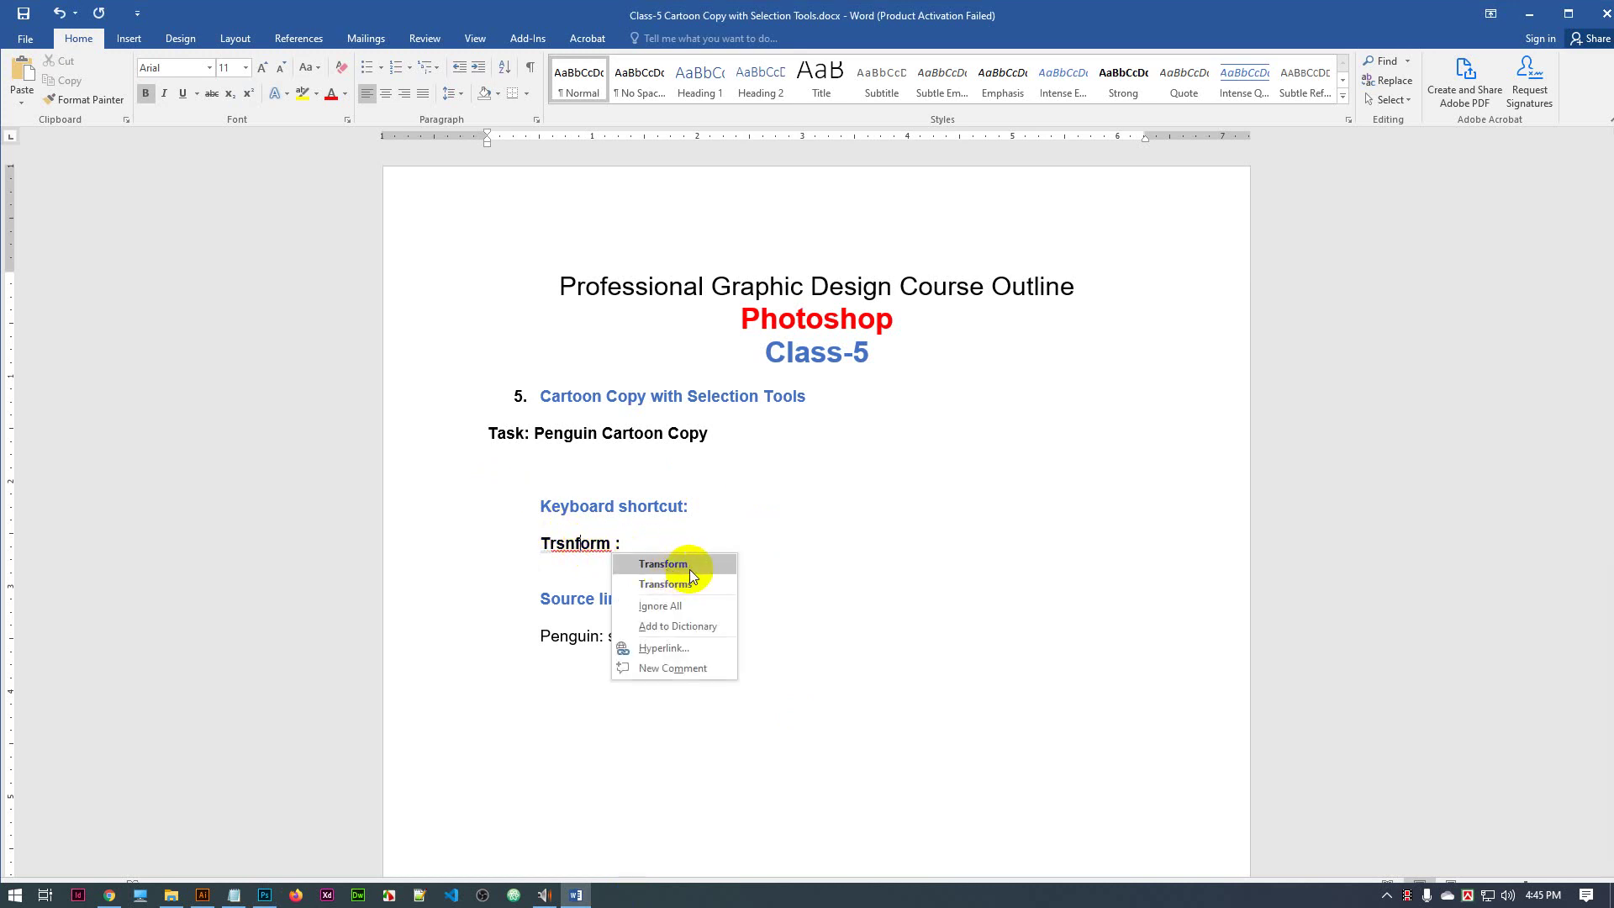
click(664, 564)
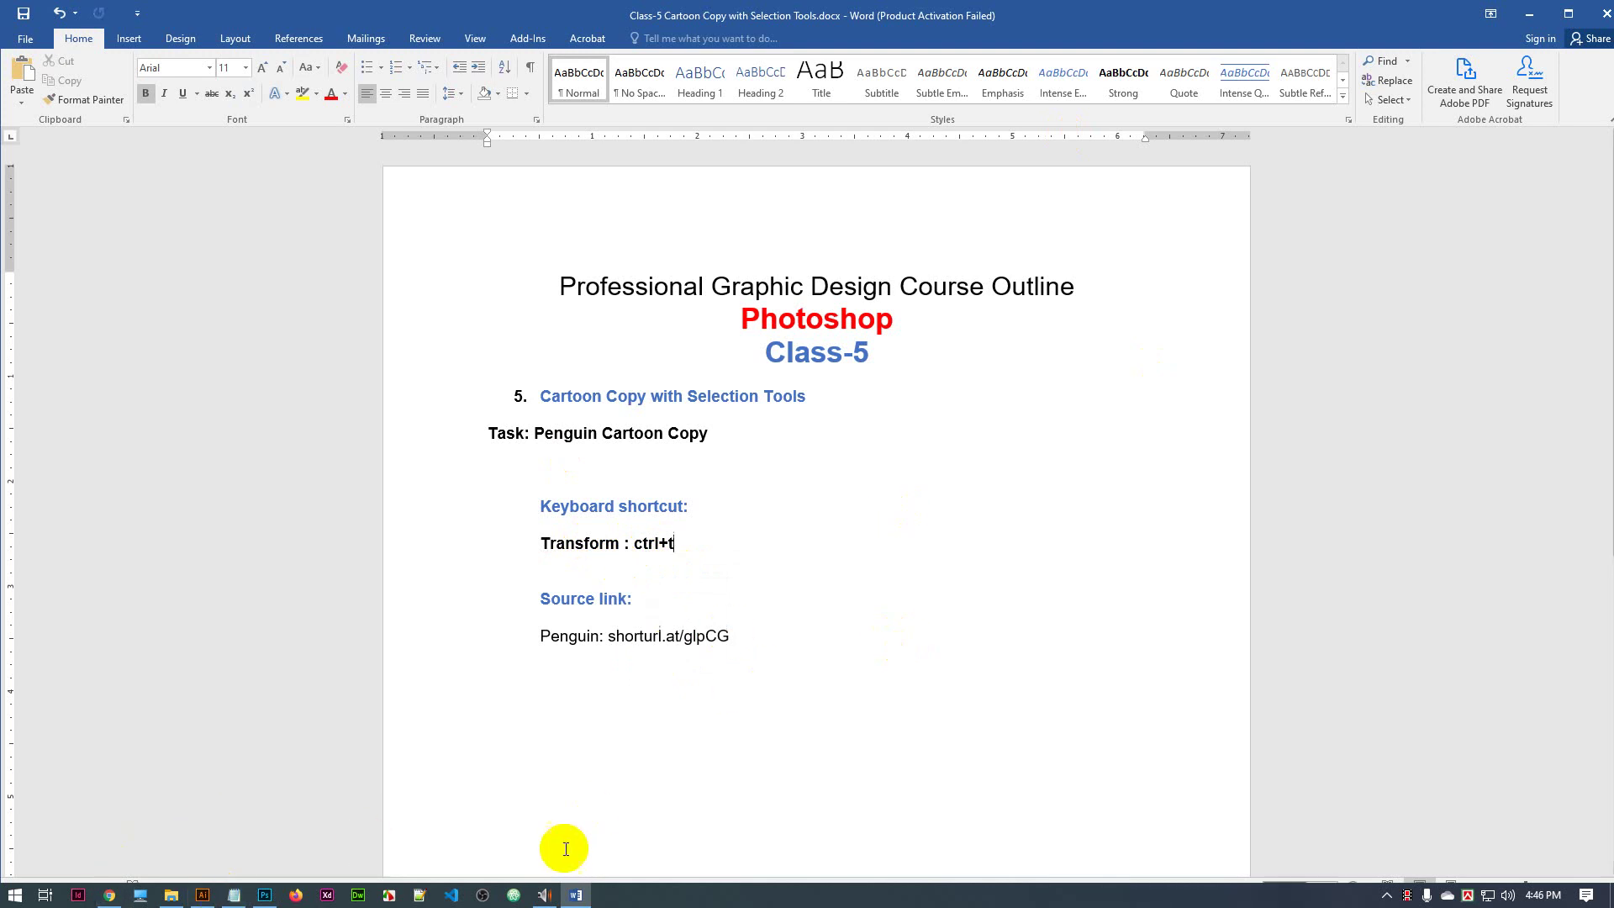
click(265, 895)
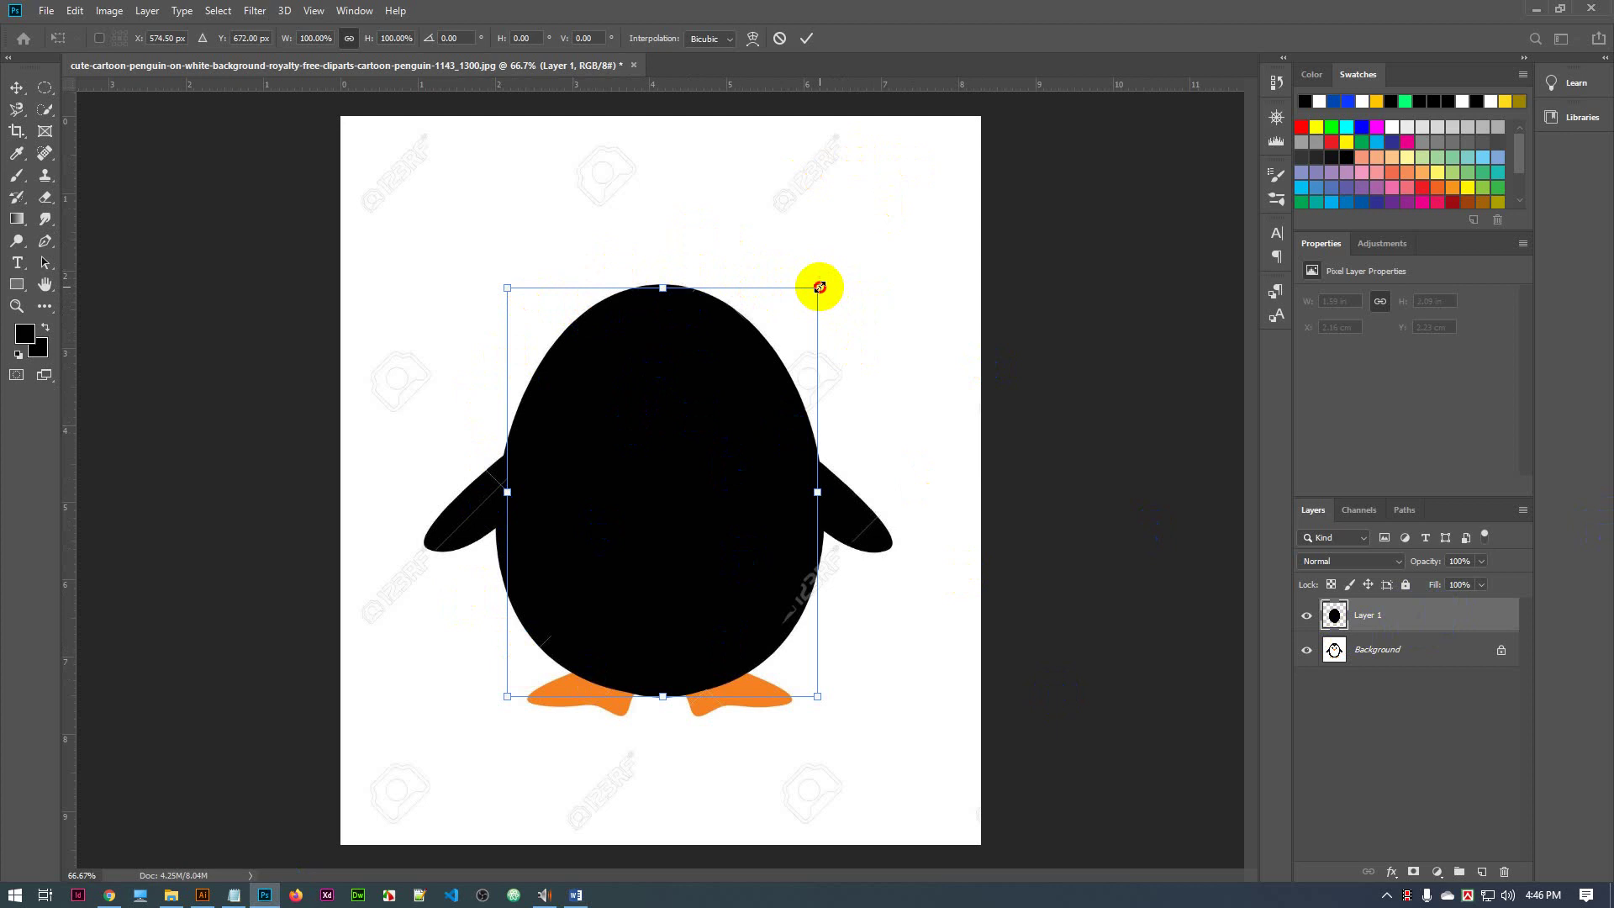
Try scaling the black ellipse down proportionally to 95.84% from its upper-right corner, and undo the scaling
mouse_move(819, 287)
mouse_down()
mouse_move(894, 169)
mouse_move(840, 328)
mouse_move(809, 308)
mouse_up()
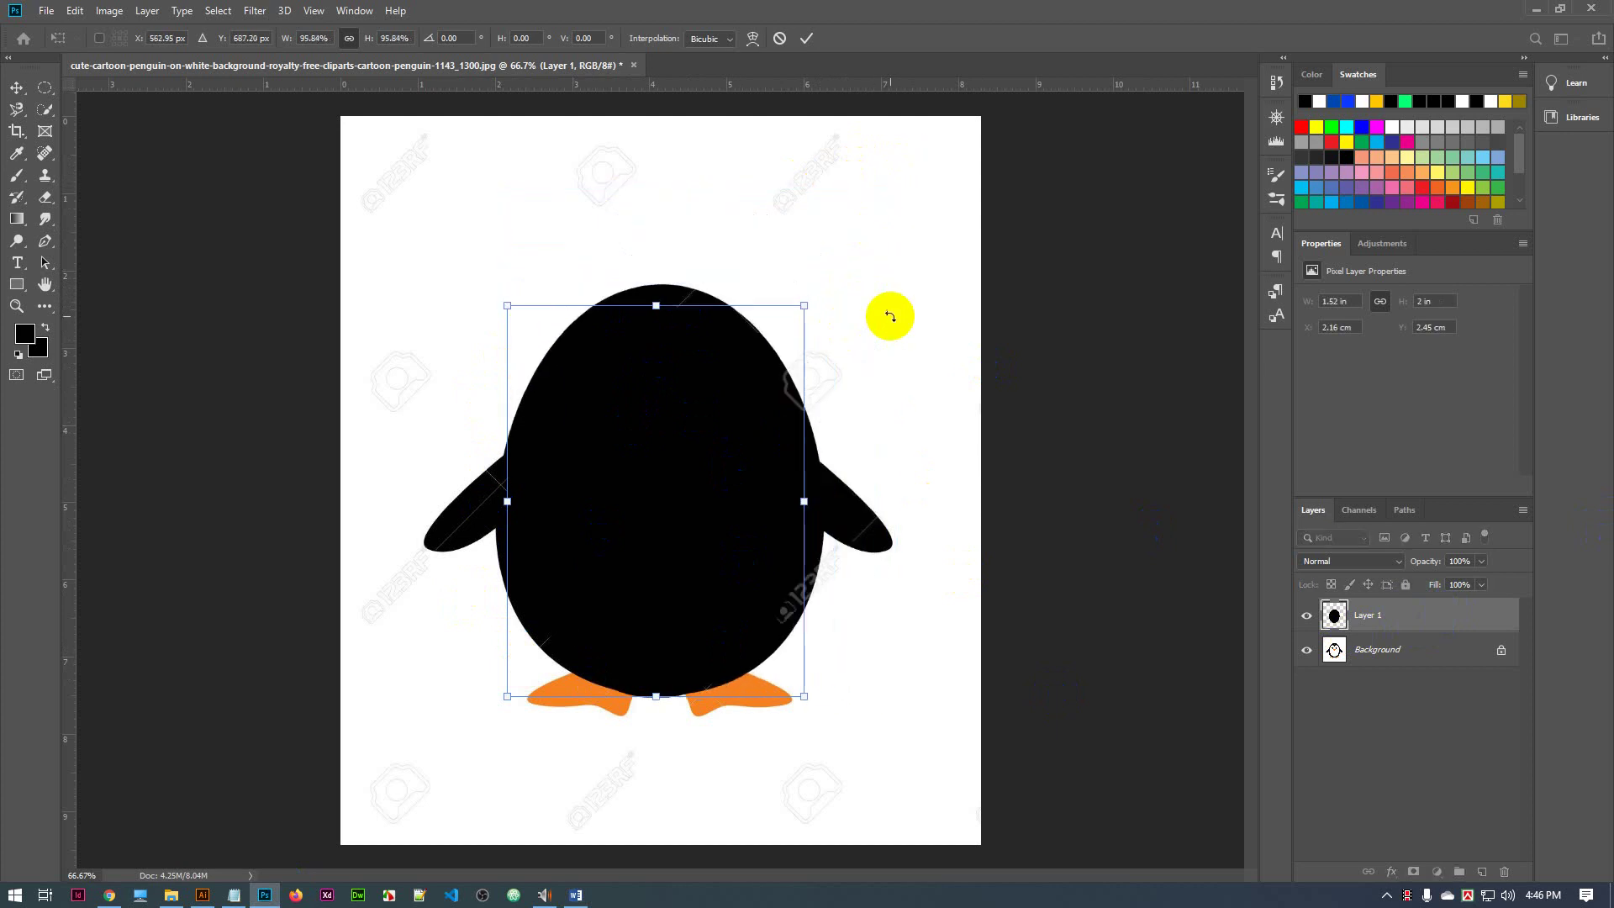
key(ctrl+z)
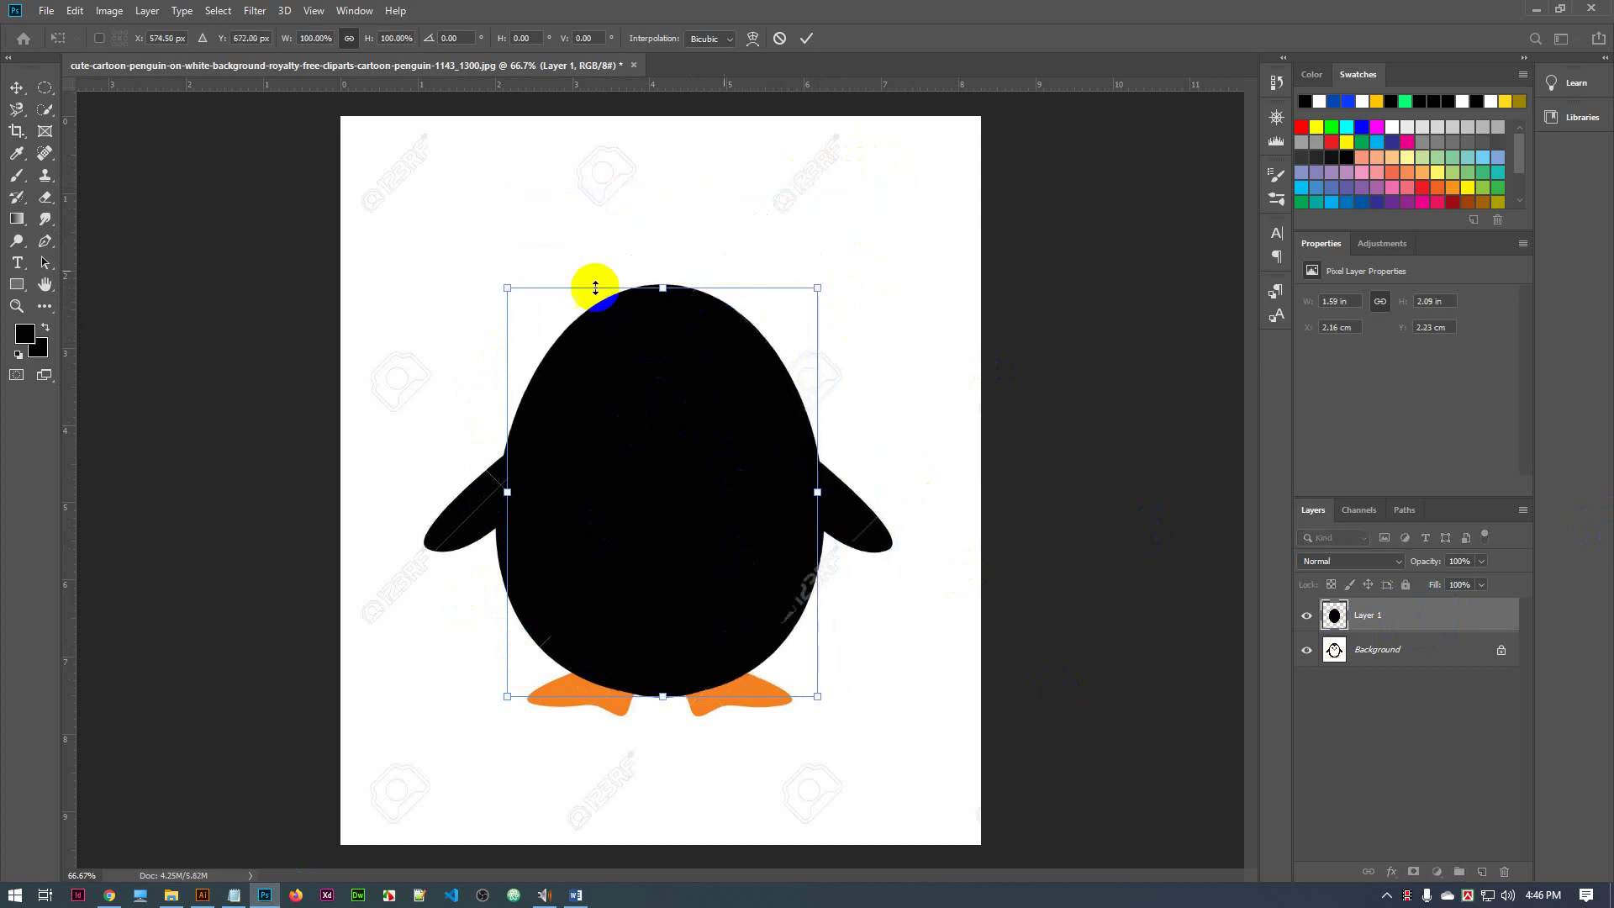
Switch the transform of the black ellipse to Warp mode
right_click(697, 392)
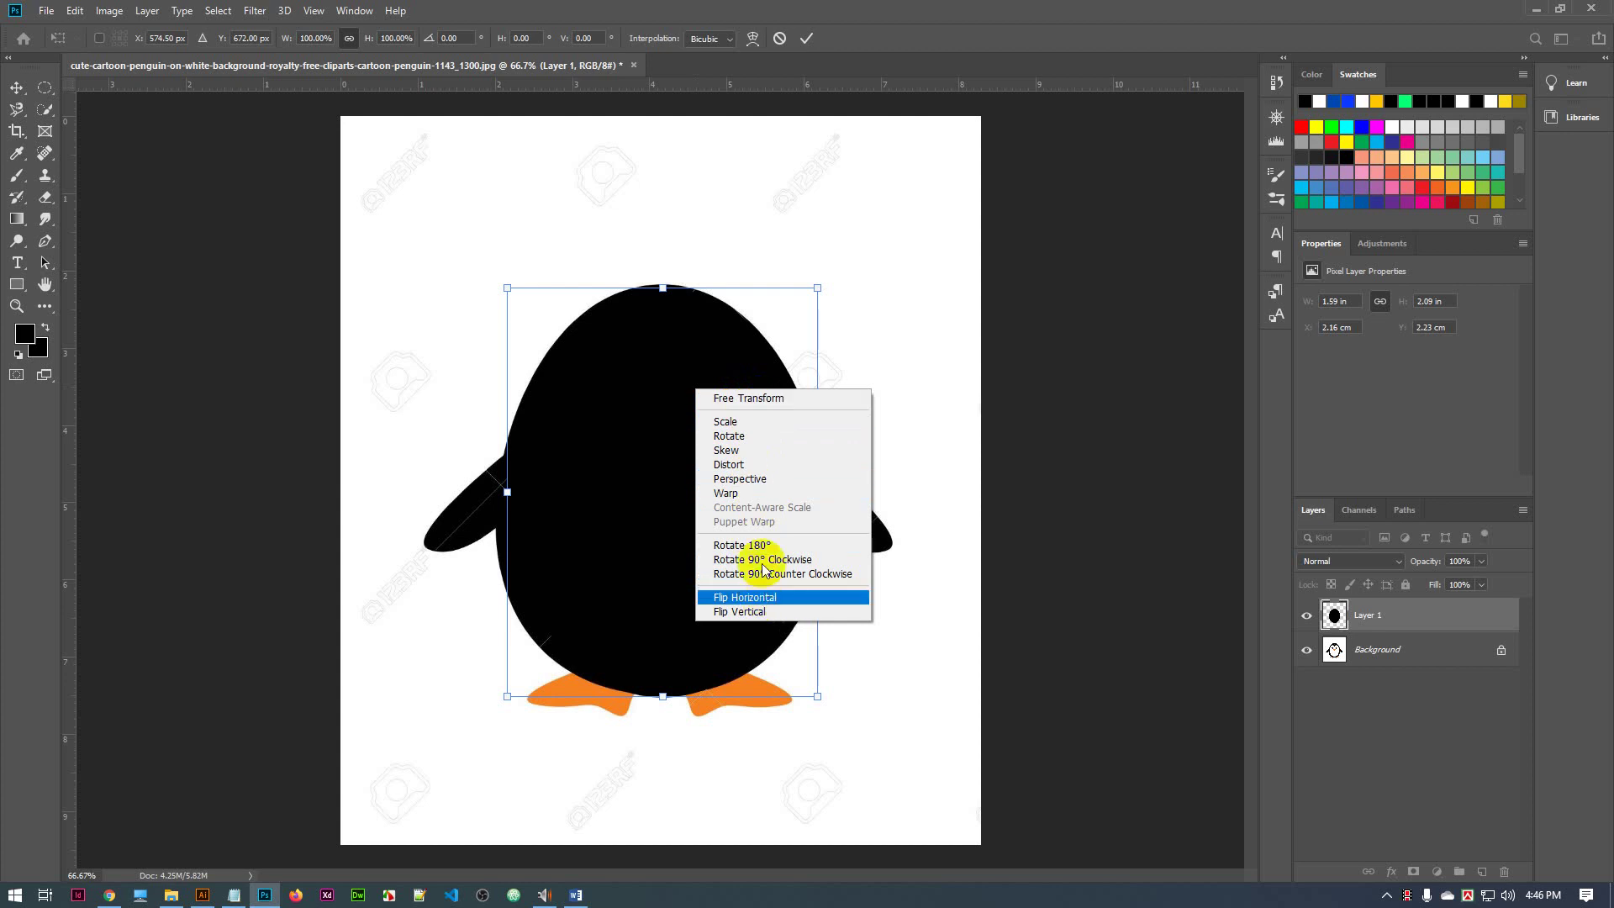
click(735, 498)
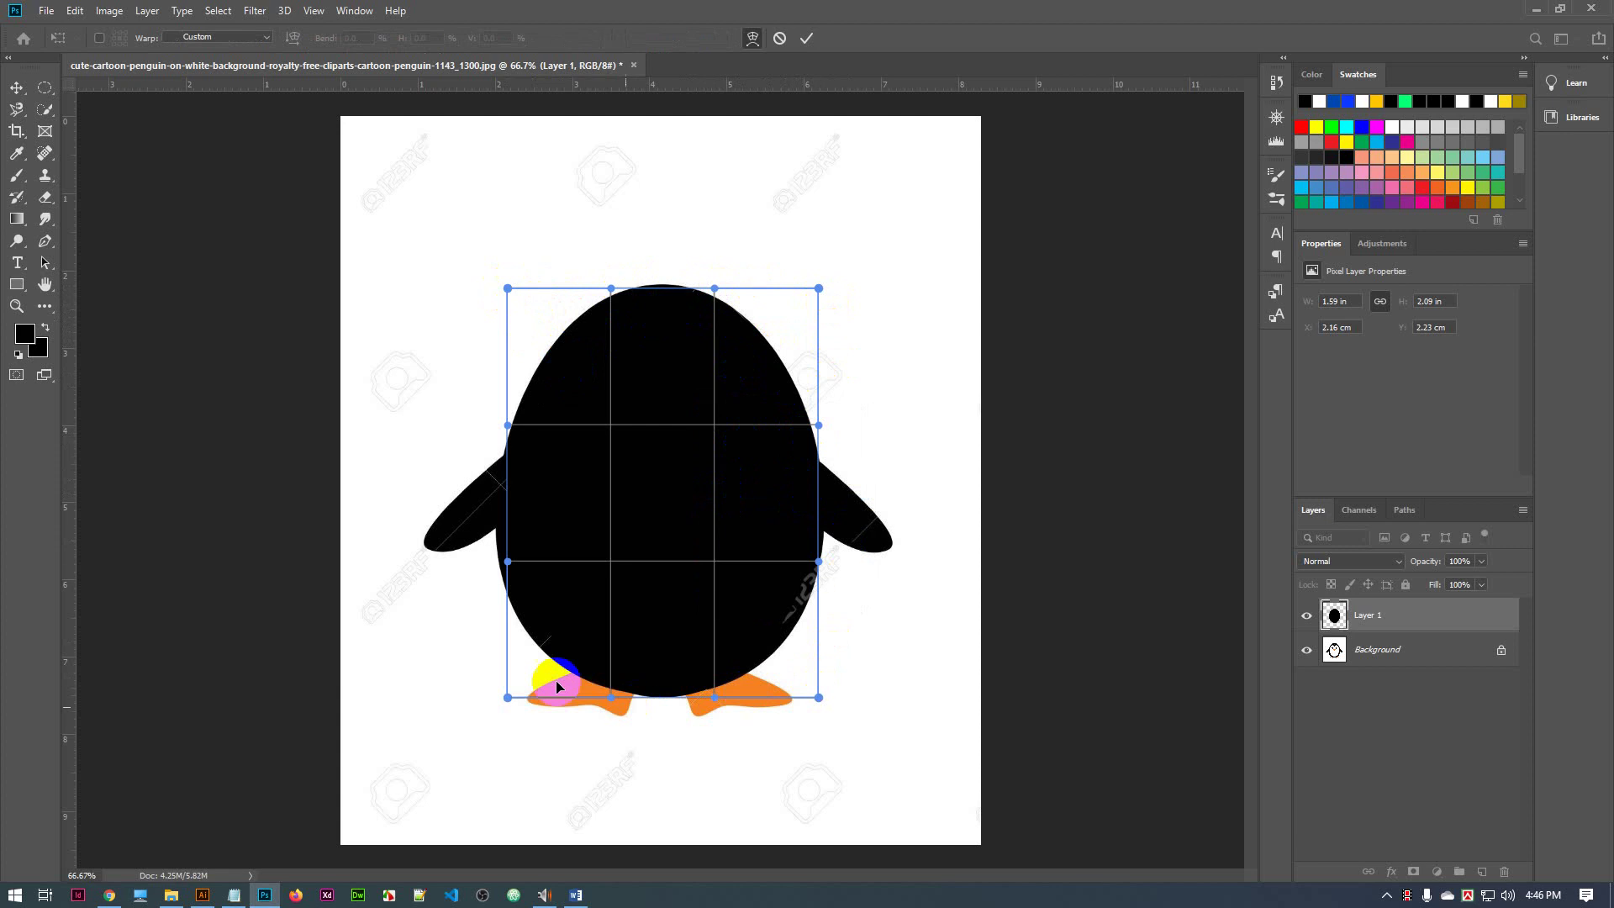
click(593, 328)
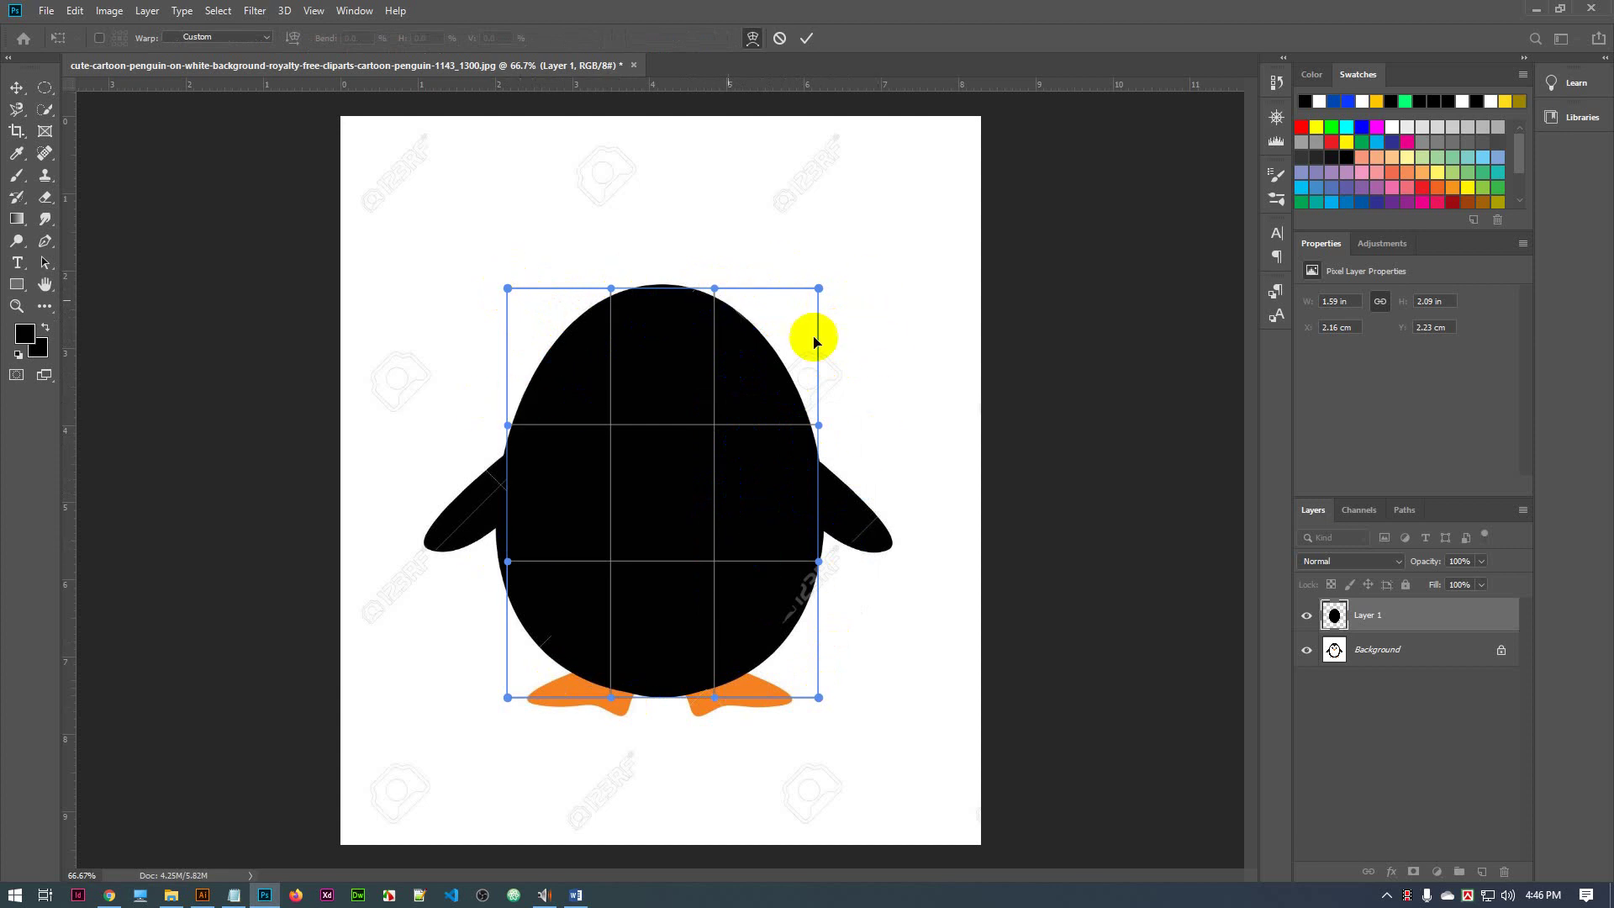
click(521, 491)
click(767, 493)
click(807, 427)
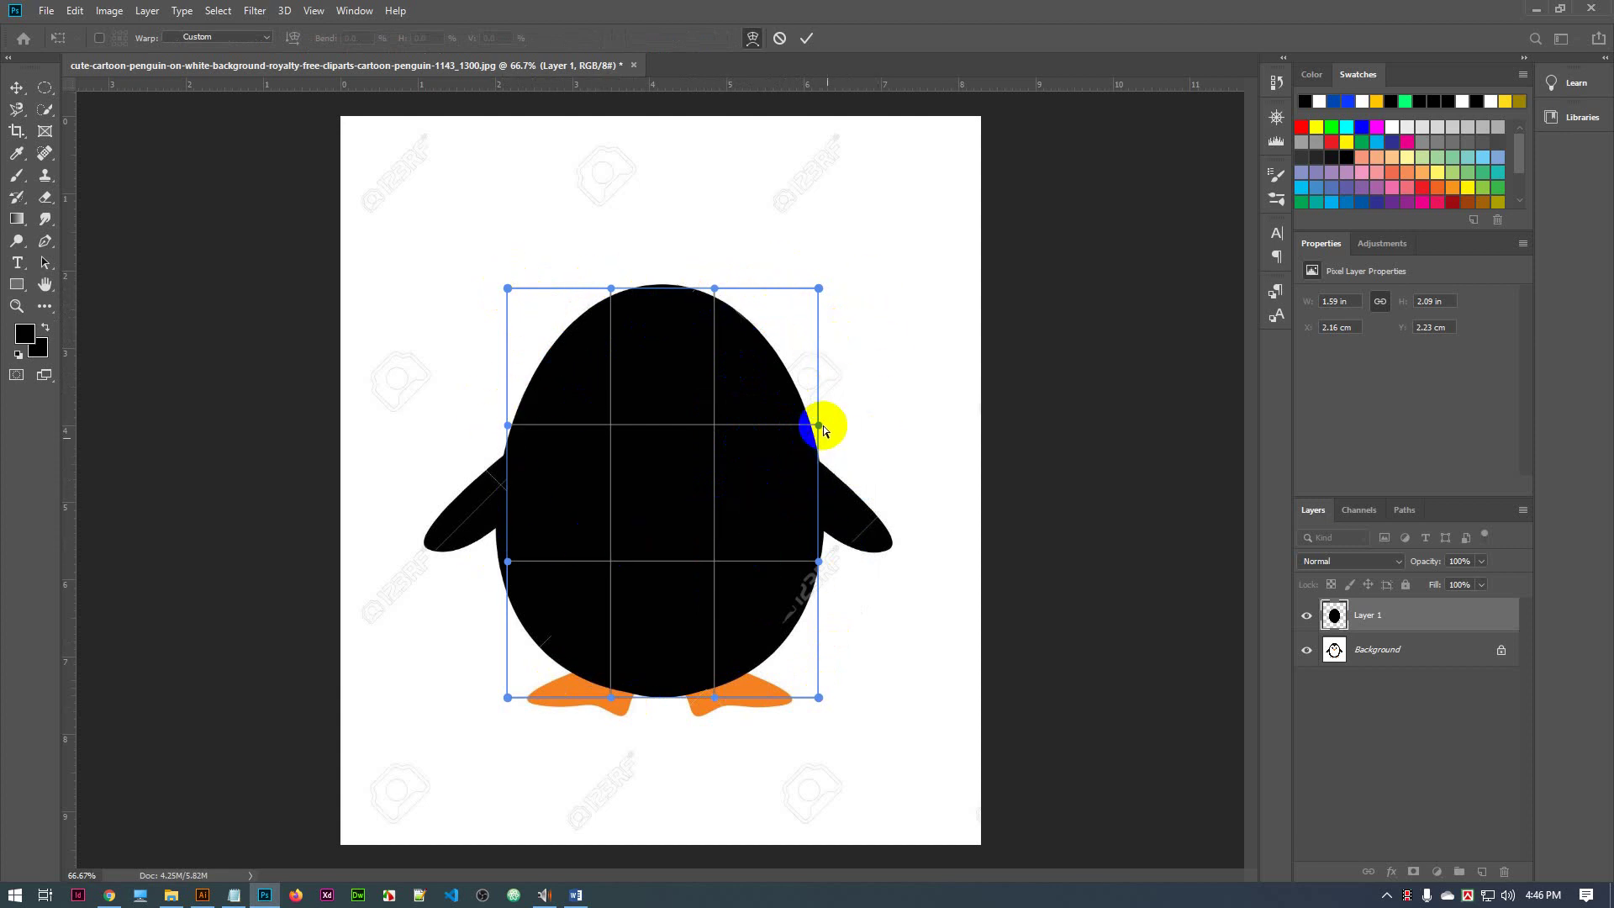
click(800, 462)
click(800, 599)
click(516, 471)
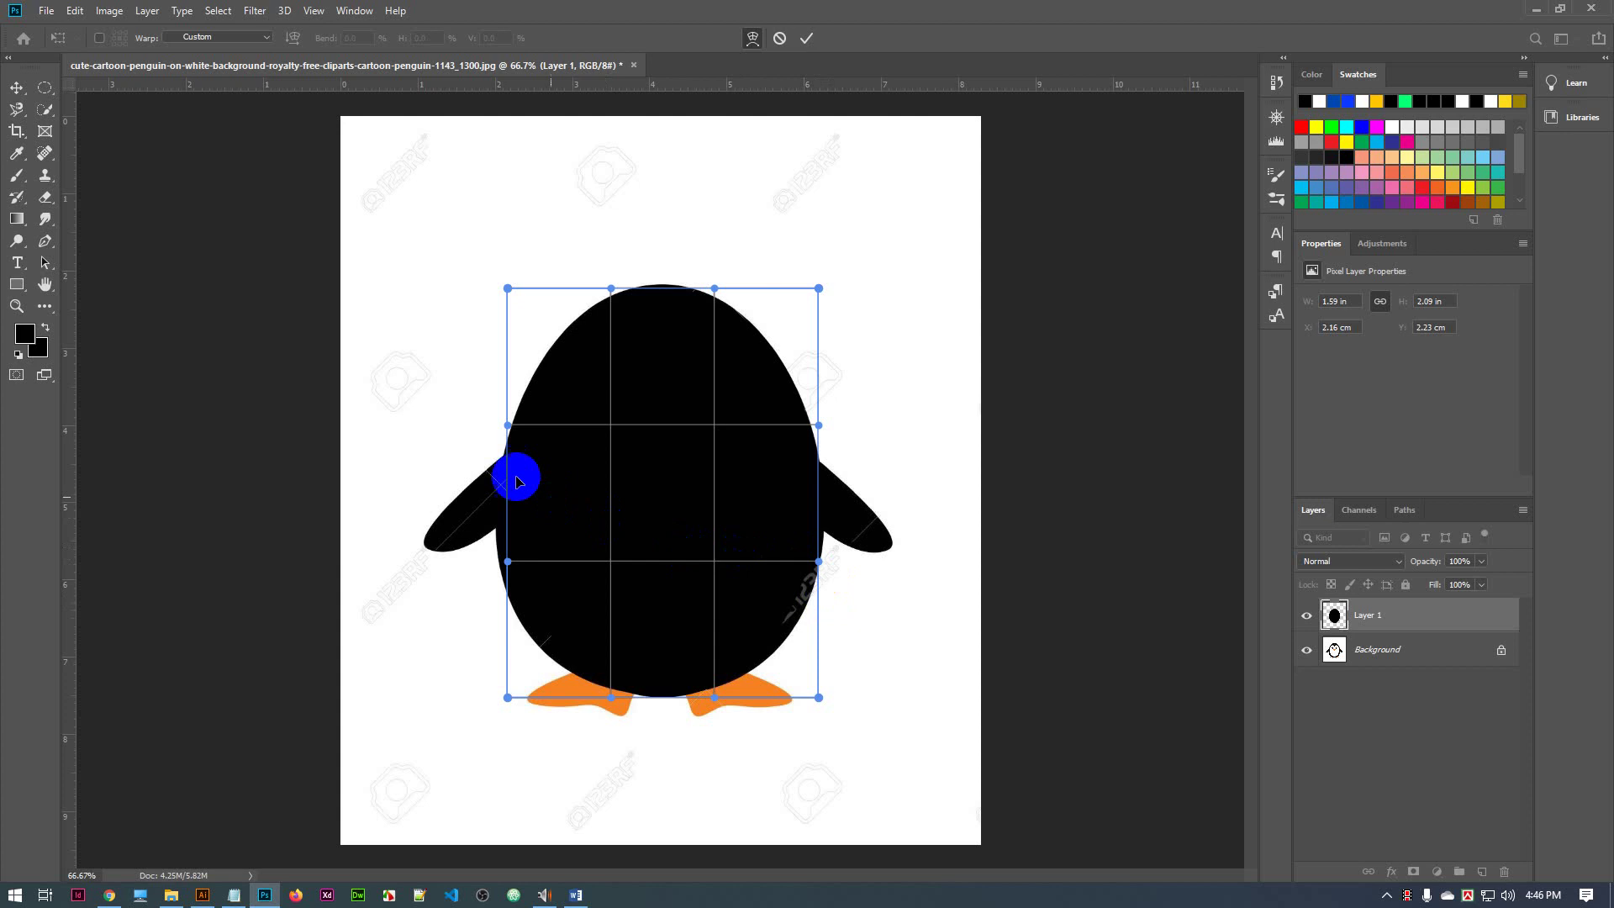
click(426, 518)
click(812, 561)
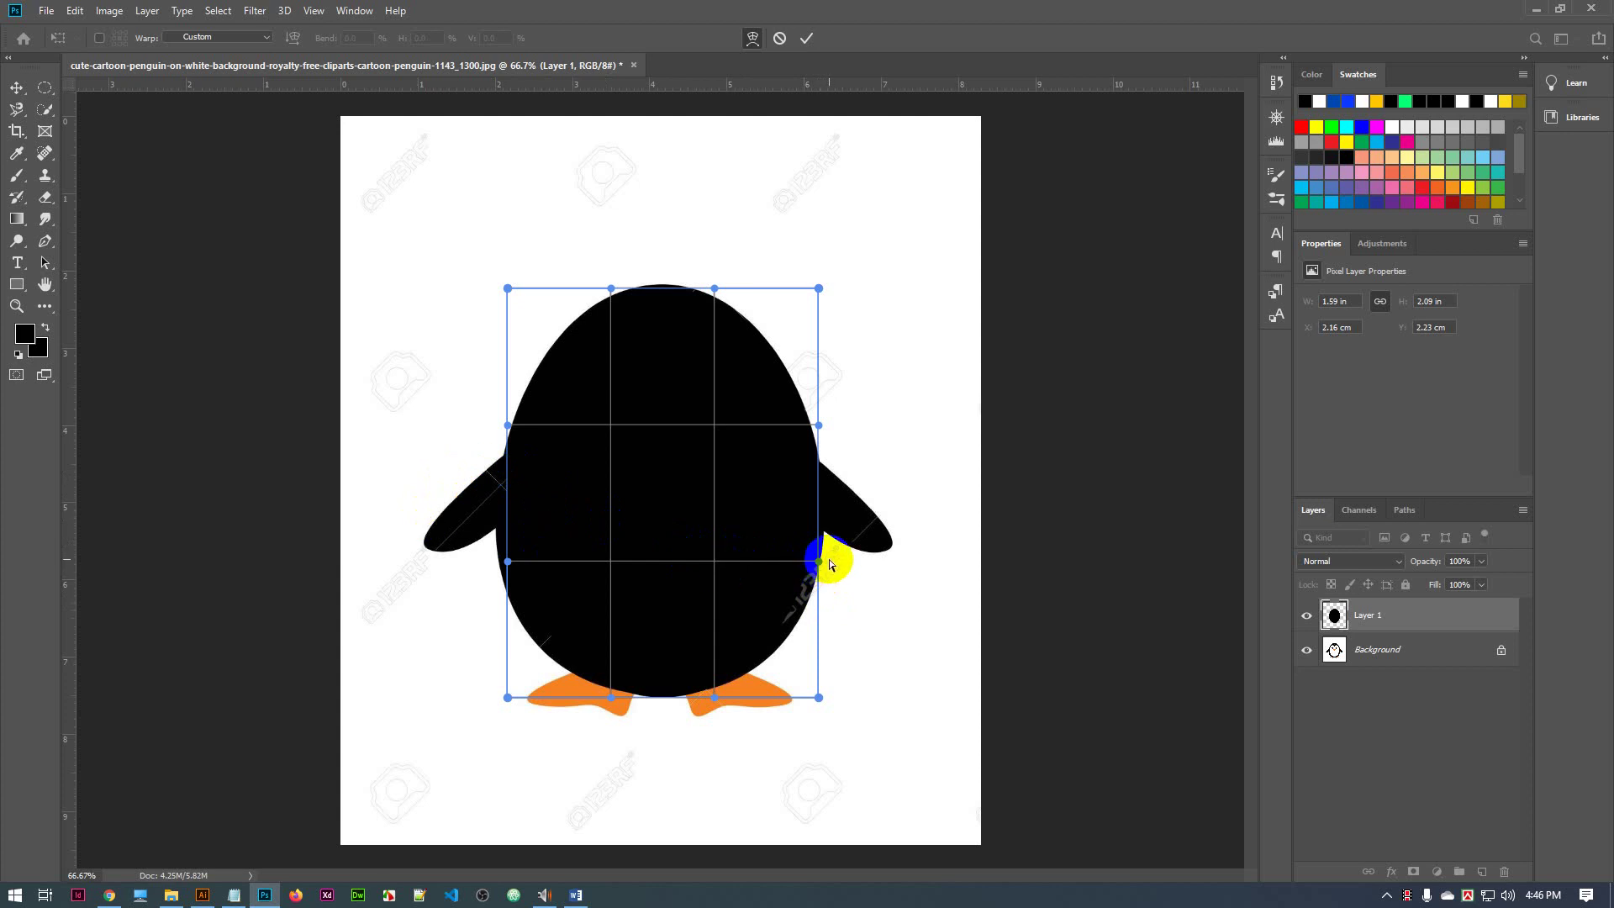
click(782, 483)
click(588, 526)
click(669, 526)
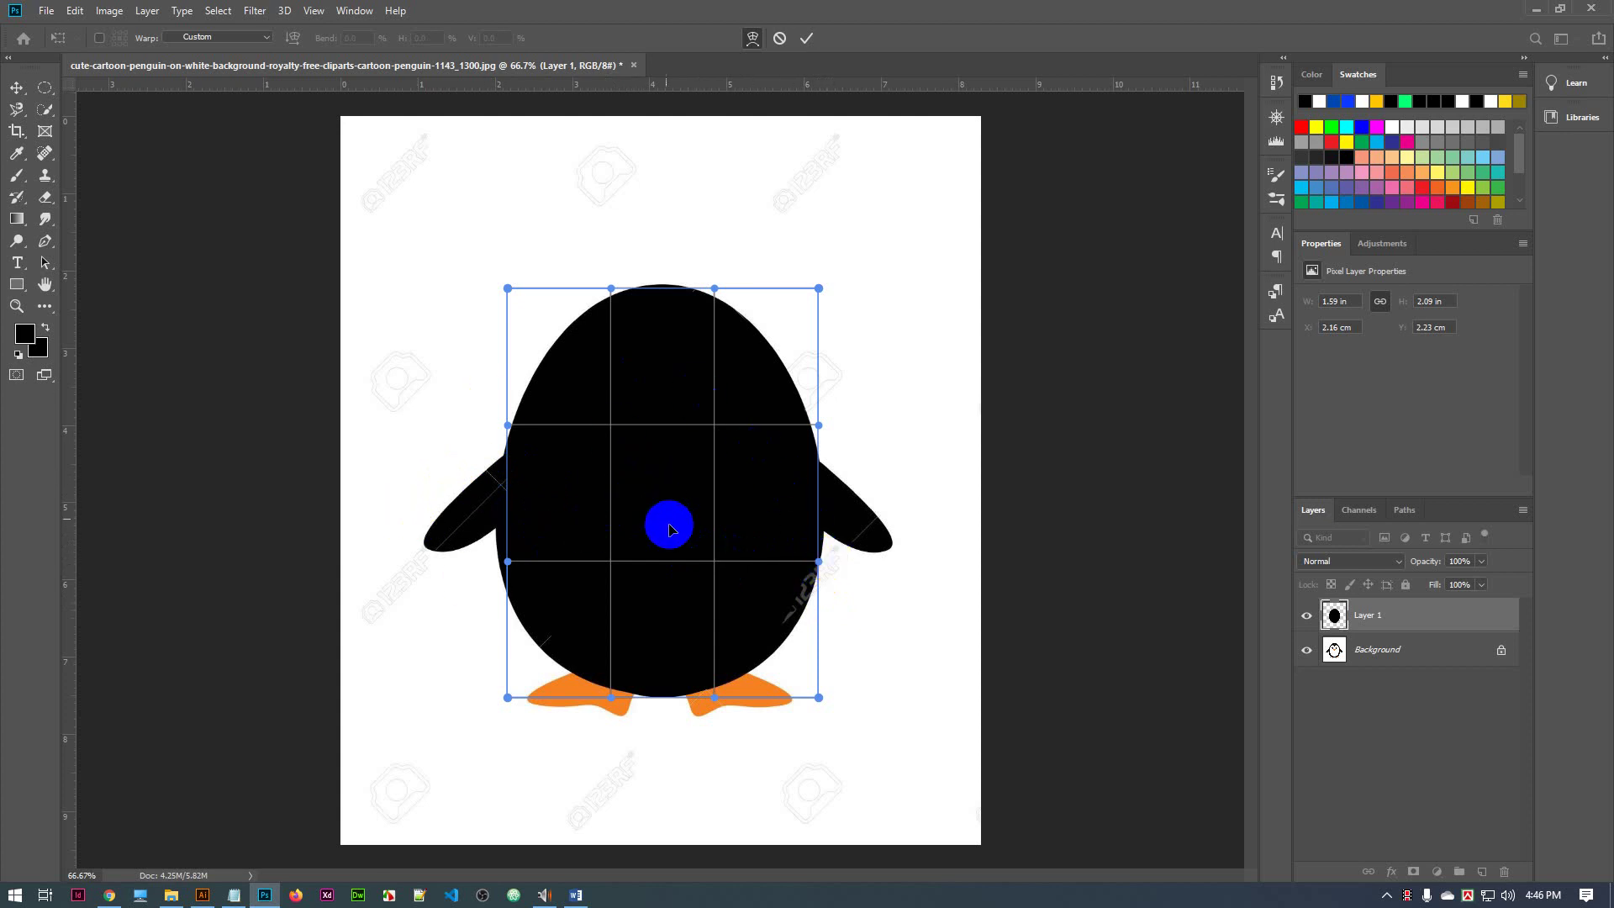
click(970, 458)
click(848, 503)
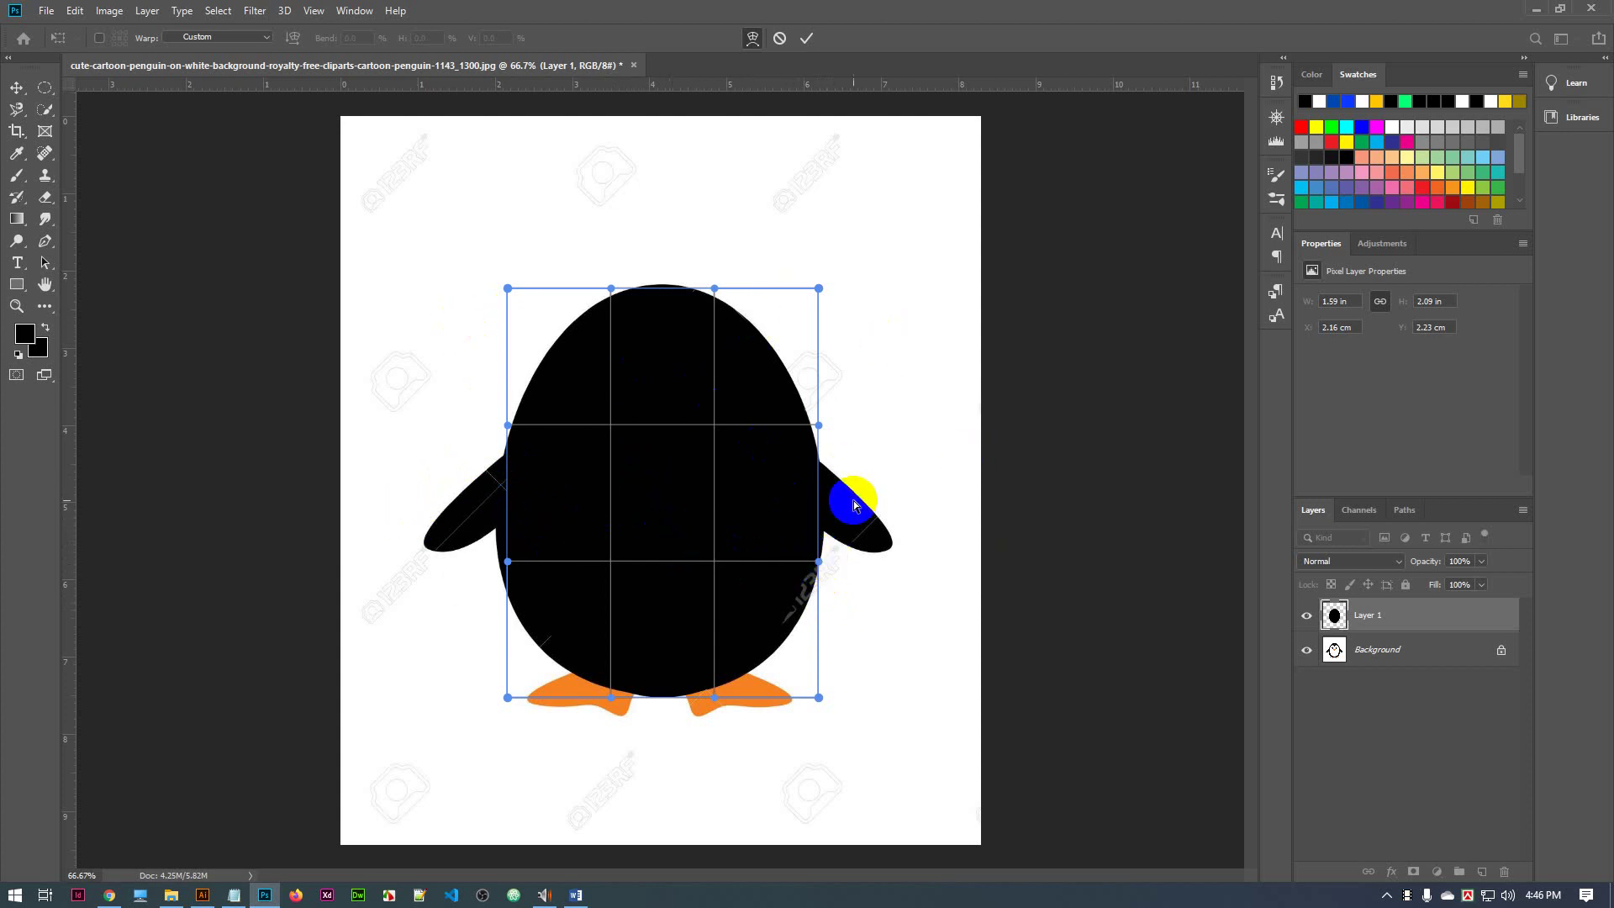
click(816, 561)
click(819, 423)
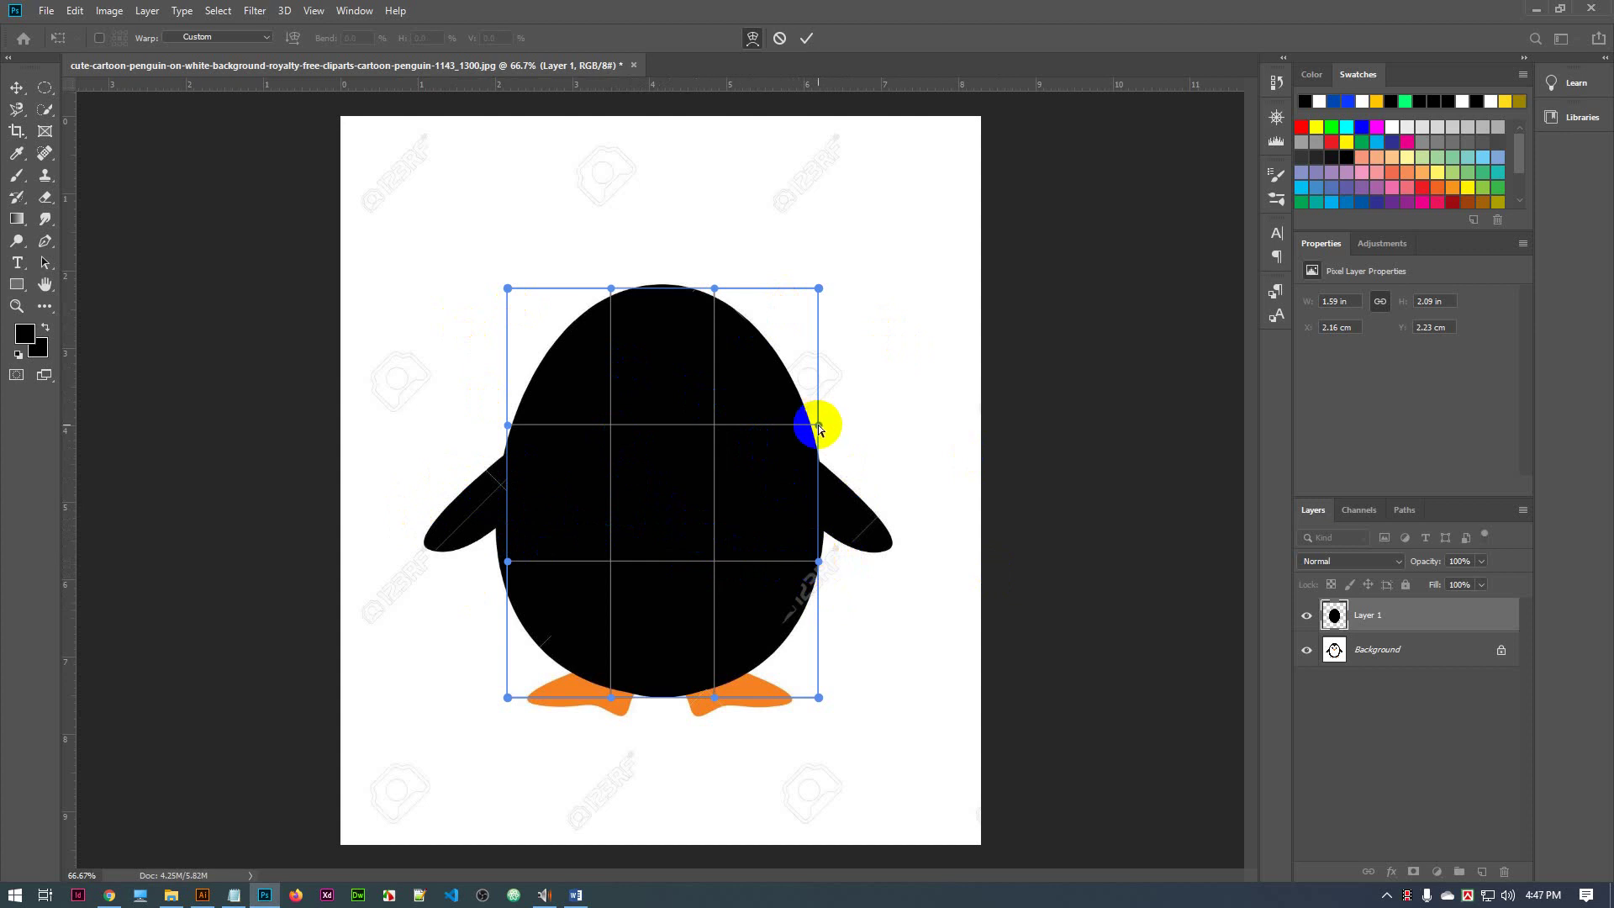
click(627, 287)
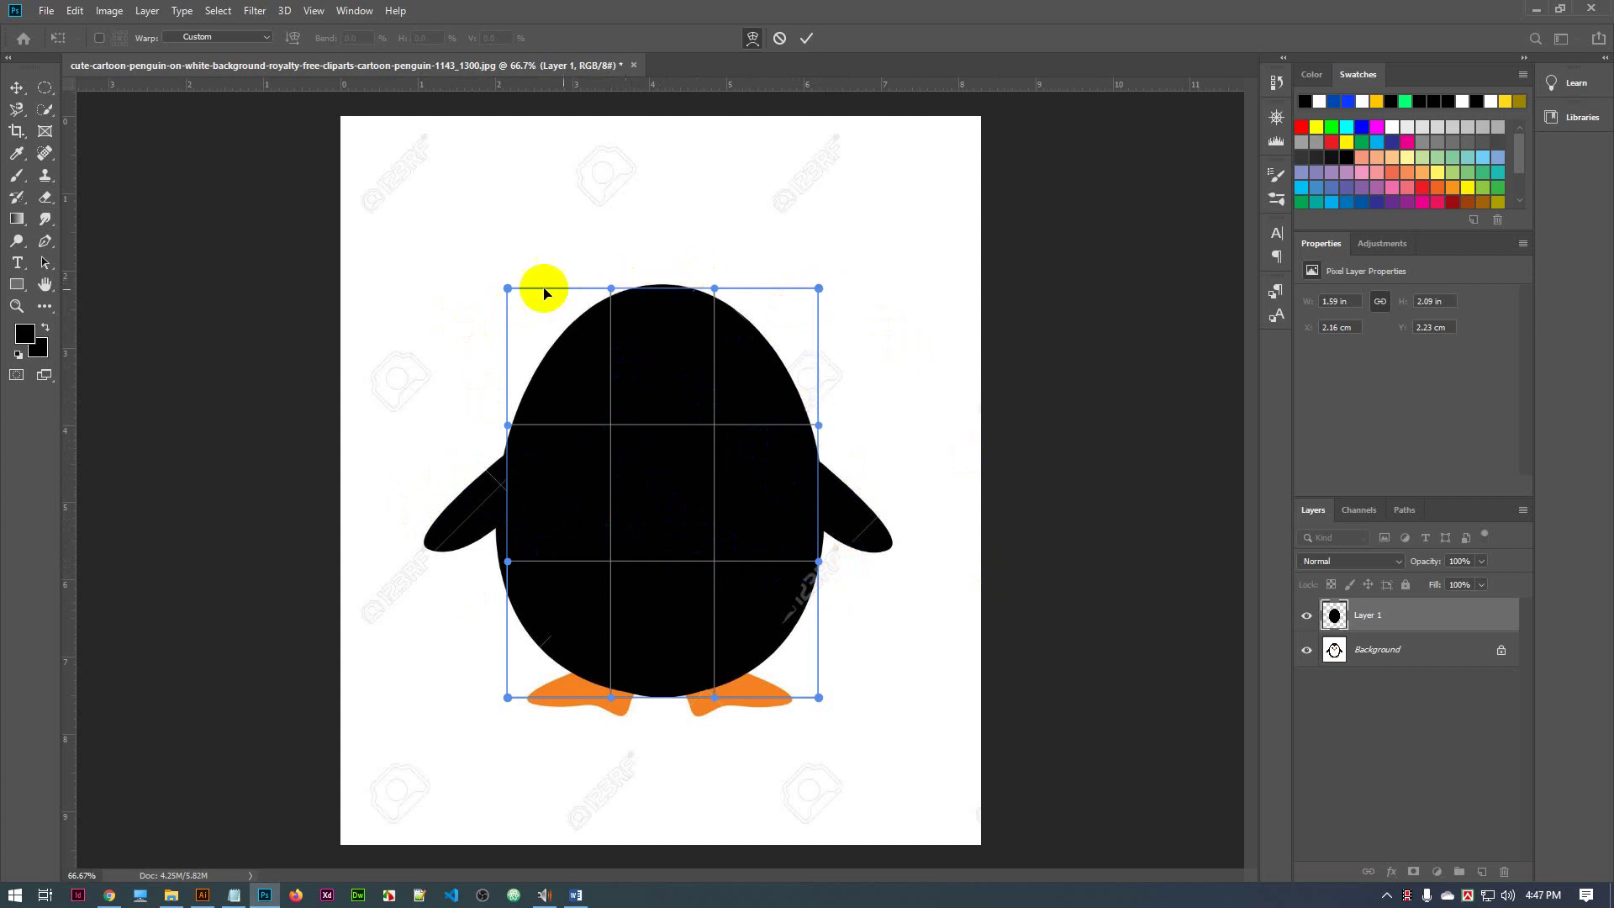
click(508, 392)
click(508, 447)
click(508, 565)
click(503, 591)
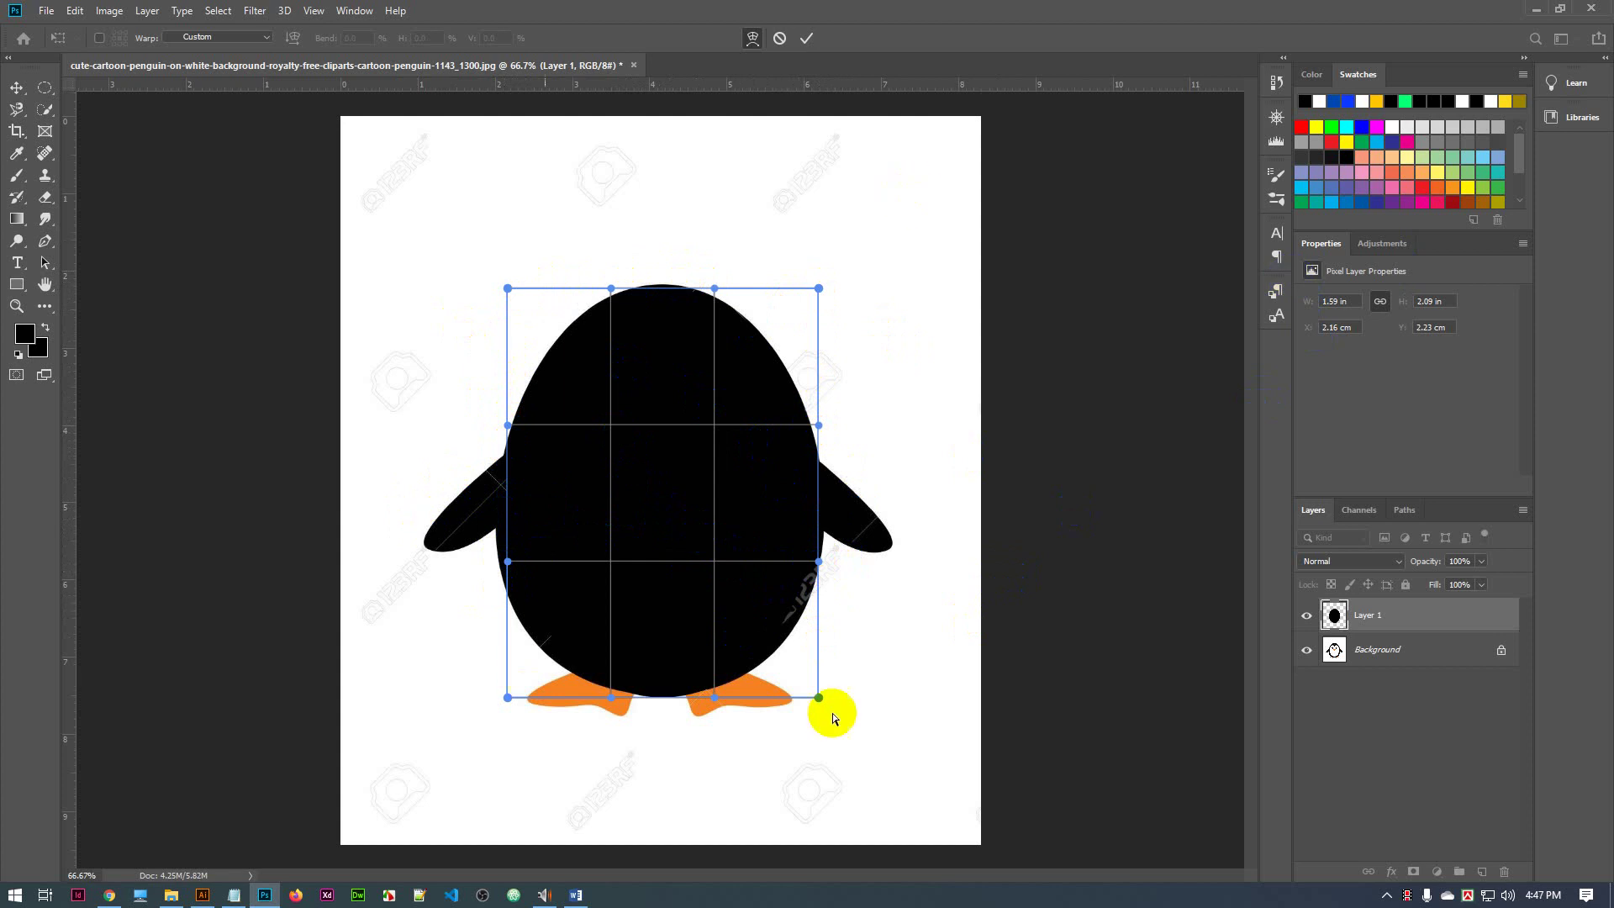
Warp the lower half of the black ellipse outward at its sides and bottom corners to match the penguin's wide base
click(821, 561)
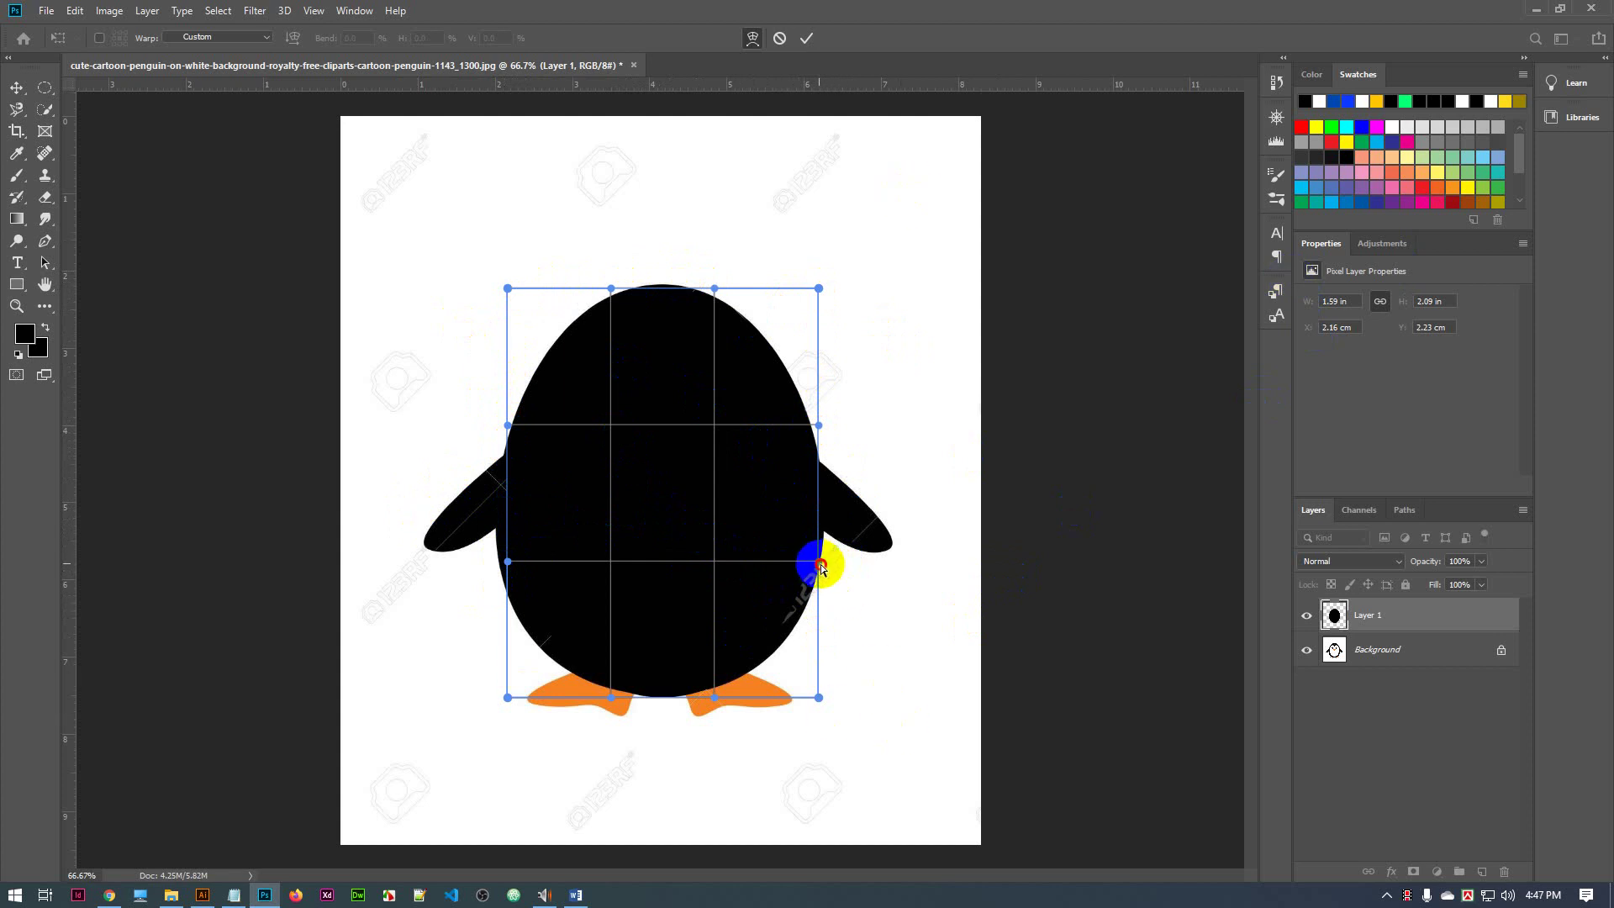
drag(823, 569, 843, 584)
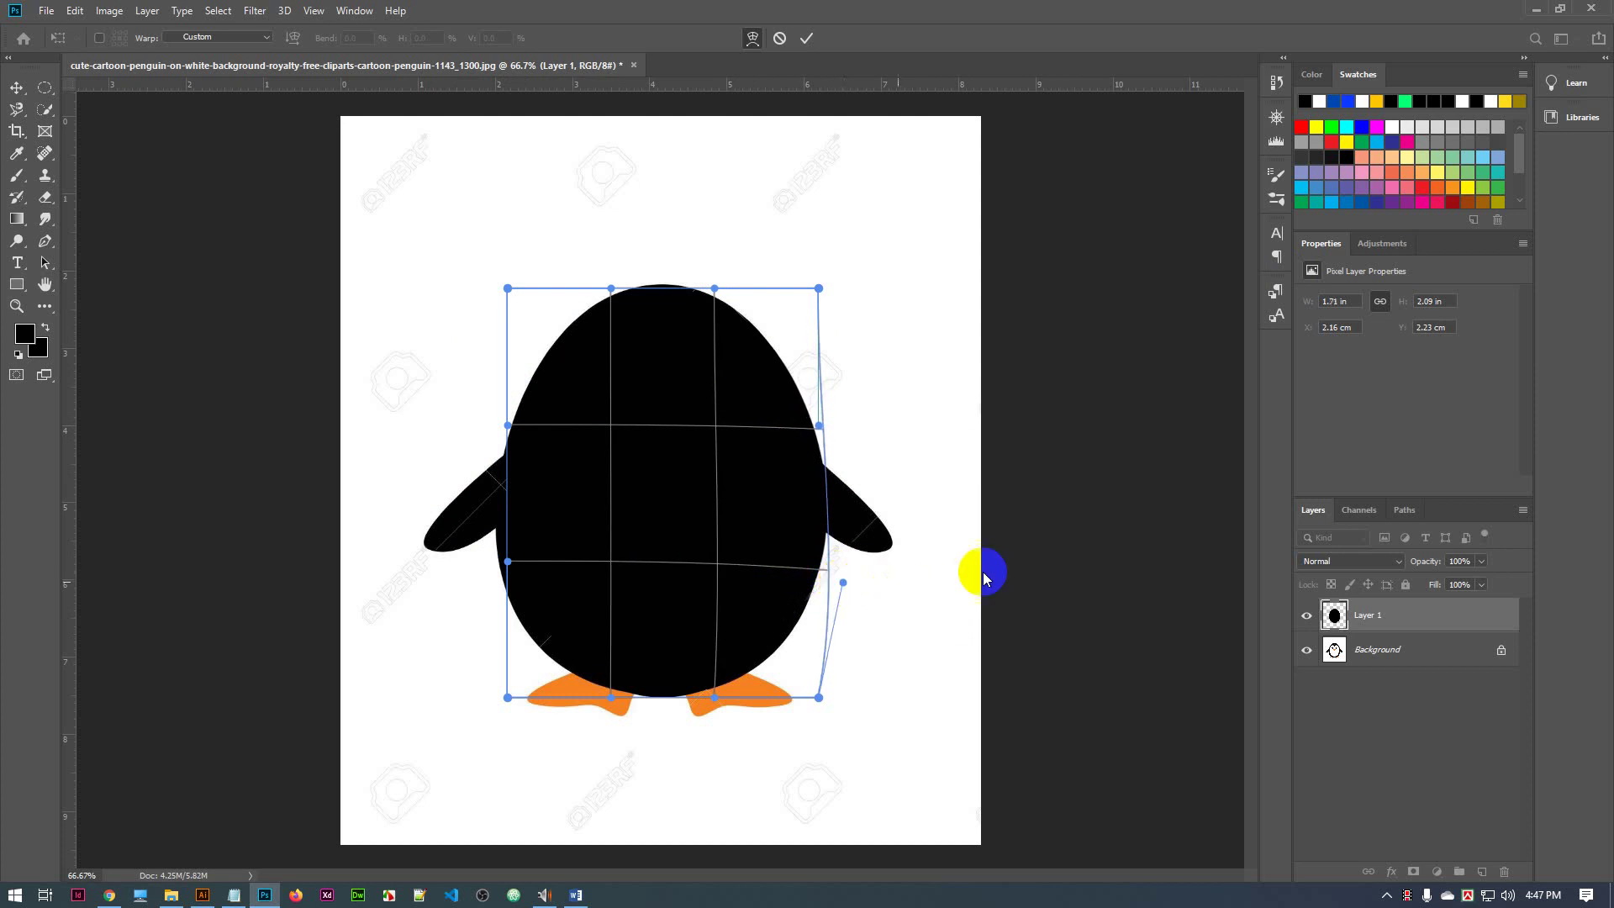
click(510, 563)
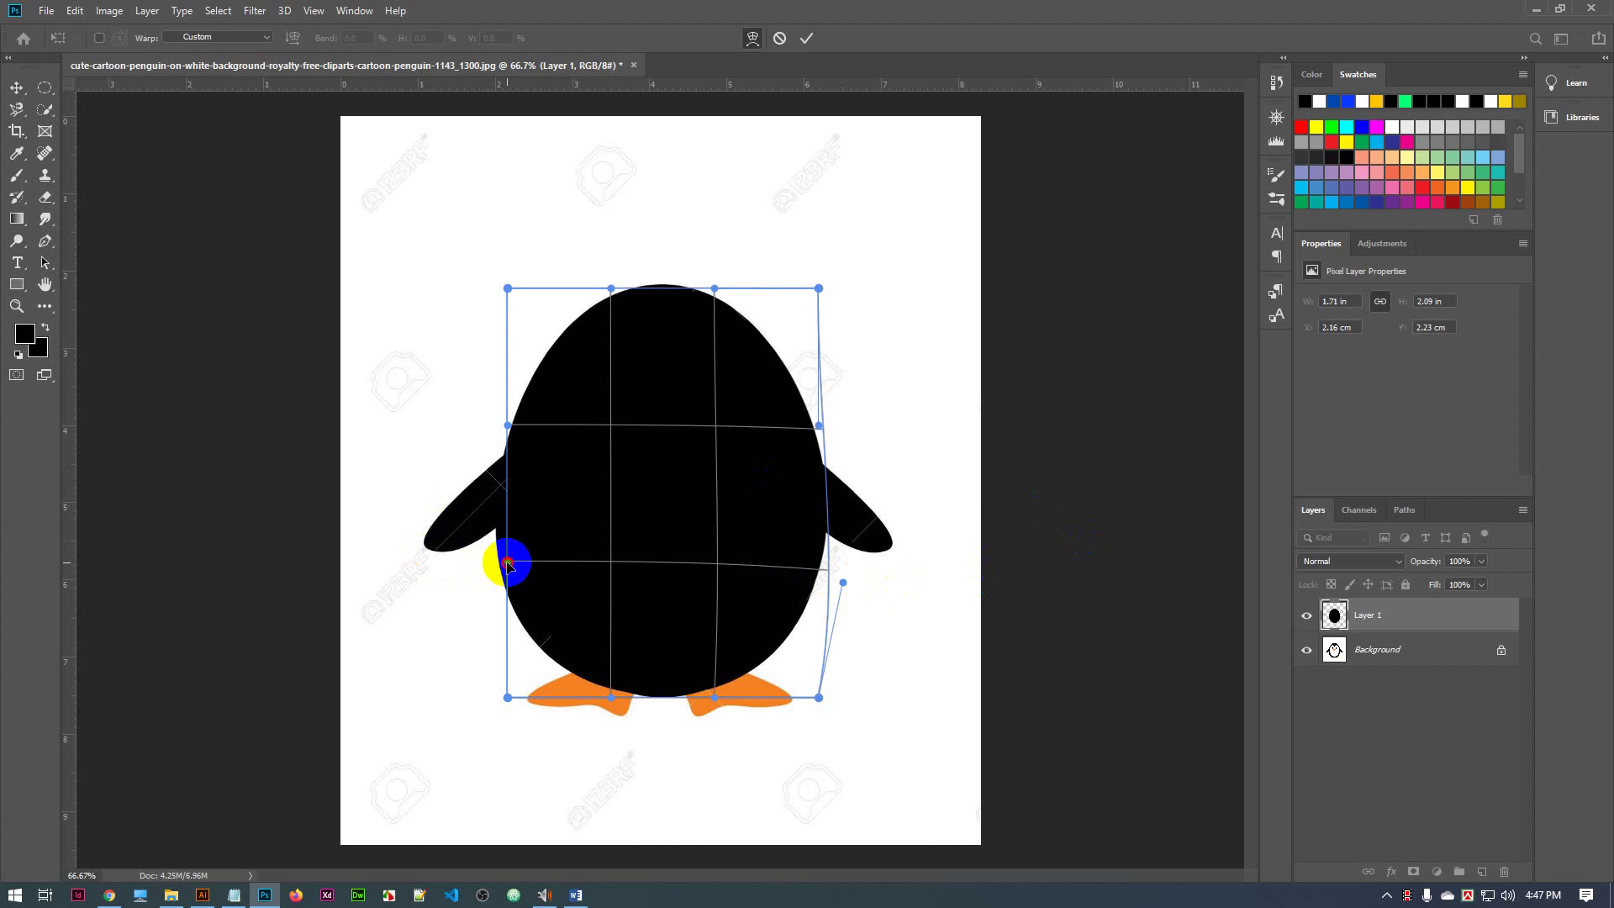
drag(508, 565, 498, 562)
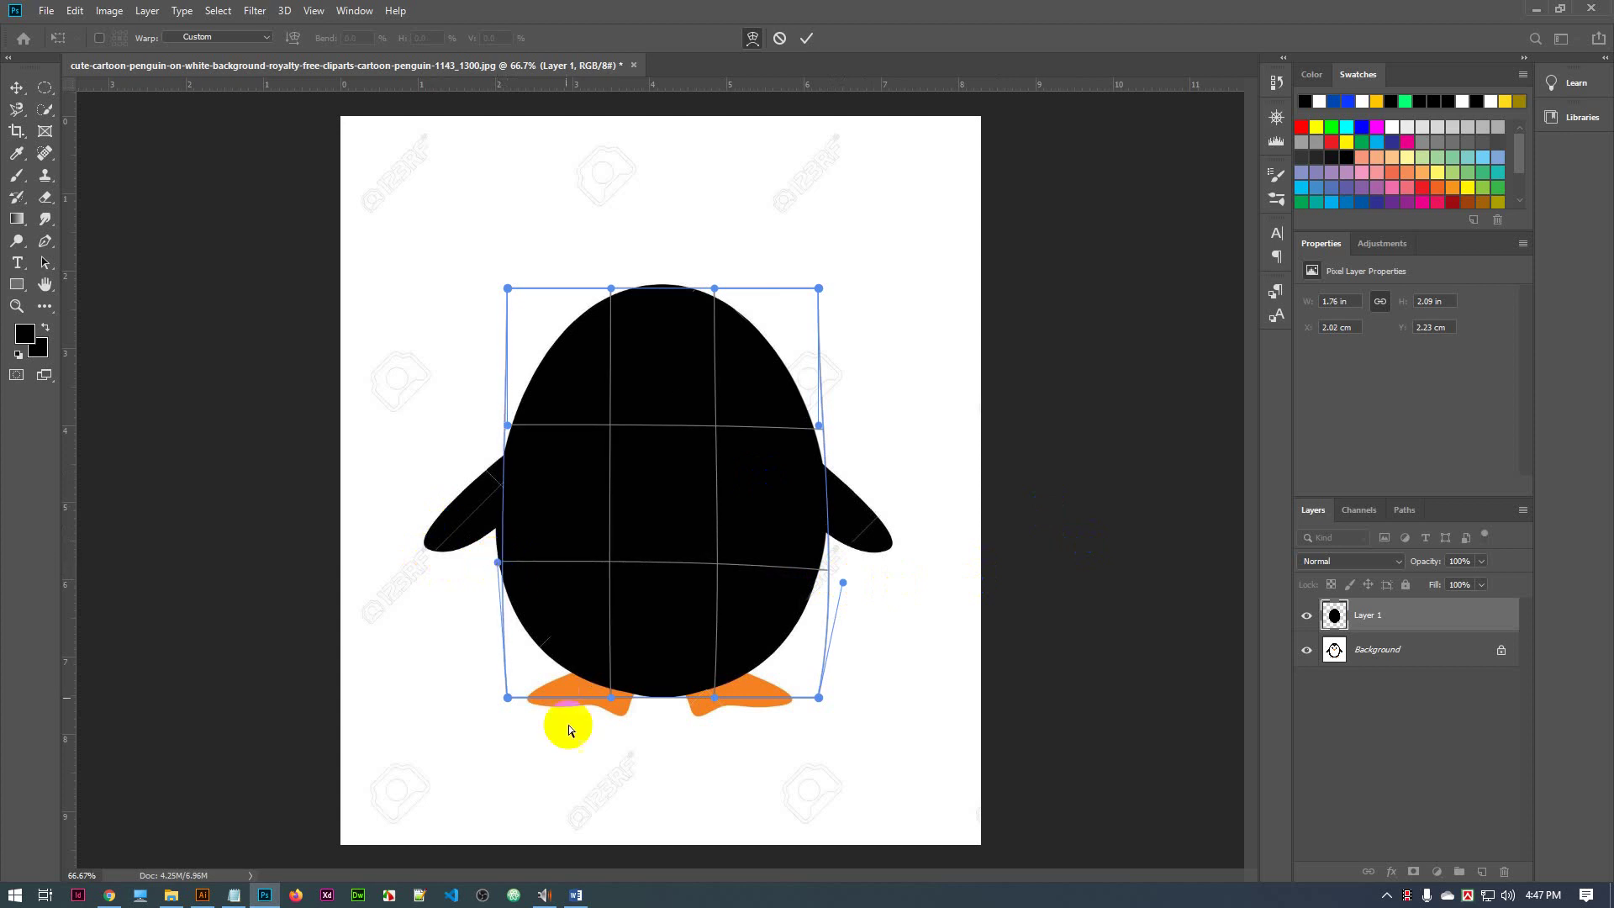
click(525, 699)
drag(509, 702, 475, 706)
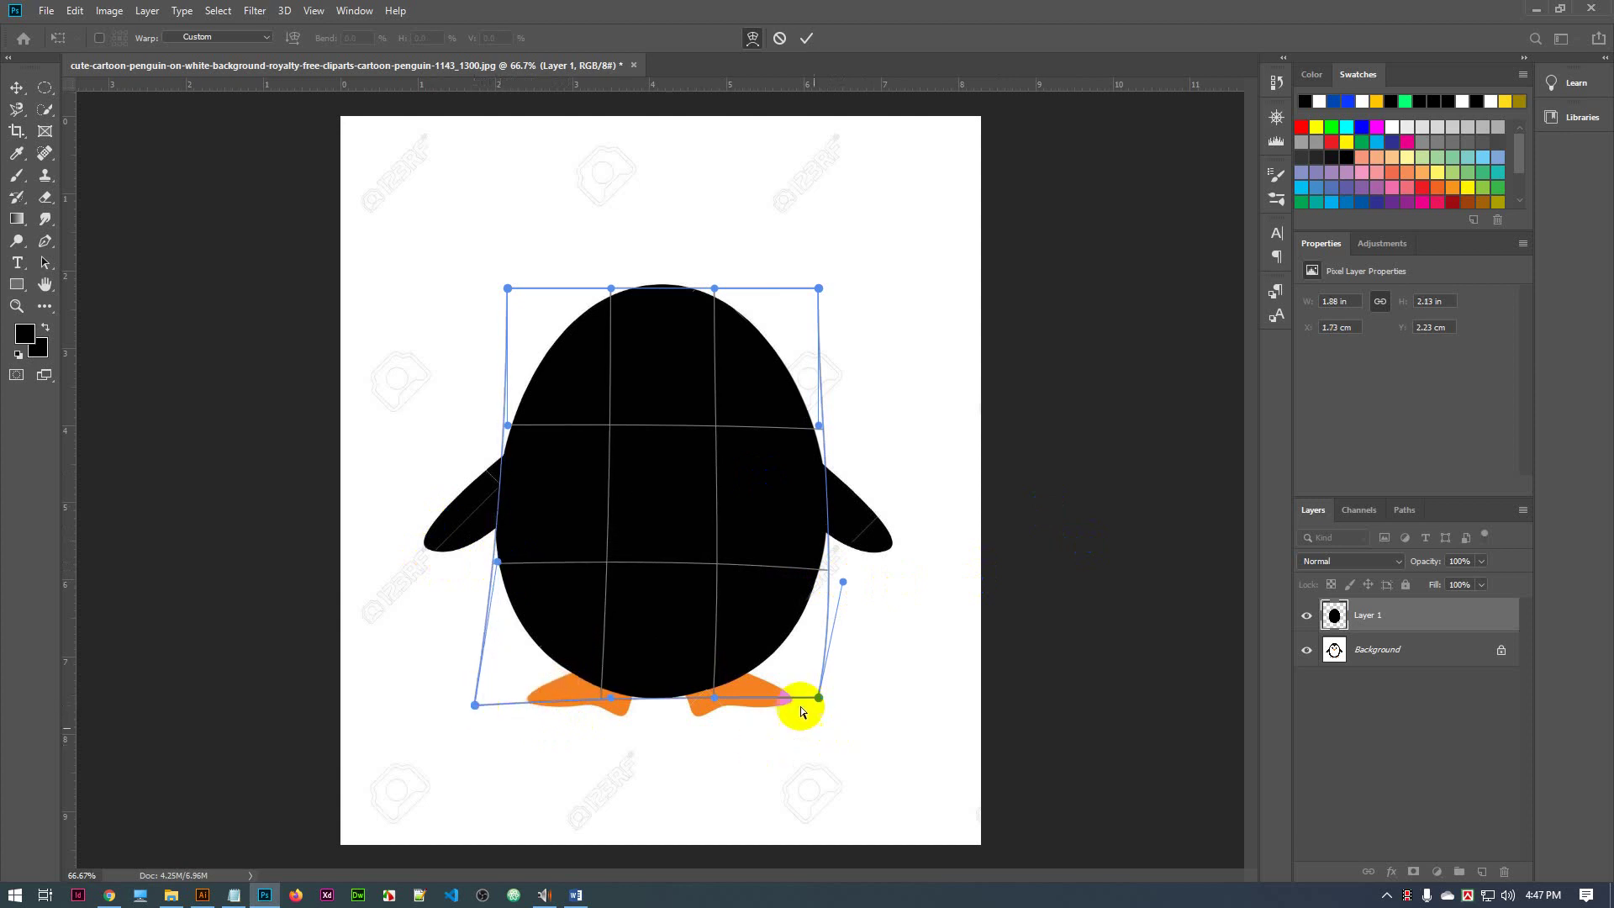
drag(826, 698, 824, 703)
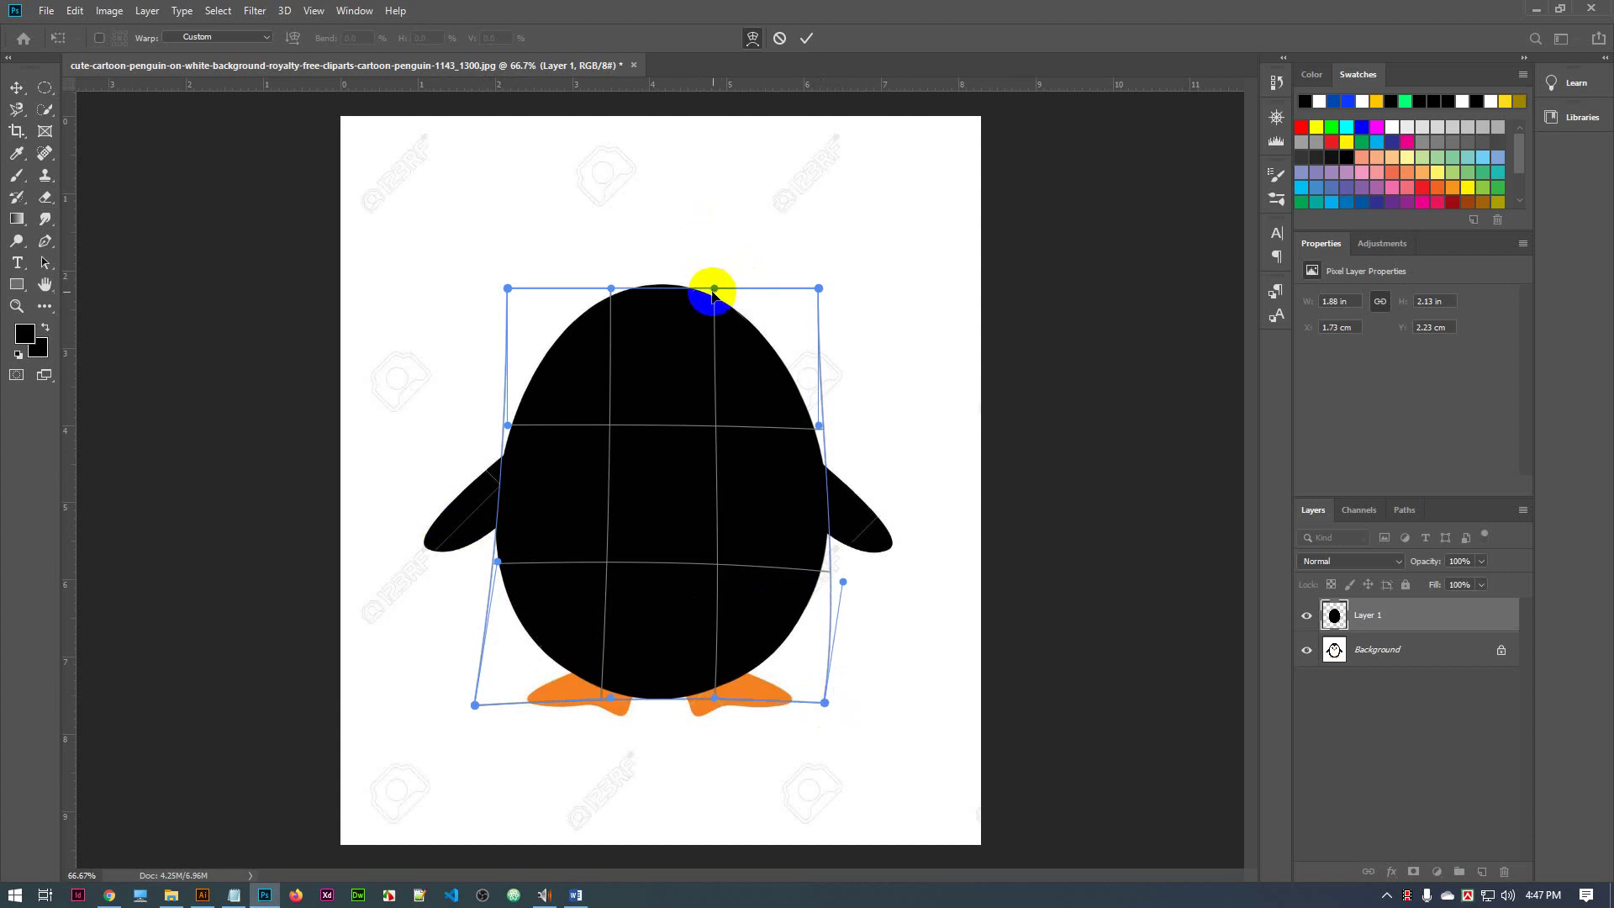
Warp the ellipse's top edge, upper corners and upper left side to fit the penguin's head, and apply the warp
drag(715, 288, 714, 280)
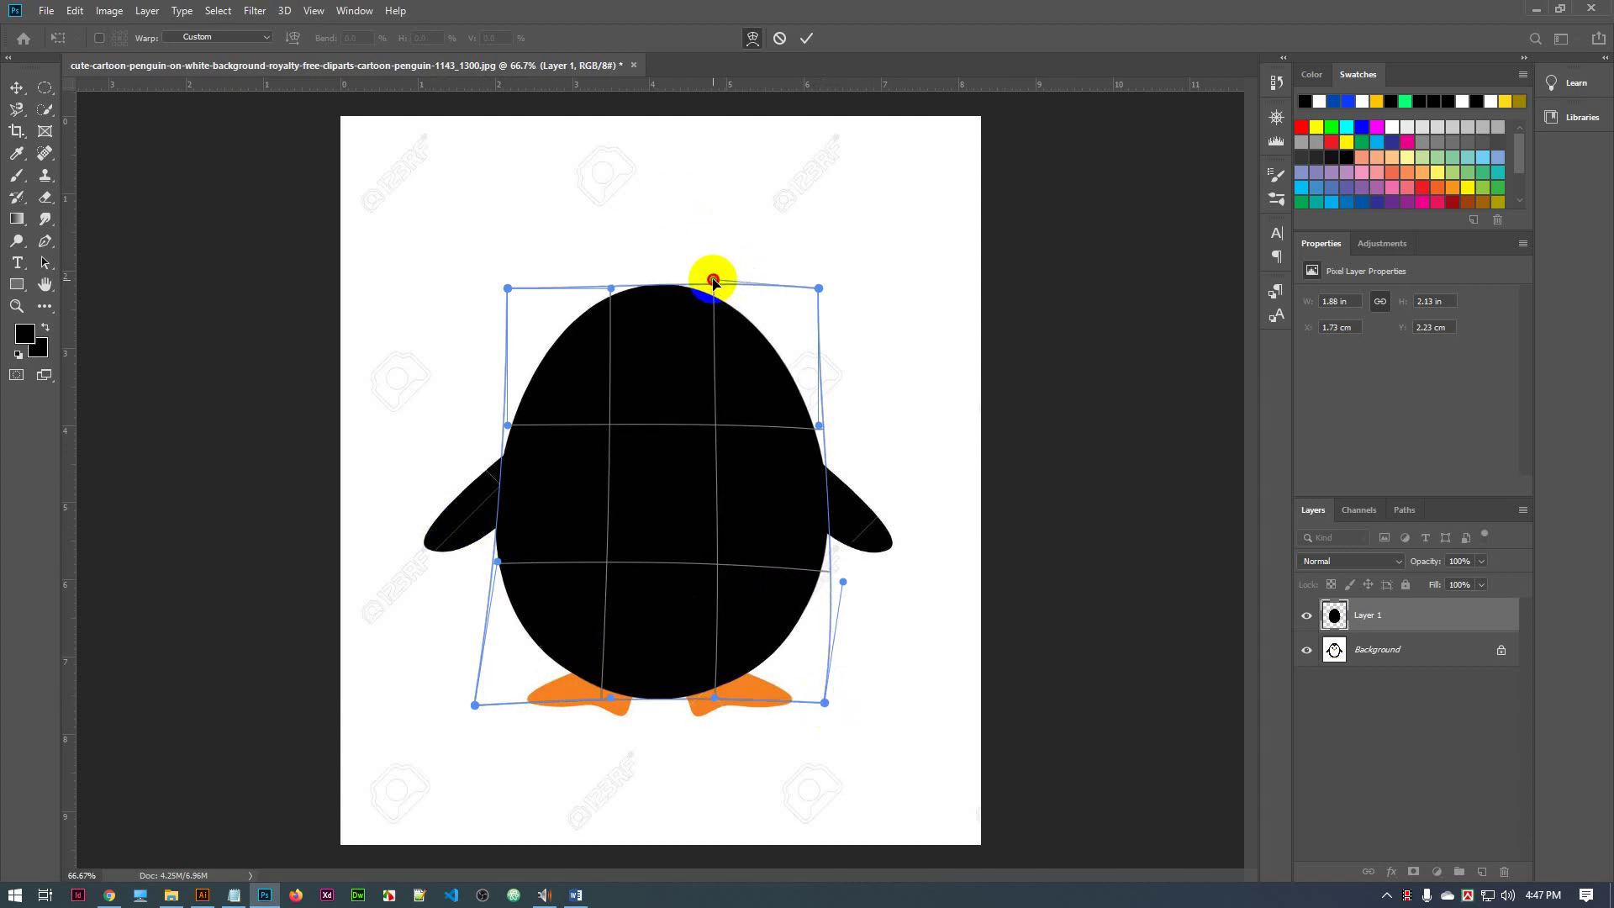
drag(616, 292, 614, 285)
mouse_move(818, 289)
mouse_down()
mouse_move(794, 304)
mouse_move(808, 288)
mouse_up()
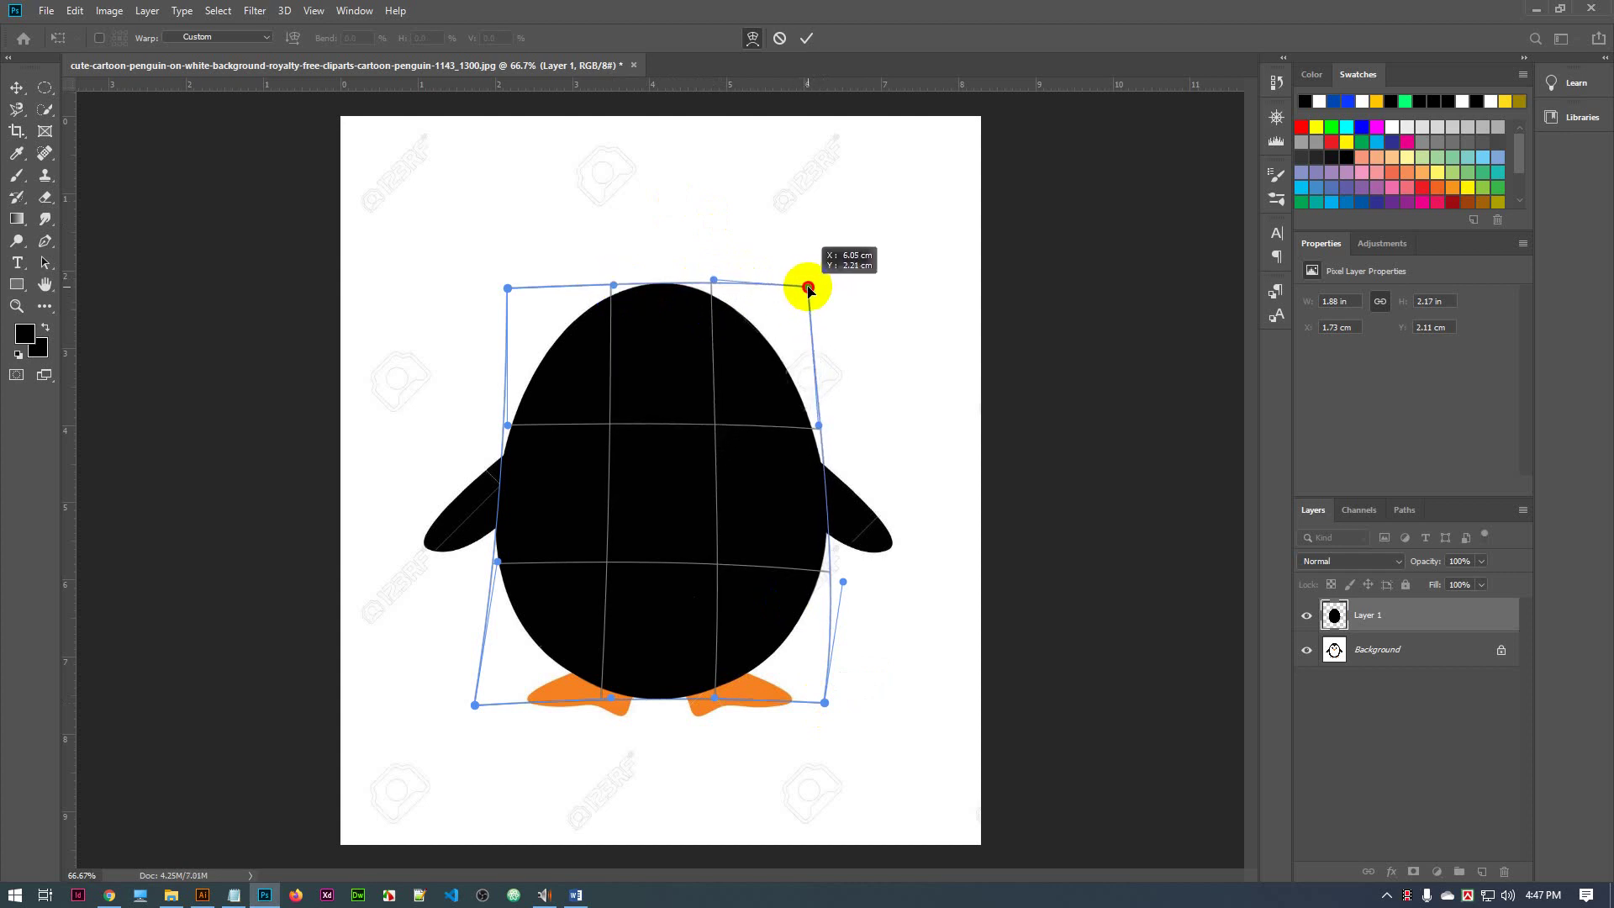
mouse_move(508, 290)
mouse_down()
mouse_move(547, 319)
mouse_move(522, 295)
mouse_move(648, 311)
mouse_move(544, 303)
mouse_move(533, 279)
mouse_move(535, 298)
mouse_up()
click(509, 446)
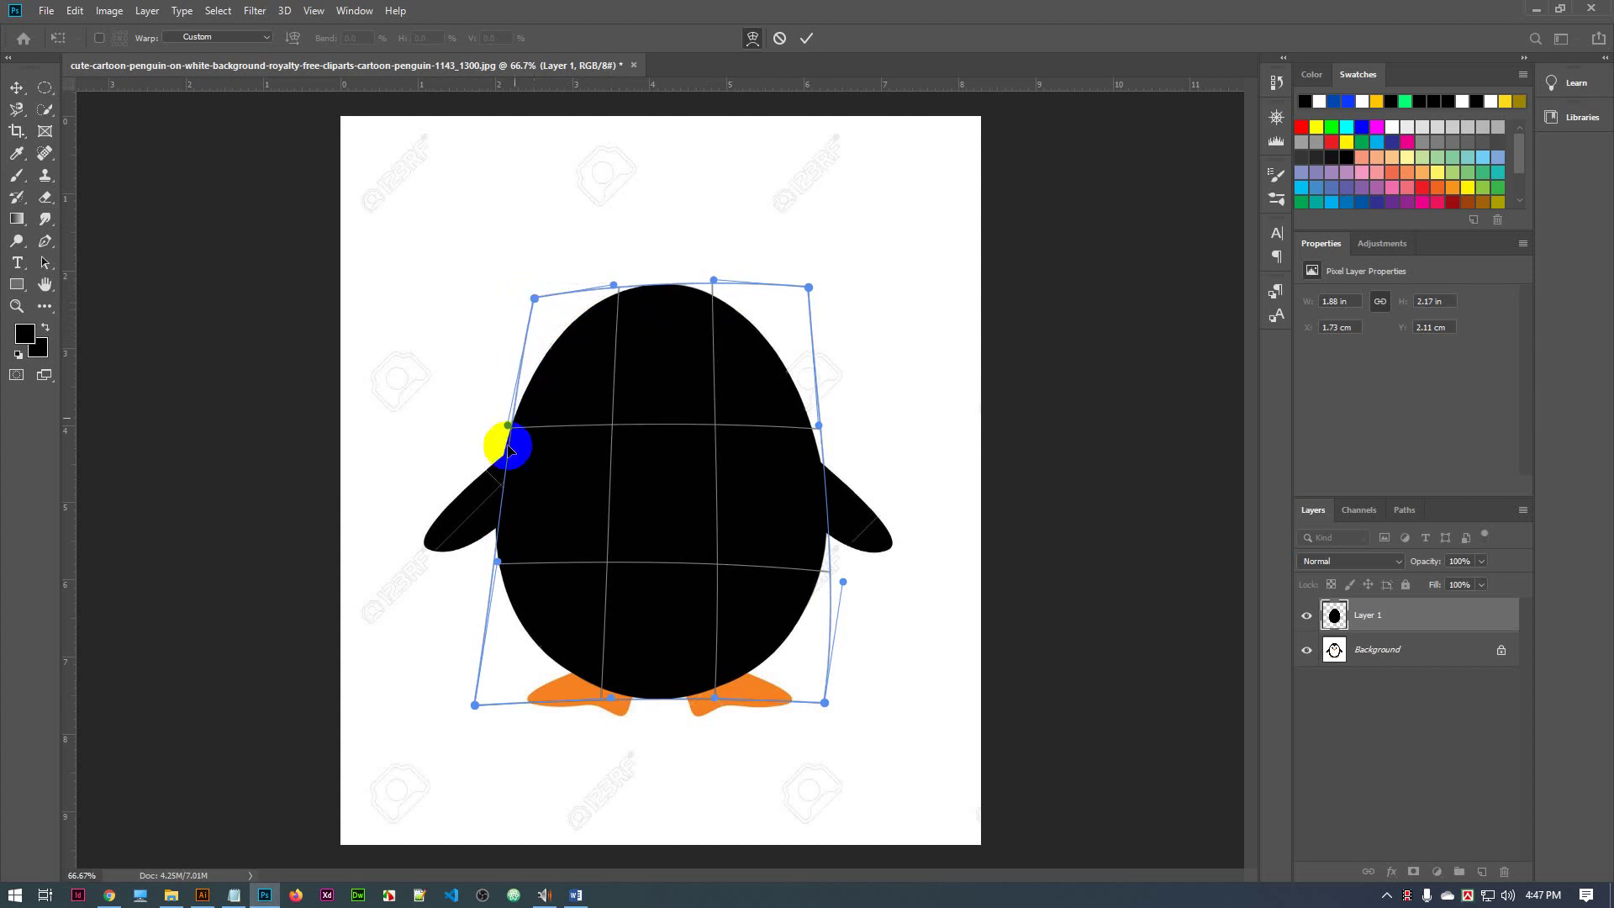
drag(508, 450, 502, 448)
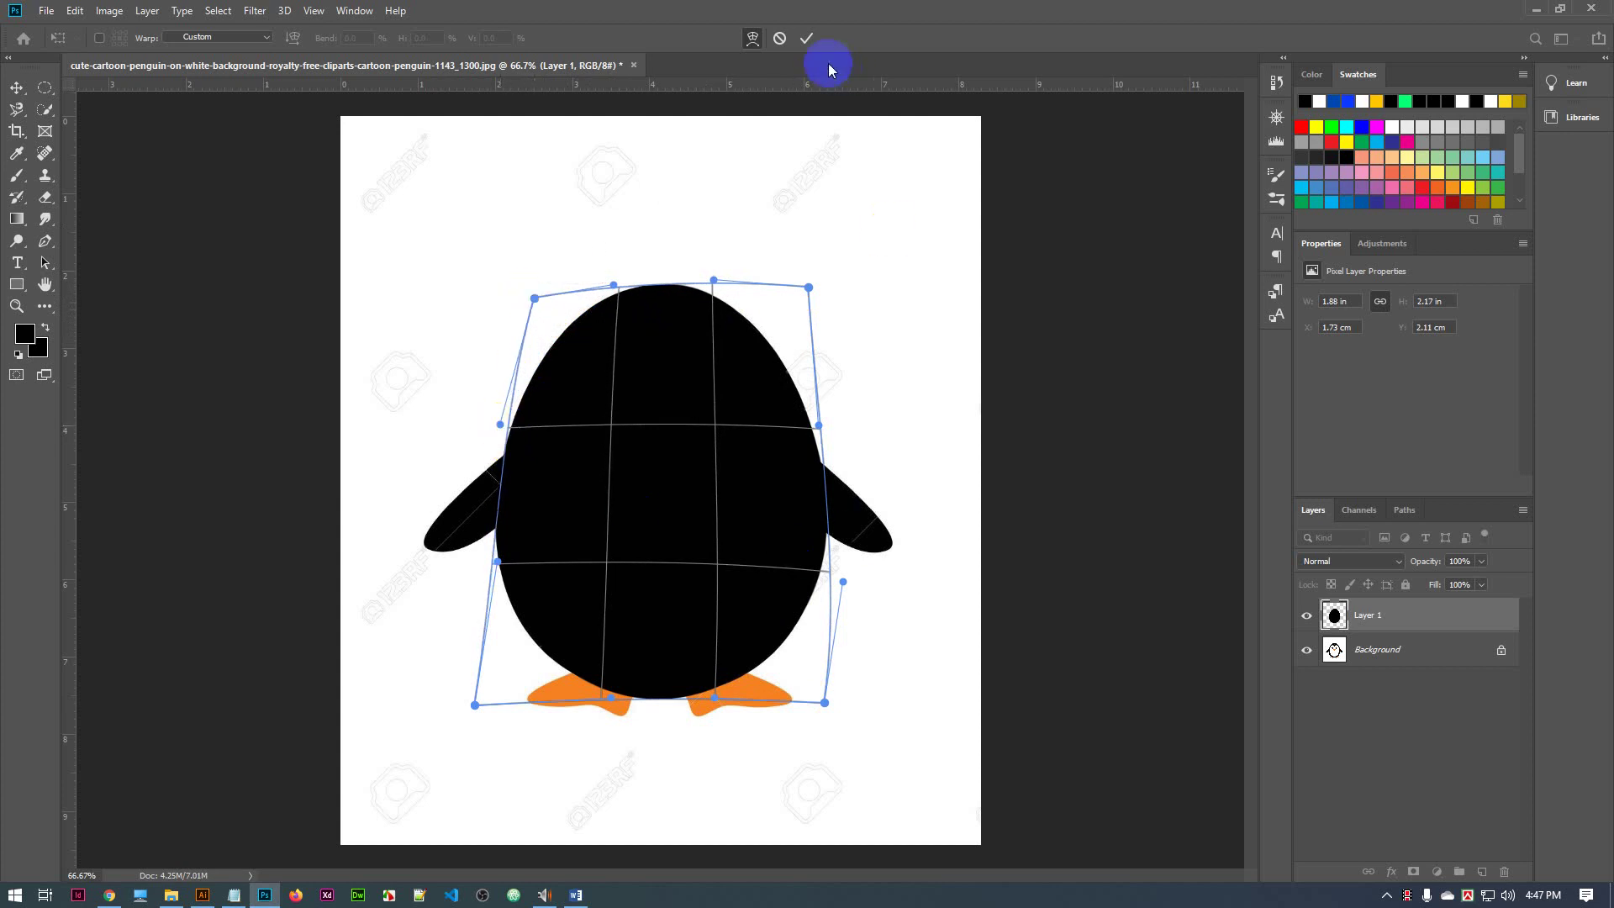
click(808, 38)
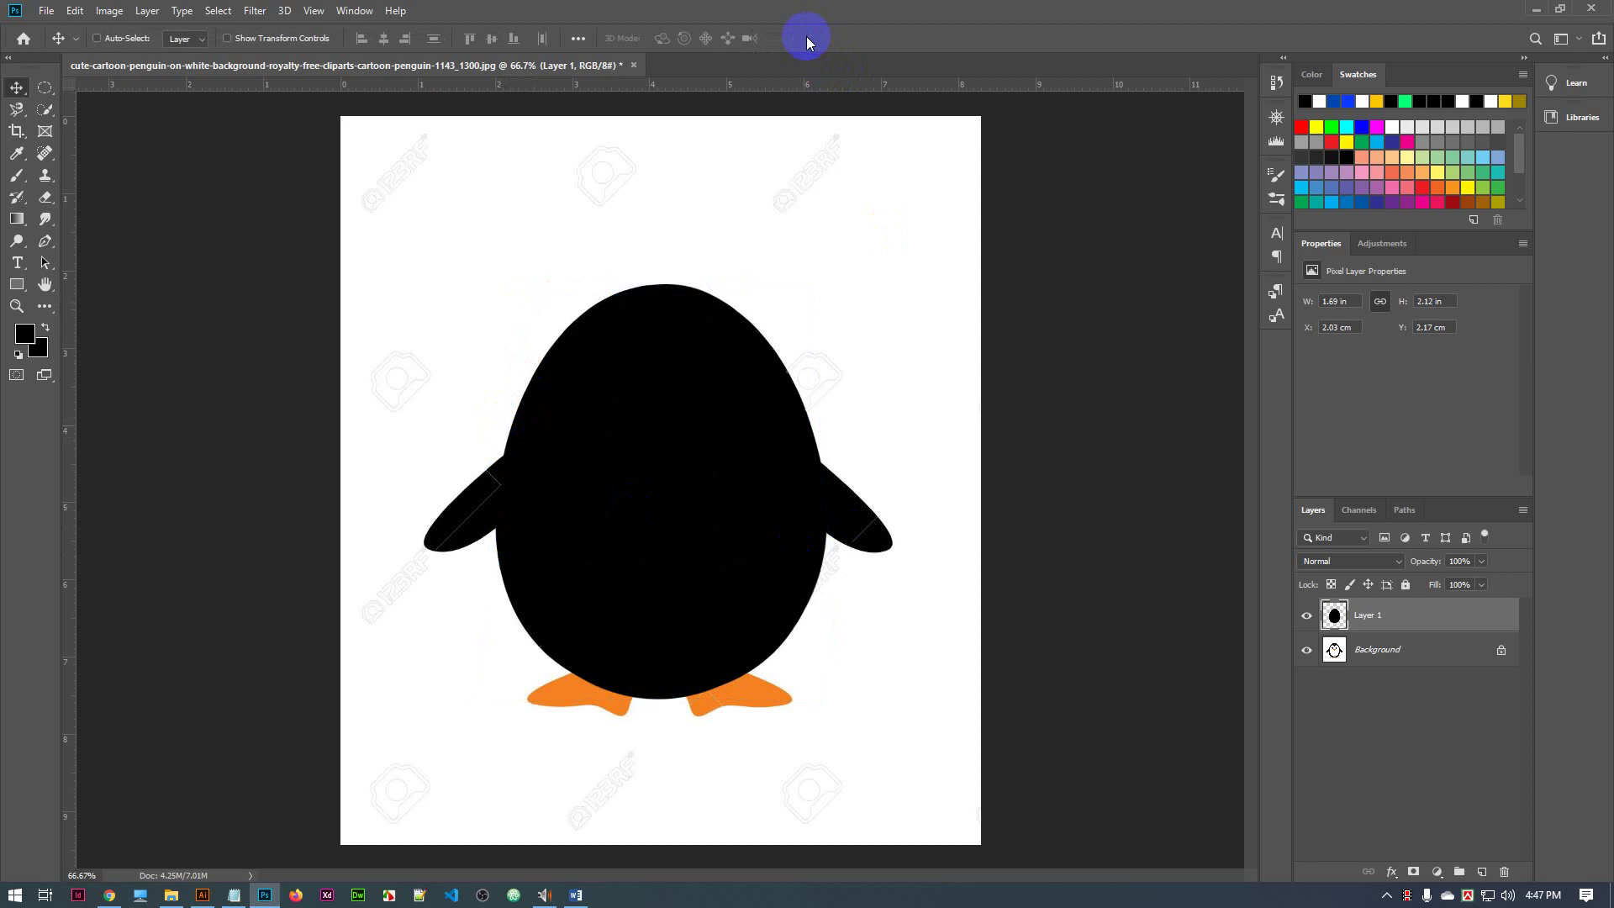
Try moving the black body shape down and to the right off the reference penguin, and undo the move
drag(448, 384, 829, 648)
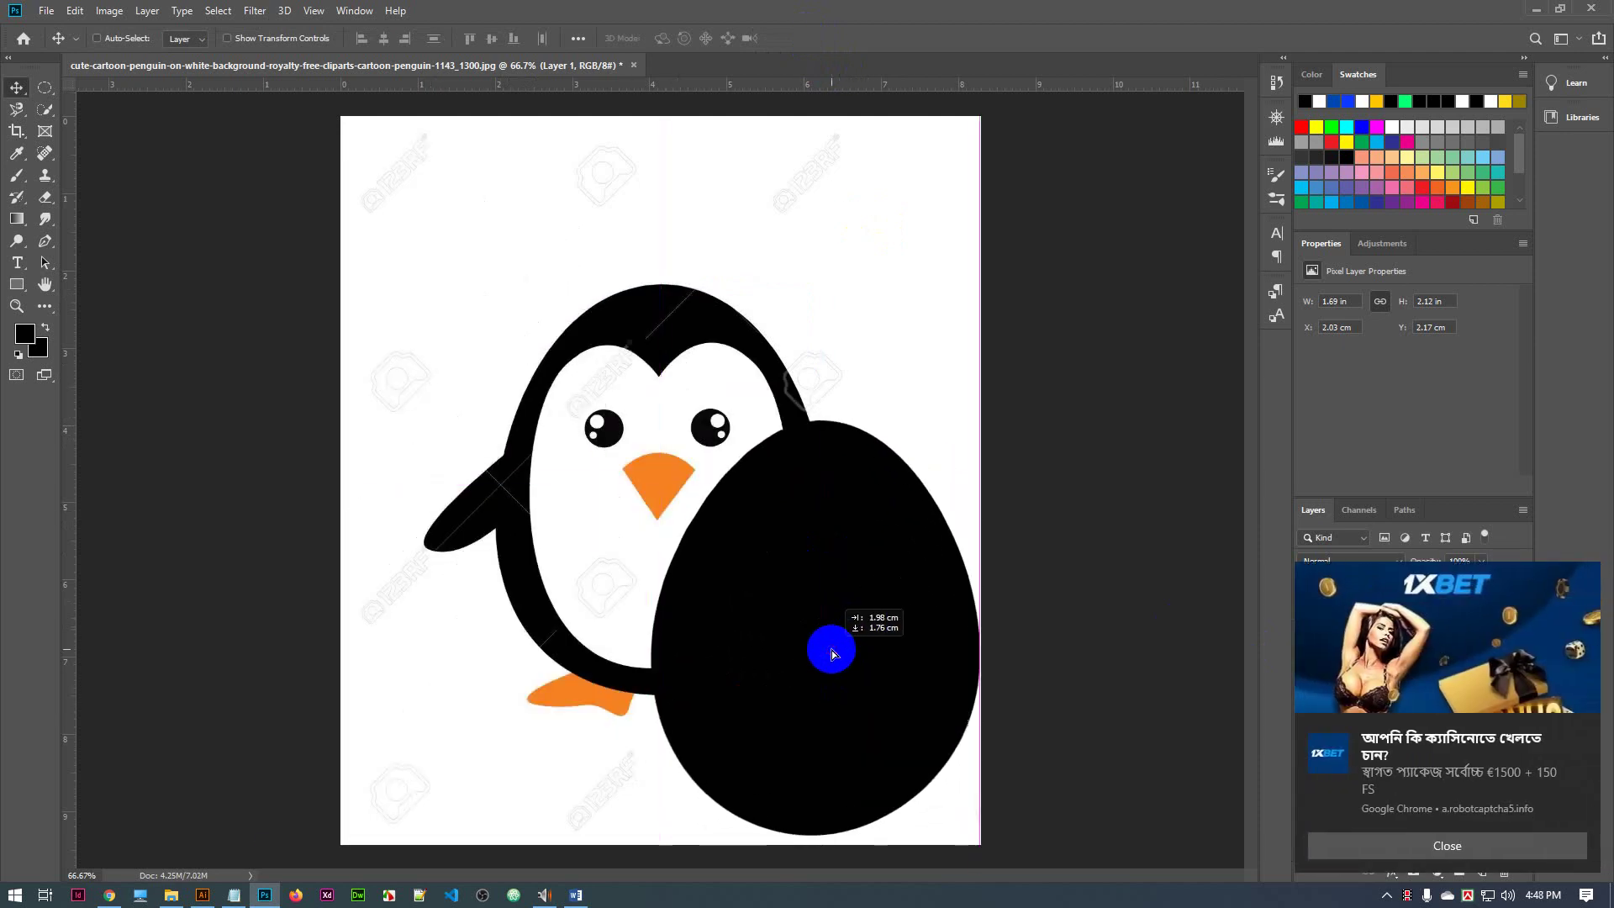
click(1501, 850)
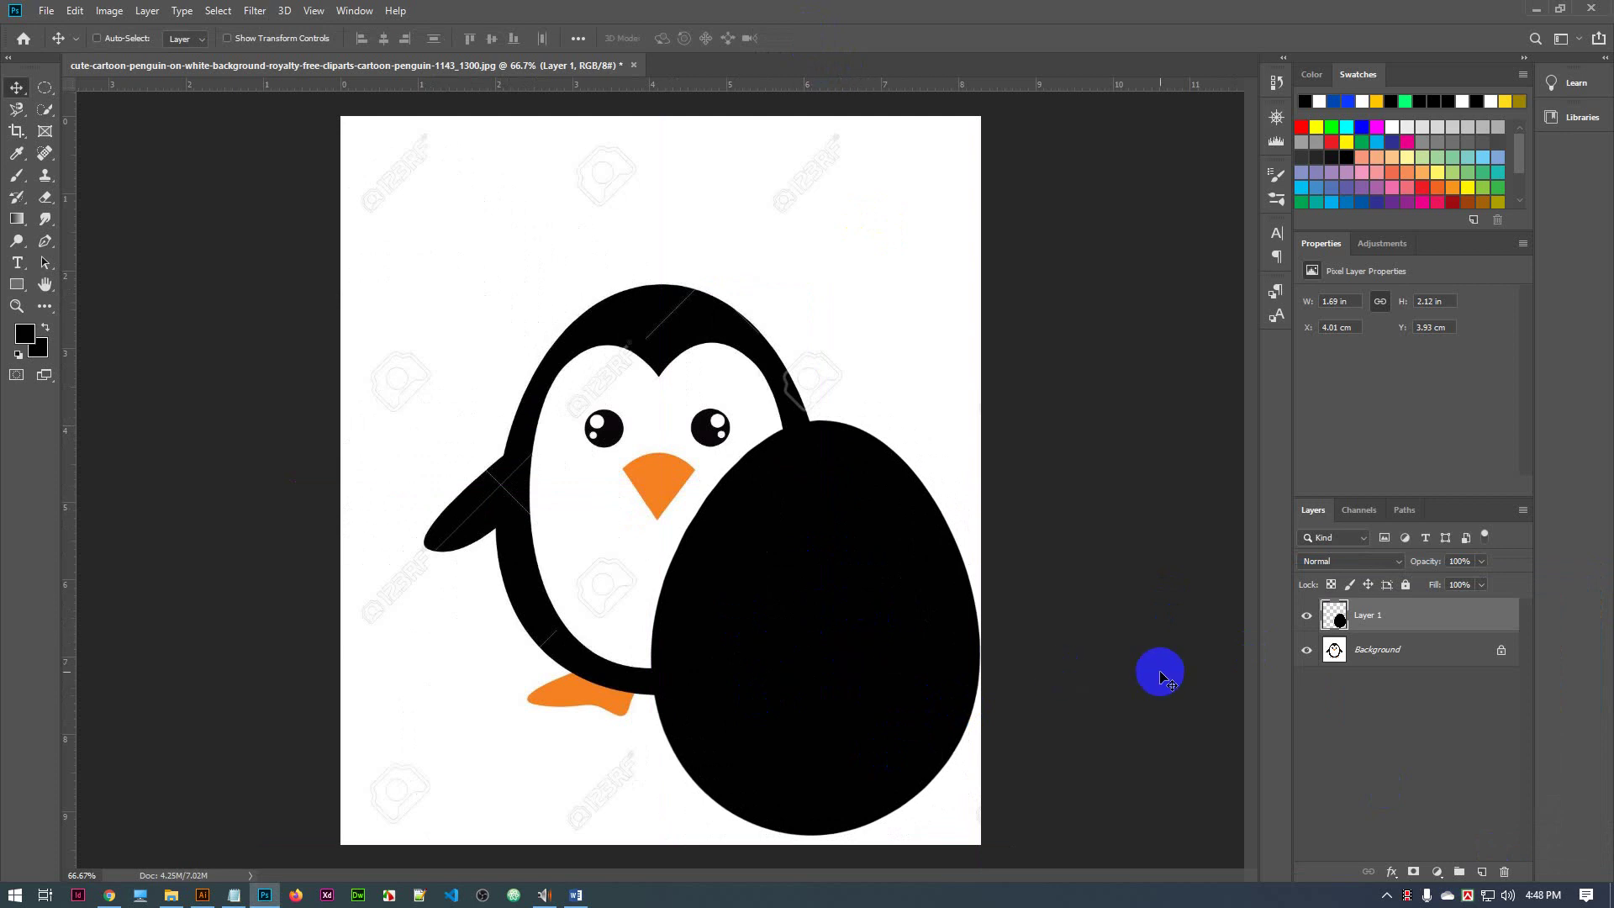
key(ctrl+z)
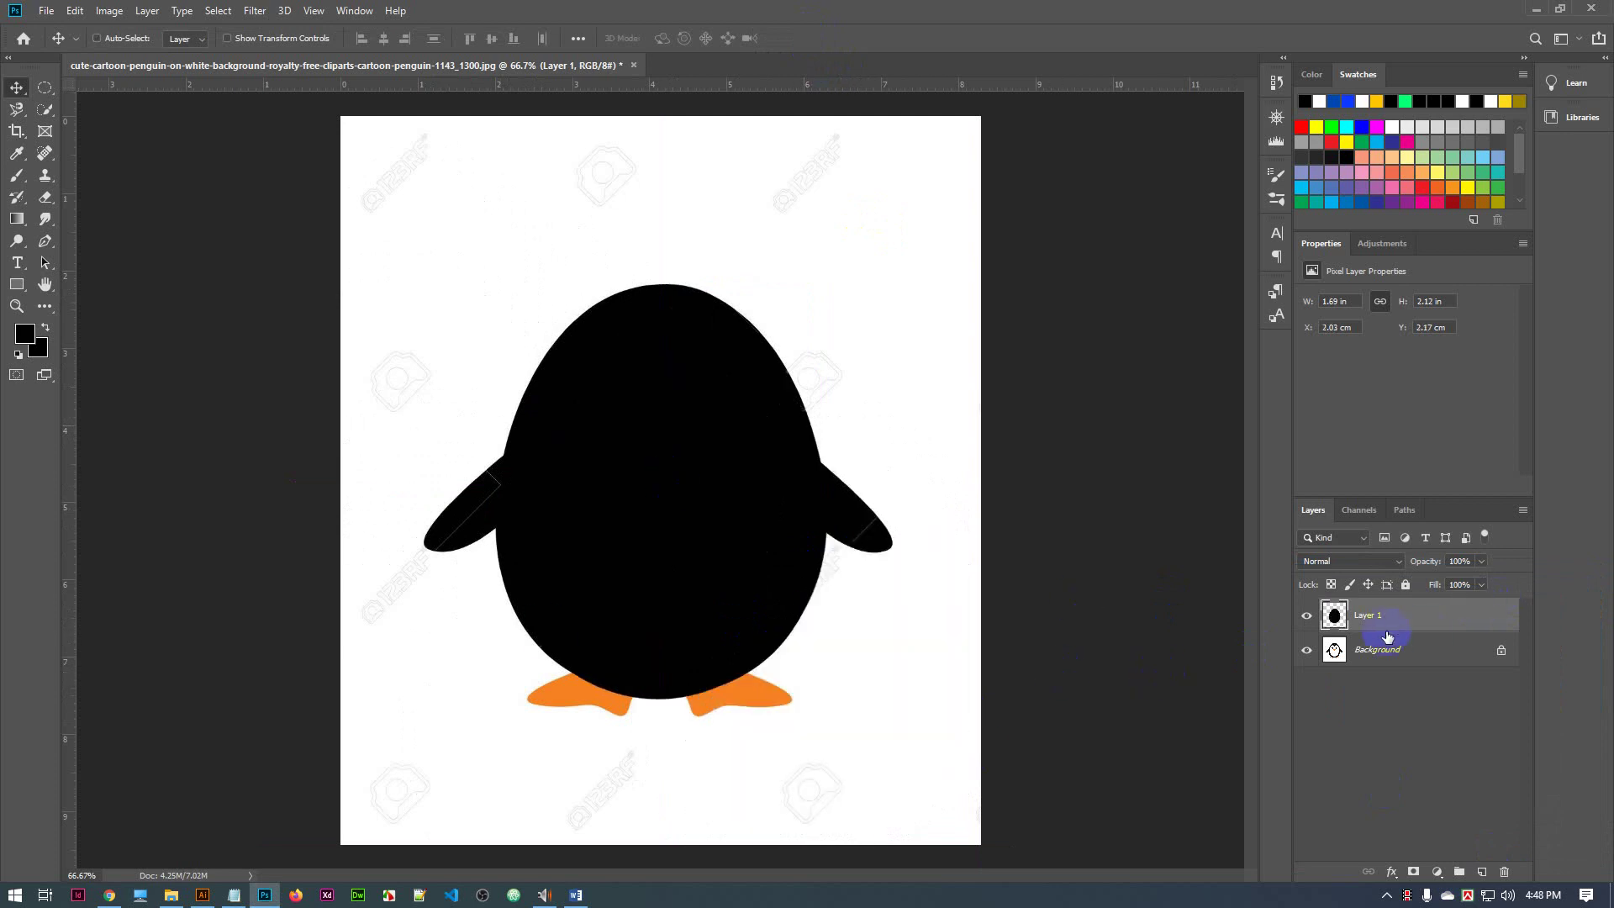
click(533, 317)
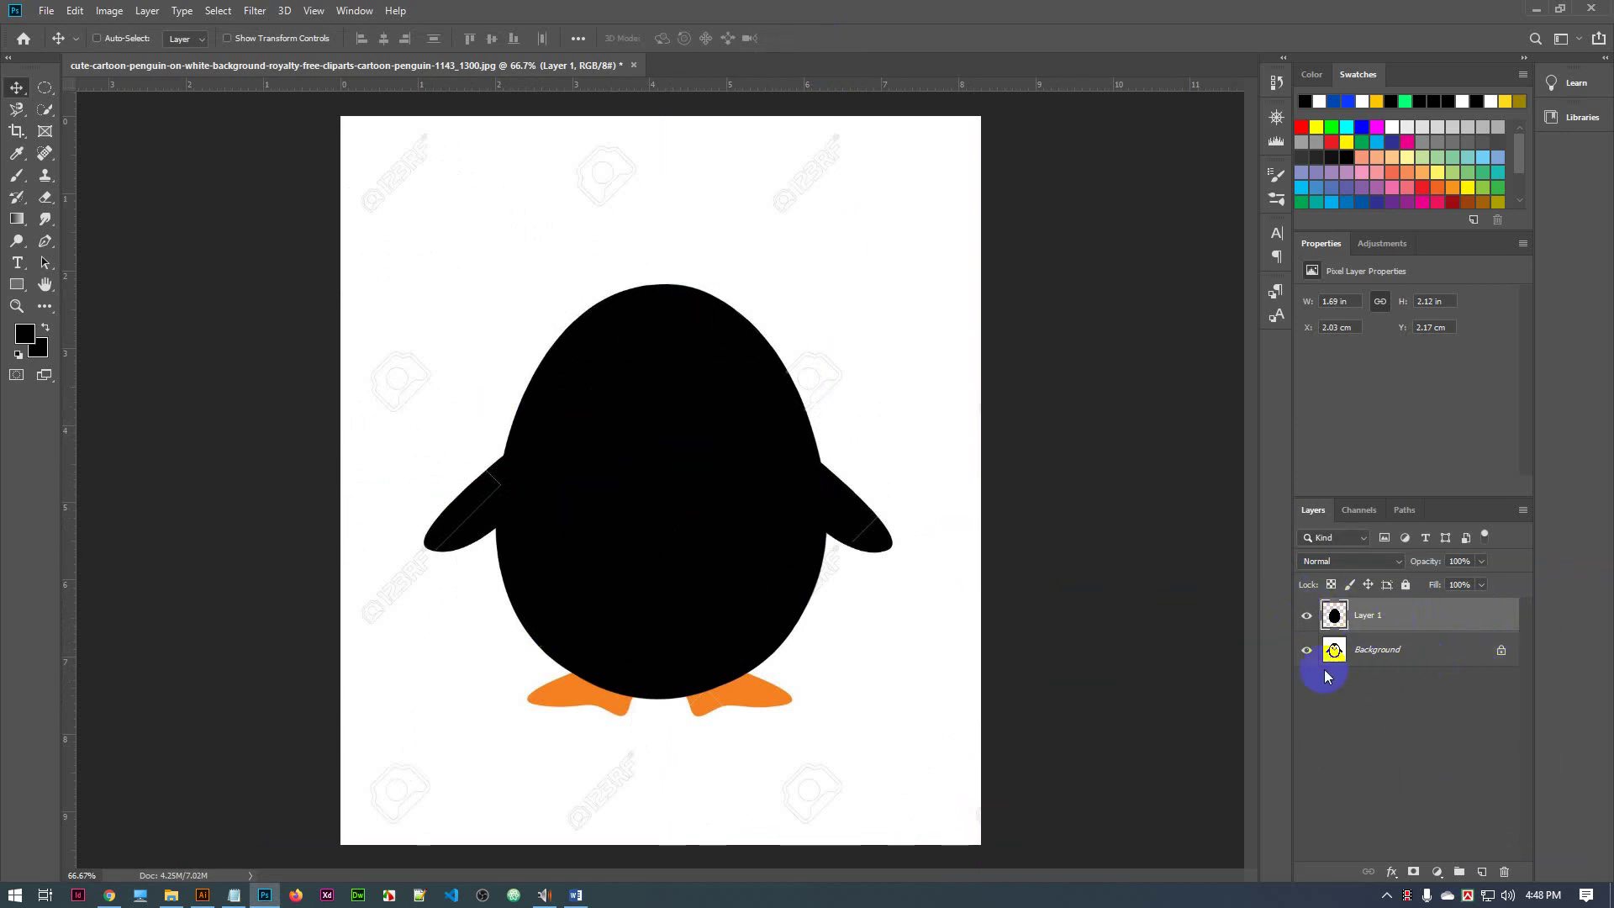
click(1373, 657)
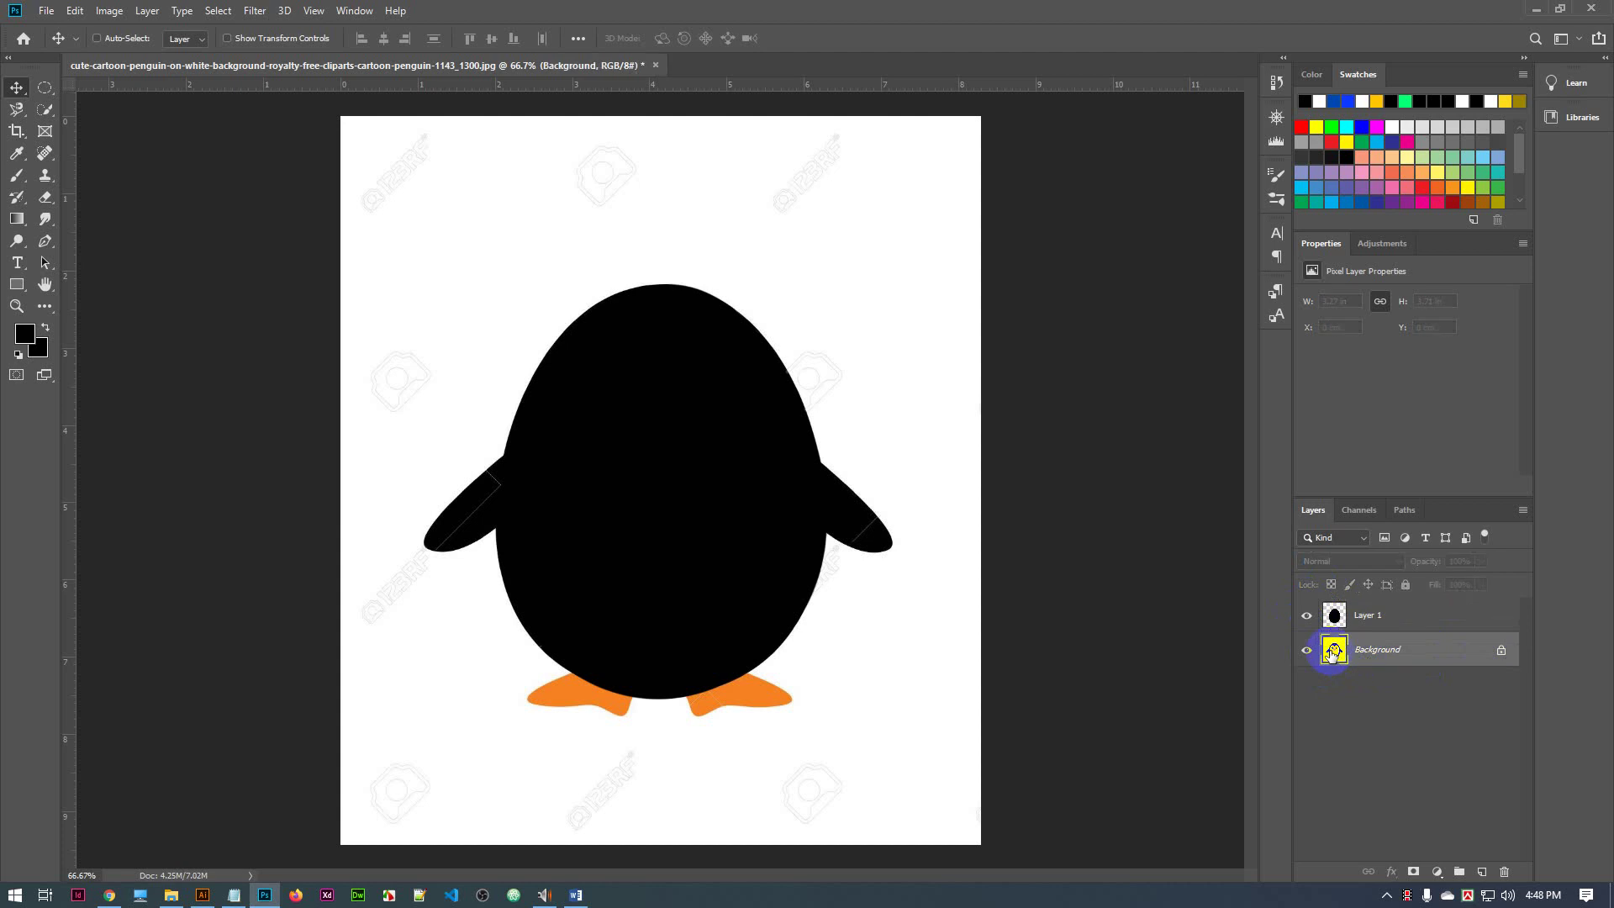
click(1424, 620)
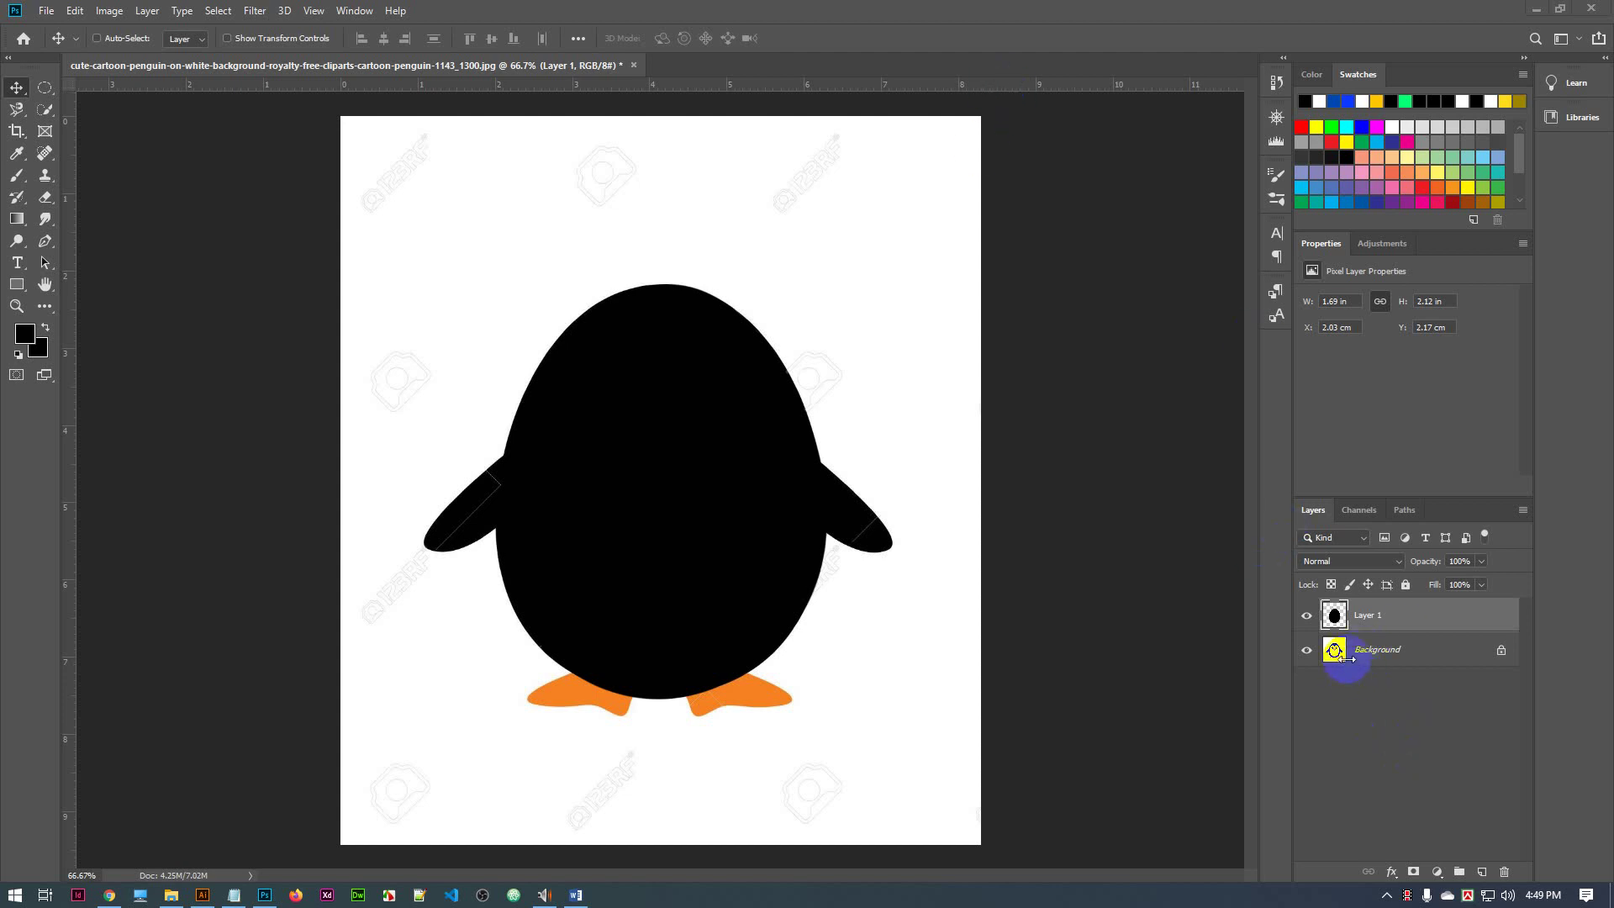
drag(1334, 651, 1402, 612)
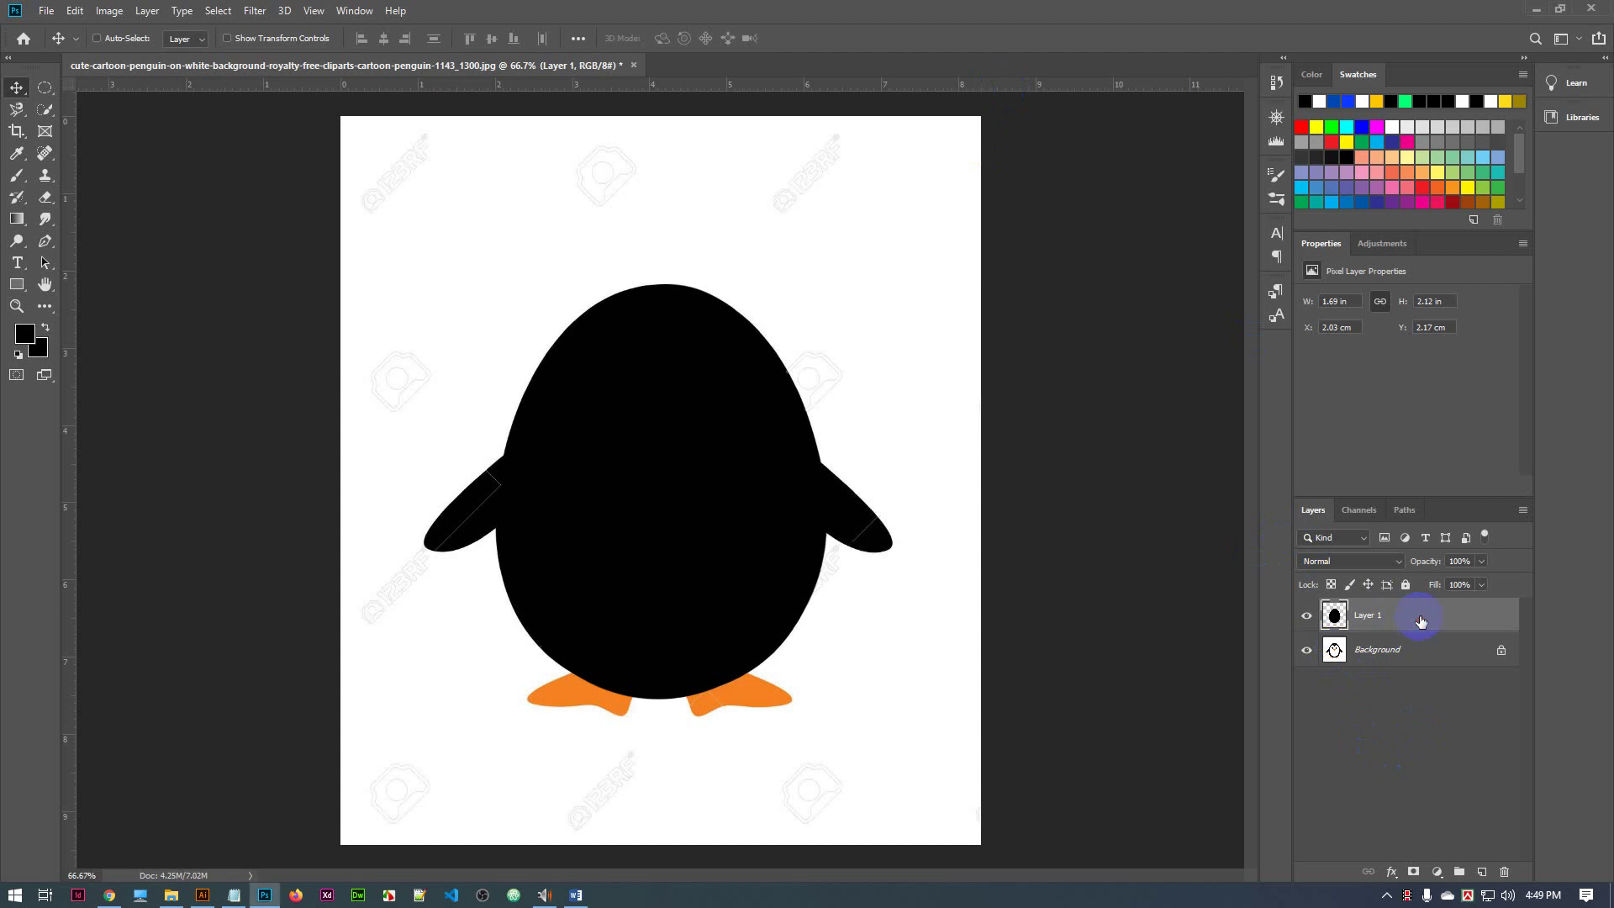
Hide Layer 1 to reveal the reference penguin beneath the black body shape
click(1306, 620)
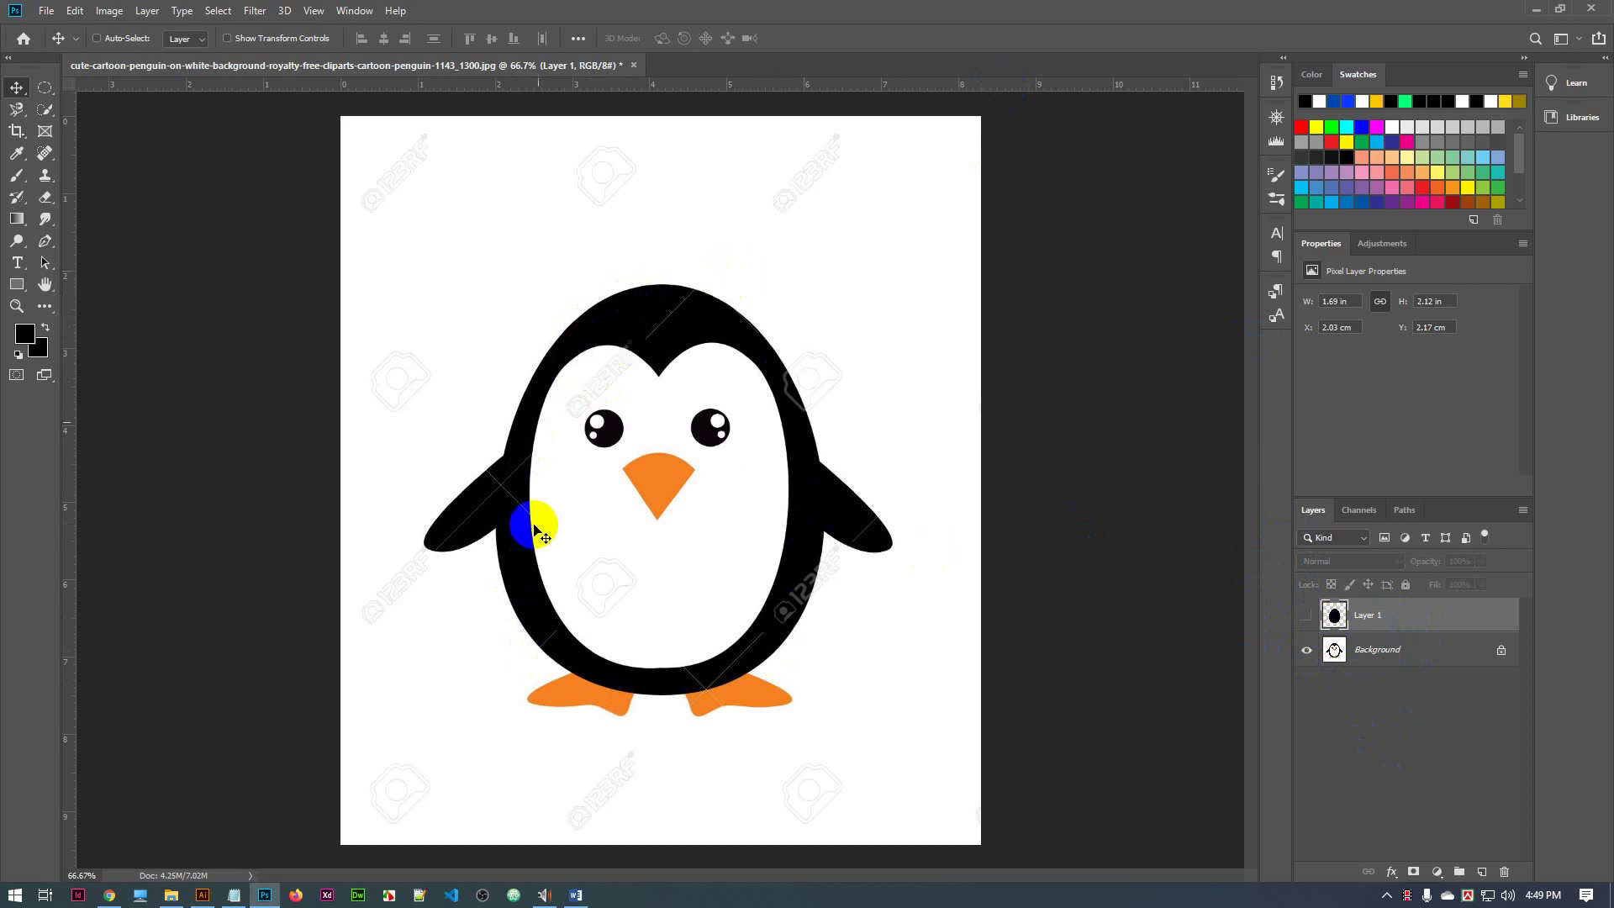
click(1306, 616)
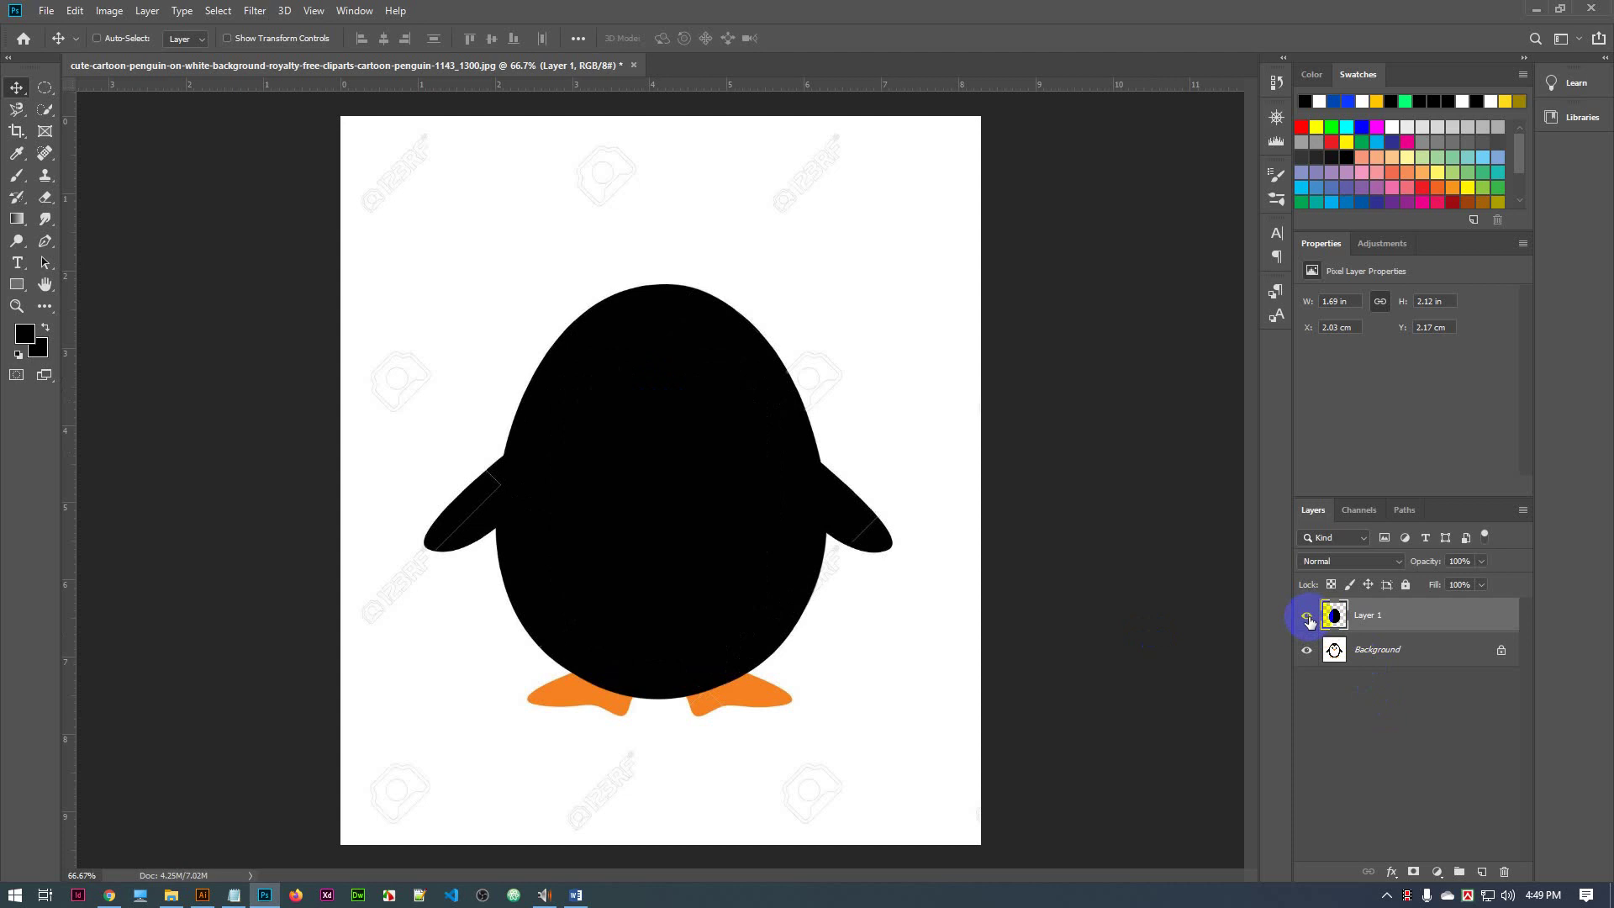
click(1307, 618)
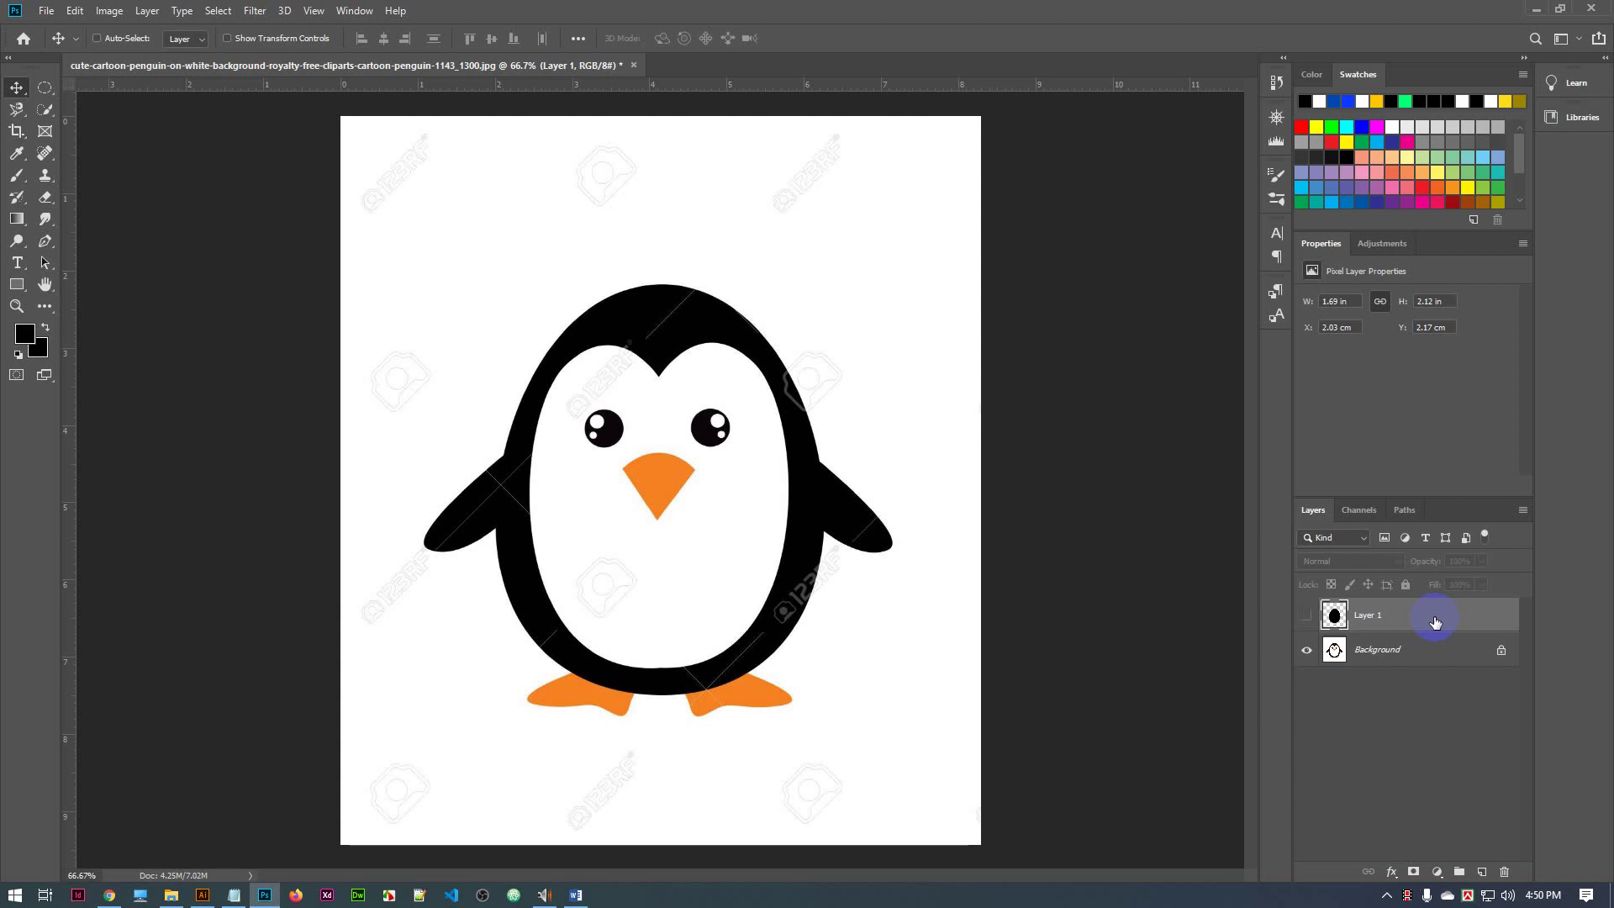
Add a new empty layer above Layer 1 and activate the Magnetic Lasso tool with the view at 100%
click(1482, 873)
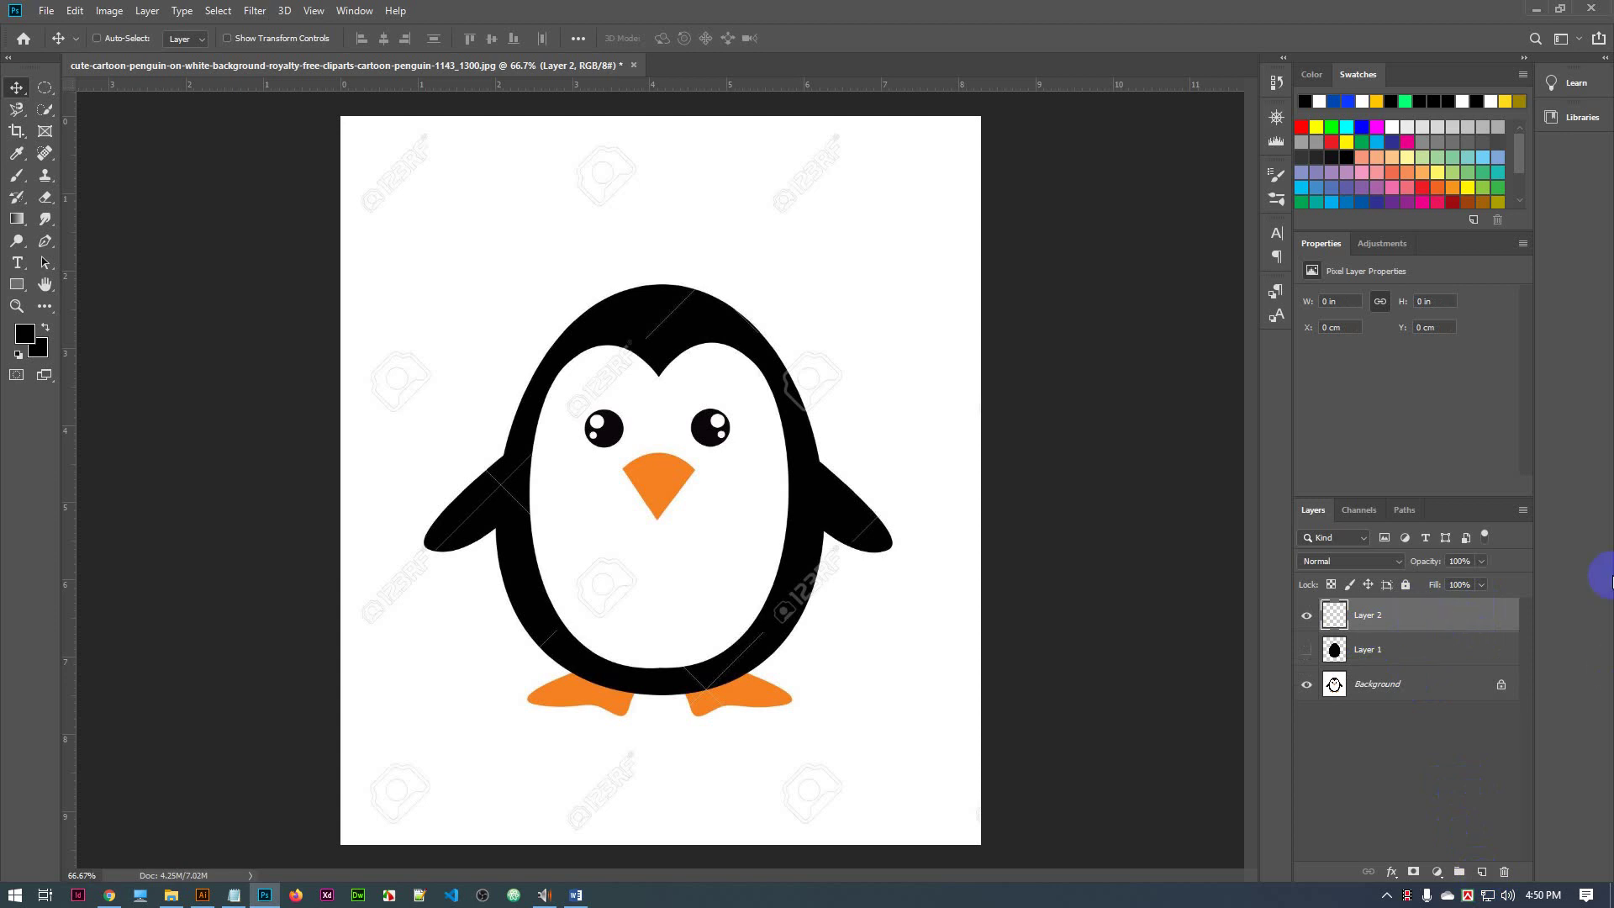
mouse_move(47, 93)
mouse_down()
mouse_move(96, 107)
mouse_move(15, 116)
mouse_move(94, 124)
mouse_move(93, 148)
mouse_move(78, 145)
mouse_up()
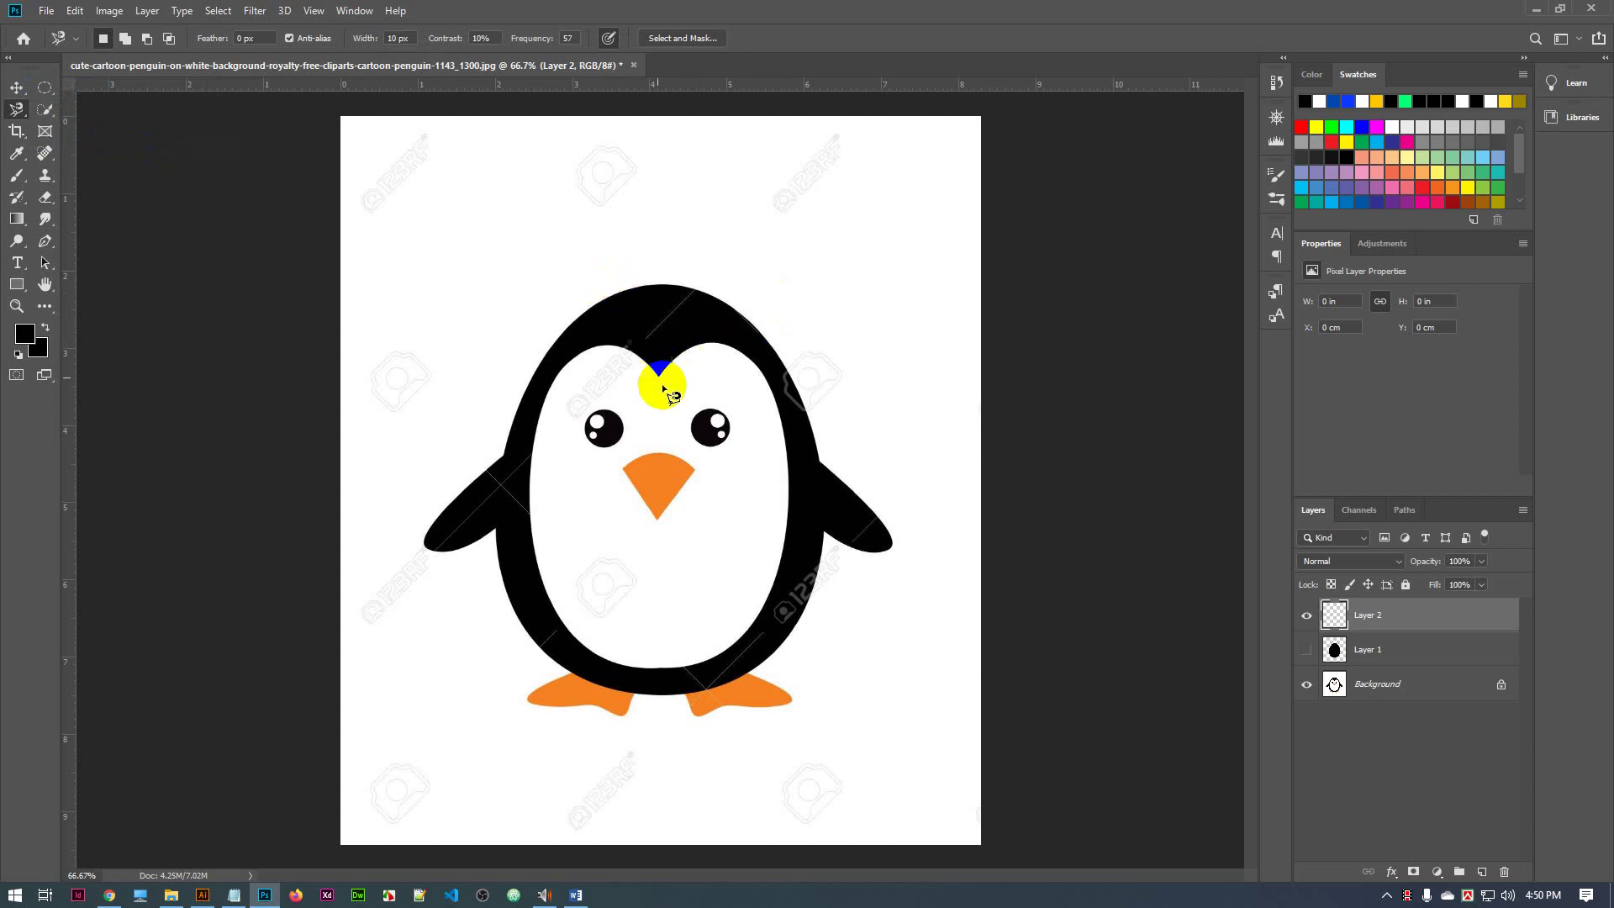
key(ctrl+plus)
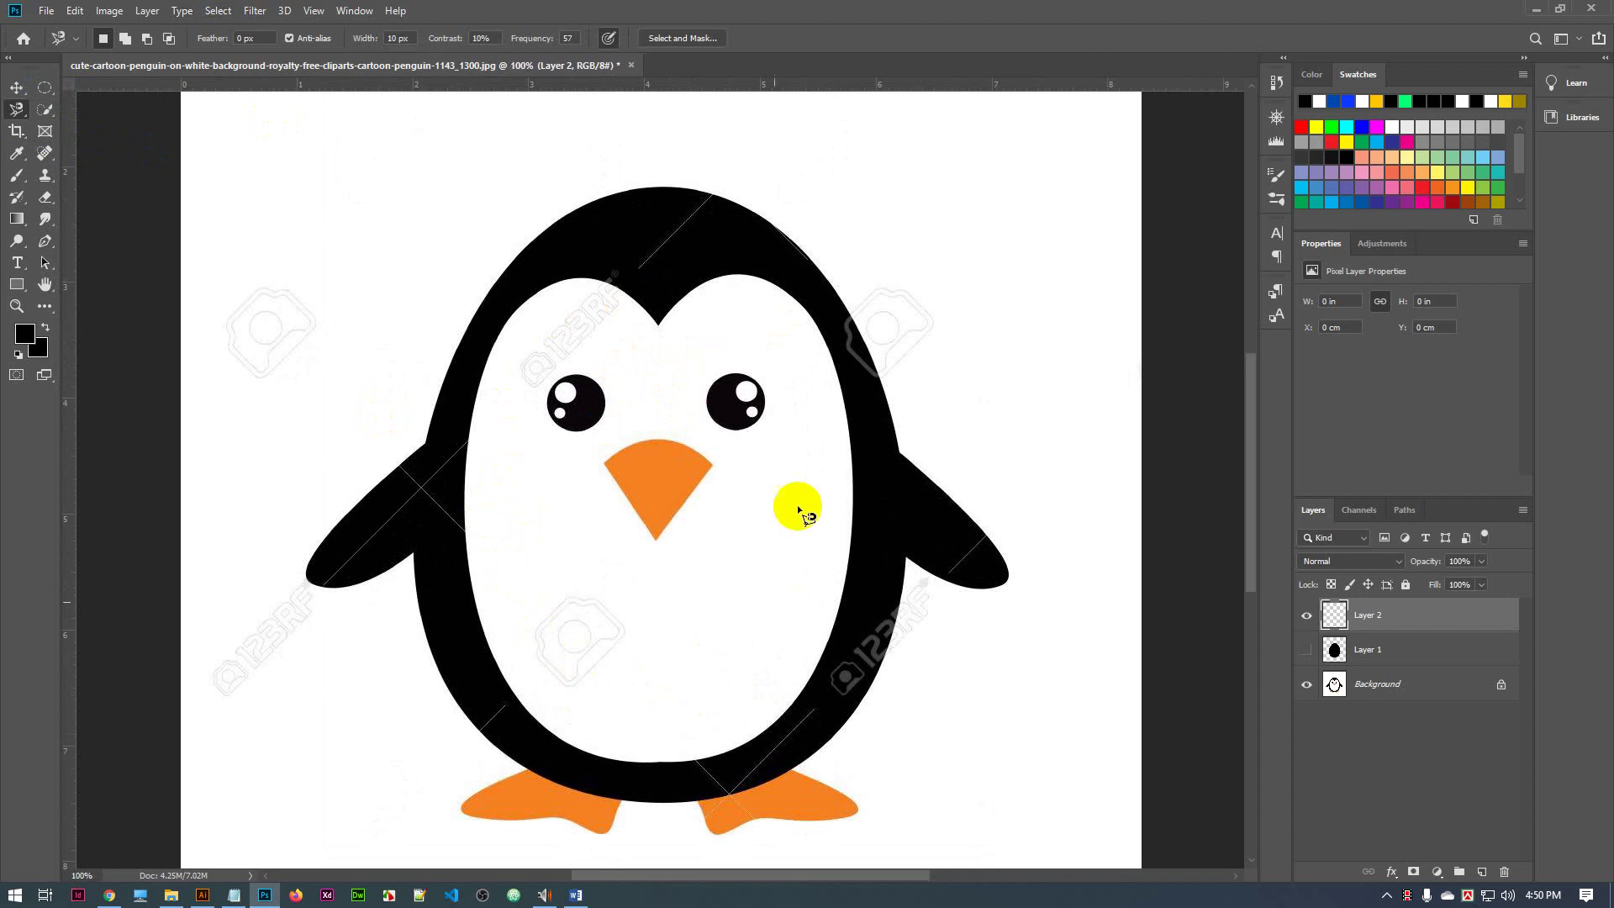
click(870, 498)
click(659, 325)
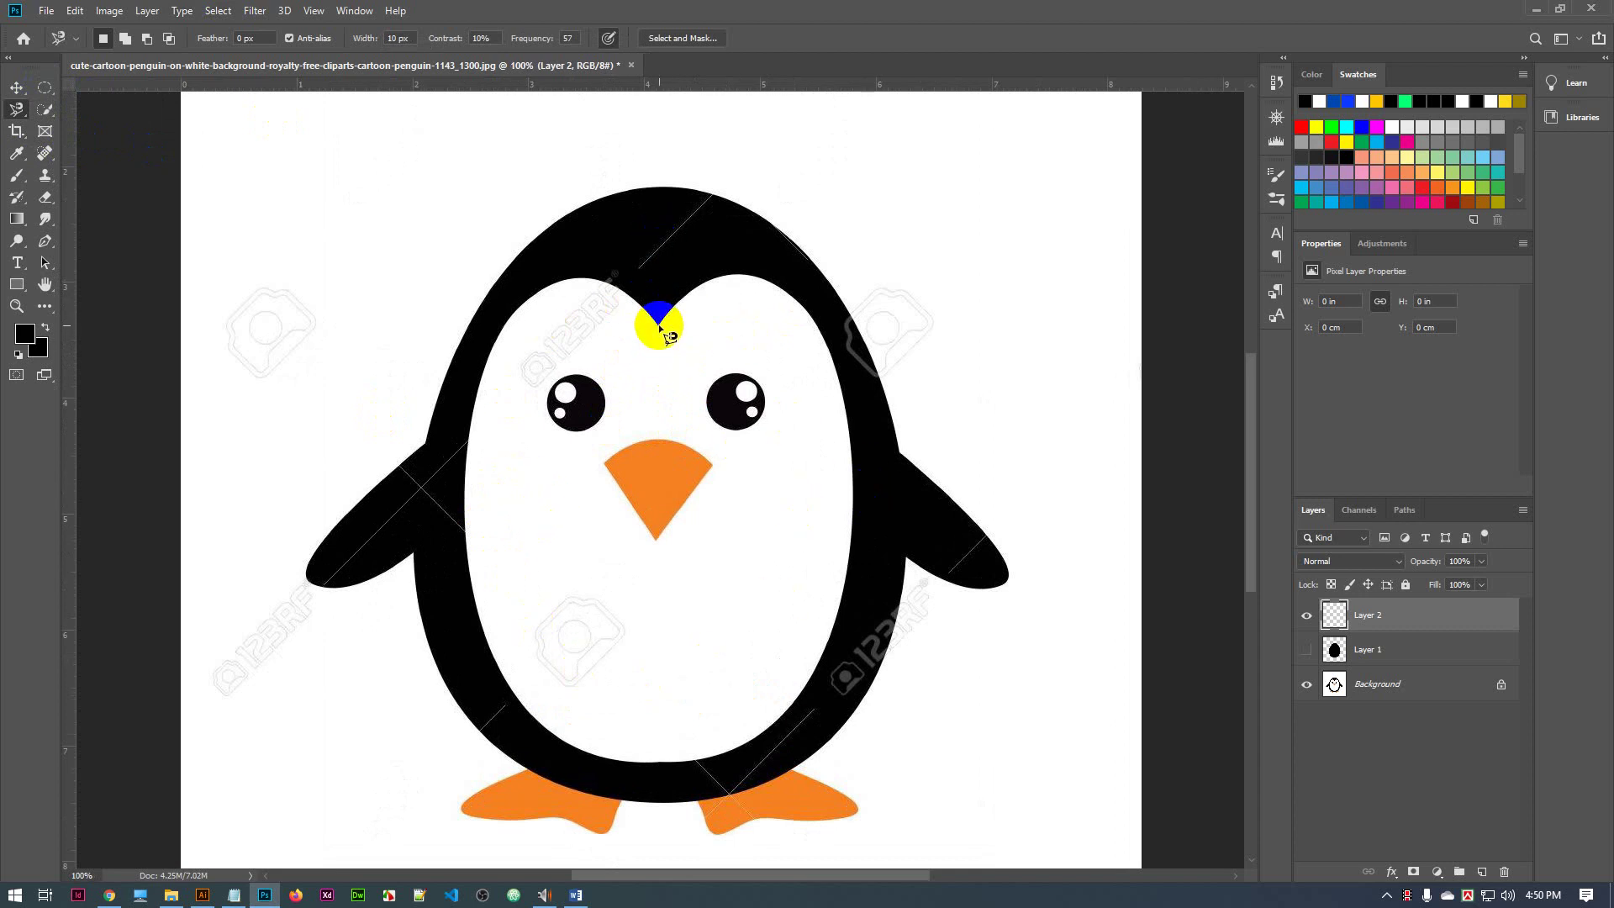
mouse_move(659, 326)
mouse_down()
mouse_move(599, 283)
mouse_move(544, 291)
mouse_move(501, 337)
mouse_move(475, 413)
mouse_move(477, 604)
mouse_move(545, 731)
mouse_move(646, 766)
mouse_move(778, 724)
mouse_move(834, 632)
mouse_move(852, 458)
mouse_up()
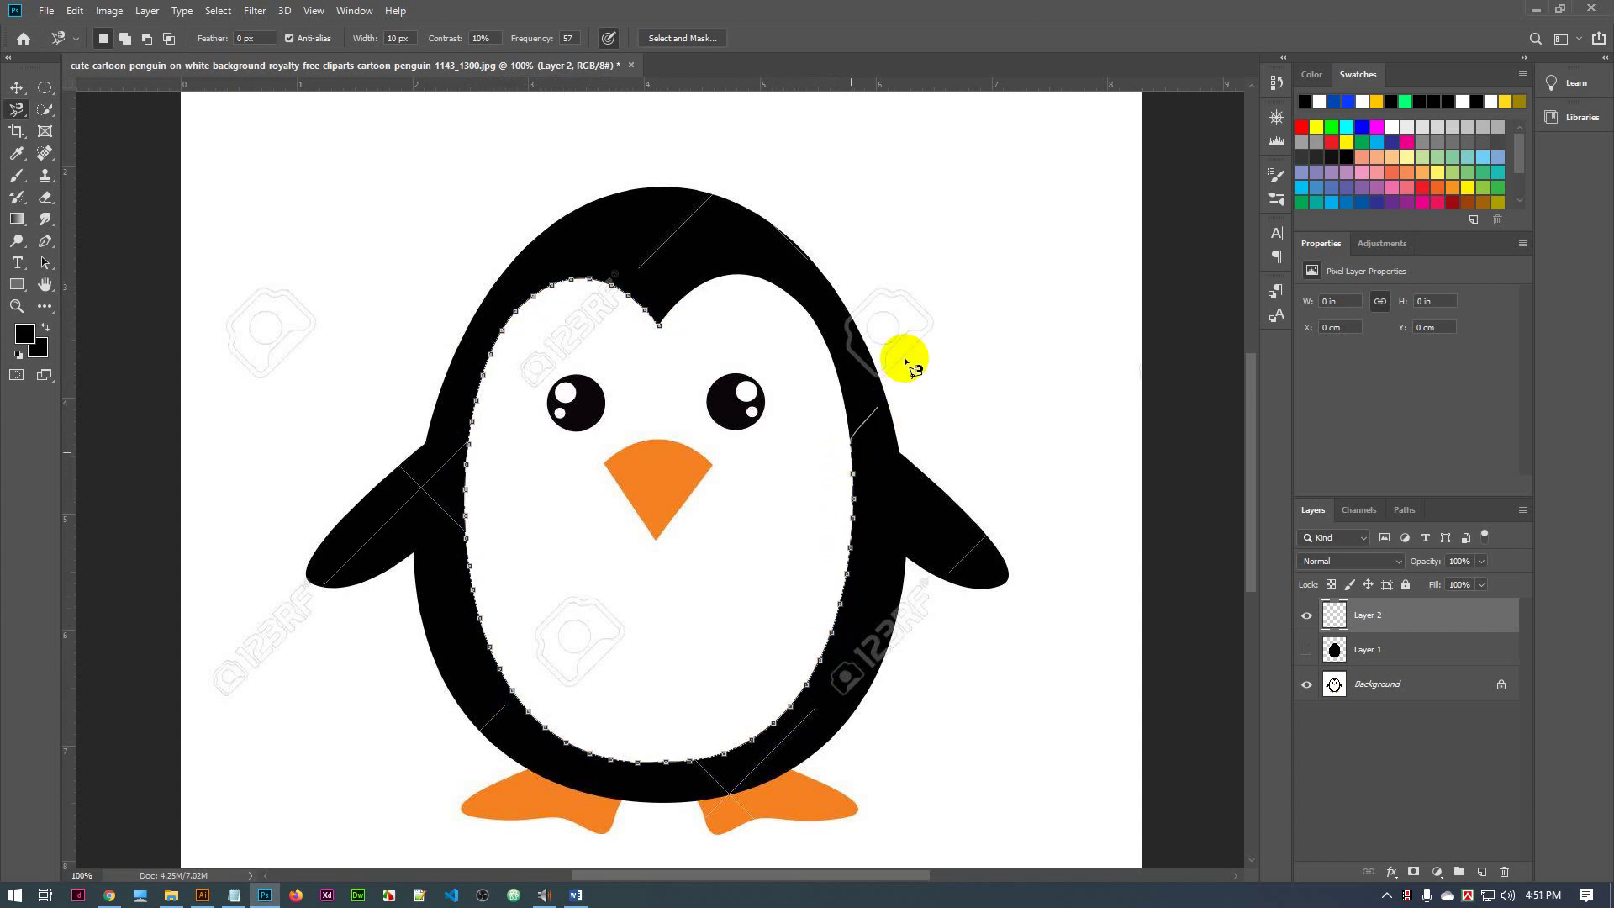
drag(905, 350, 952, 563)
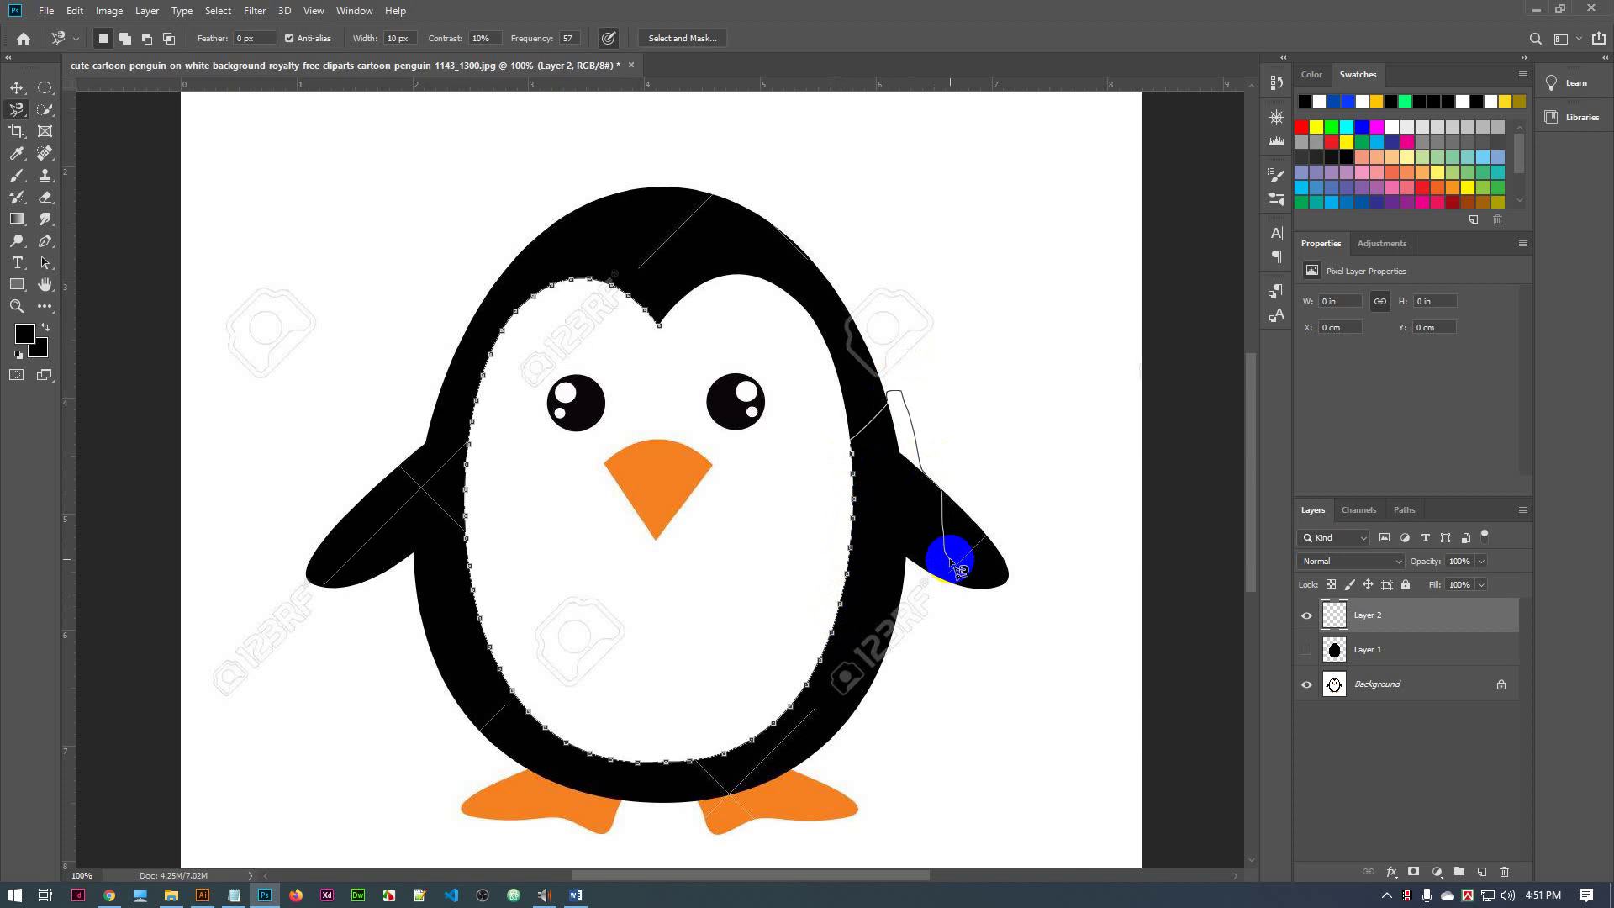
key(Escape)
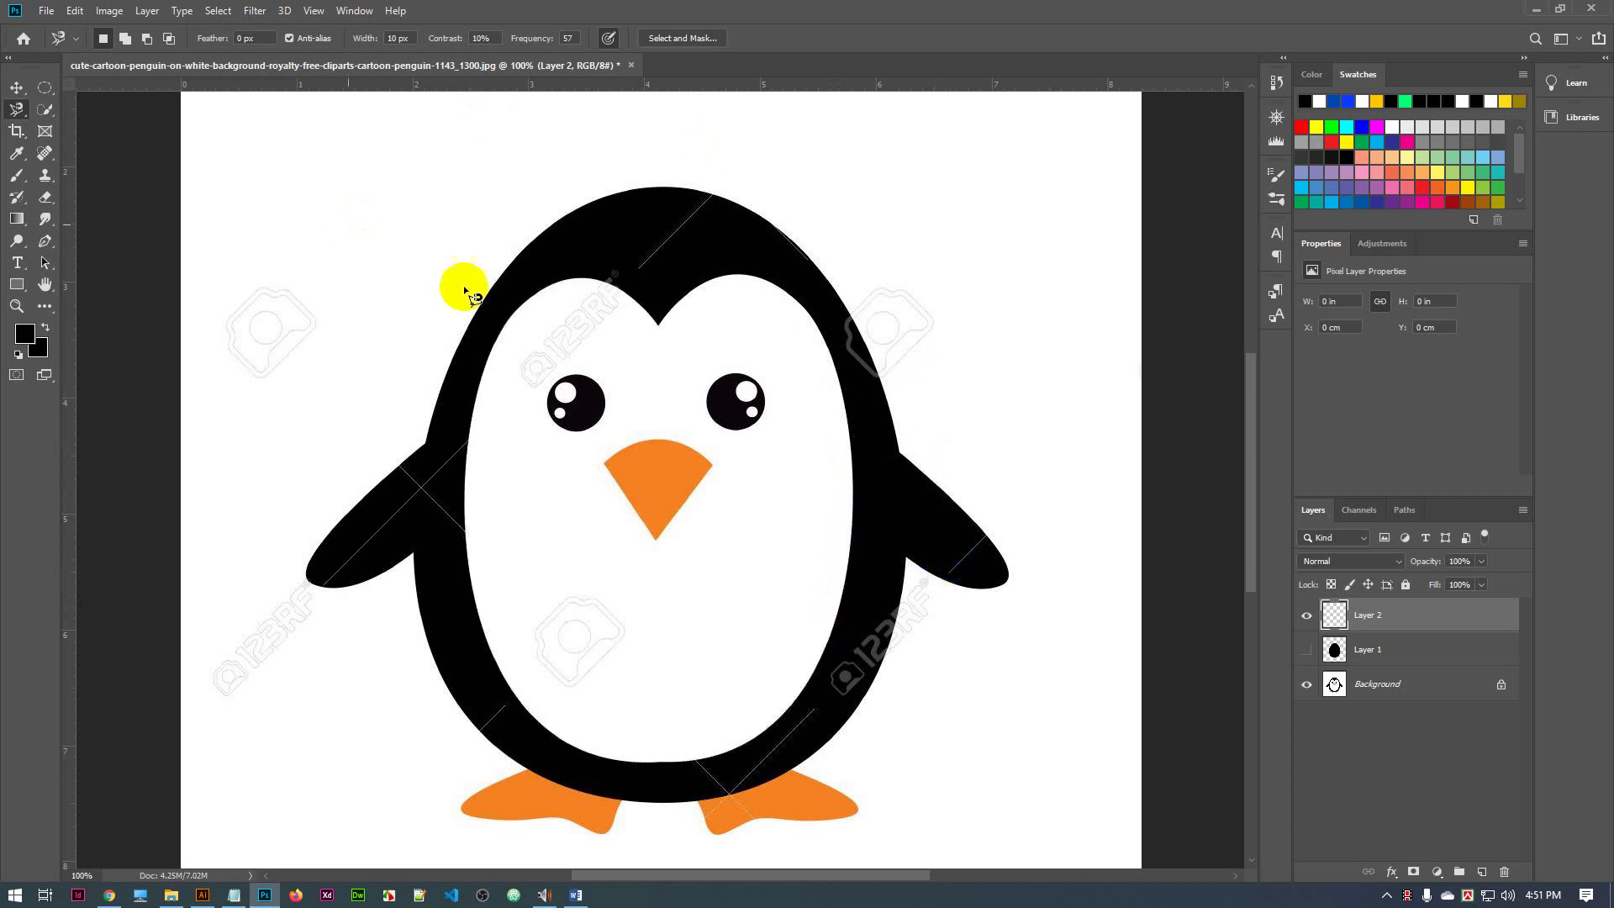
Select the penguin's white face and belly area by tracing its whole outline with the Magnetic Lasso, starting at the forehead notch
click(646, 288)
mouse_move(646, 288)
mouse_down()
mouse_move(670, 335)
mouse_move(655, 329)
mouse_up()
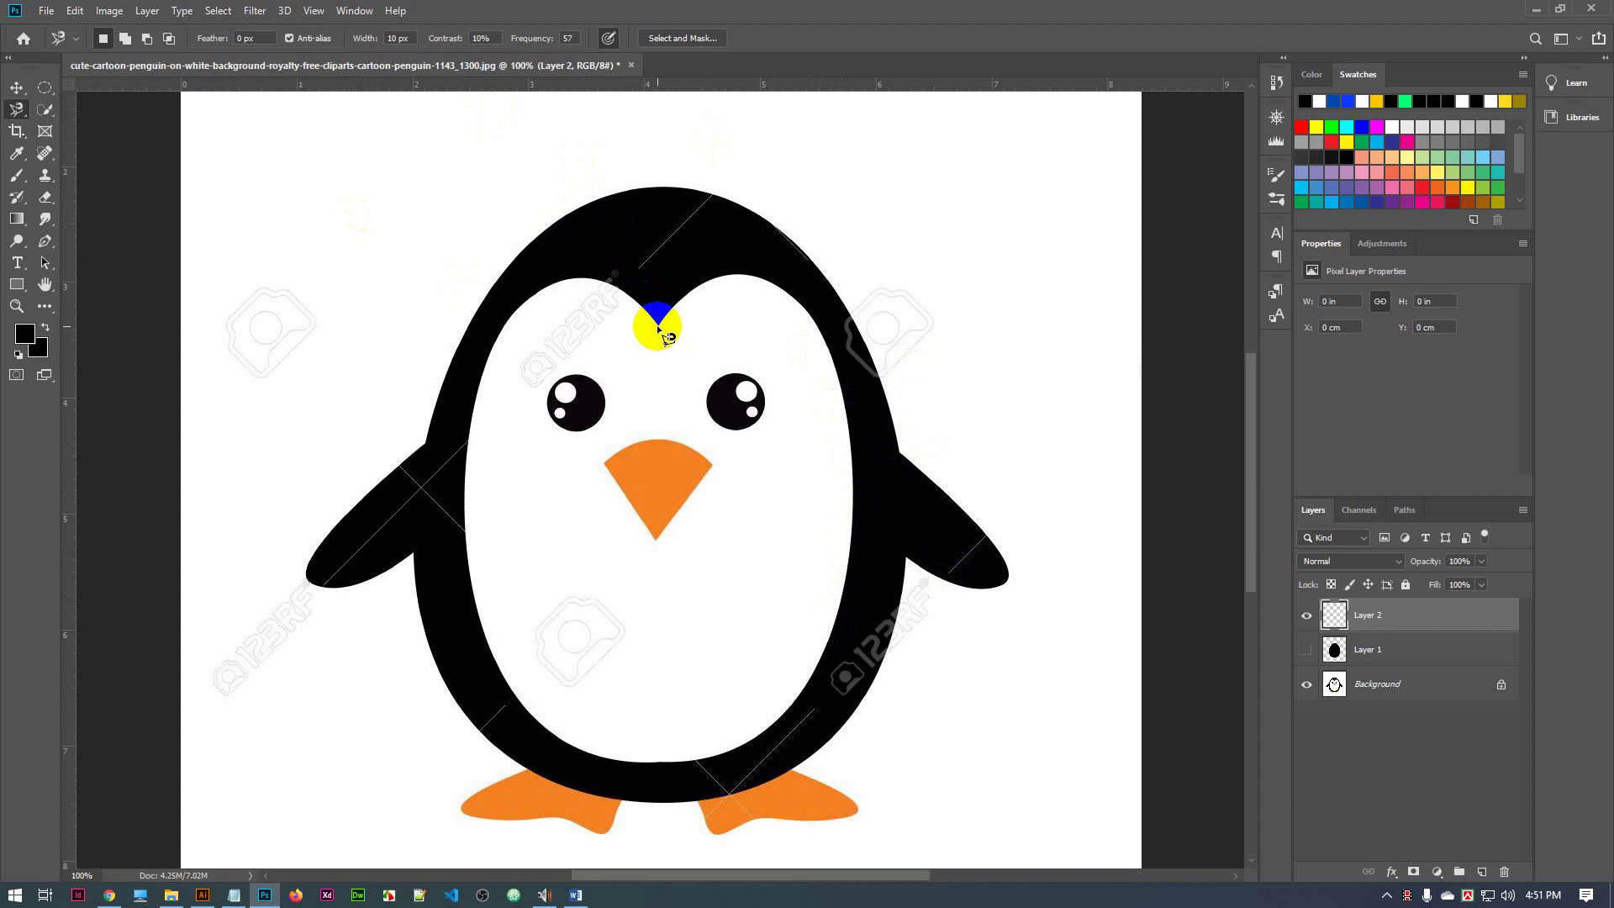
mouse_move(658, 327)
mouse_down()
mouse_move(593, 284)
mouse_move(525, 302)
mouse_move(467, 457)
mouse_move(466, 535)
mouse_move(491, 657)
mouse_move(529, 714)
mouse_move(602, 761)
mouse_move(680, 767)
mouse_move(761, 734)
mouse_move(804, 689)
mouse_move(851, 519)
mouse_move(838, 369)
mouse_move(841, 390)
mouse_move(806, 309)
mouse_move(749, 271)
mouse_move(672, 311)
mouse_up()
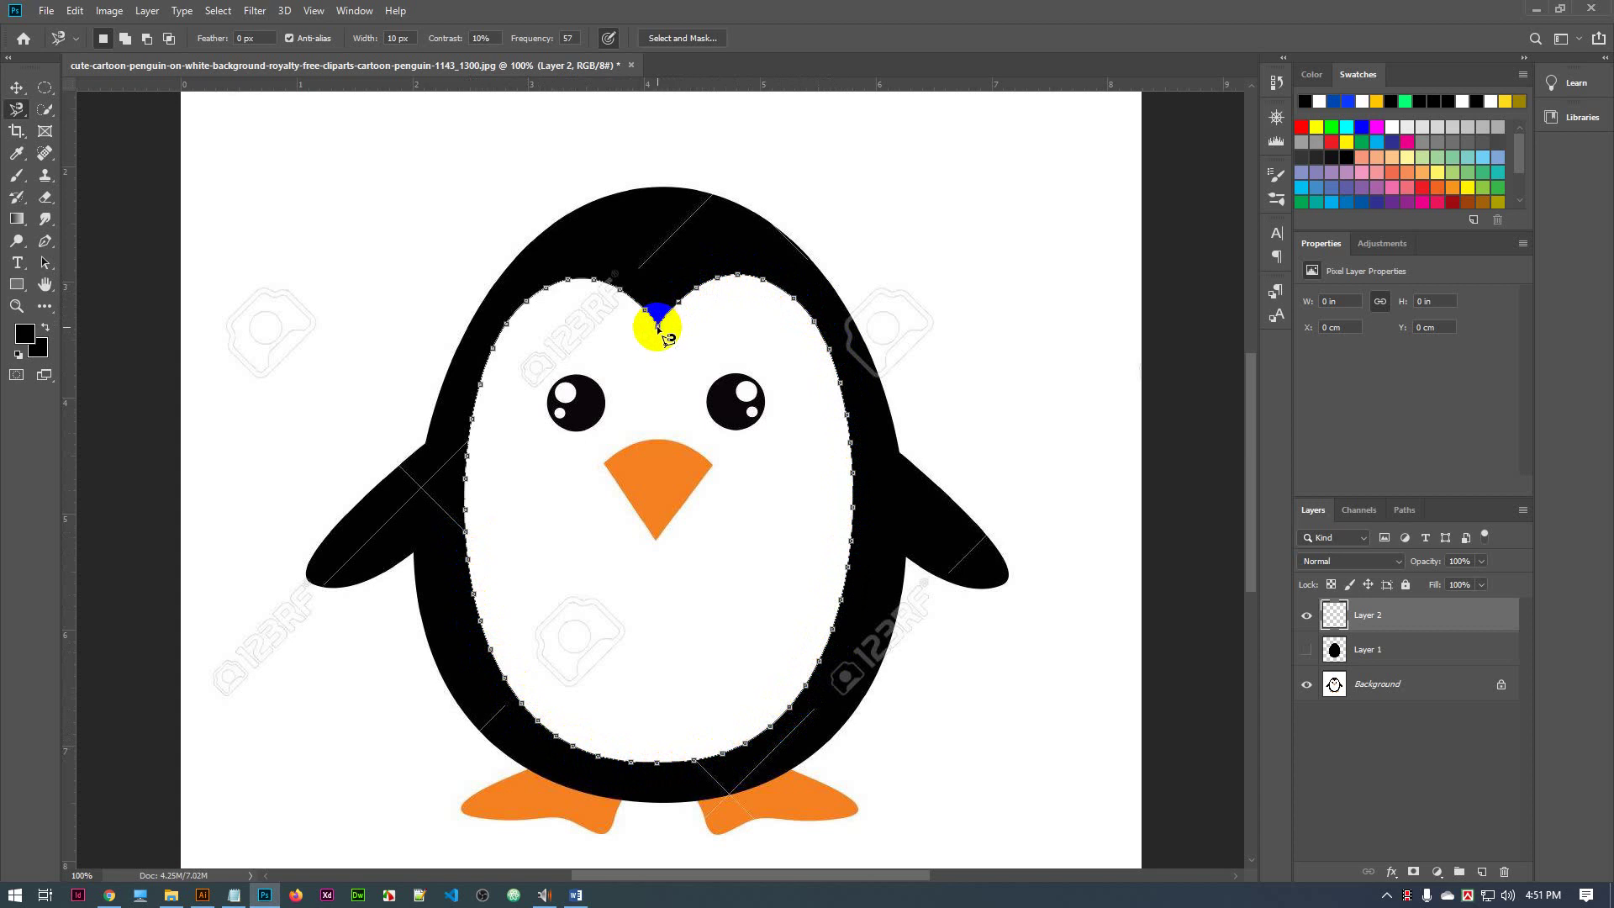
click(658, 330)
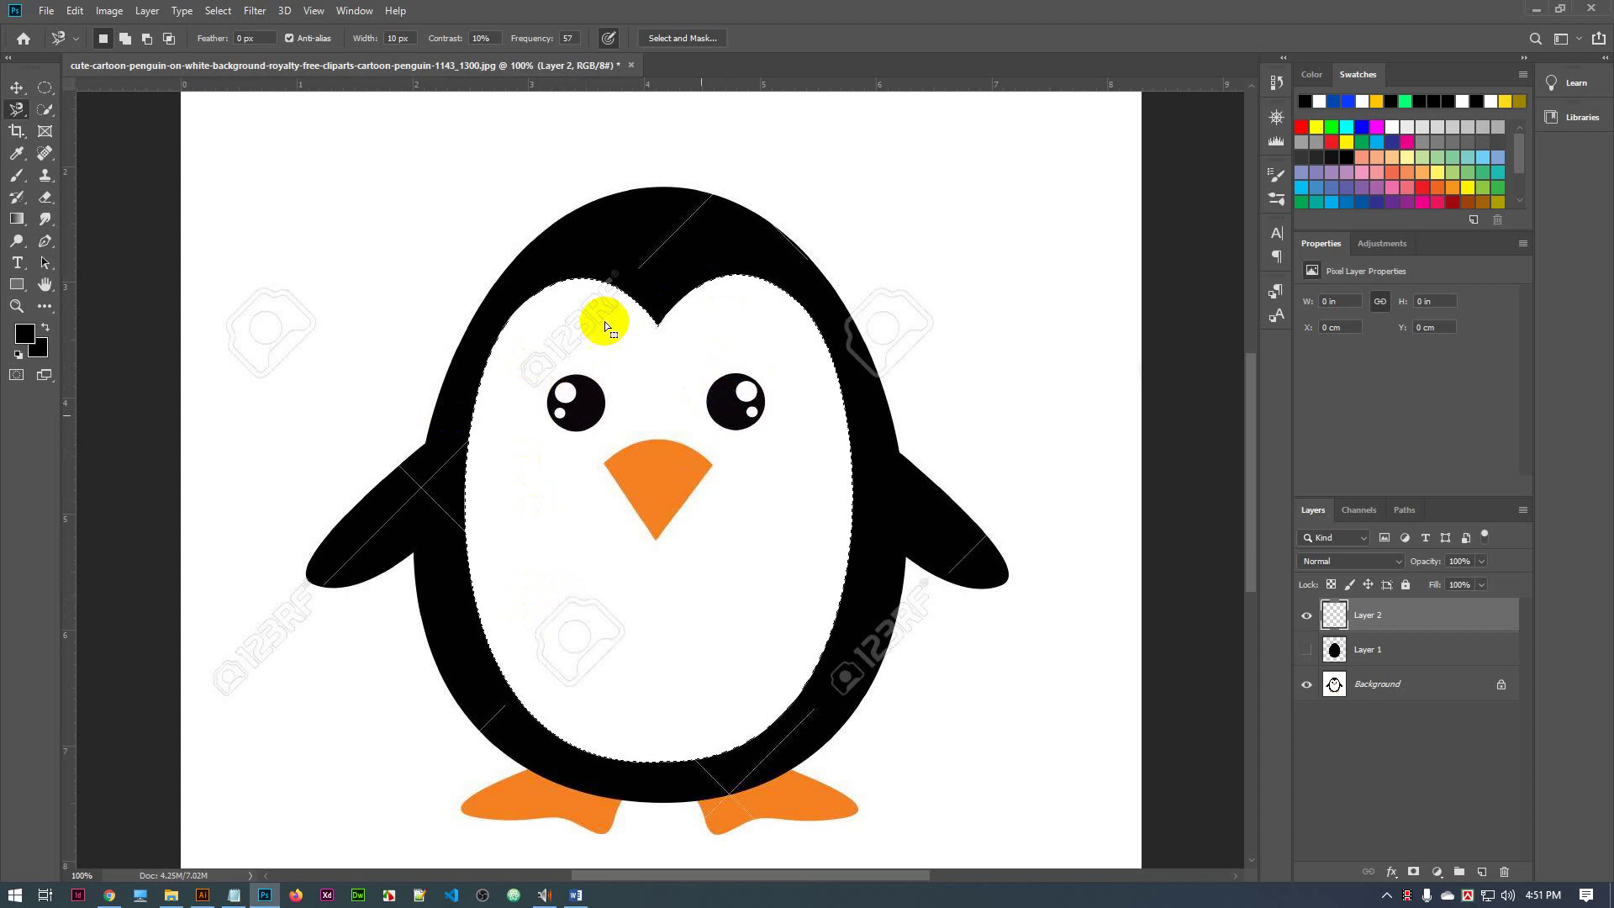
Set the foreground colour to white (#ffffff) sampled from the penguin's face, and make Layer 2 the active layer
click(27, 333)
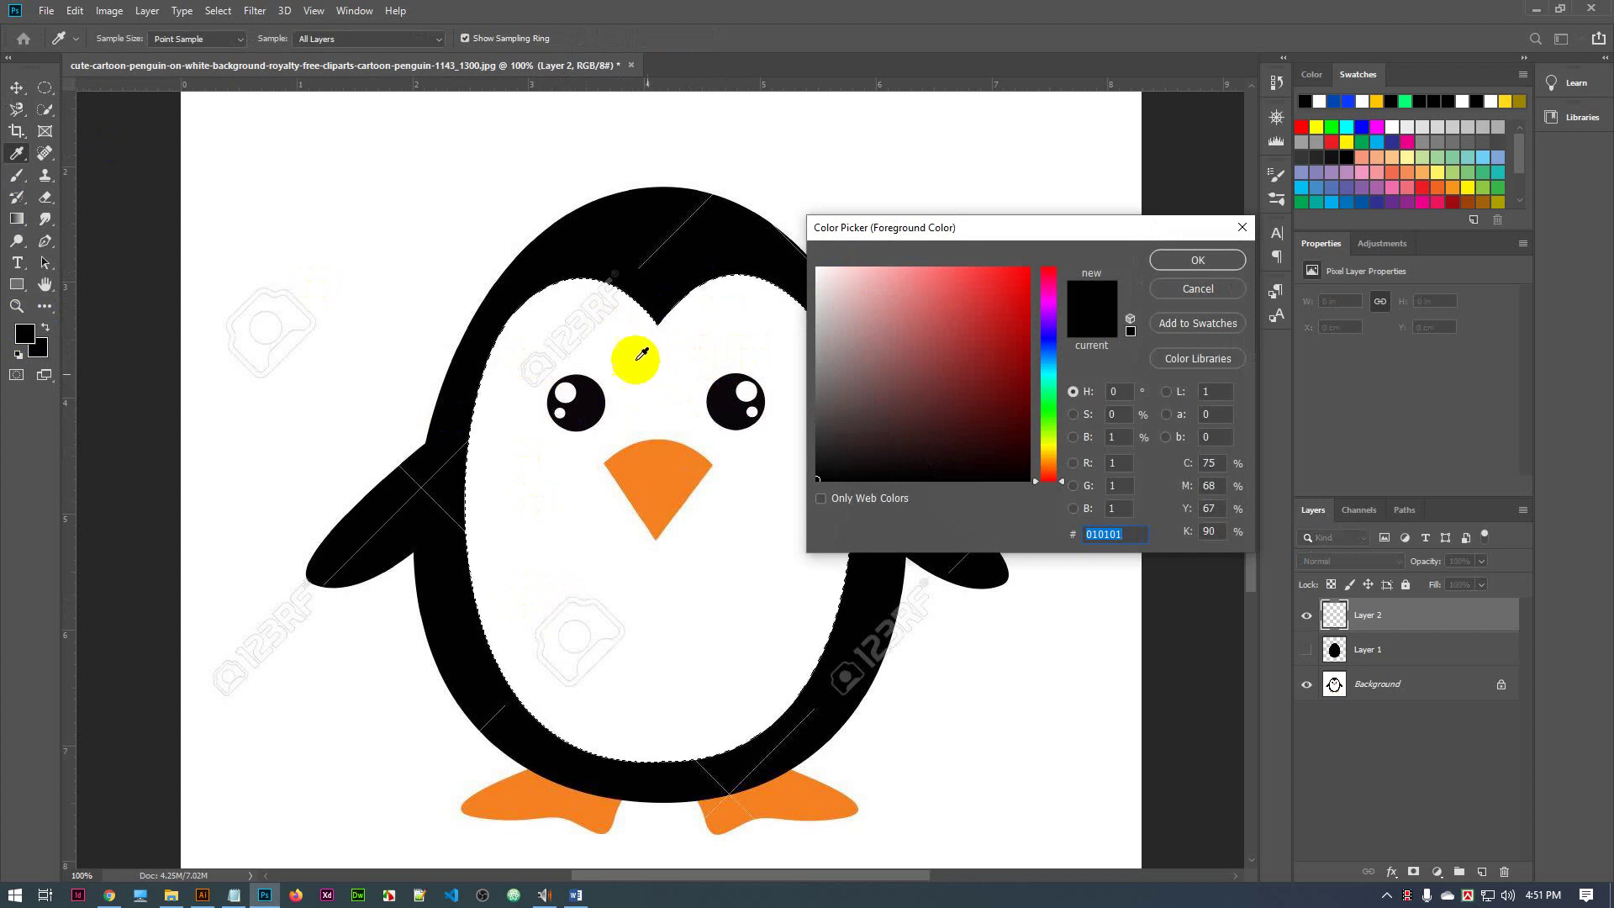
click(635, 347)
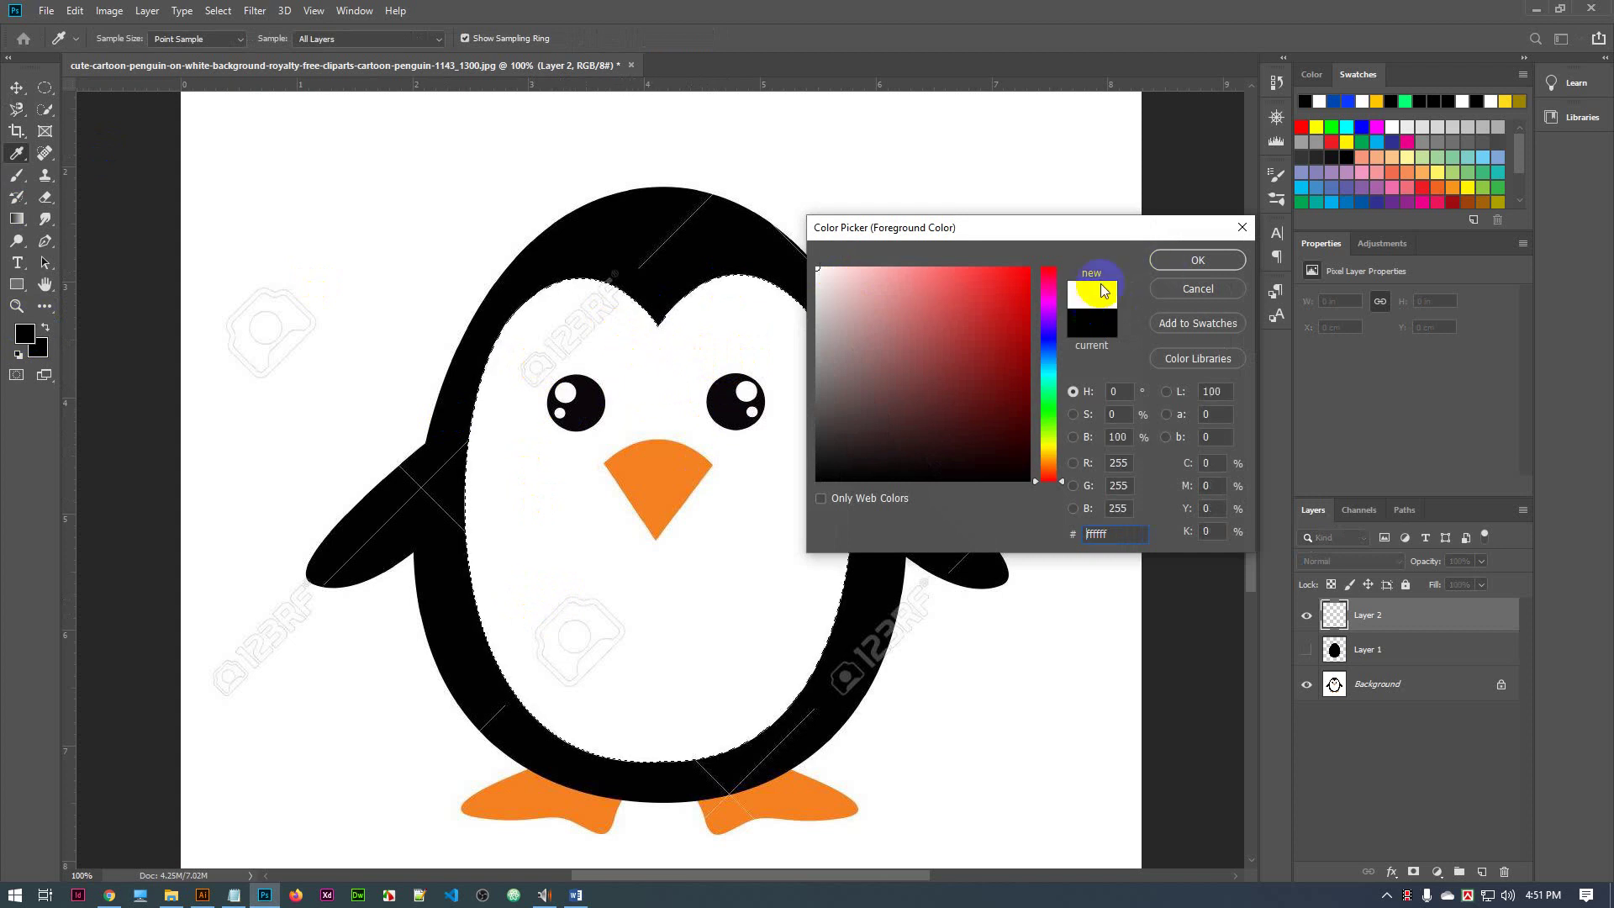
click(1198, 260)
key(l)
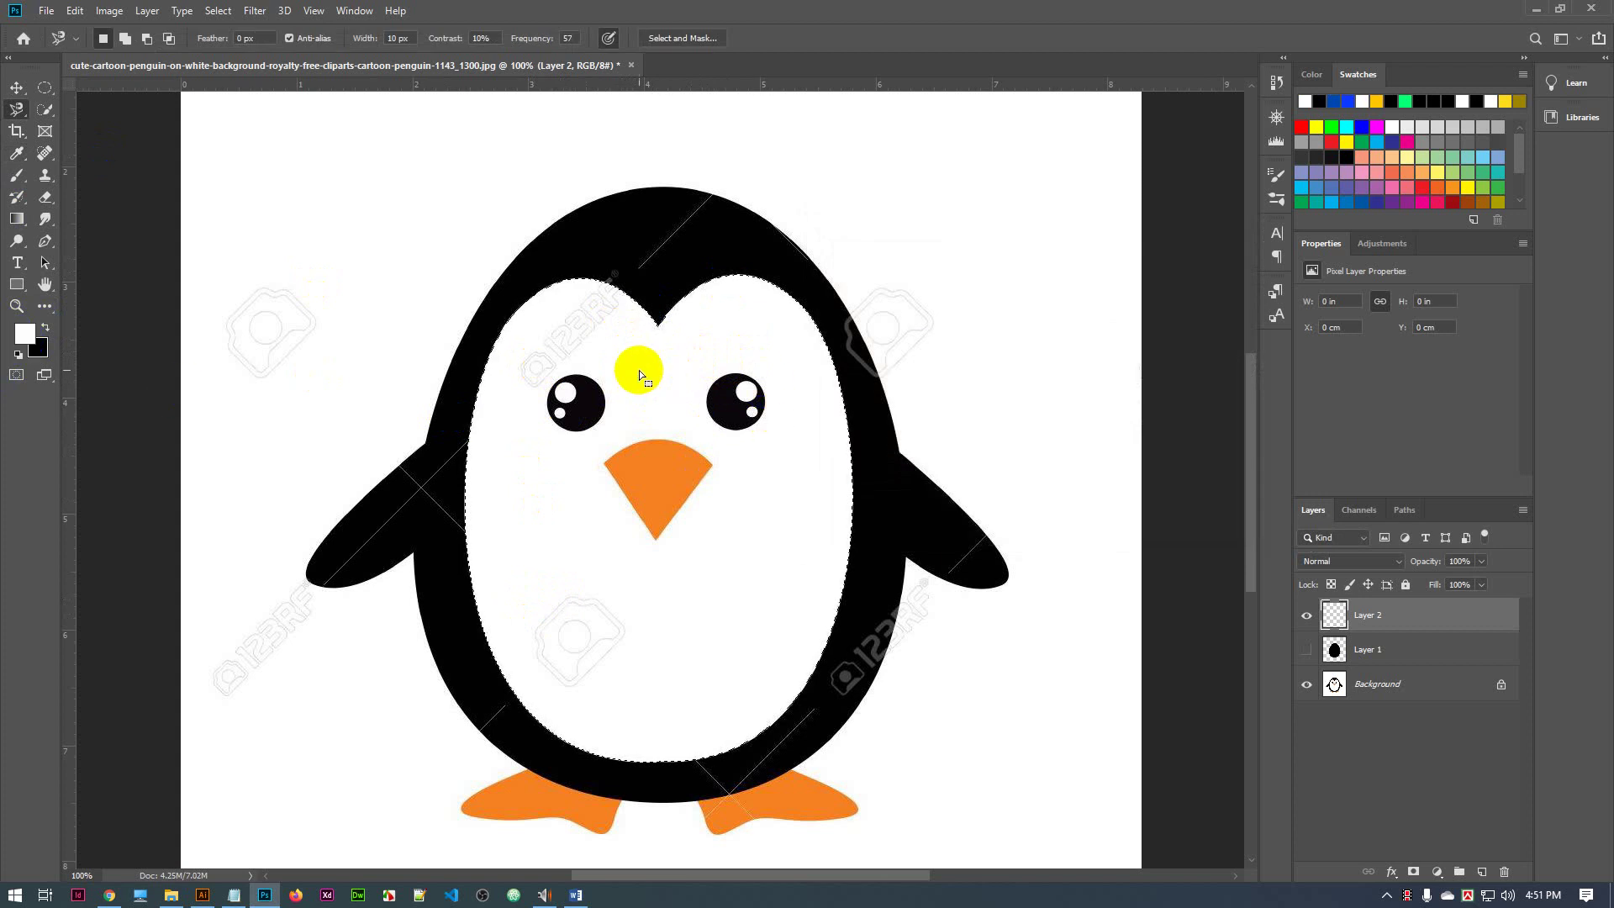
click(1516, 633)
click(1338, 617)
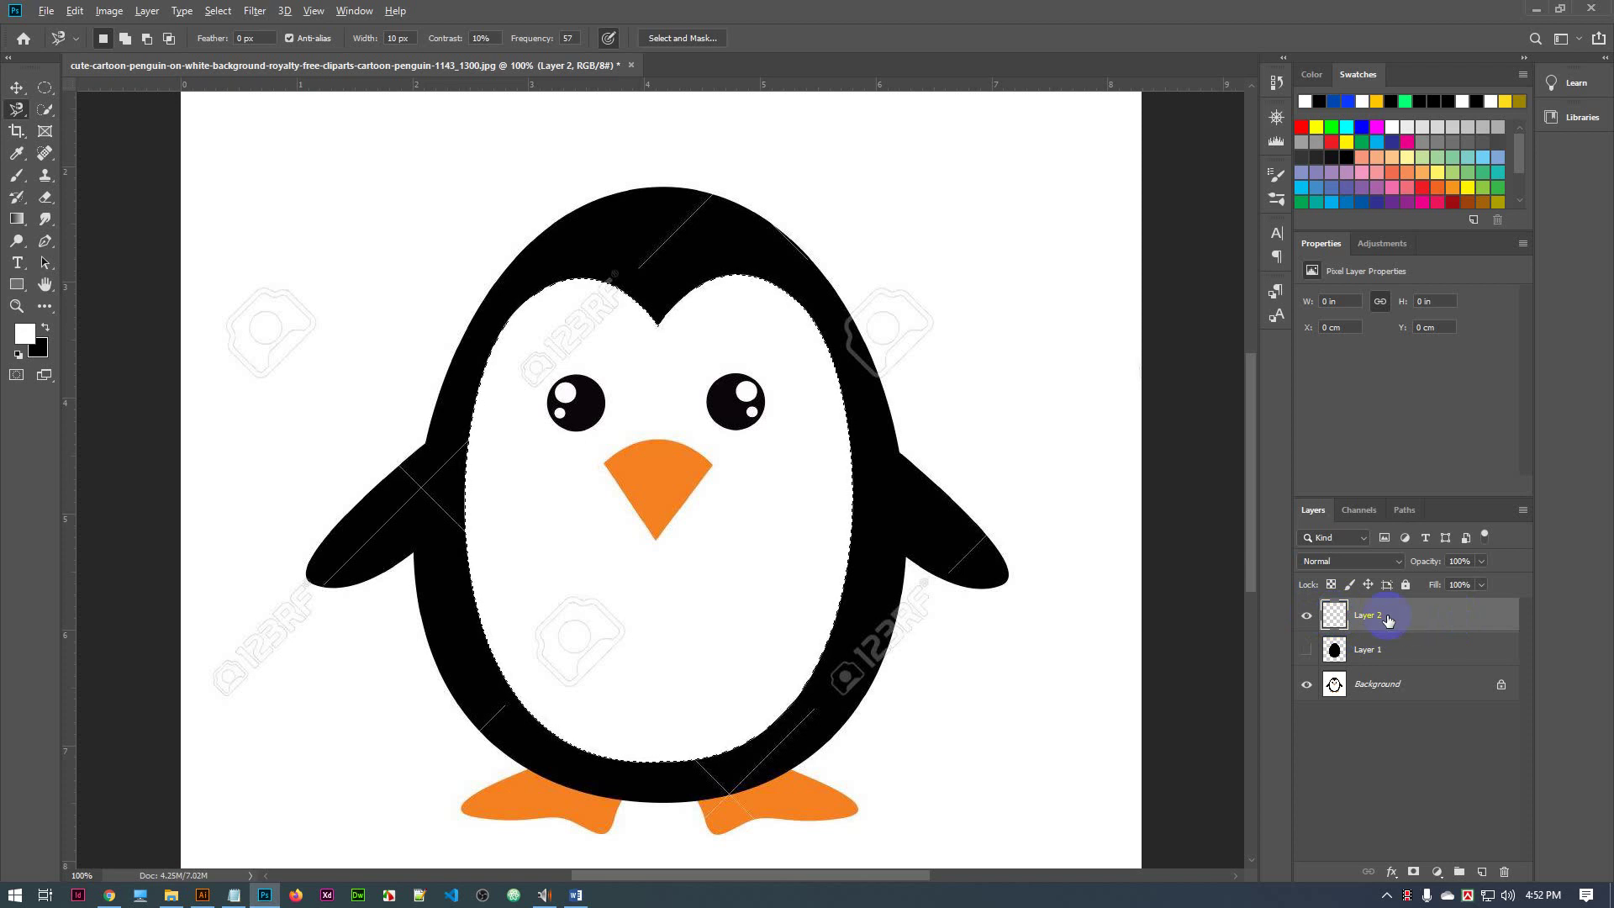
Fill the face and belly selection with white on Layer 2 and clear the selection
key(alt+Delete)
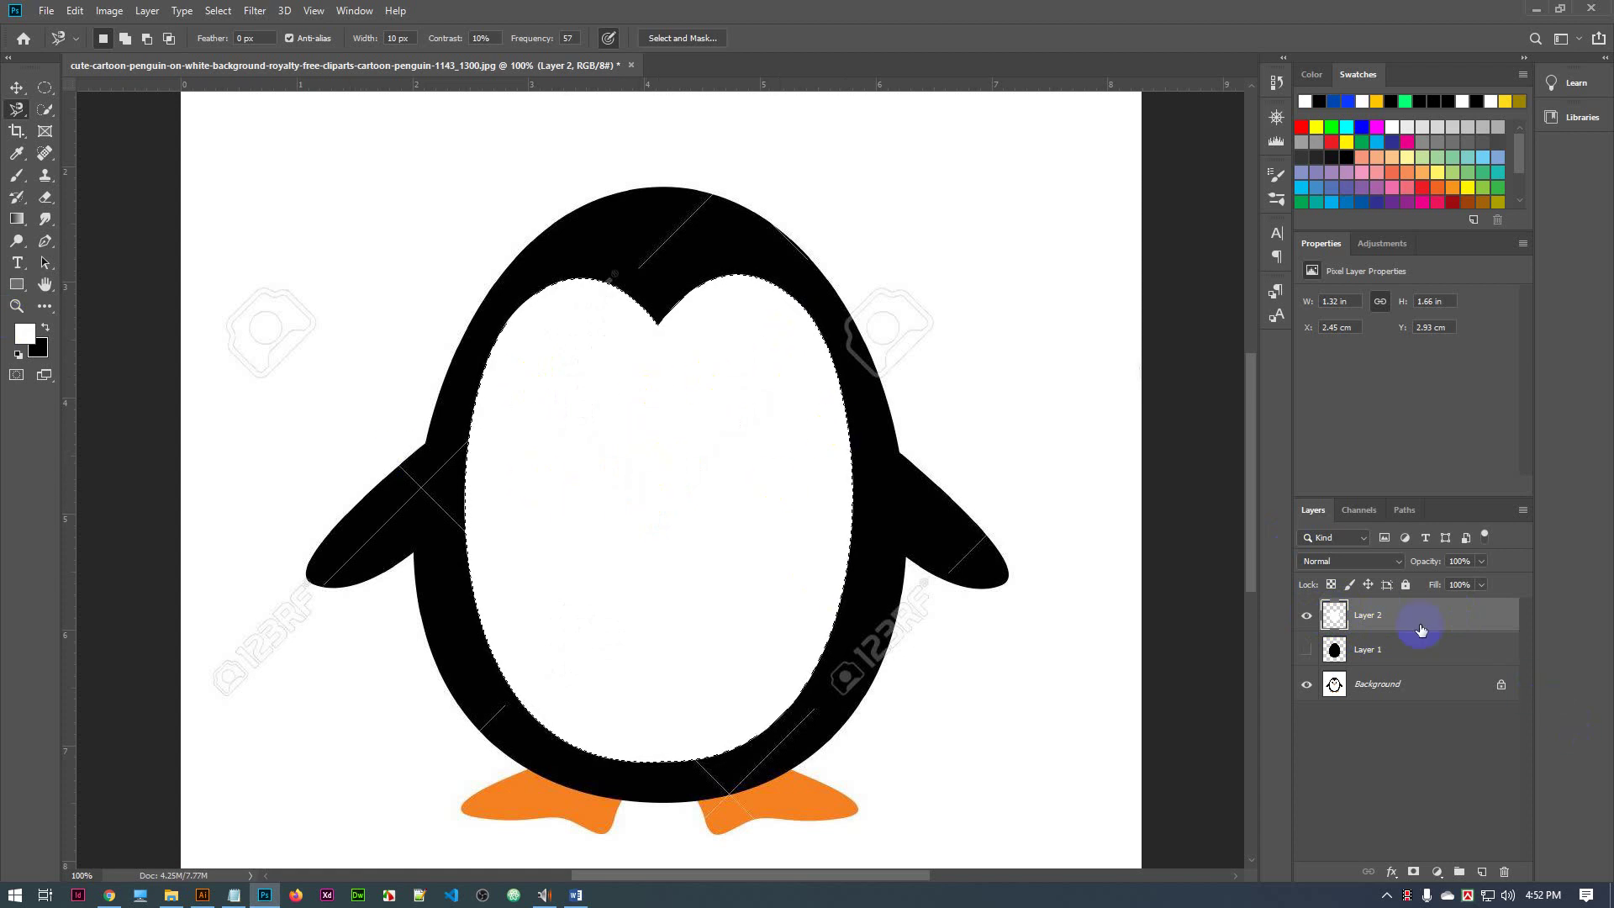
click(1087, 471)
click(706, 440)
Check the white face shape against the black body by toggling Layer 1, leaving both Layer 1 and Layer 2 hidden
click(1307, 645)
click(1305, 655)
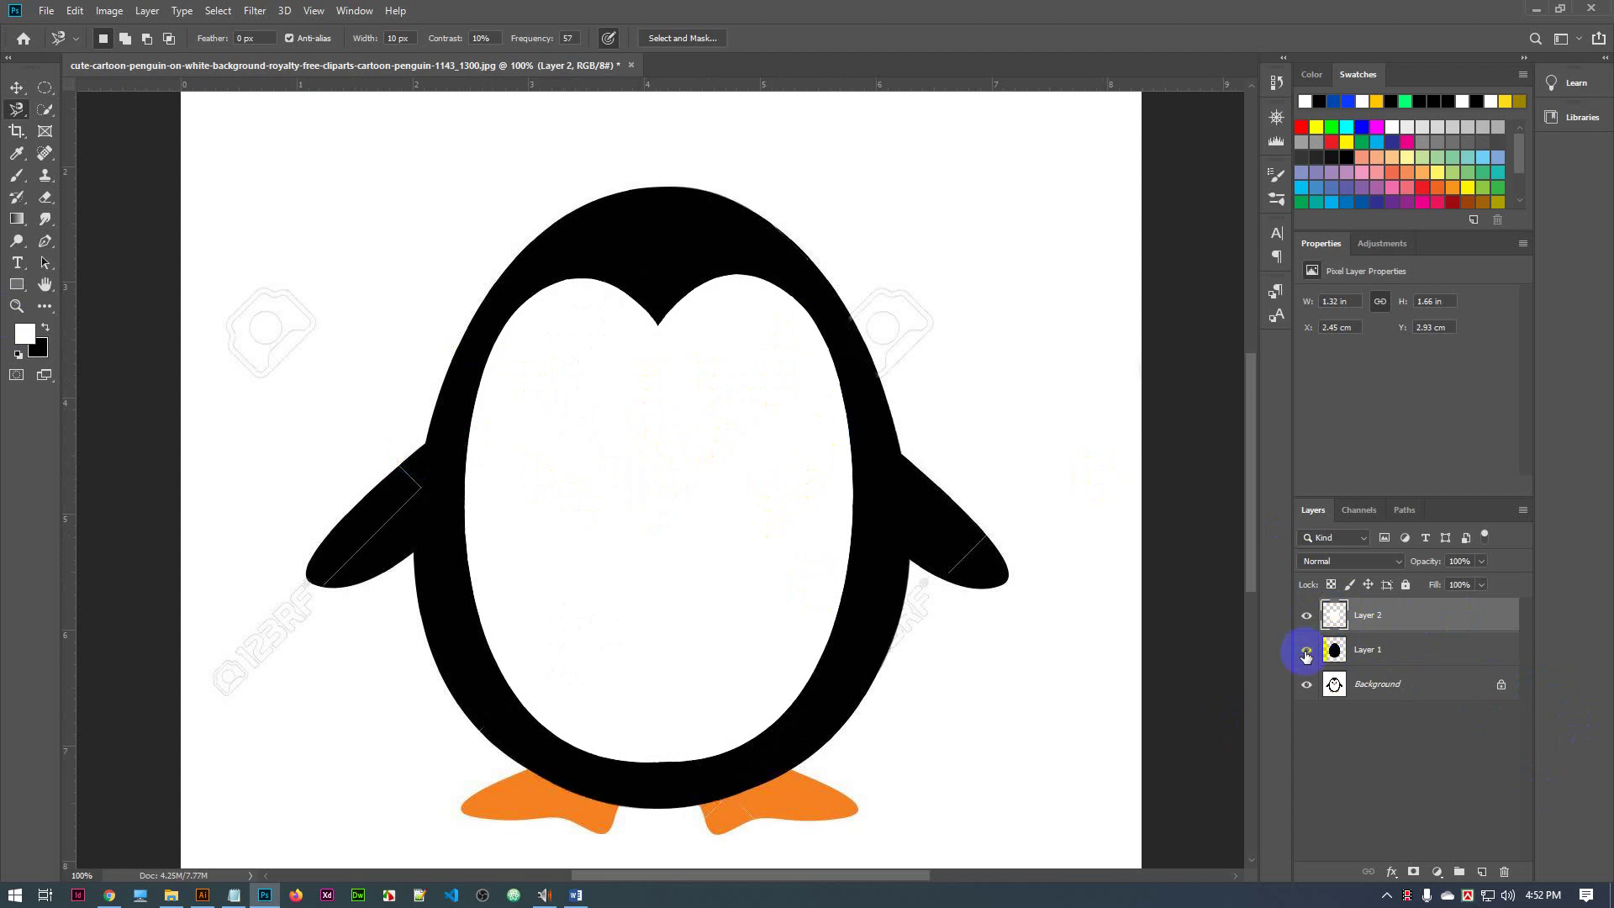
click(1306, 655)
click(1305, 655)
click(1305, 655)
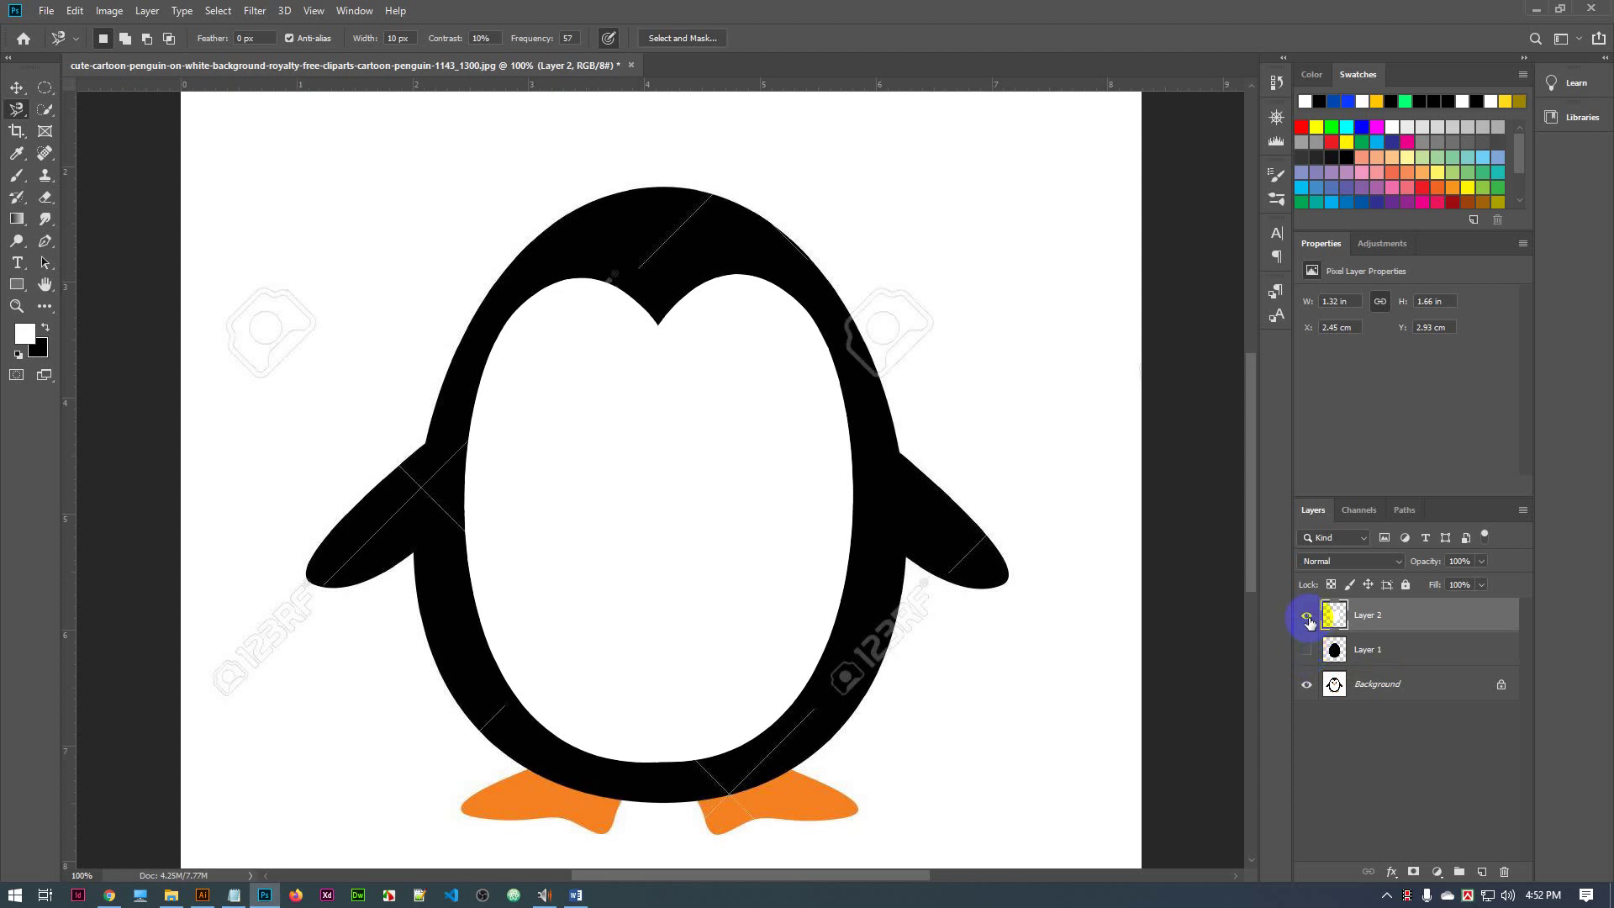
click(1308, 617)
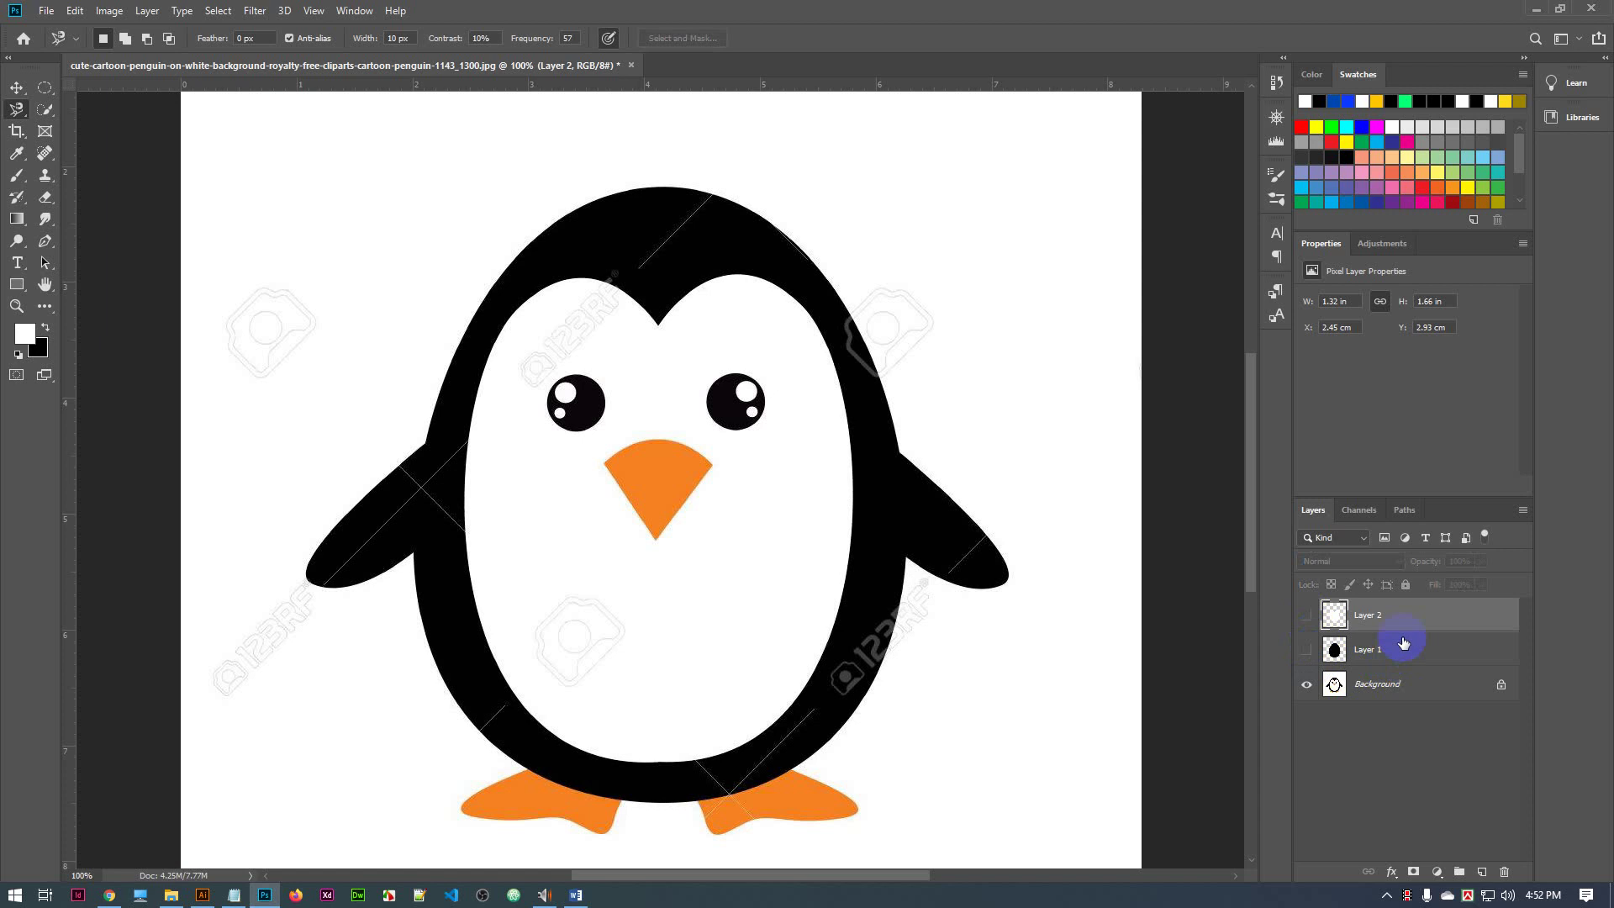
click(736, 229)
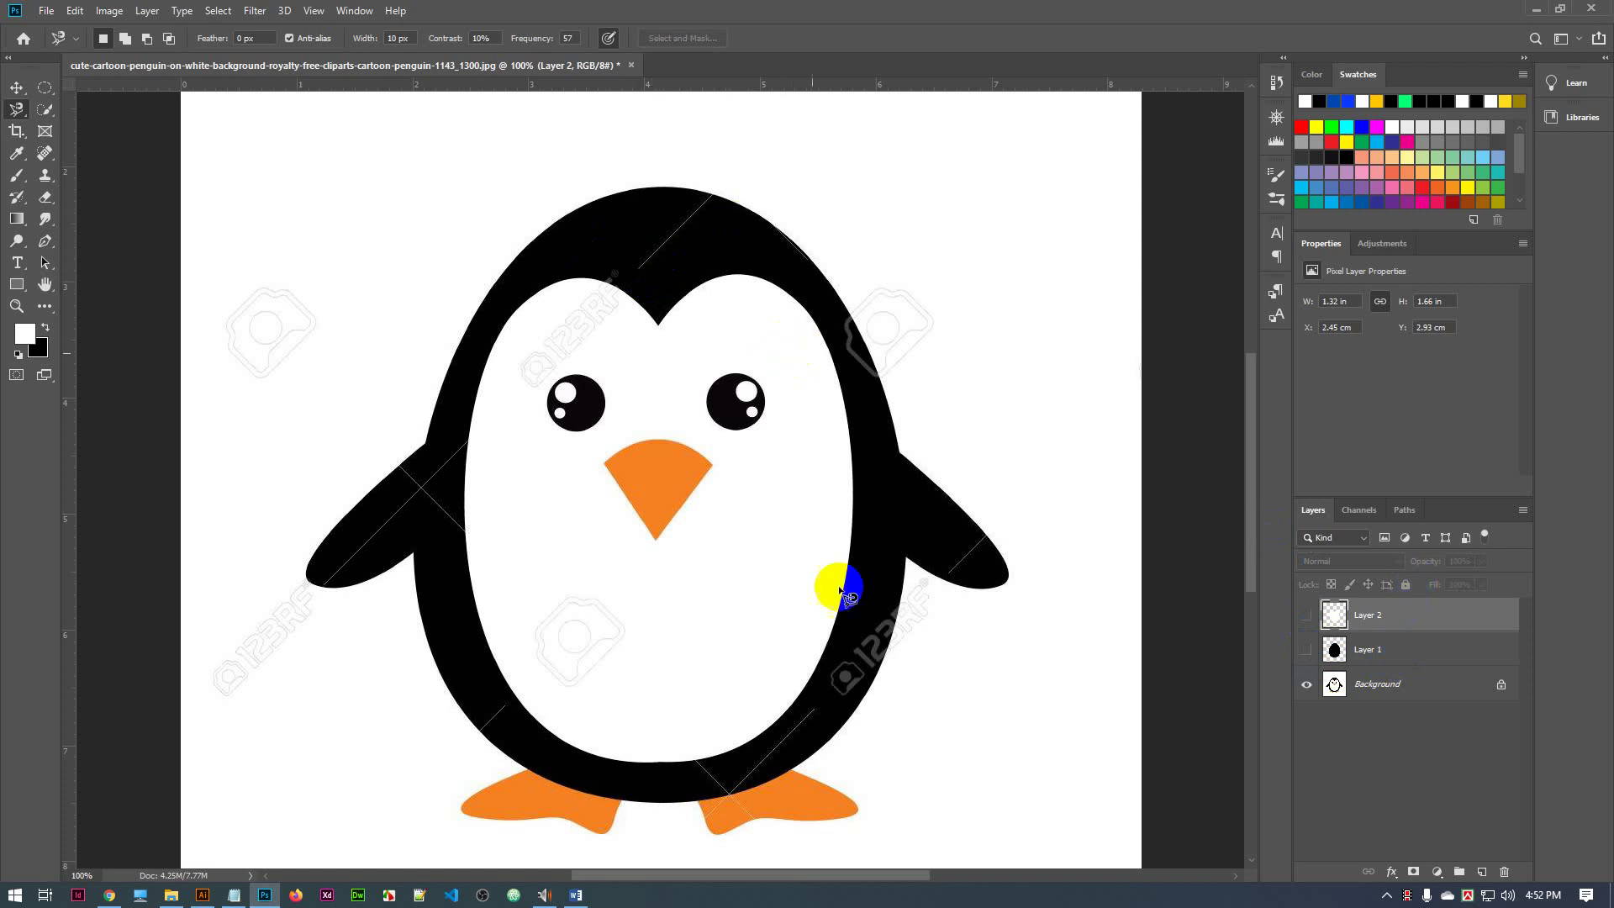
click(807, 675)
click(563, 415)
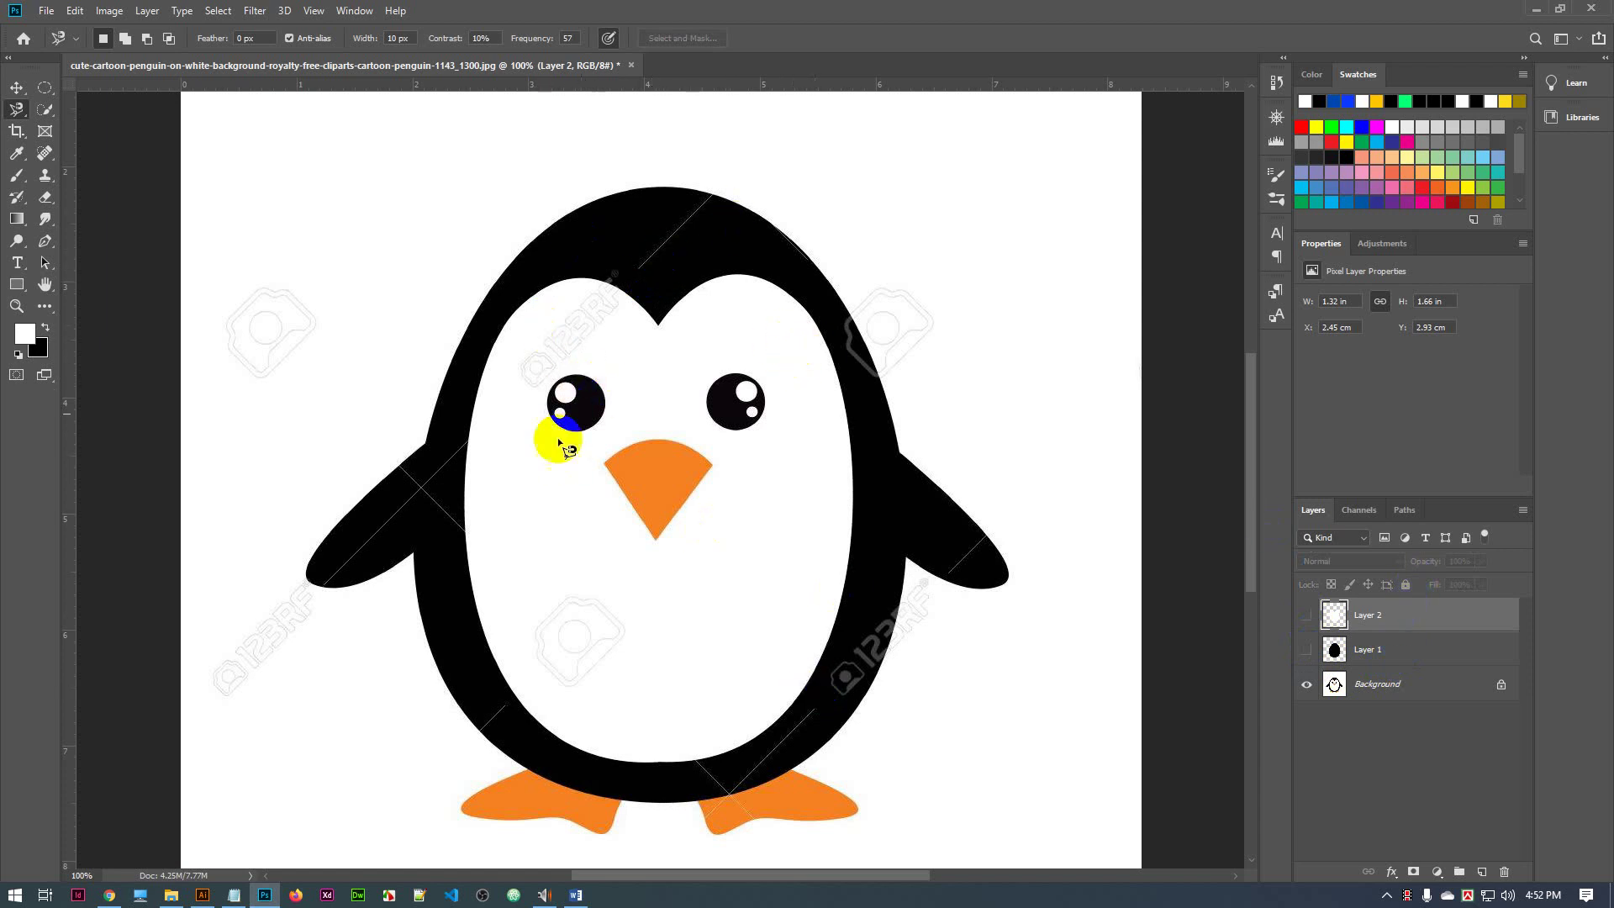
click(563, 399)
click(566, 418)
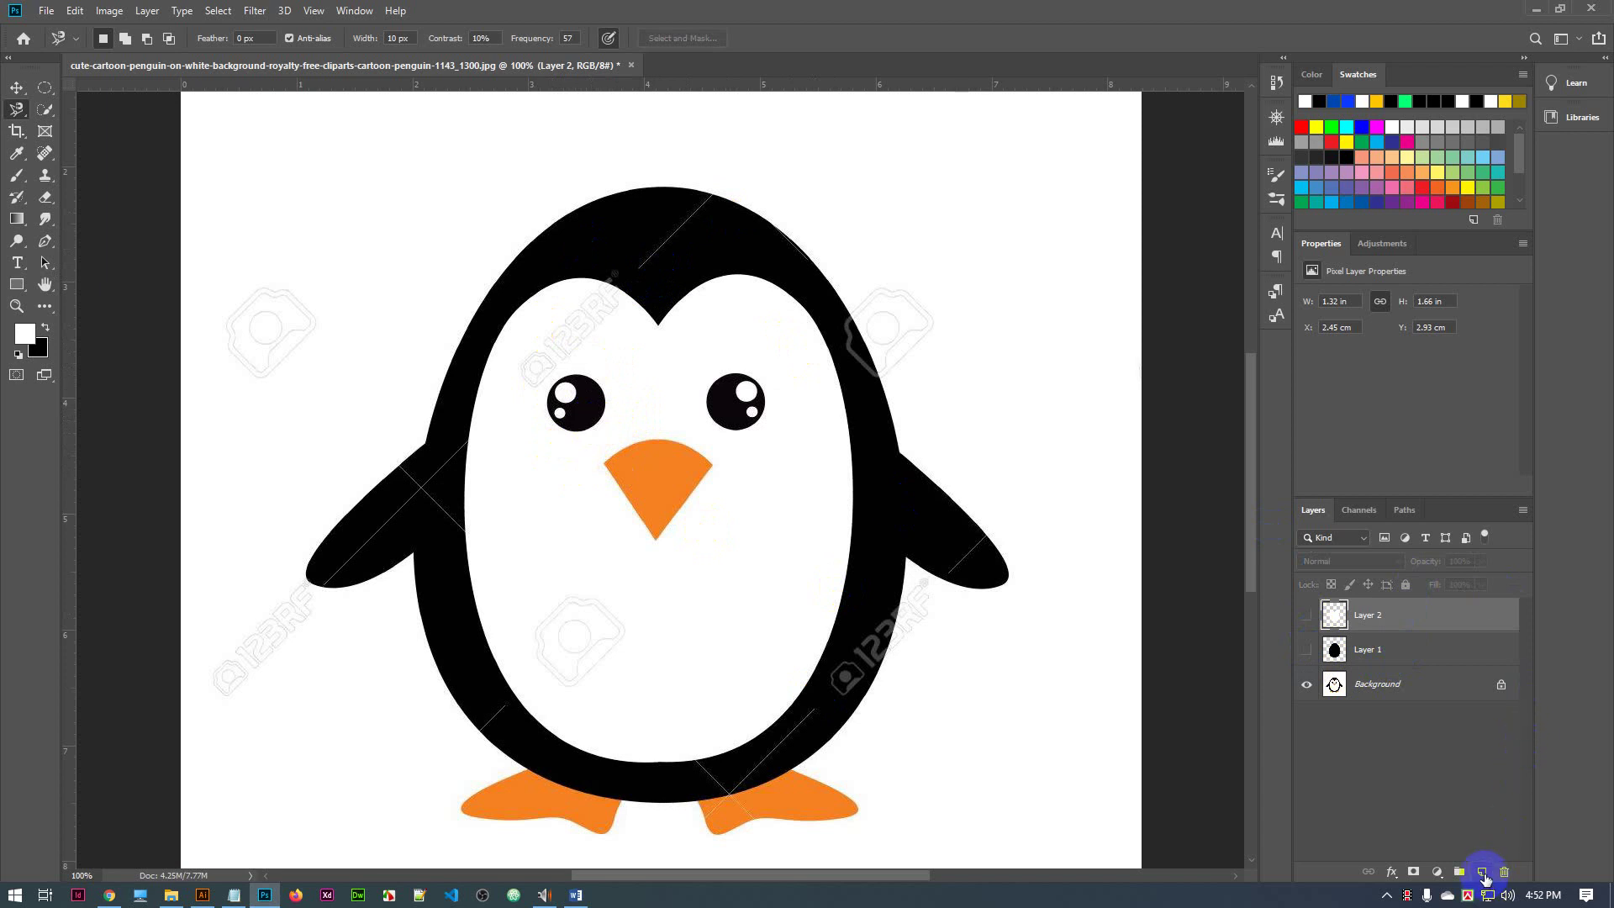
Add a new layer above Layer 2 and draw a circular Elliptical Marquee selection about 0.21 in wide around the penguin's left eye
click(1482, 874)
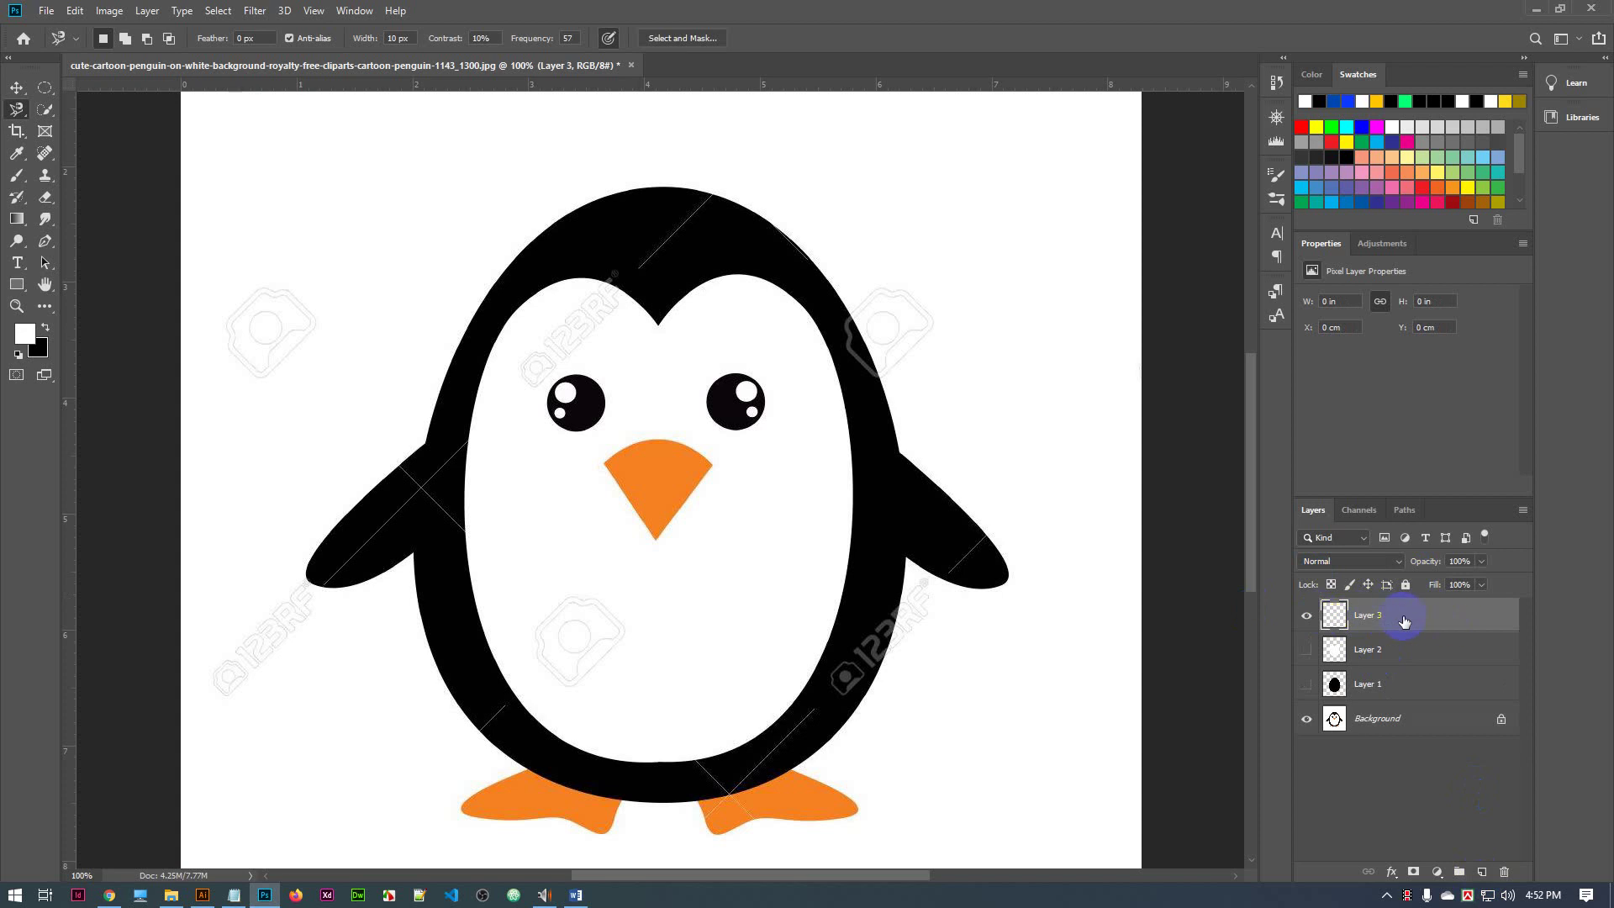
click(46, 89)
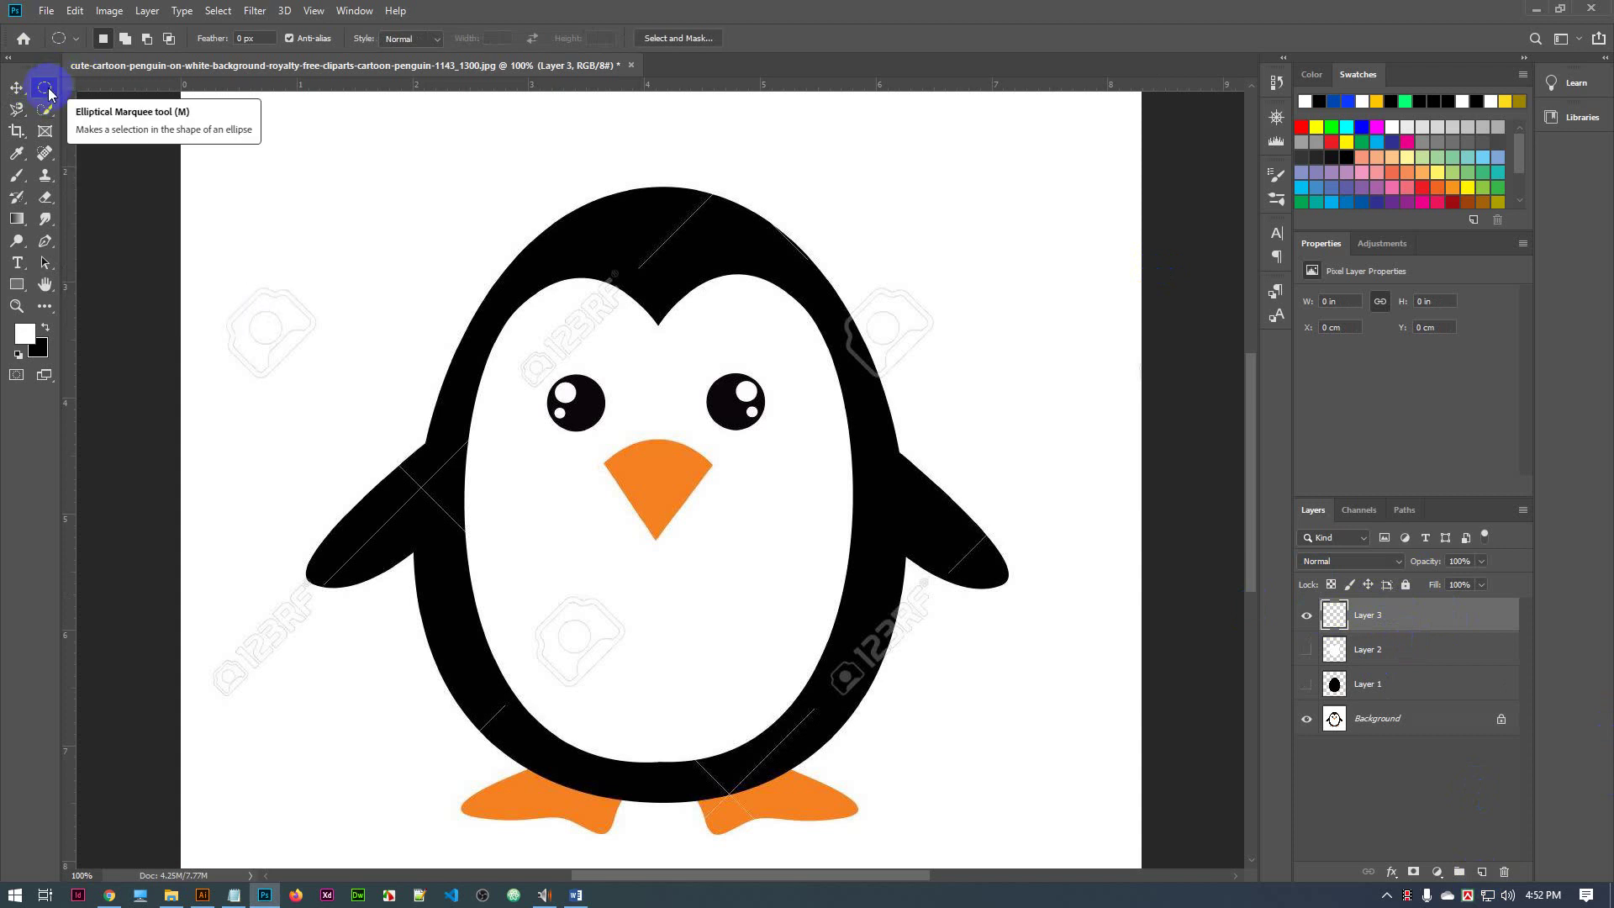
click(575, 402)
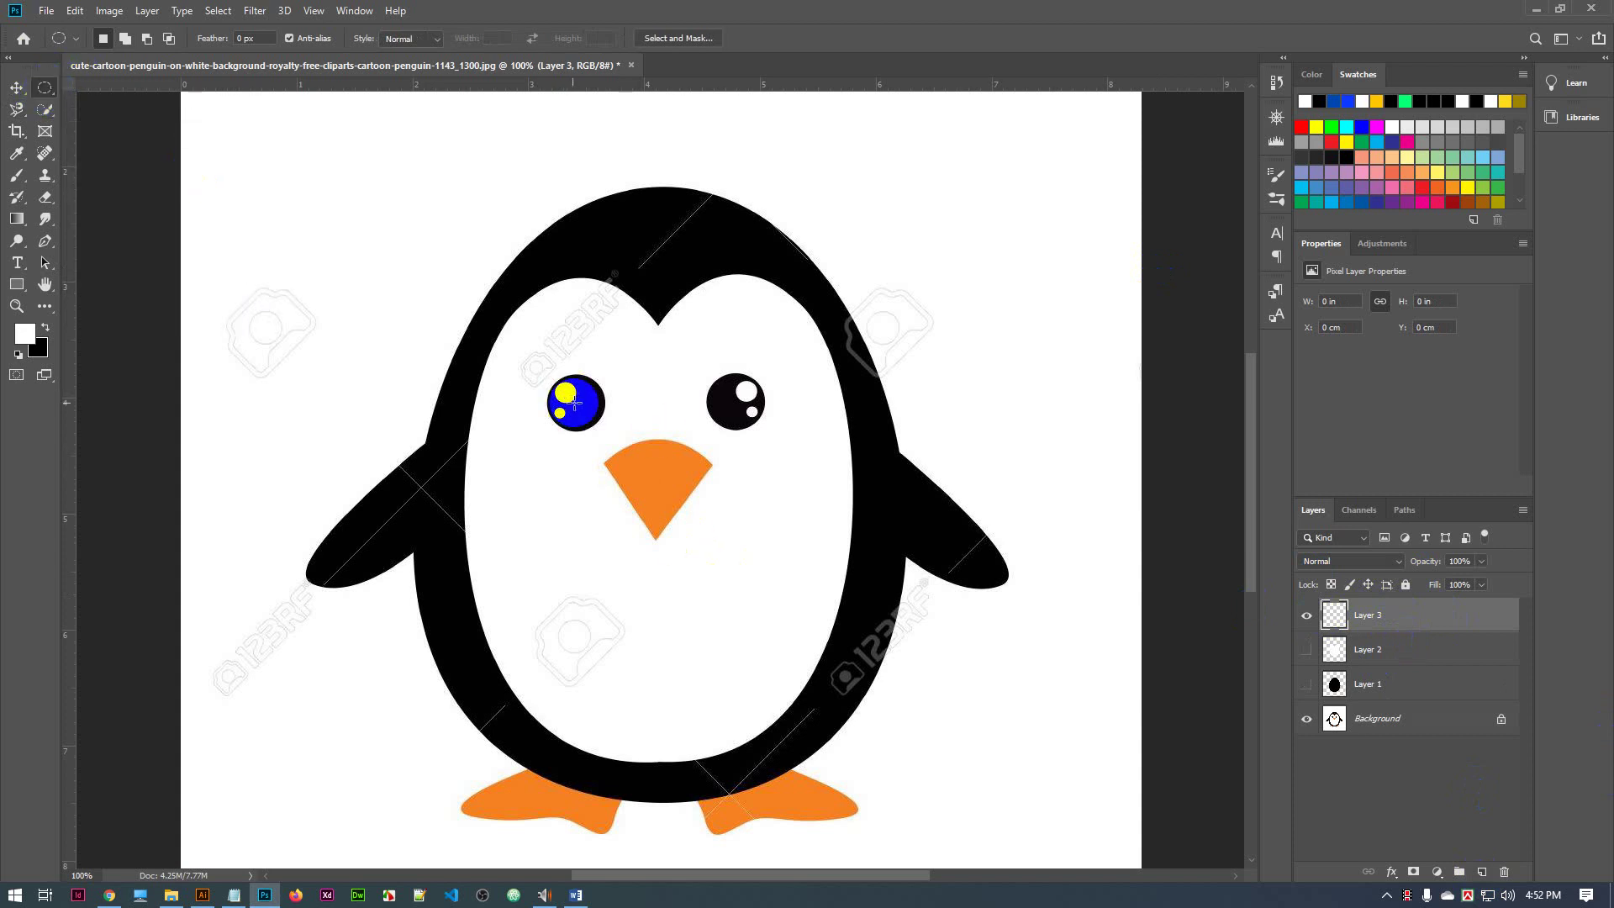
drag(577, 404, 609, 429)
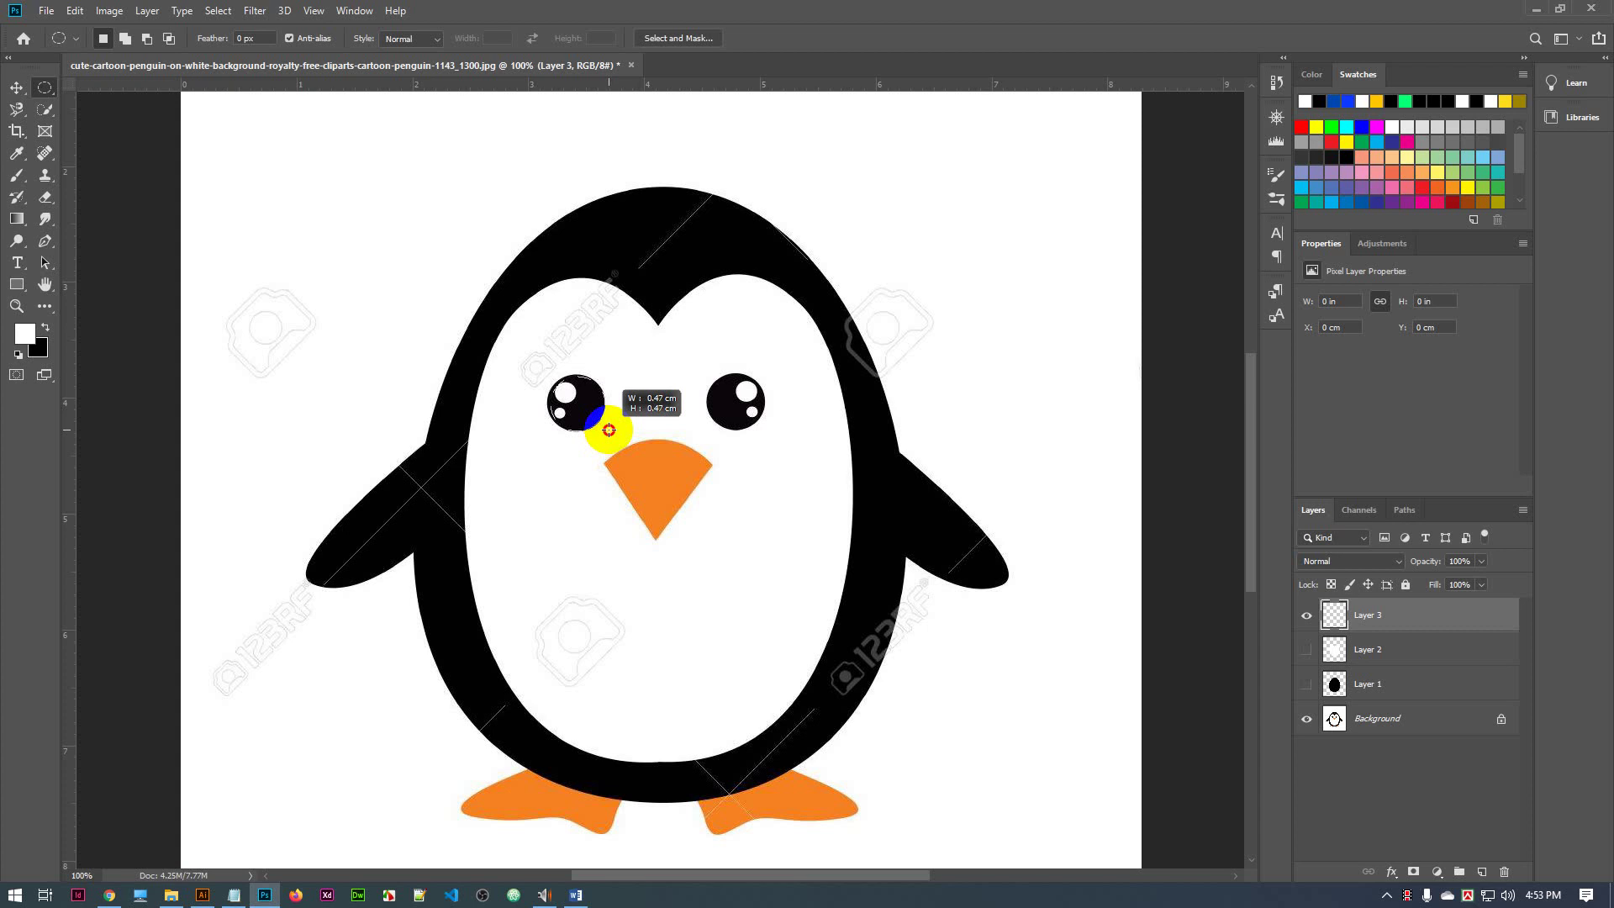
mouse_move(609, 429)
mouse_down()
mouse_move(581, 407)
mouse_move(589, 430)
mouse_move(609, 430)
mouse_up()
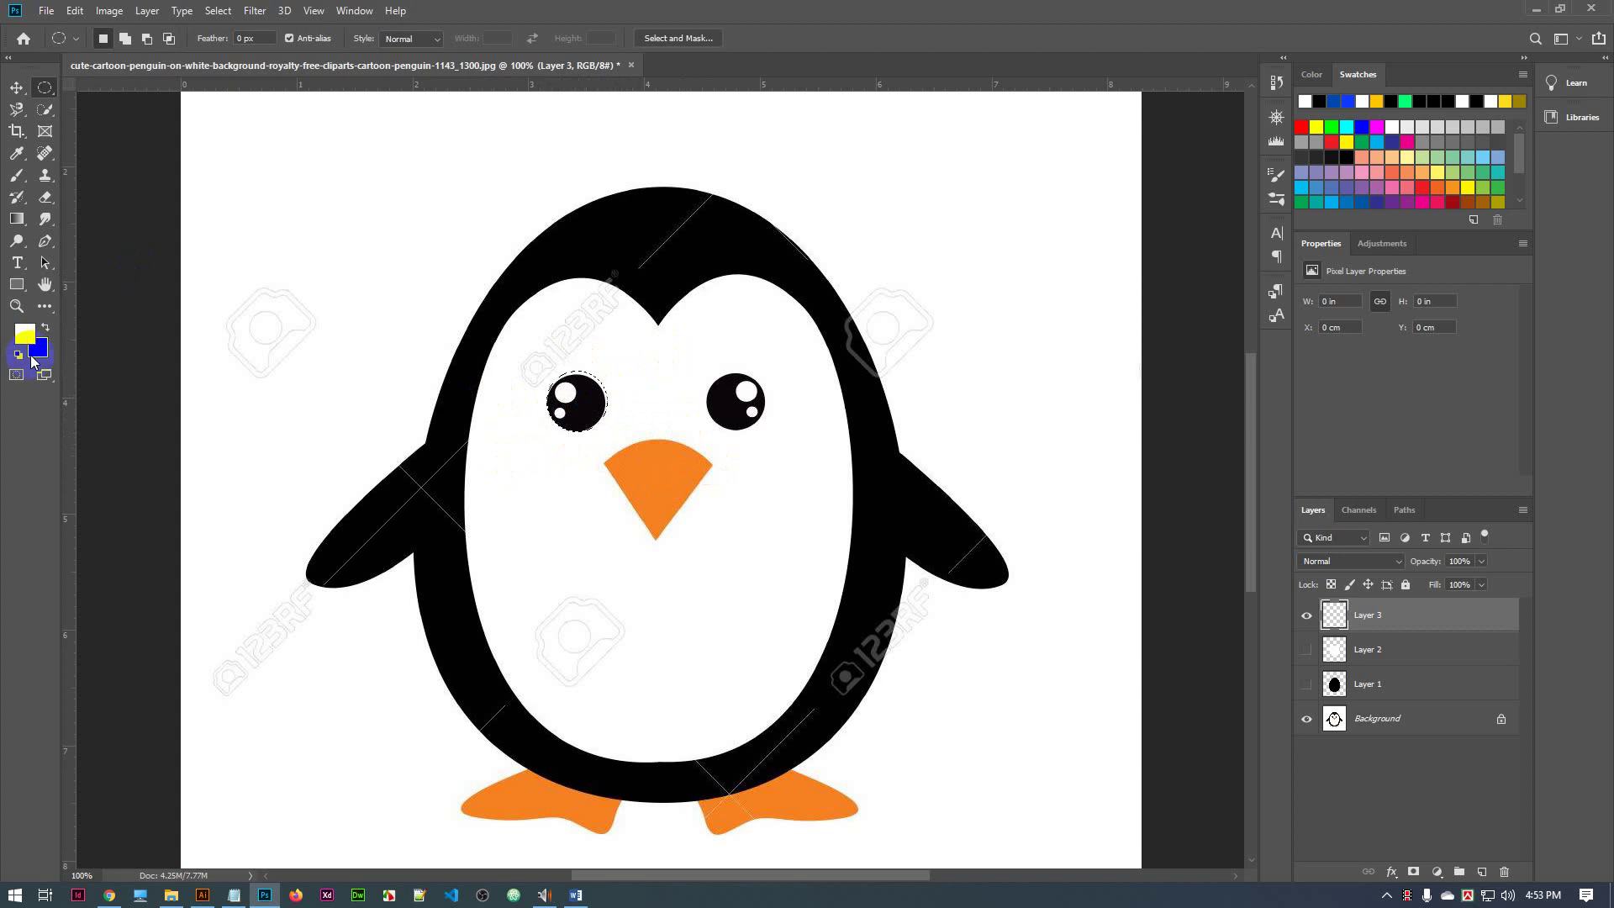
Fill the left eye circle on Layer 3 with near-black #0c060a sampled from the reference eye, and clear the selection
click(19, 354)
click(25, 334)
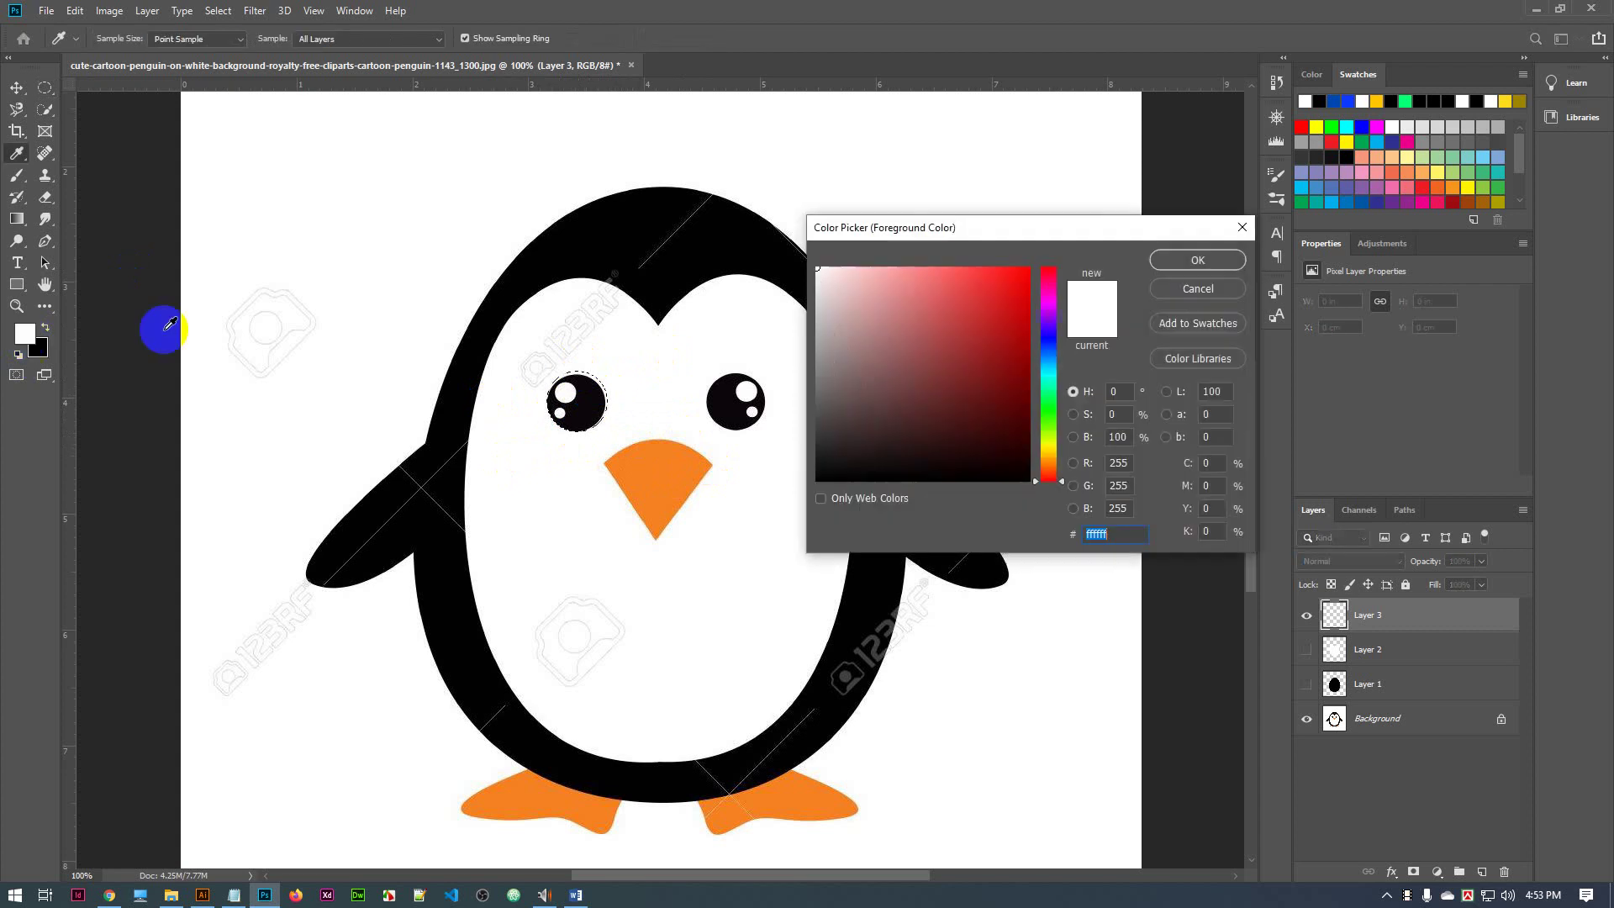
click(592, 391)
click(1201, 260)
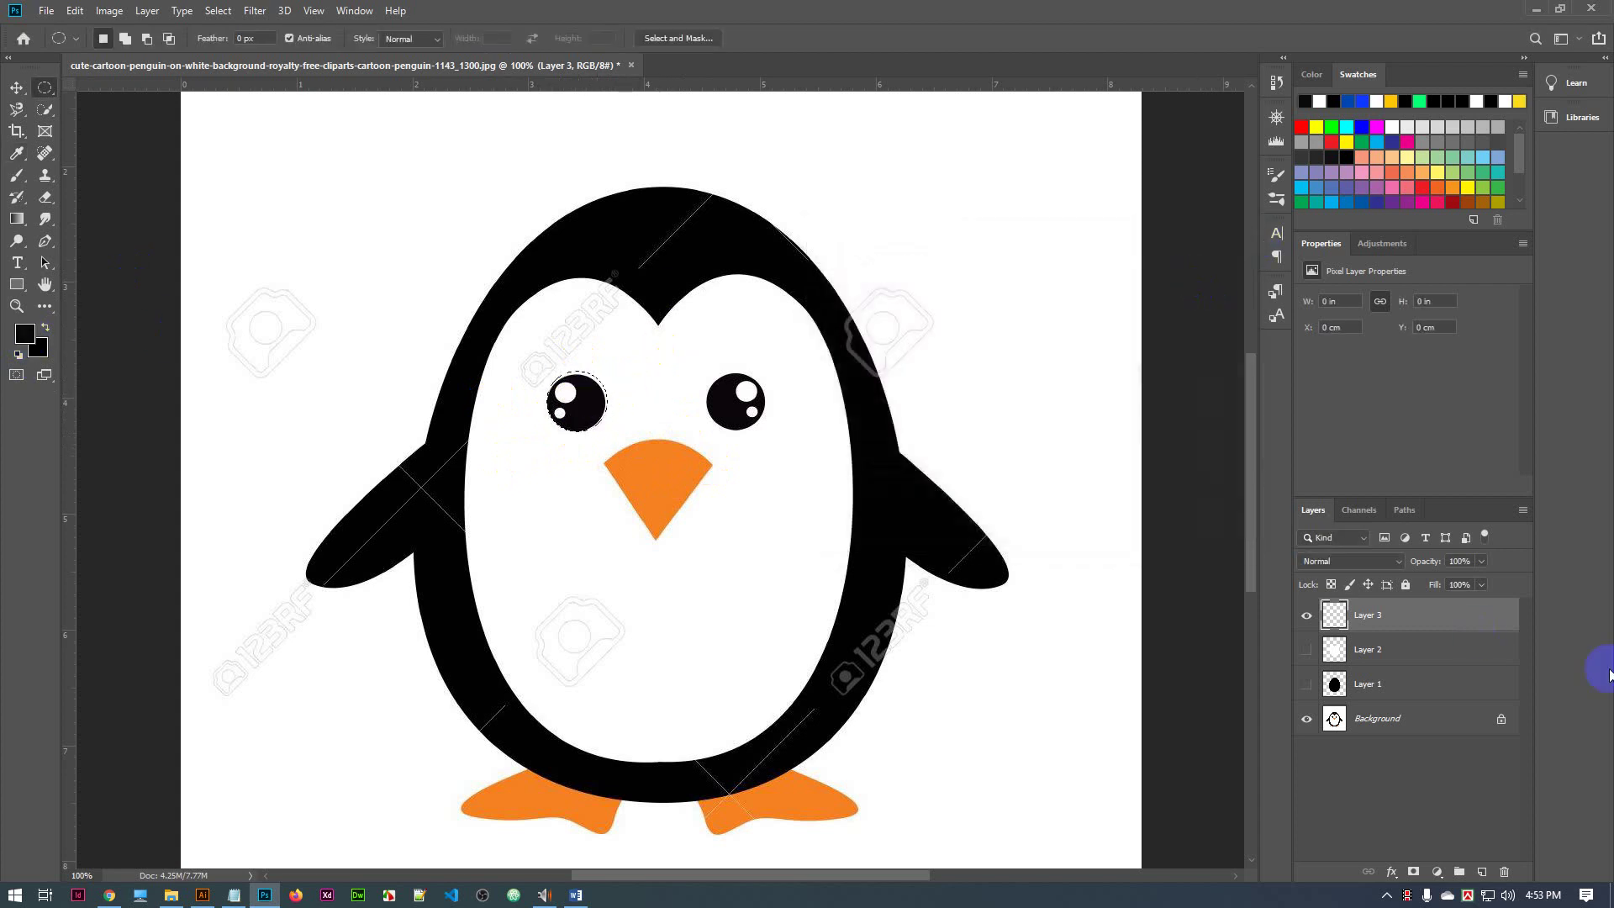
click(1467, 620)
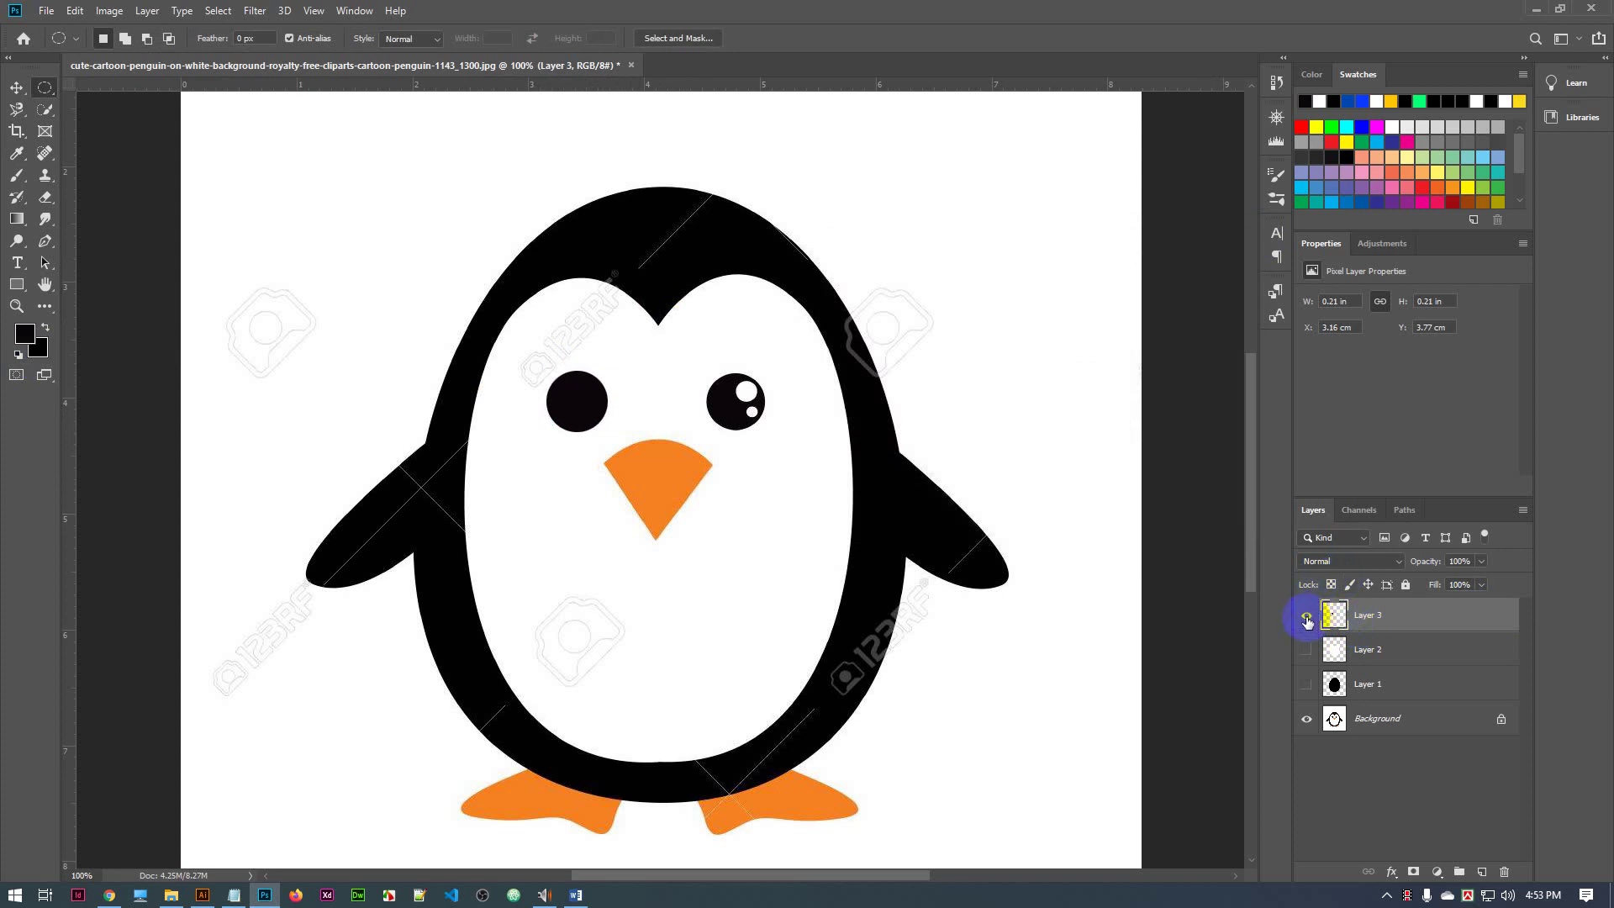
Hide Layer 3, add a new layer, and draw a circular selection about 0.07 in wide around the left eye's larger highlight
click(1307, 619)
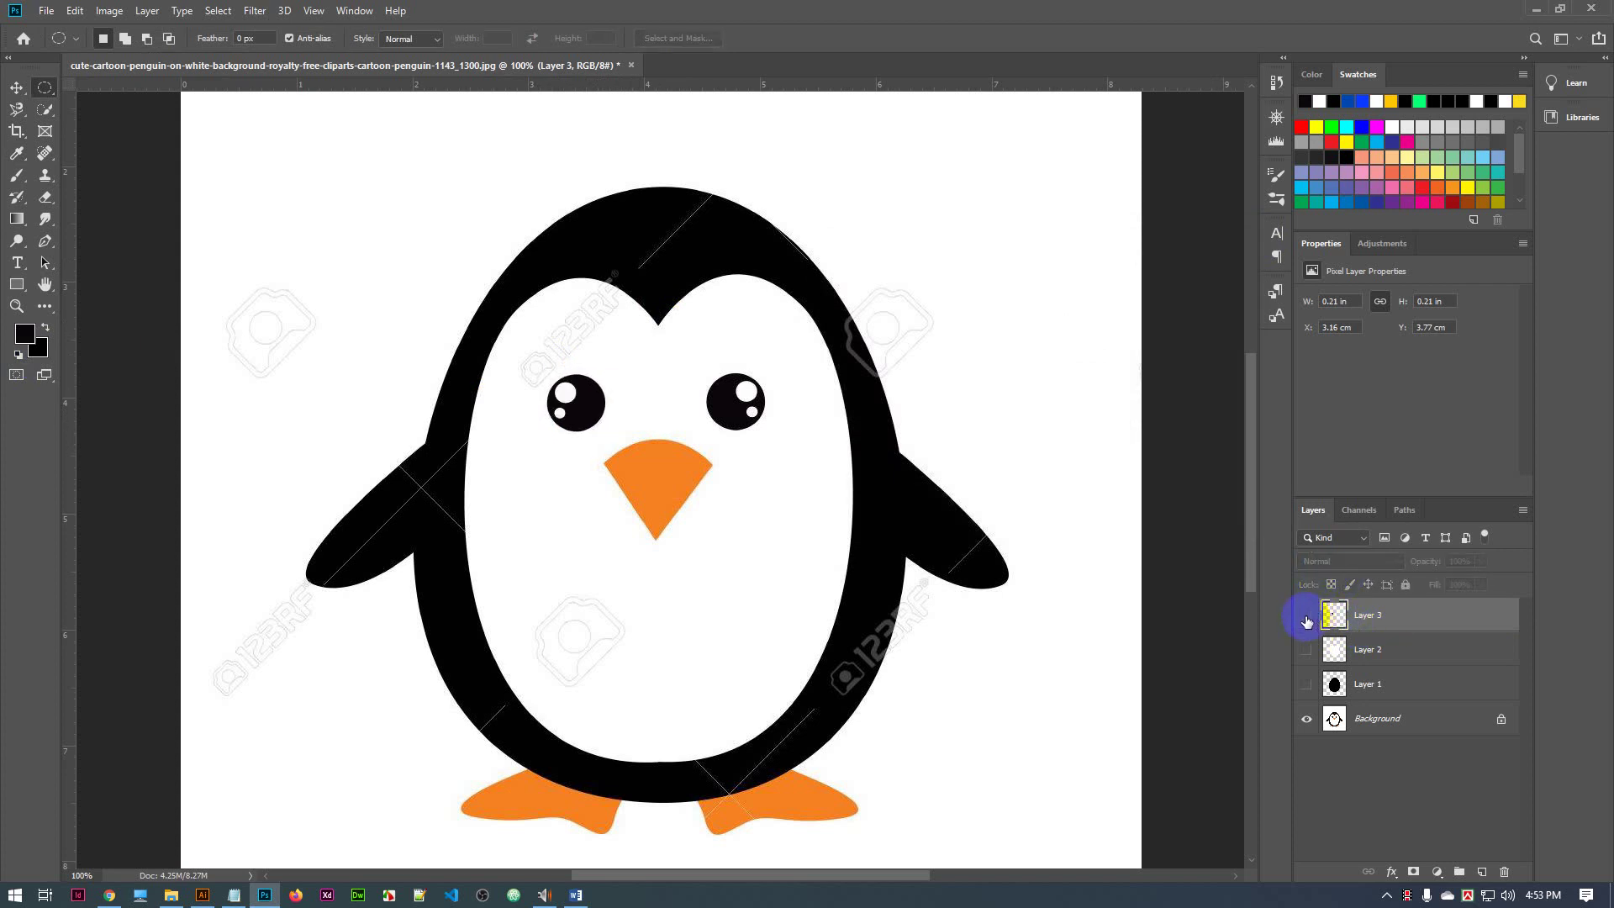
drag(565, 393, 583, 393)
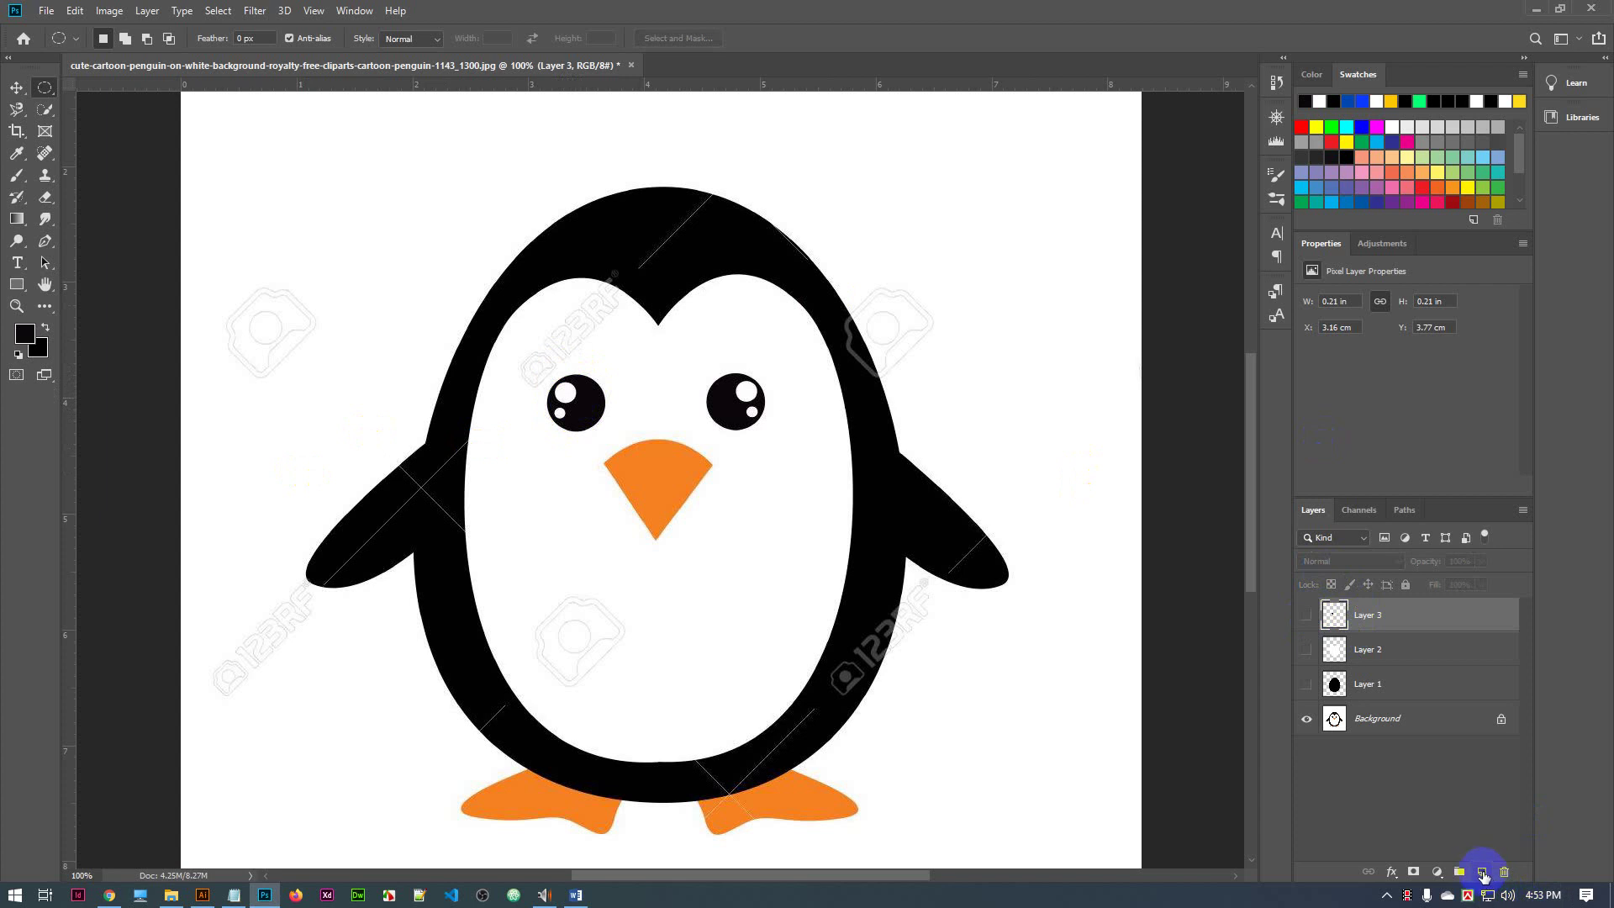
click(1483, 874)
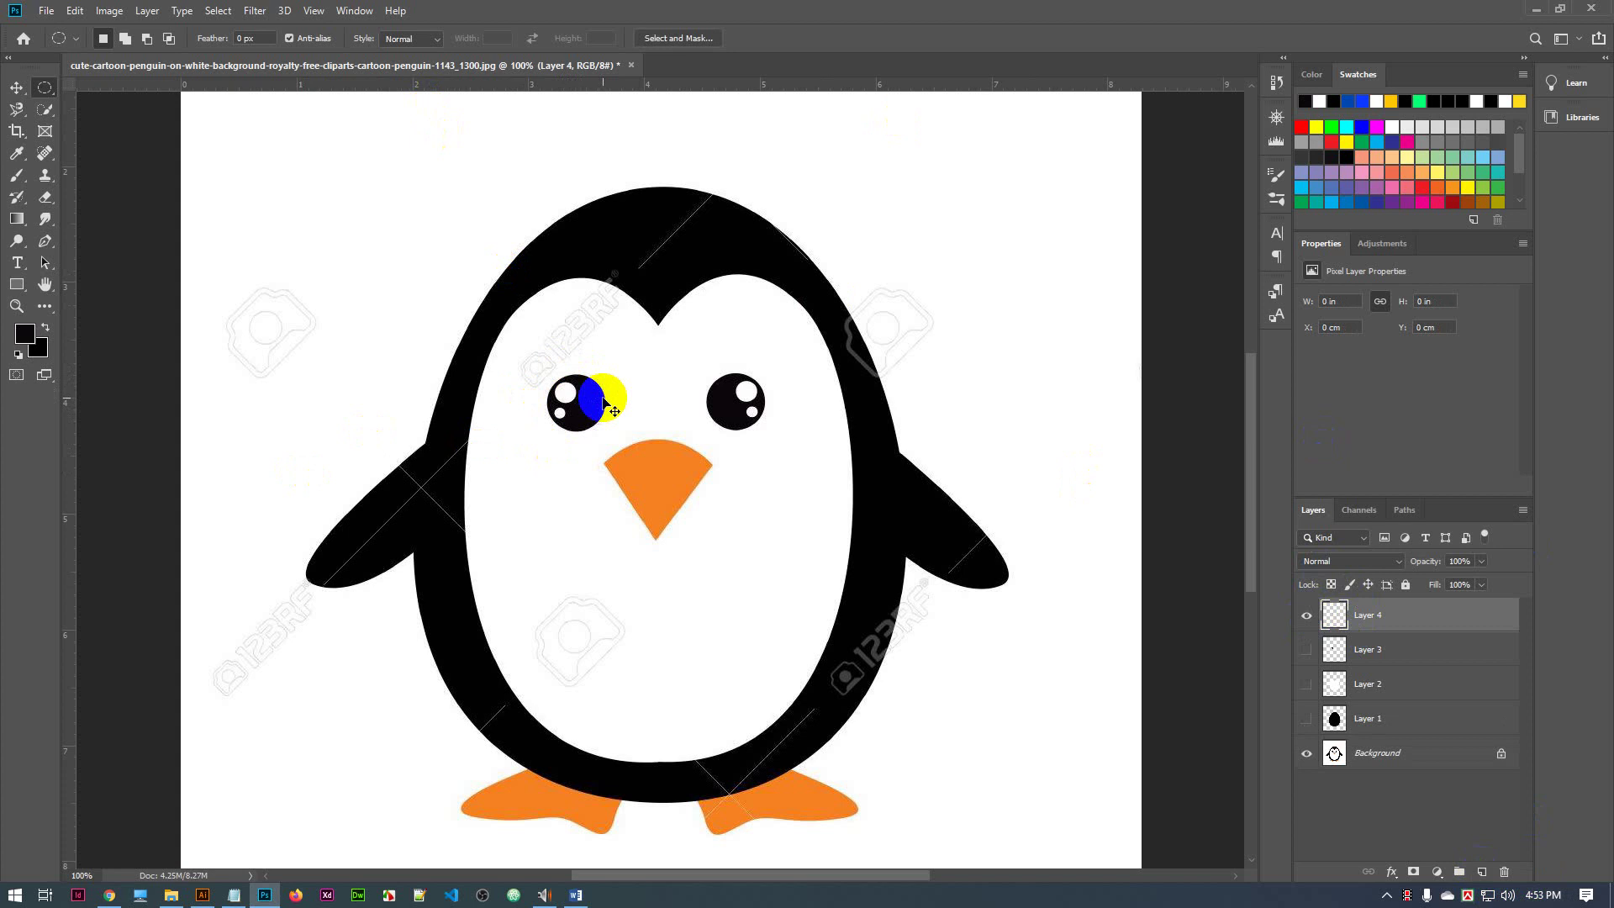
key(ctrl+plus)
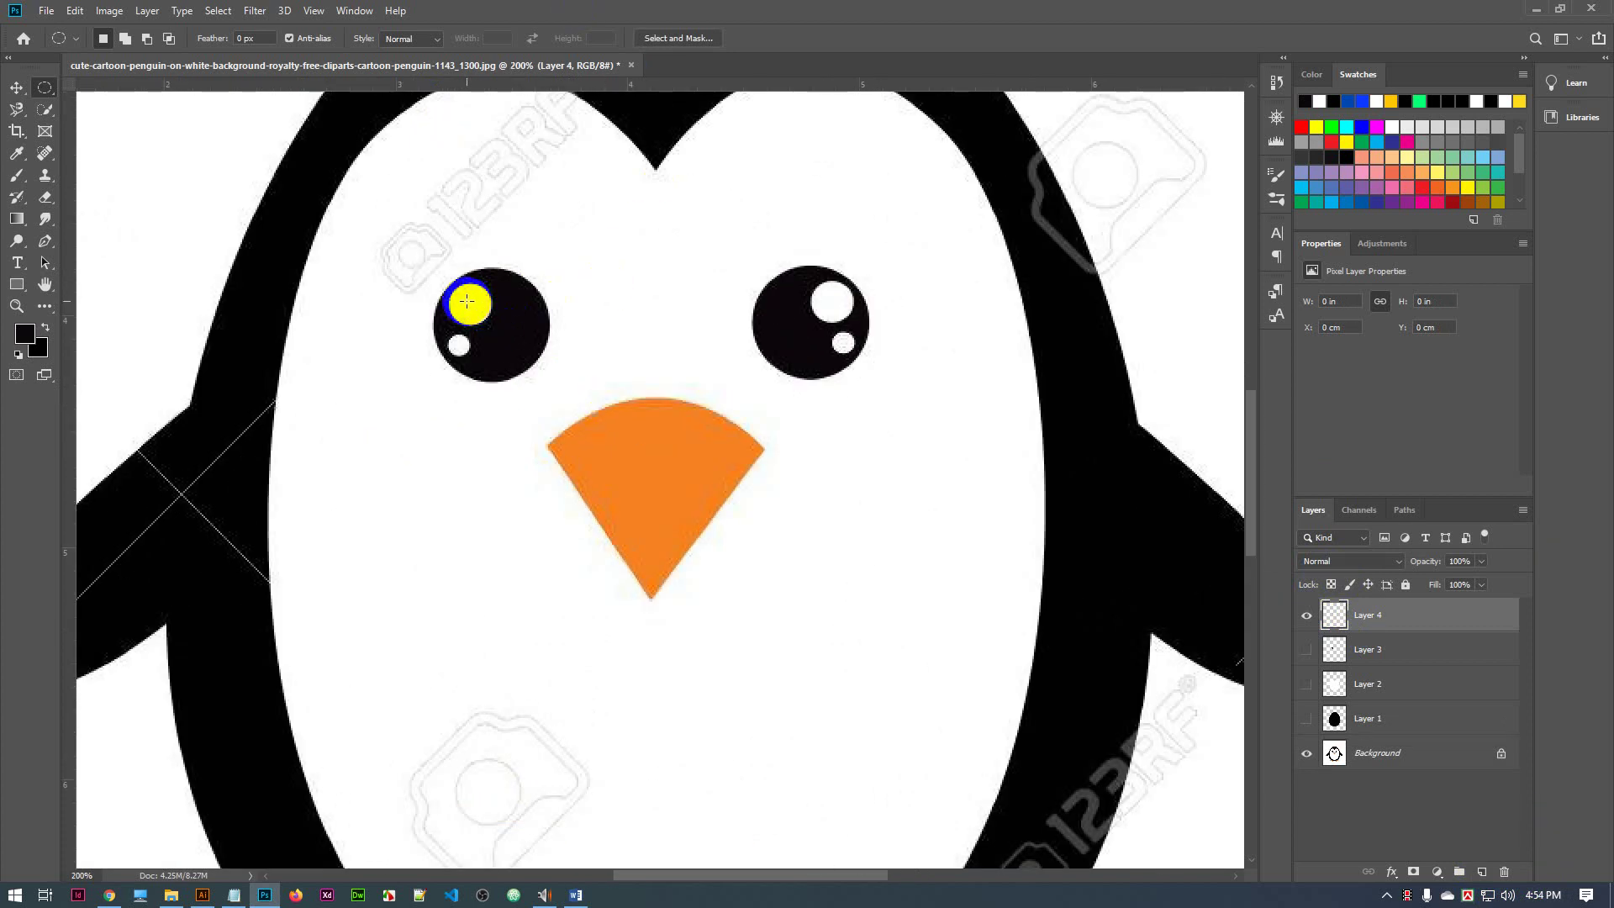
drag(467, 301, 497, 323)
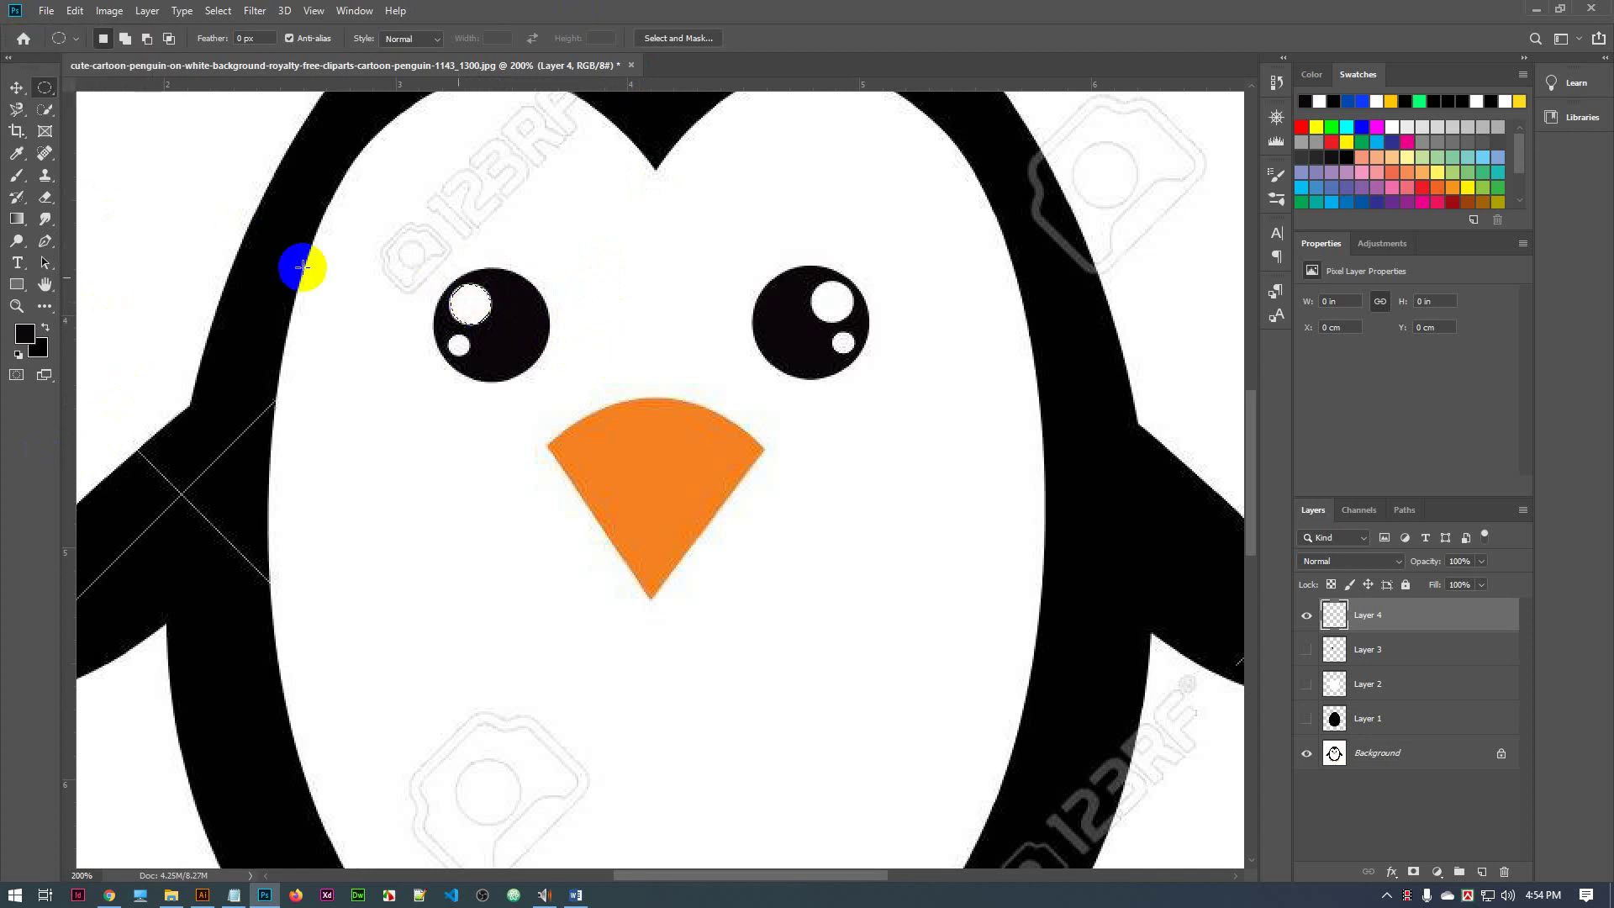
Fill the larger highlight selection on Layer 4 with white sampled from the reference highlight, and clear the selection
click(26, 336)
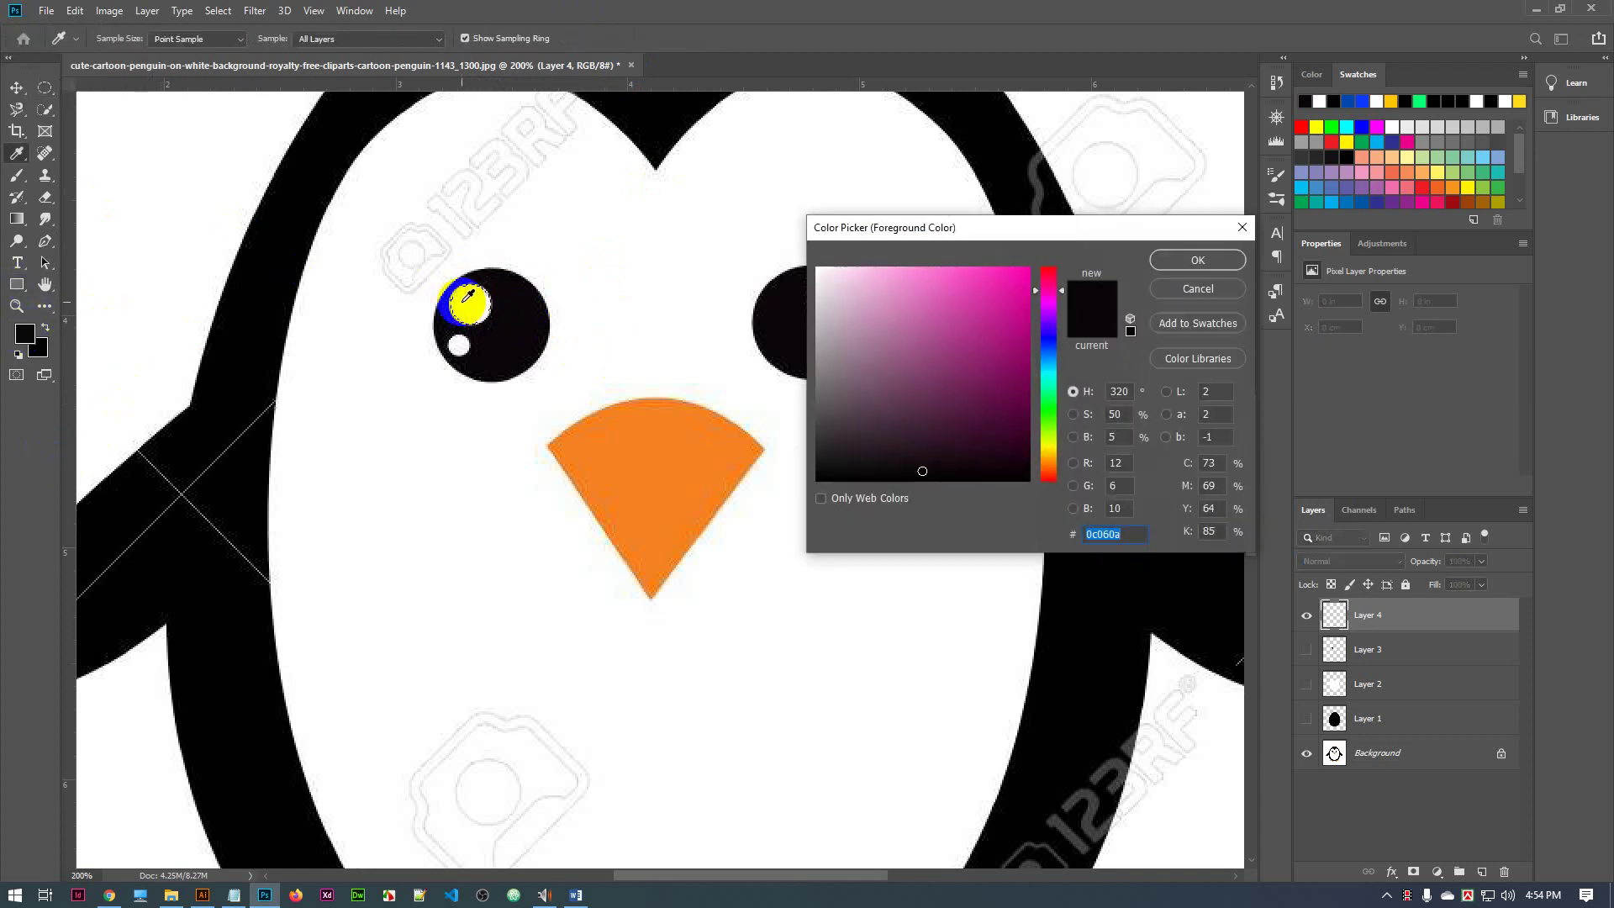
click(468, 315)
click(1199, 261)
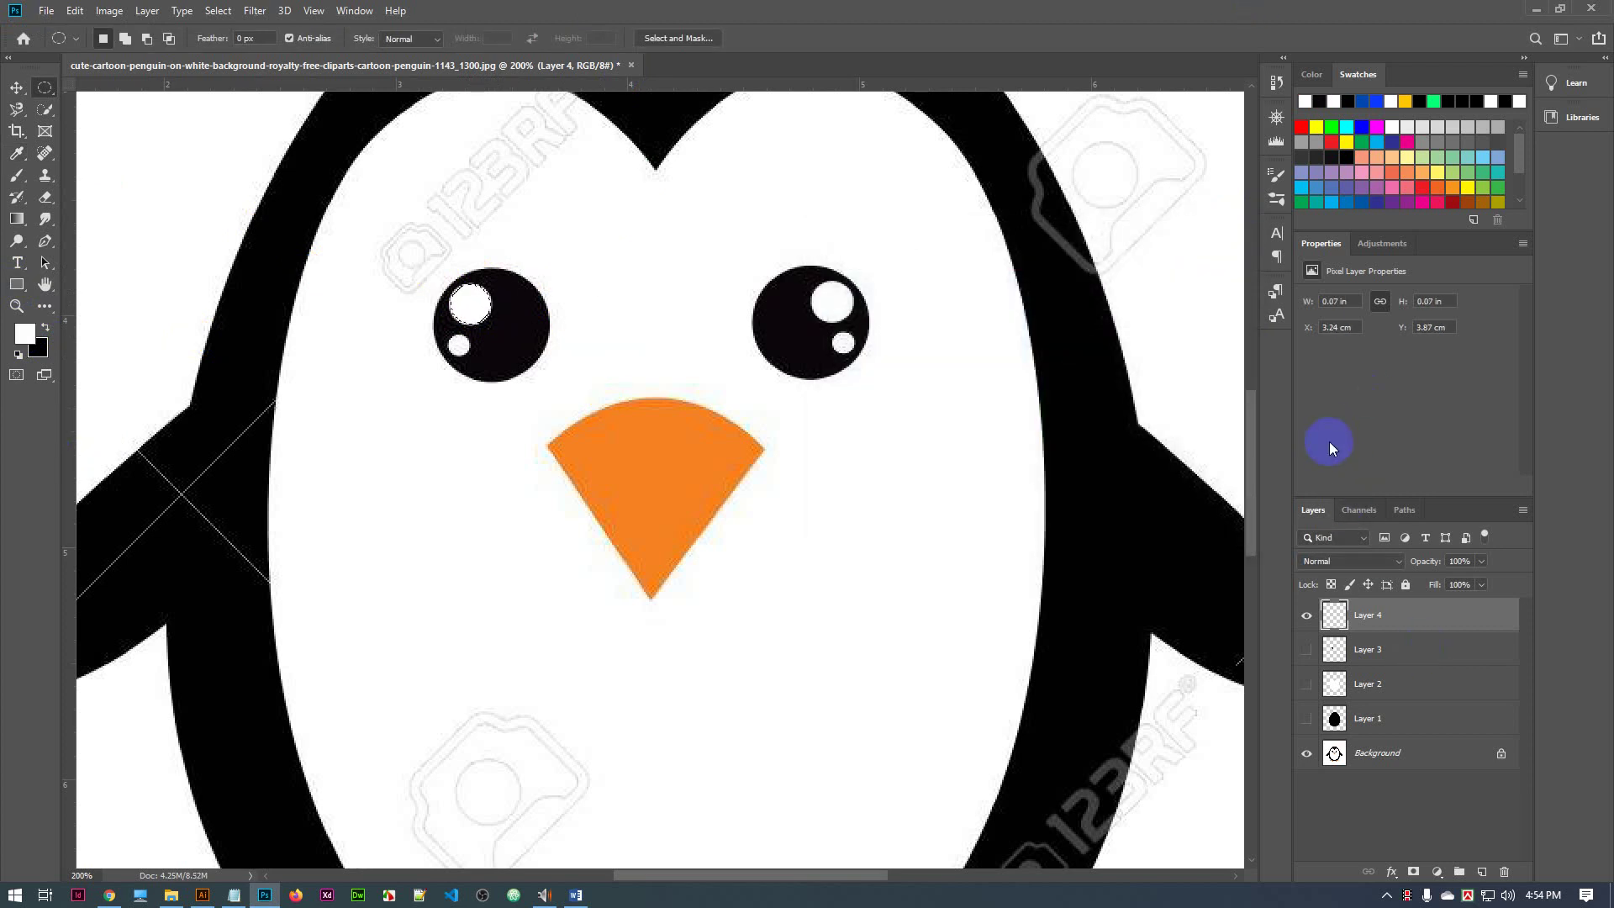
click(1192, 127)
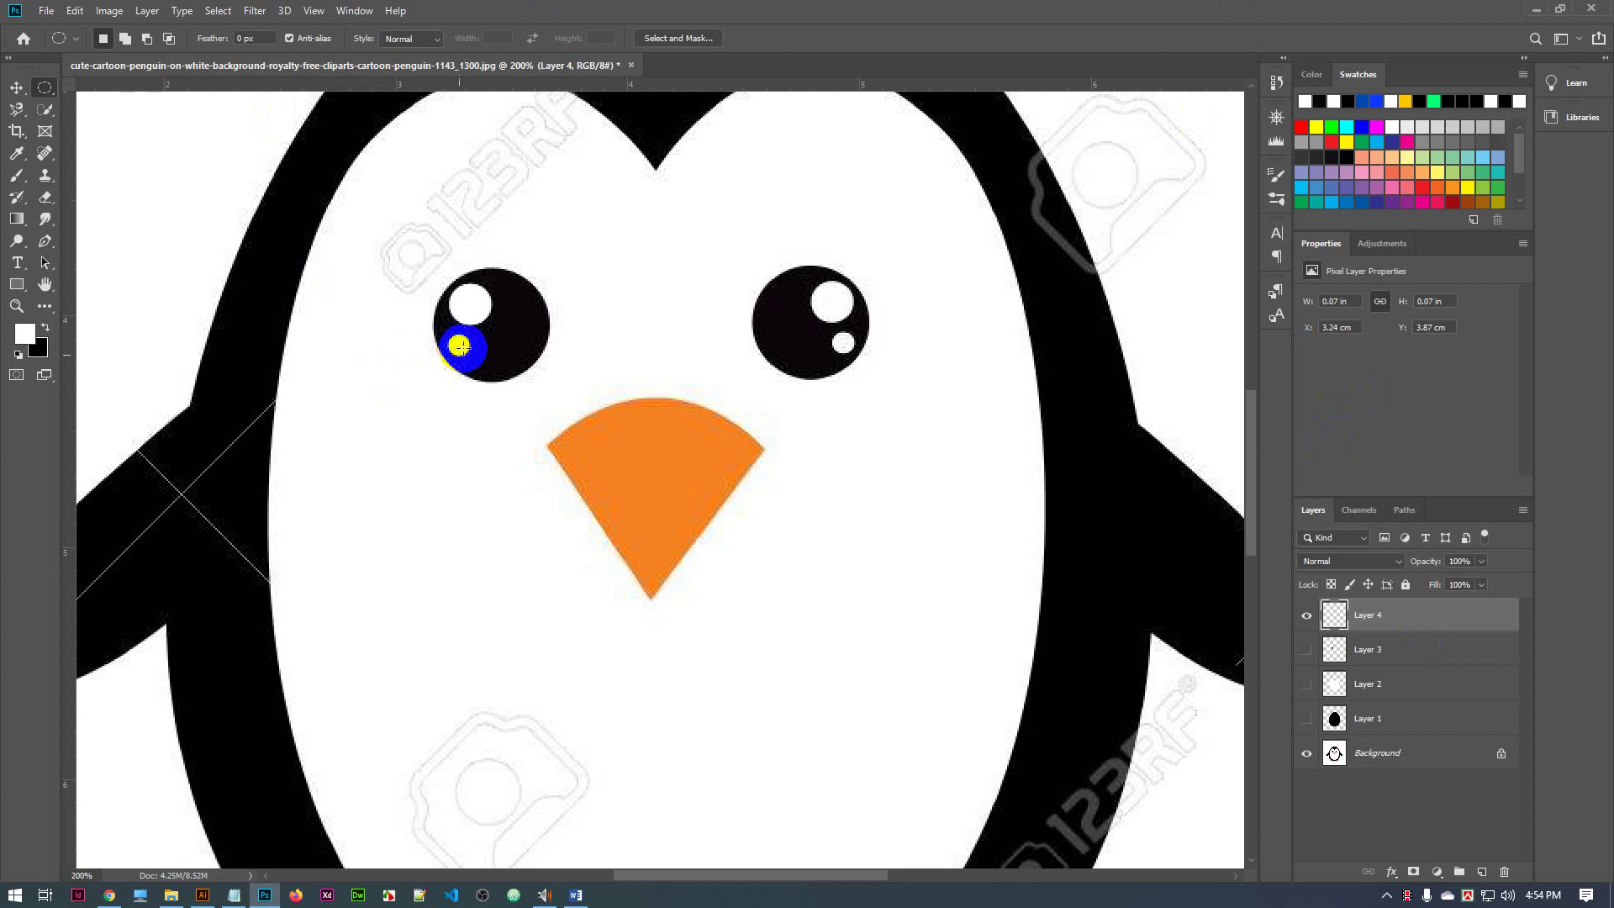
Hide Layer 4 and, on a new layer, fill a circular selection about 0.03 in wide over the left eye's smaller highlight with white
click(1307, 615)
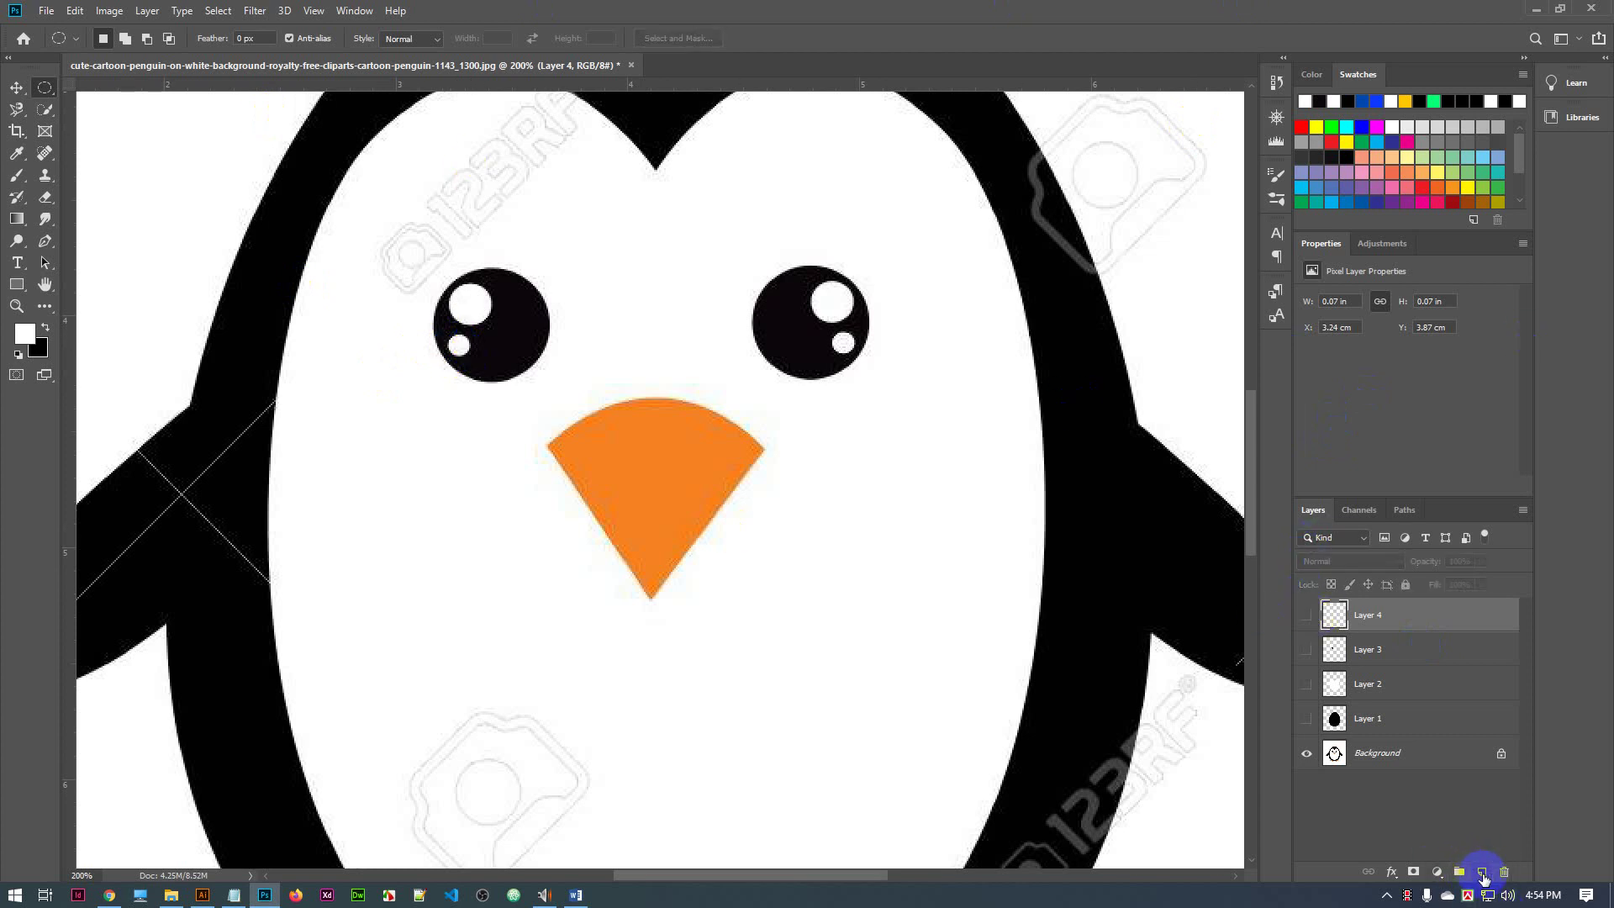
click(1483, 875)
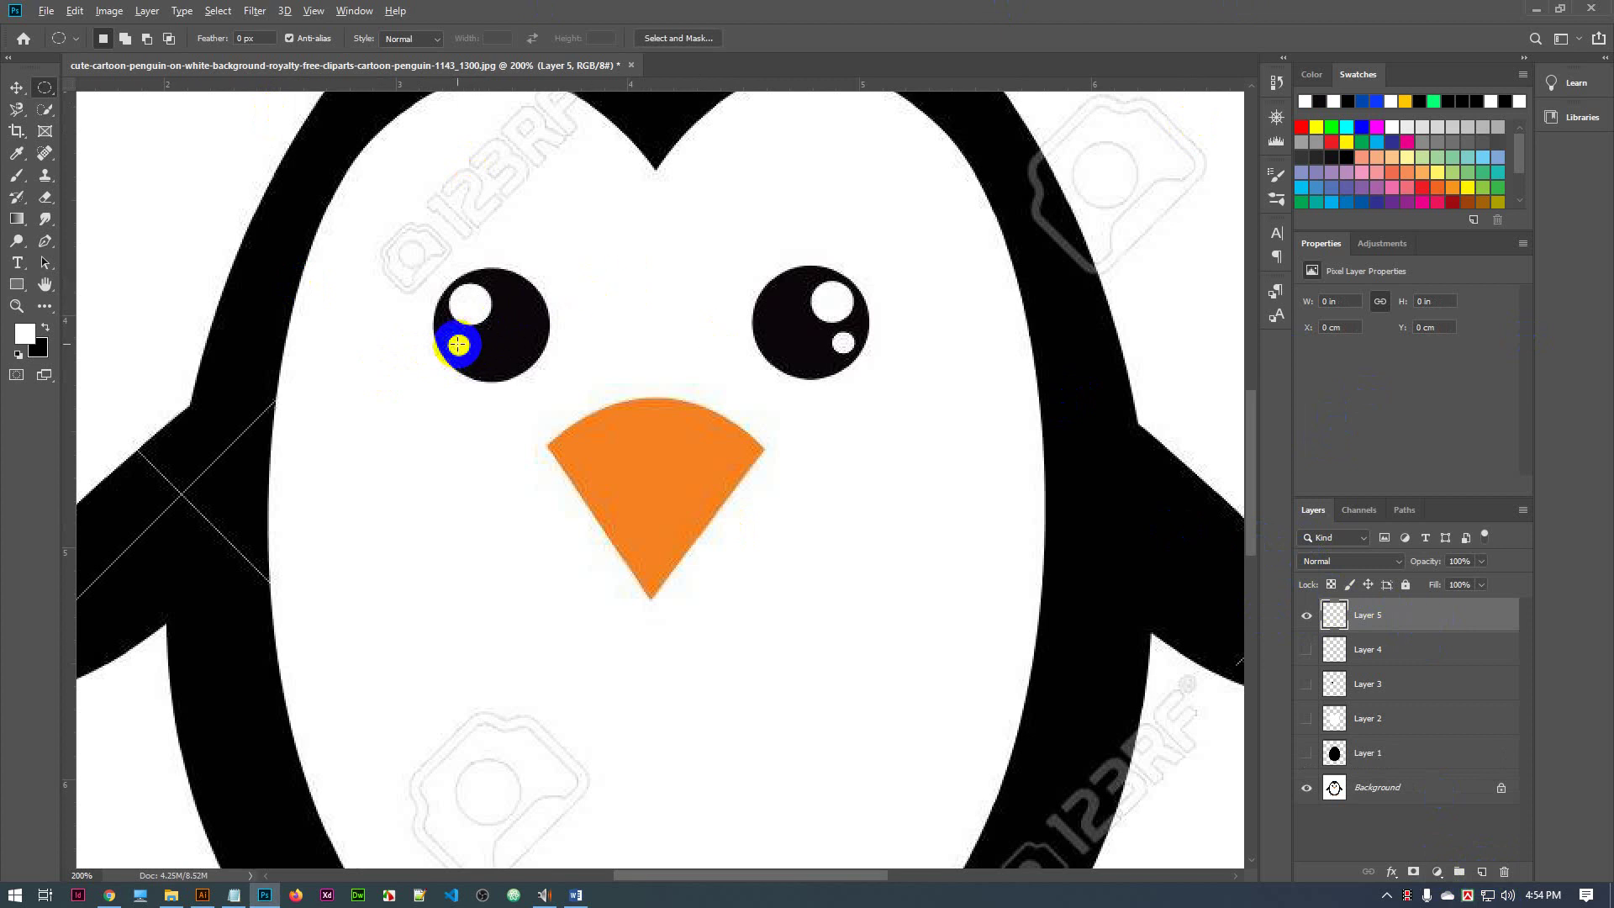
drag(458, 344, 478, 357)
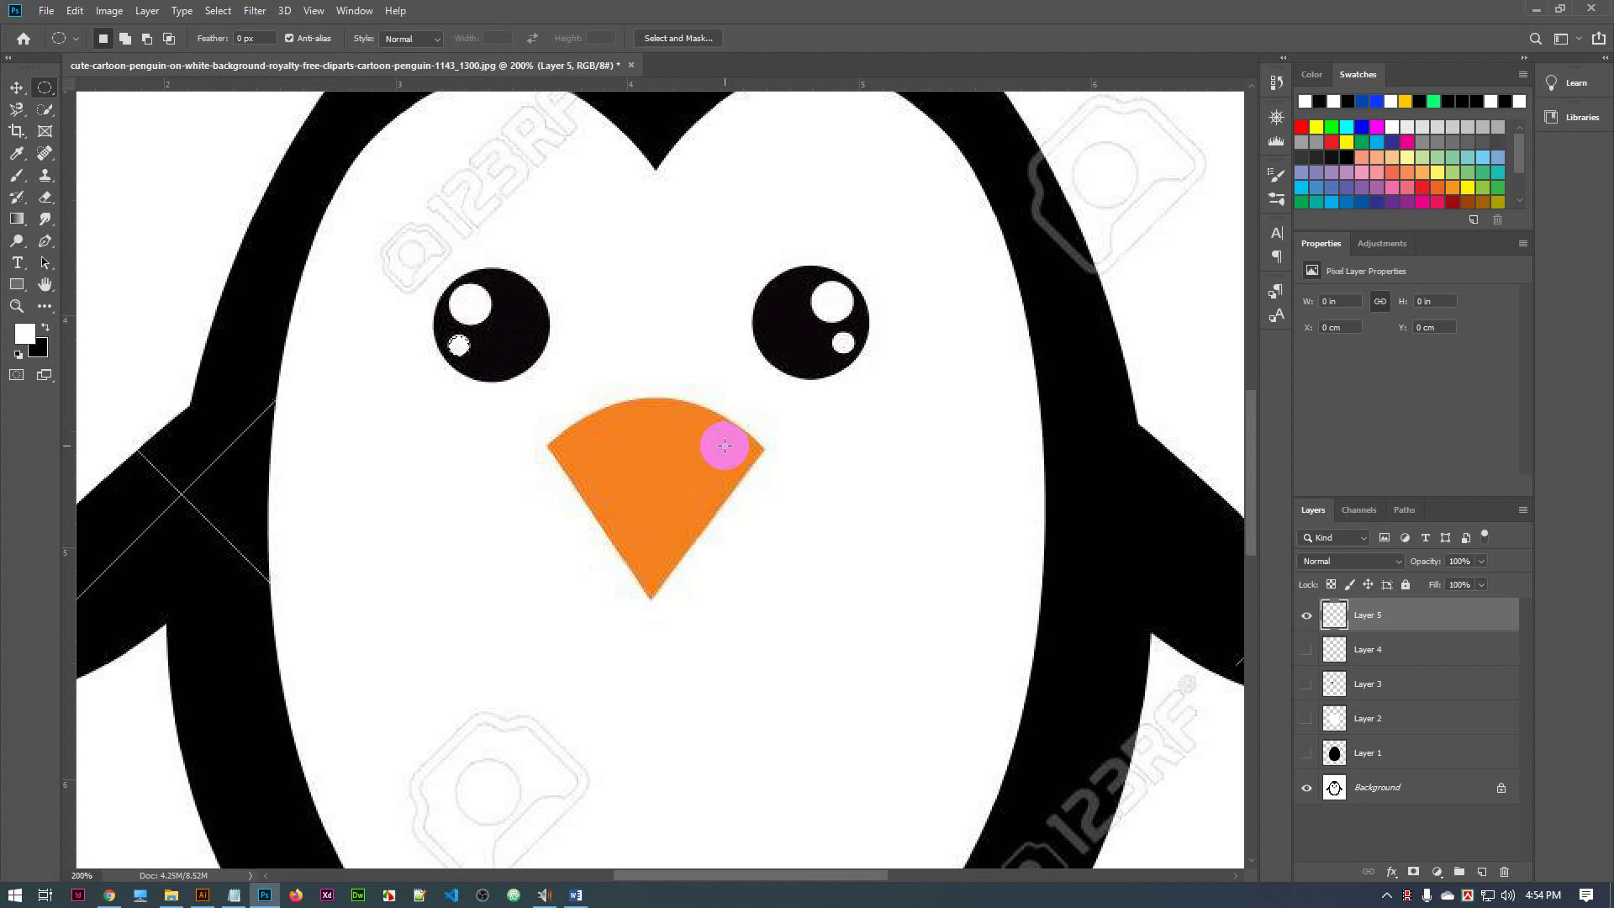
key(alt)
key(alt+BackSpace)
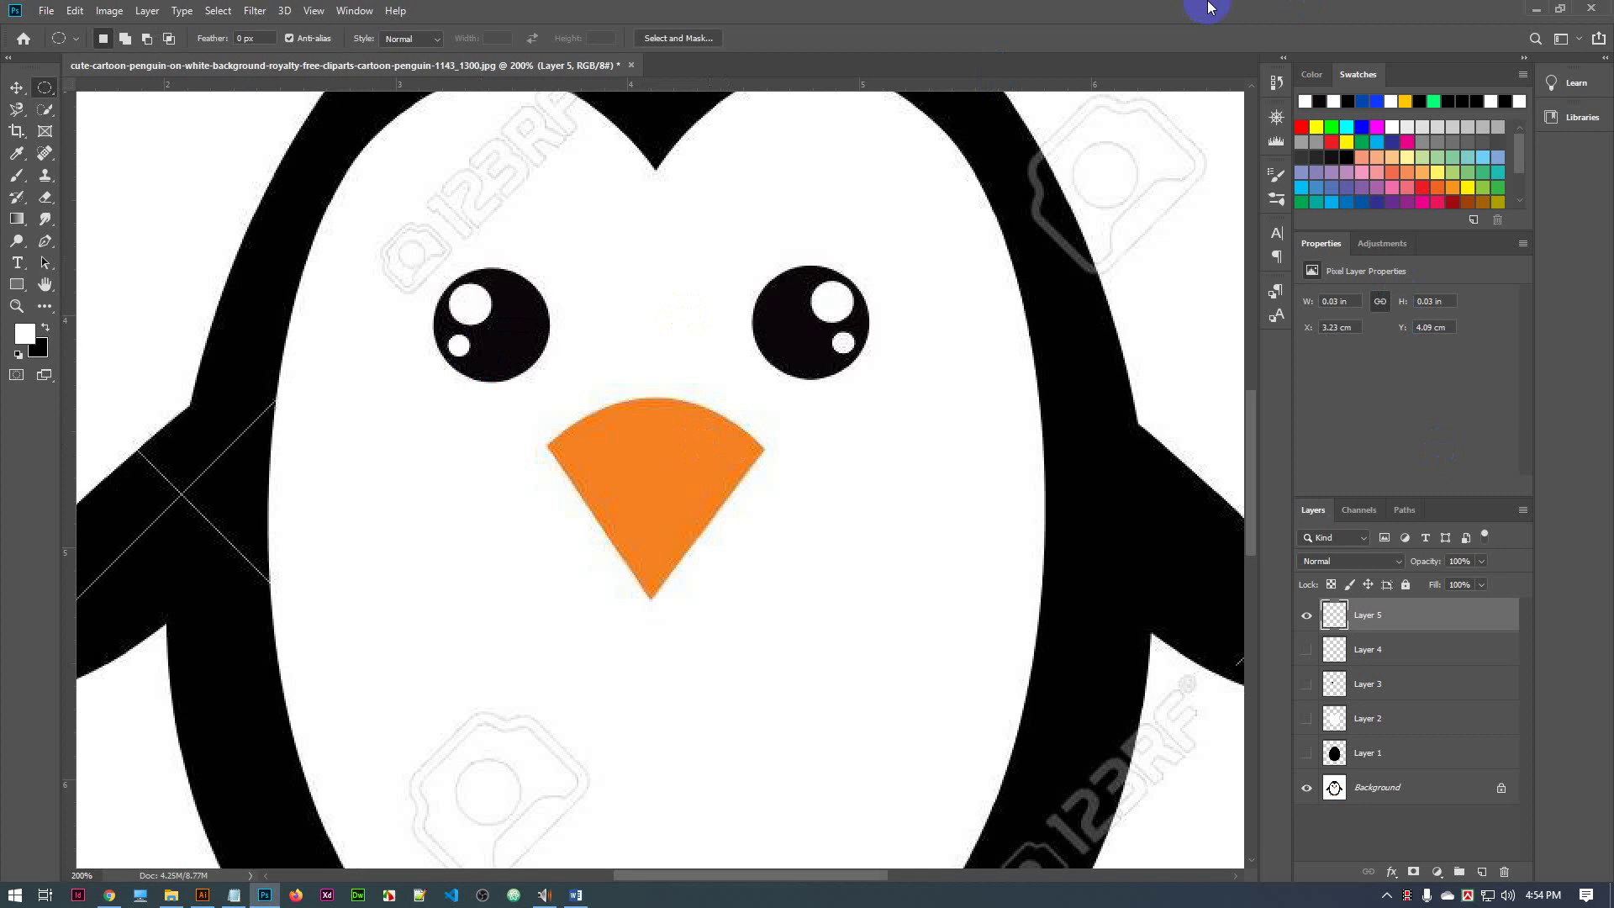
Hide the Background and show Layers 1 to 4 to examine the penguin drawn so far without the reference
click(1306, 788)
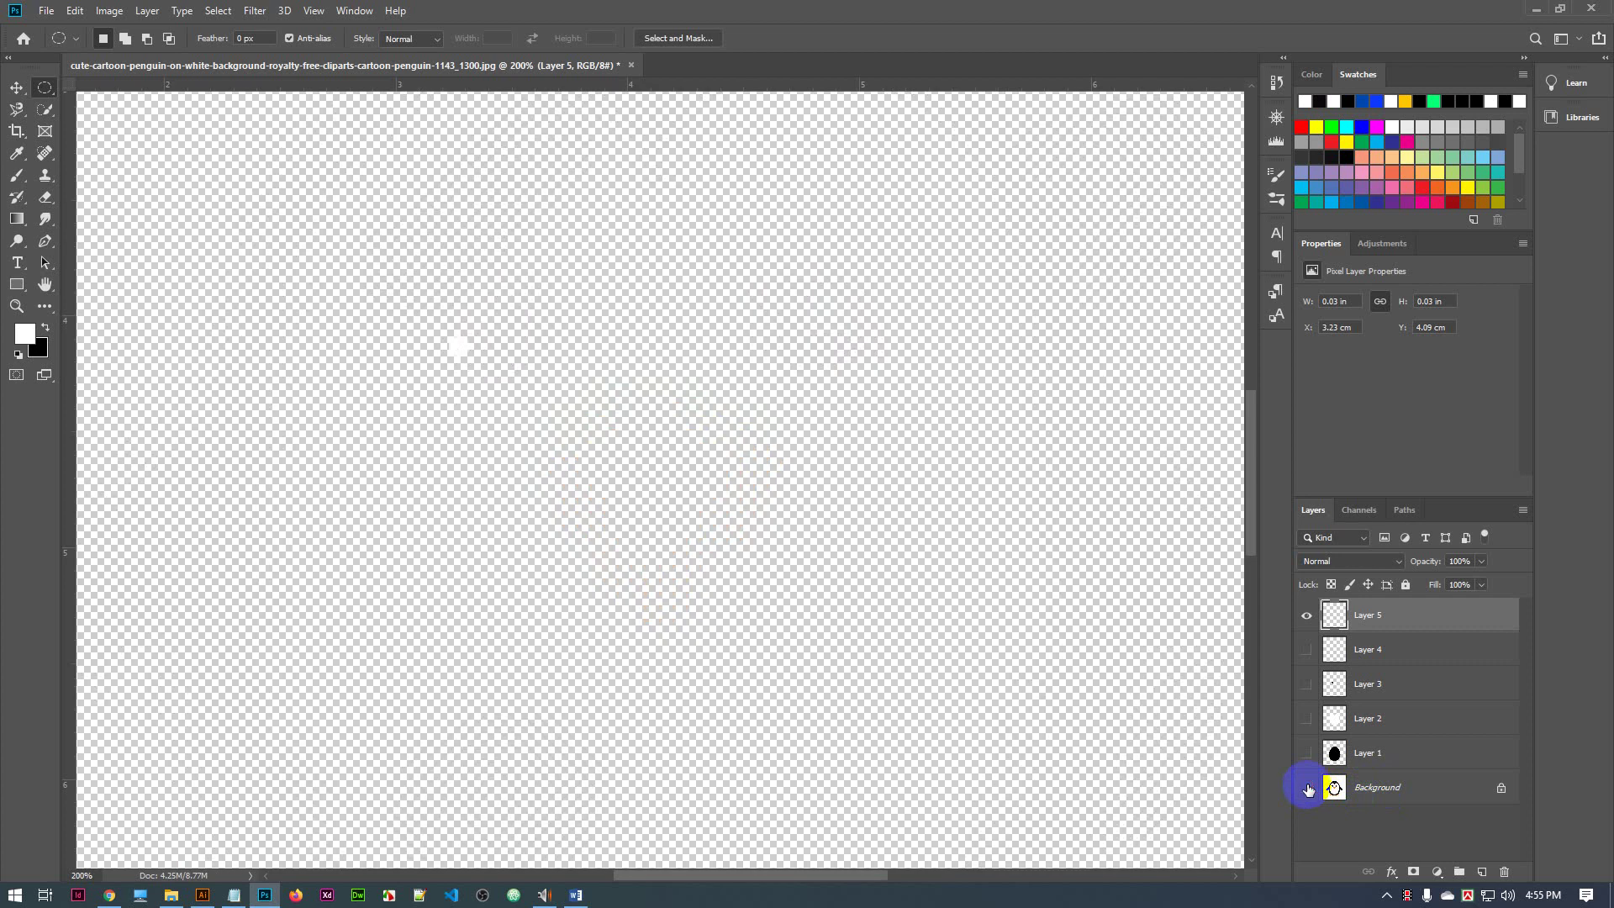
click(1307, 649)
click(1307, 684)
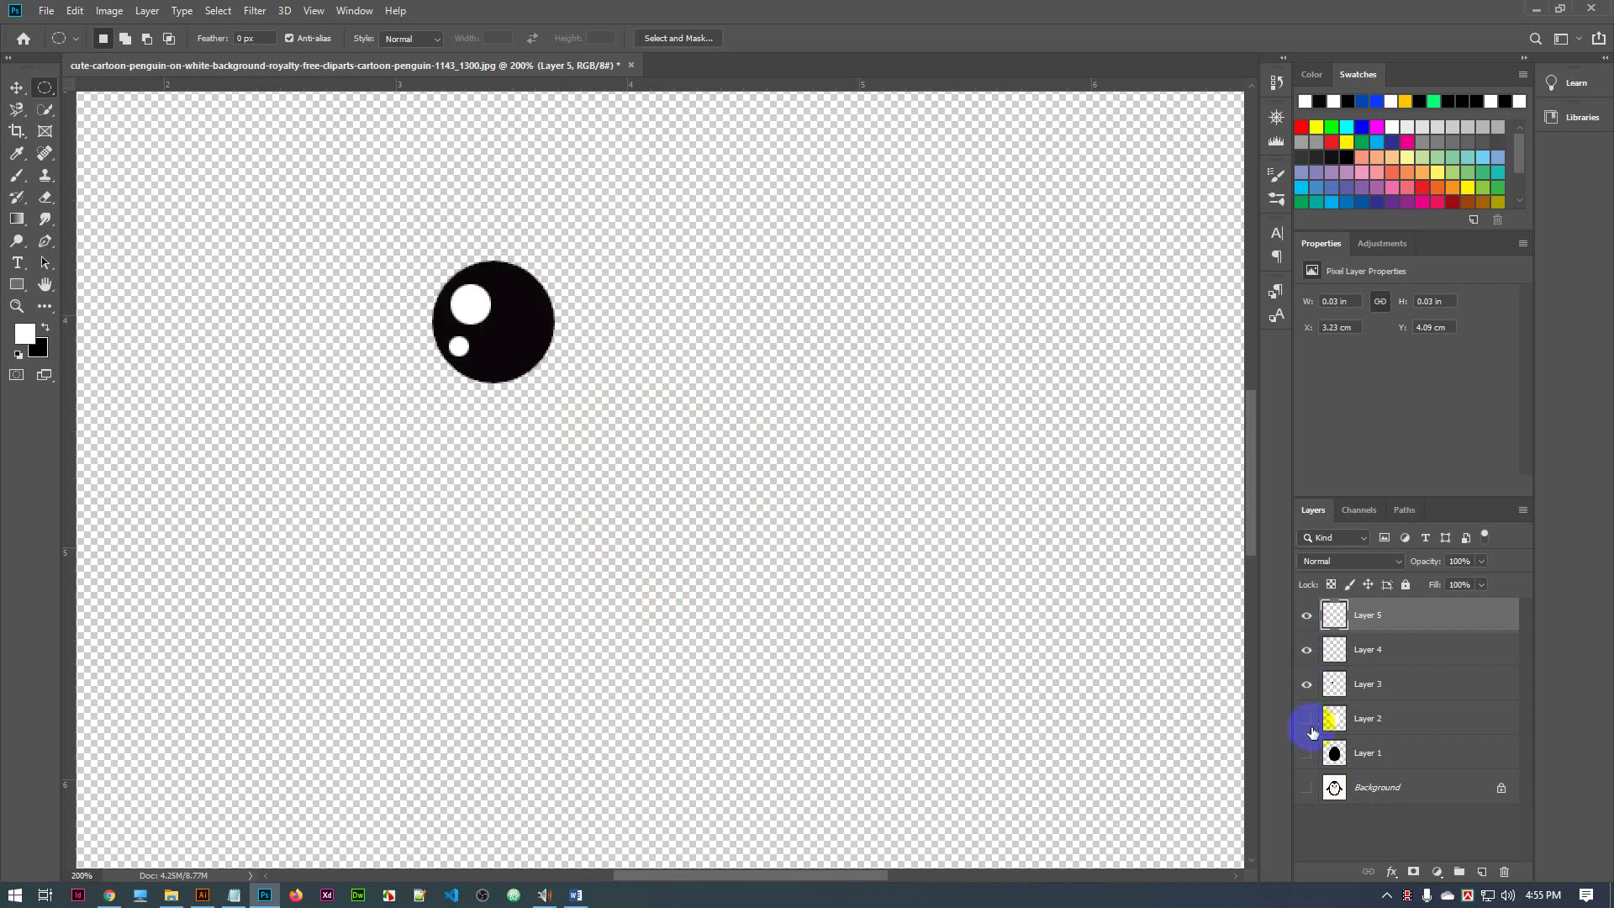
click(1306, 719)
click(1307, 754)
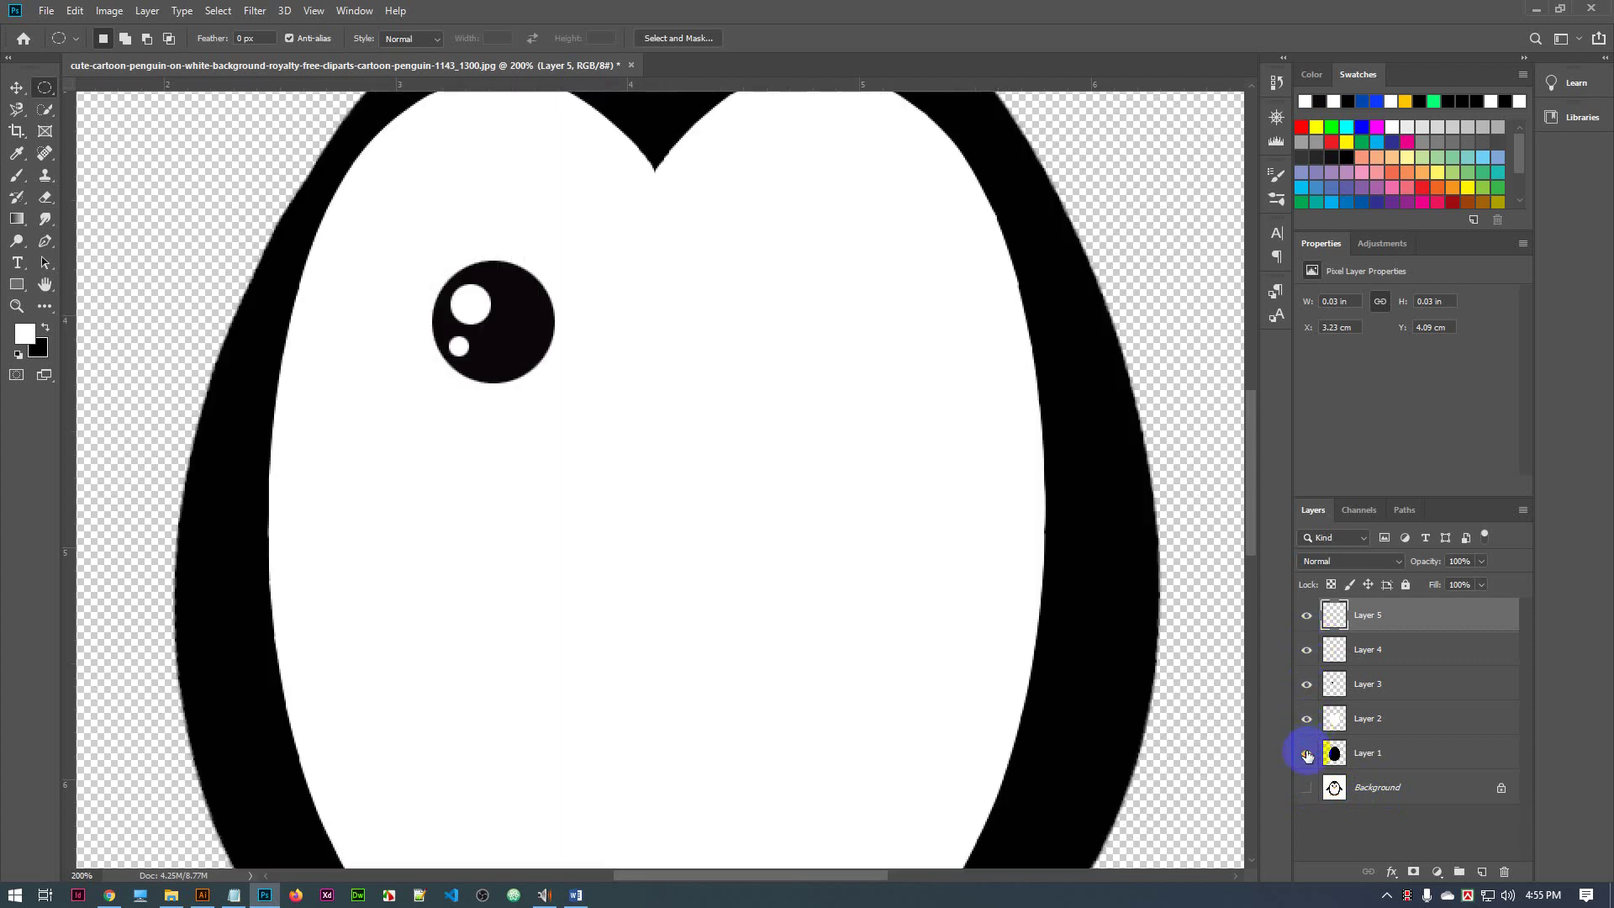
key(ctrl+minus)
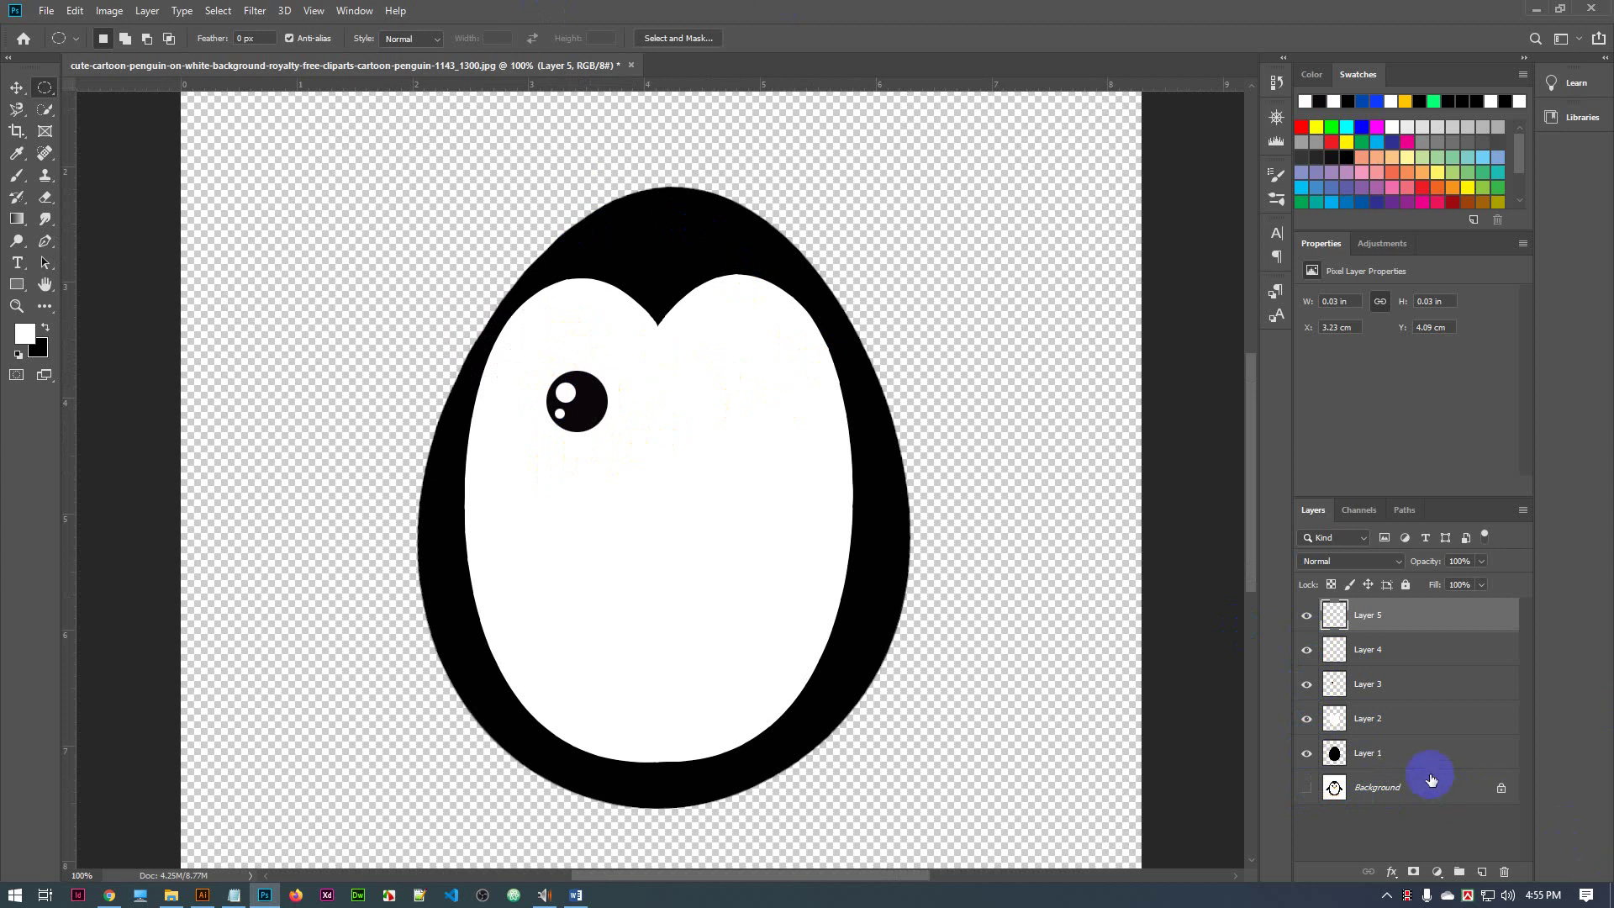
Show the Background reference again and hide Layer 1 and Layer 2
click(1307, 789)
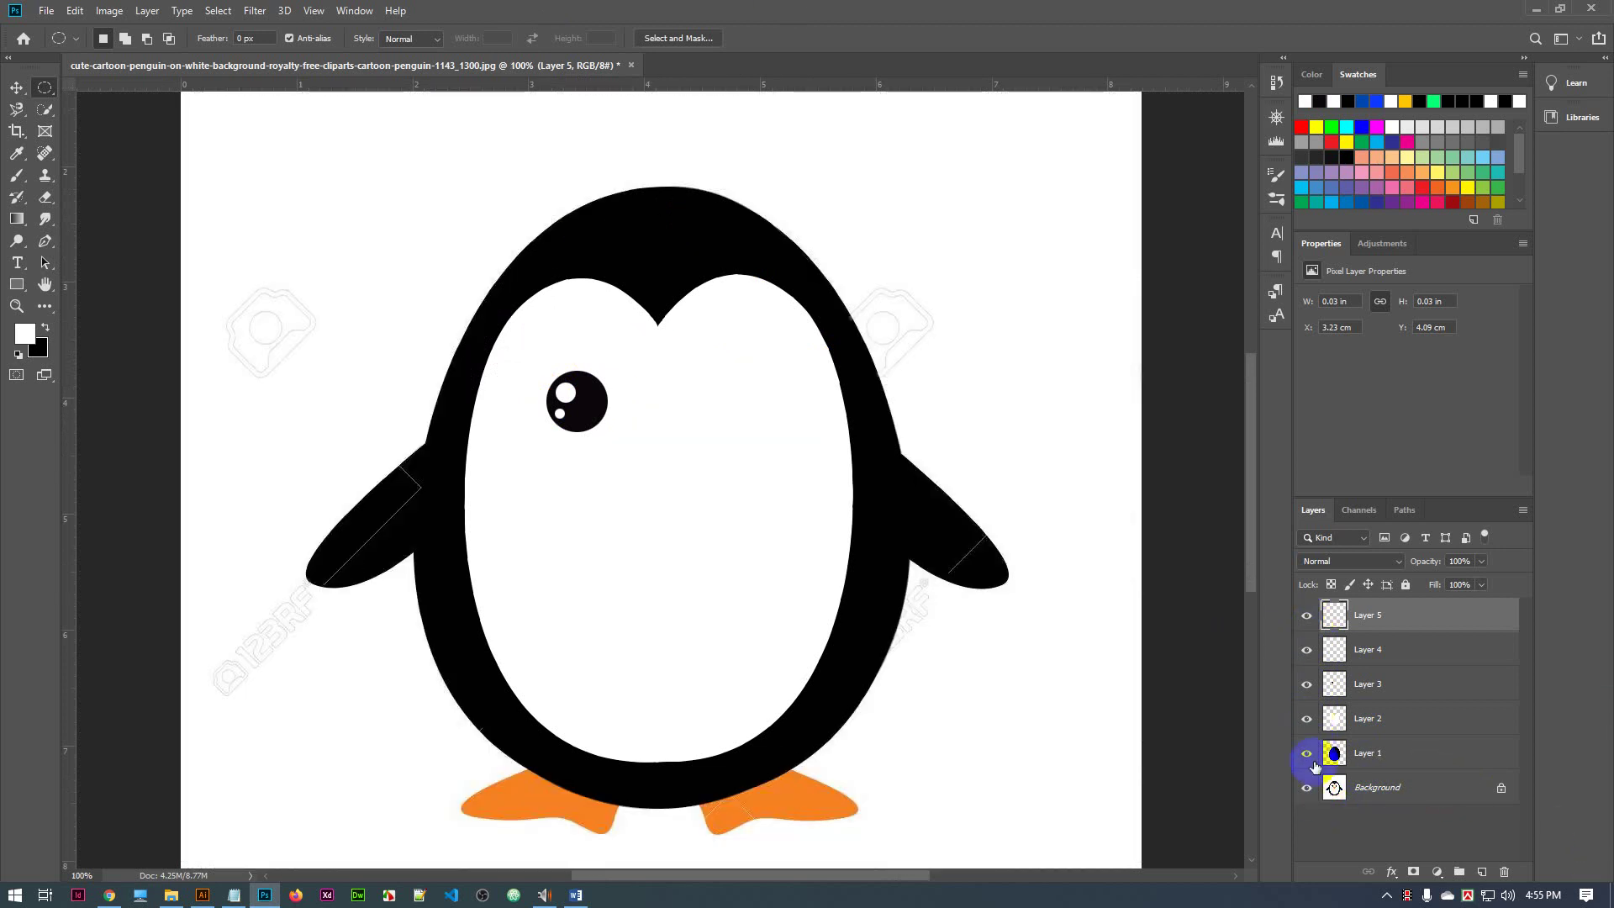
click(1306, 754)
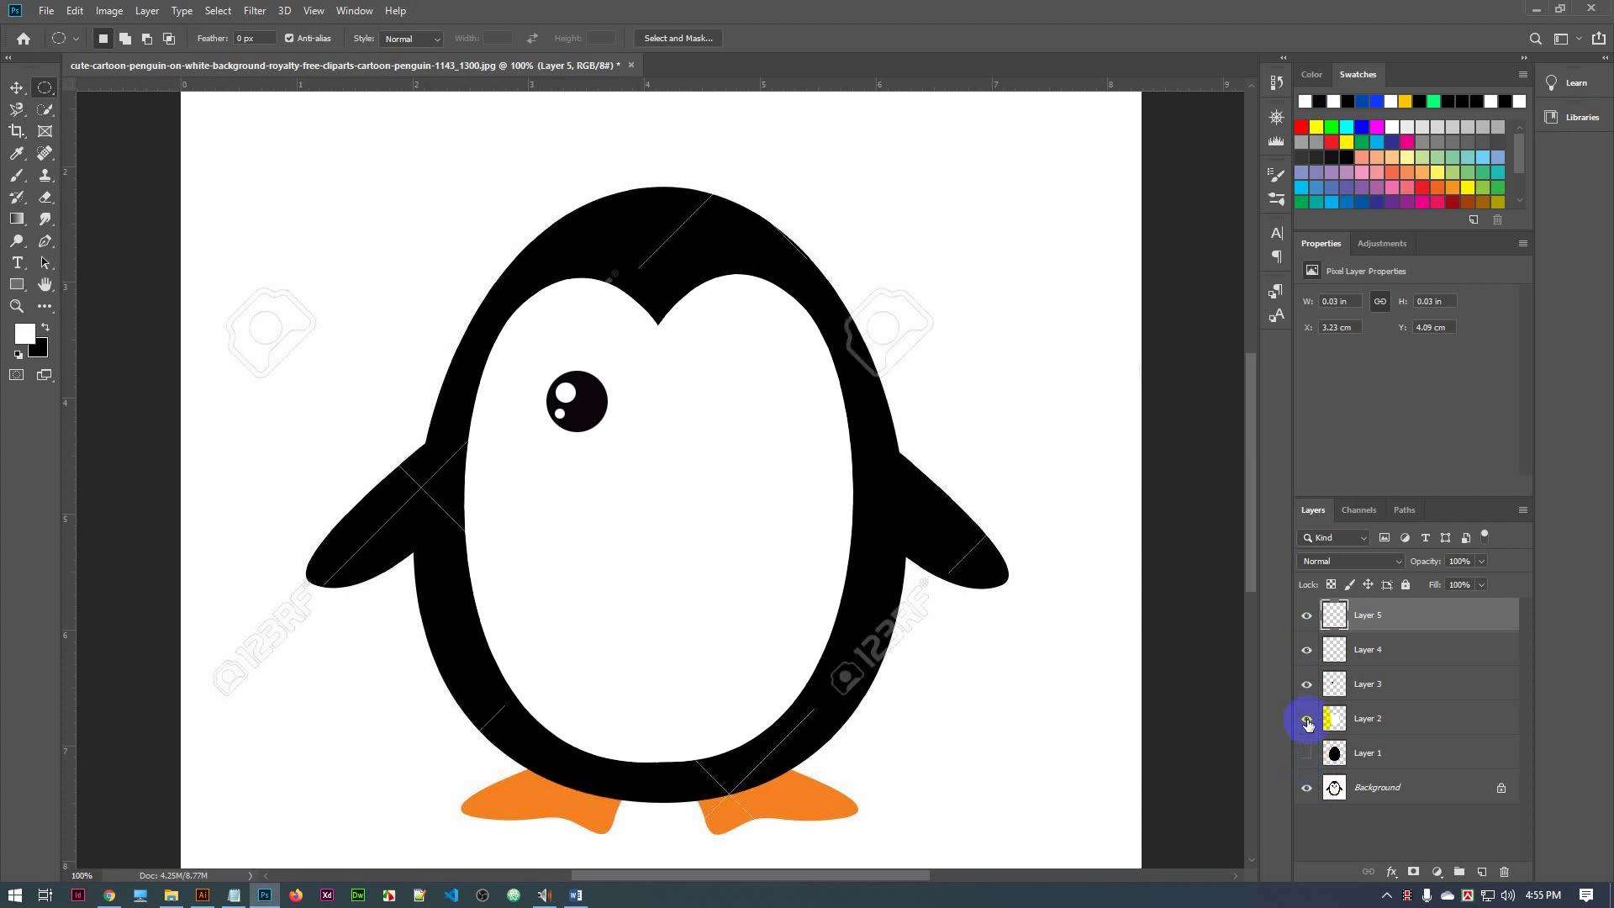
click(1308, 719)
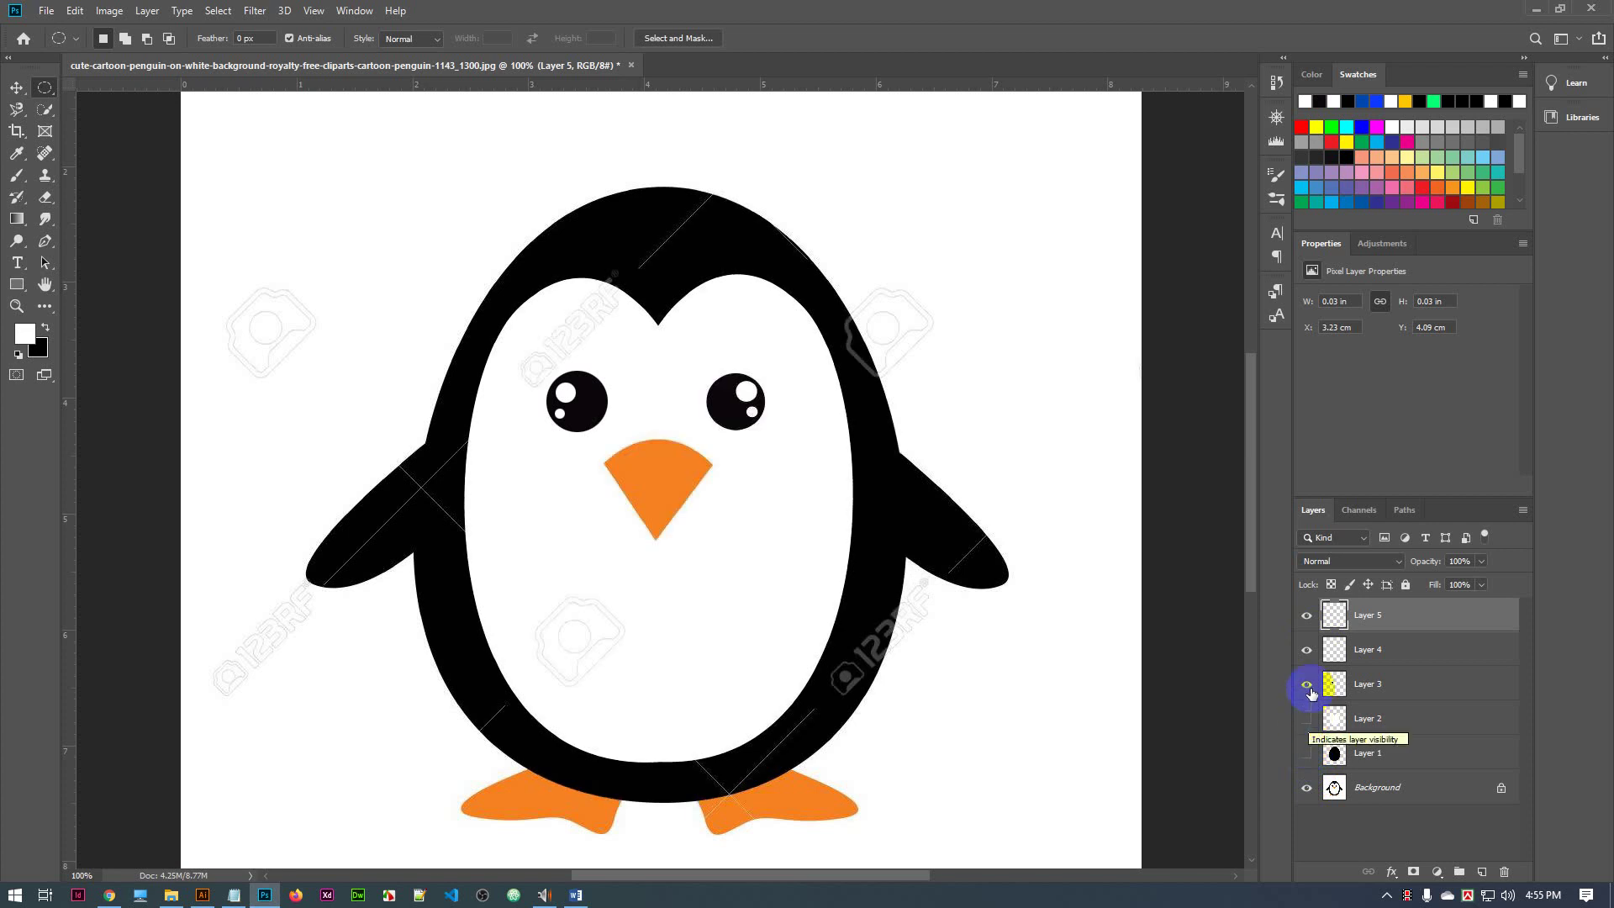
Toggle the visibility of Layers 3, 4 and 5 to examine which part of the left eye each one holds
click(1307, 683)
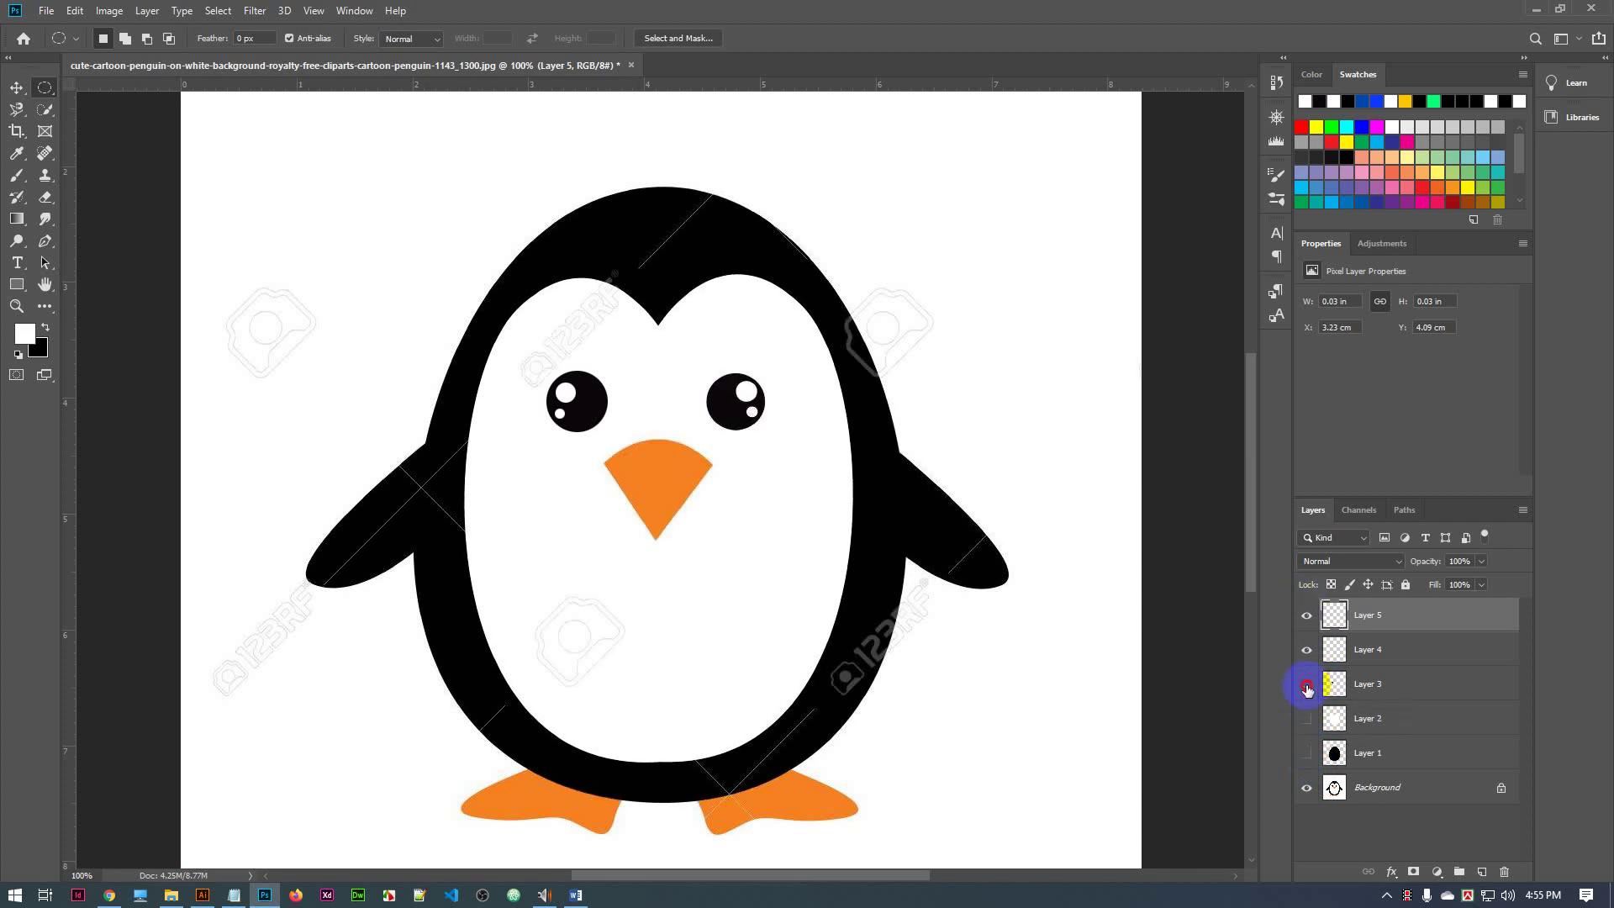
click(1306, 649)
click(1308, 615)
click(1307, 649)
click(1305, 686)
click(1306, 616)
click(1307, 650)
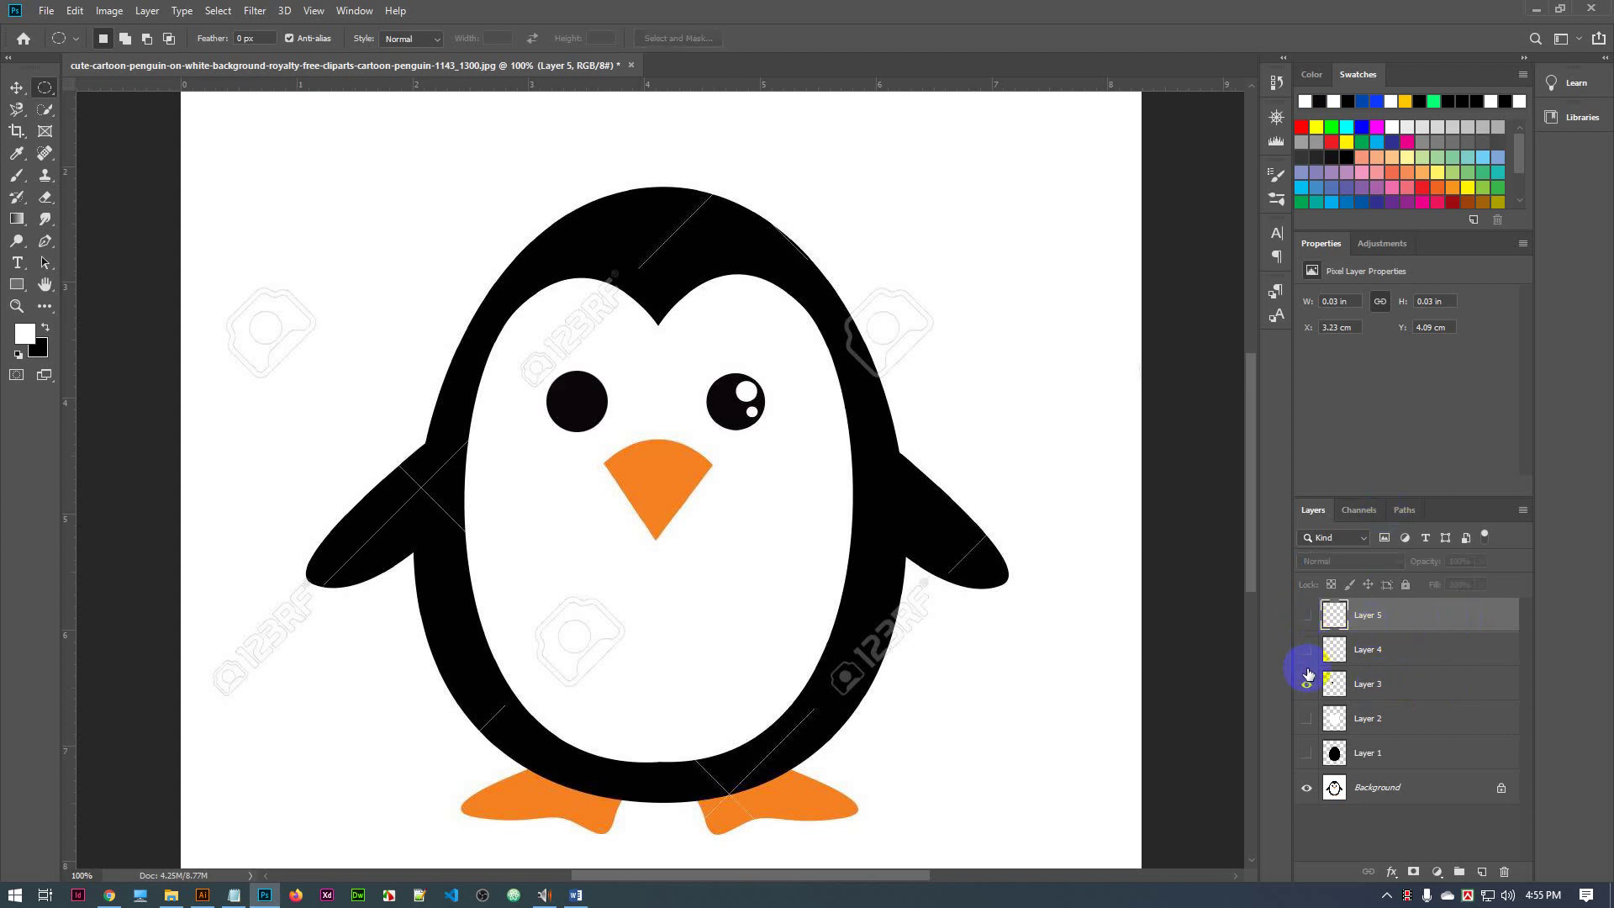
click(1306, 685)
click(1307, 685)
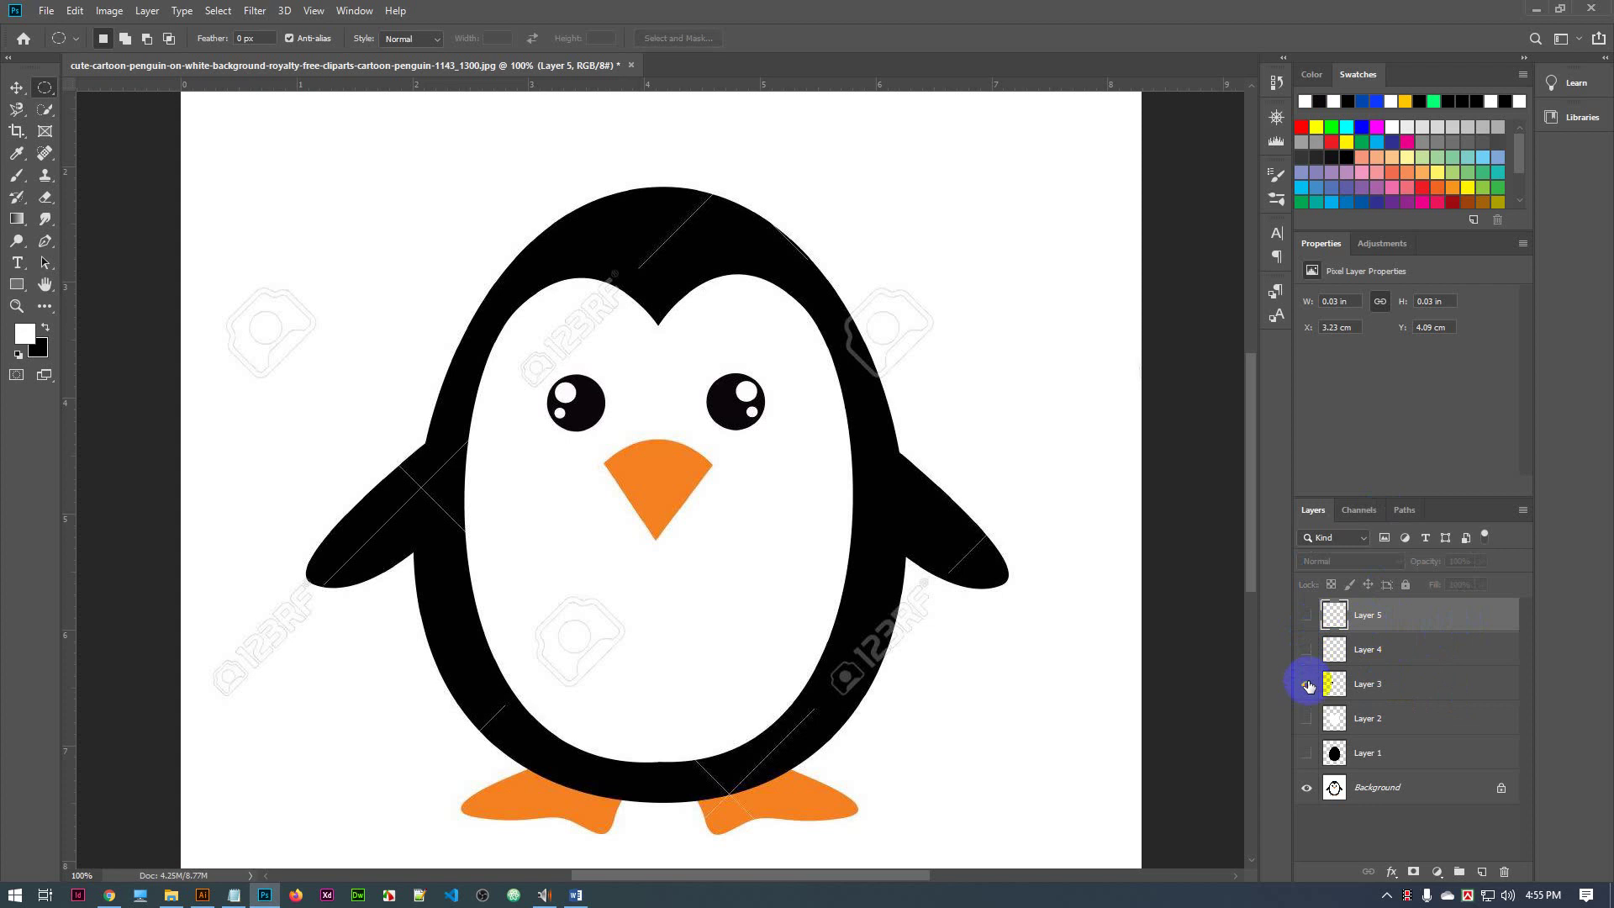
click(1306, 650)
click(1307, 617)
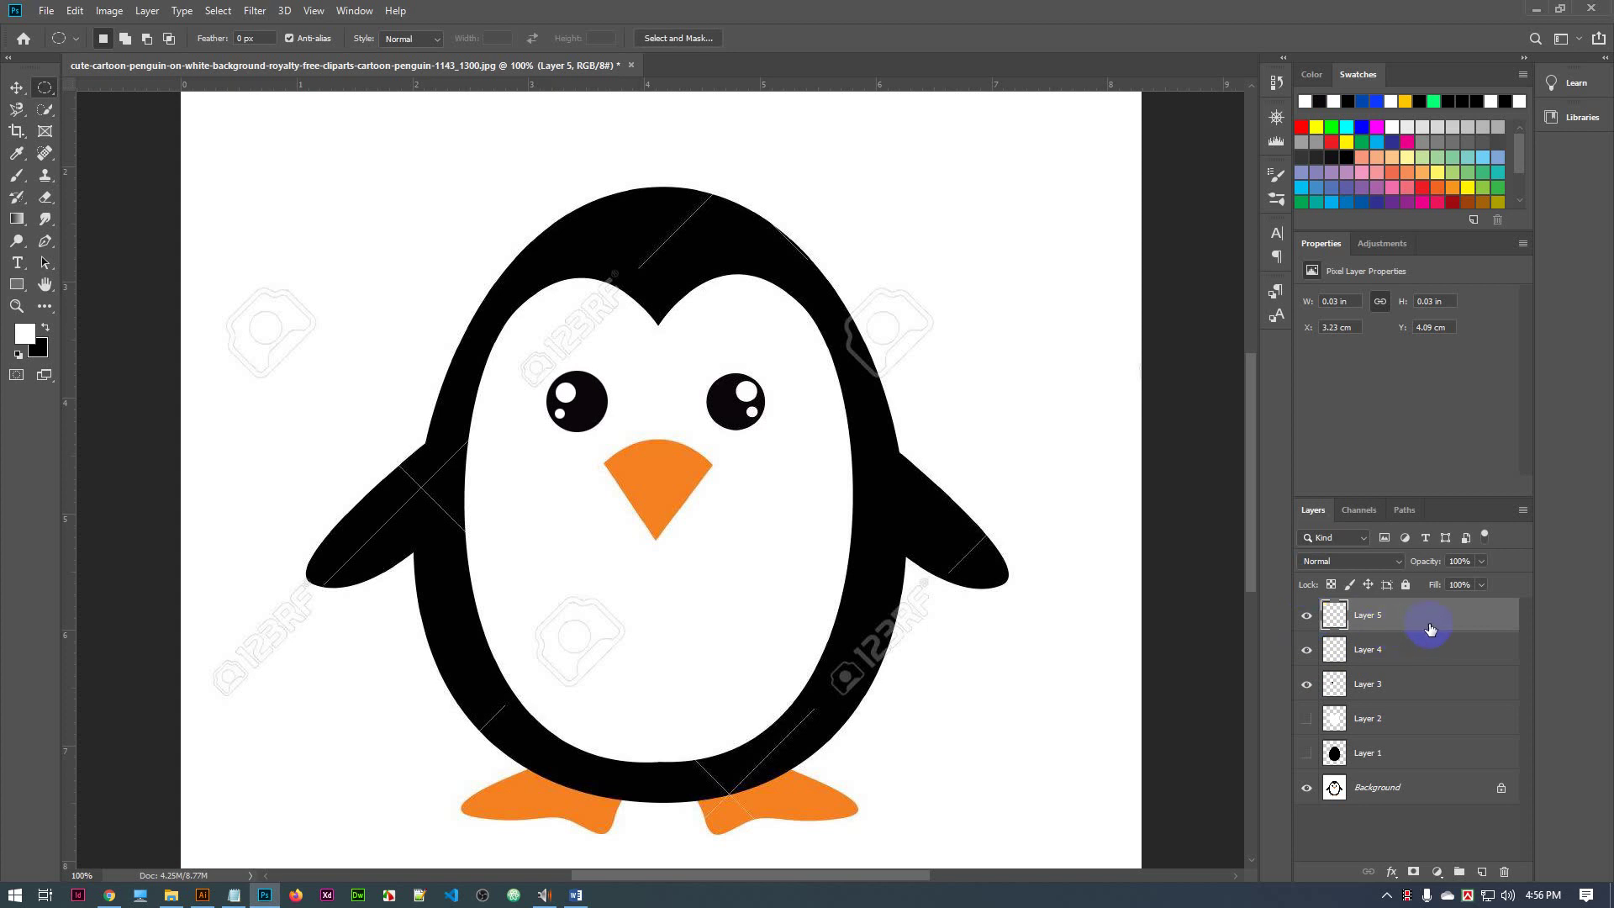
click(1315, 623)
click(1306, 615)
click(1306, 650)
click(1307, 684)
click(1306, 615)
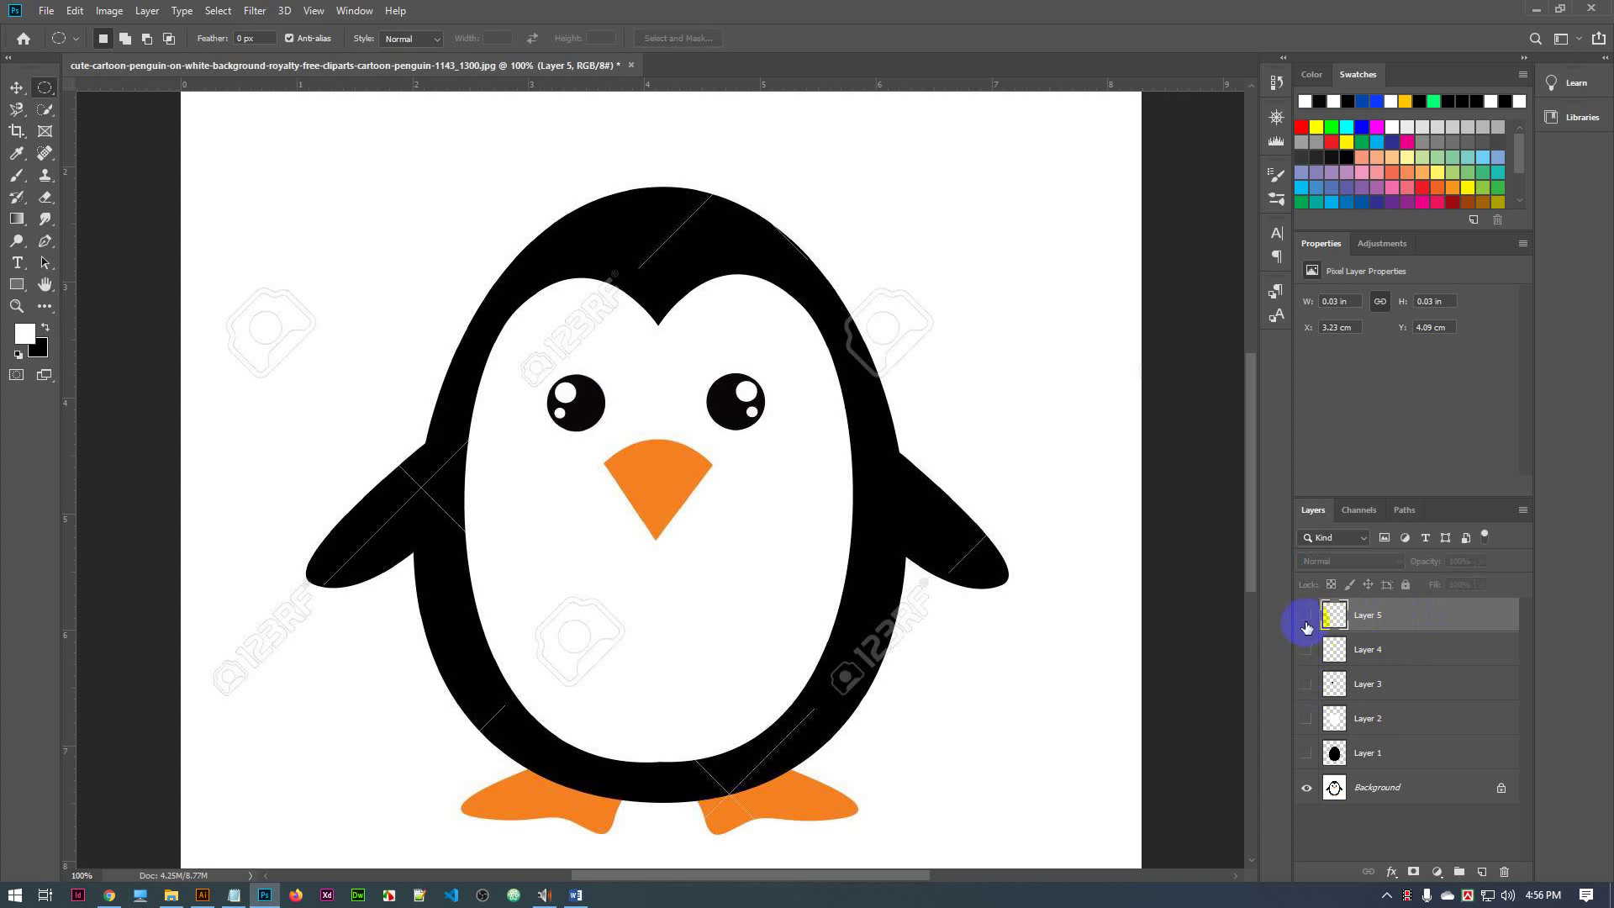
click(1306, 649)
click(1307, 684)
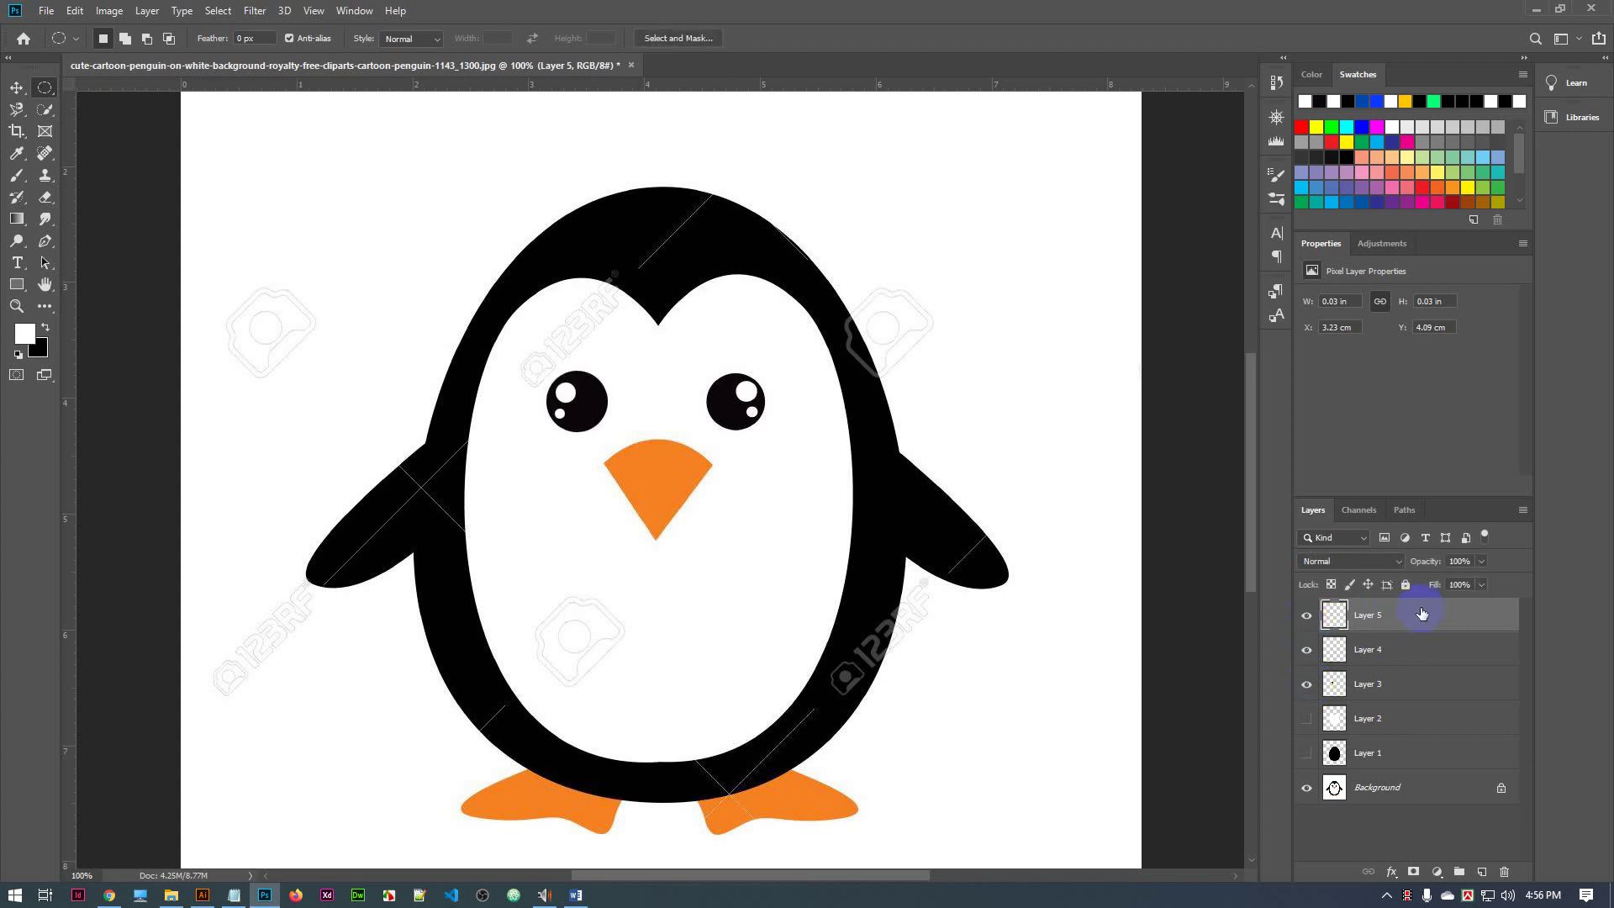
Select Layers 3, 4 and 5 with the left eye parts and combine them into one layer group
click(1428, 644)
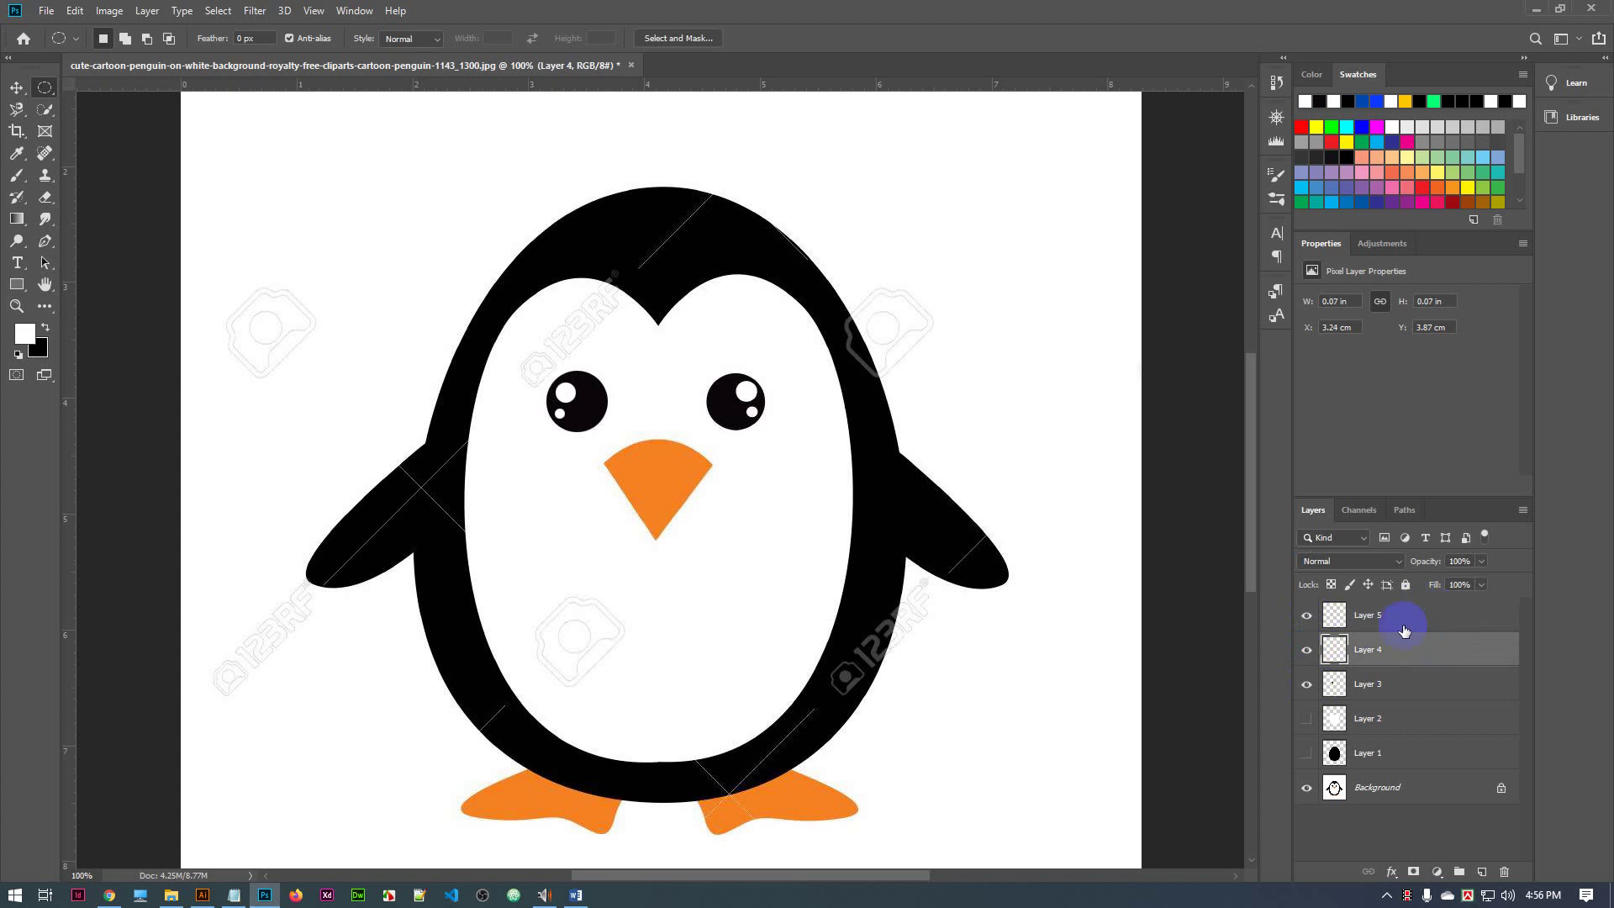
click(1406, 617)
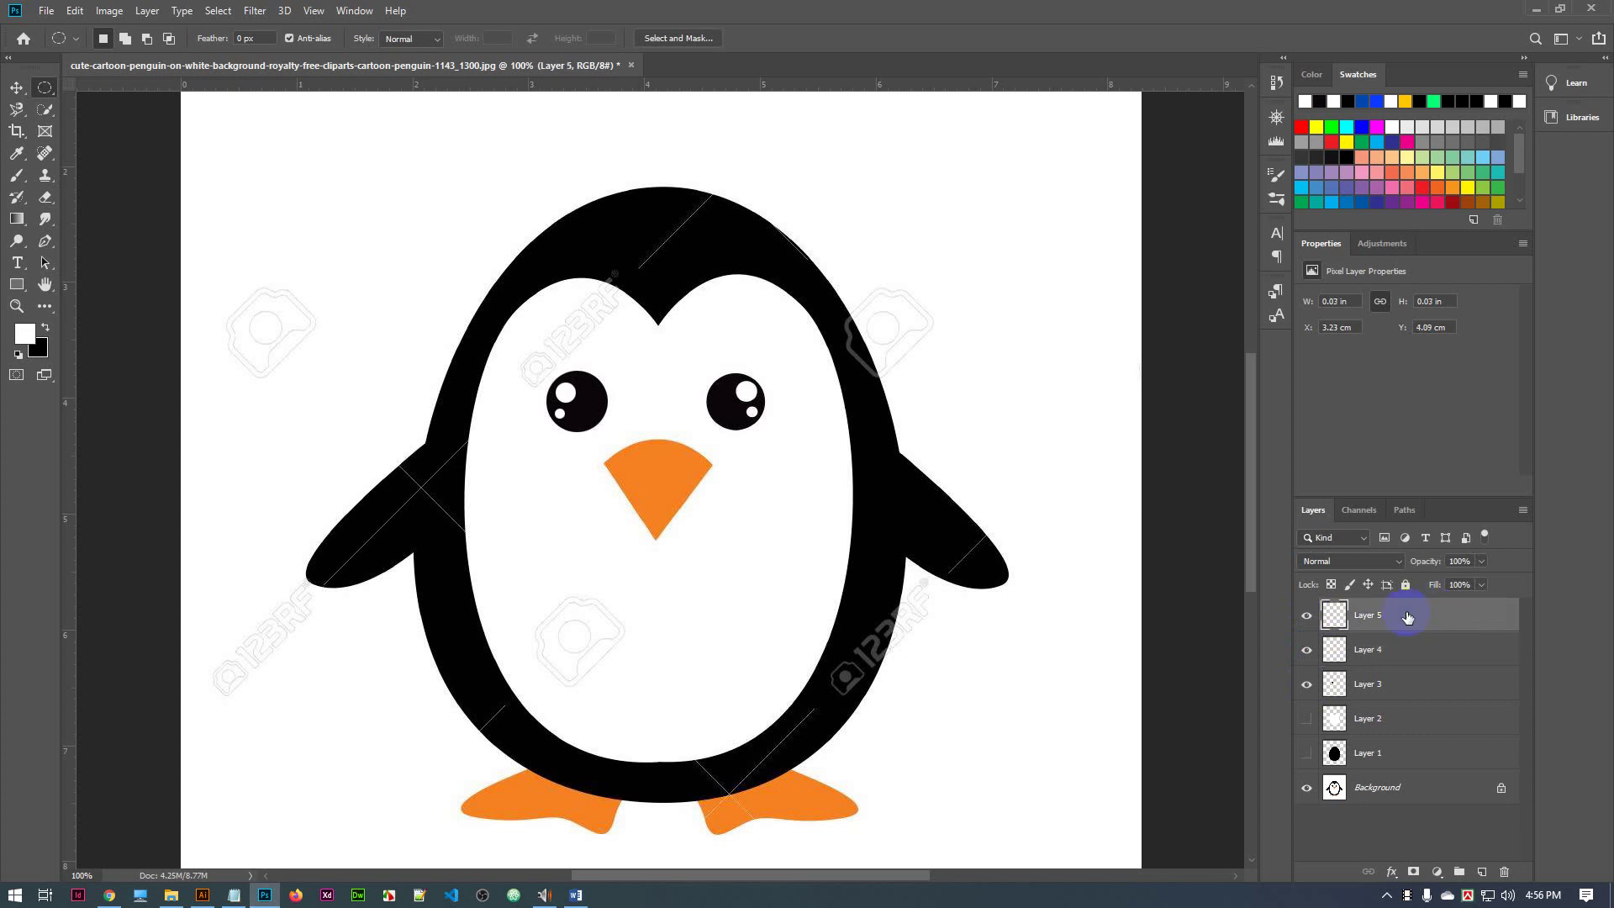
shift+click(1441, 651)
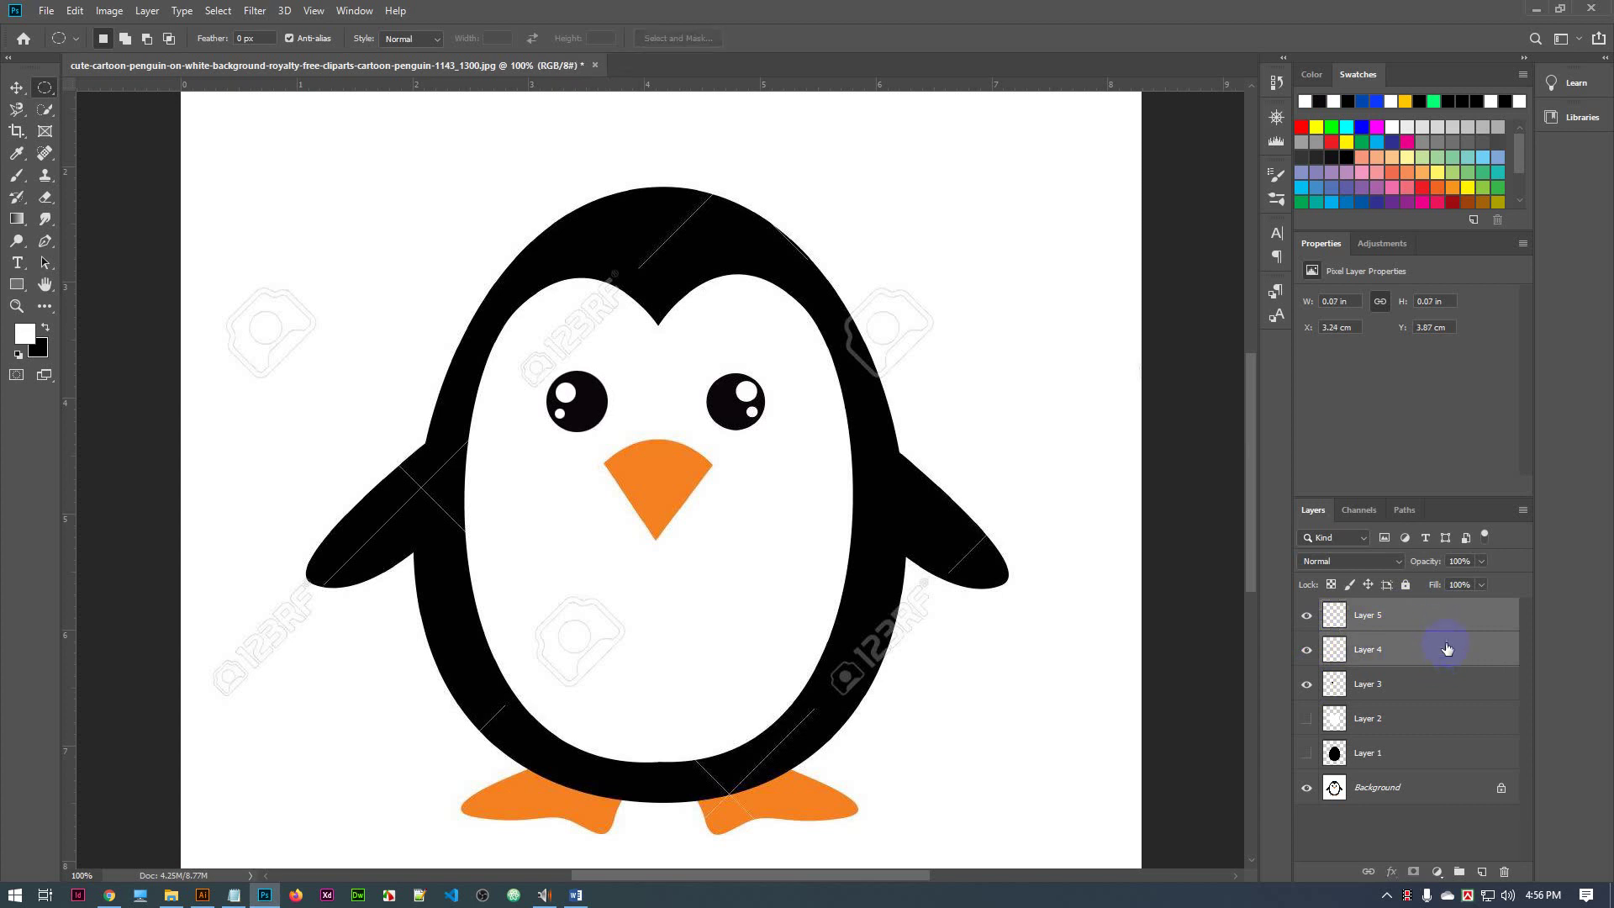
shift+click(1441, 688)
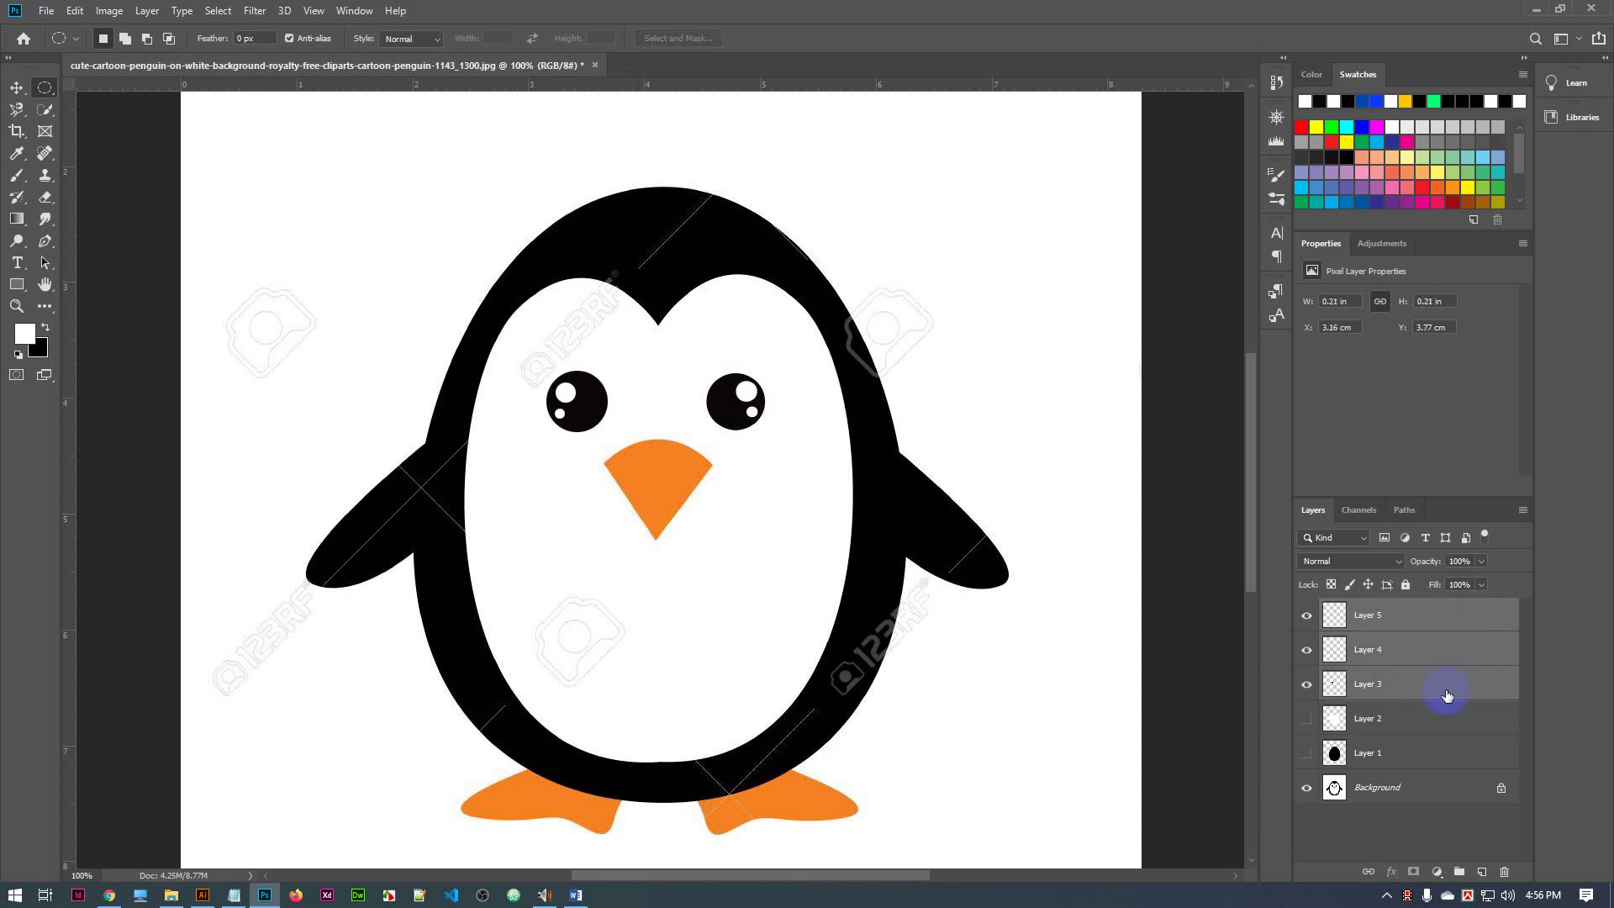
right_click(1419, 646)
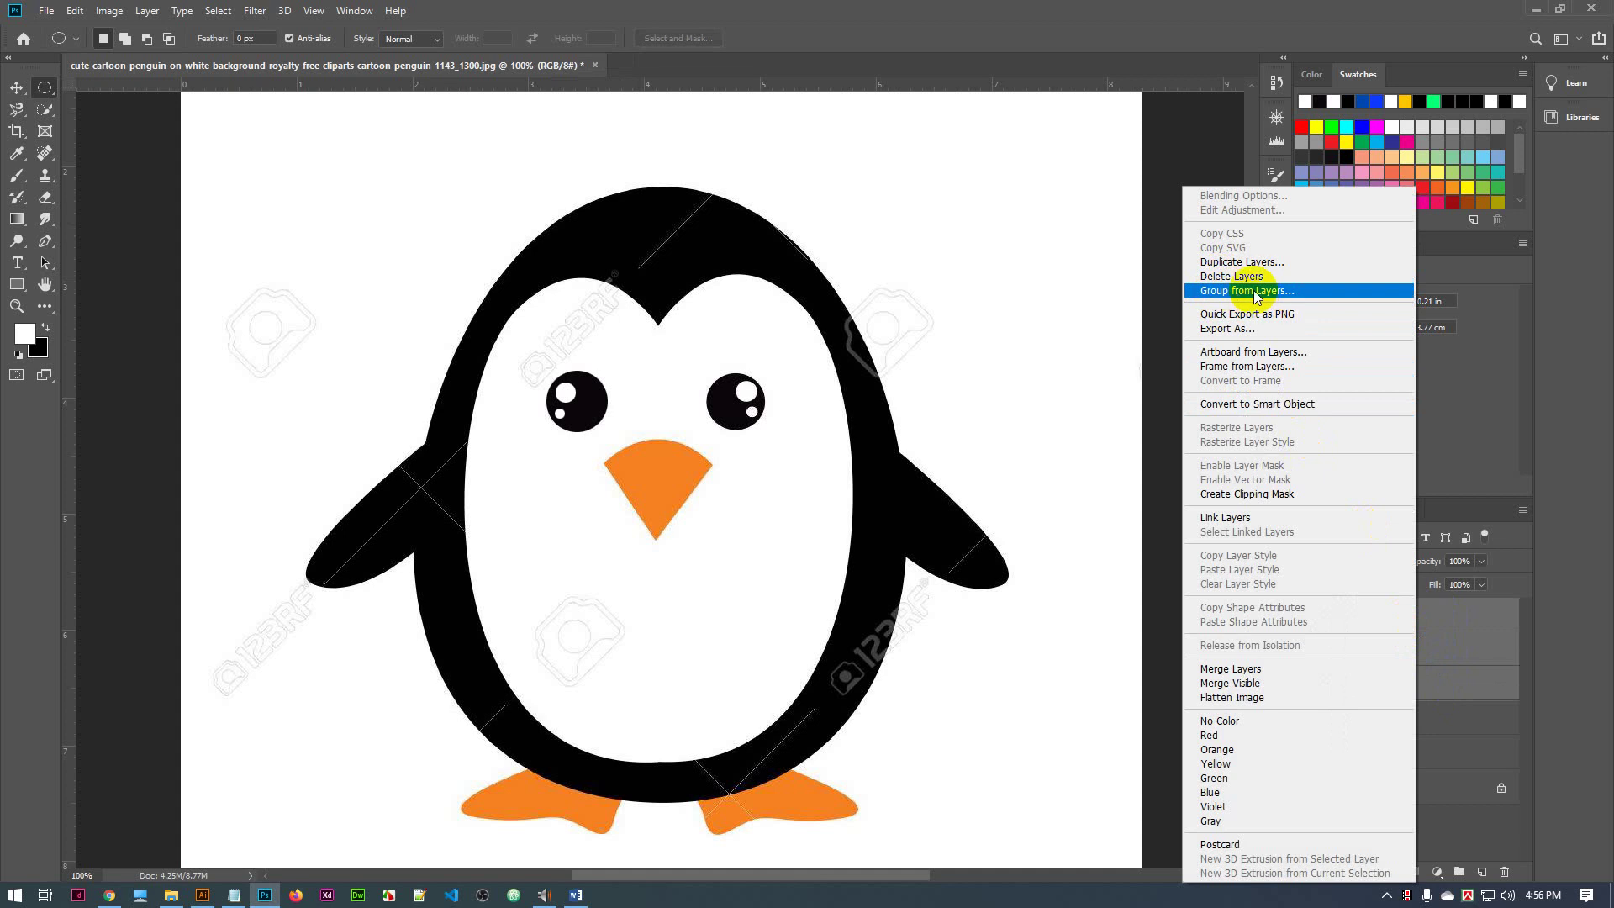
click(1444, 620)
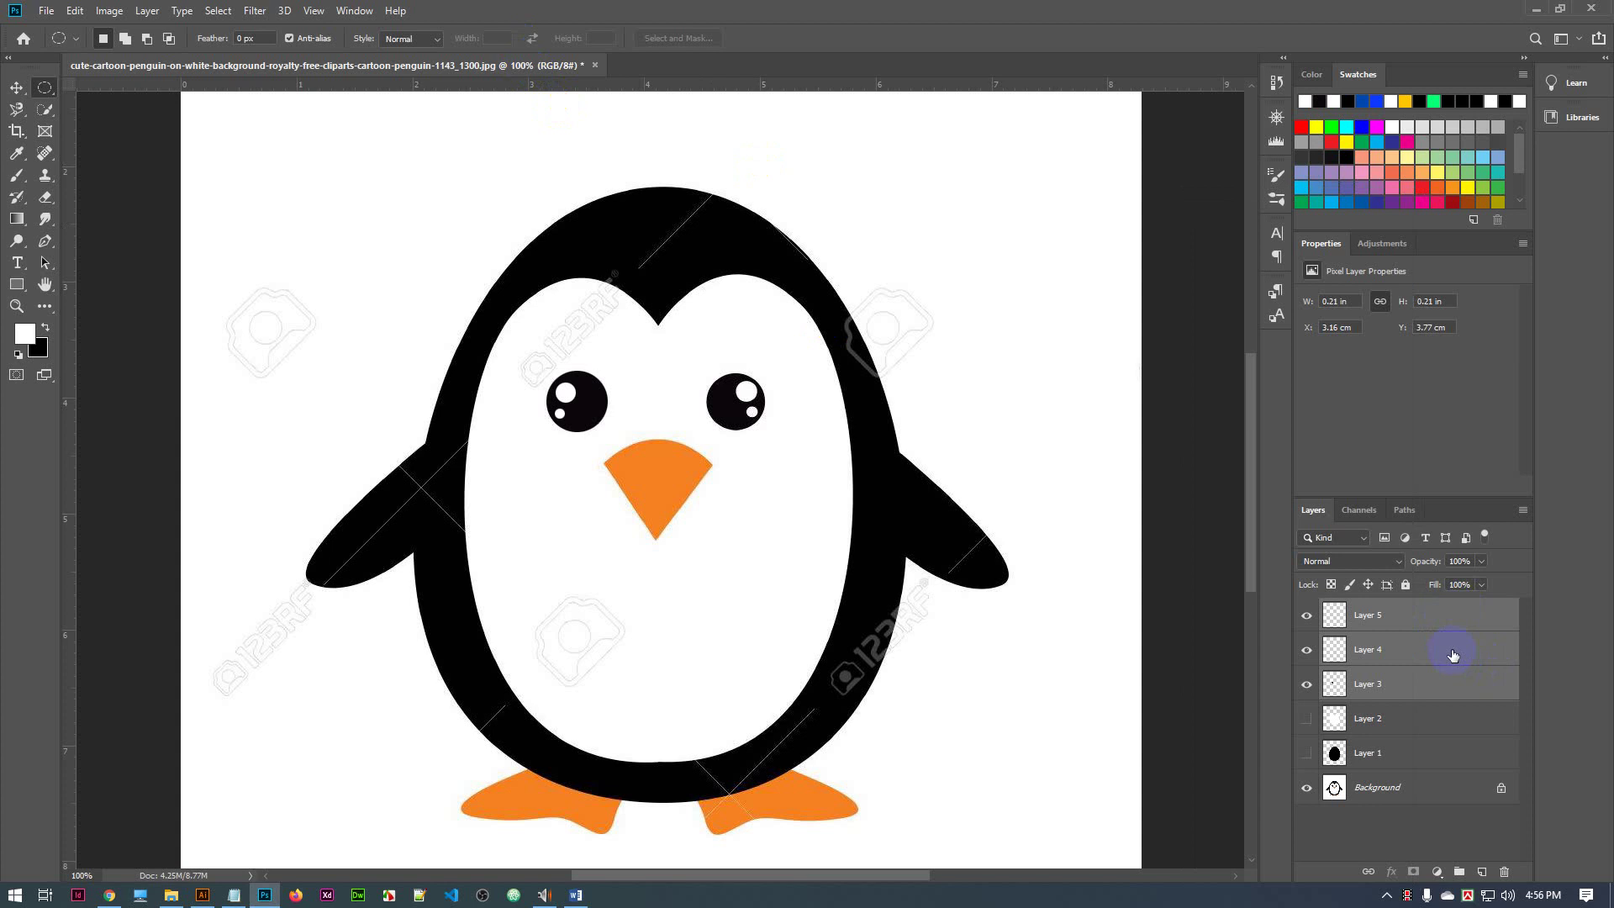
key(ctrl+g)
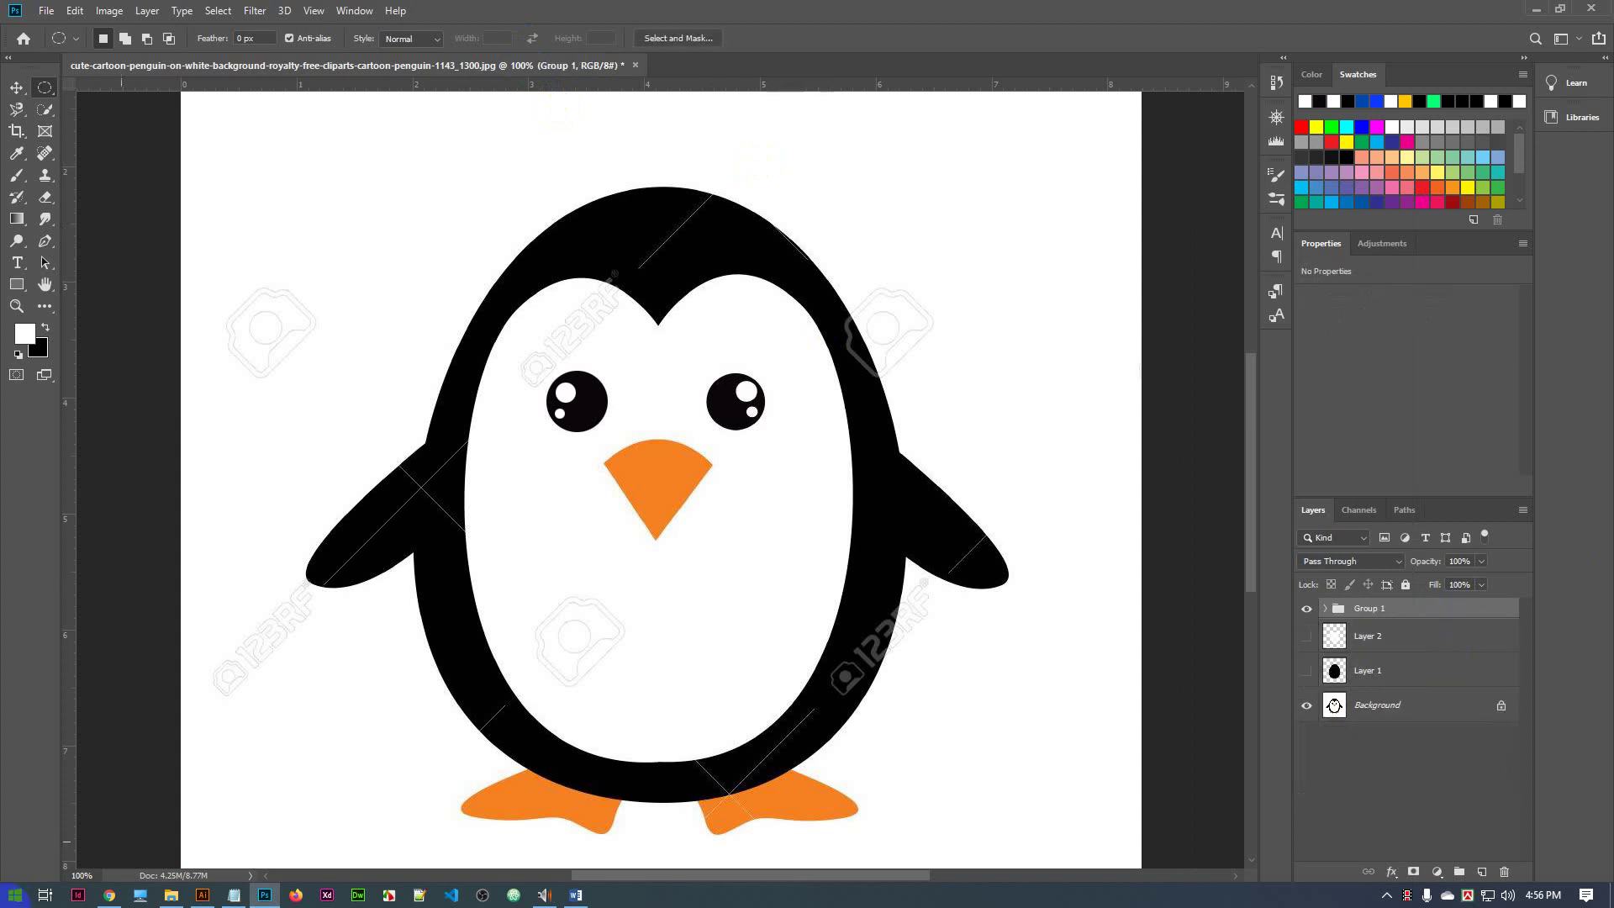
Switch to the Word course outline and add the line "Layer Group : ctrl+g" below the Transform shortcut
click(576, 894)
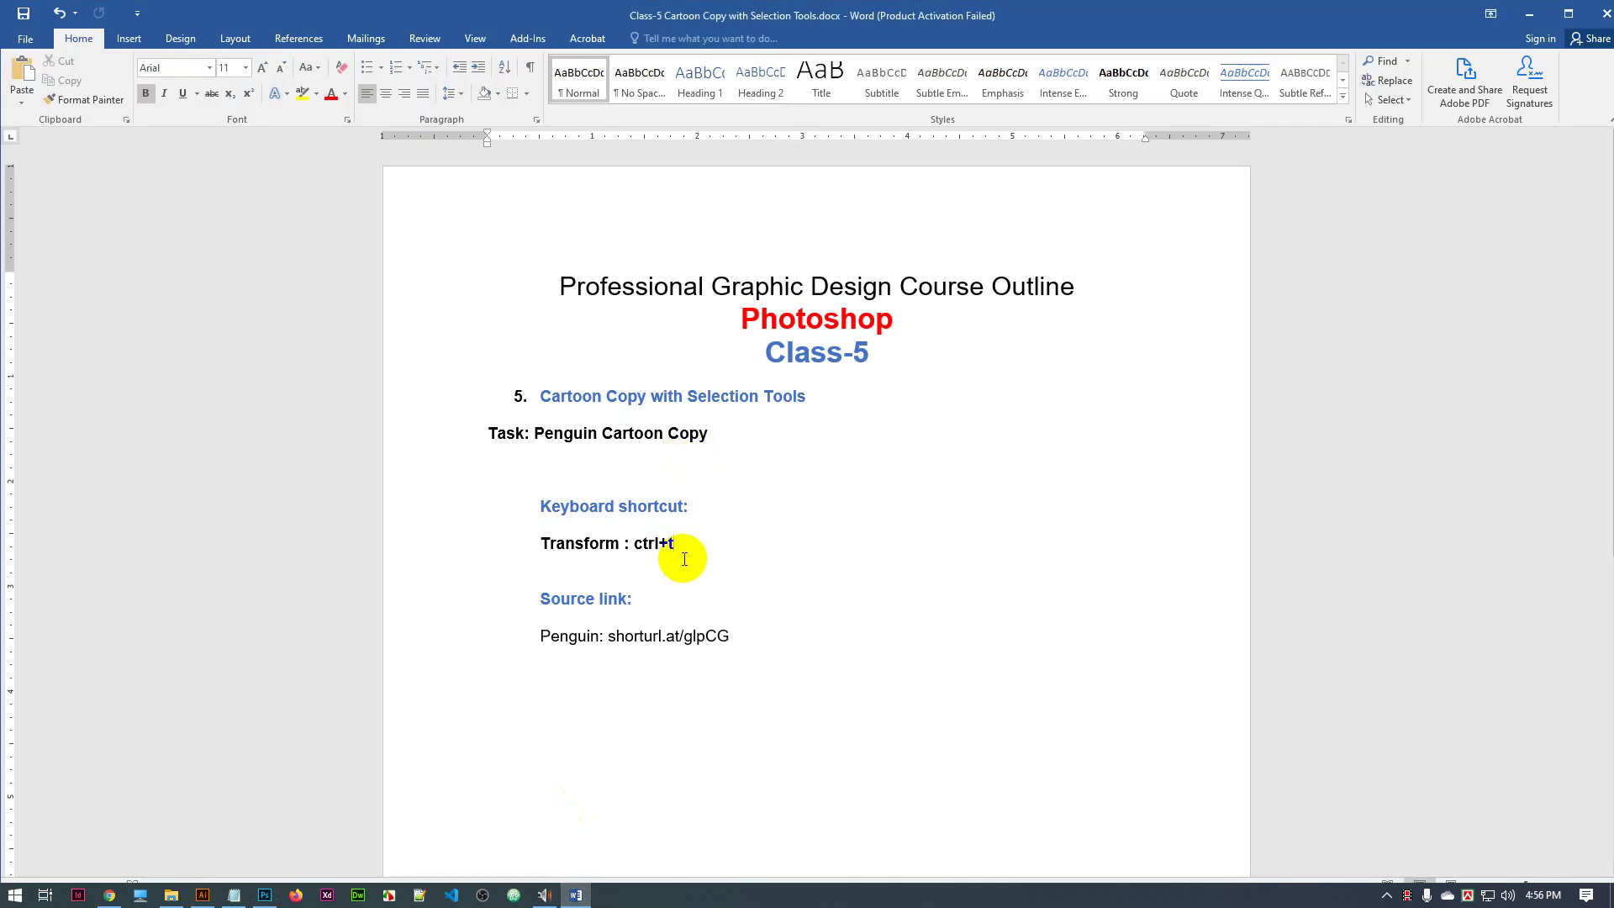
key(Return)
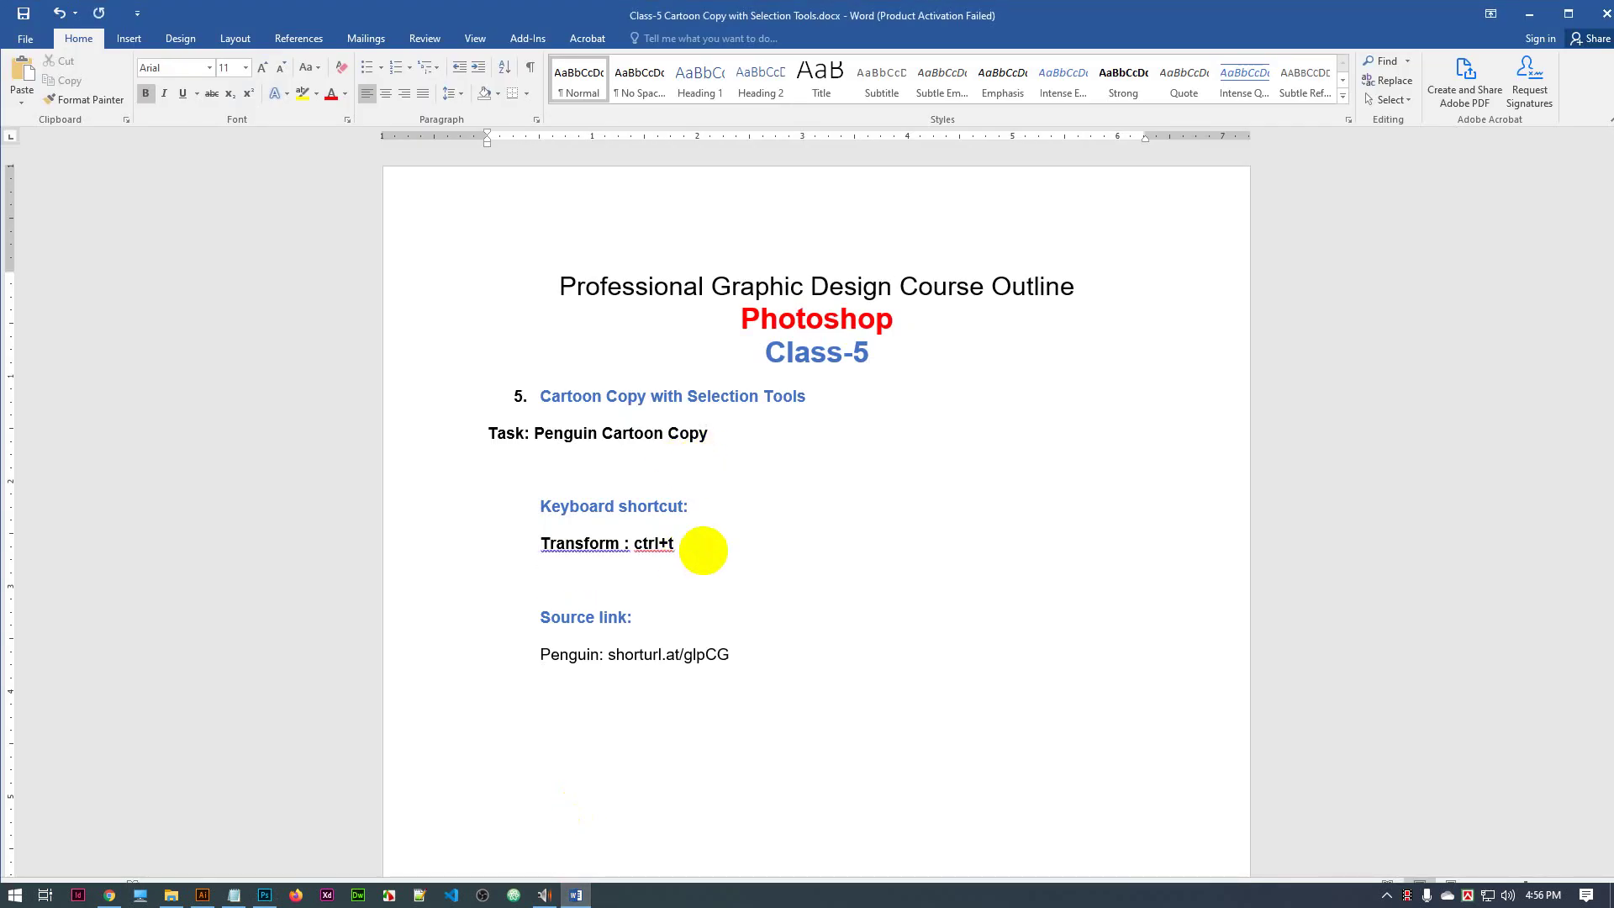
text(Layer Group : ctrl+g)
key(Return)
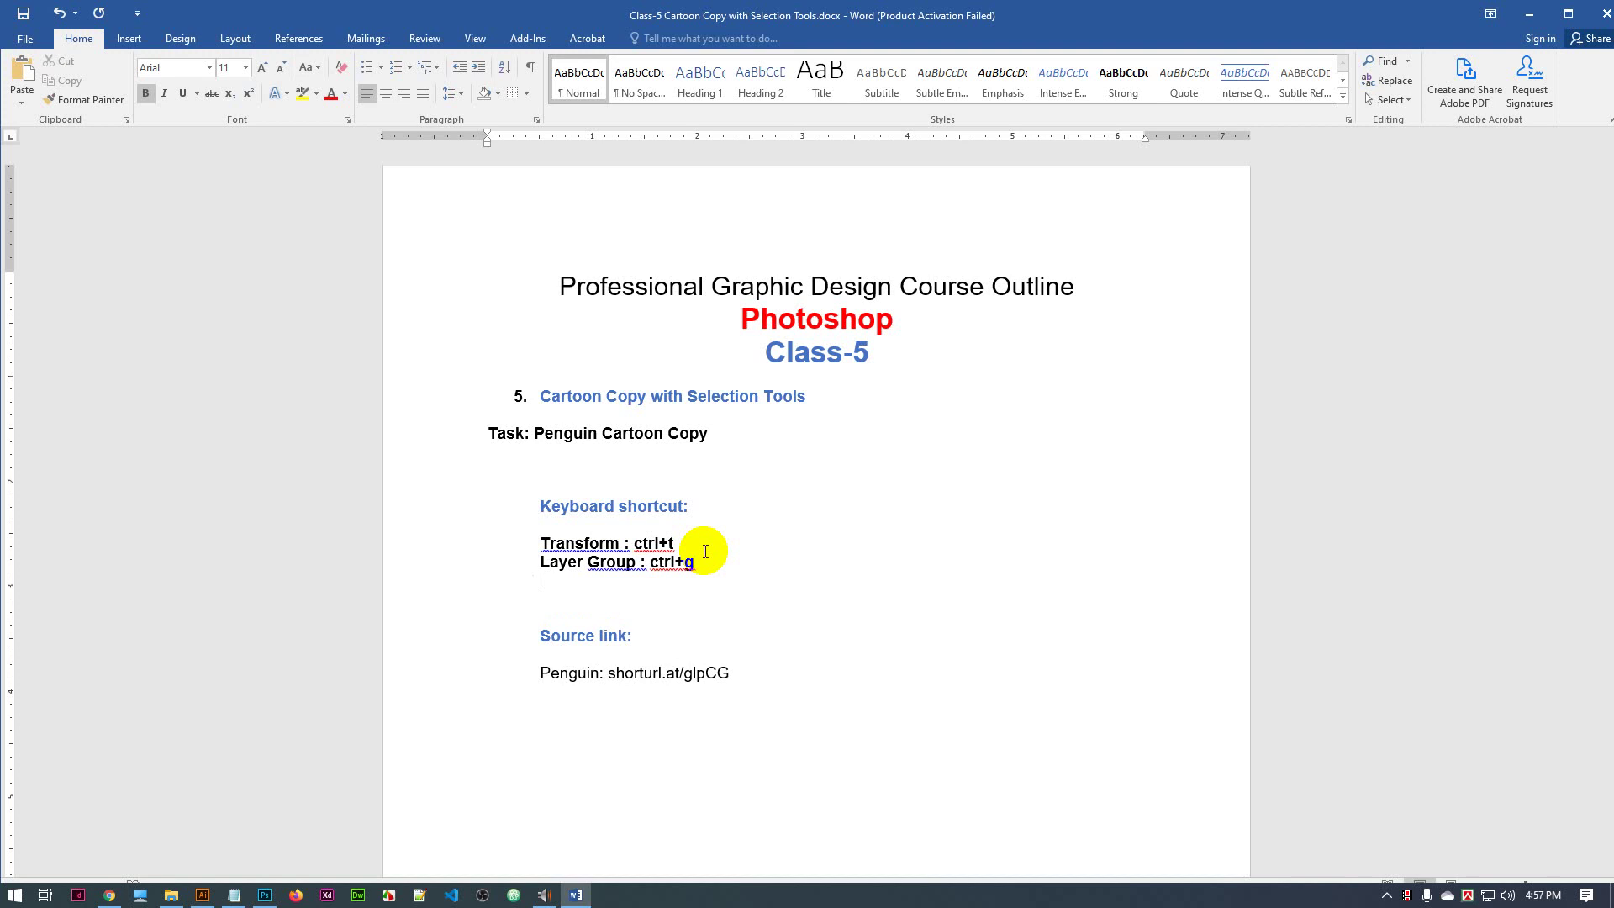
Add the line "Layer Un Group : ctrl+shift+g" to the keyboard shortcut list, dismissing the browser notification
text(Layer Un Group :)
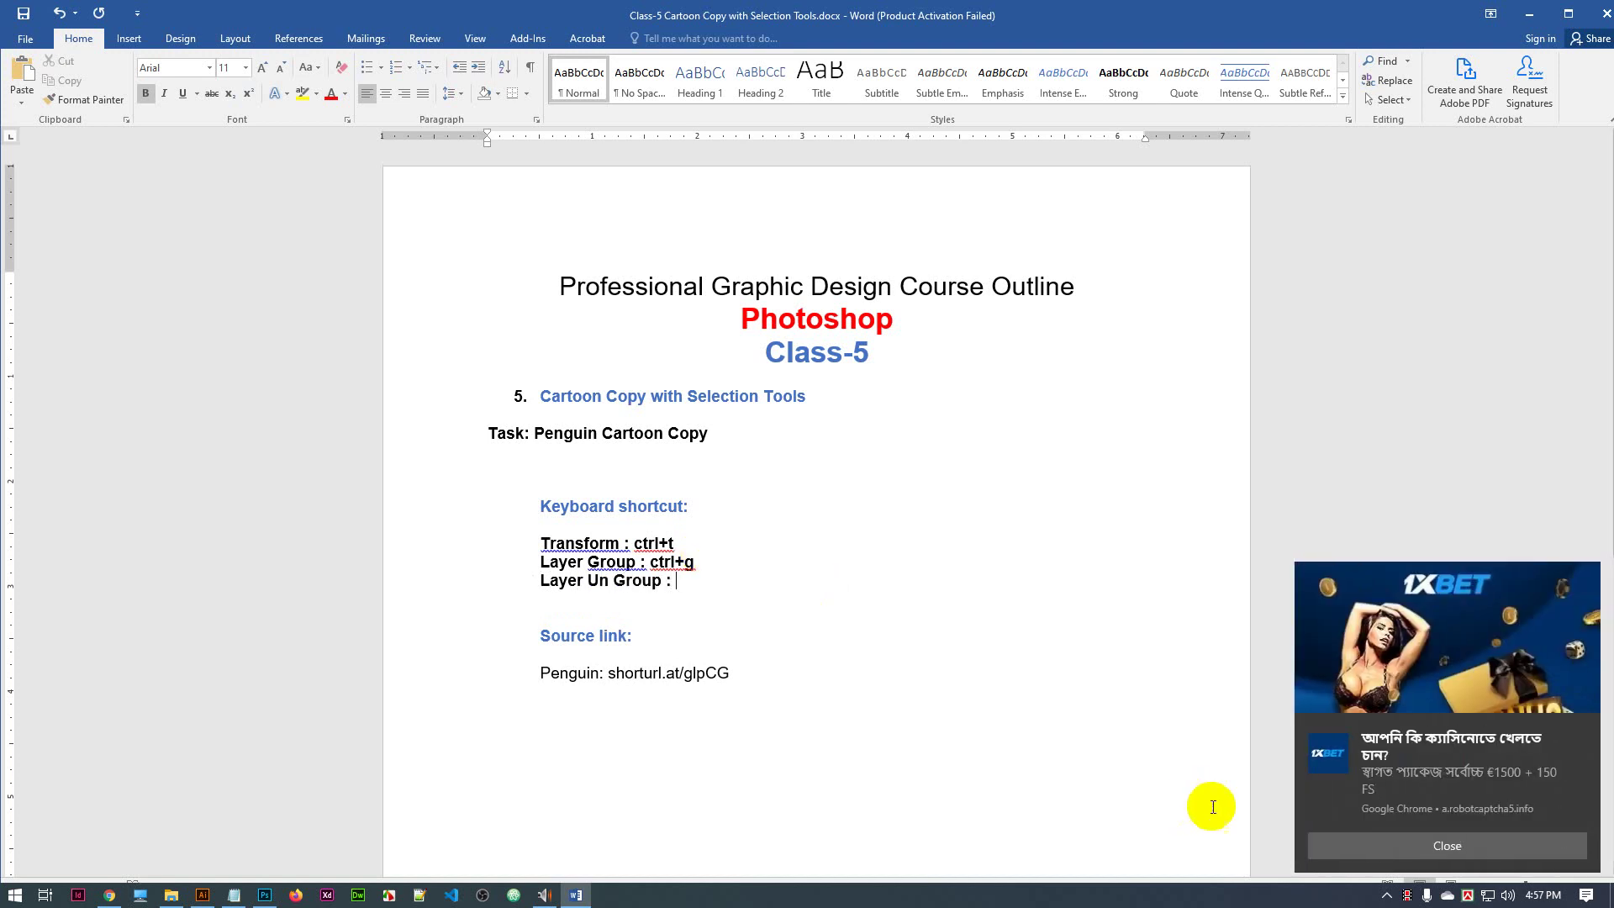
click(1436, 847)
click(682, 586)
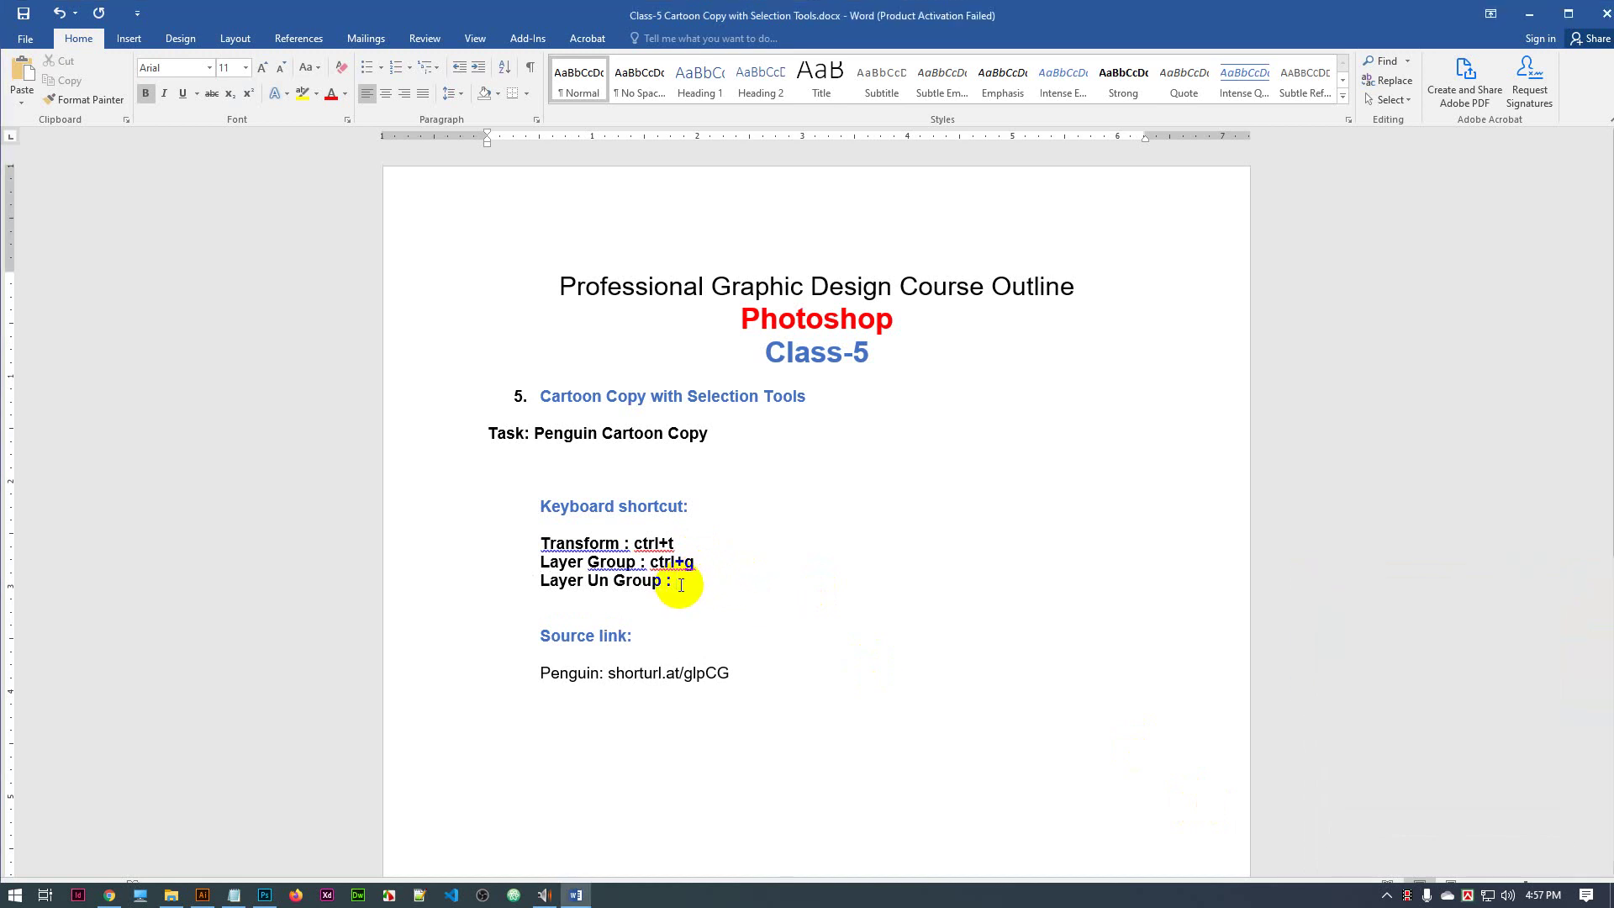
text(ctrl=)
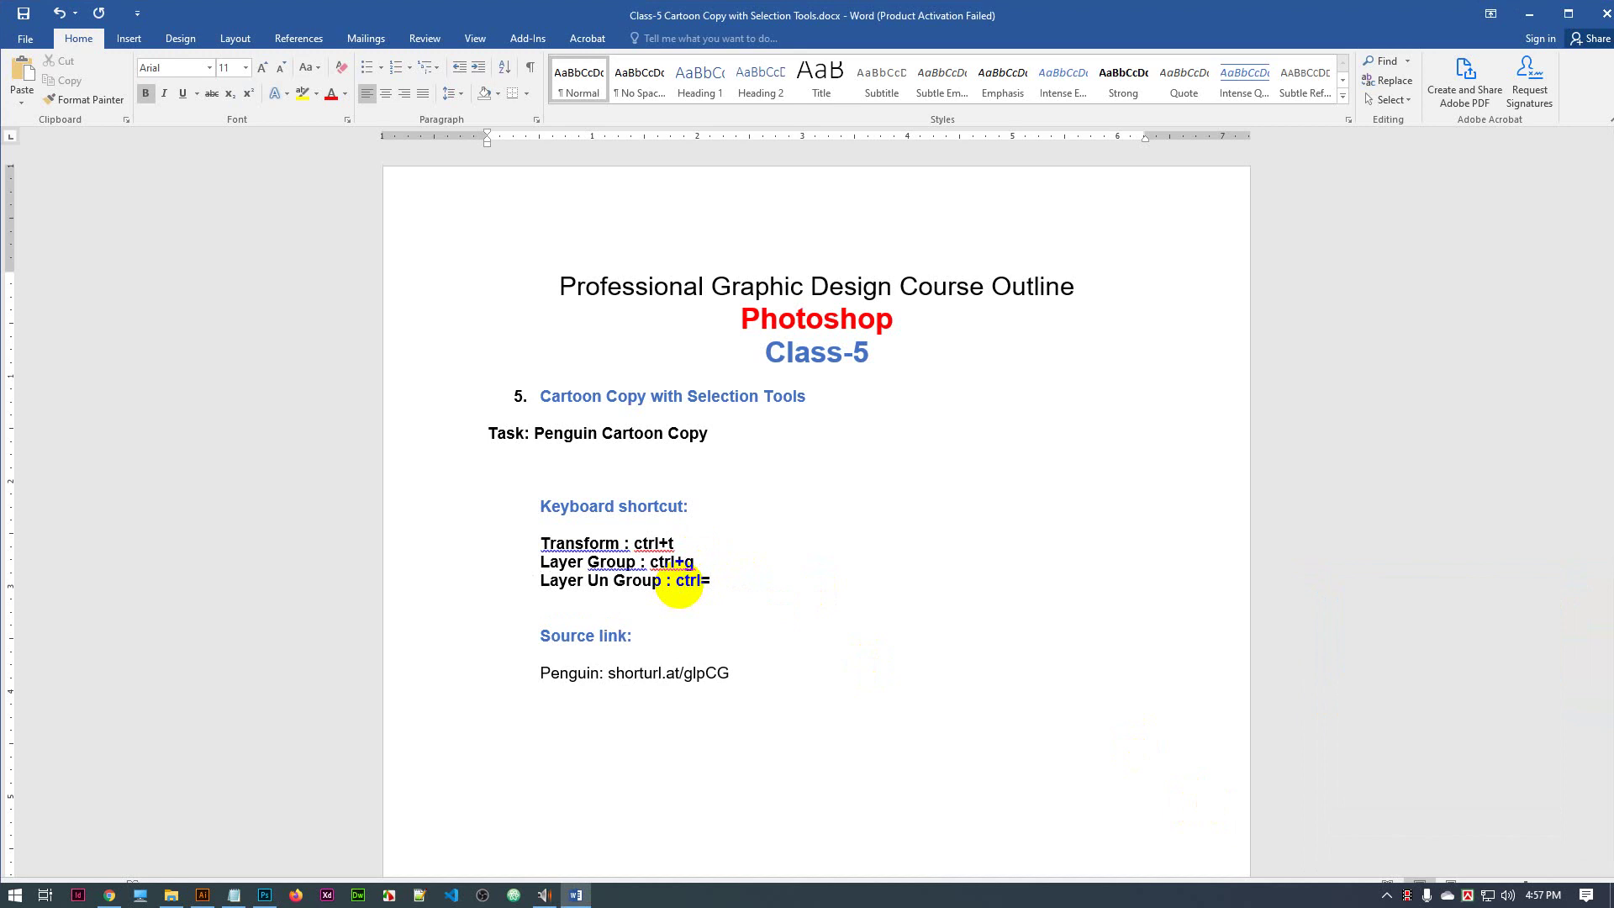
key(BackSpace)
text(+shift+g)
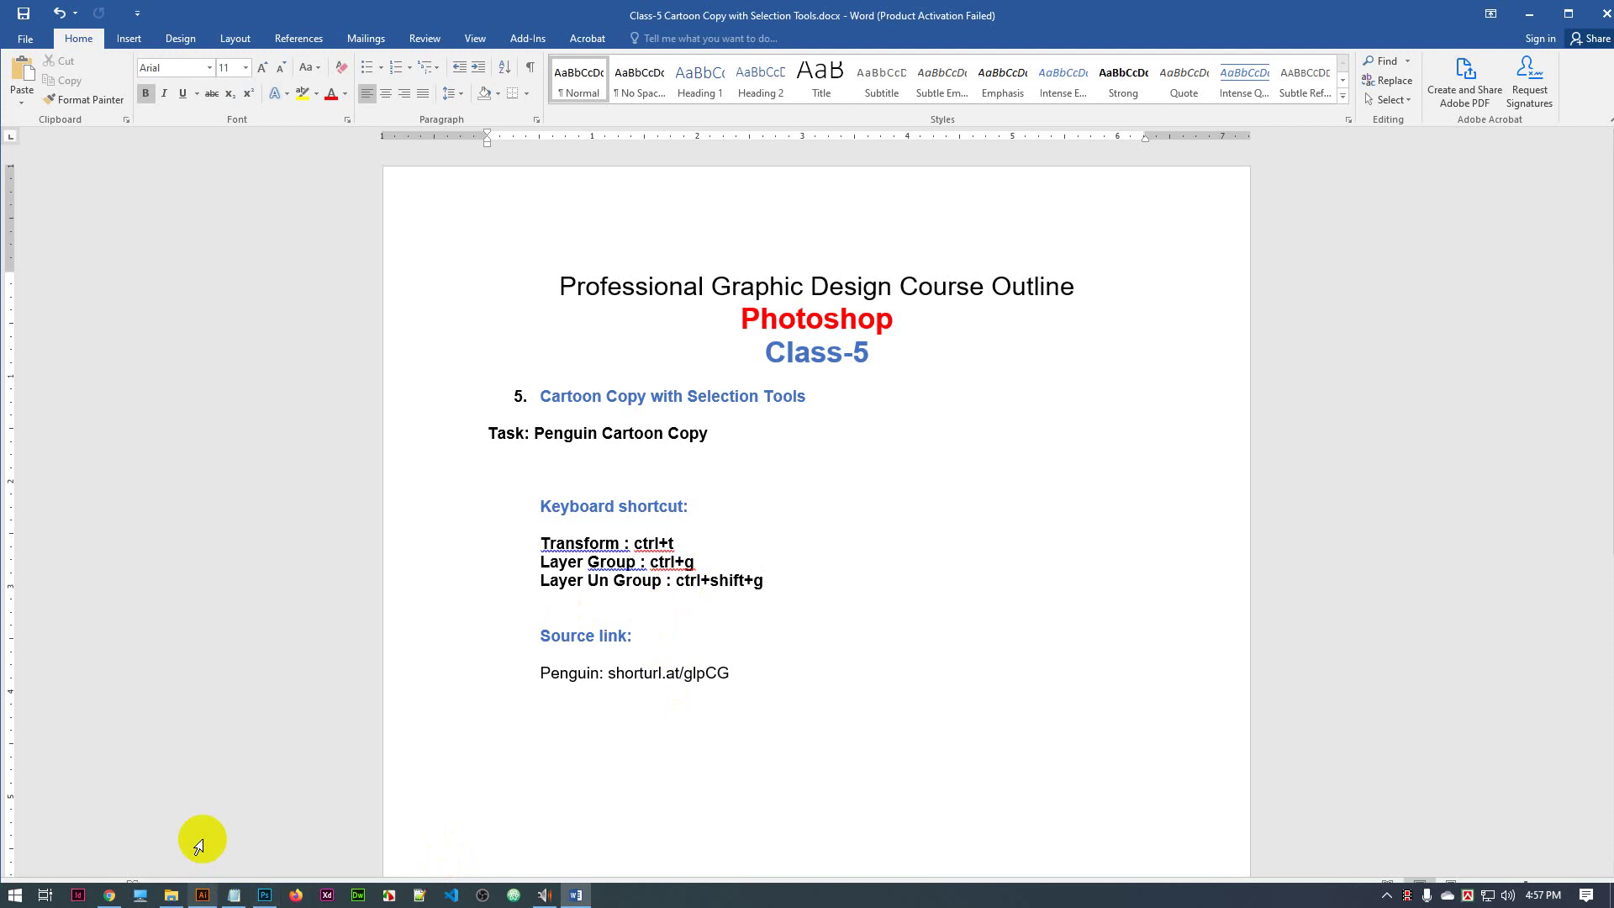
Return to Photoshop and rename the new layer group "eye left"
click(265, 895)
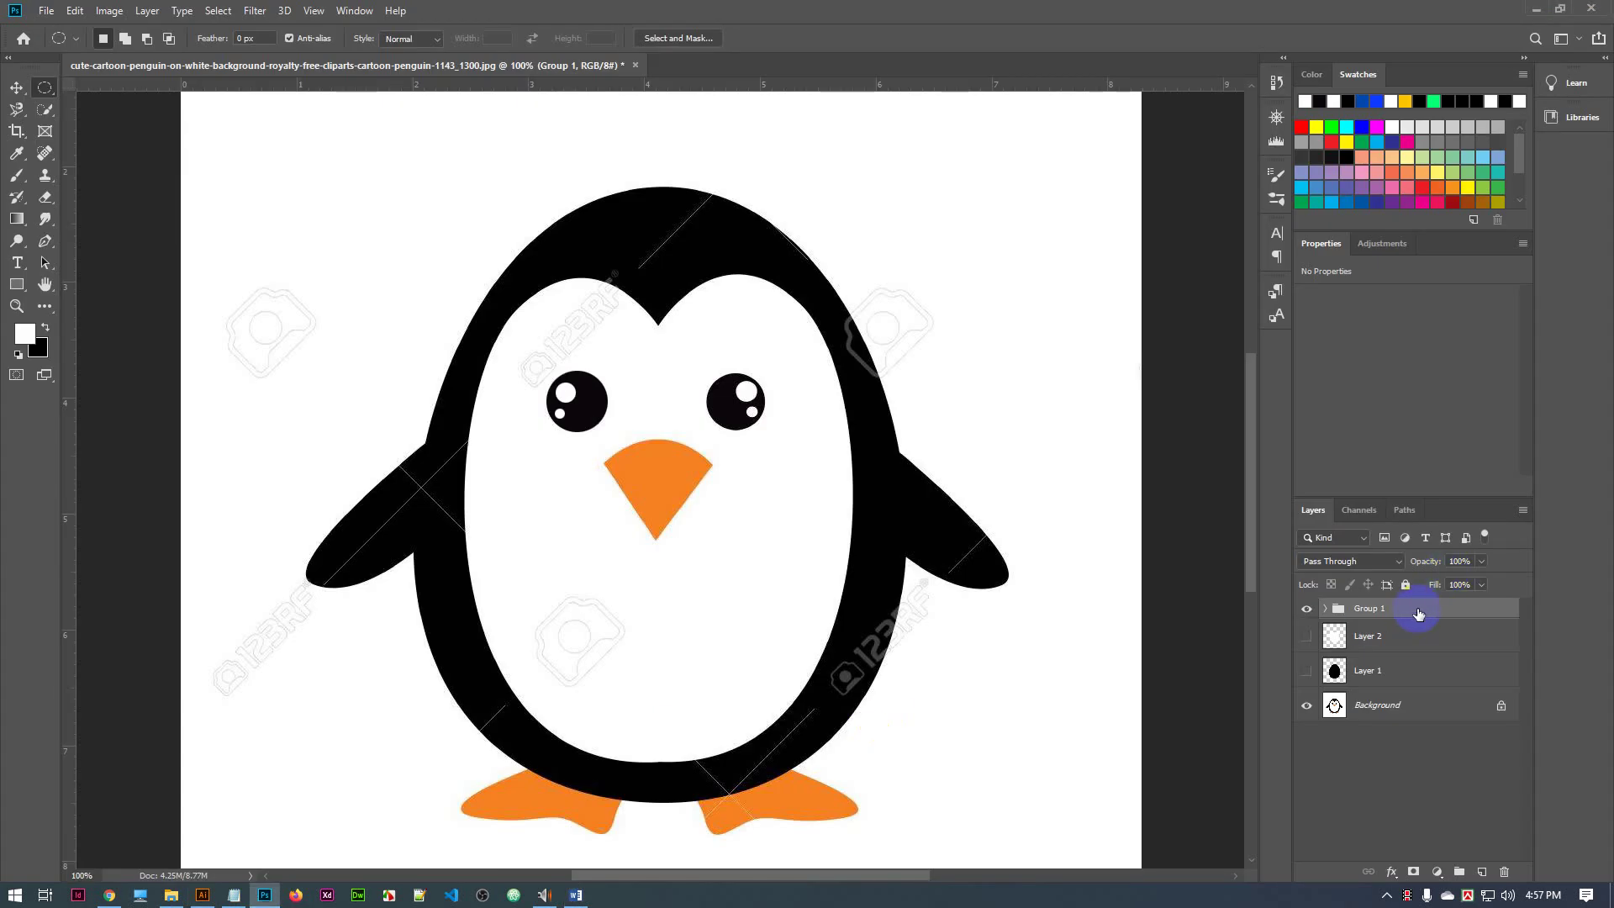
click(1365, 615)
double_click(1366, 608)
text(eye left)
click(1439, 777)
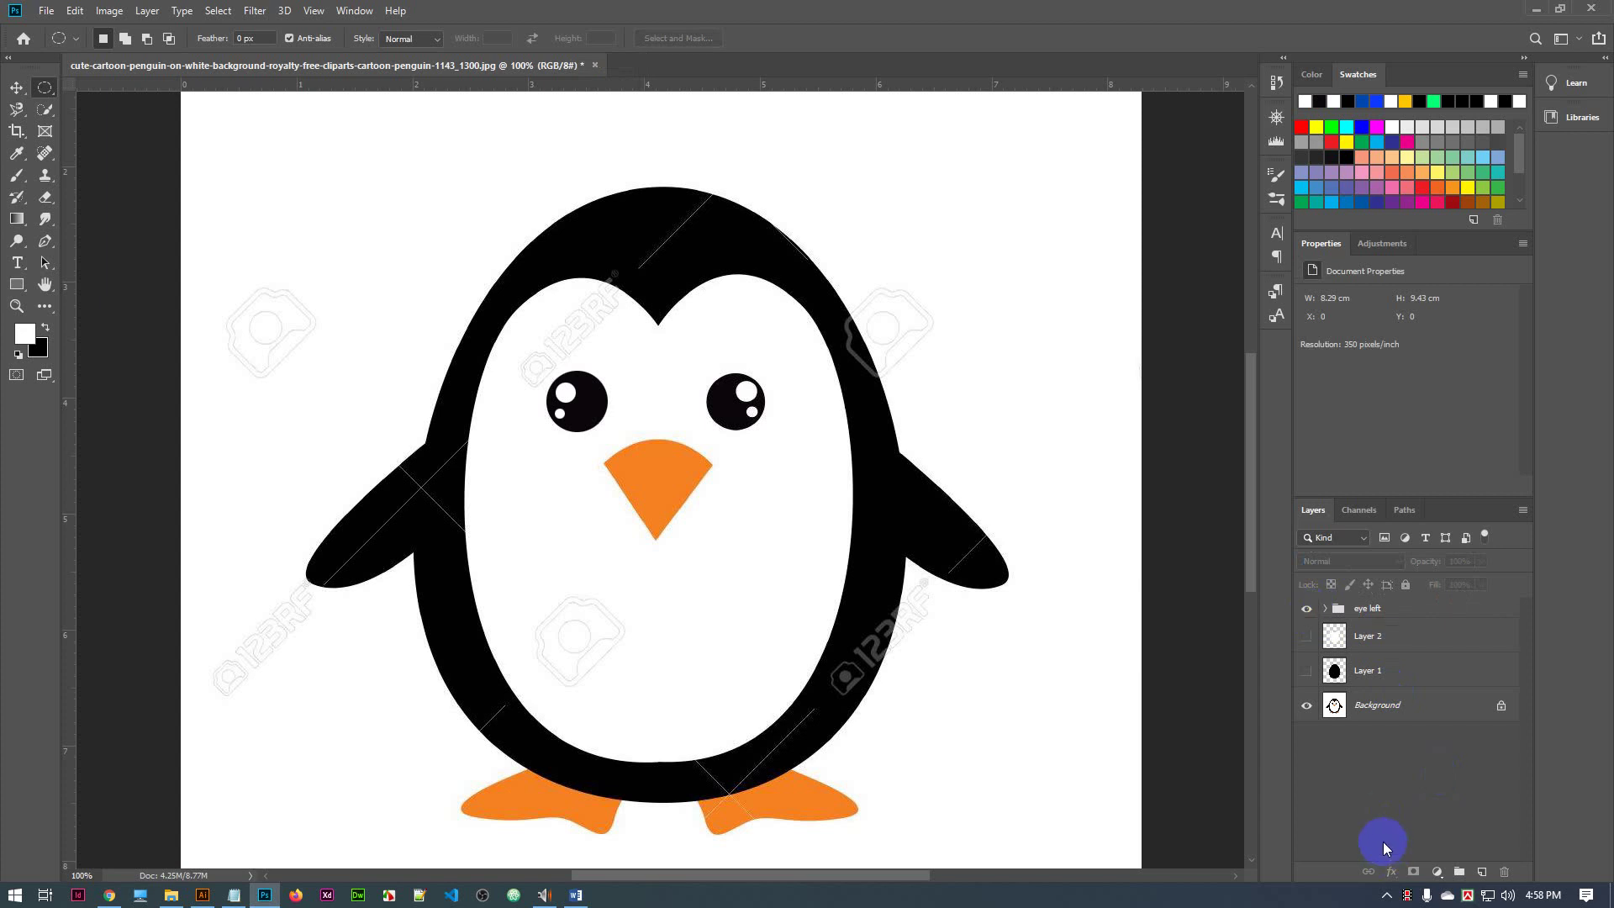
Duplicate the "eye left" group and rename the copy "eye right"
click(1429, 615)
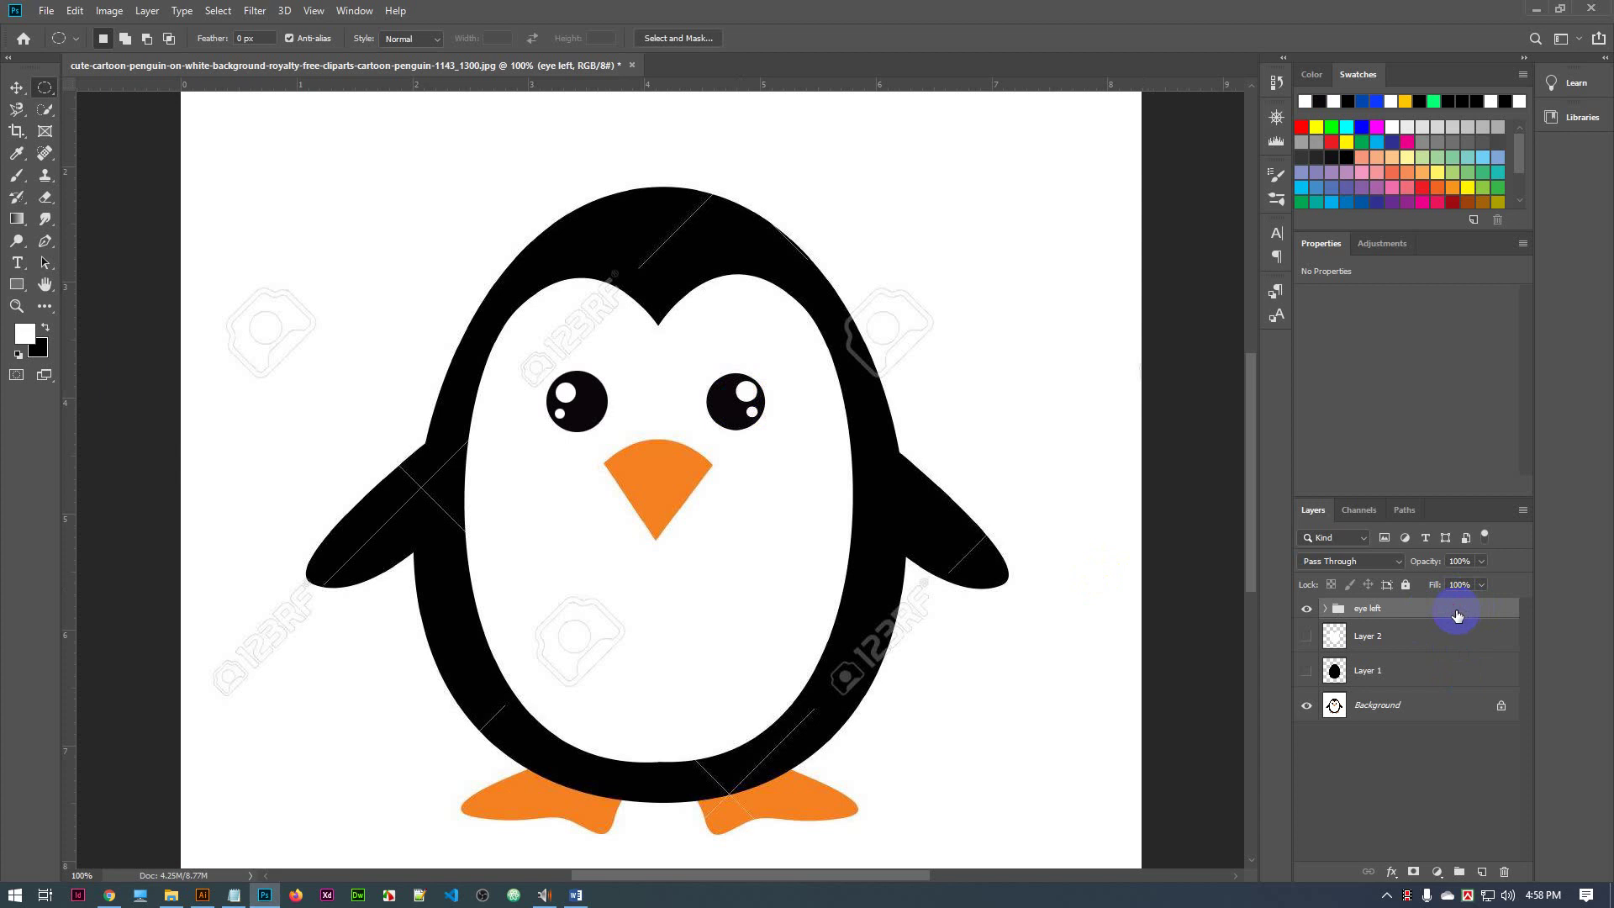
key(ctrl+j)
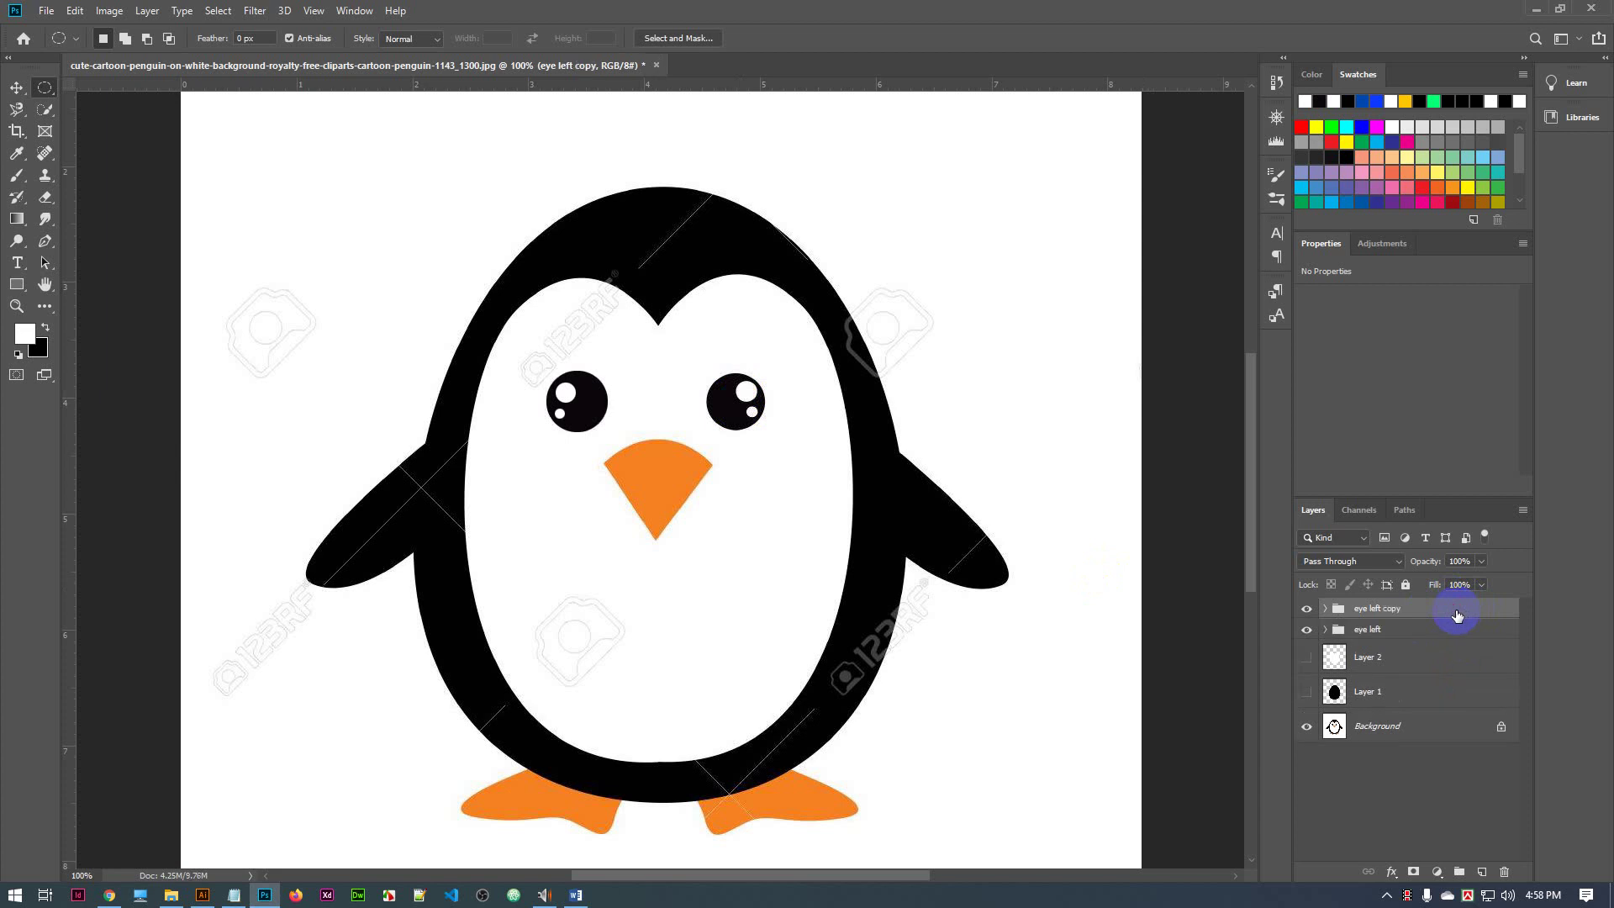
right_click(1457, 616)
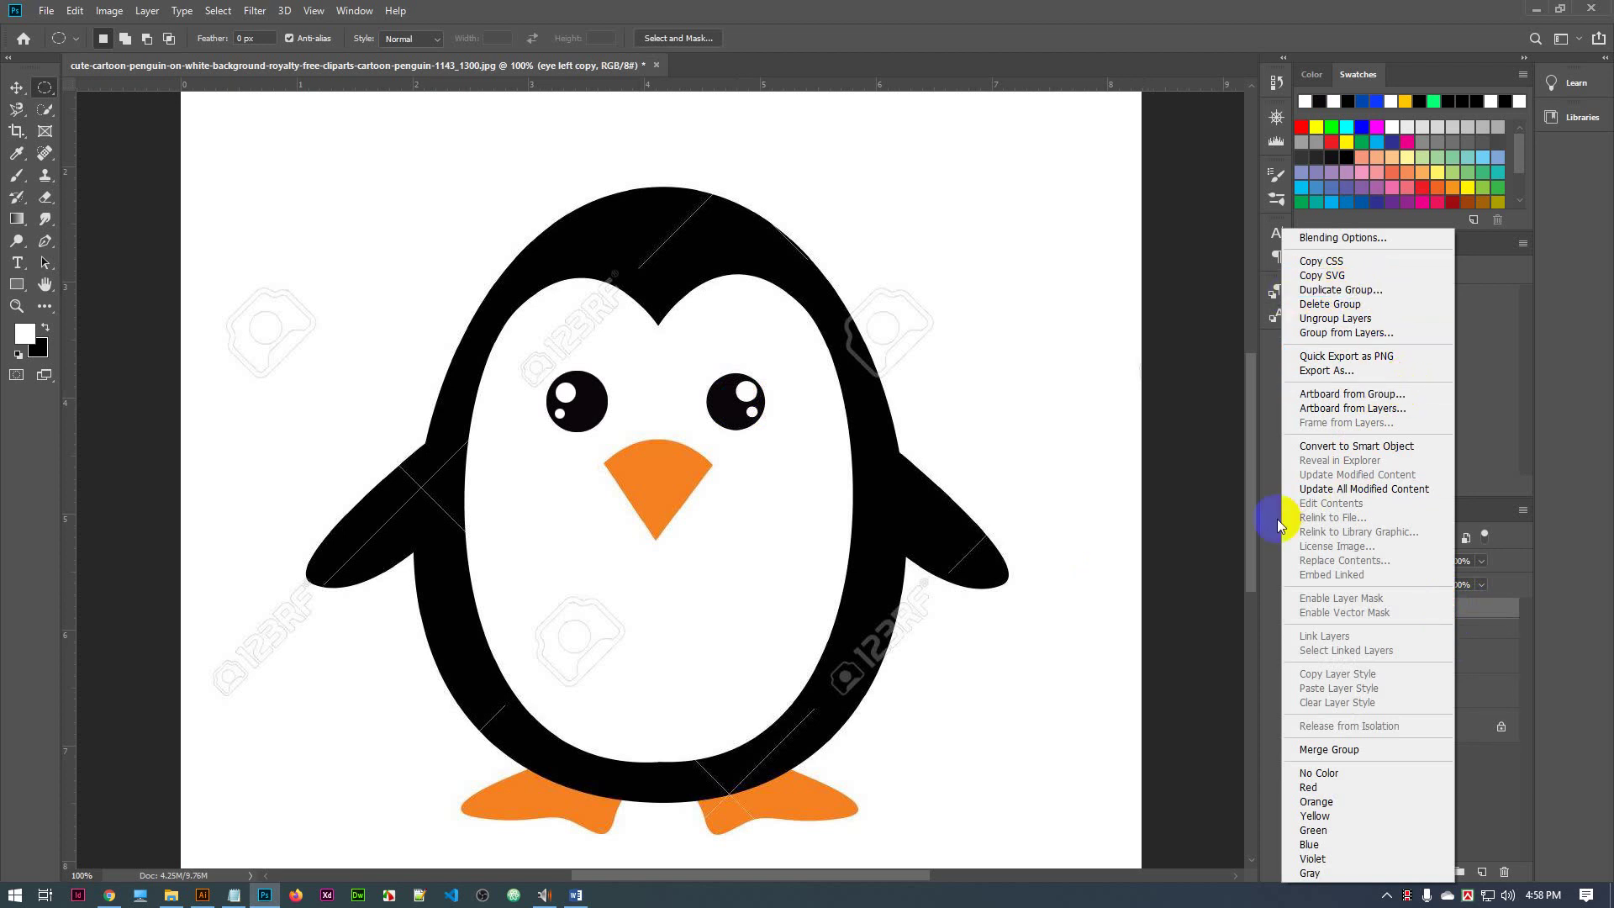
click(1194, 501)
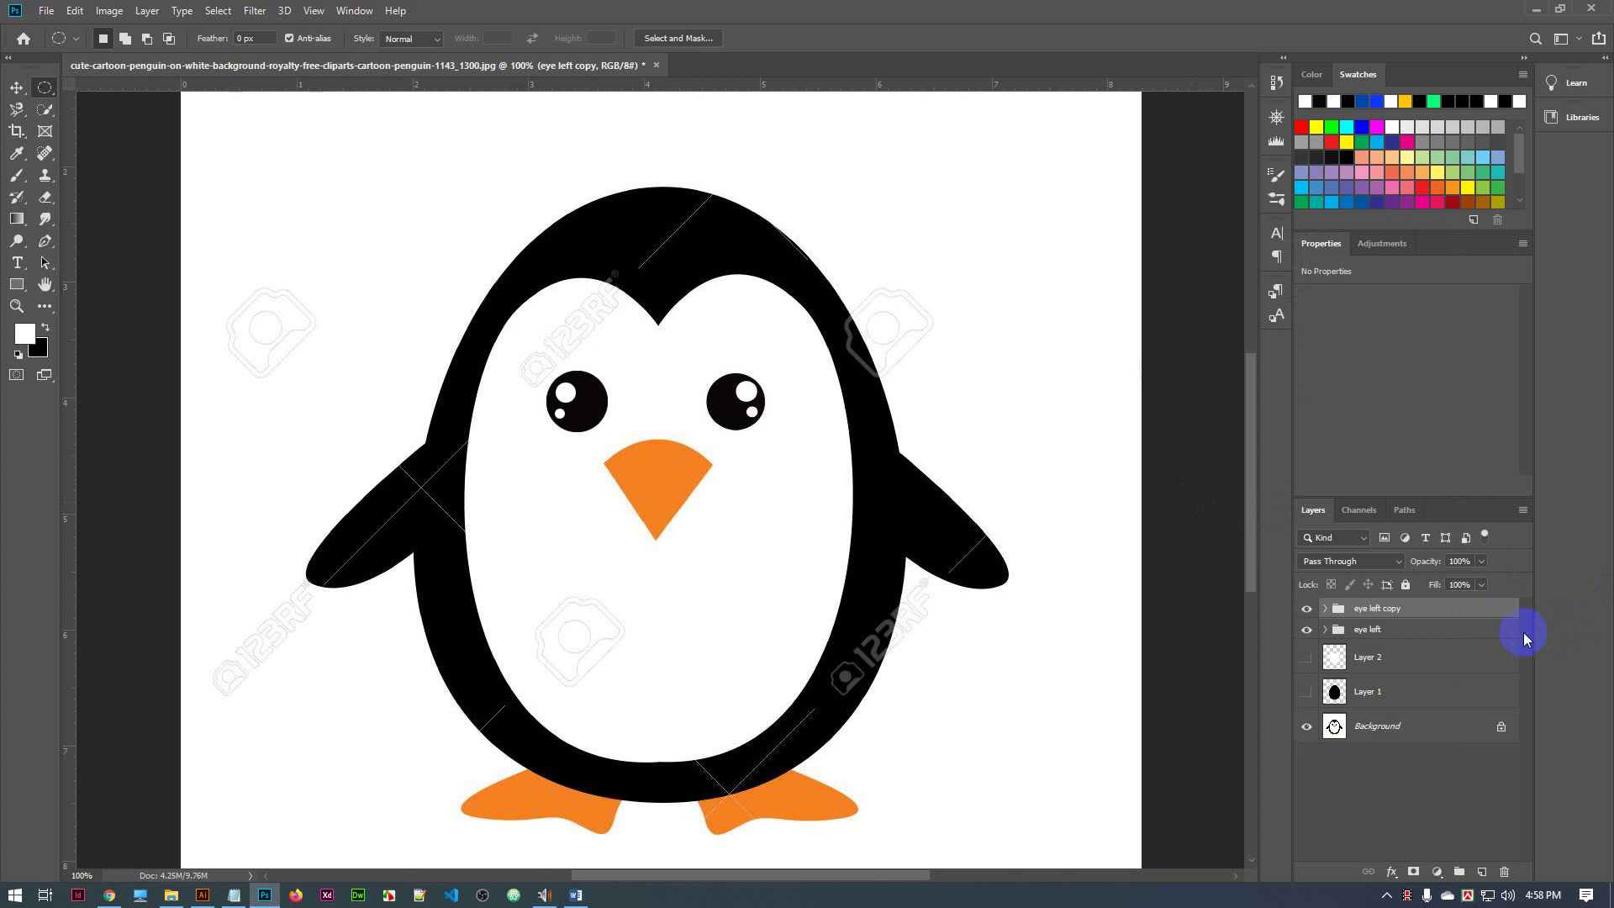
double_click(1369, 611)
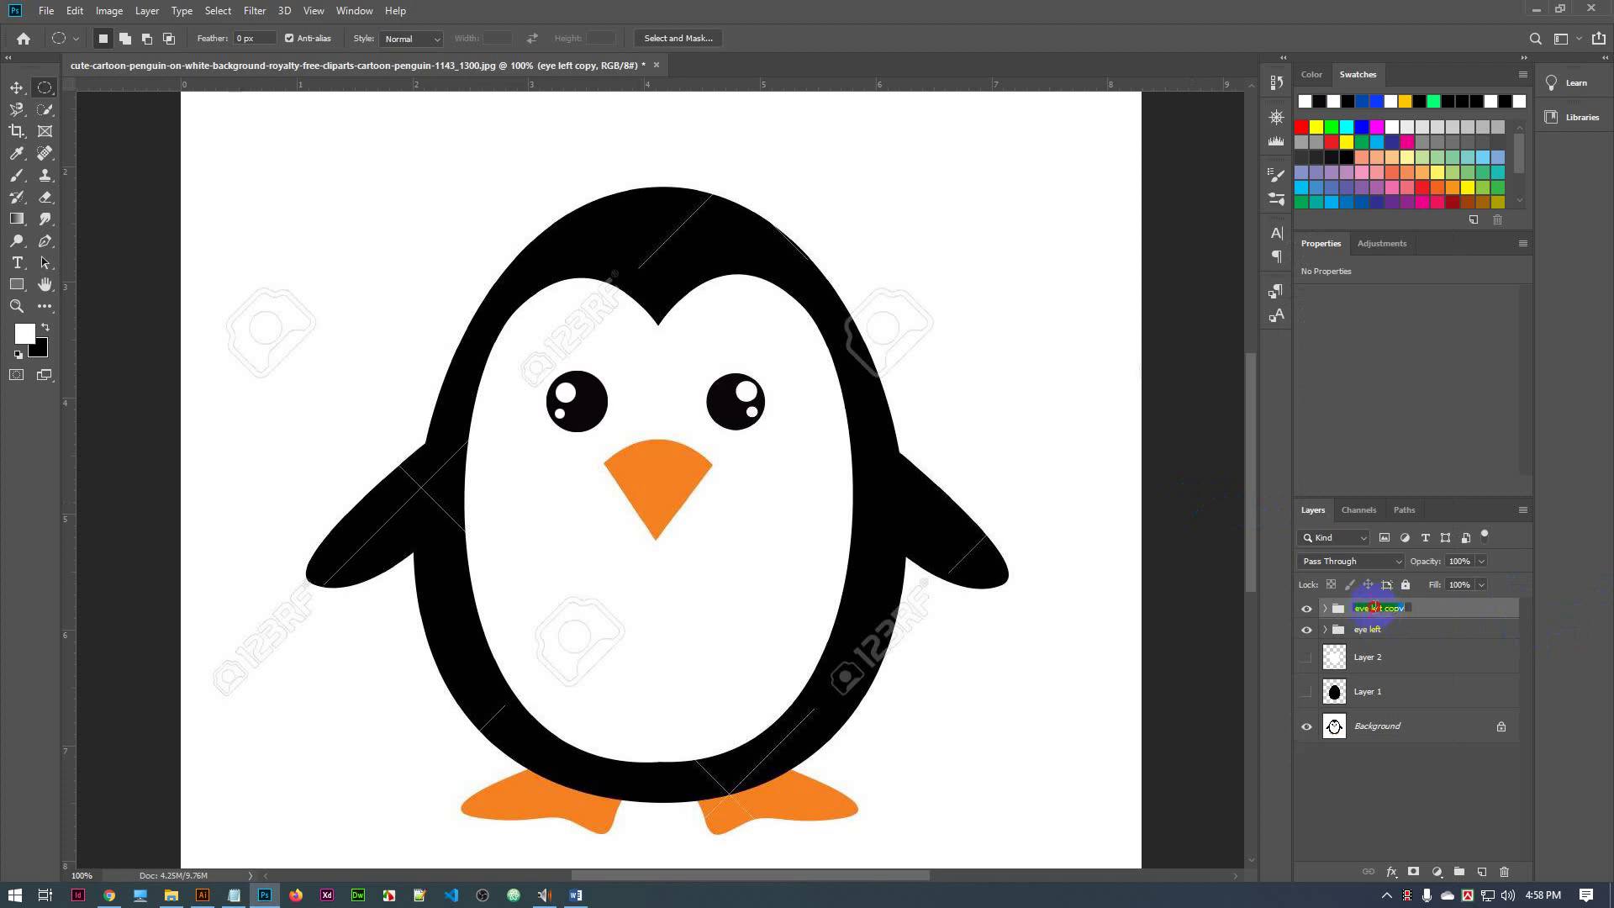
drag(1373, 607, 1435, 631)
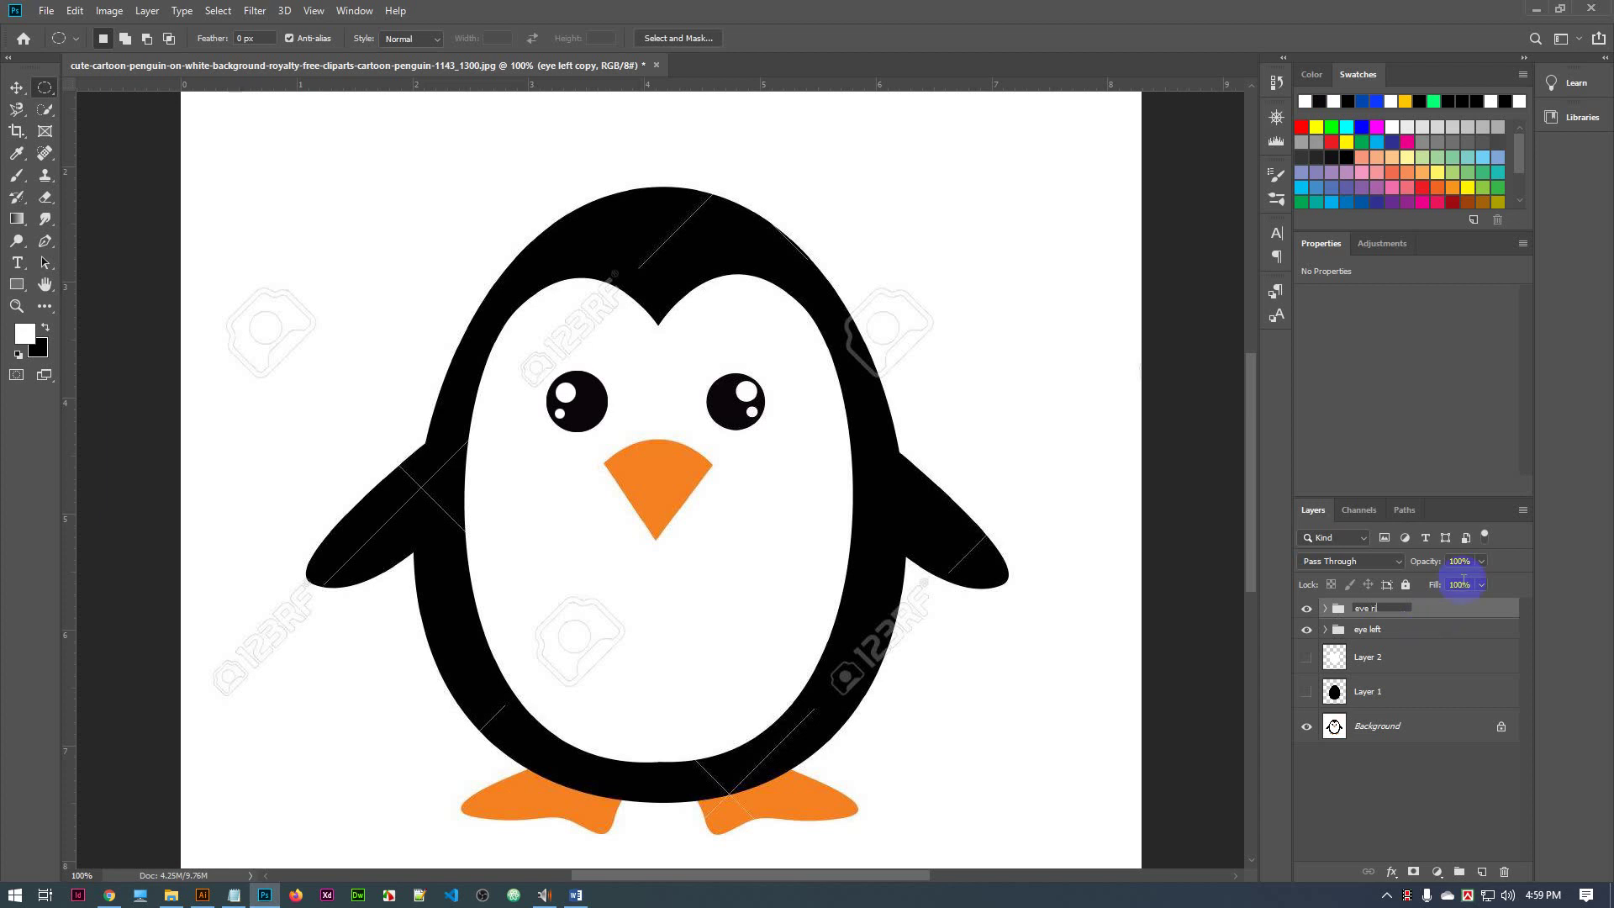
click(1375, 819)
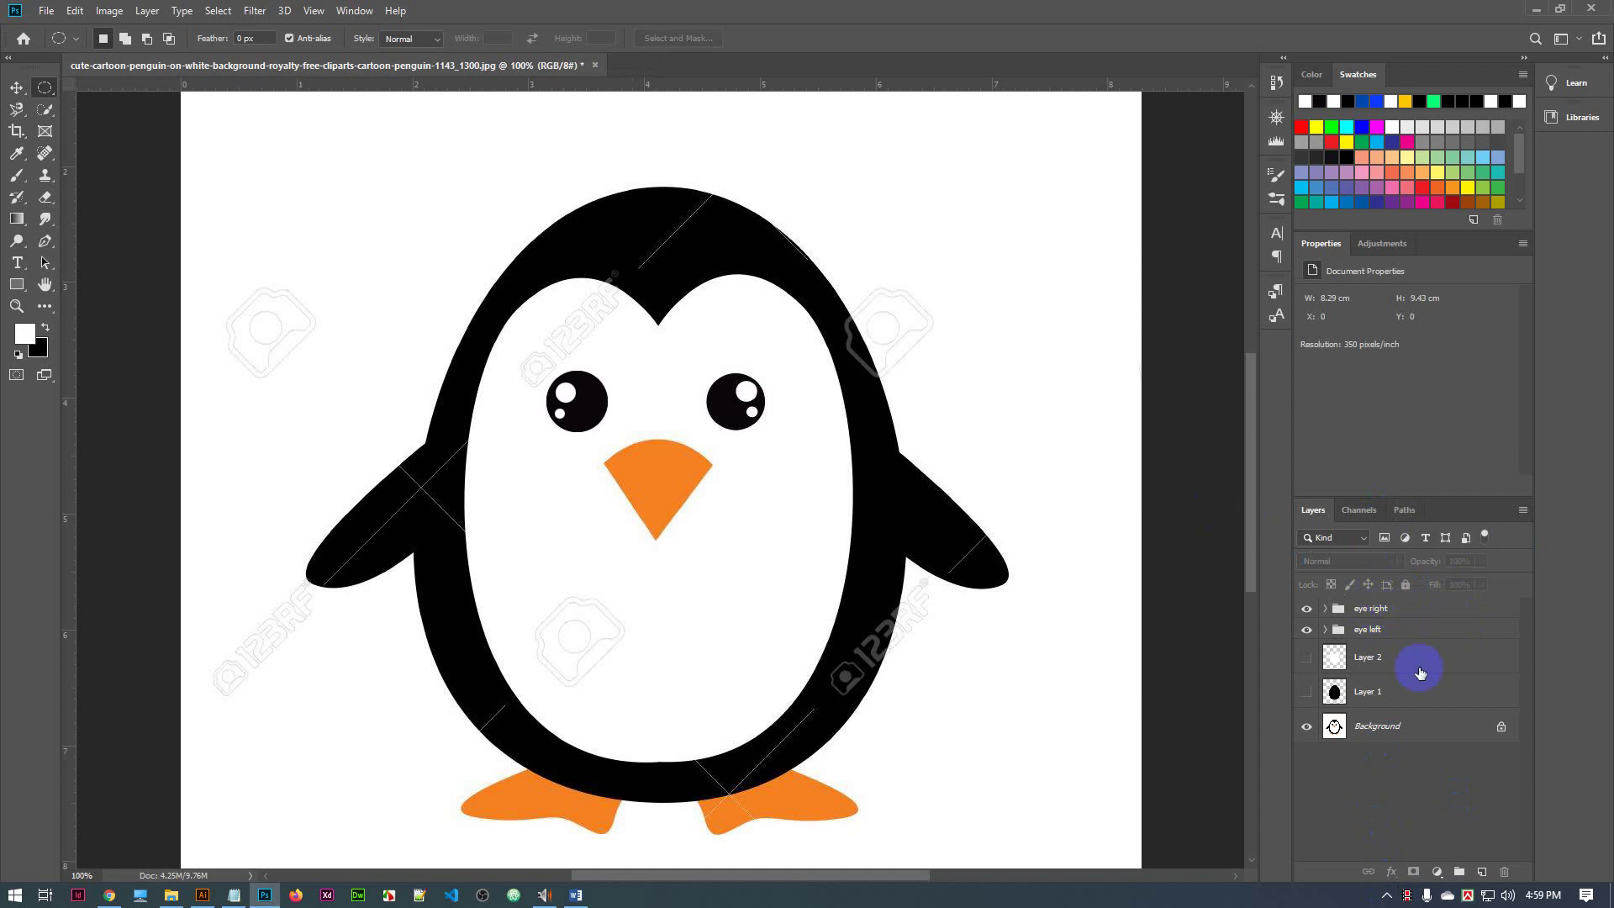
Free-transform the "eye right" group, moving it over the penguin's other eye and flipping it horizontally
click(1373, 605)
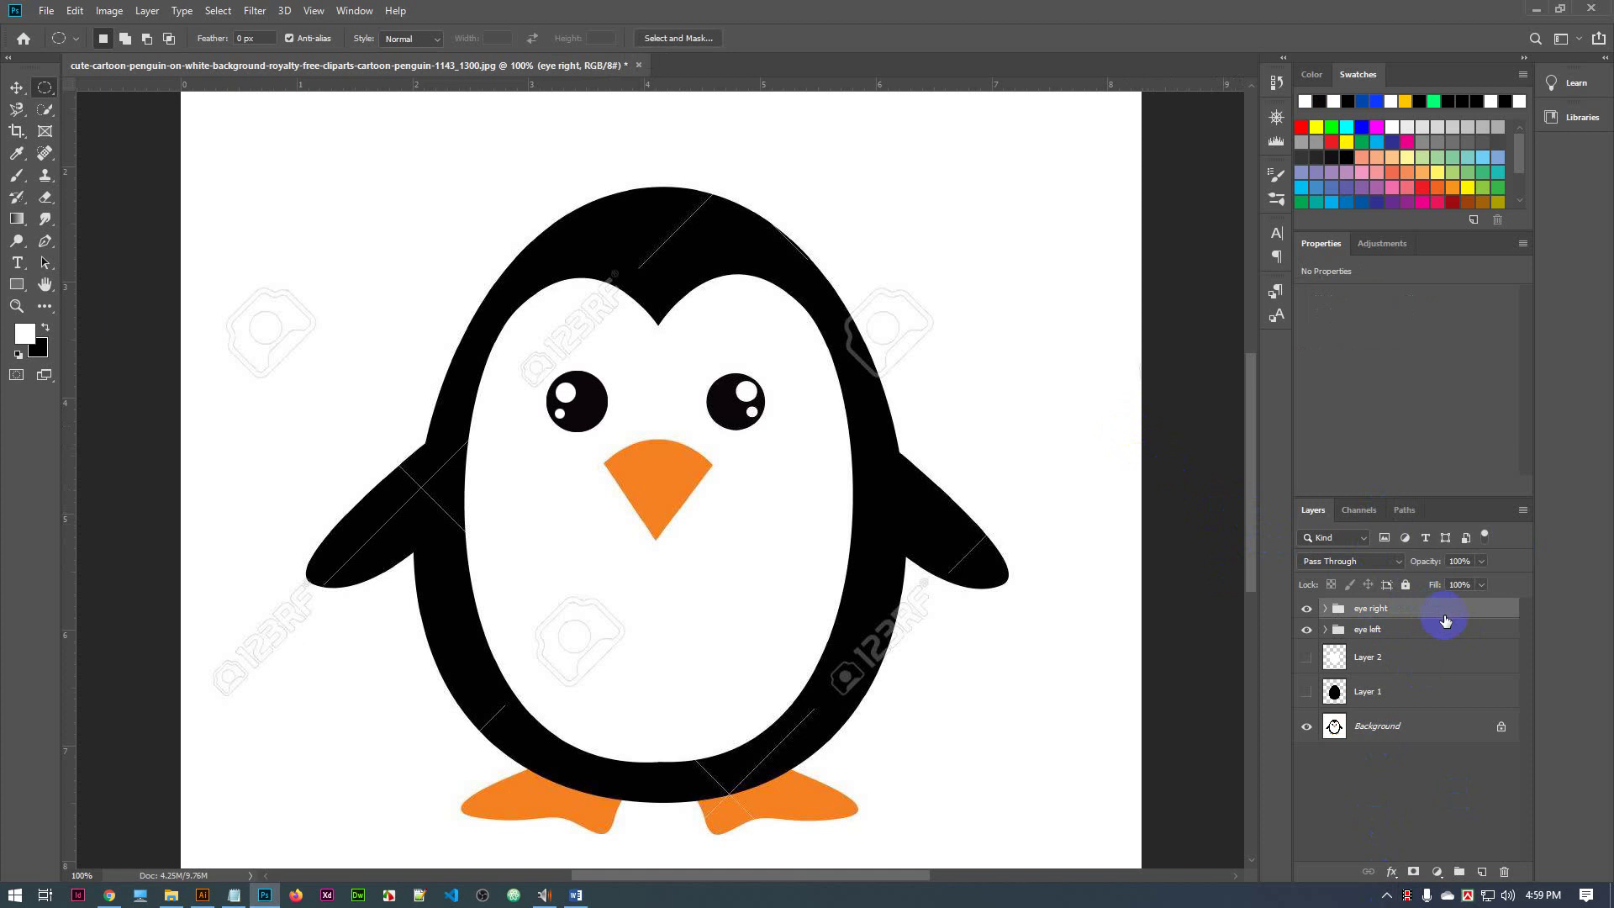
key(ctrl+t)
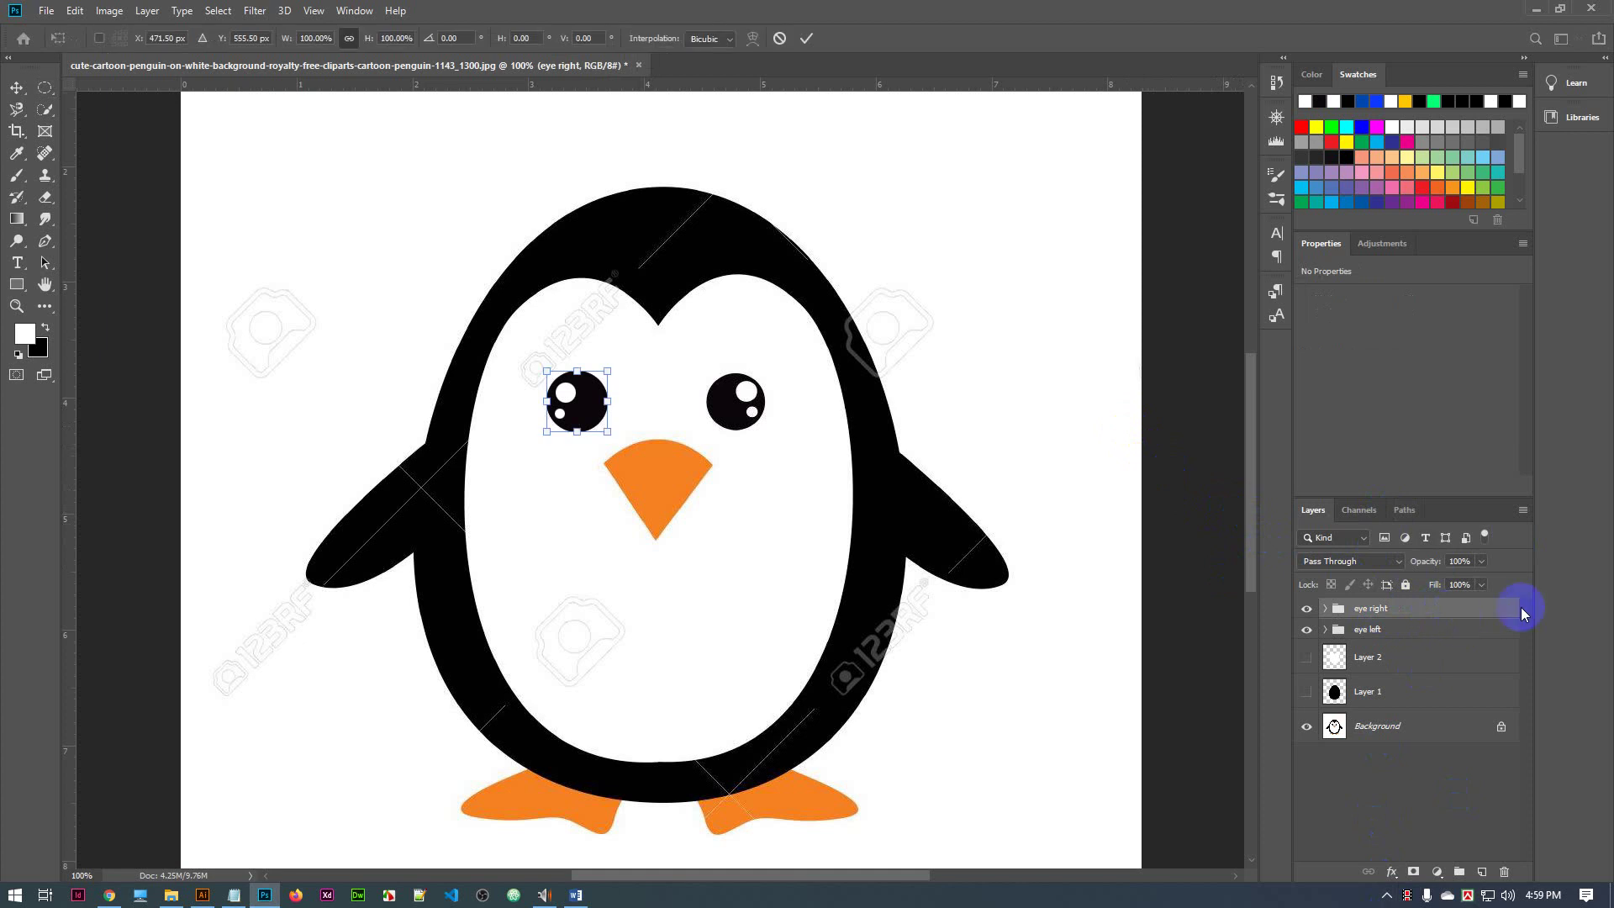
drag(591, 413, 753, 412)
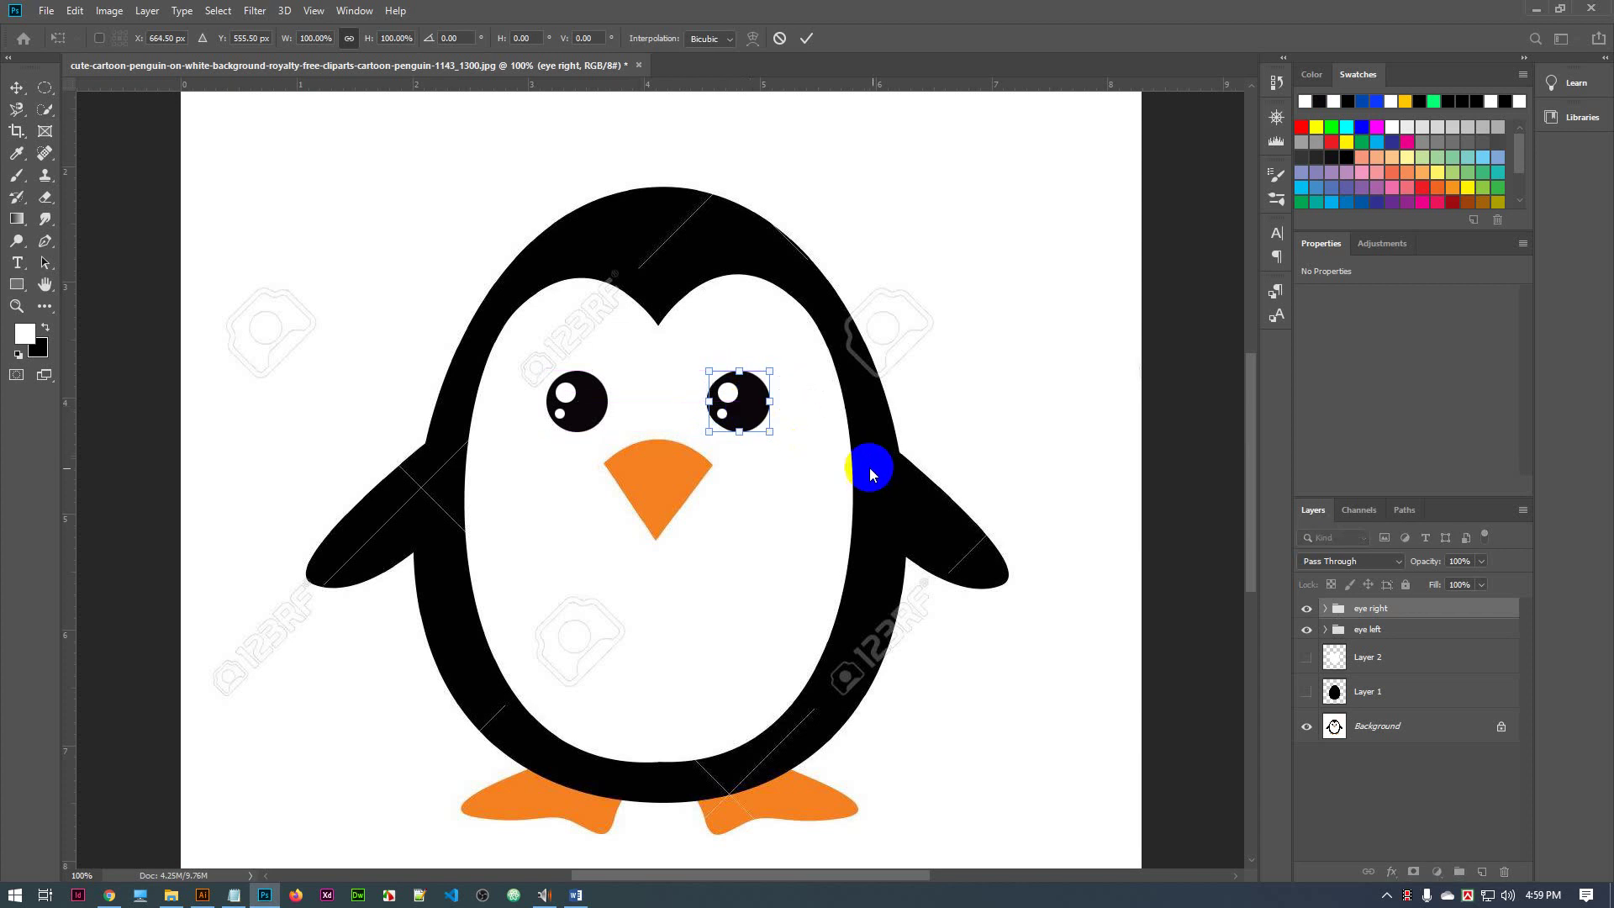
right_click(756, 408)
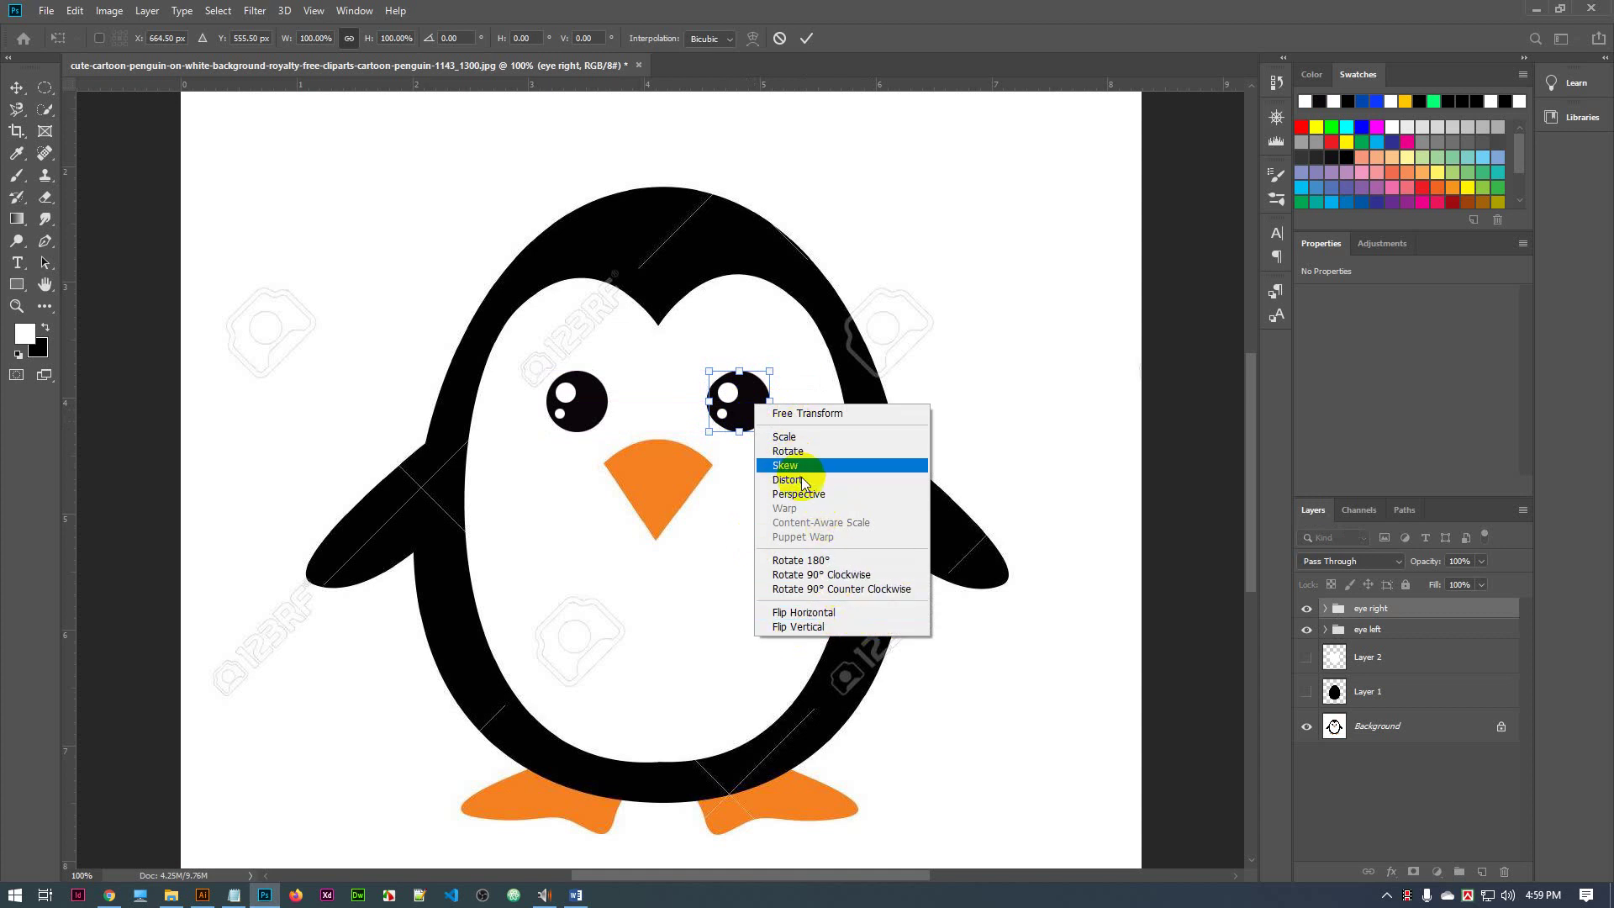
click(826, 614)
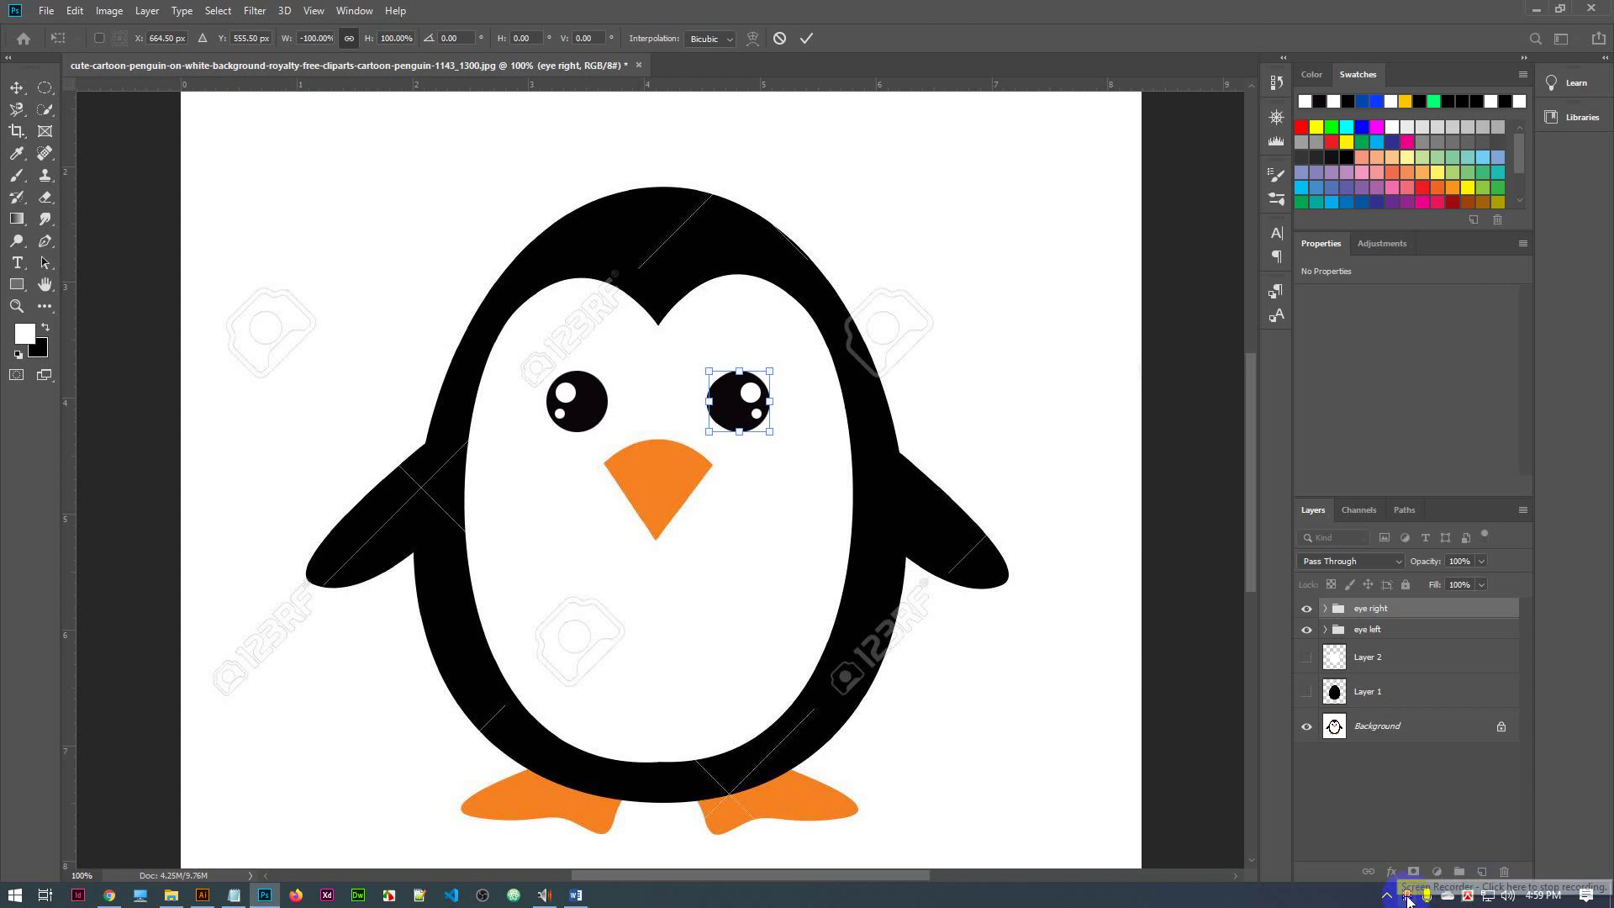
click(675, 297)
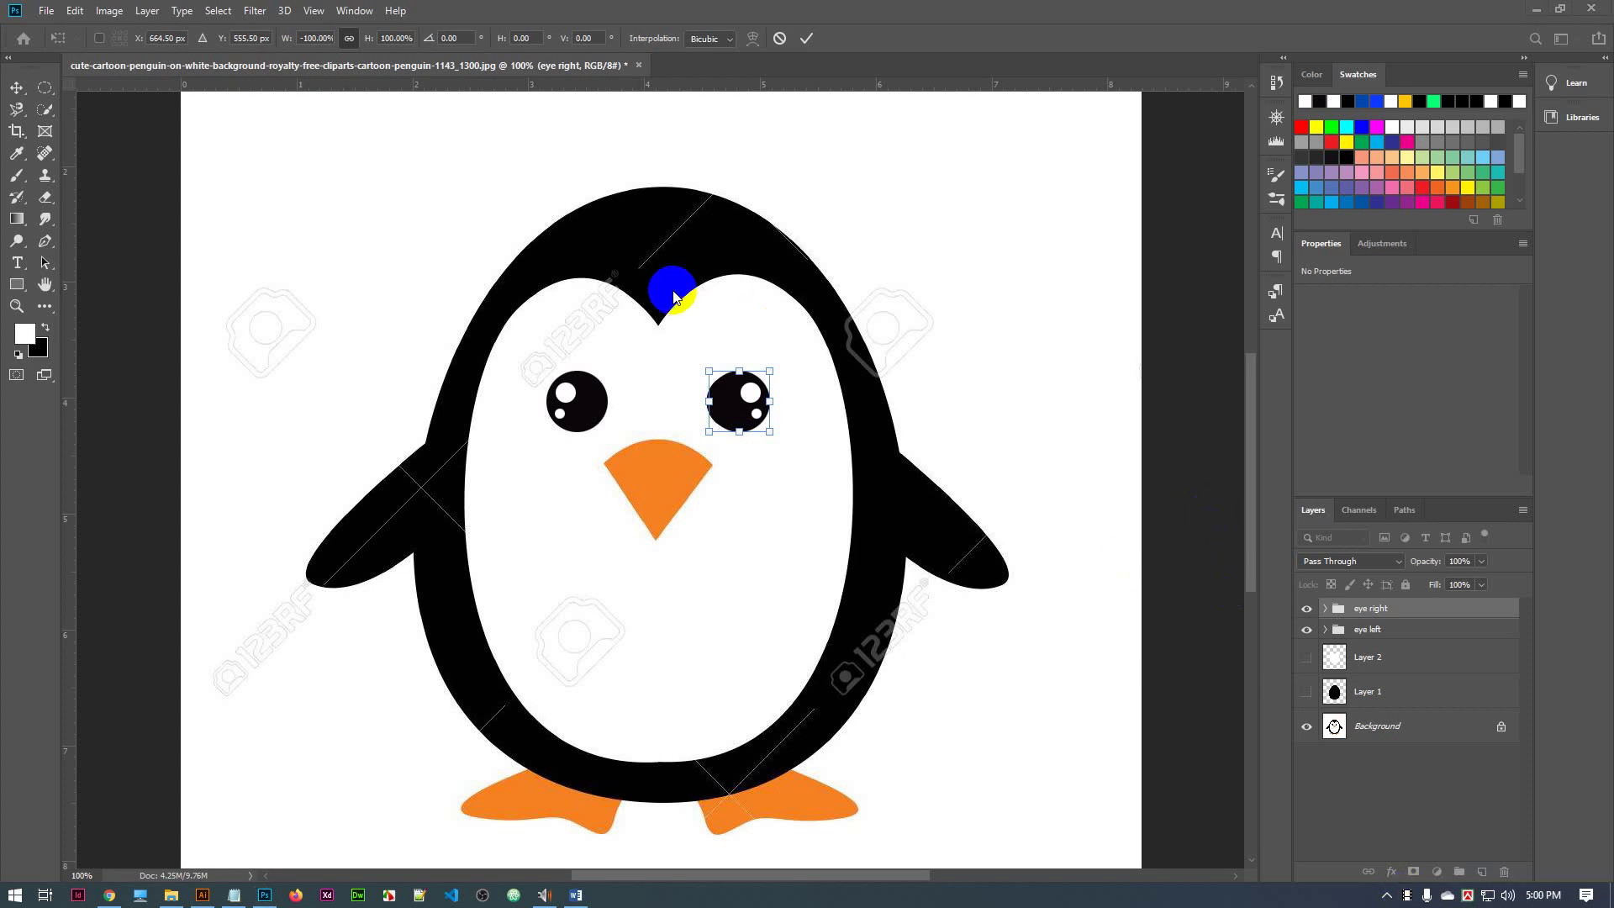
click(807, 39)
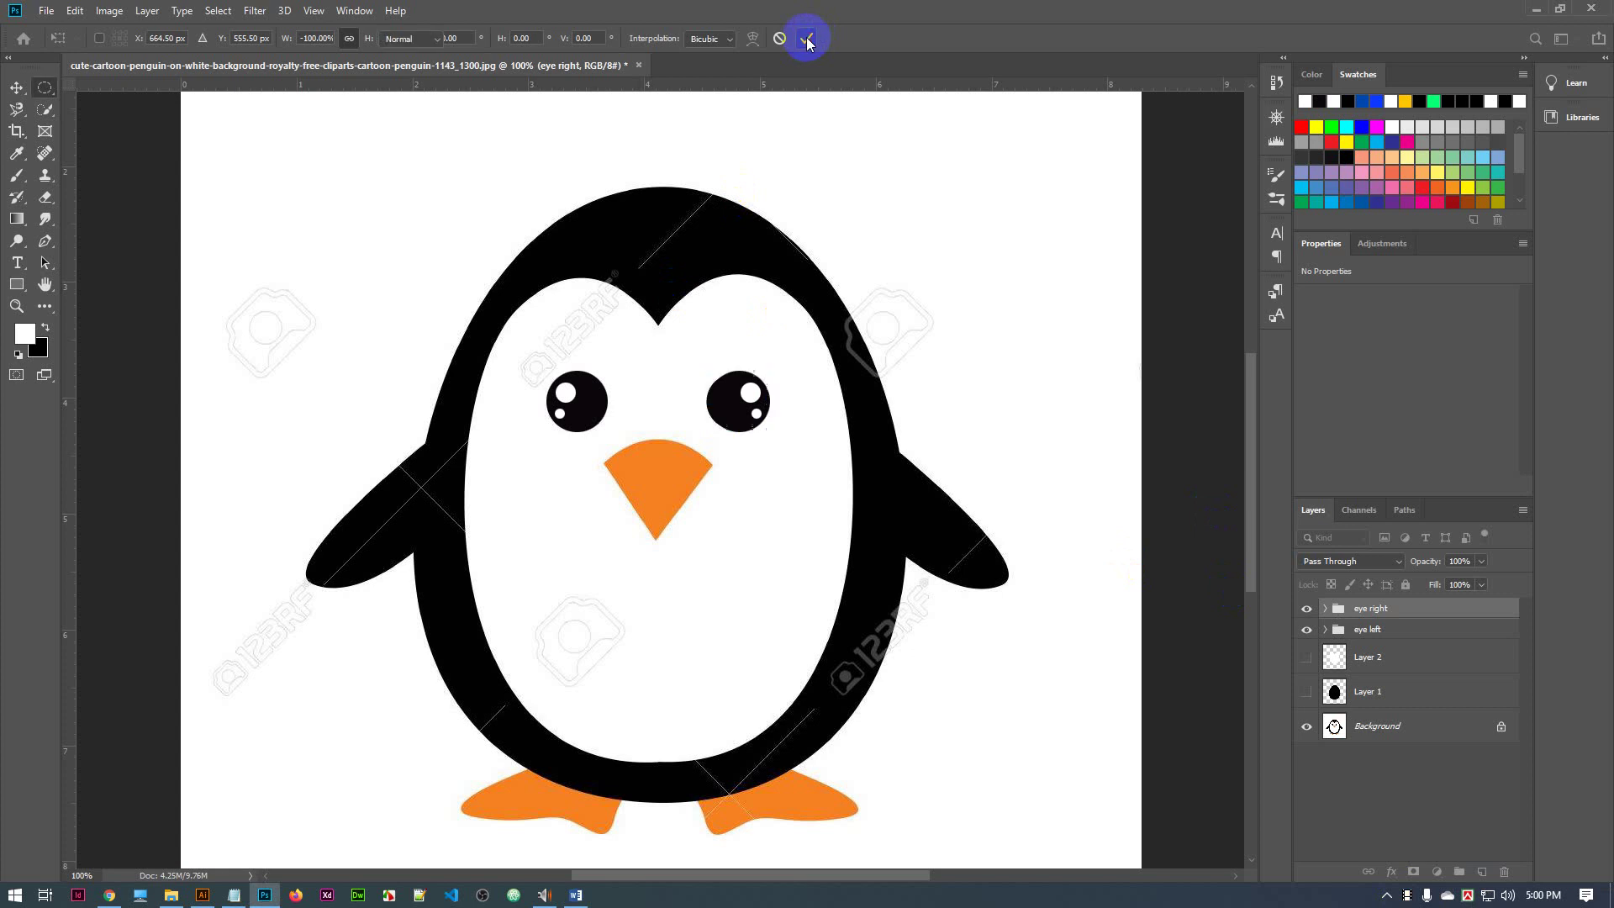
Hide the Background and show Layer 1 and Layer 2 to check the traced body together with both eyes
click(1316, 728)
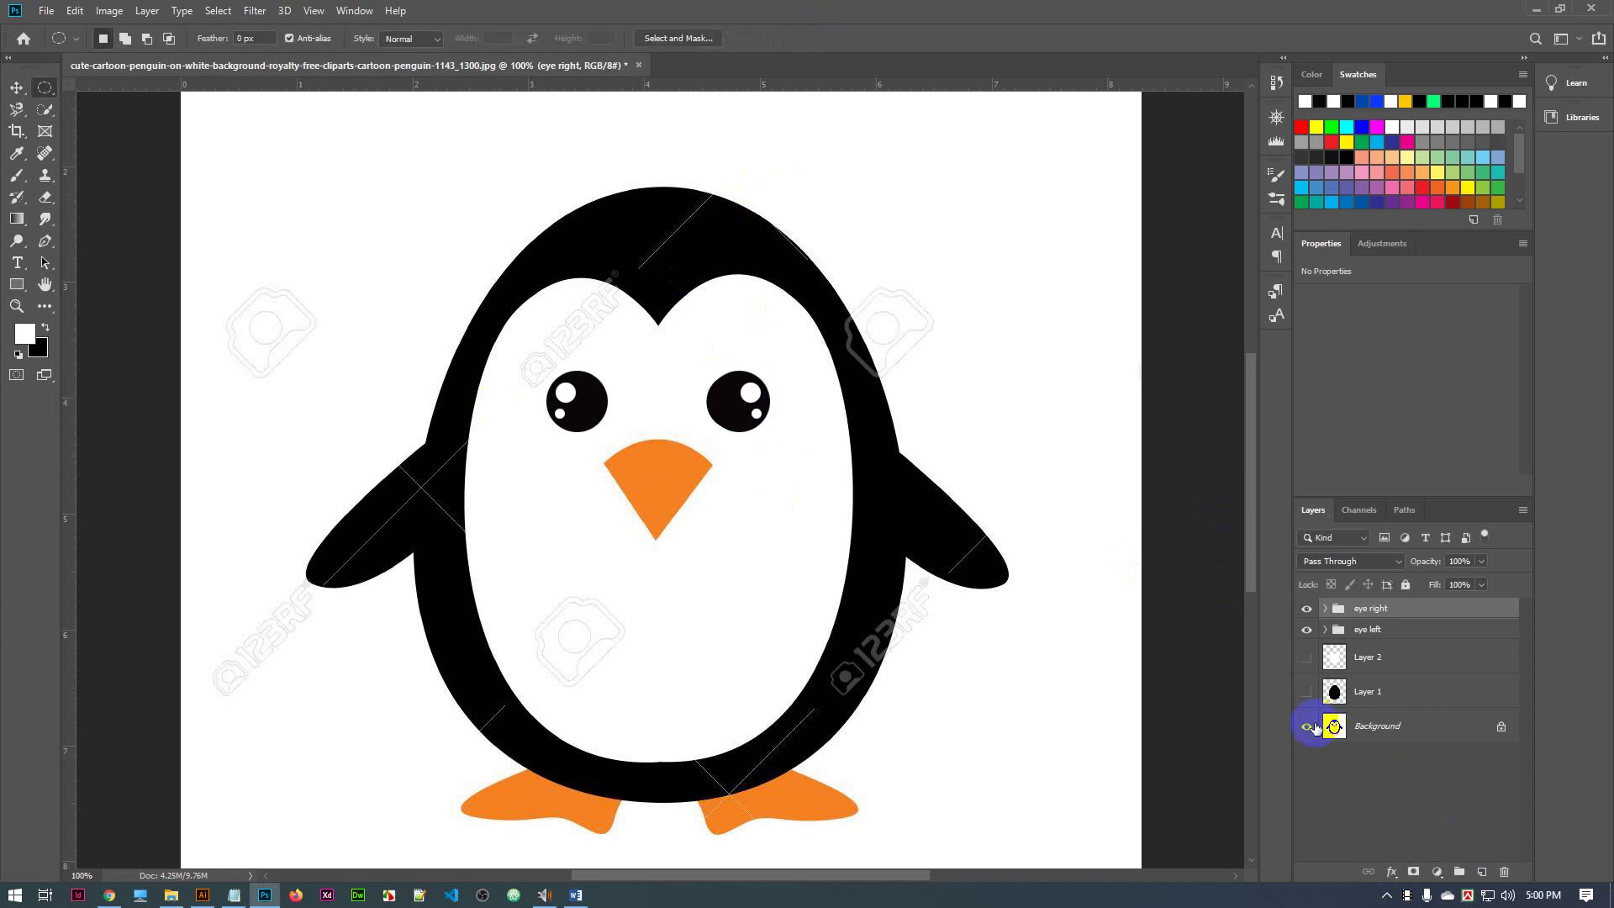
click(1308, 728)
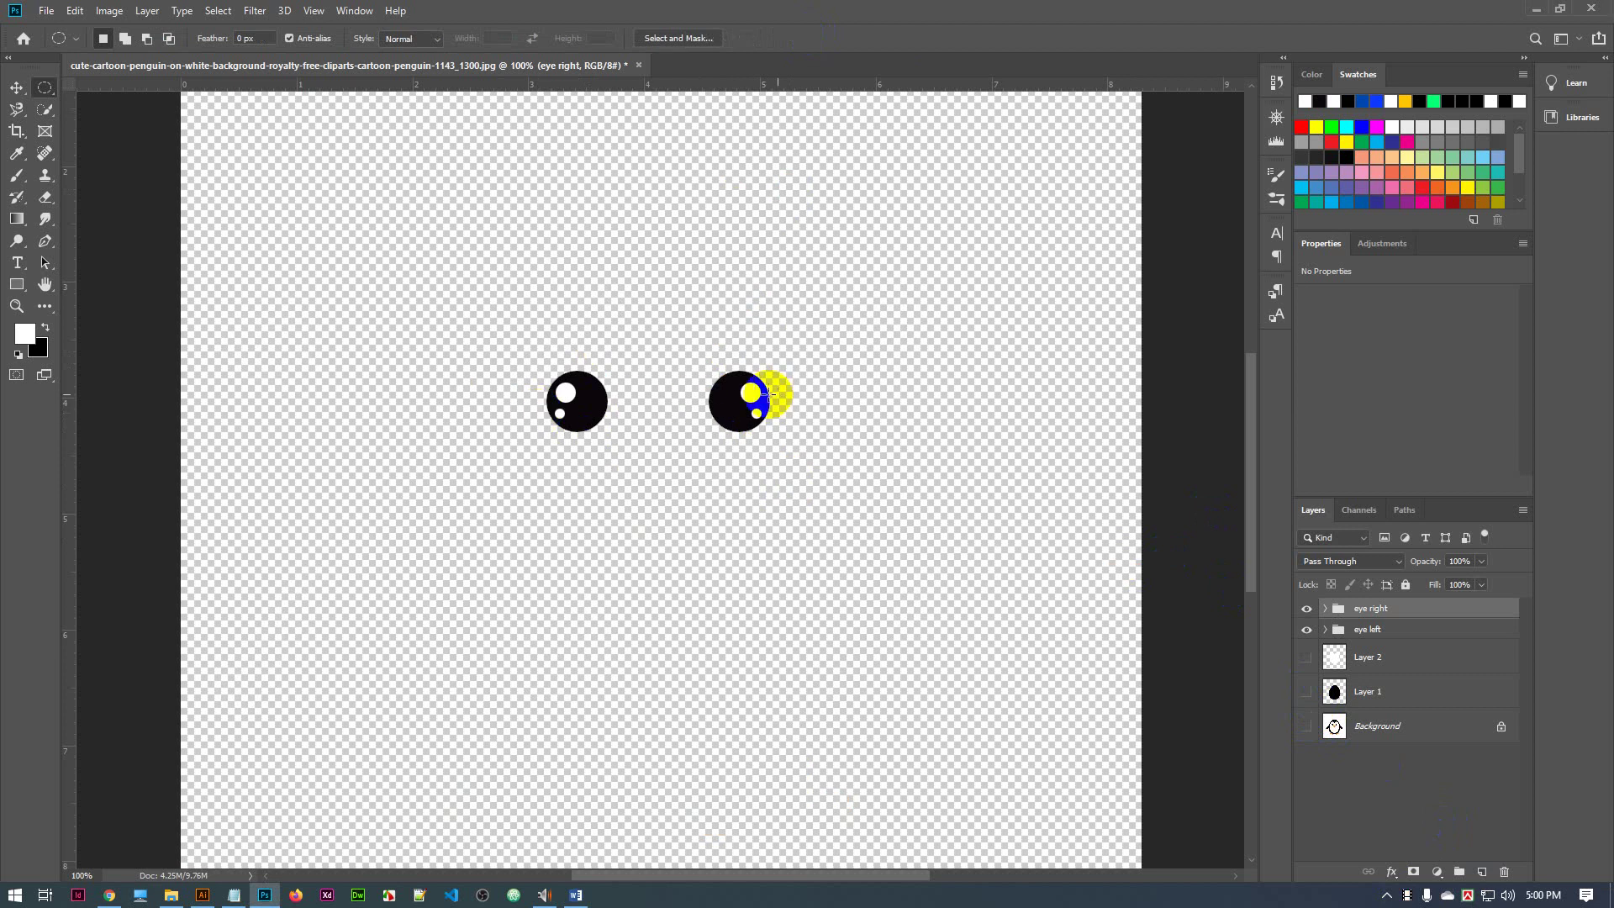
click(1307, 692)
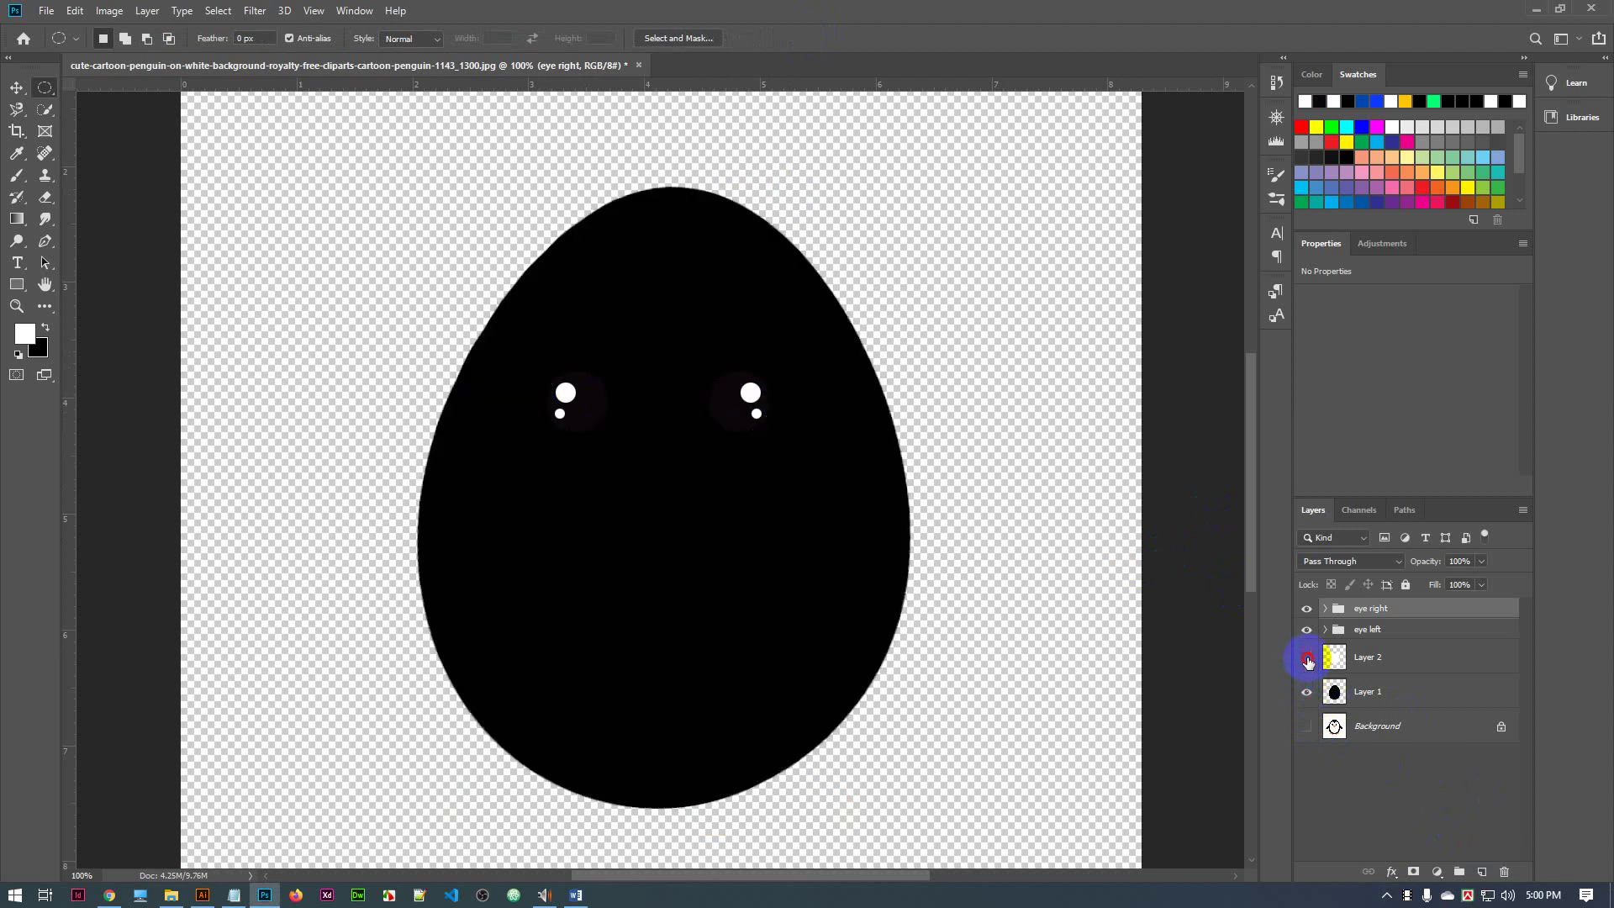
click(1306, 657)
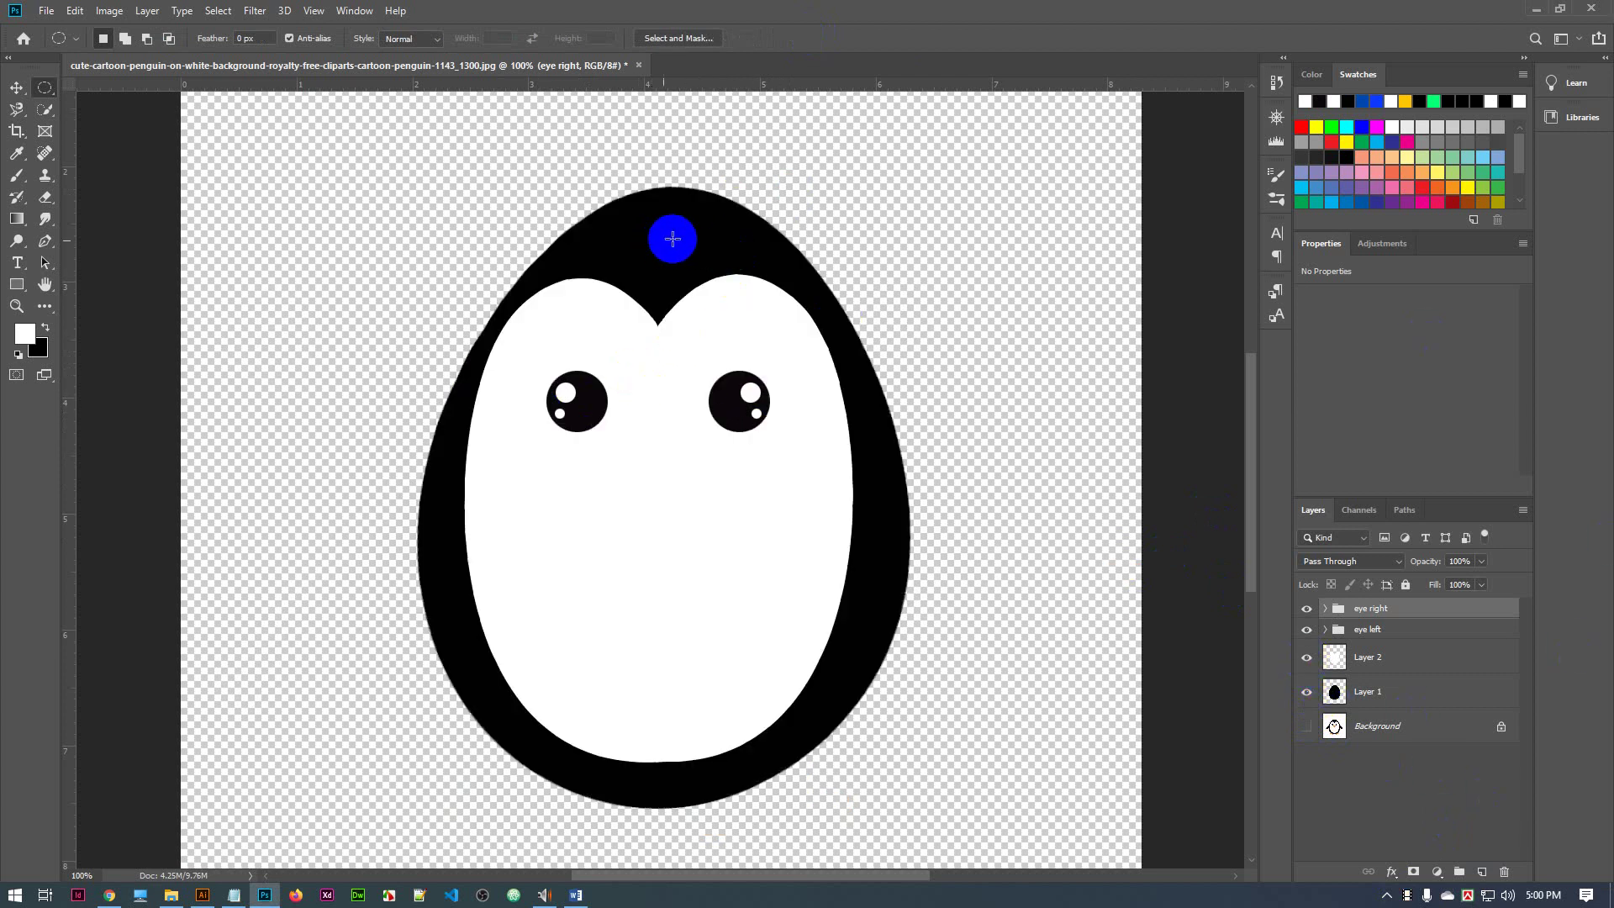
click(746, 387)
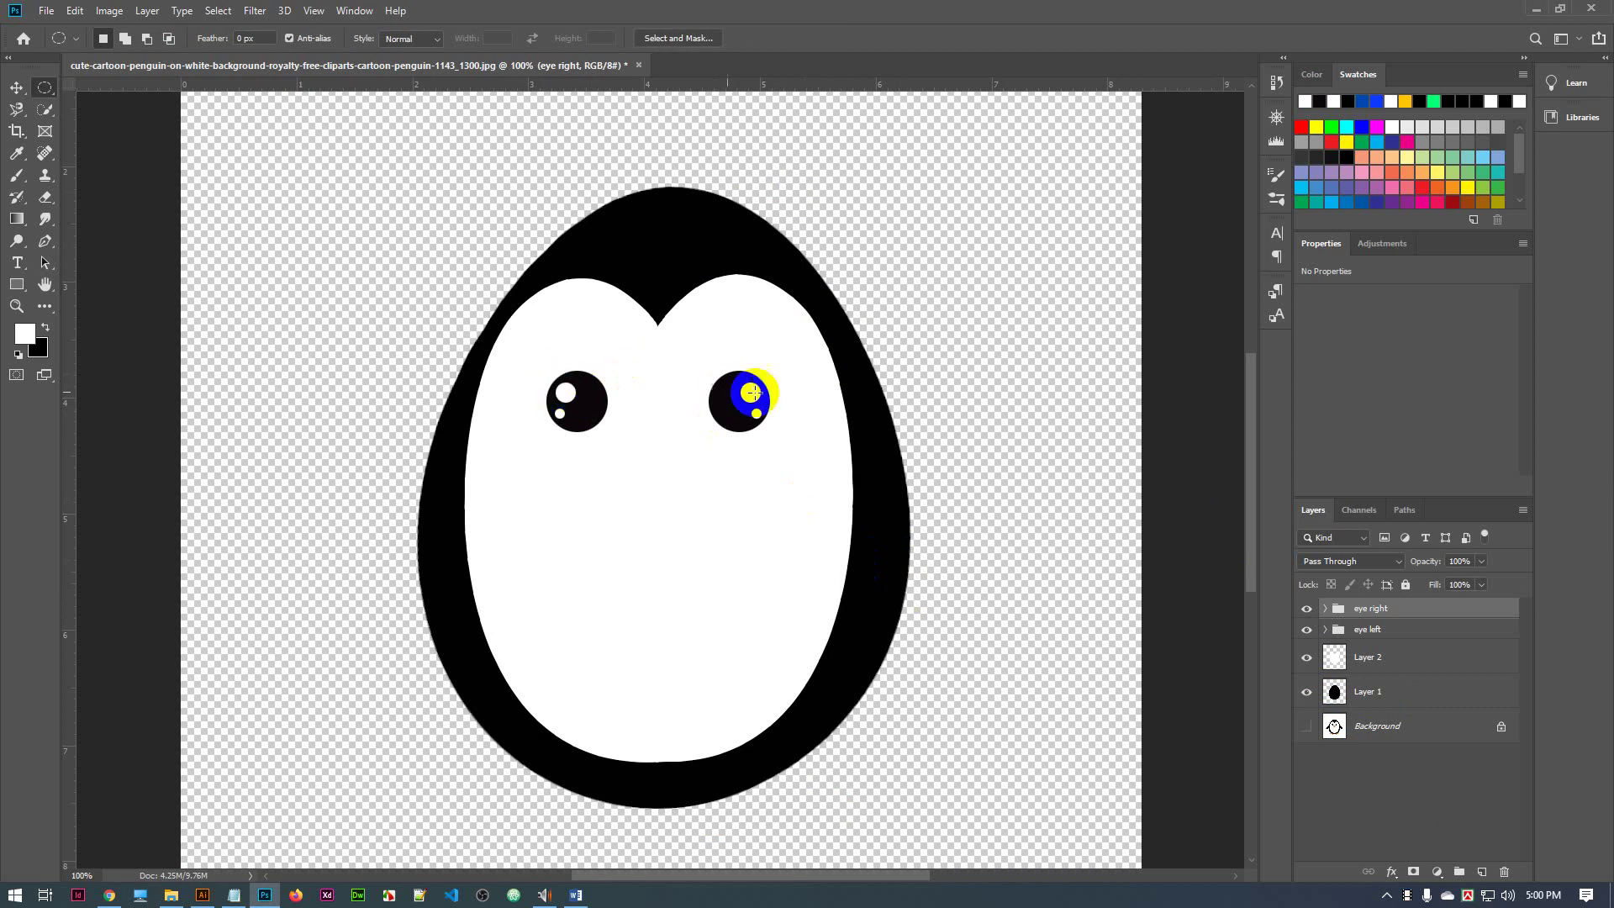
click(850, 548)
click(1355, 680)
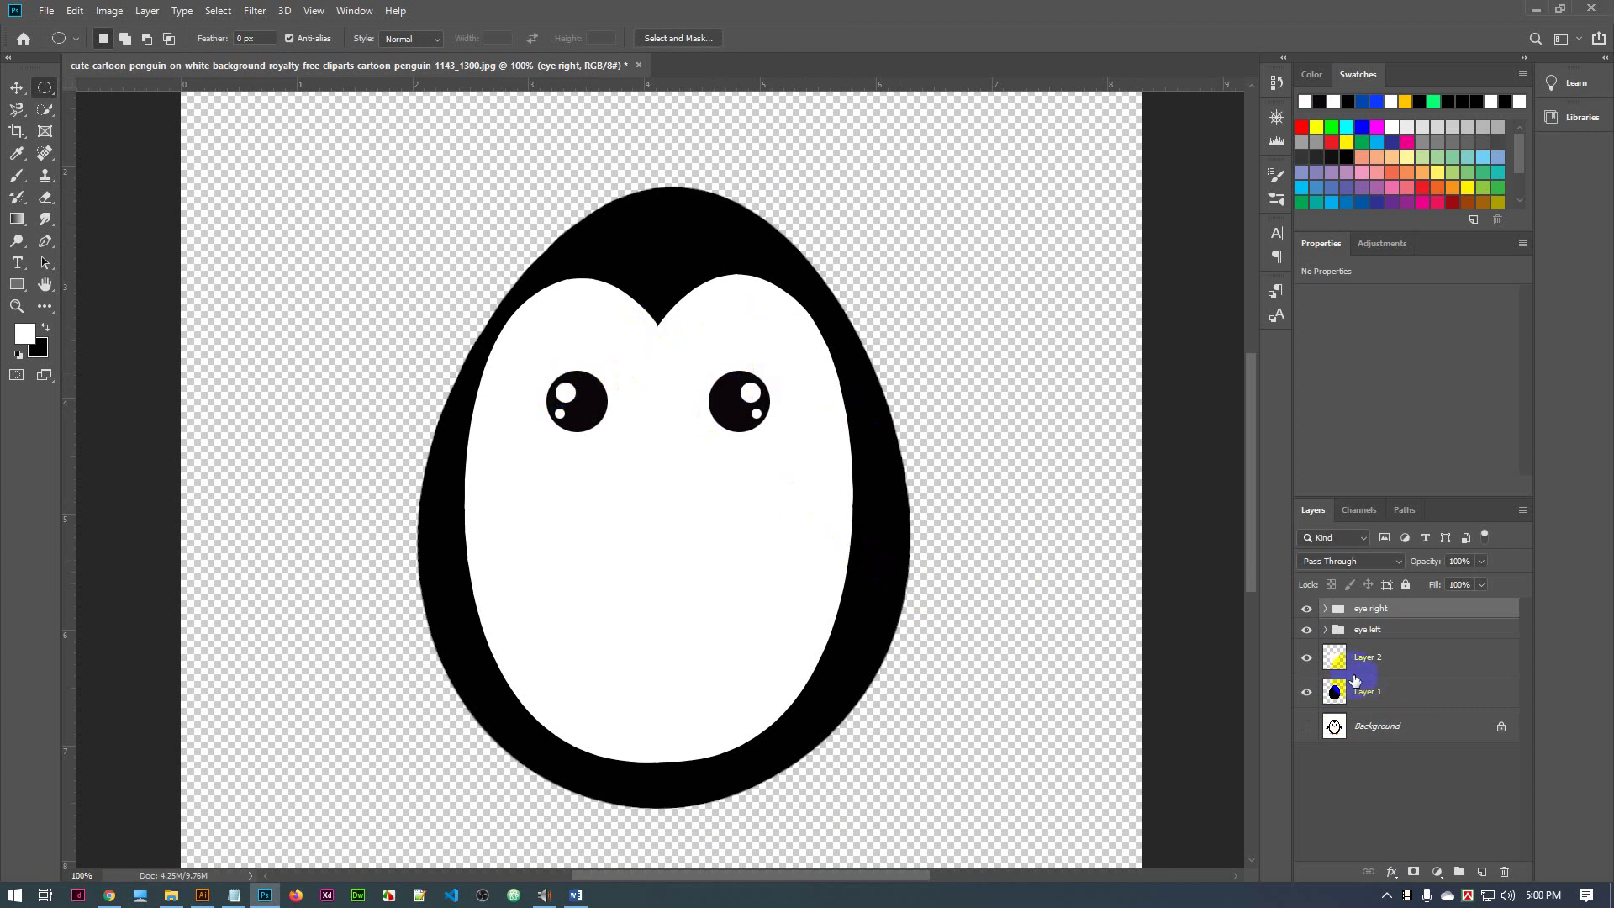
Show the Background again and hide the "eye right" and "eye left" groups, Layer 2 and Layer 1
click(1305, 729)
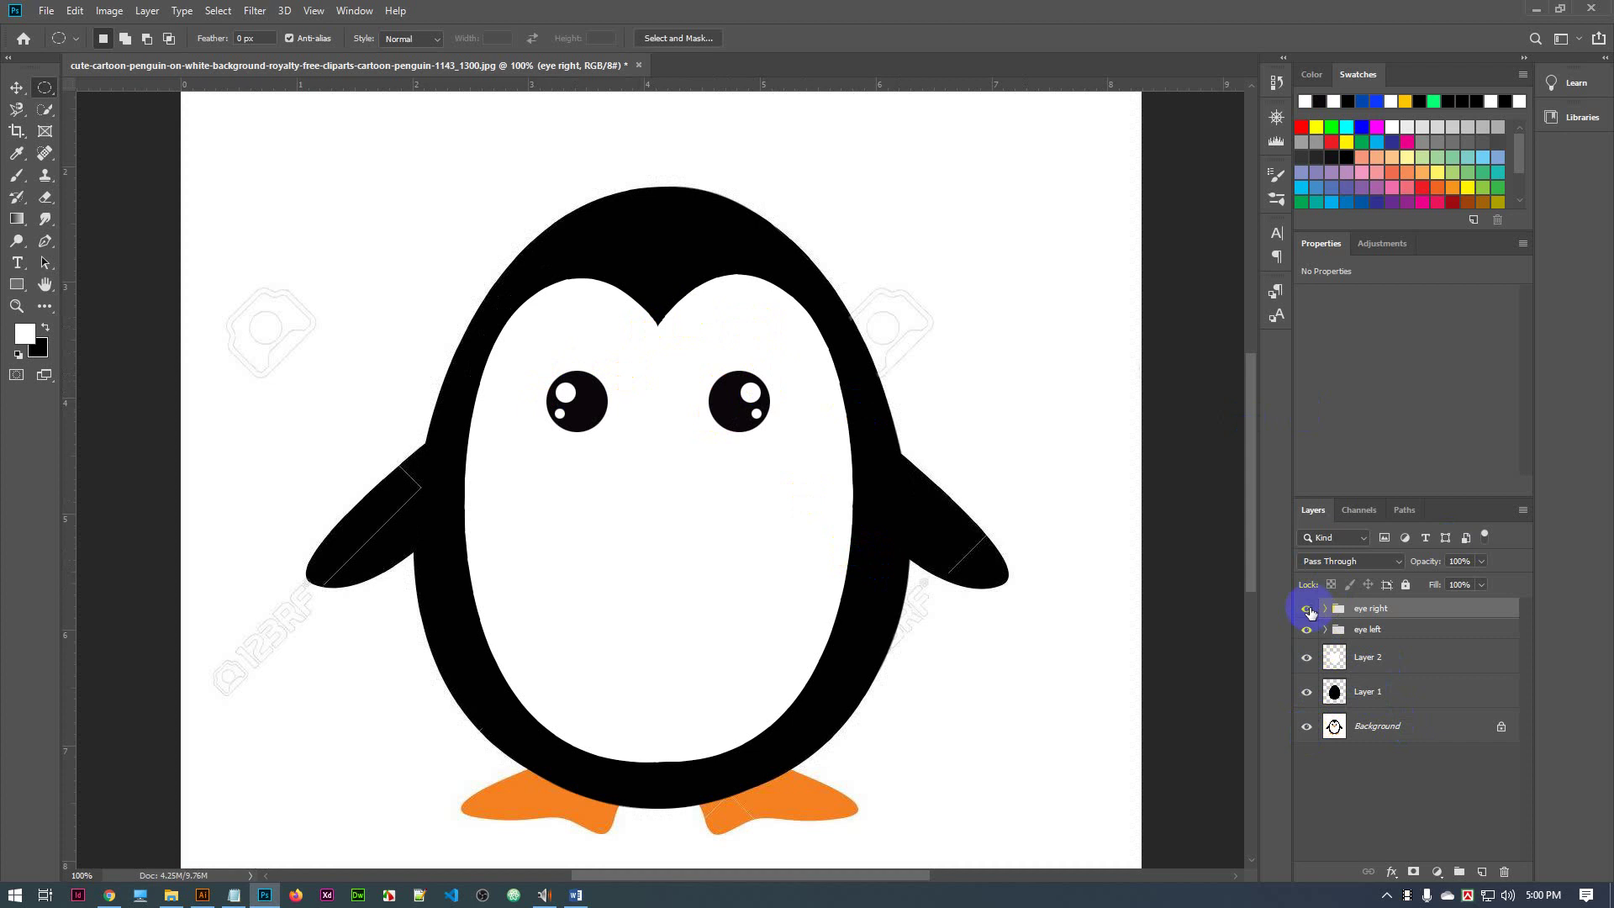
click(1307, 608)
click(1306, 629)
click(1307, 658)
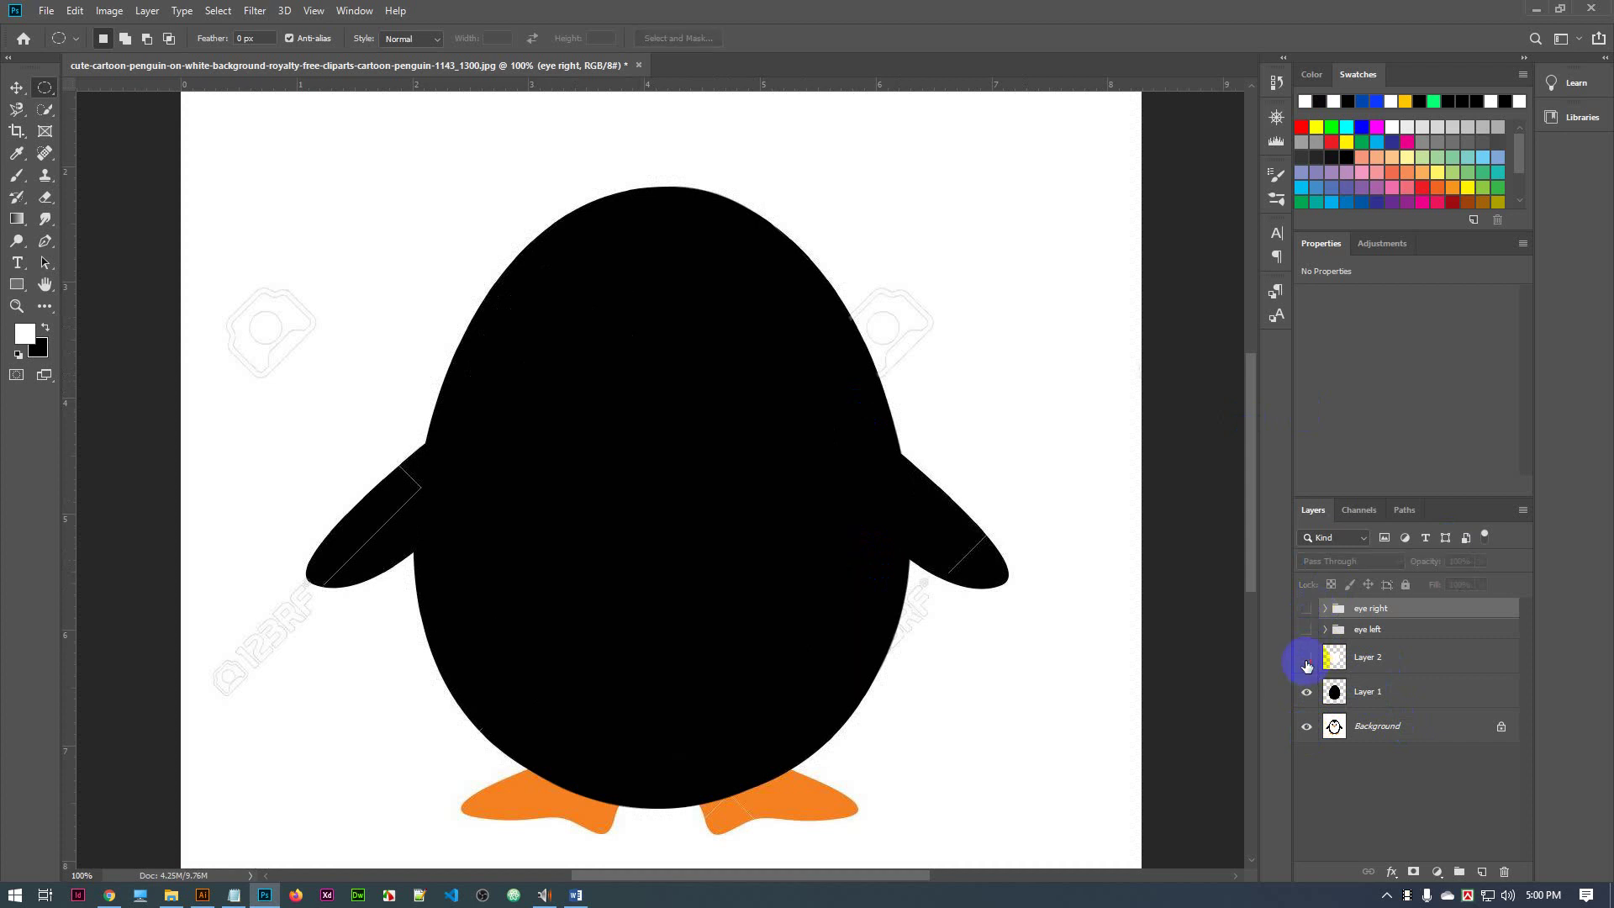
click(1309, 693)
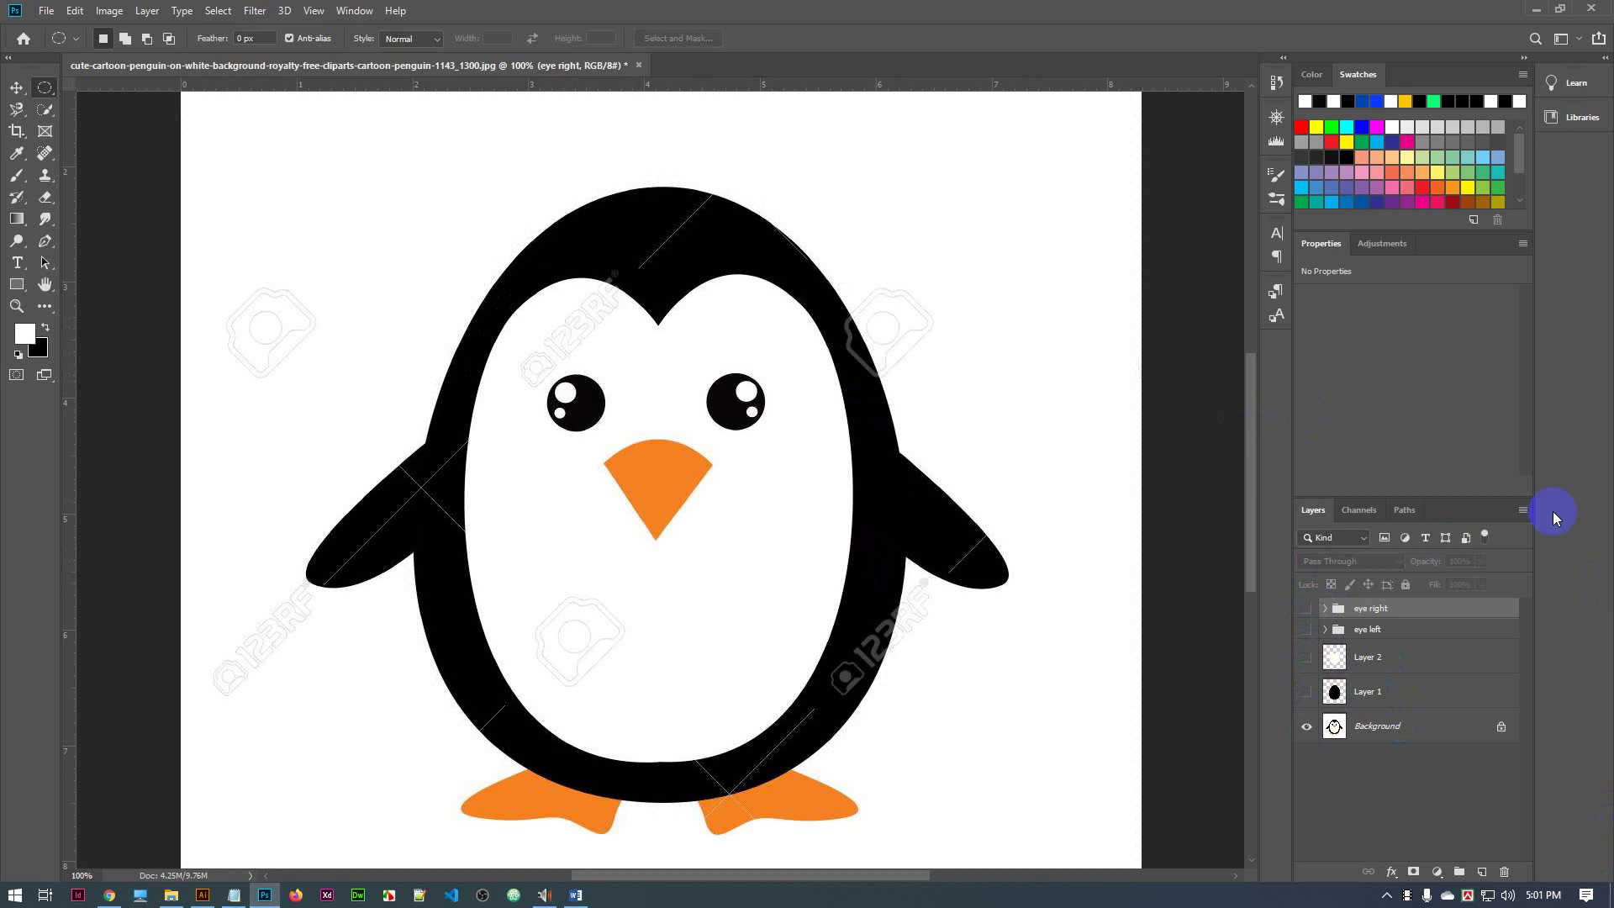
Create a new layer above the eye groups and select the orange beak by tracing it with the Magnetic Lasso
click(1483, 873)
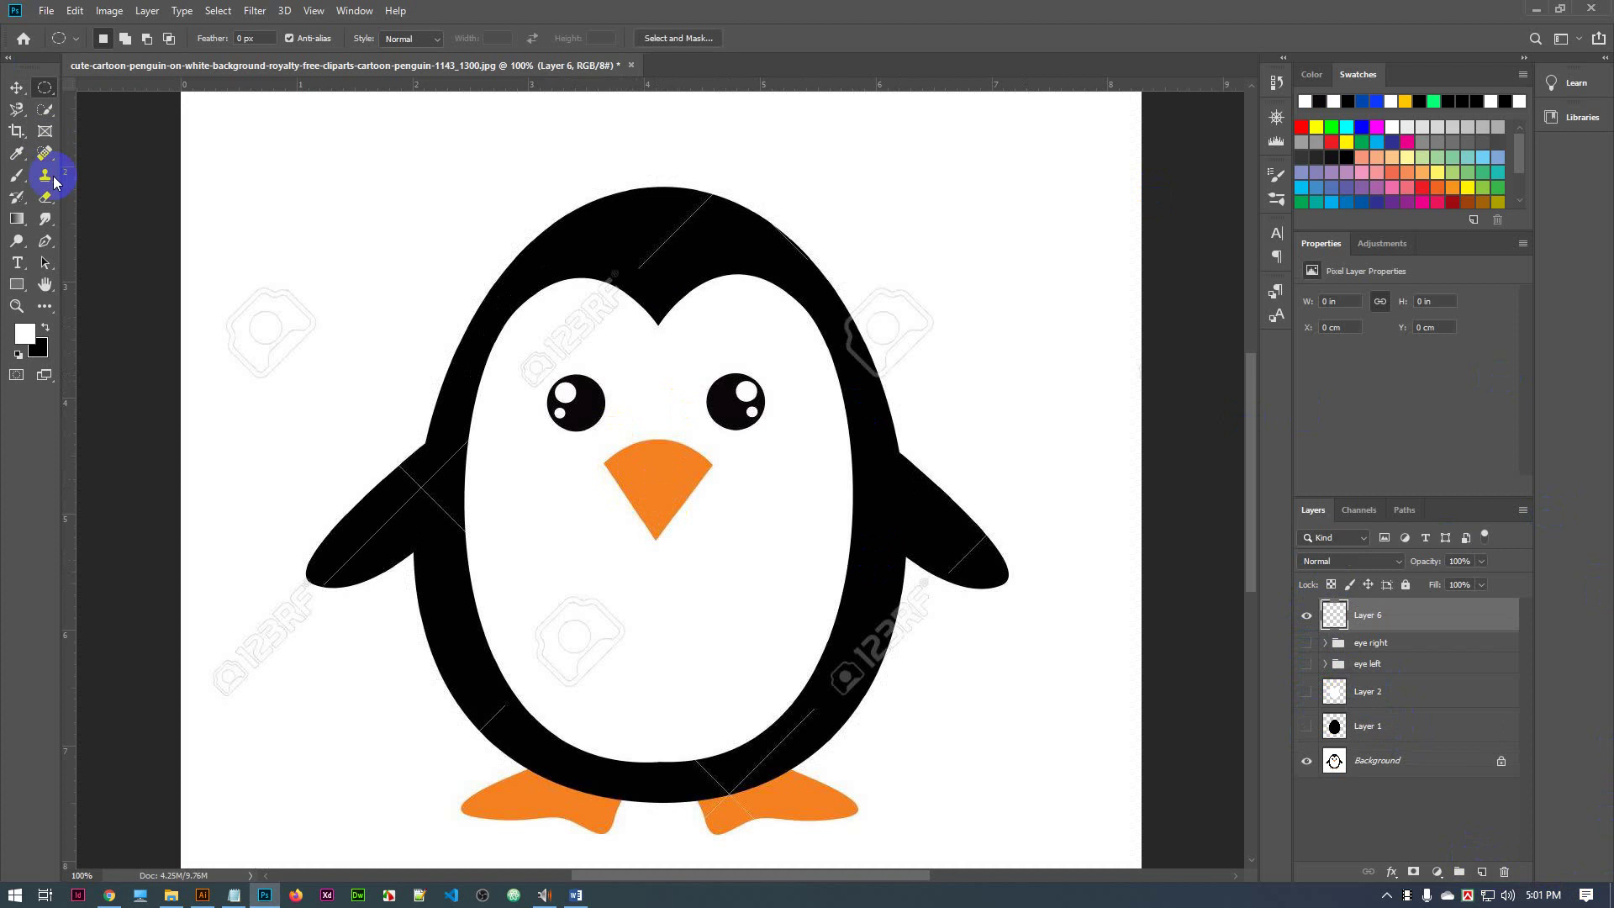
click(17, 110)
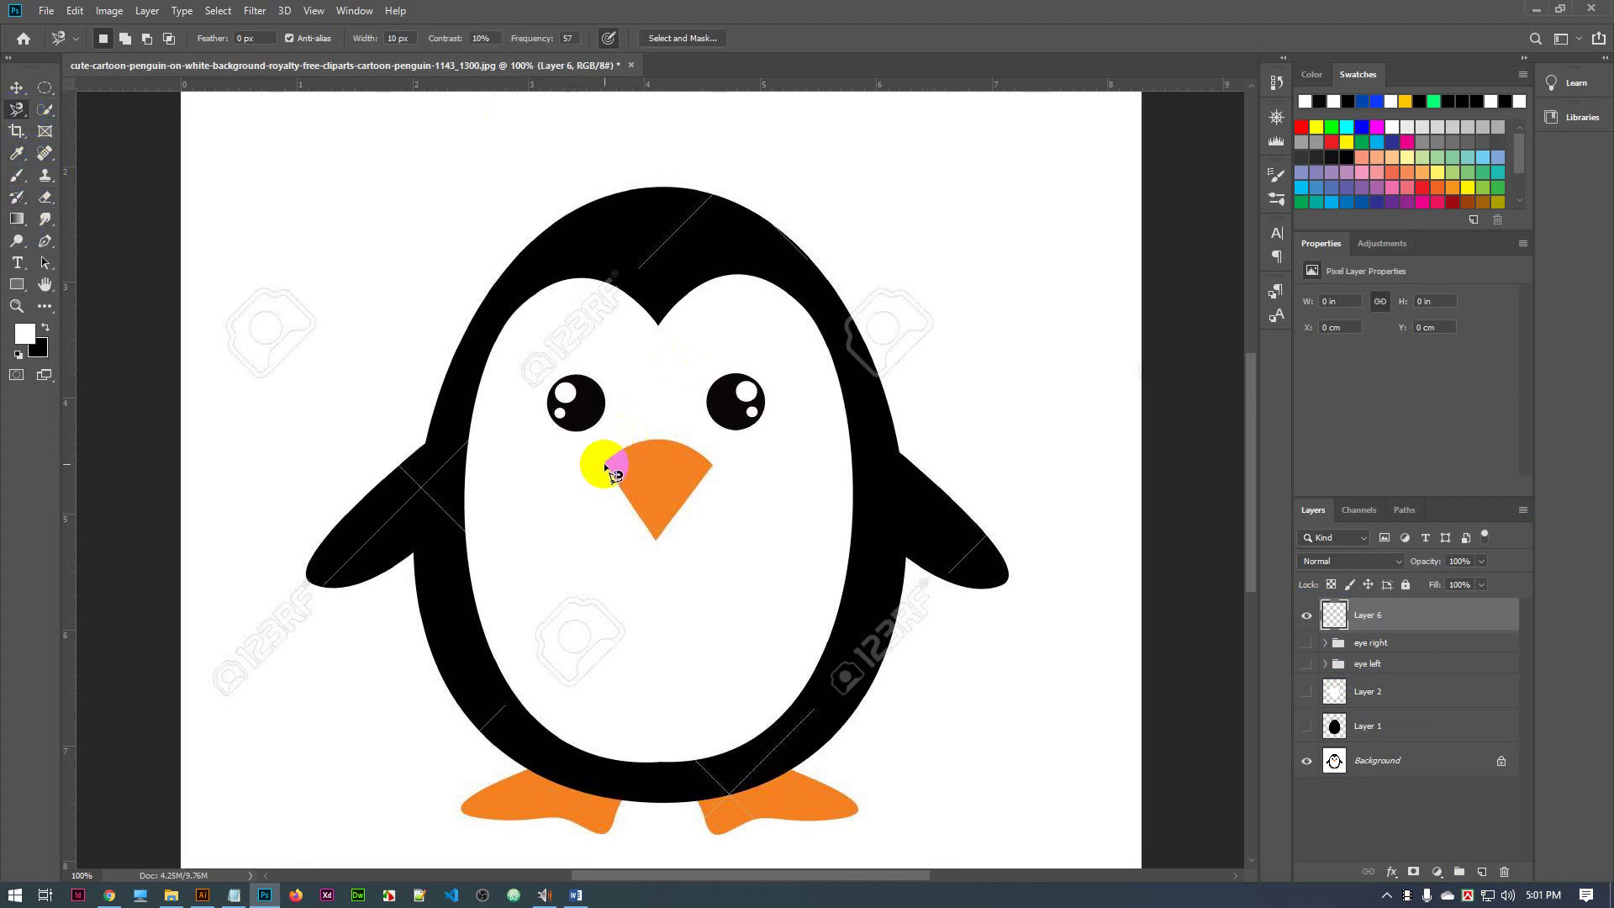
mouse_move(607, 465)
mouse_down()
mouse_move(683, 443)
mouse_move(714, 468)
mouse_move(657, 542)
mouse_move(610, 467)
mouse_up()
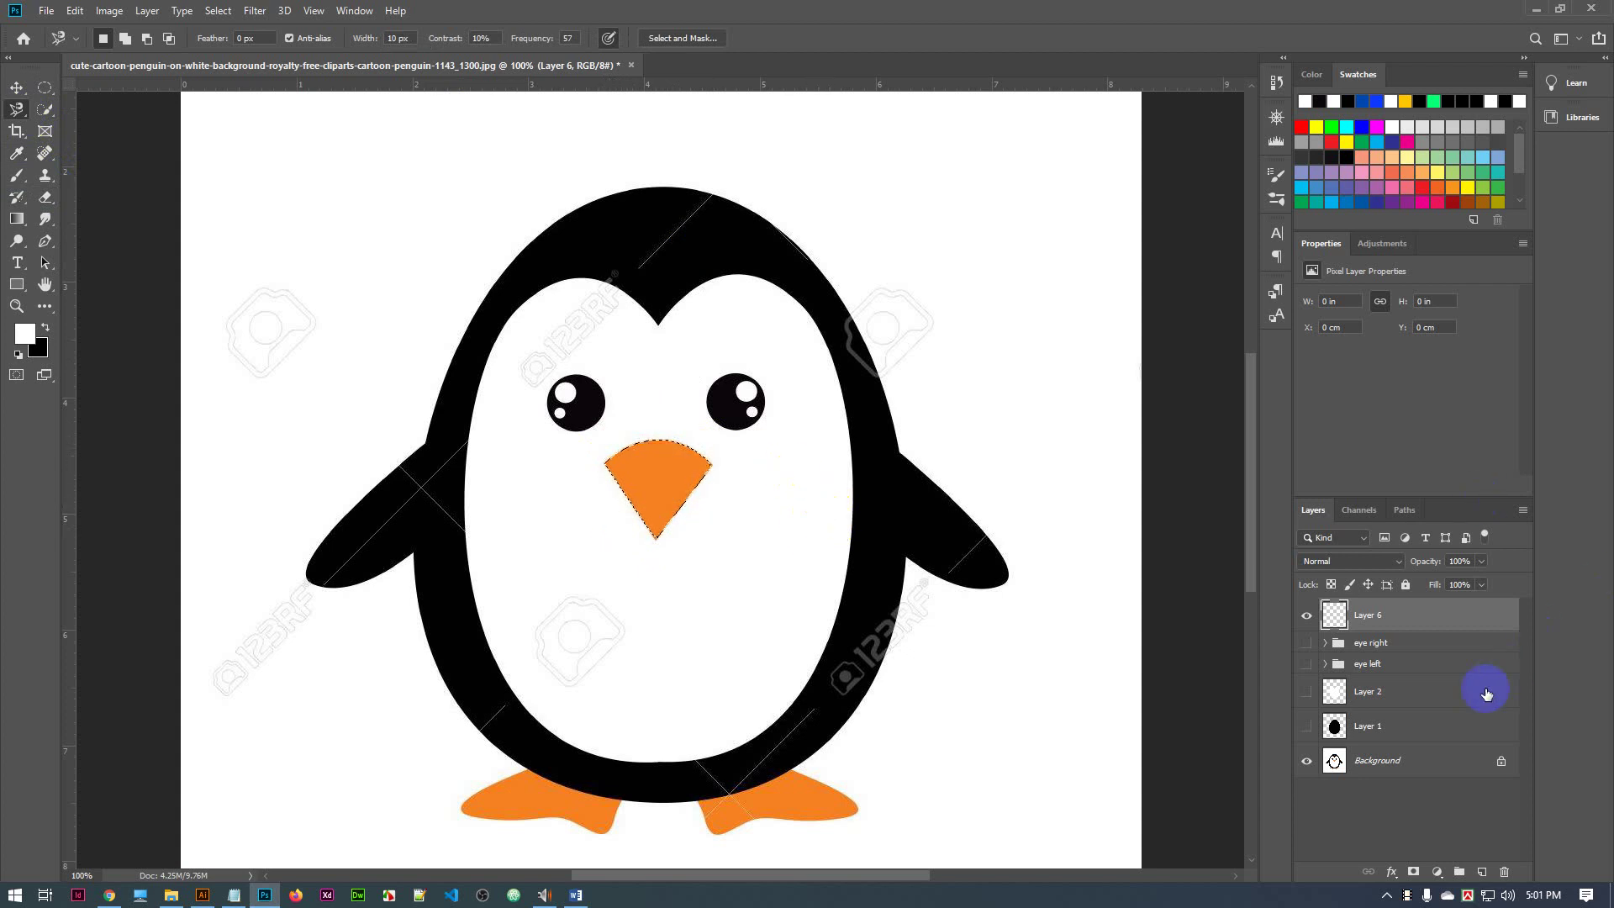
Sample the beak's orange as the foreground colour, fill the beak selection with it and deselect
click(25, 334)
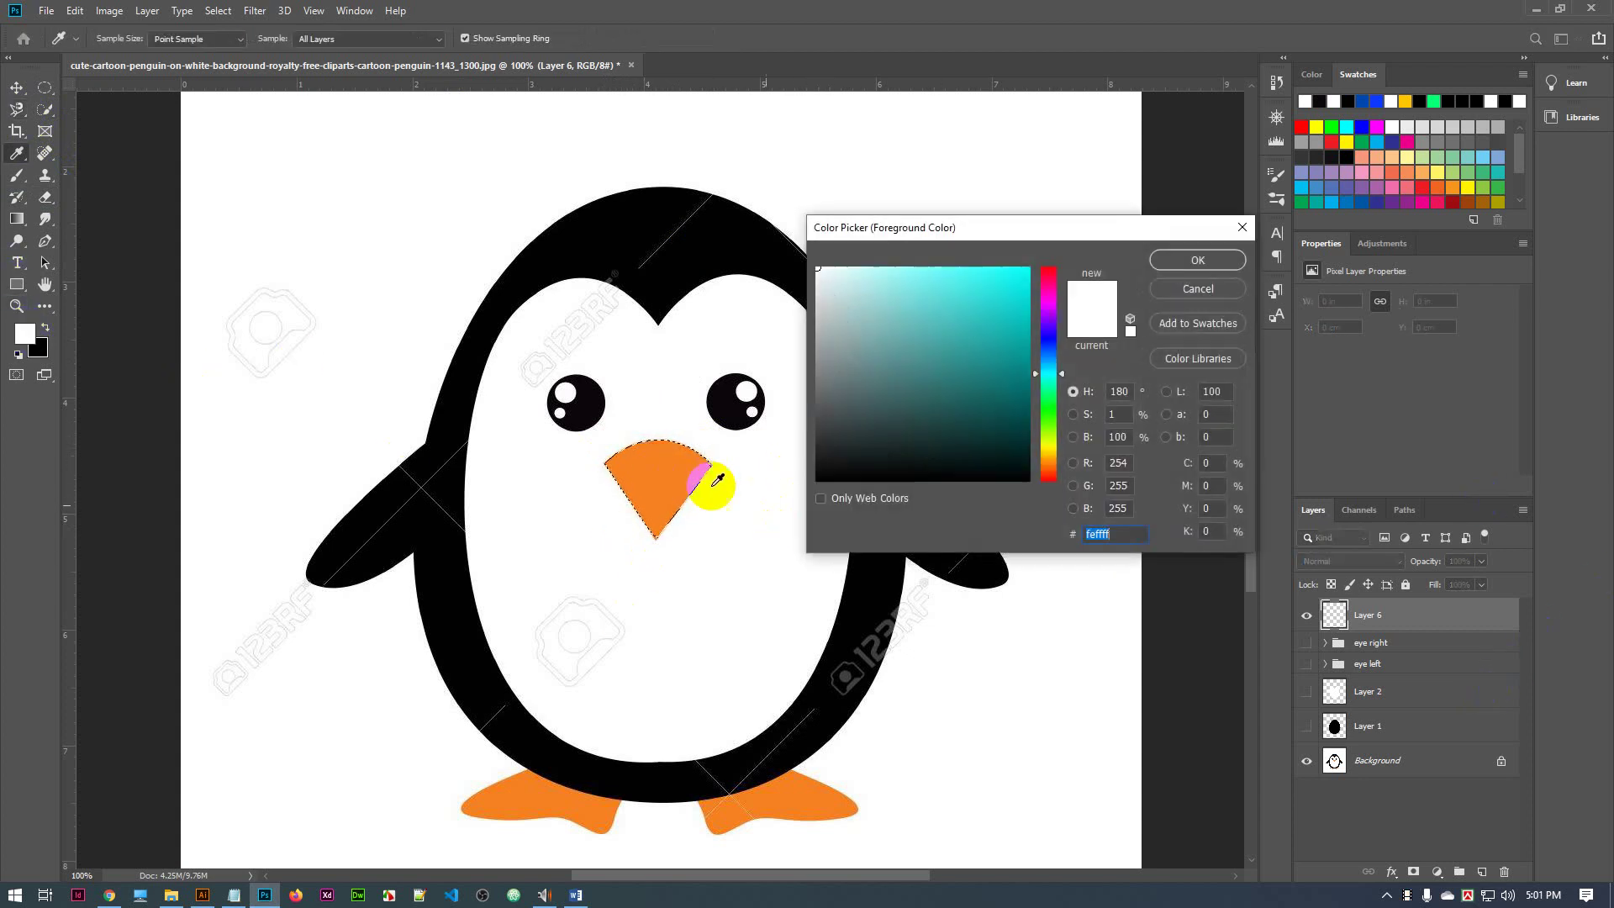
click(654, 480)
click(1198, 261)
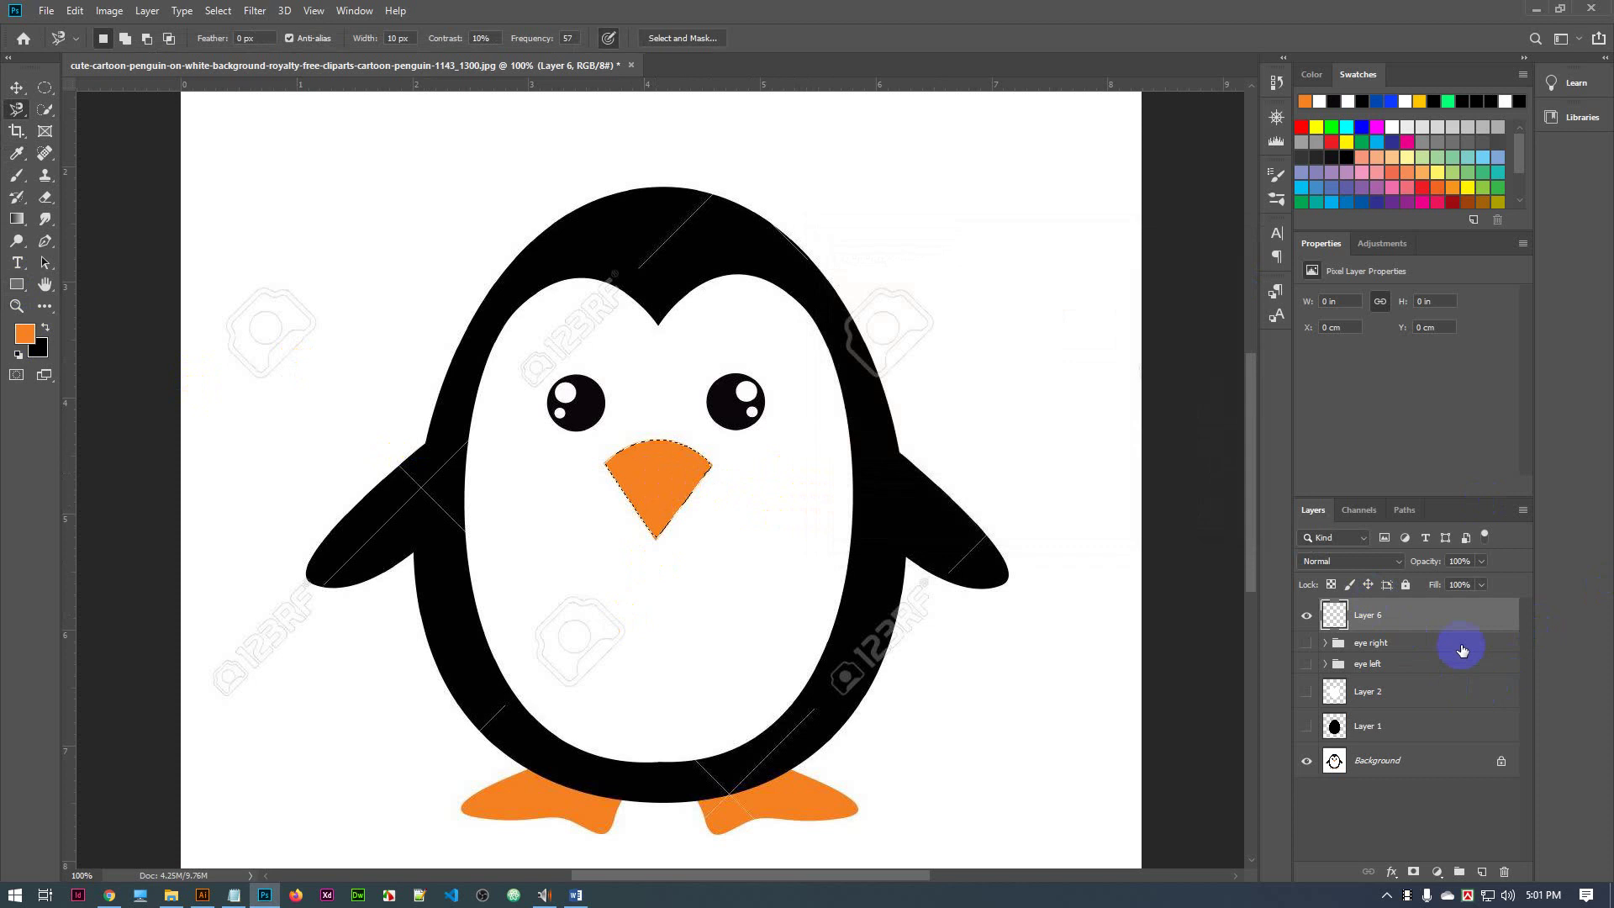
key(alt+BackSpace)
click(857, 411)
Hide the beak layer and, on a new layer, trace the left foot with the Magnetic Lasso and fill it with orange
click(1481, 871)
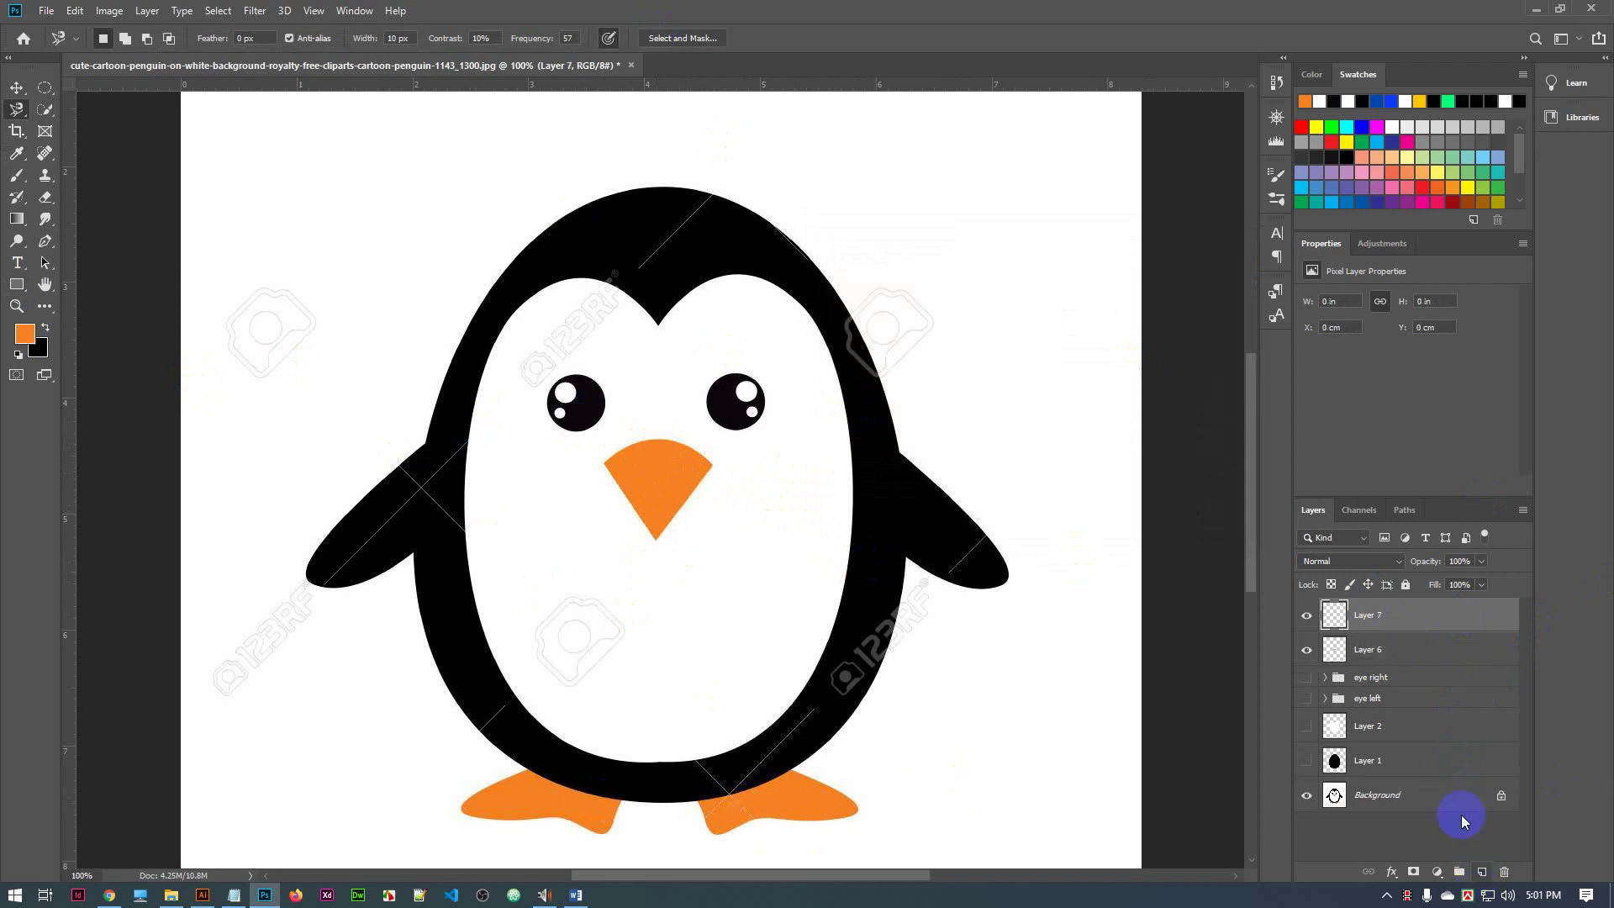
click(1308, 650)
click(530, 771)
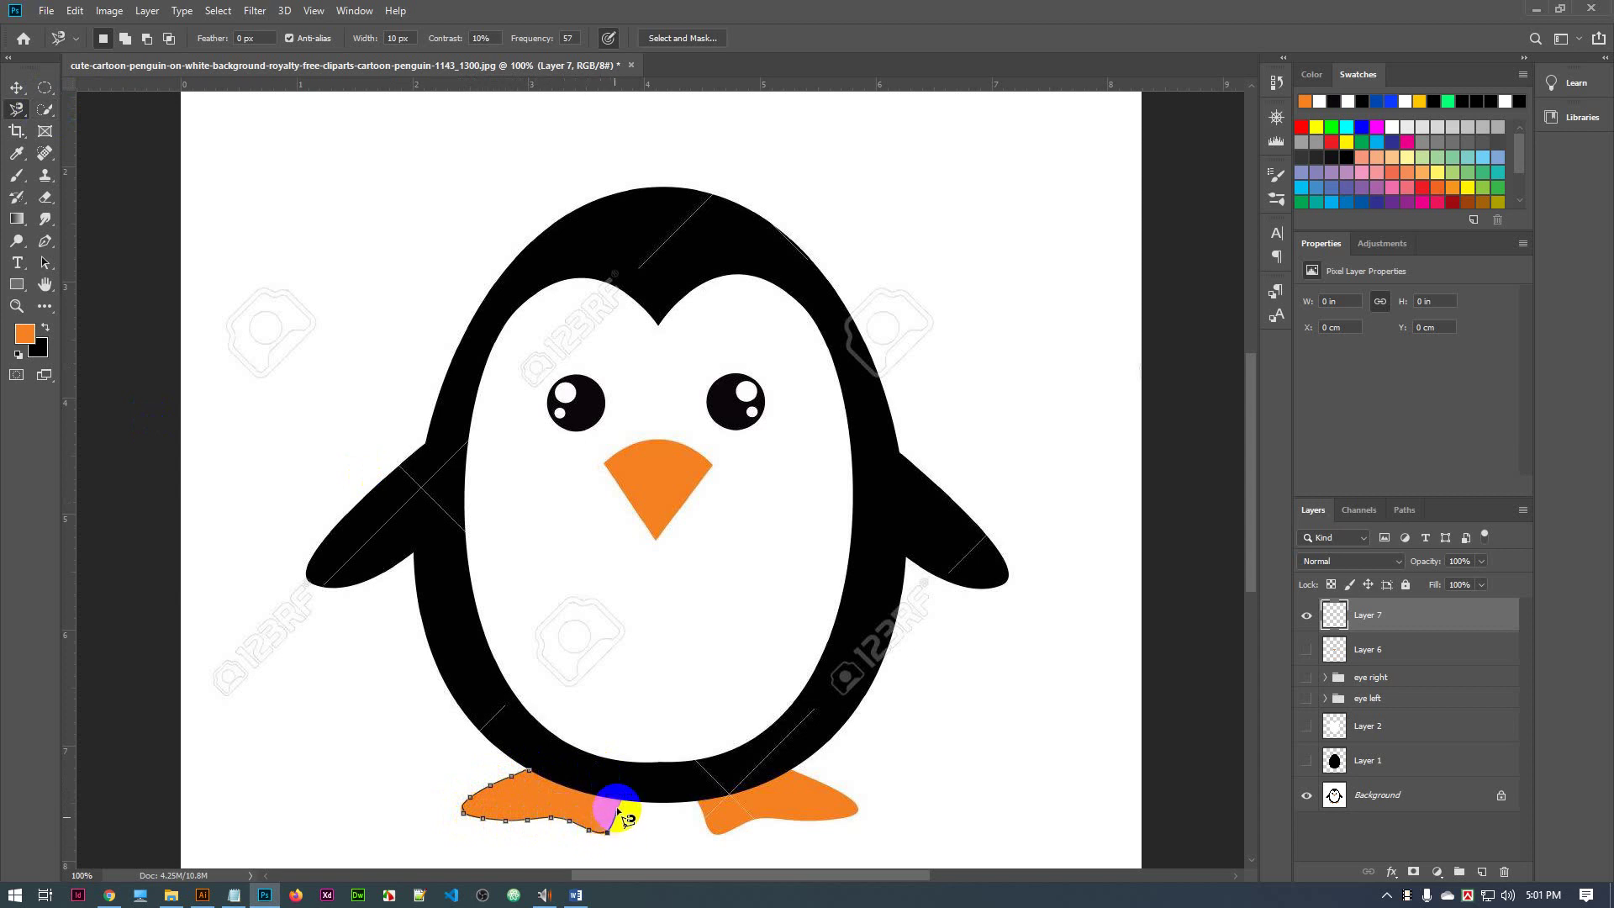
click(538, 778)
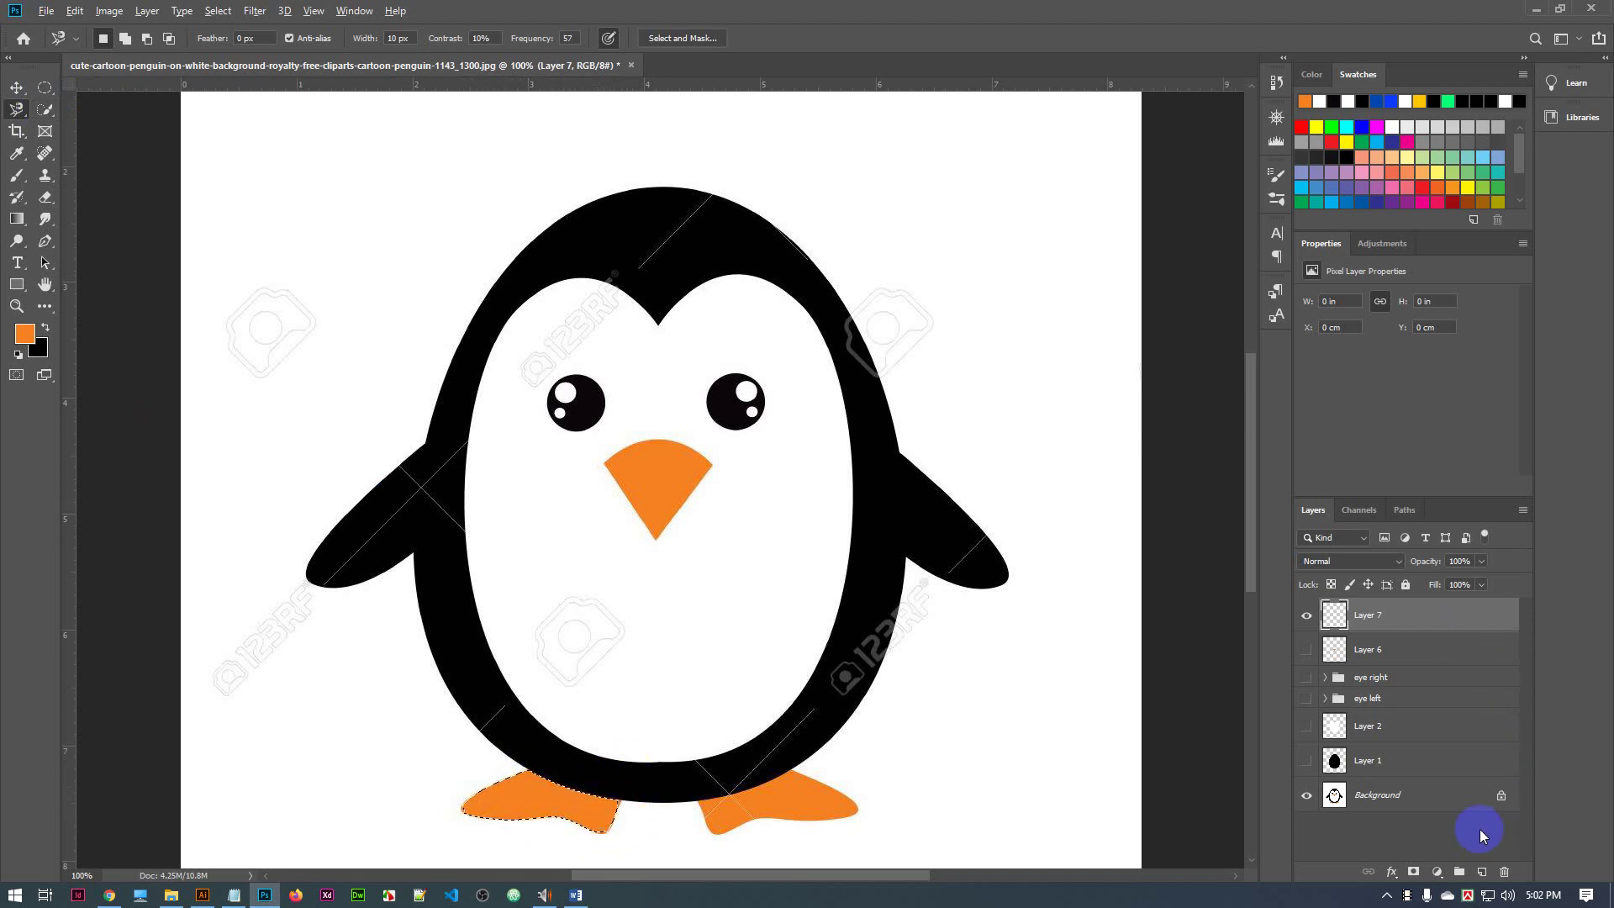
On another new layer, trace the right foot with the Magnetic Lasso and fill it with the same orange
click(1483, 876)
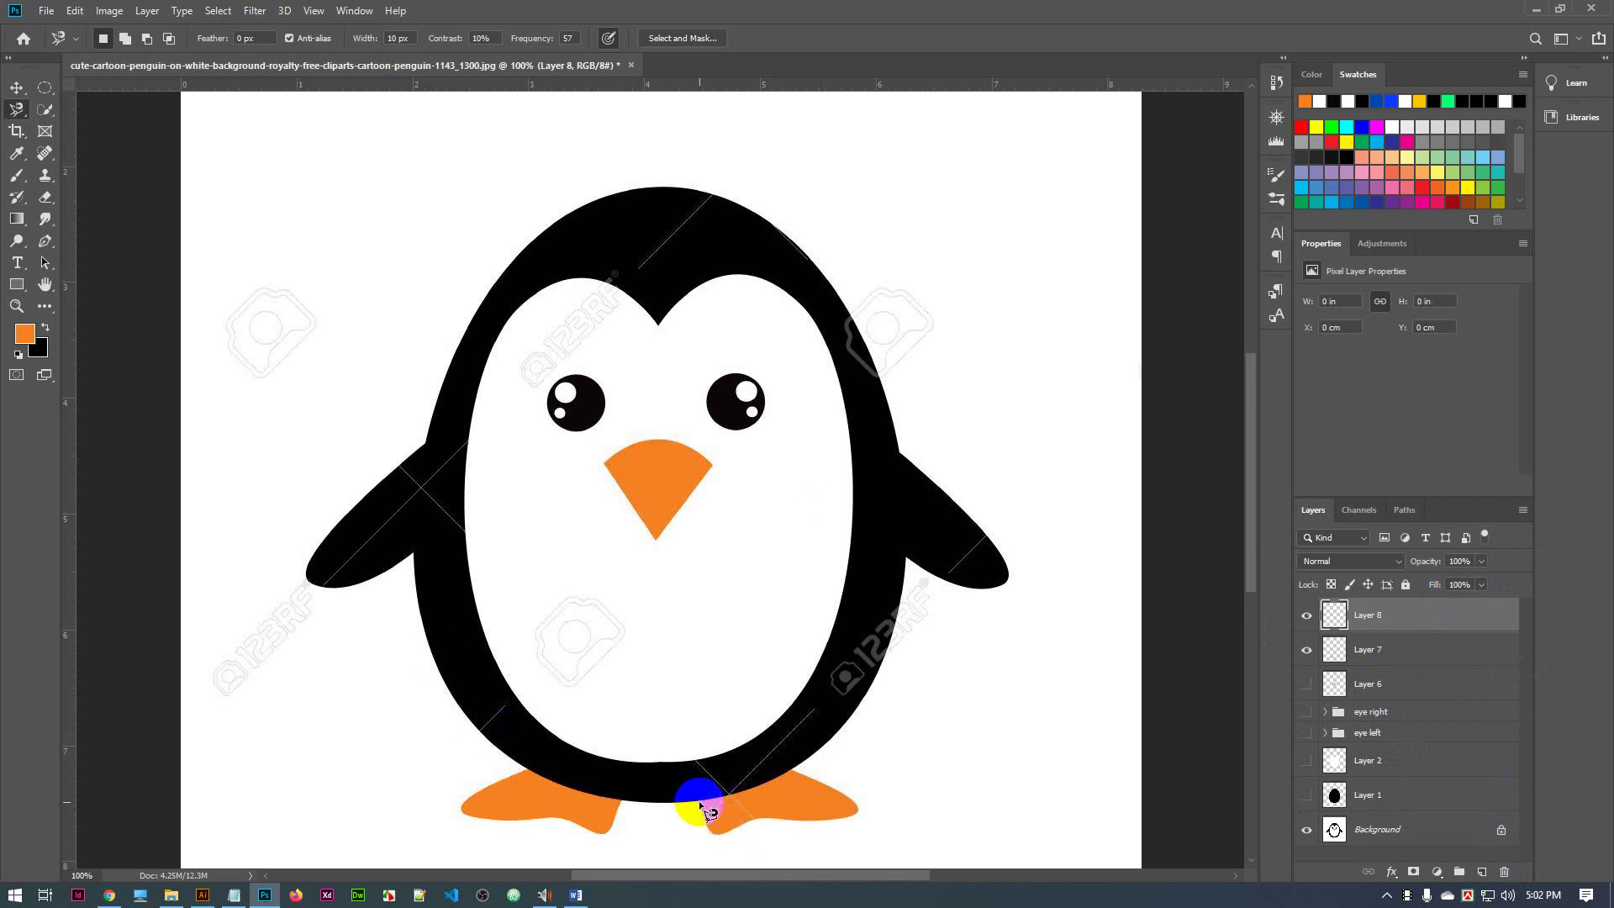
click(698, 801)
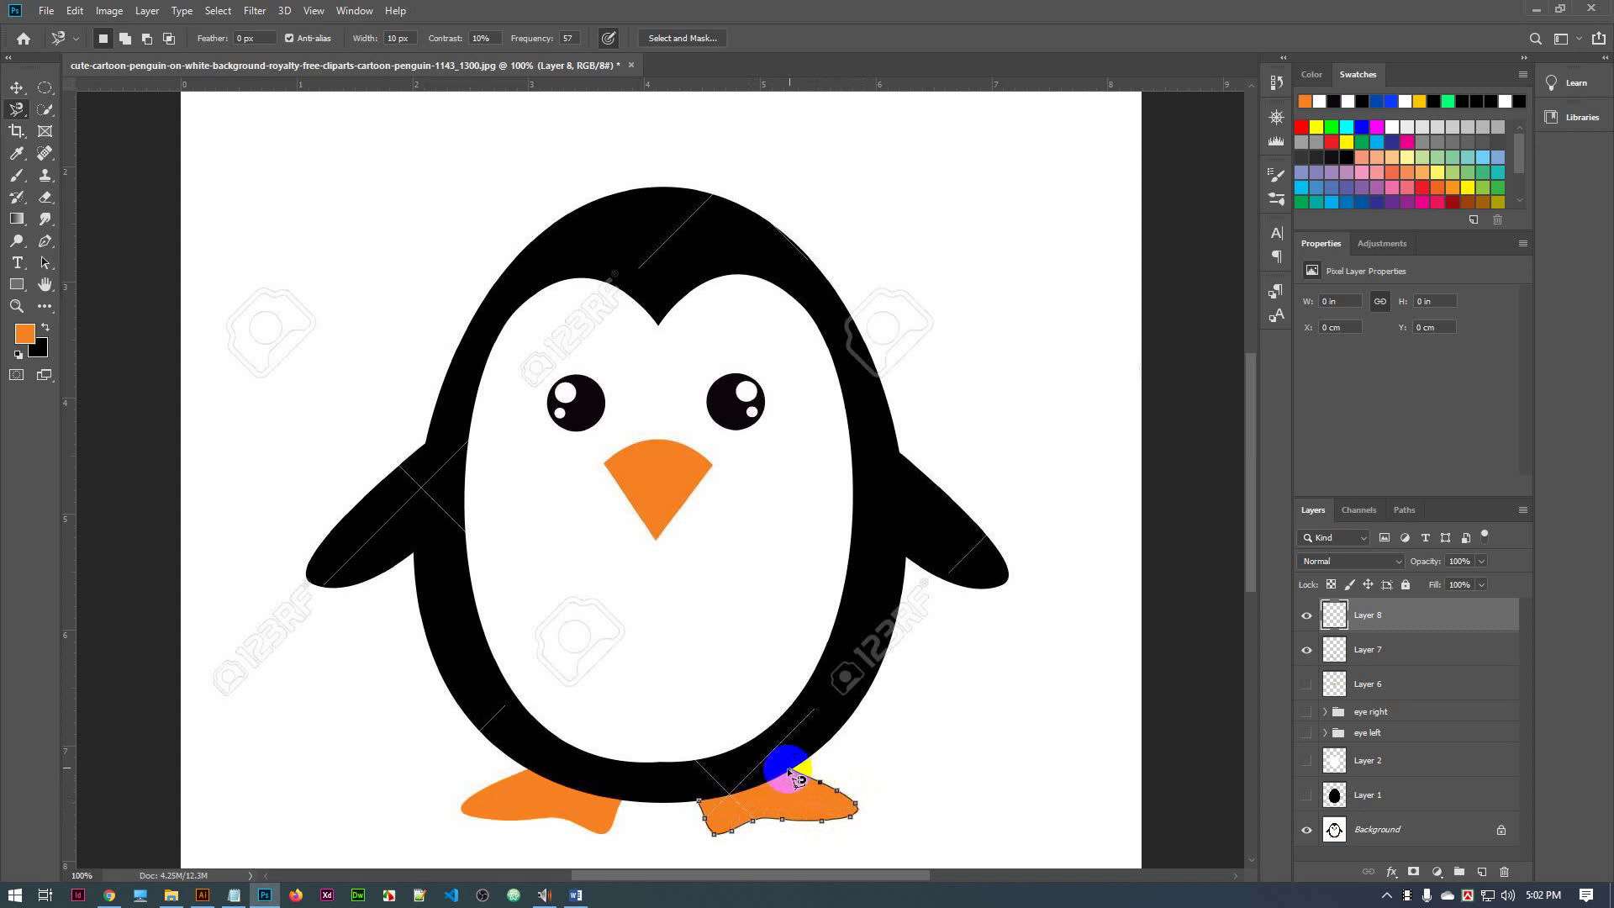
click(709, 810)
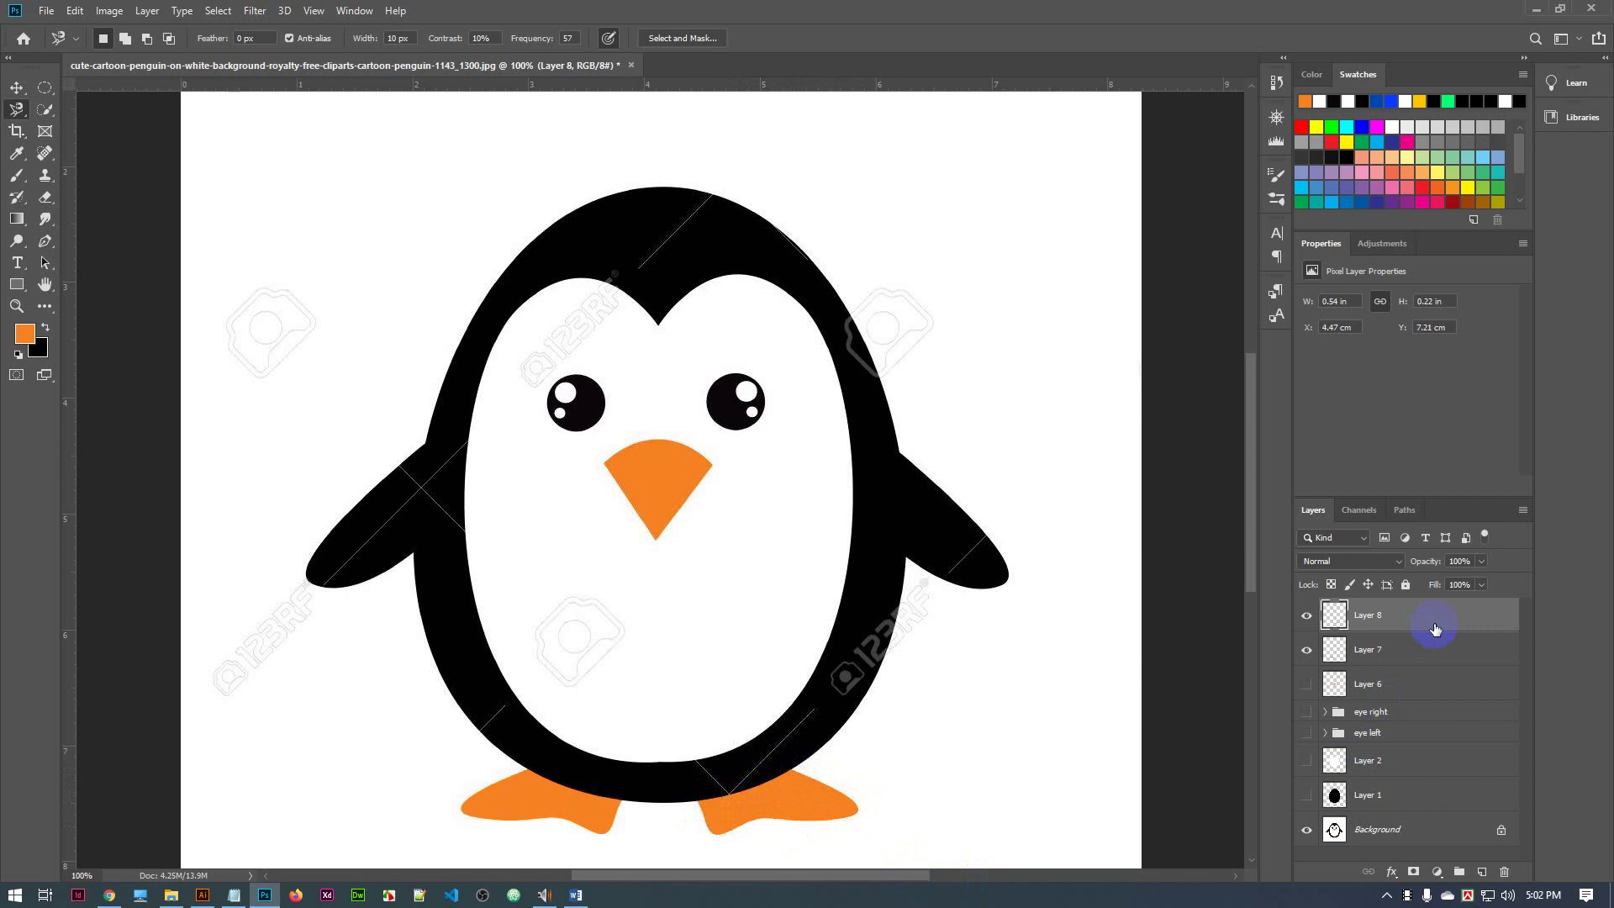
Create a new layer, hide both foot layers and select the right wing by tracing it with the Magnetic Lasso
click(1482, 873)
click(1307, 651)
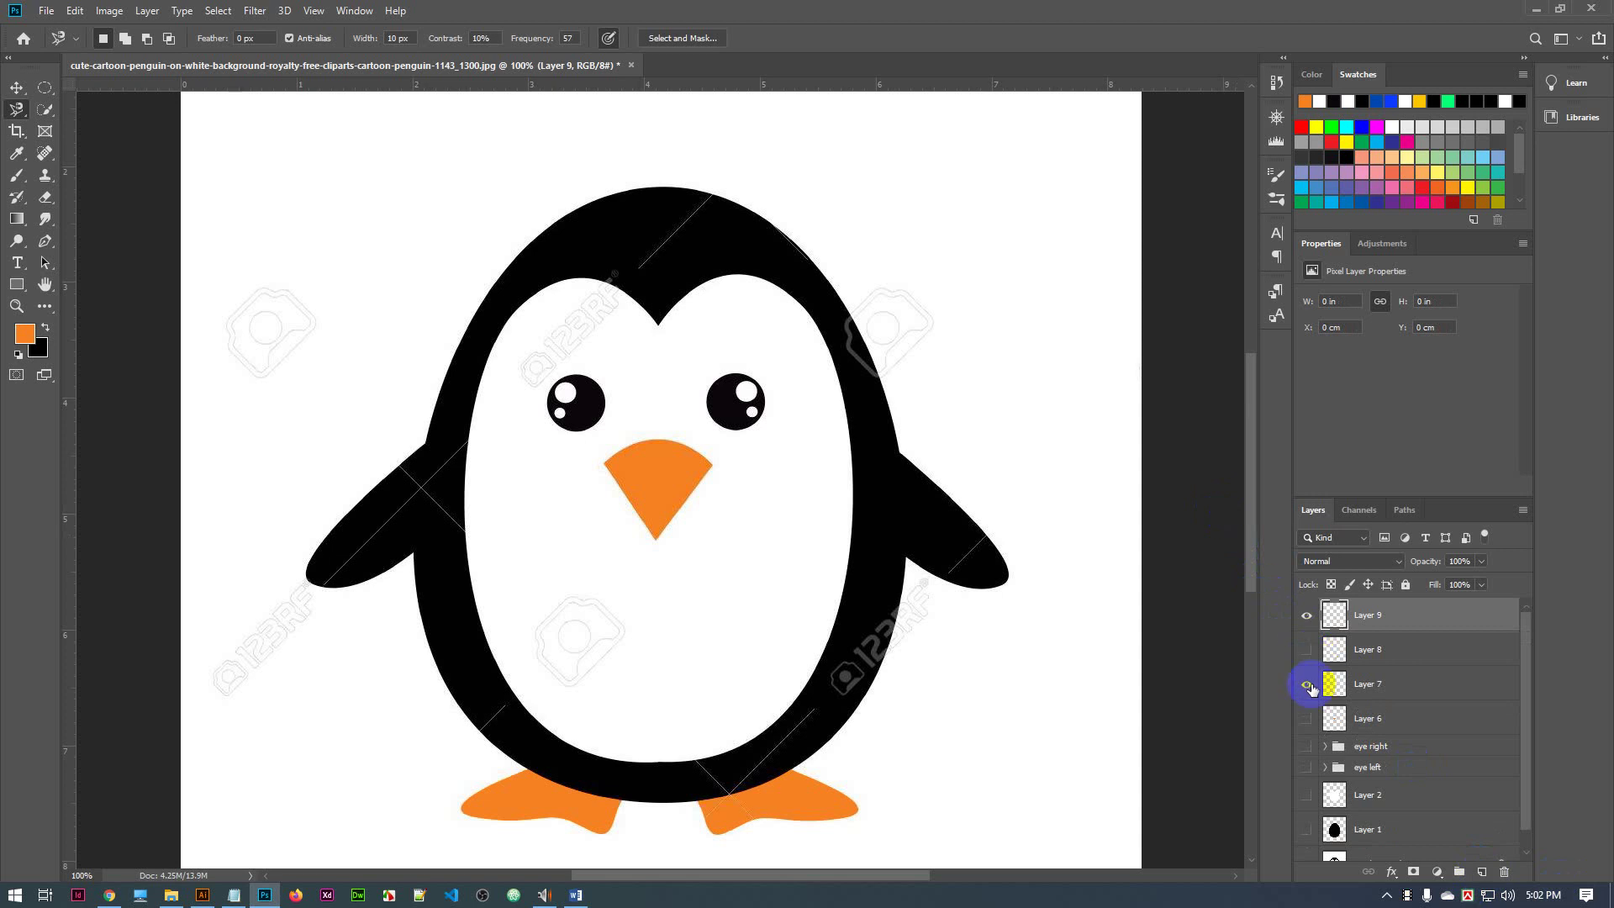
click(1307, 685)
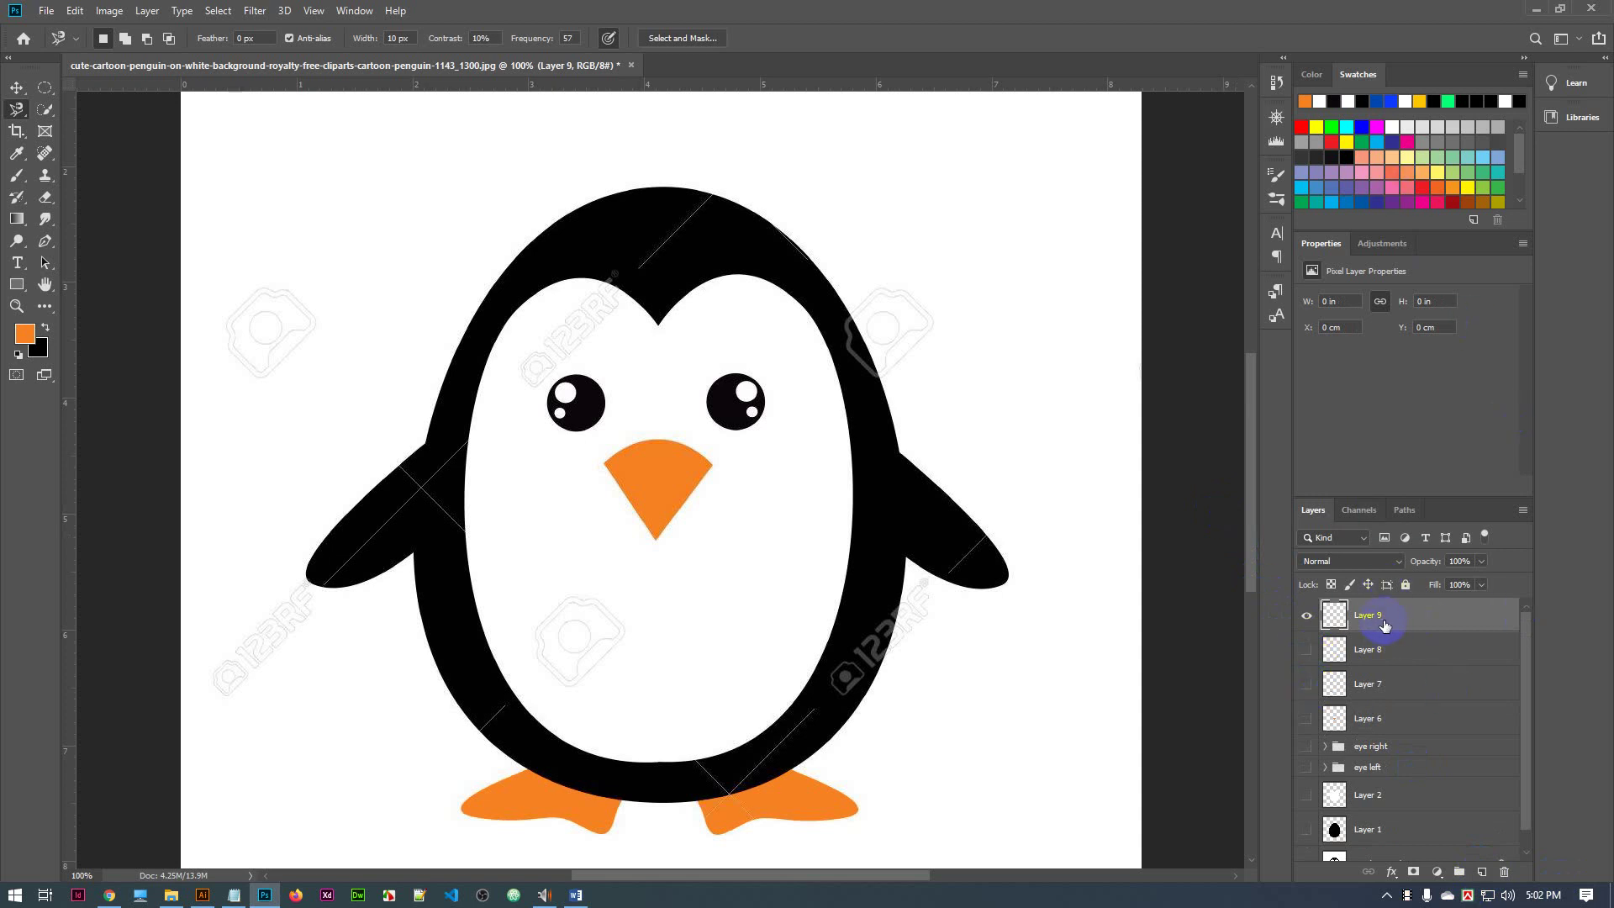
mouse_move(923, 496)
mouse_down()
mouse_move(908, 464)
mouse_move(989, 541)
mouse_move(1003, 592)
mouse_move(935, 584)
mouse_move(897, 548)
mouse_move(908, 555)
mouse_move(900, 462)
mouse_up()
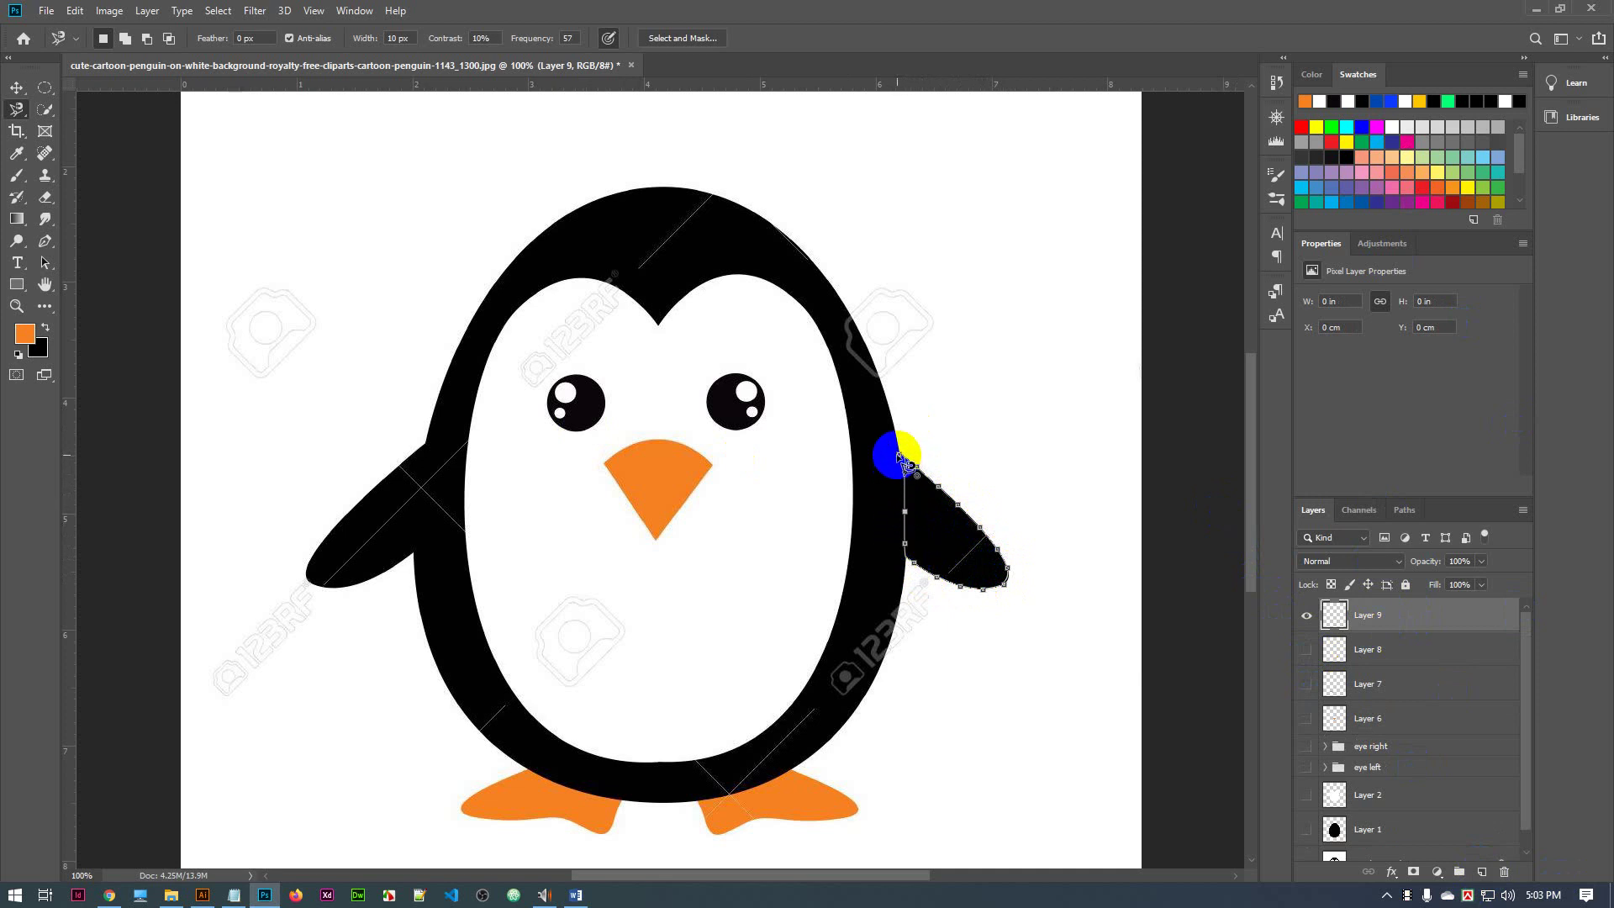
click(898, 456)
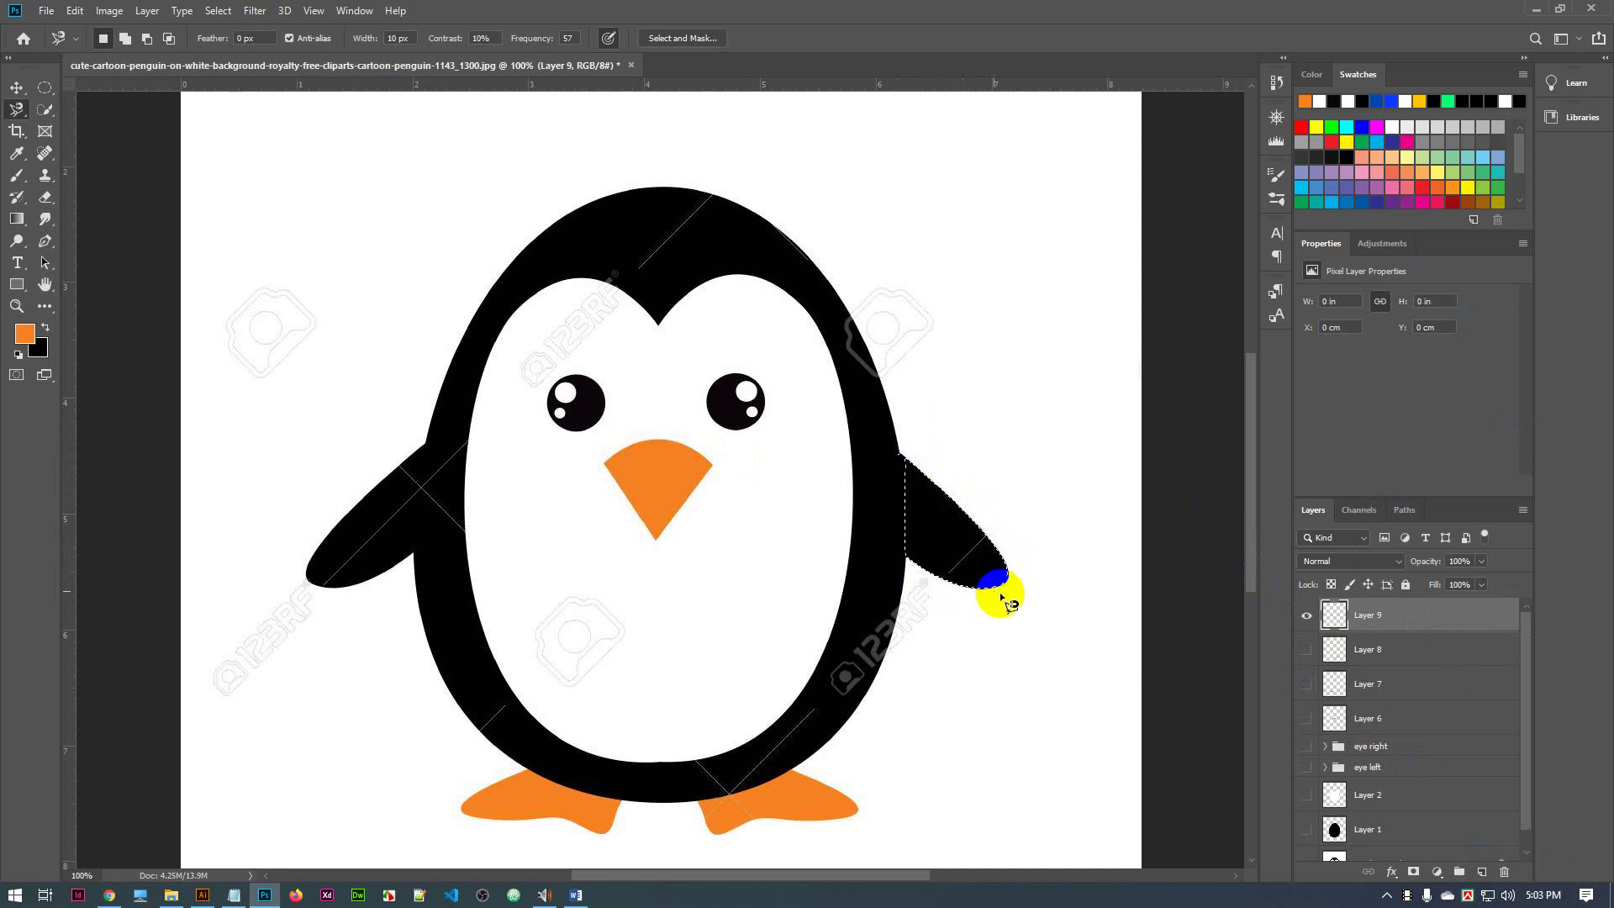
Add the missed area at the right wing's tip to the selection
mouse_move(1000, 597)
mouse_down()
mouse_move(899, 454)
mouse_move(904, 499)
mouse_move(990, 515)
mouse_move(896, 450)
mouse_move(1011, 580)
mouse_up()
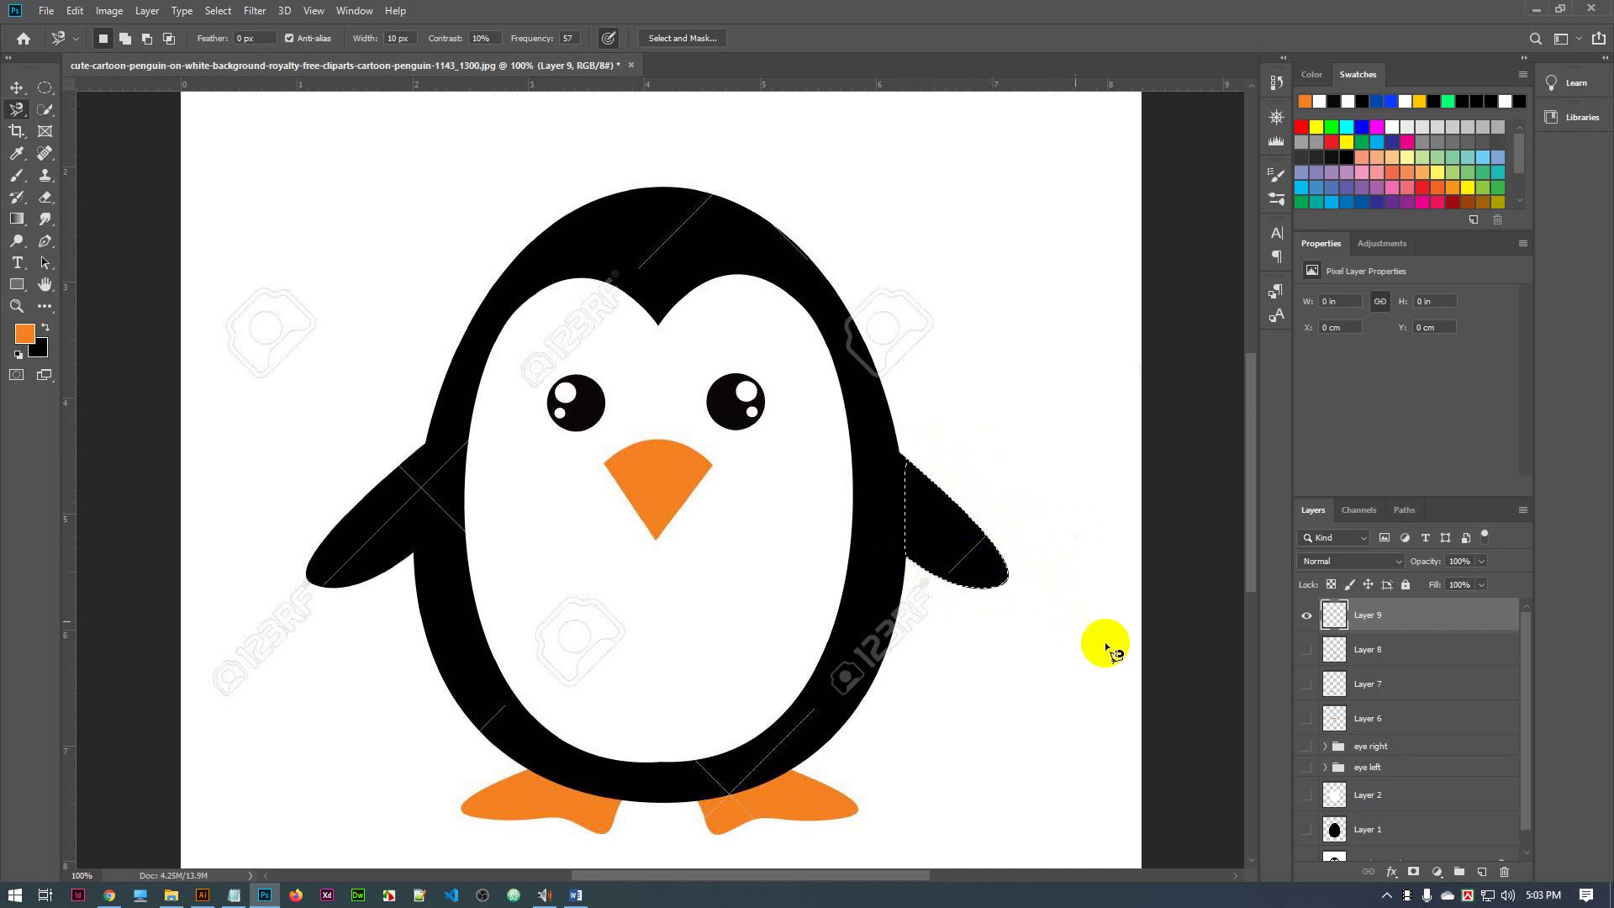
click(1185, 630)
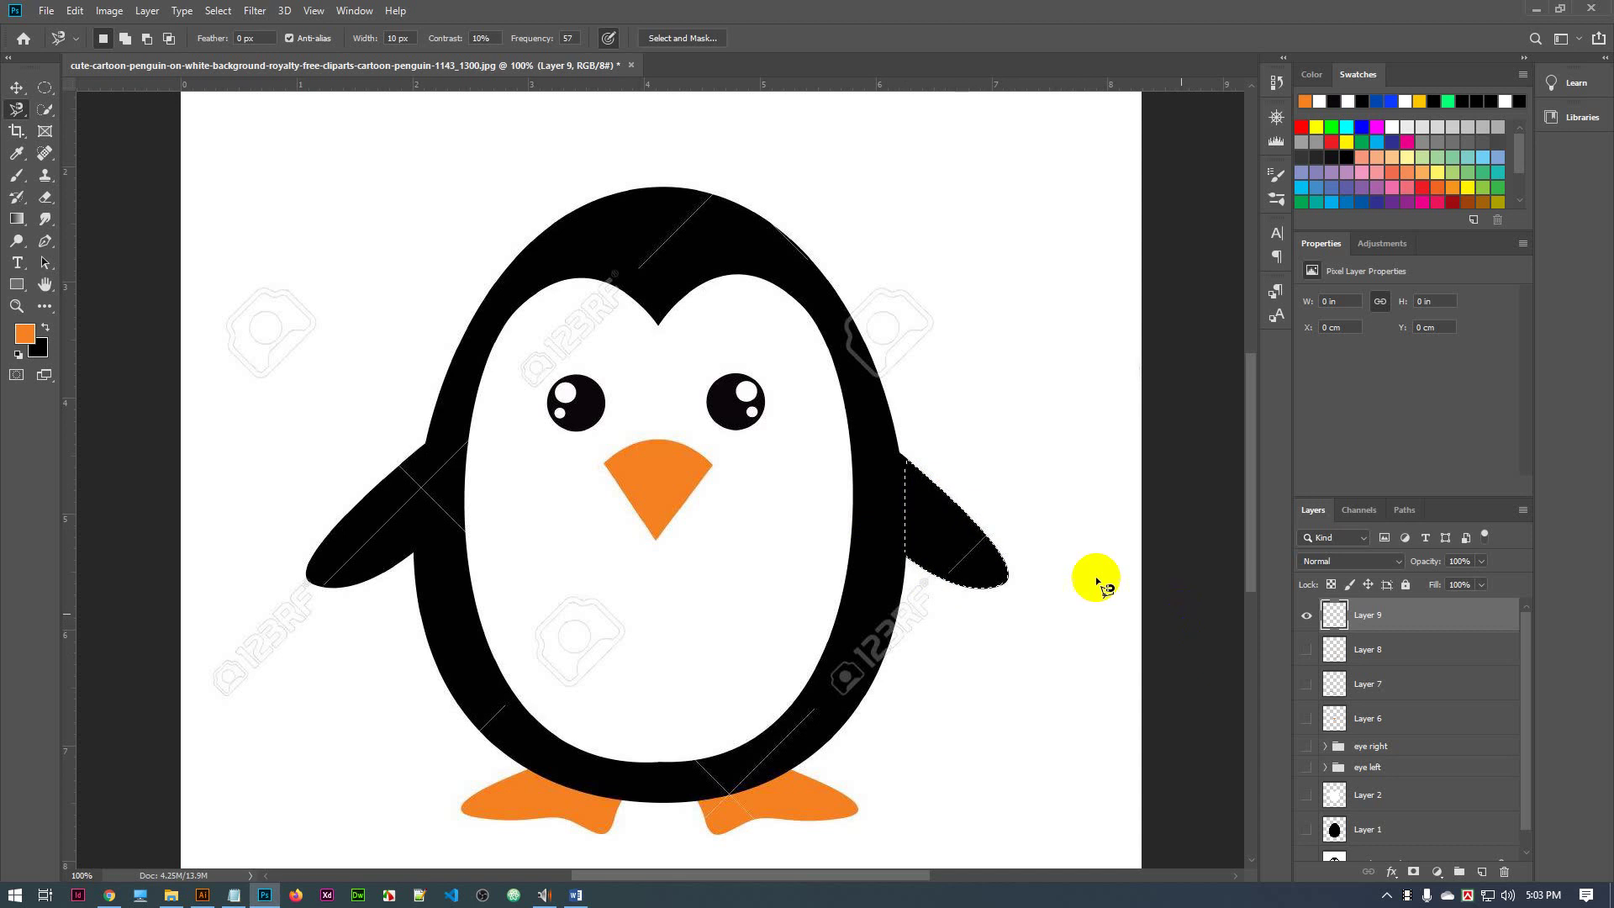
click(867, 551)
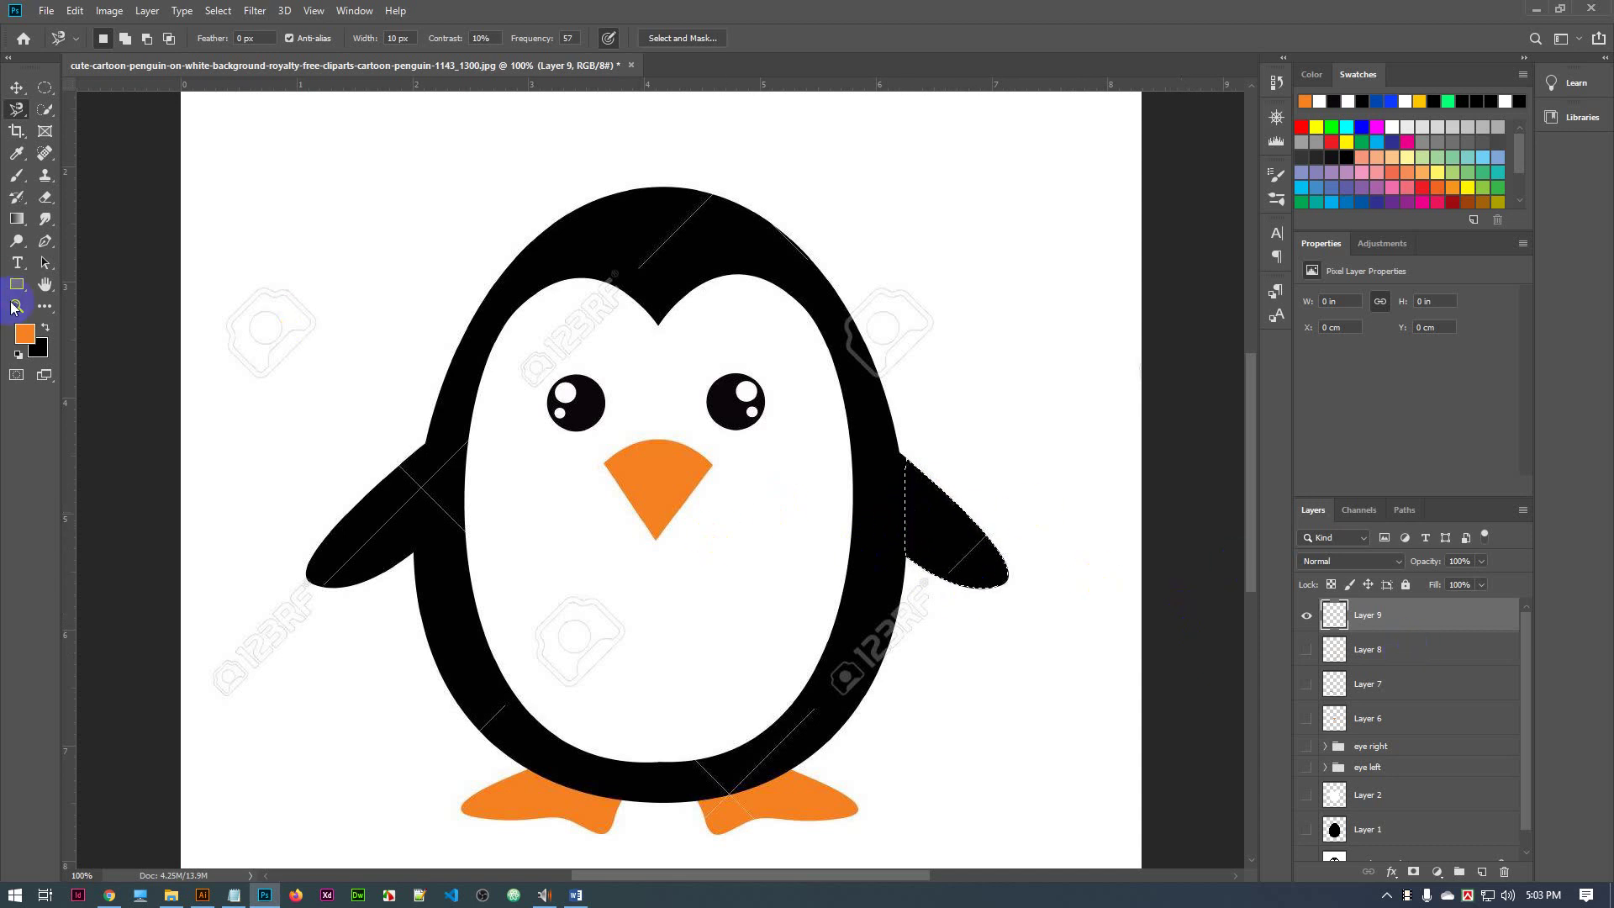
Set the foreground colour to black (000000), fill the right wing selection with it and deselect
click(24, 336)
click(728, 491)
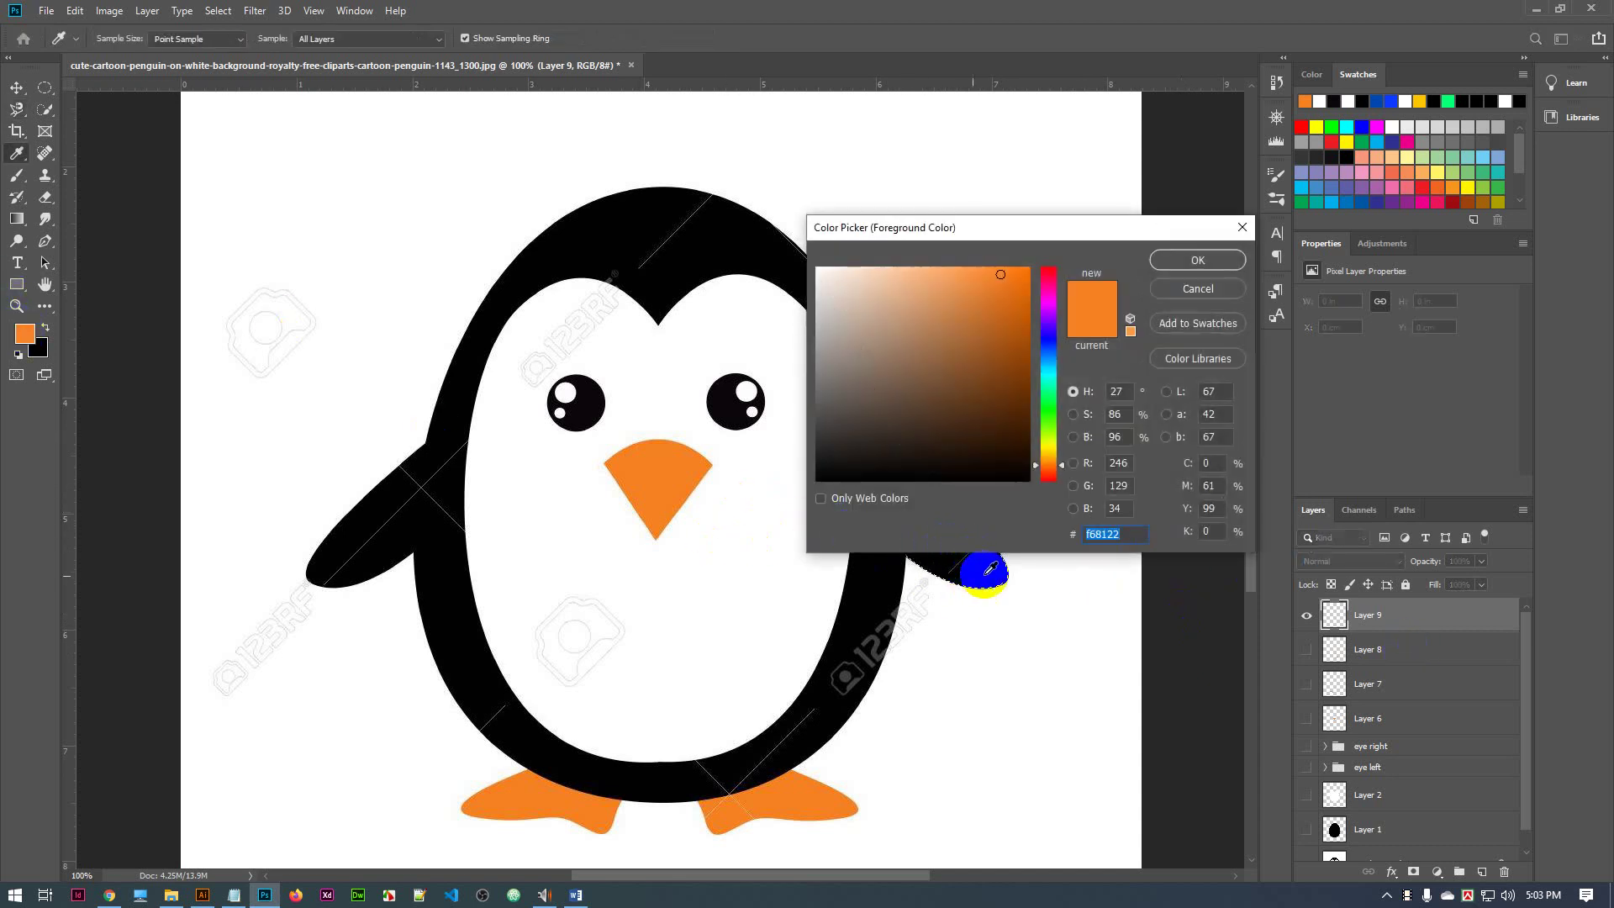
text(000000)
click(1218, 260)
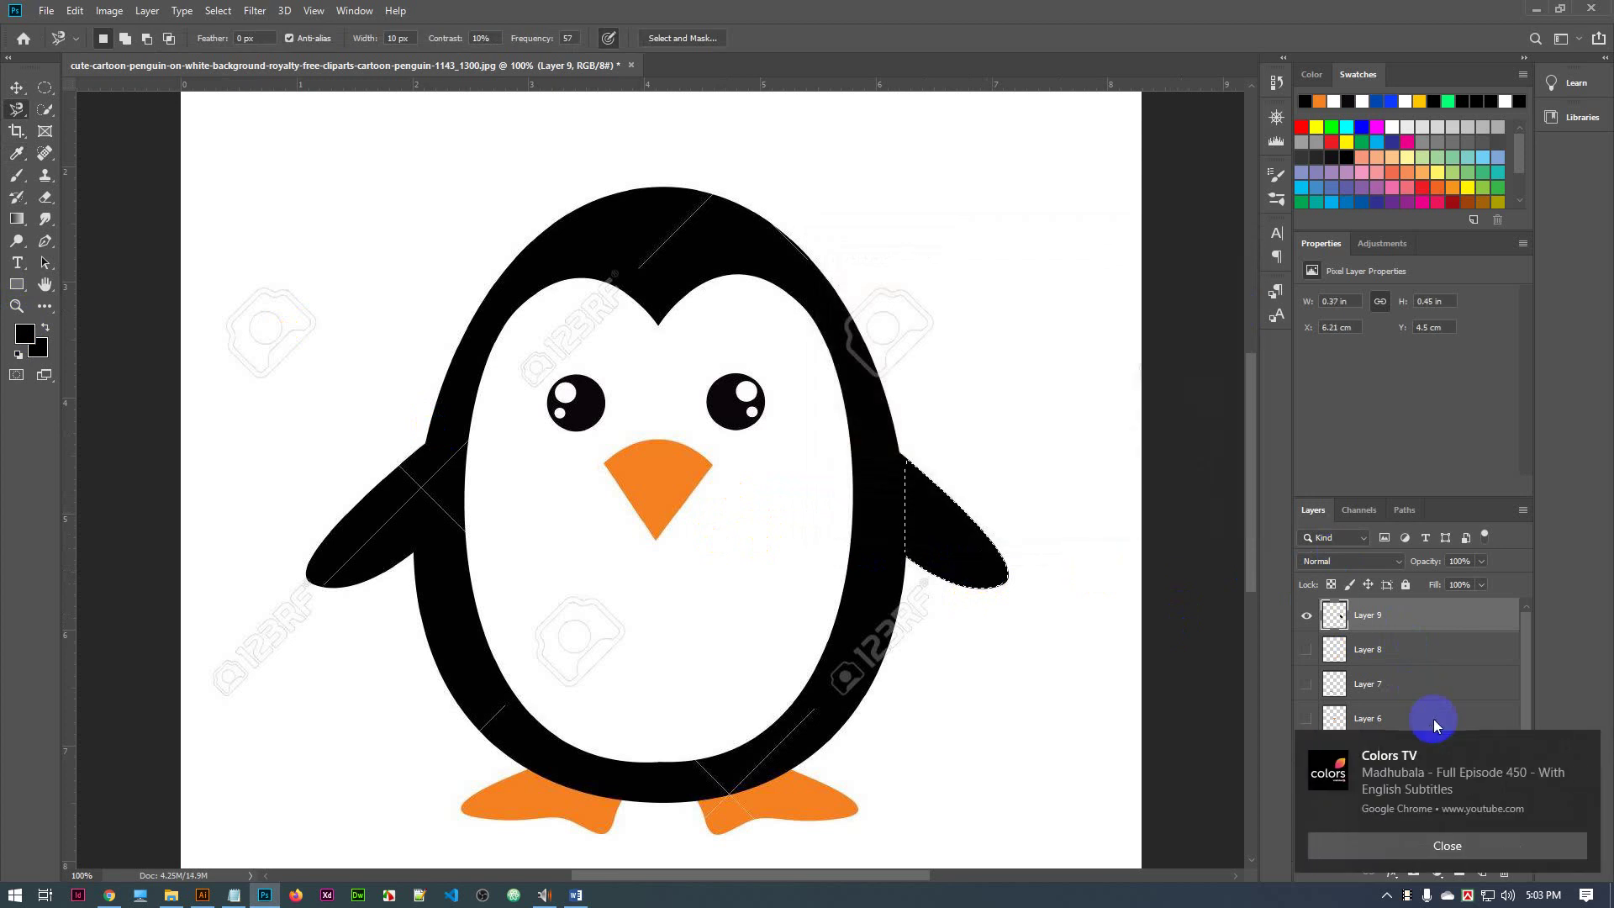
click(1441, 848)
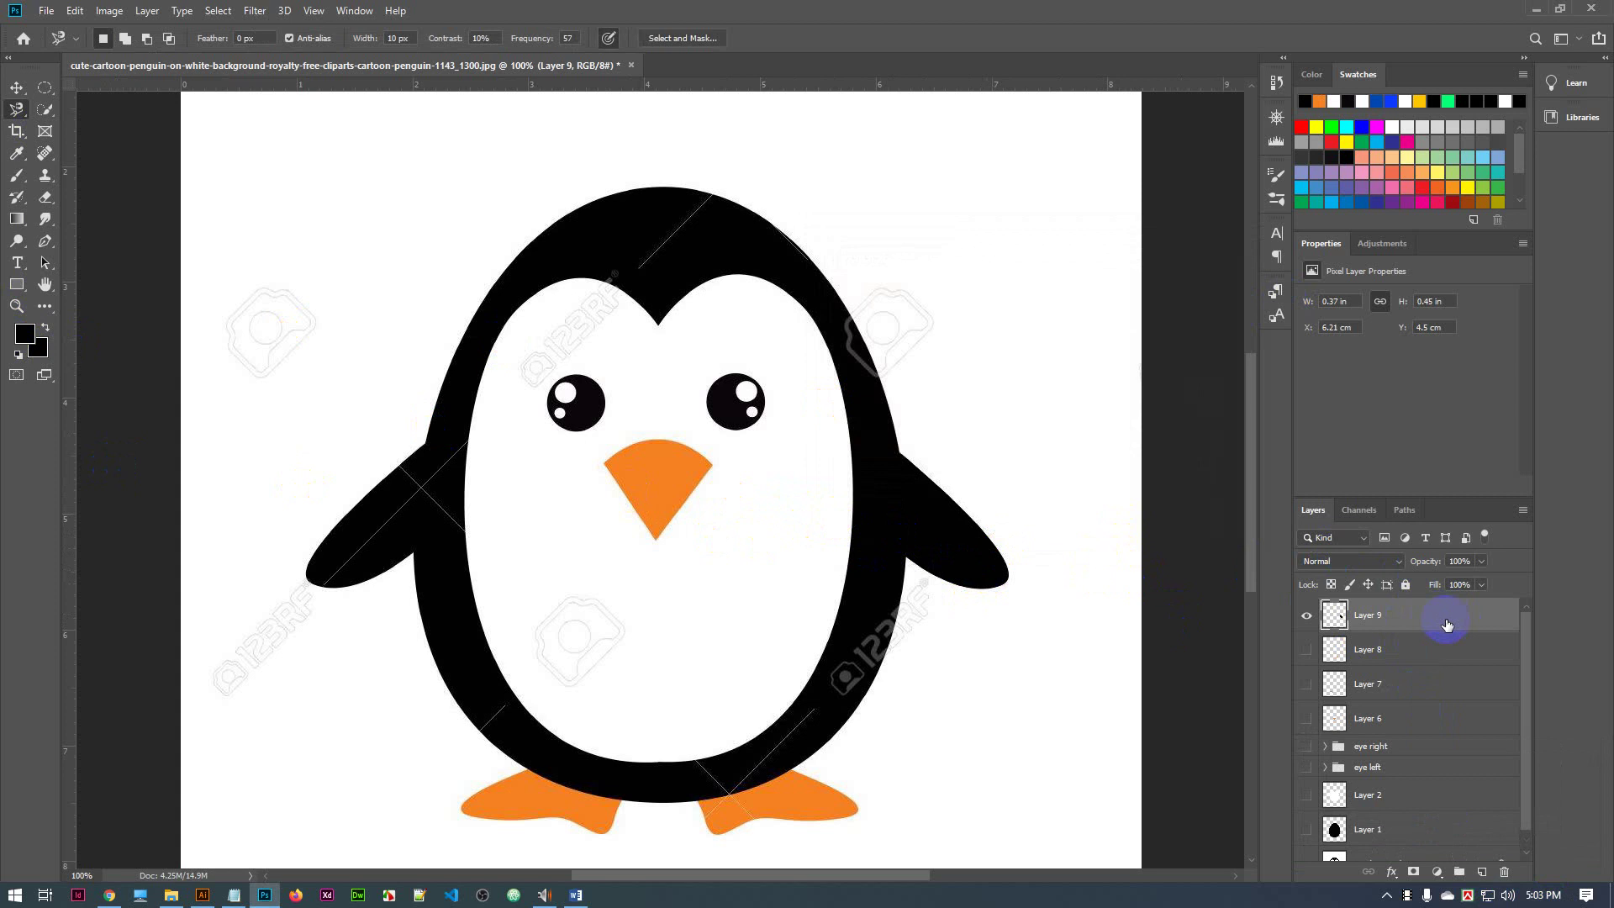
Warp the right wing so its upper and lower inner corners extend into the penguin's body, and apply the warp
key(ctrl+t)
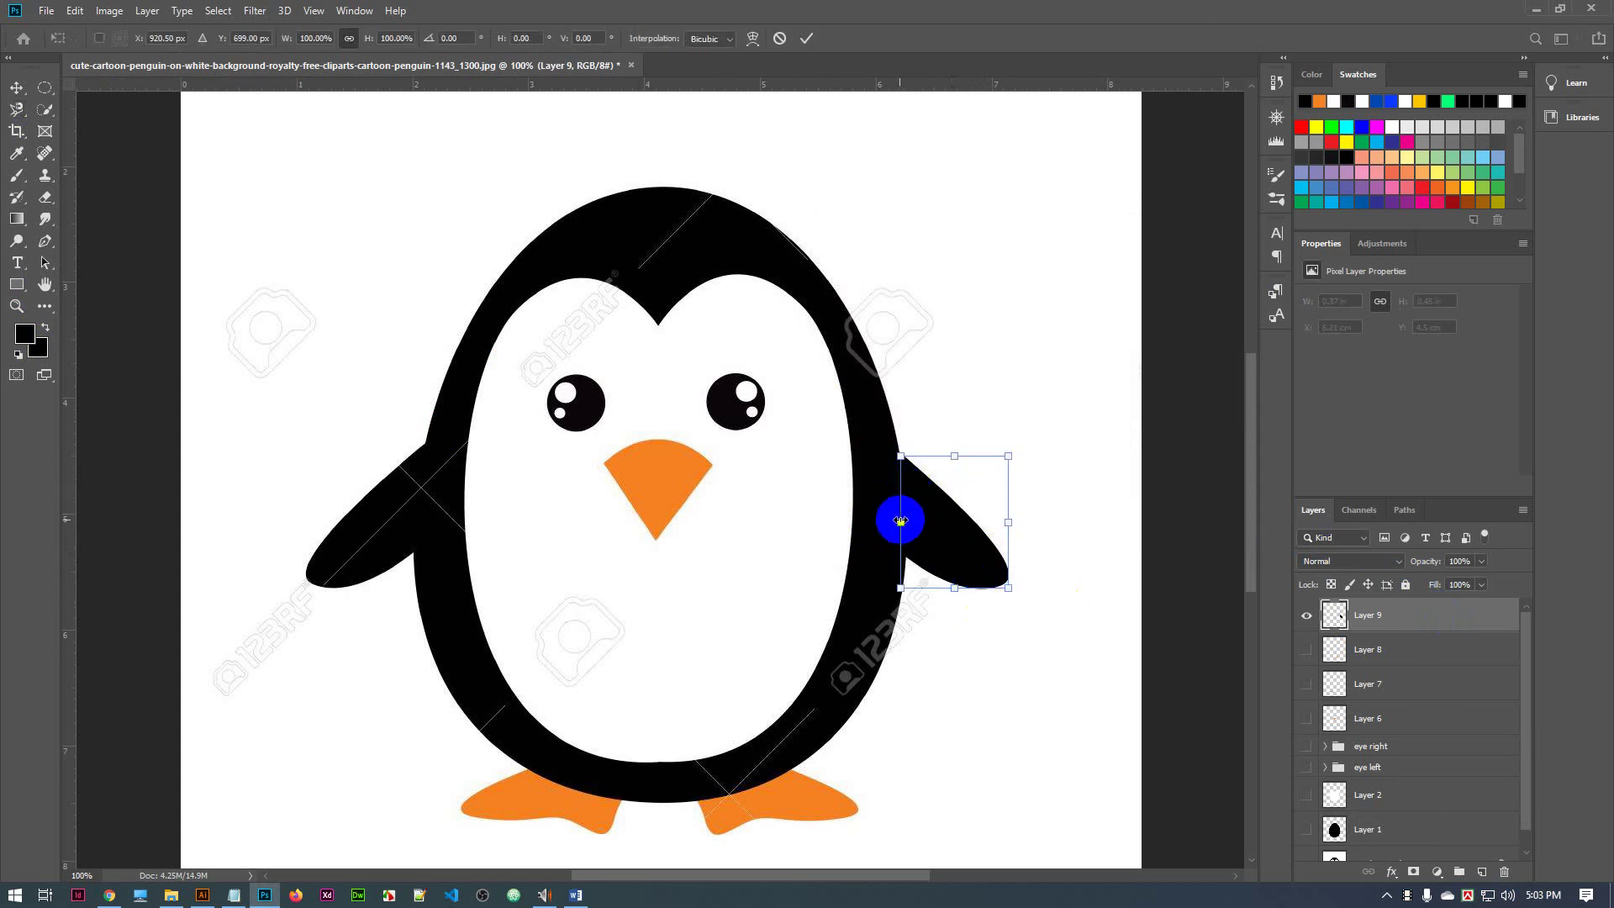
right_click(937, 519)
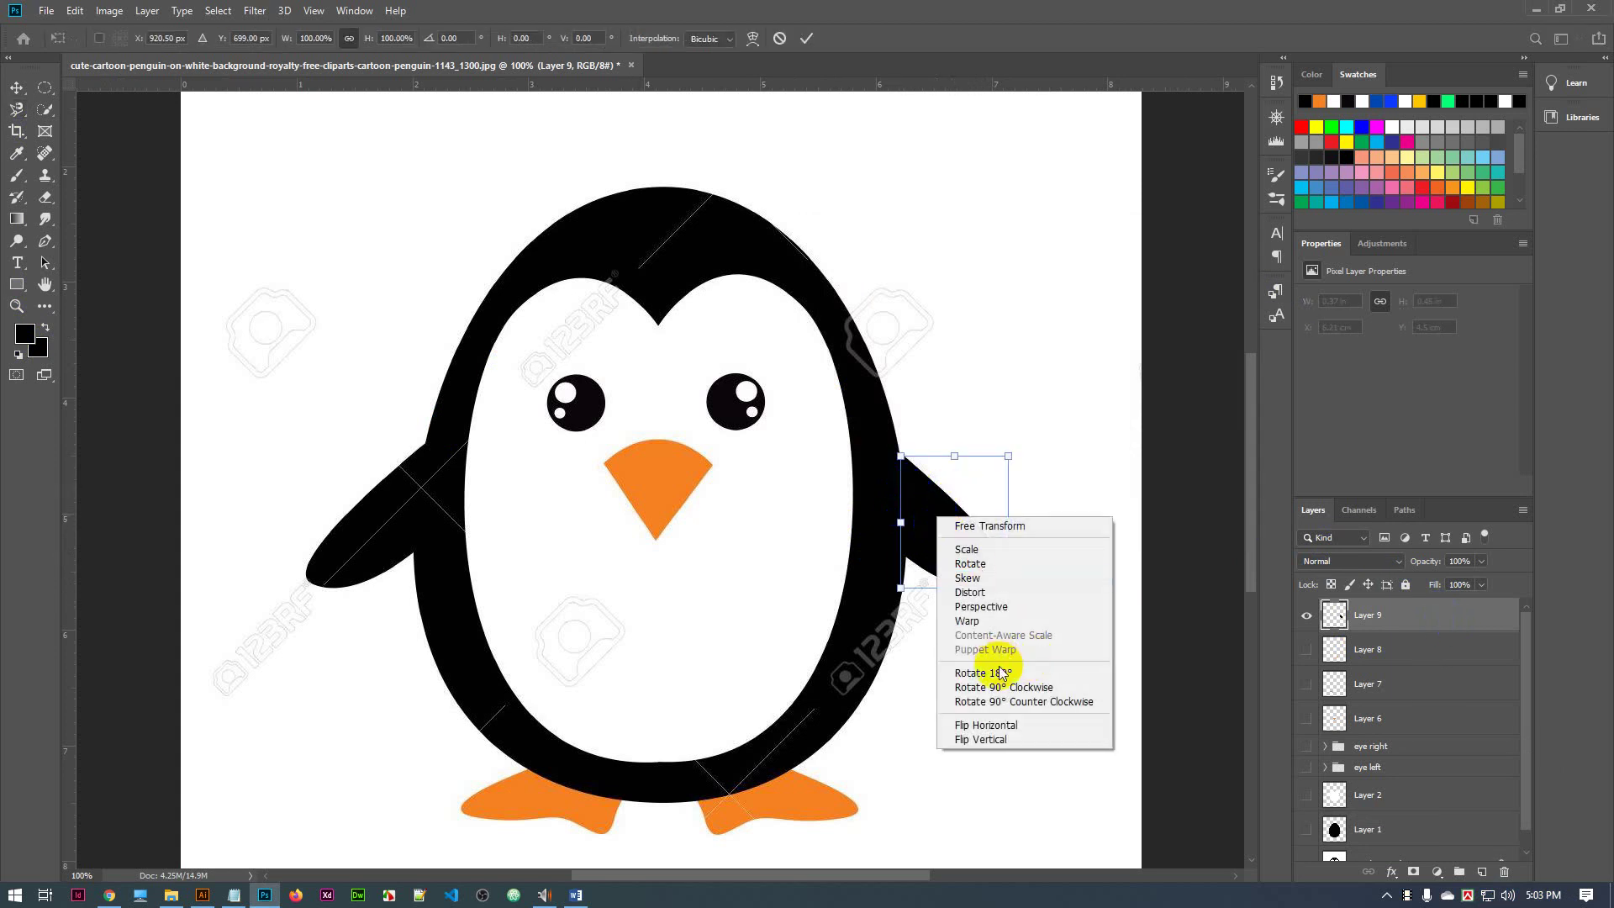
click(976, 623)
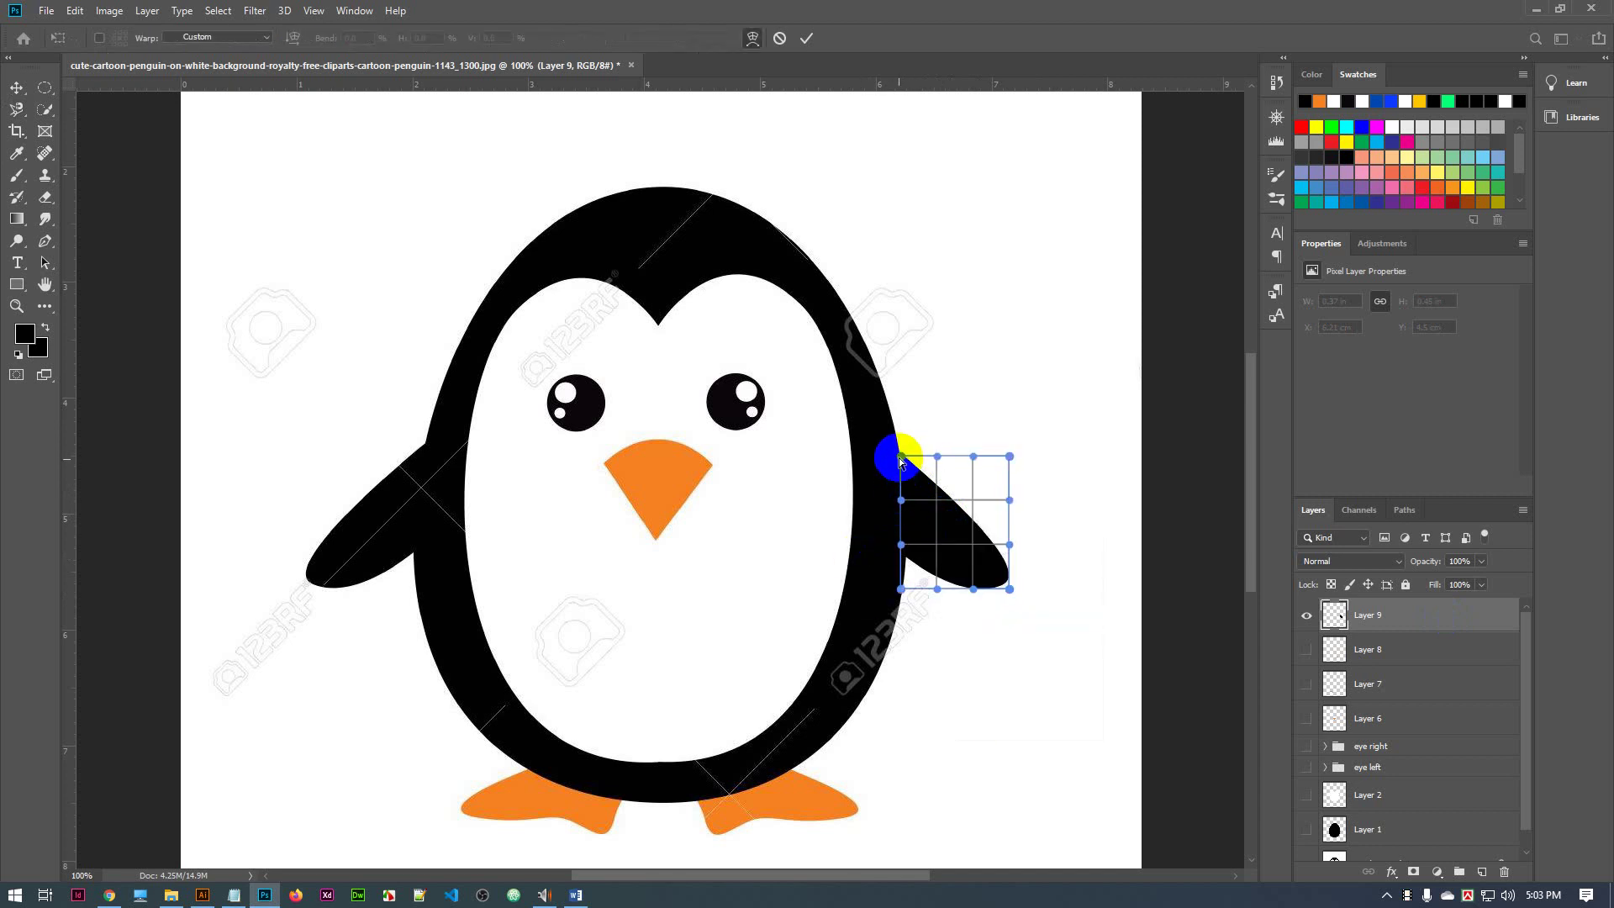
drag(896, 456, 891, 572)
click(901, 590)
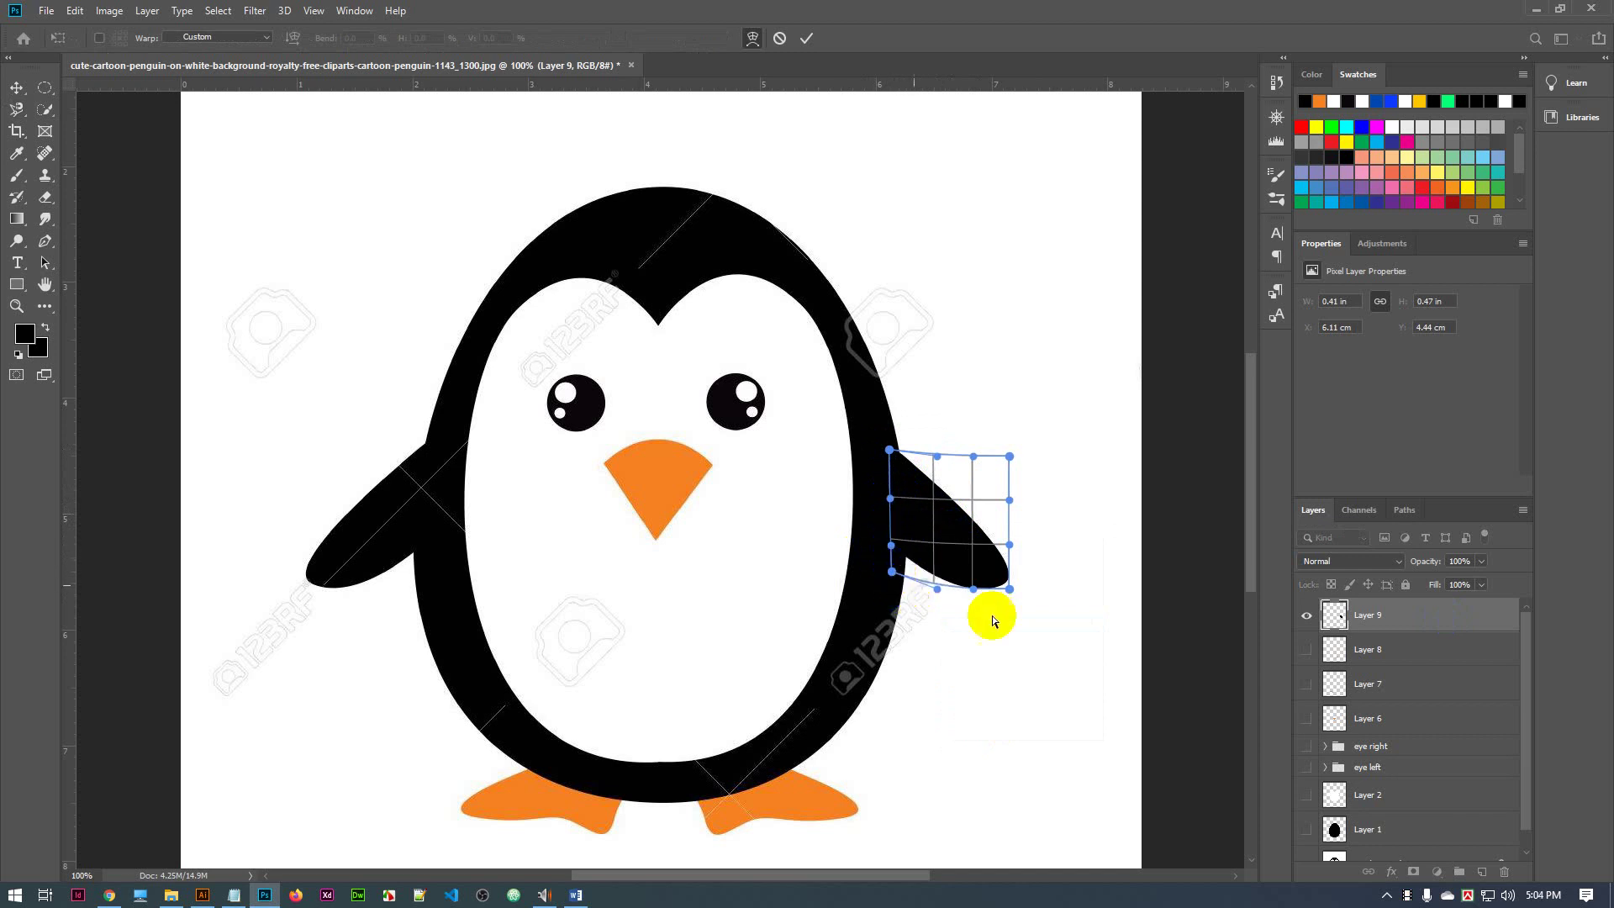
click(807, 38)
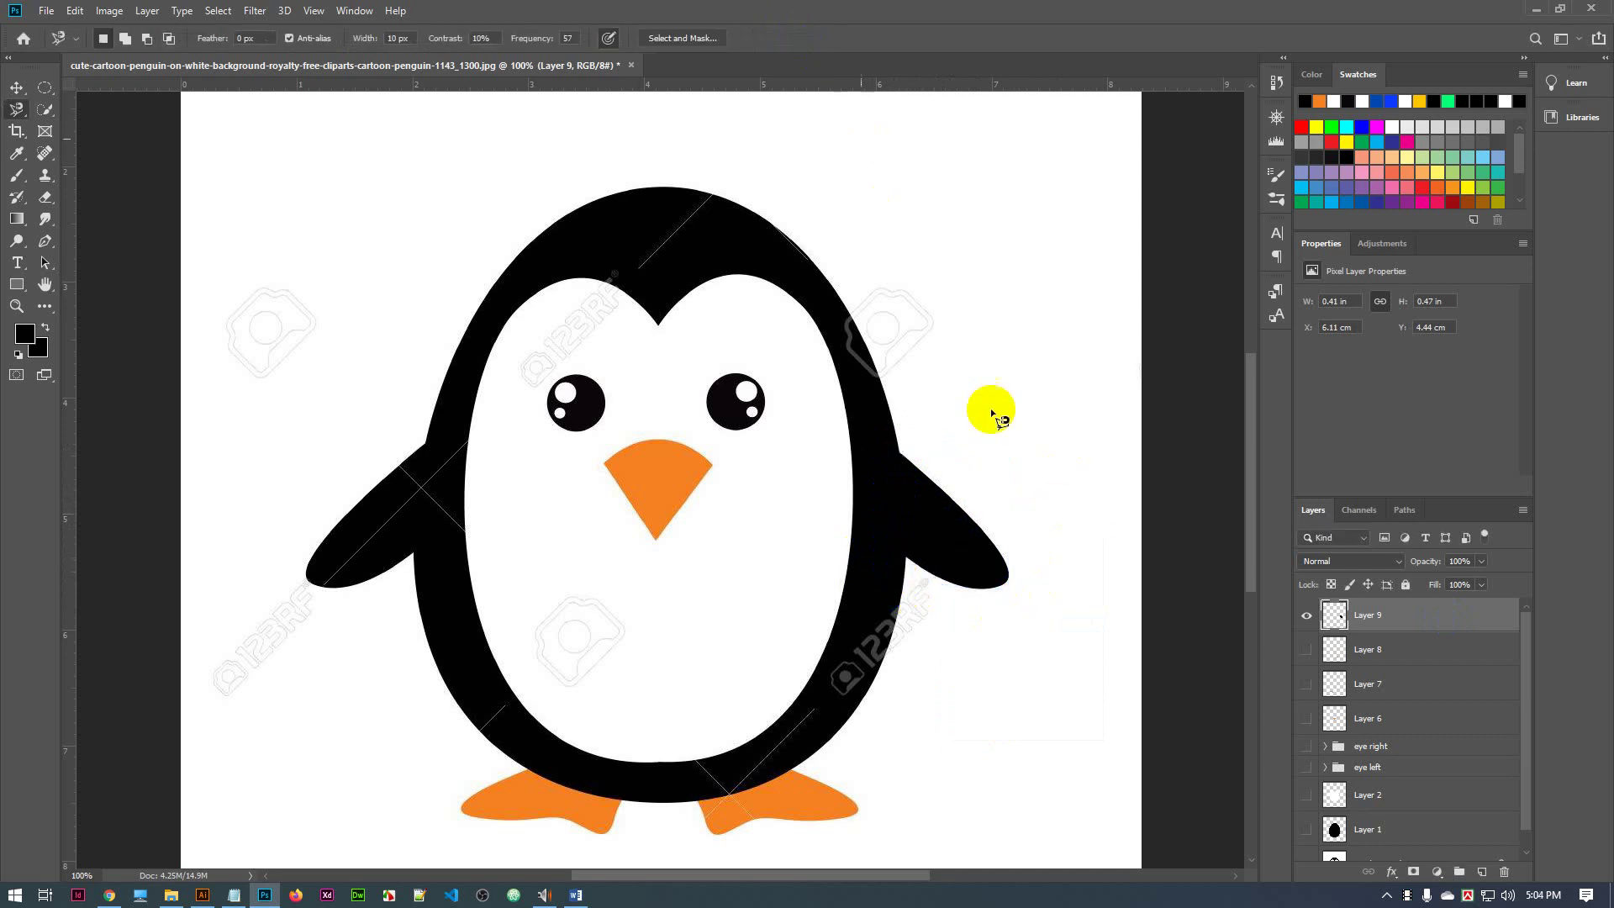
Duplicate the right wing's layer and move the copy to the body's left edge
right_click(1432, 623)
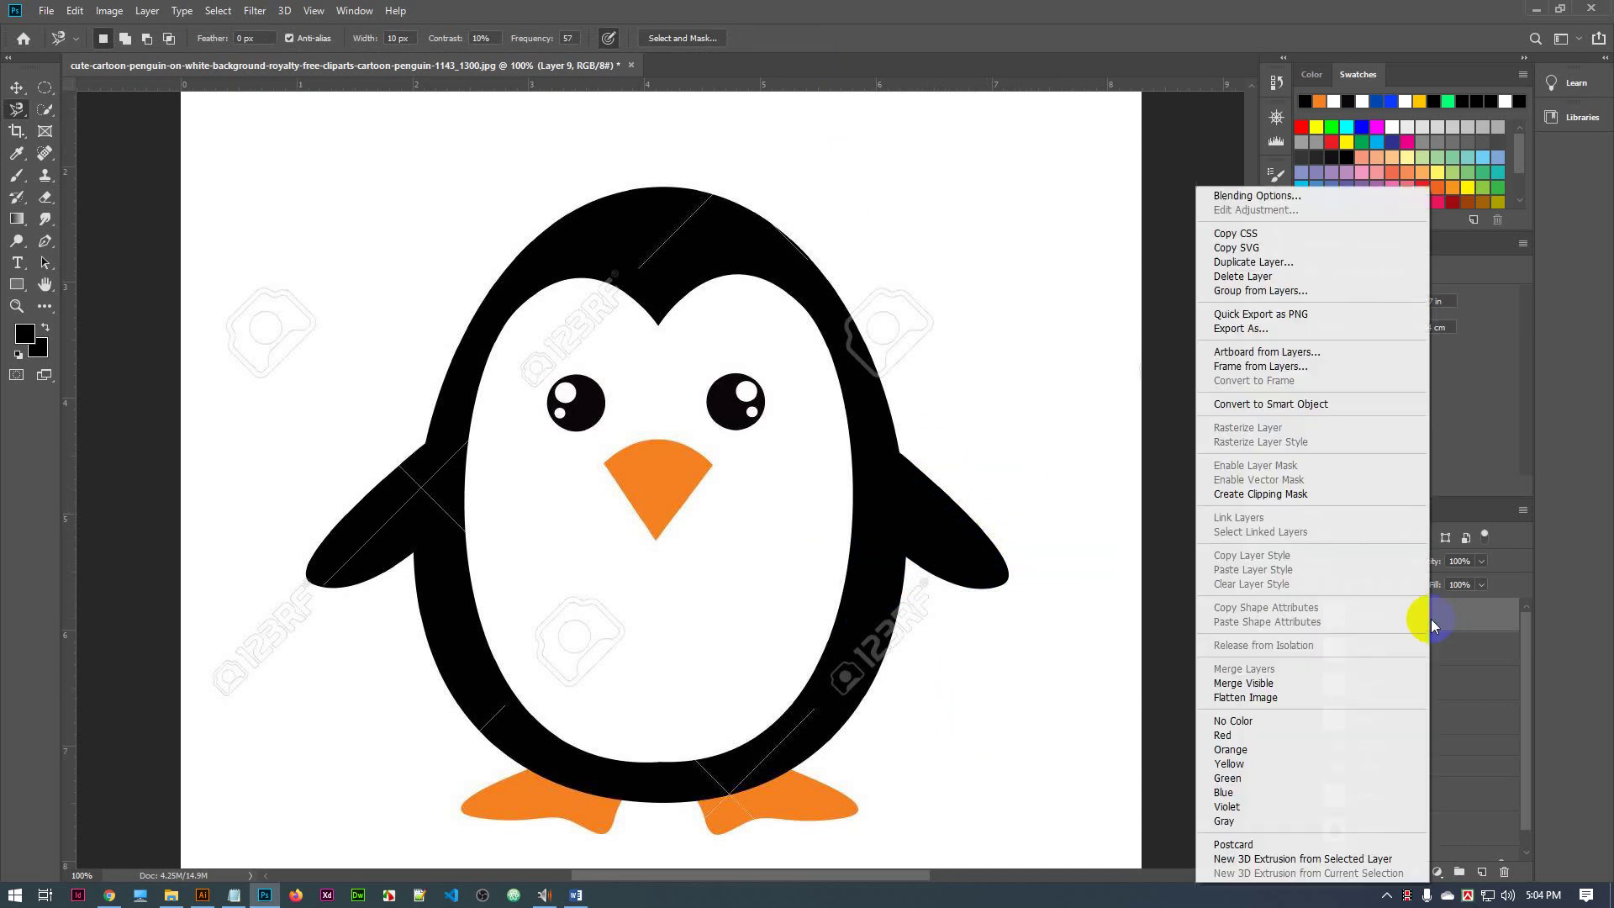
click(1277, 264)
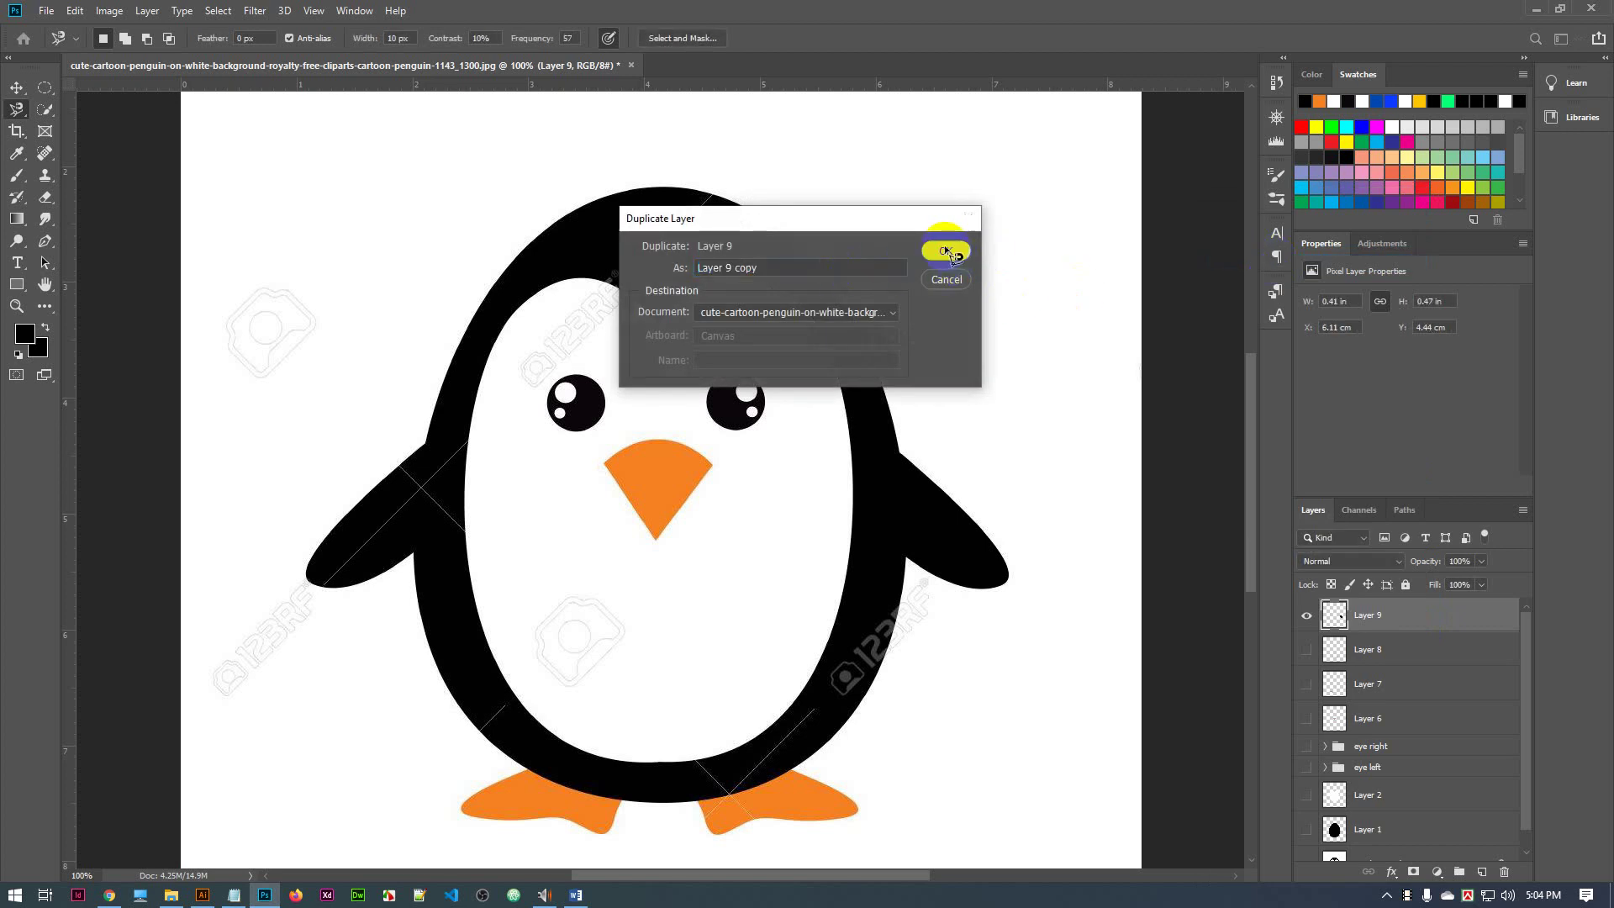
click(954, 258)
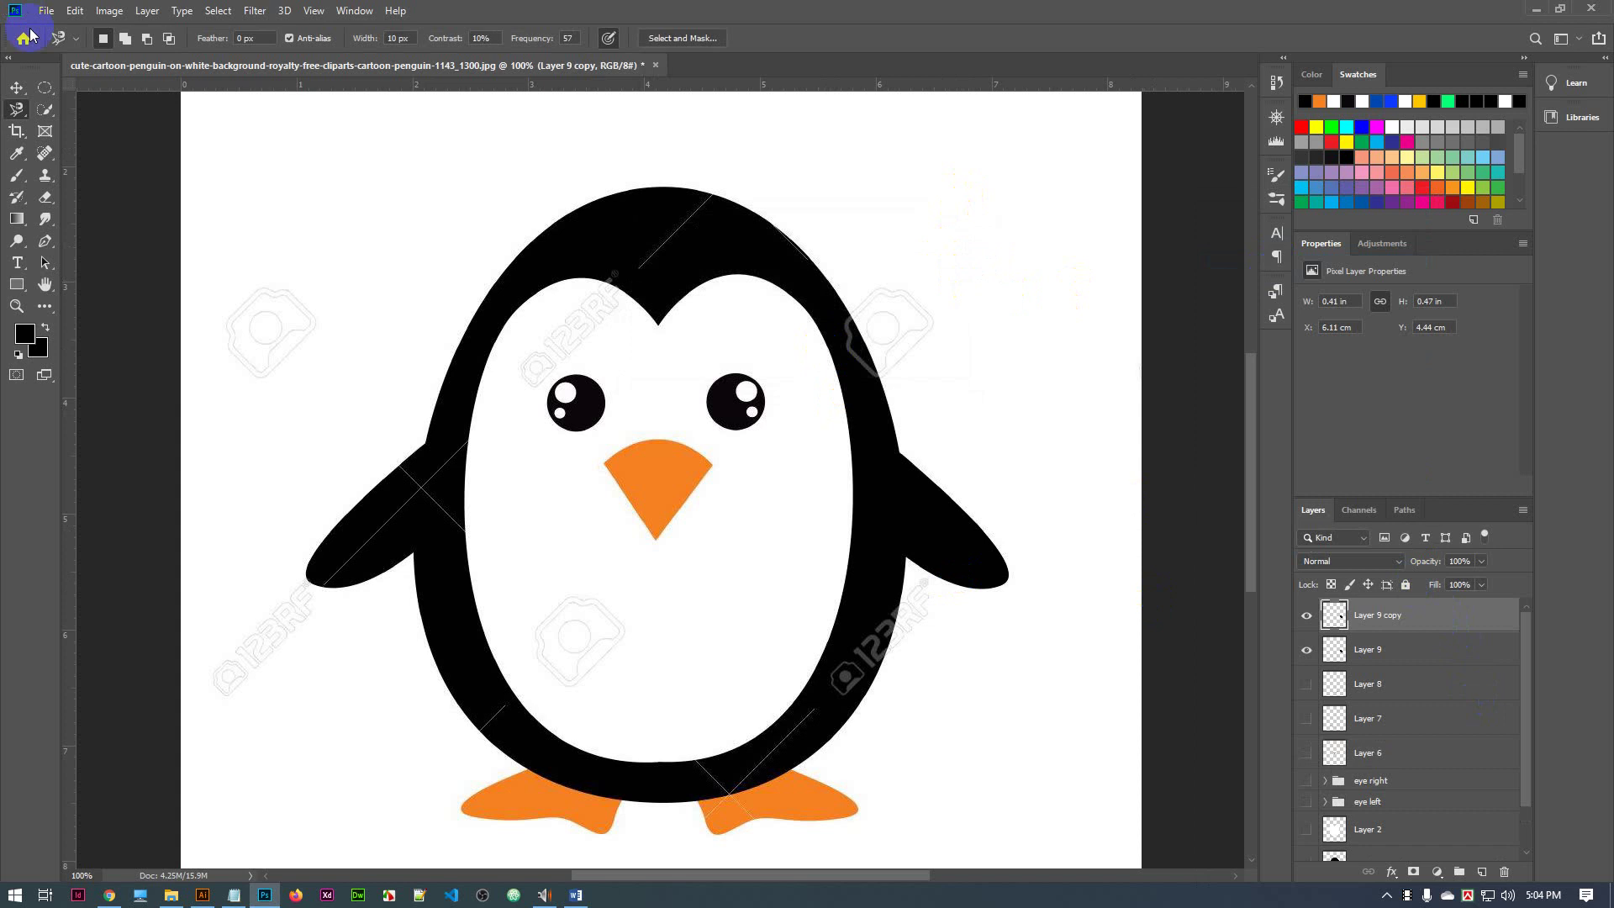
click(15, 88)
drag(996, 546, 458, 530)
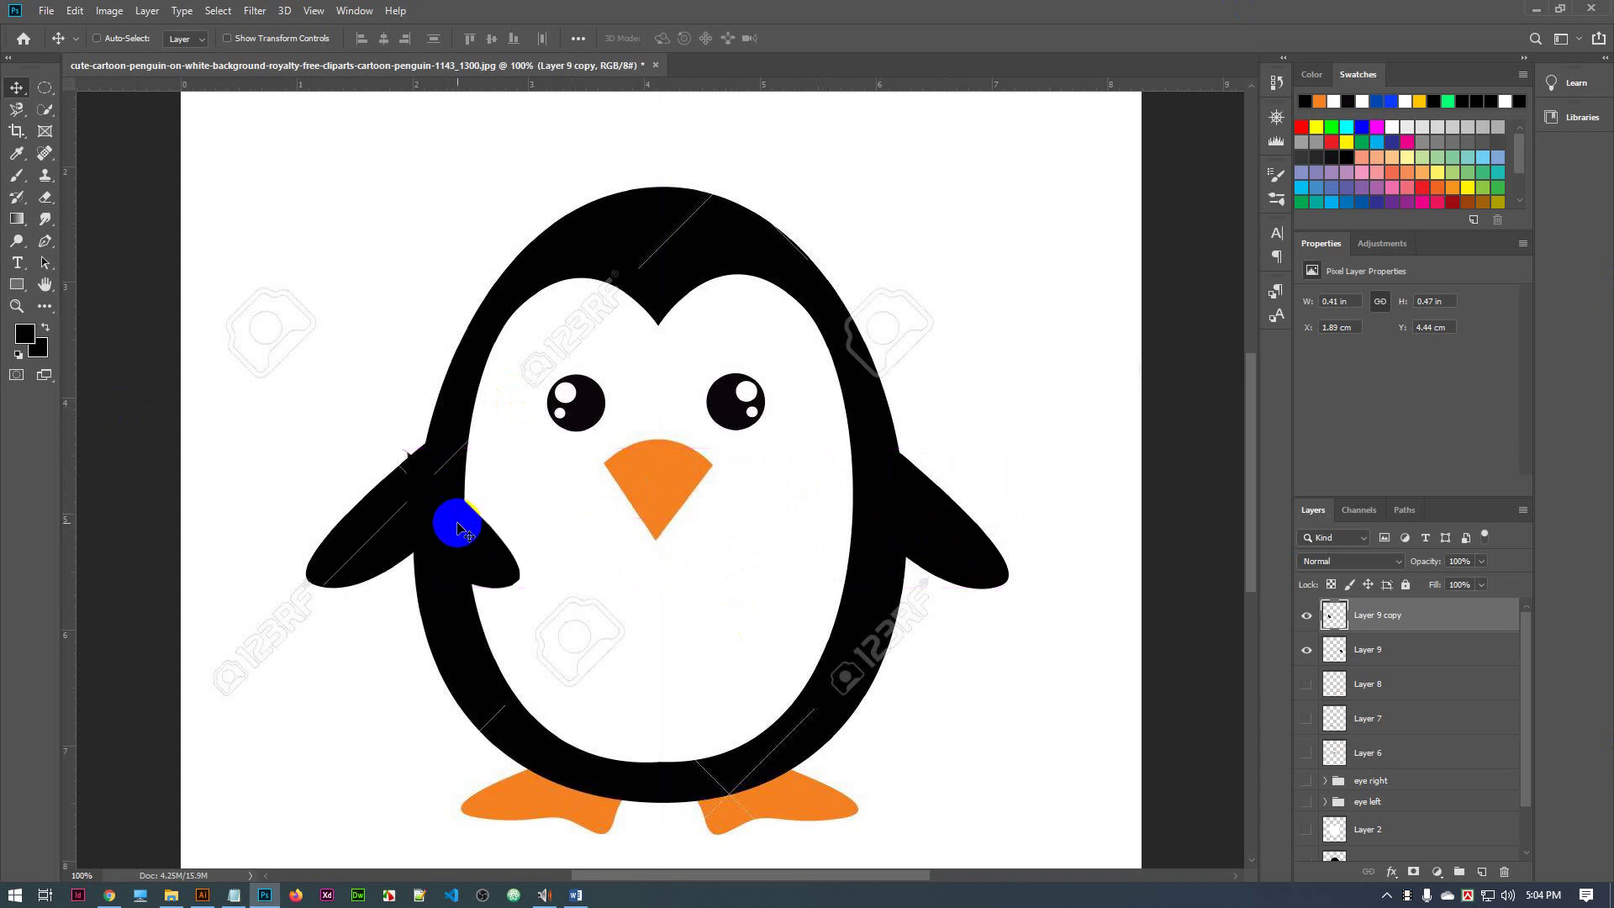
Flip the wing copy horizontally, place it over the reference's left wing and apply the transform
key(ctrl)
key(ctrl+t)
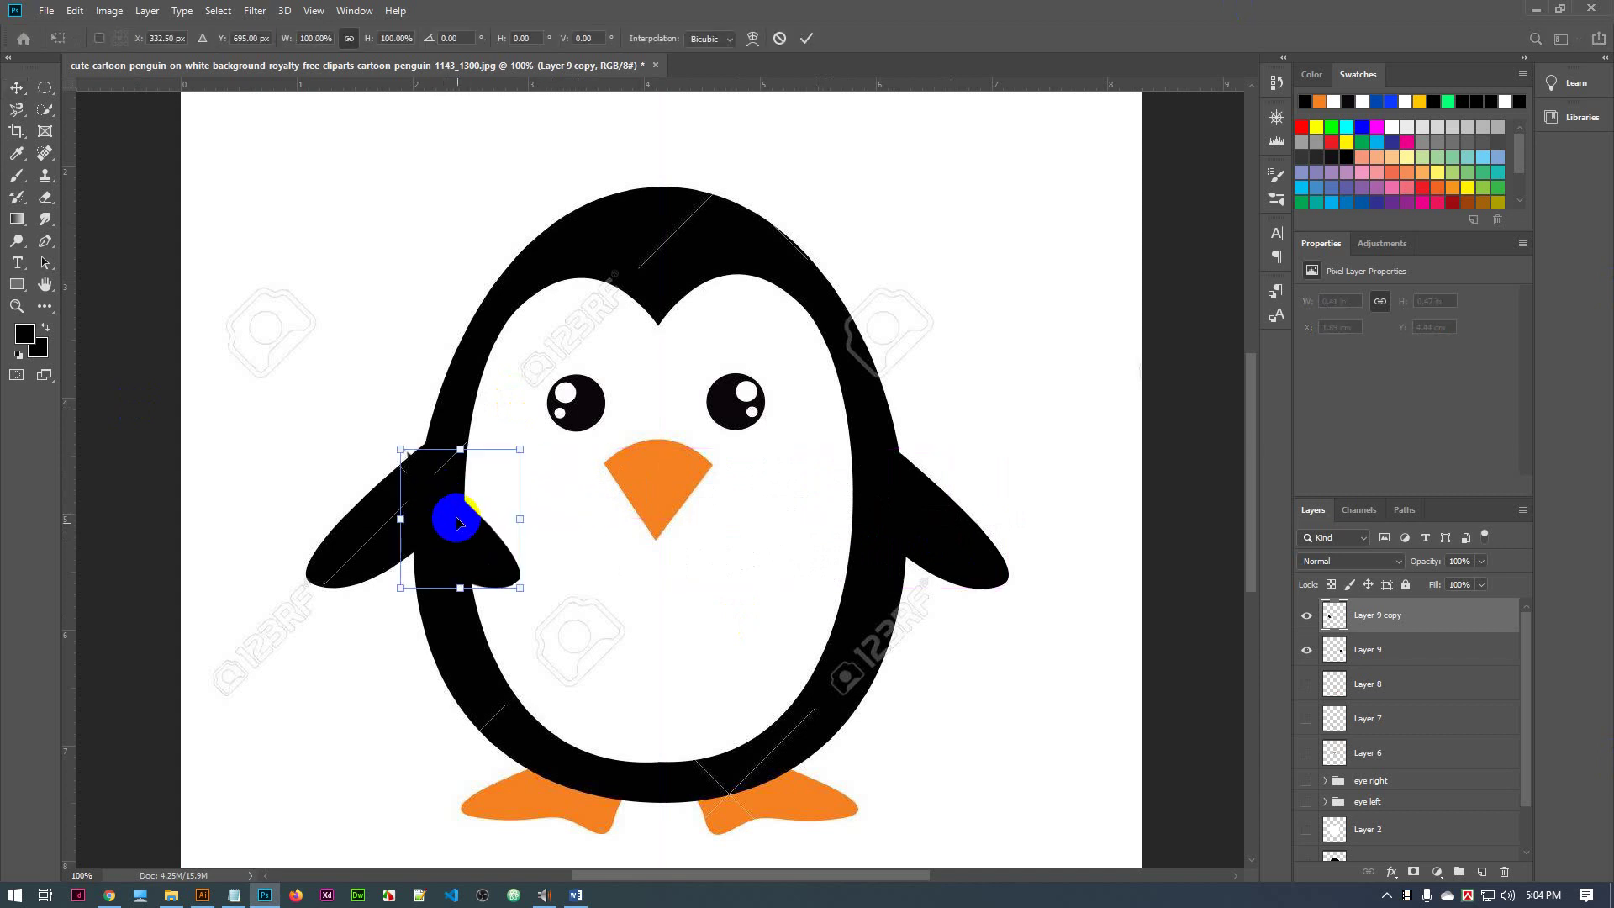
right_click(455, 522)
click(505, 719)
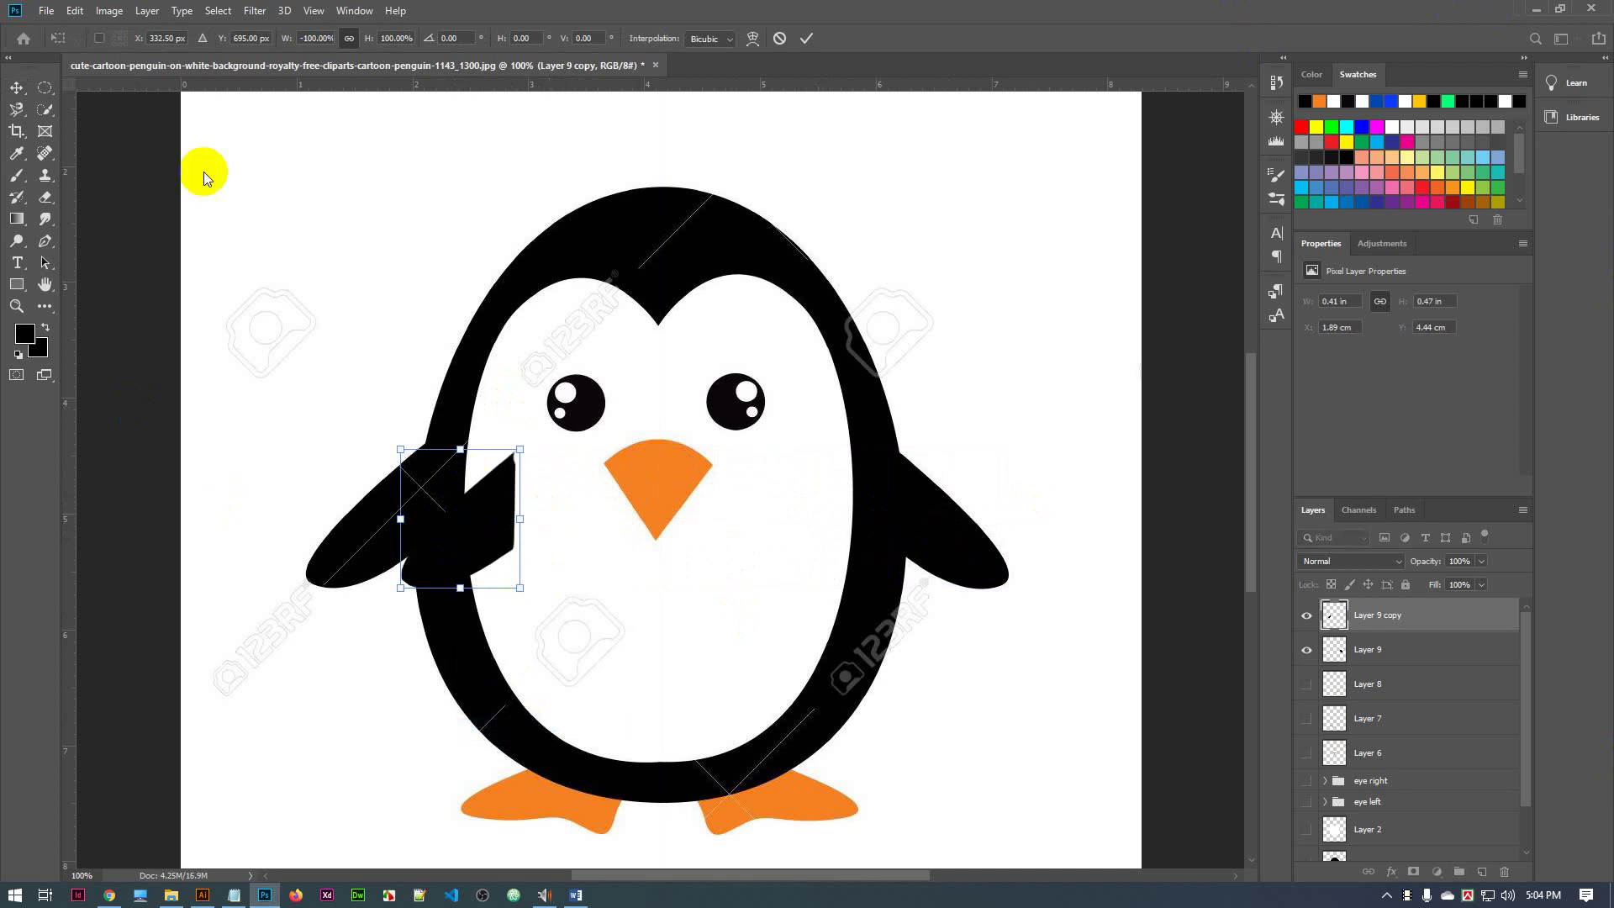
drag(490, 515, 397, 501)
click(805, 39)
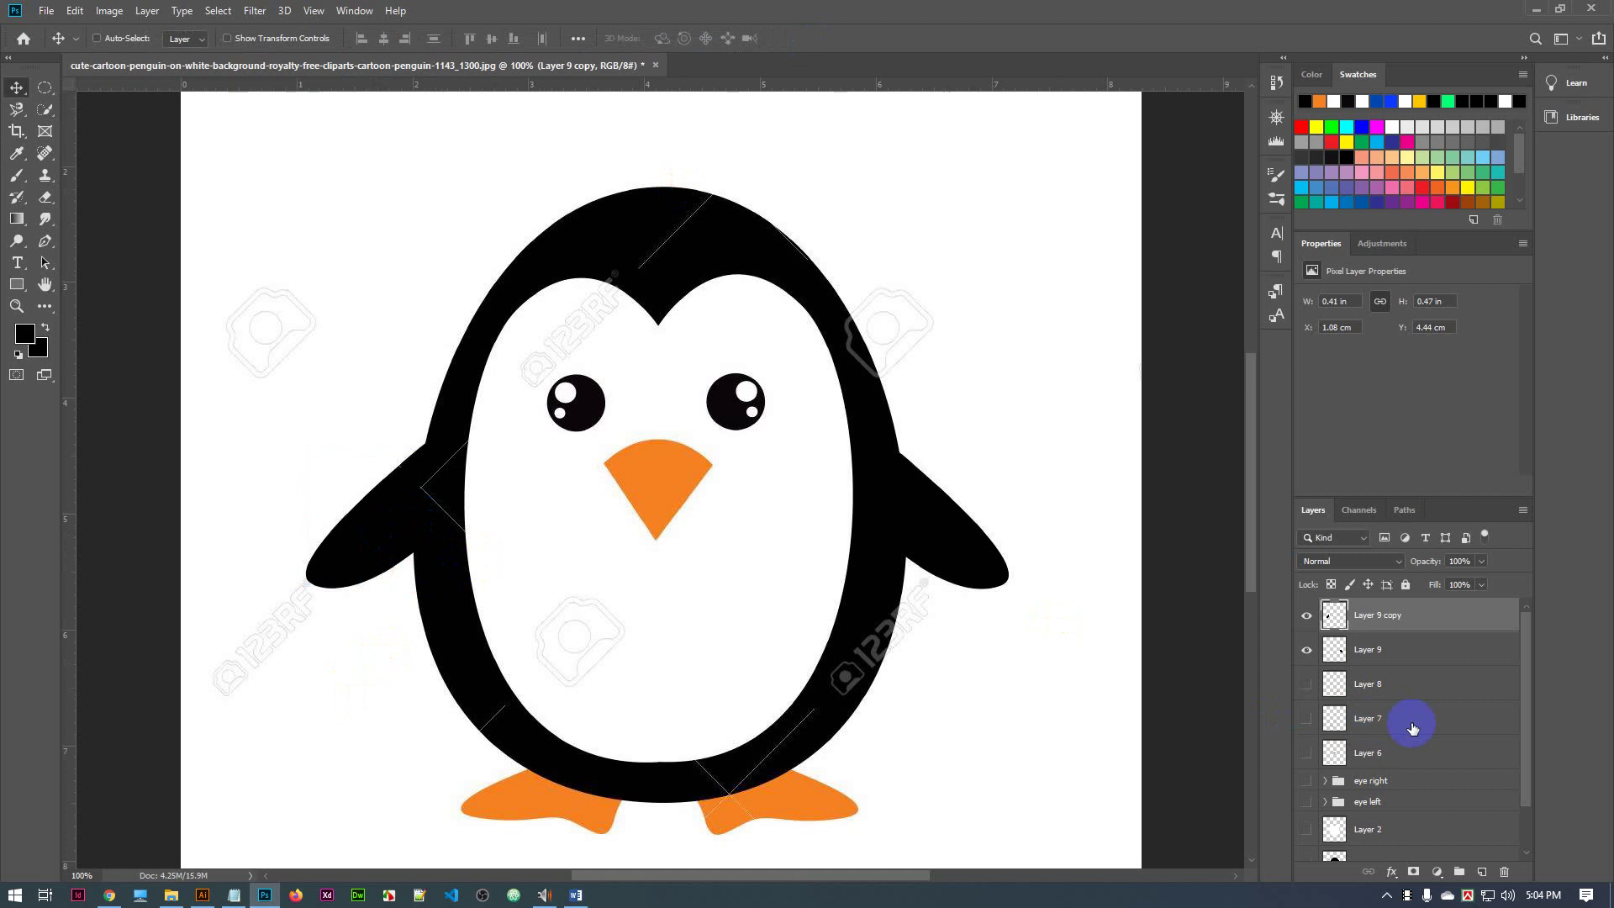
Hide the Background layer and show Layer 1, Layer 2, both eye groups and Layers 6, 7 and 8
scroll(1412, 728, down, 1)
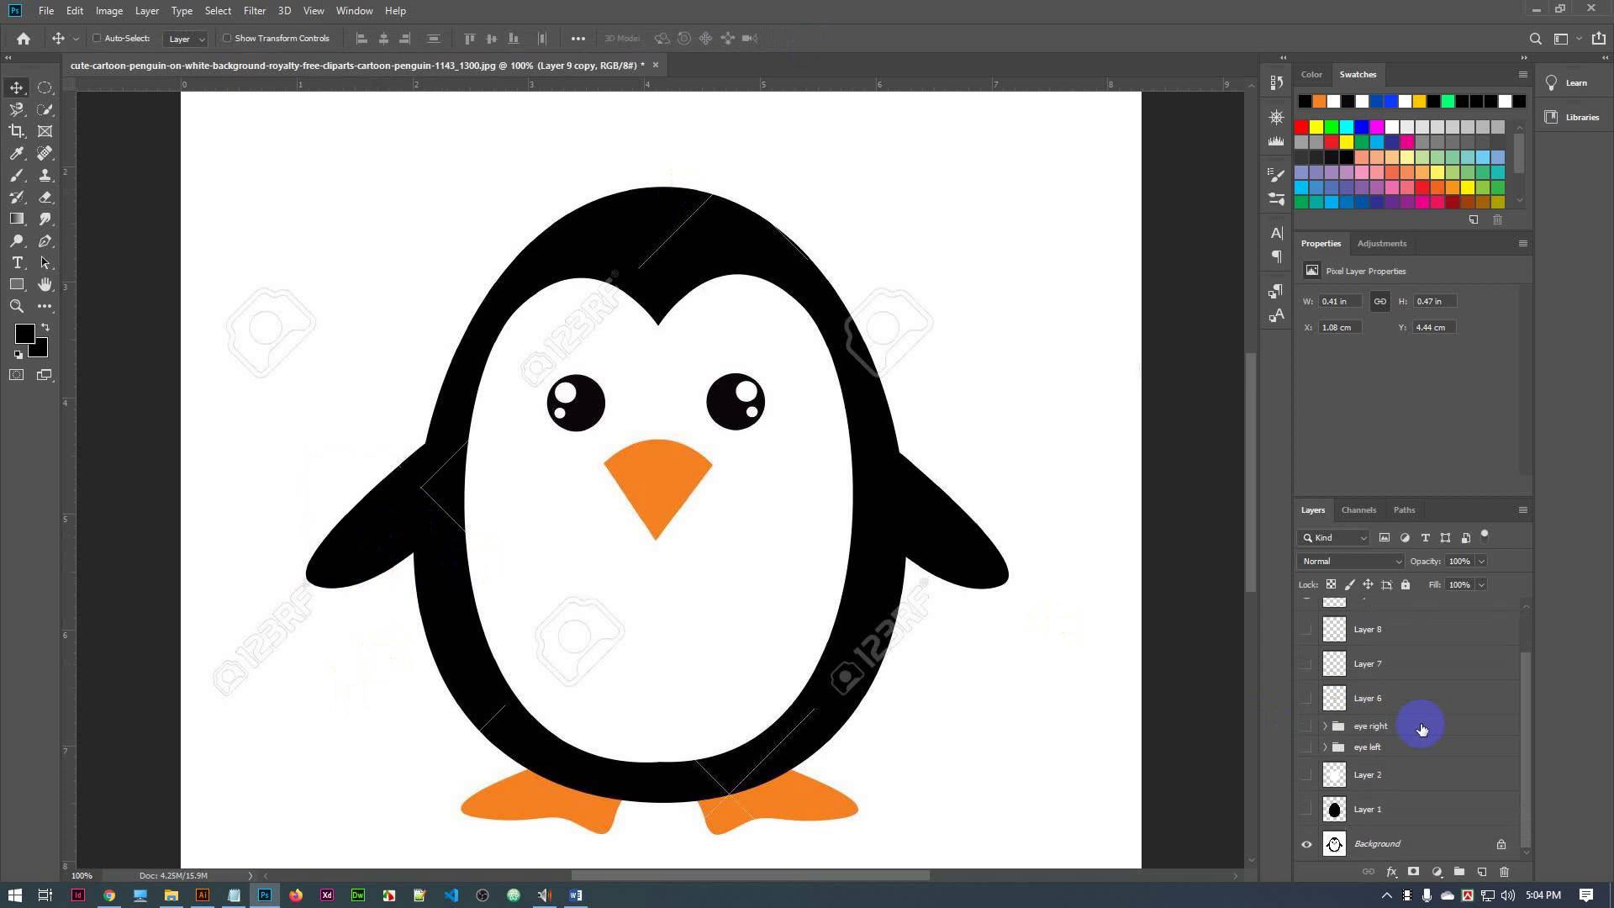
click(1306, 852)
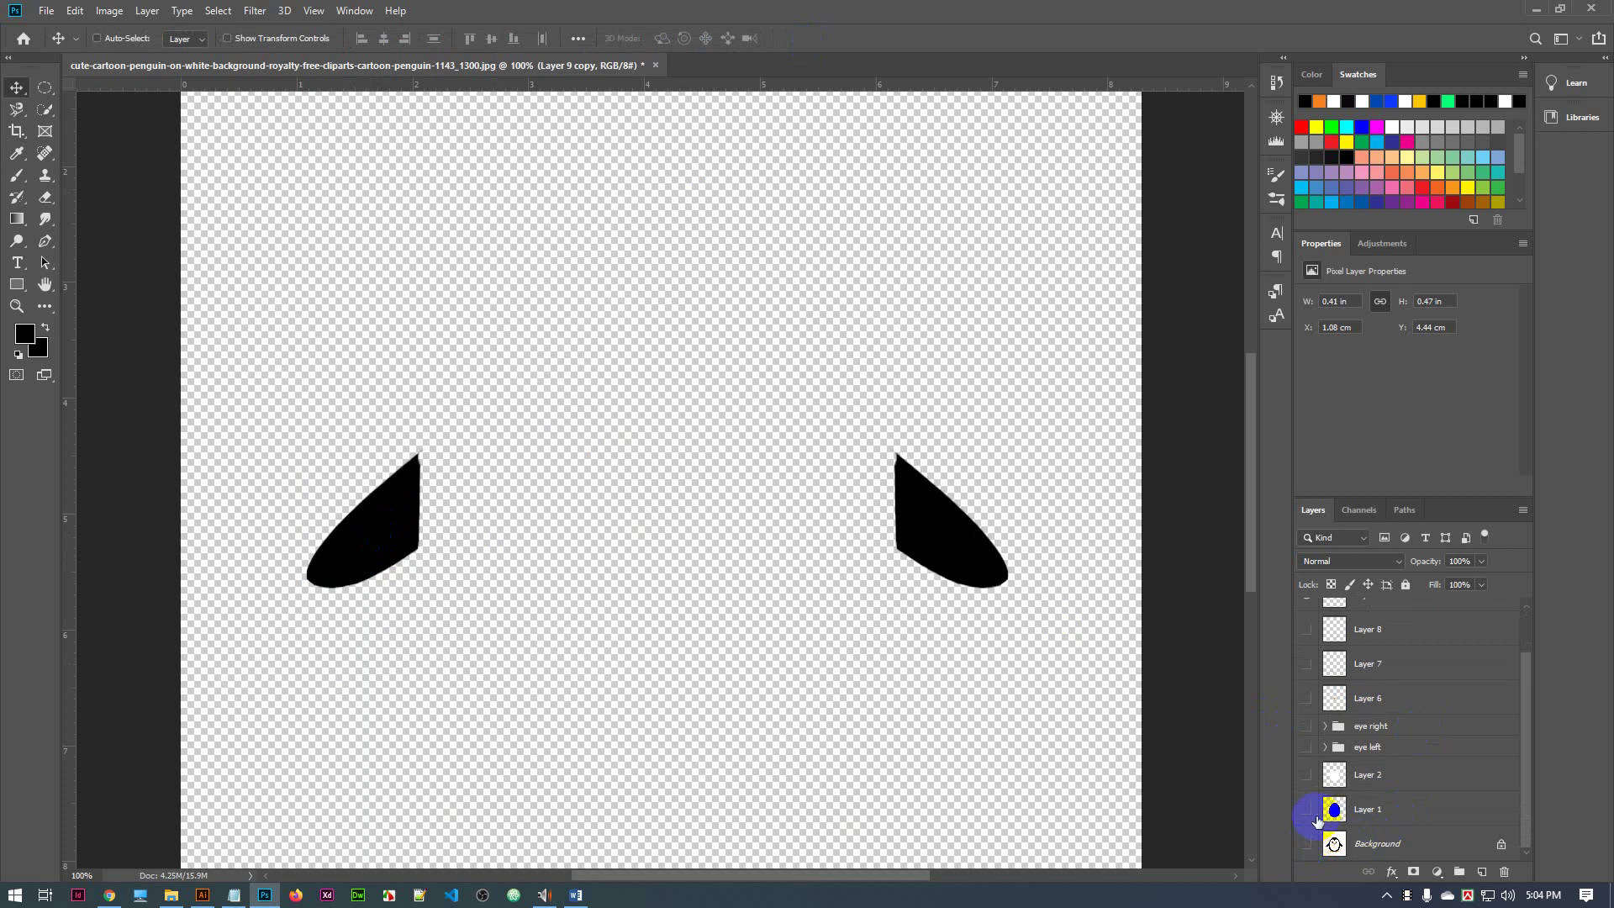
click(1308, 807)
click(1307, 774)
click(1306, 747)
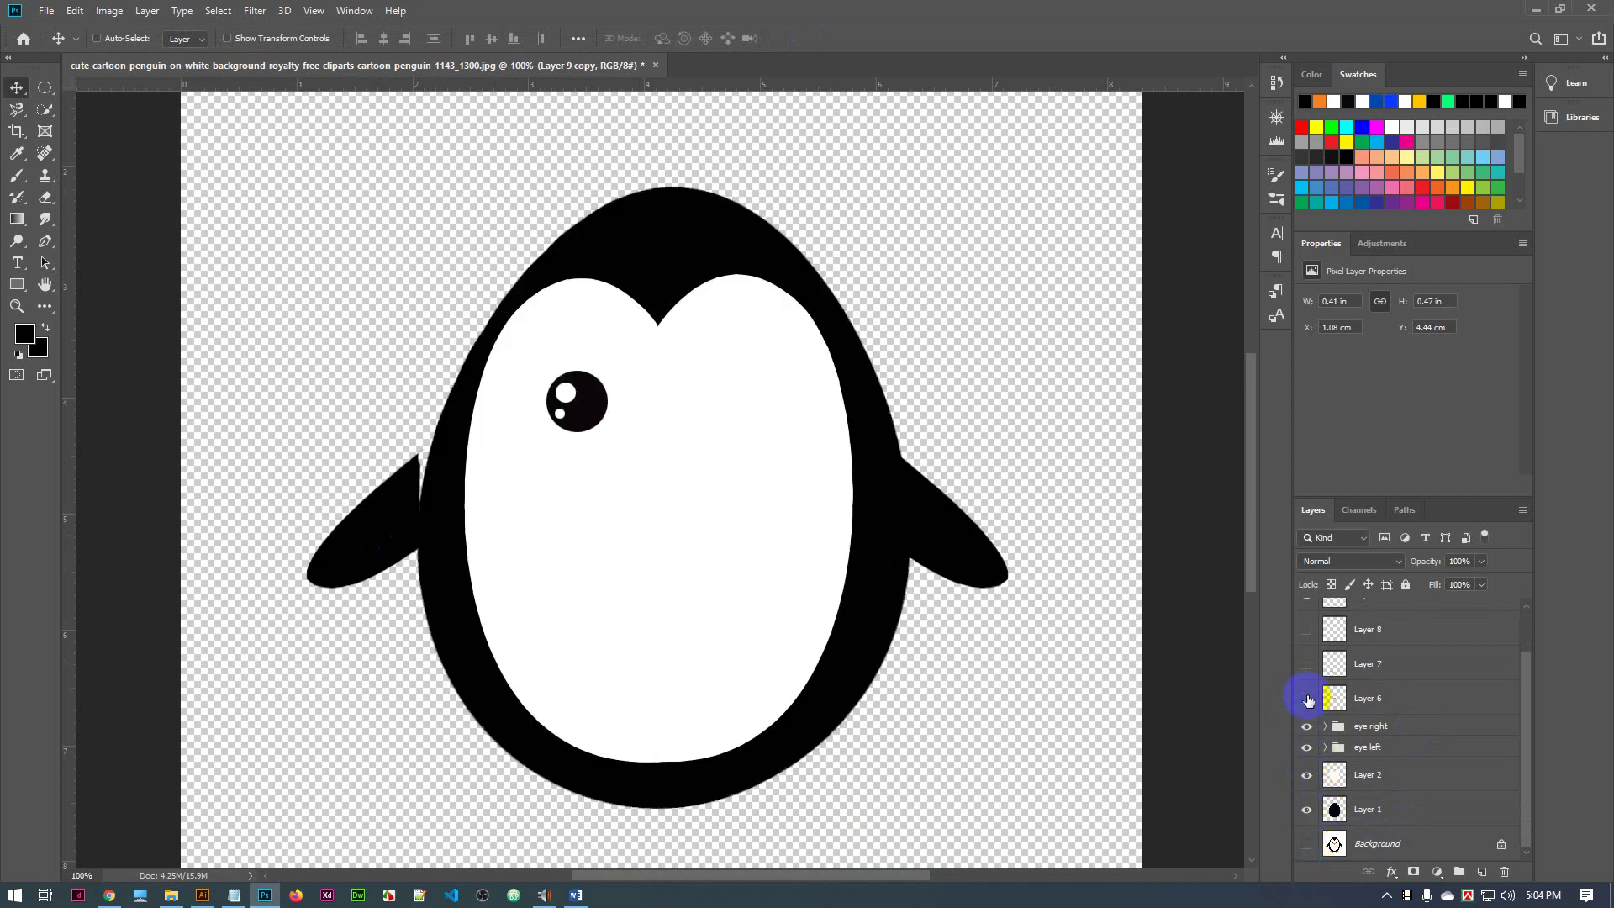
click(1307, 725)
click(1307, 698)
click(1308, 670)
click(1306, 629)
scroll(1336, 672, up, 1)
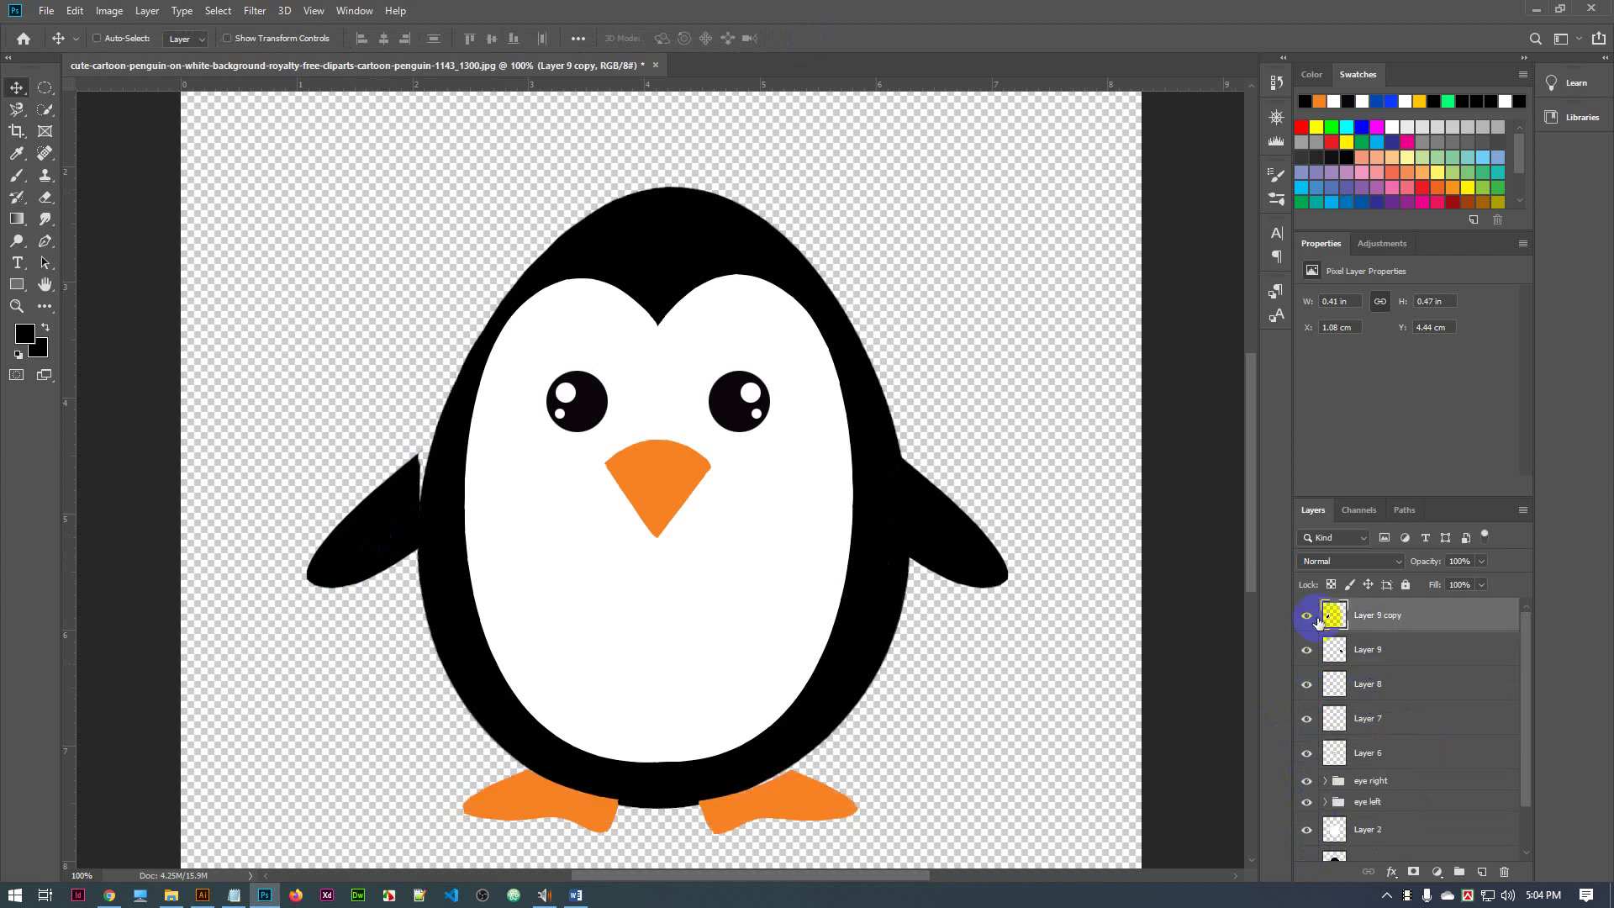
click(1307, 615)
scroll(1375, 736, down, 1)
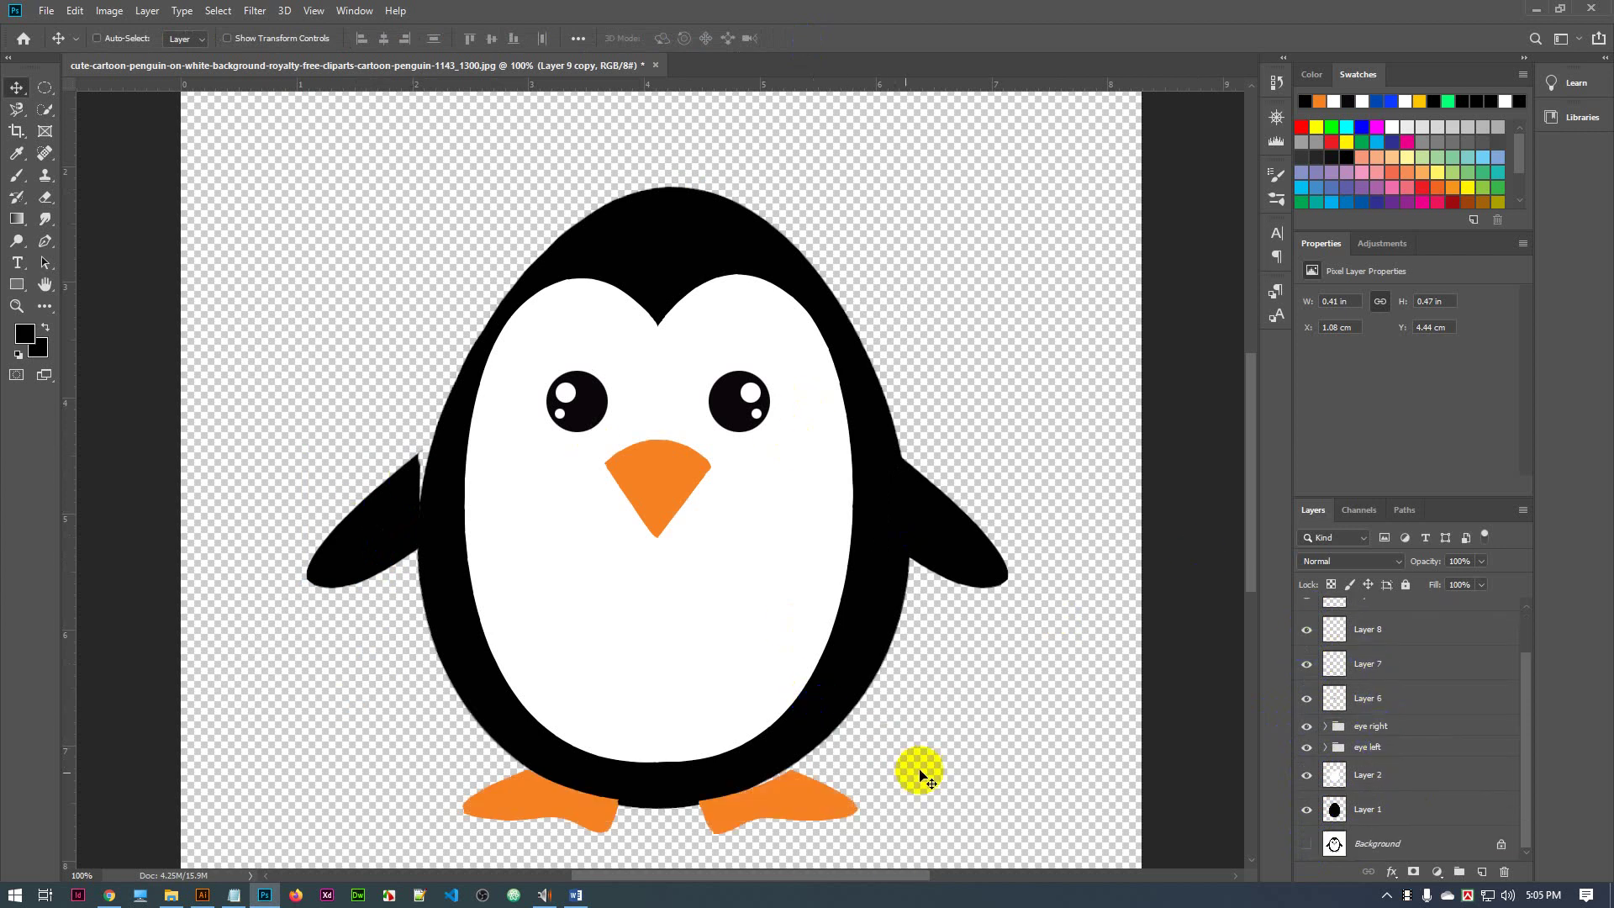
scroll(1393, 713, up, 1)
scroll(1394, 713, up, 1)
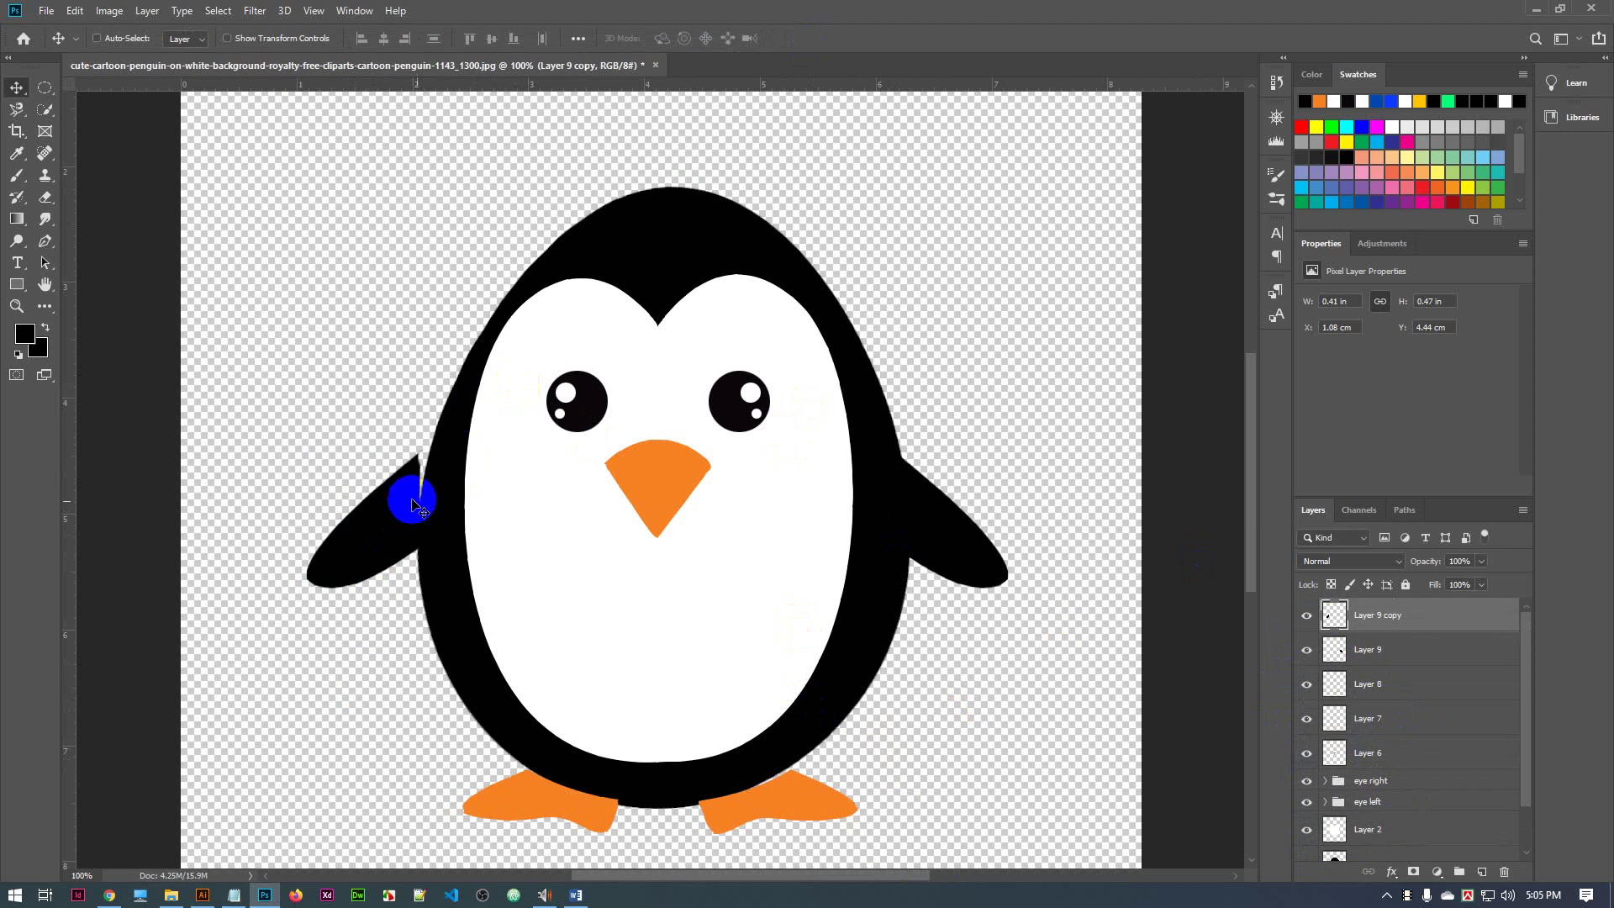
Rotate the left wing about 4° and nudge it 10 px right to close the gap to the body
drag(381, 528, 439, 439)
key(ctrl+t)
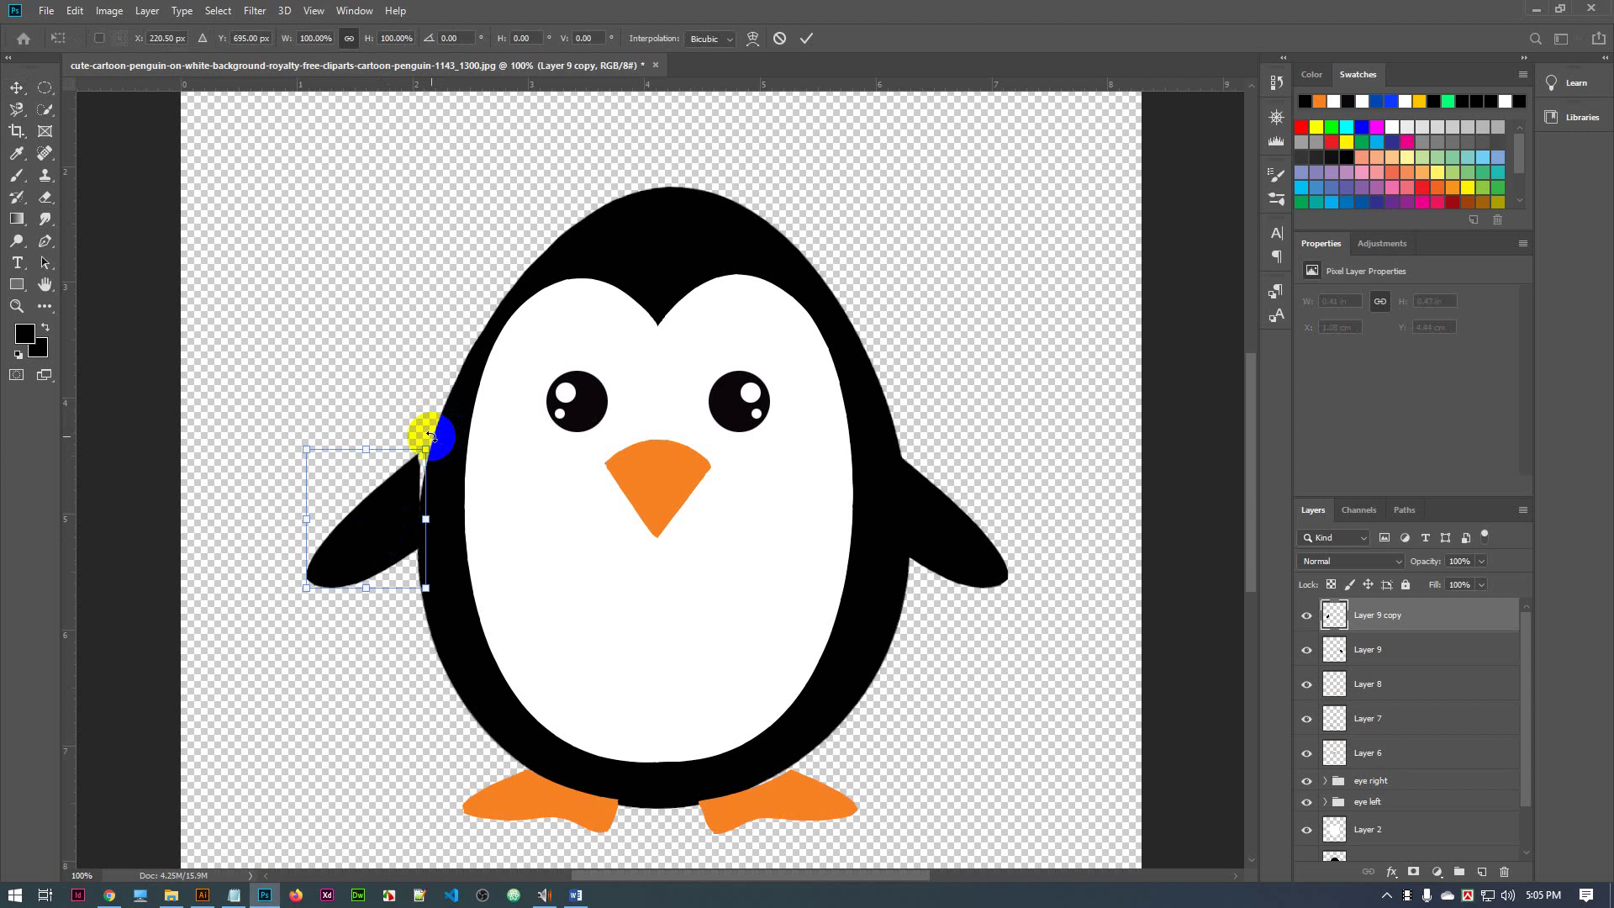
drag(433, 435, 439, 440)
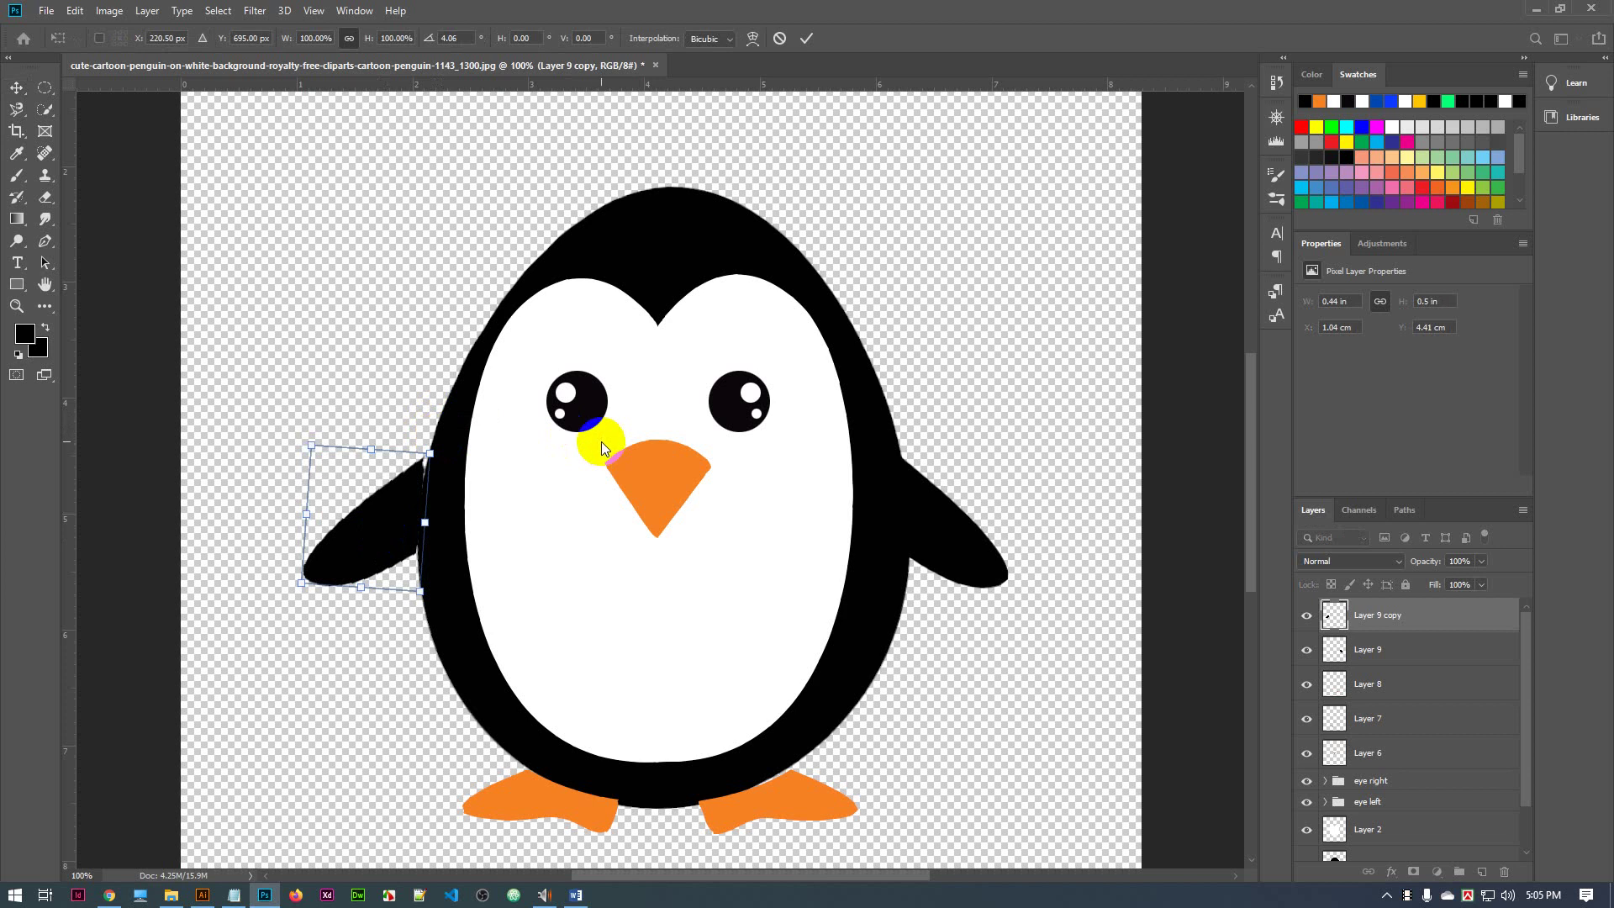
key(Right)
key(Right)
key(Right)
key(Right)
key(Right)
key(Right)
key(Right)
key(Right)
key(Right)
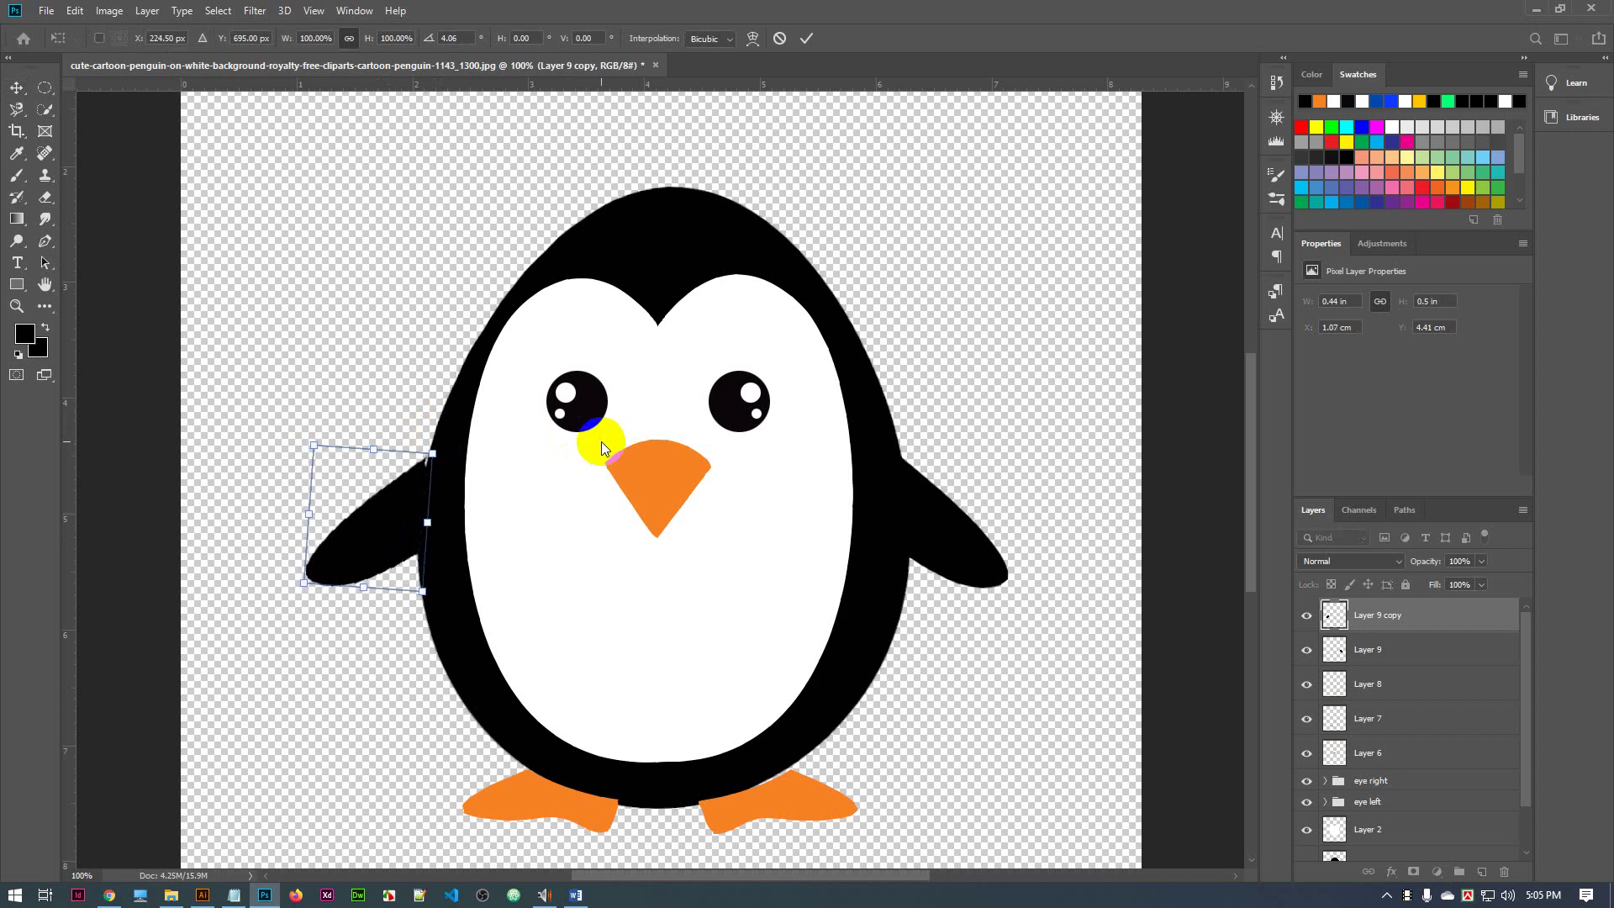
key(Right)
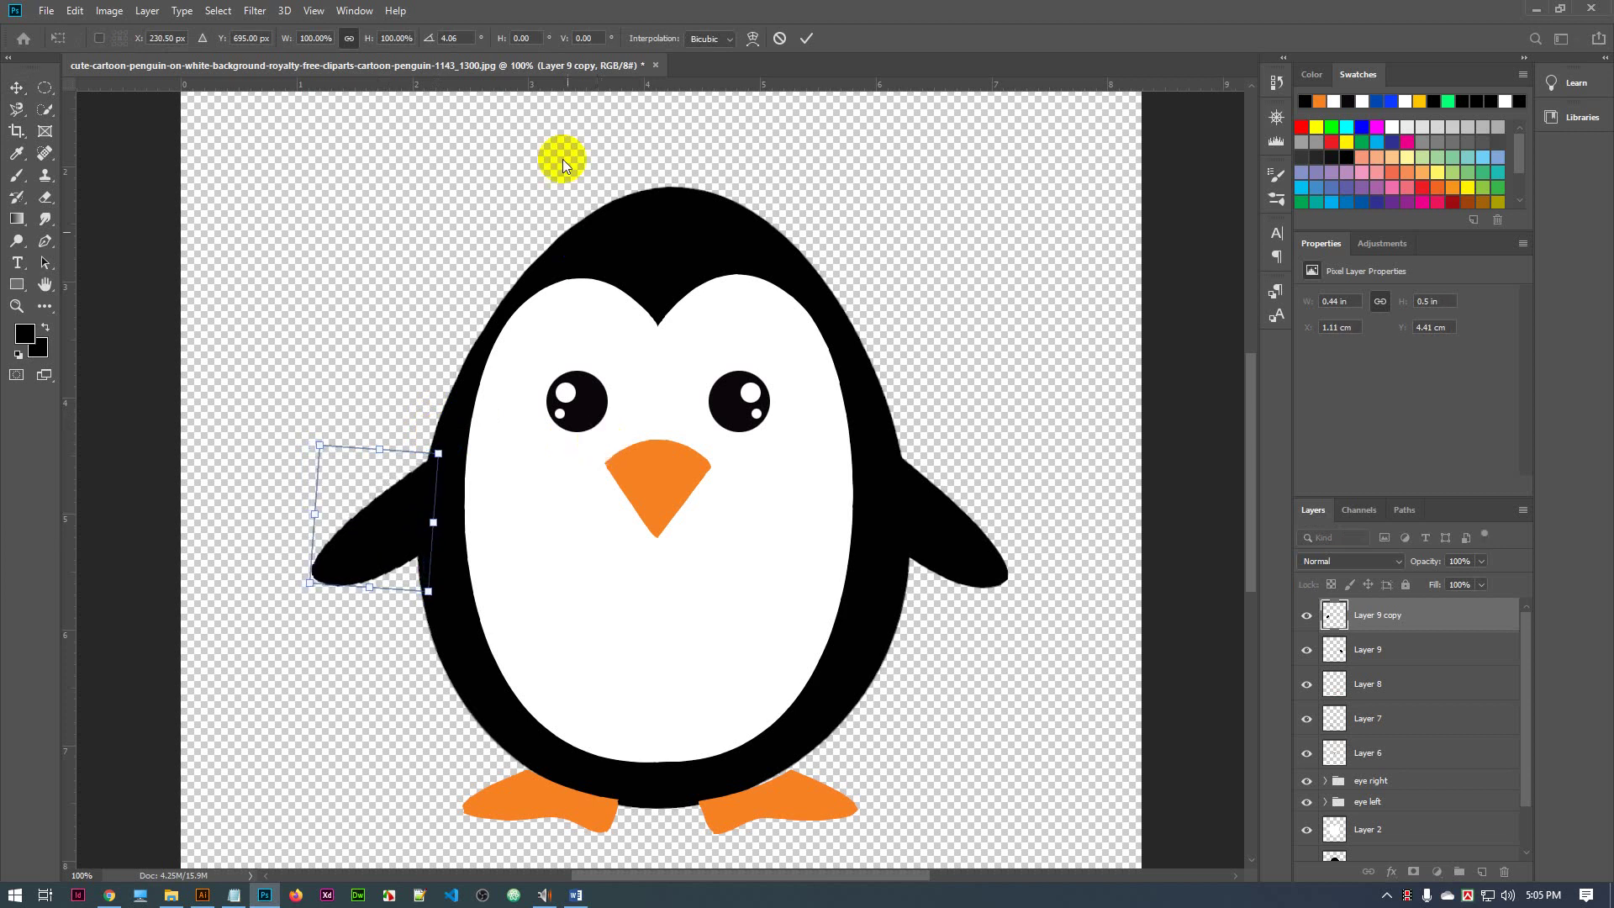
click(807, 39)
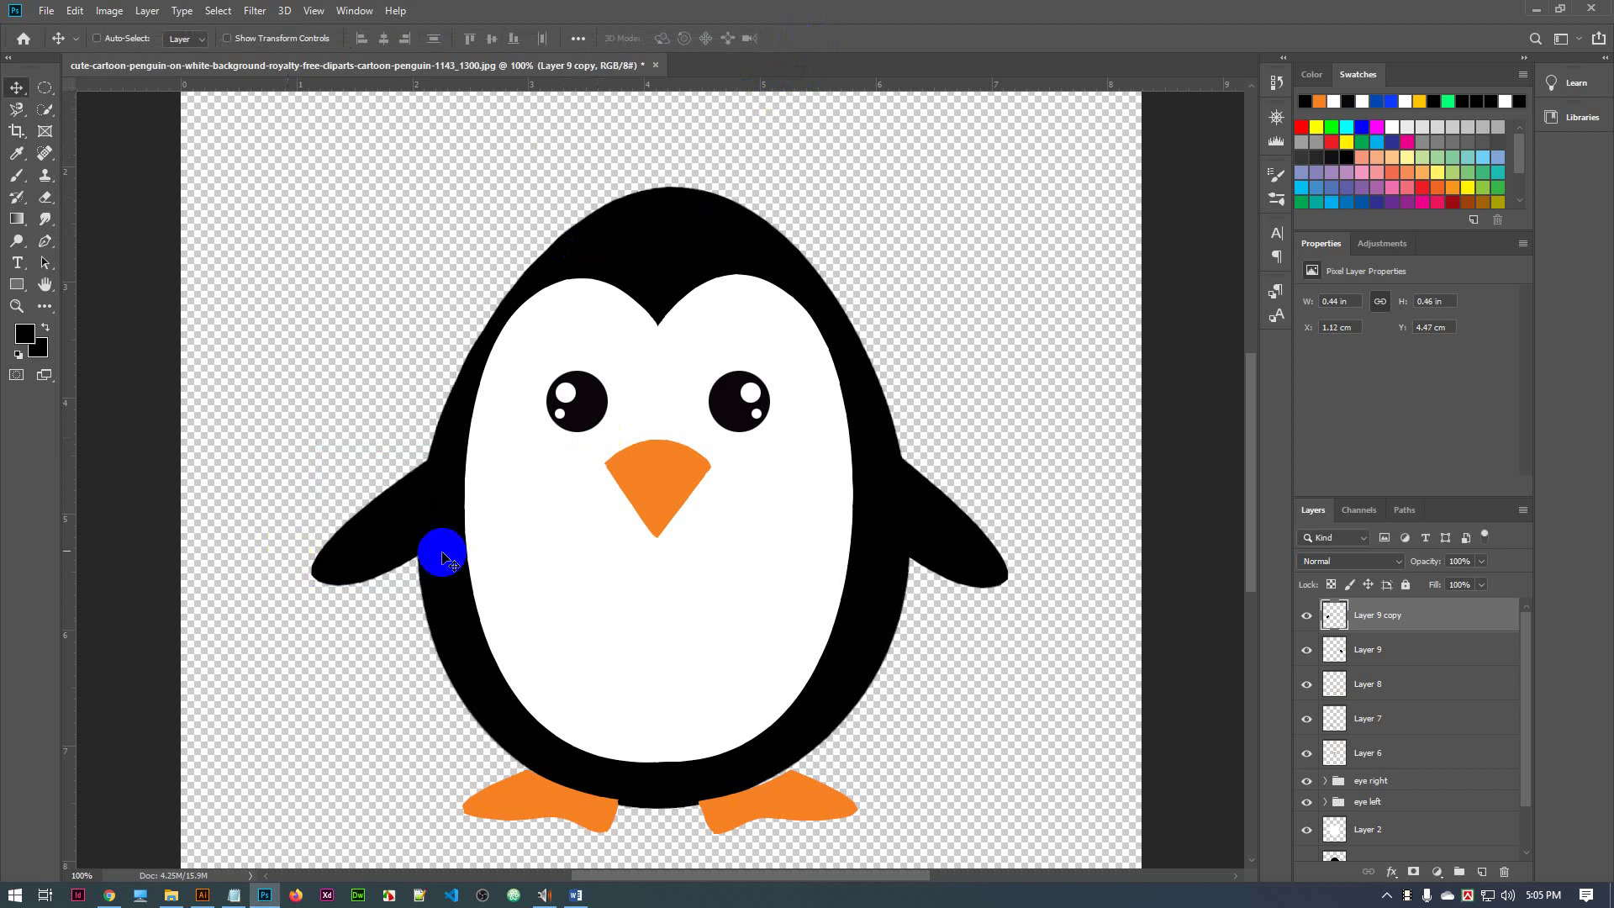
click(965, 541)
click(965, 546)
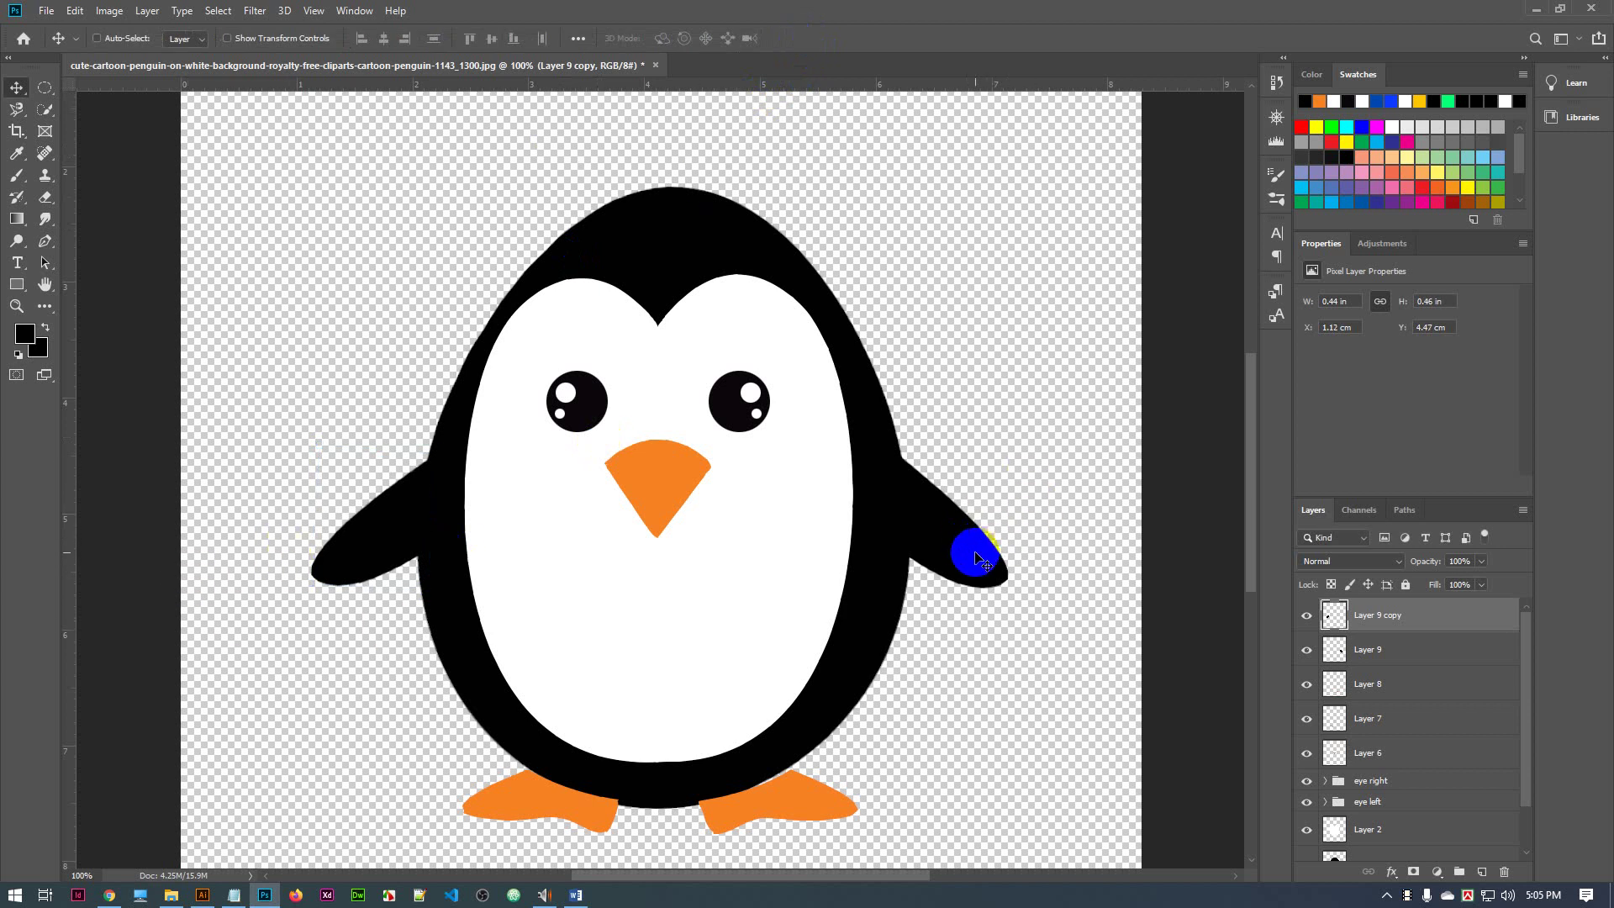
click(1265, 605)
click(1192, 569)
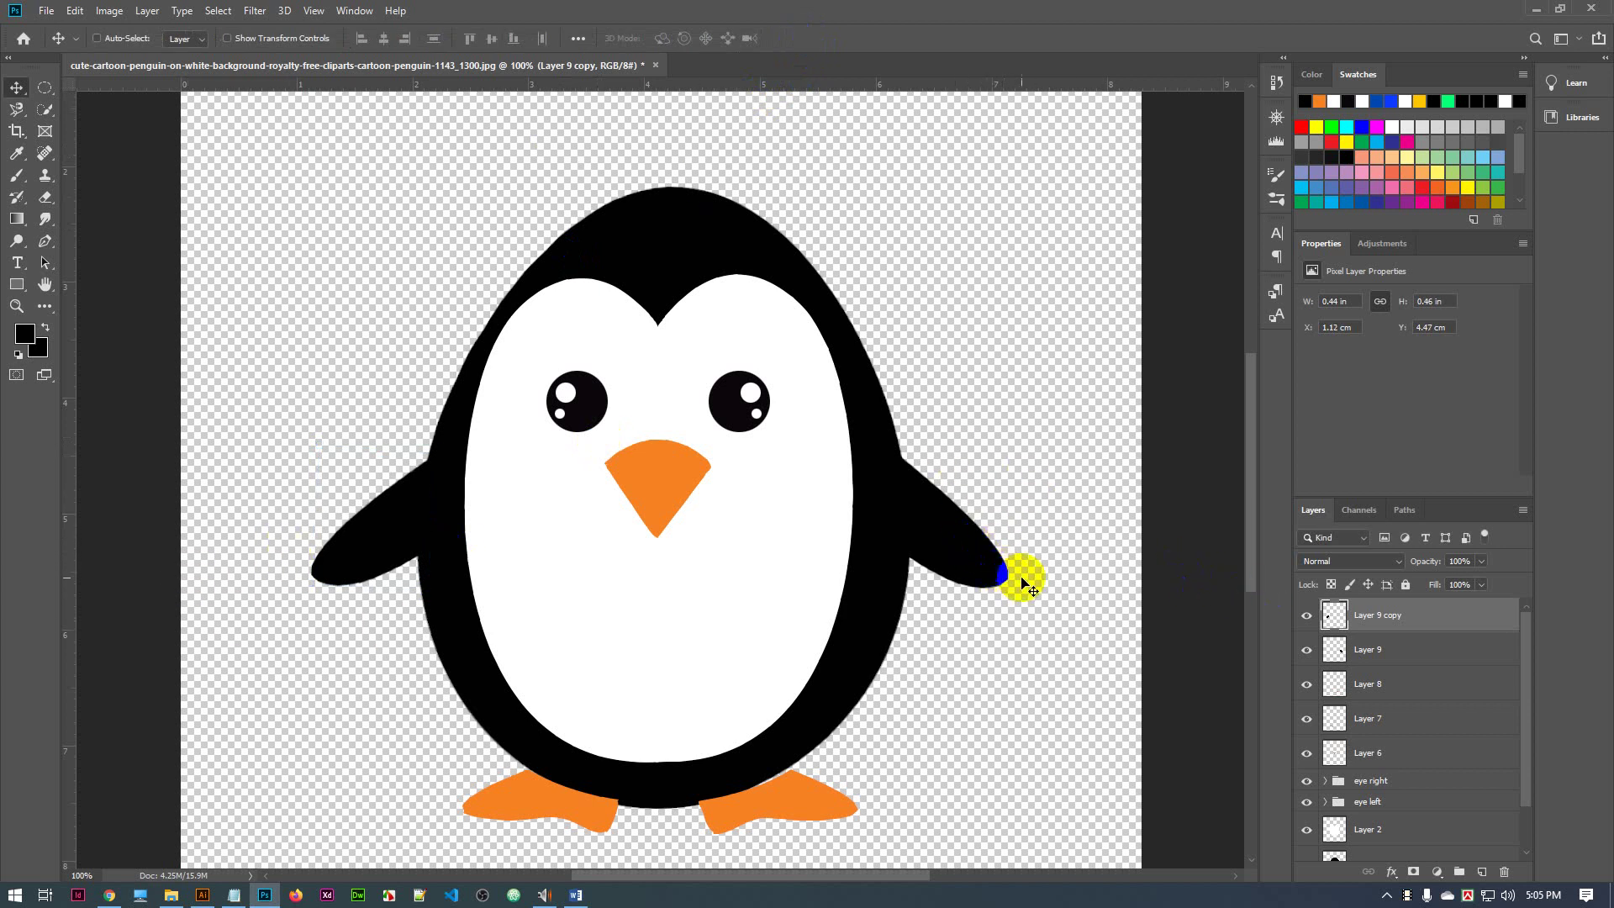
click(1447, 619)
click(946, 542)
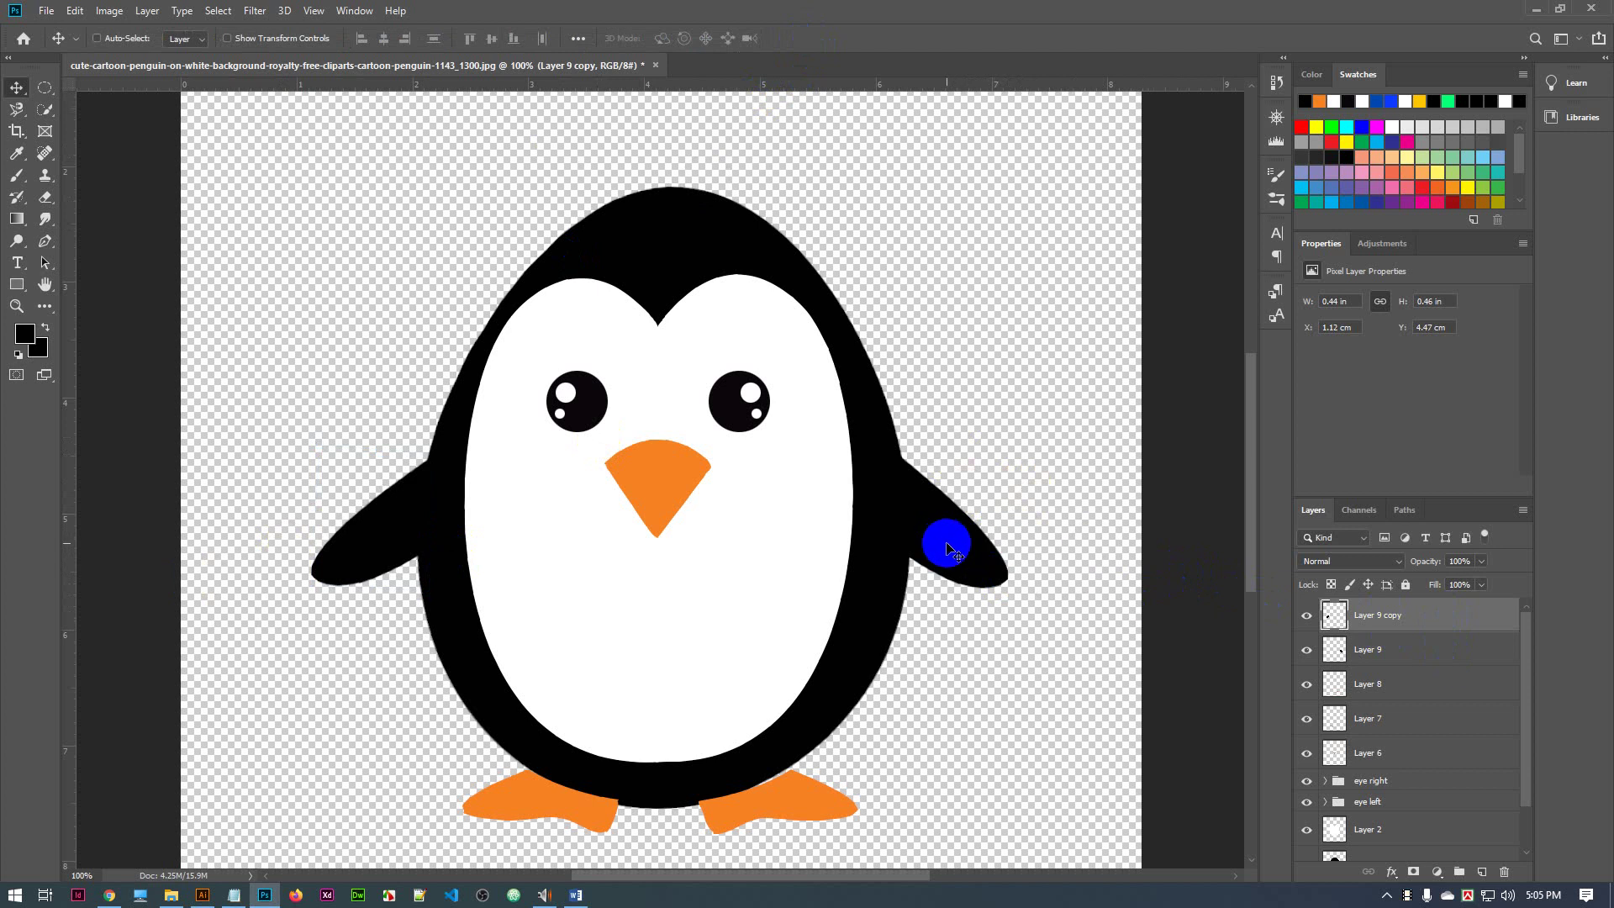
scroll(1356, 792, down, 3)
scroll(1394, 767, up, 3)
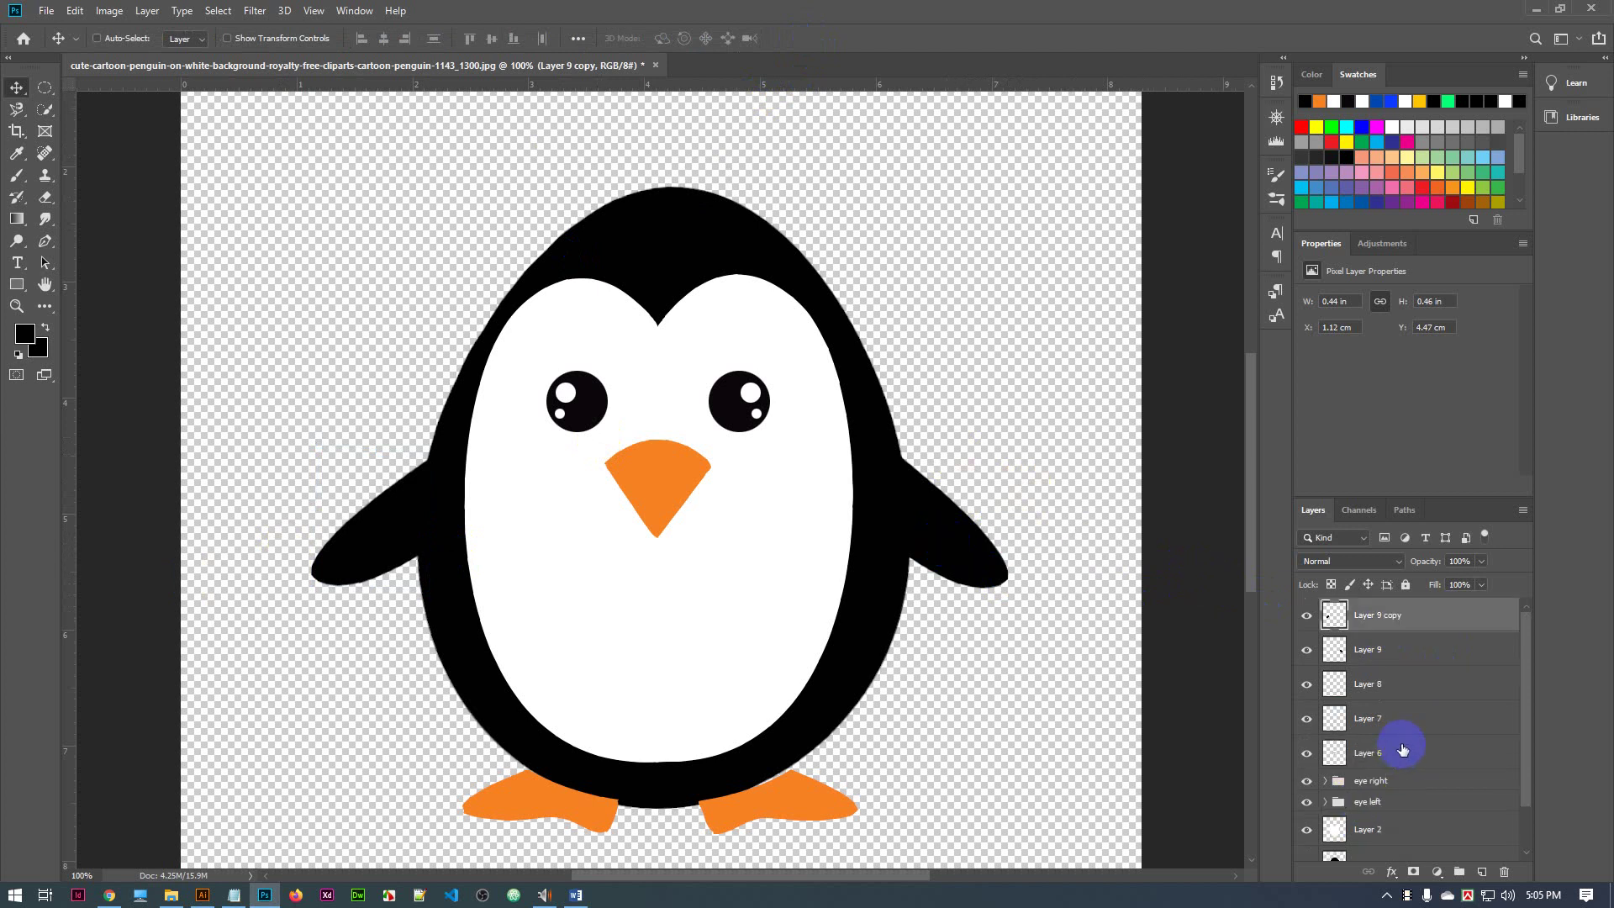
scroll(1400, 739, down, 2)
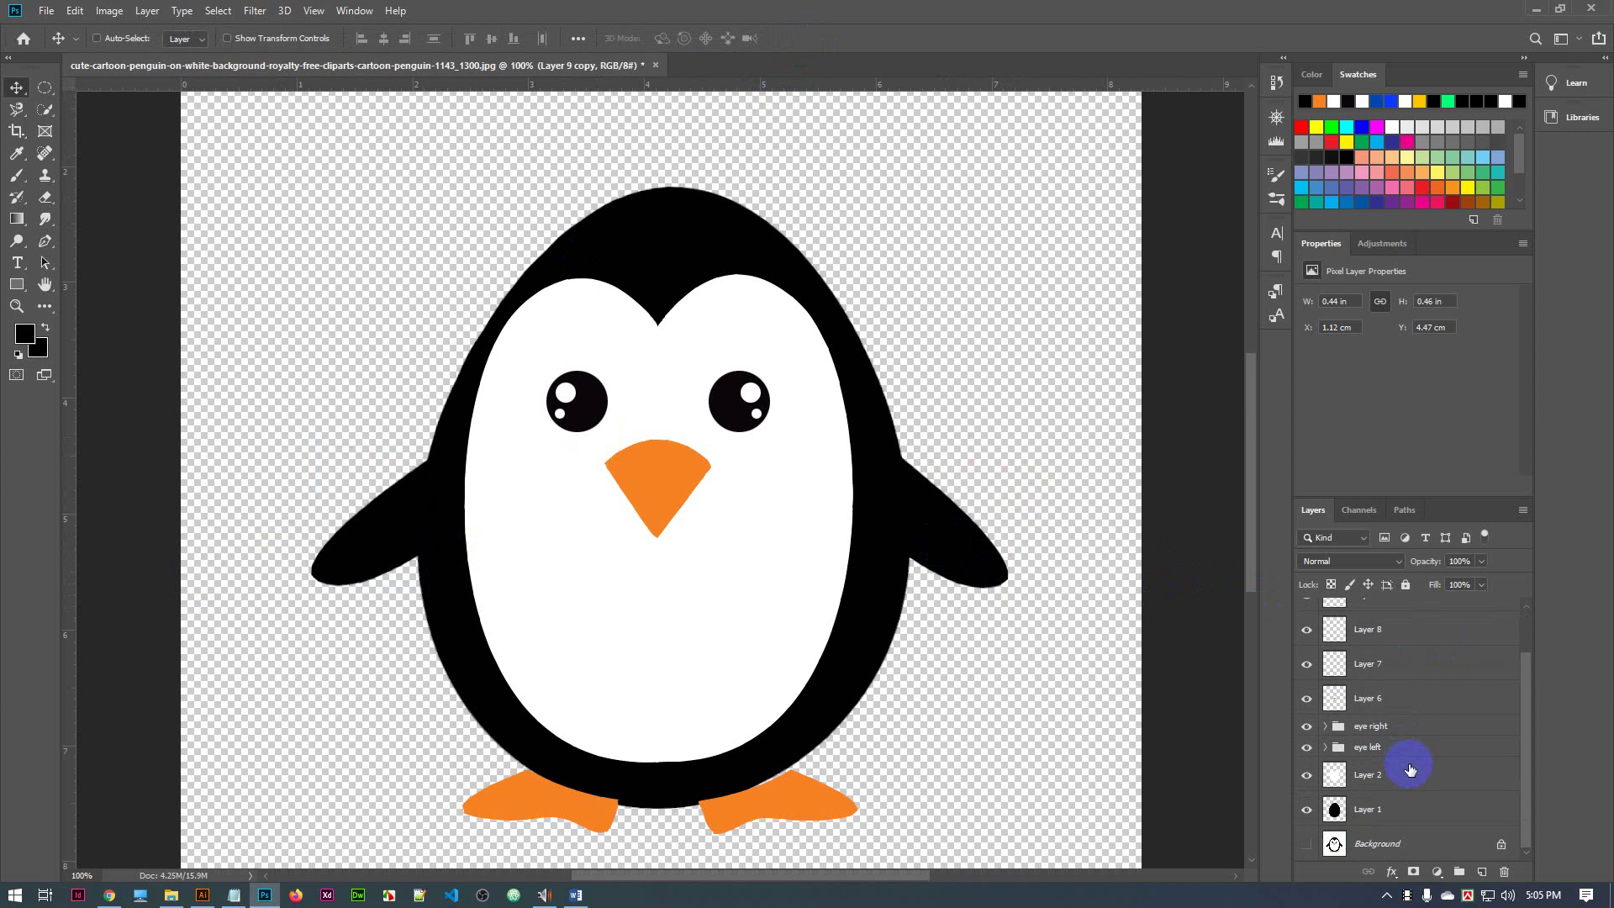
scroll(1410, 769, up, 2)
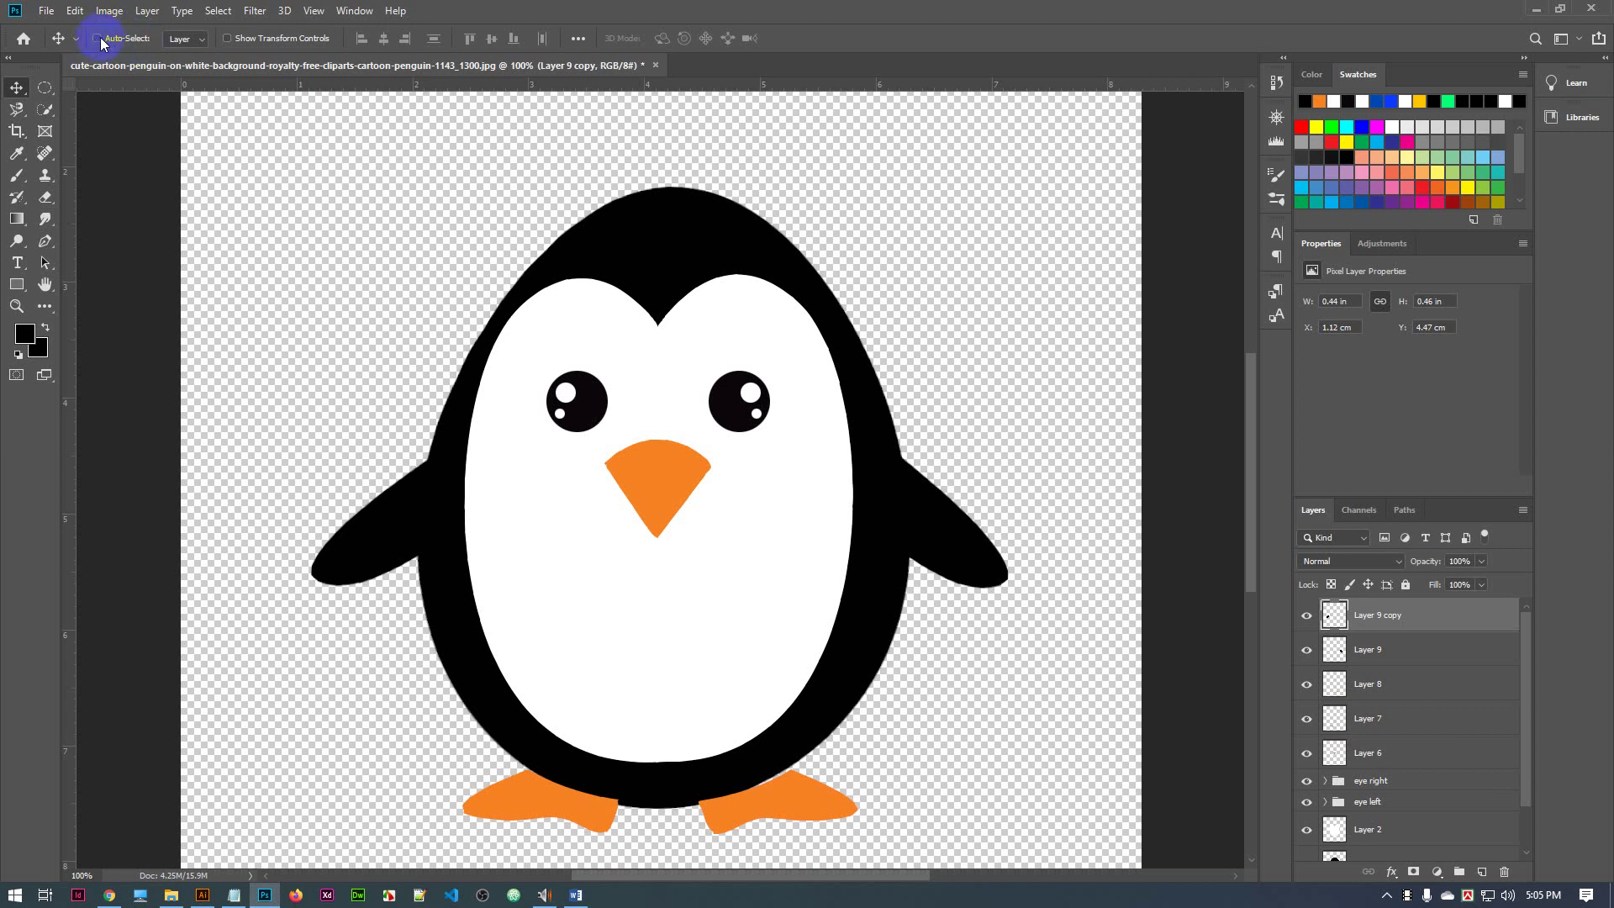
click(1443, 658)
click(1435, 625)
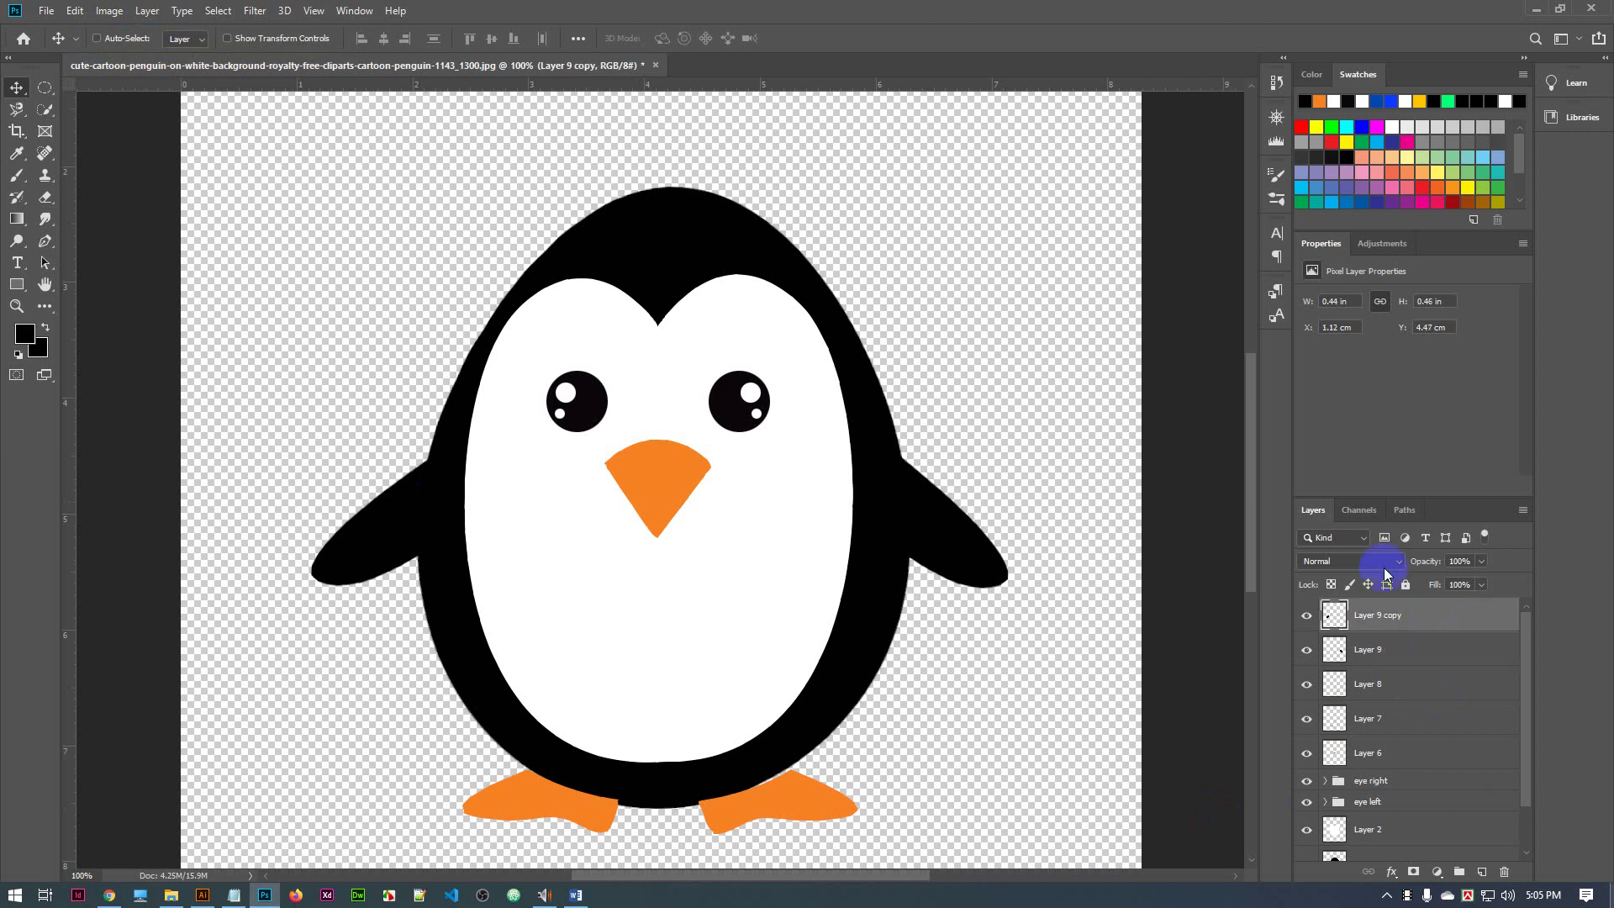
Try moving the left wing's layer with the Move tool, and undo the move
drag(935, 541, 940, 545)
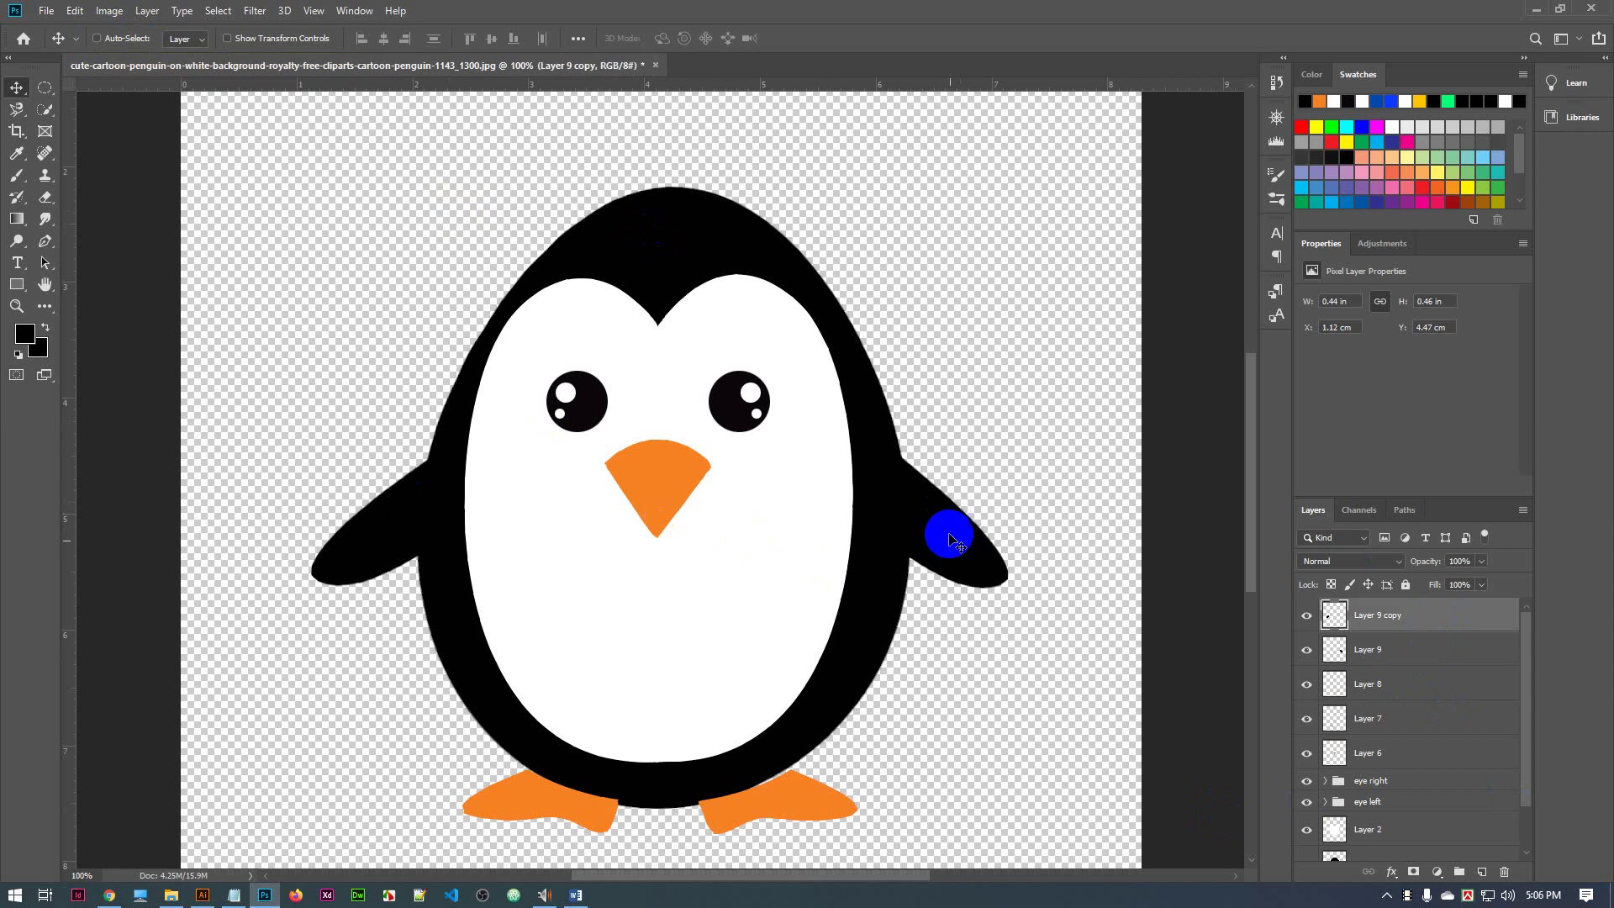
drag(954, 547, 858, 533)
key(ctrl+z)
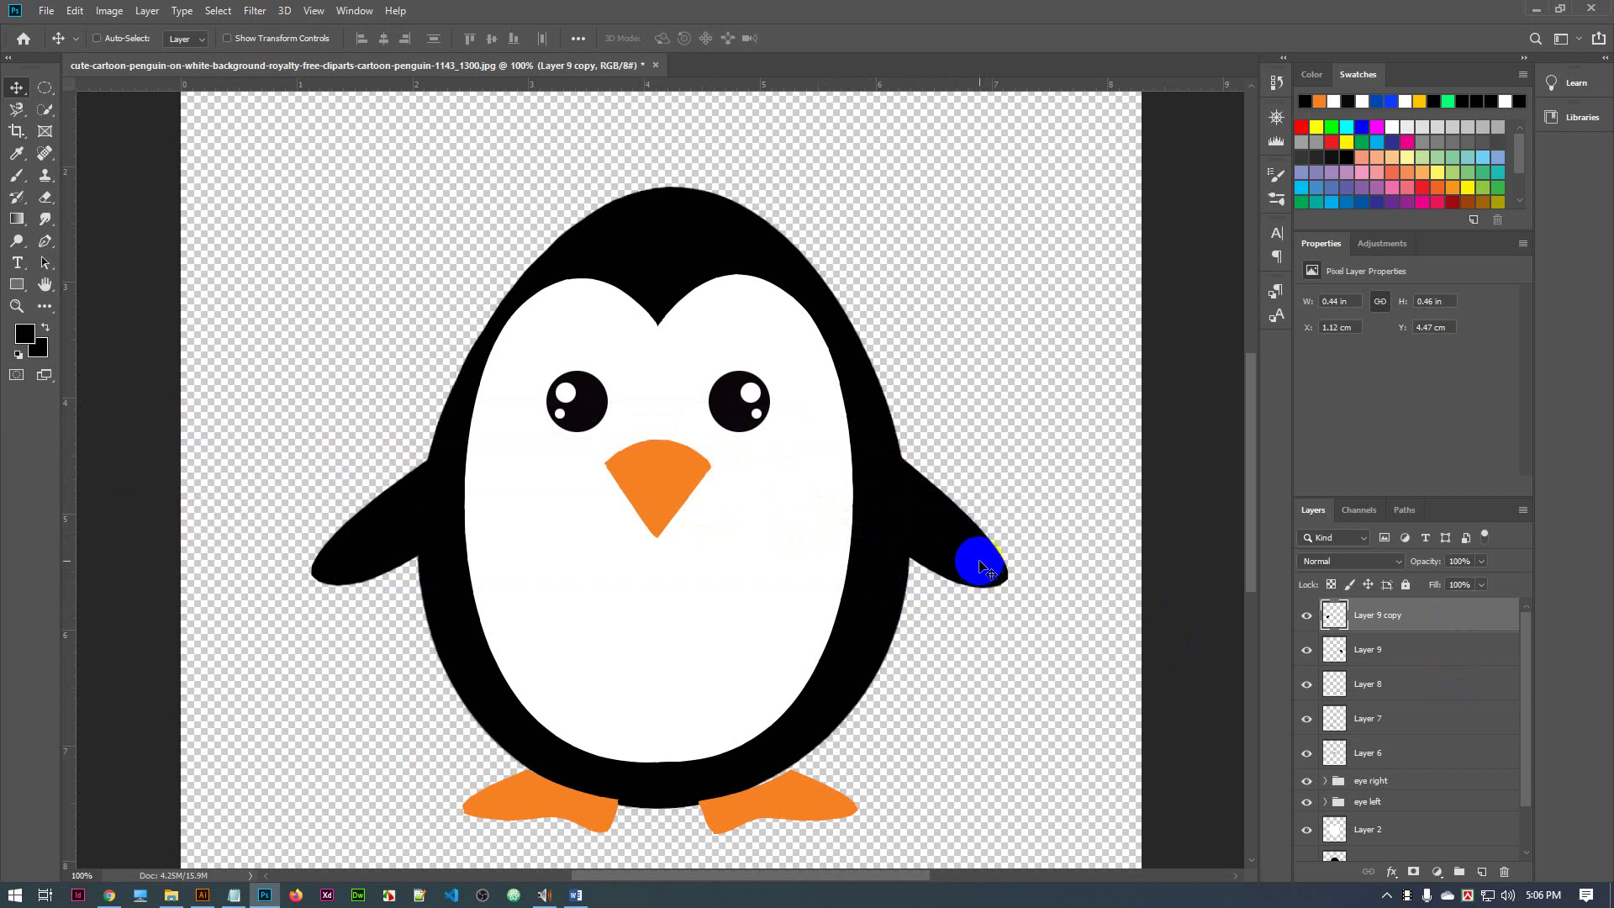
Toggle Layer 9's visibility to identify the right wing, try moving that wing, and undo the move
click(1307, 650)
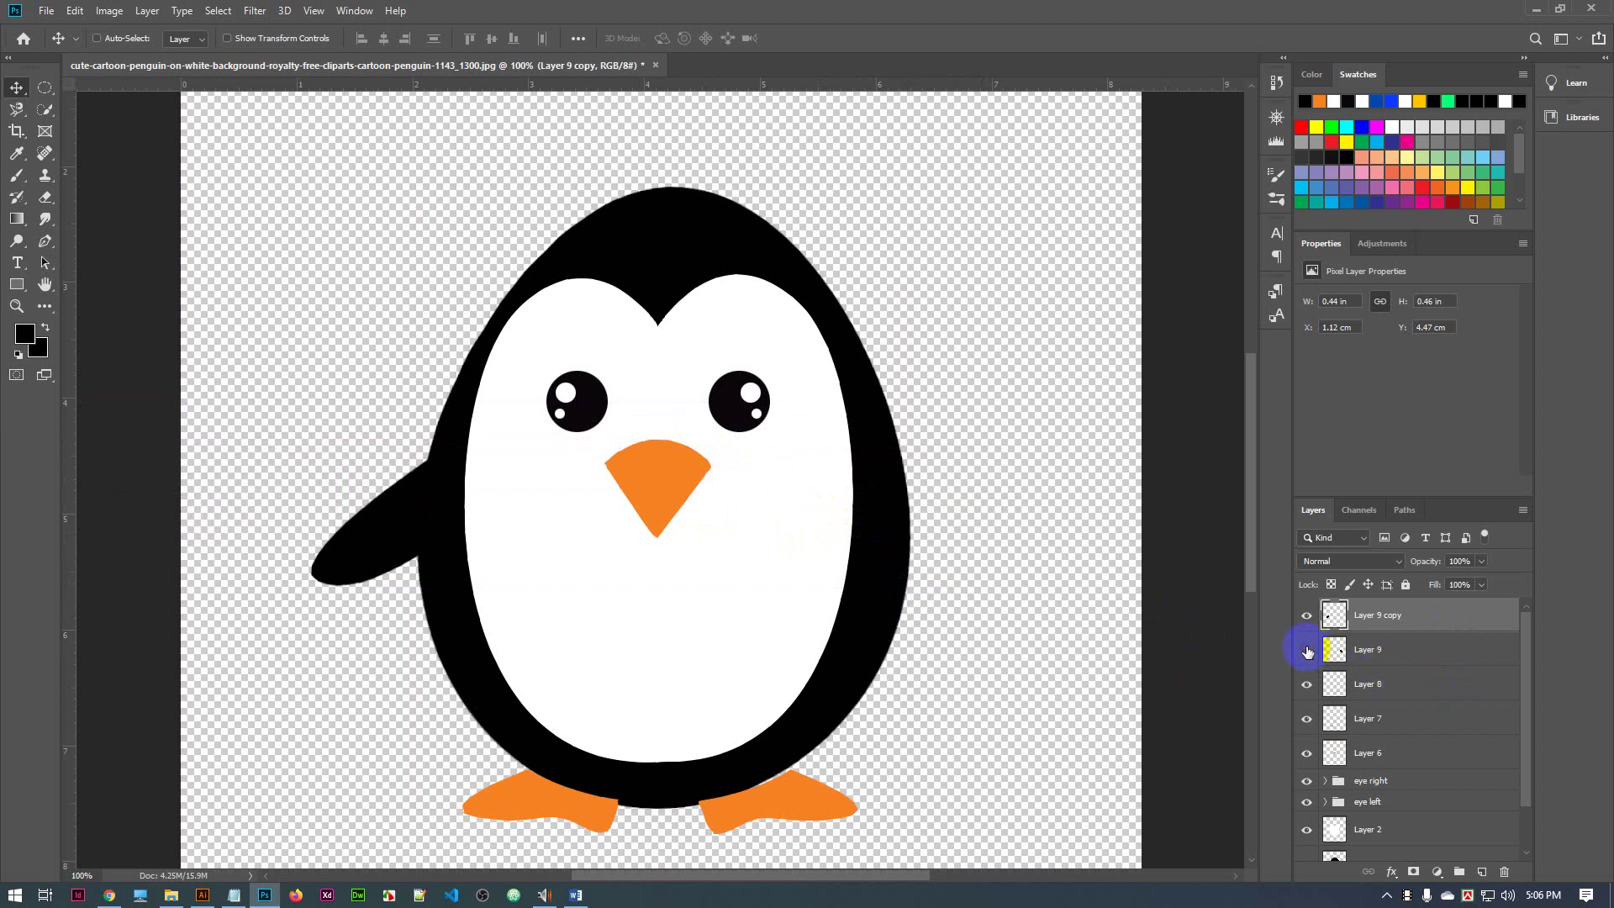
click(1307, 650)
click(1306, 651)
click(1307, 651)
click(1443, 655)
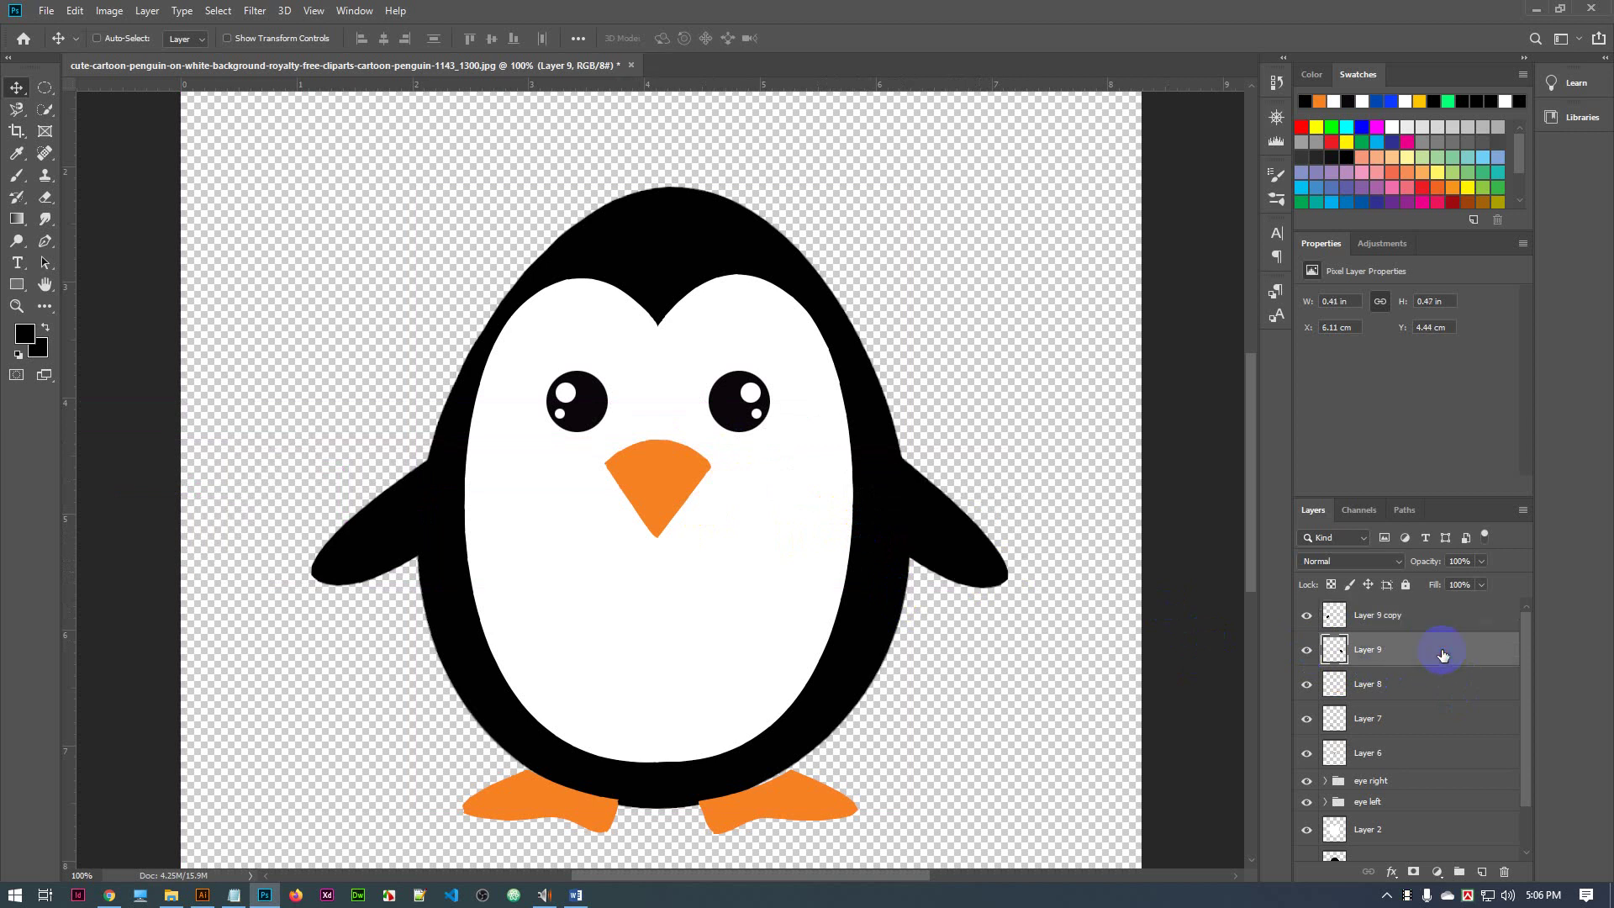
drag(971, 544, 998, 589)
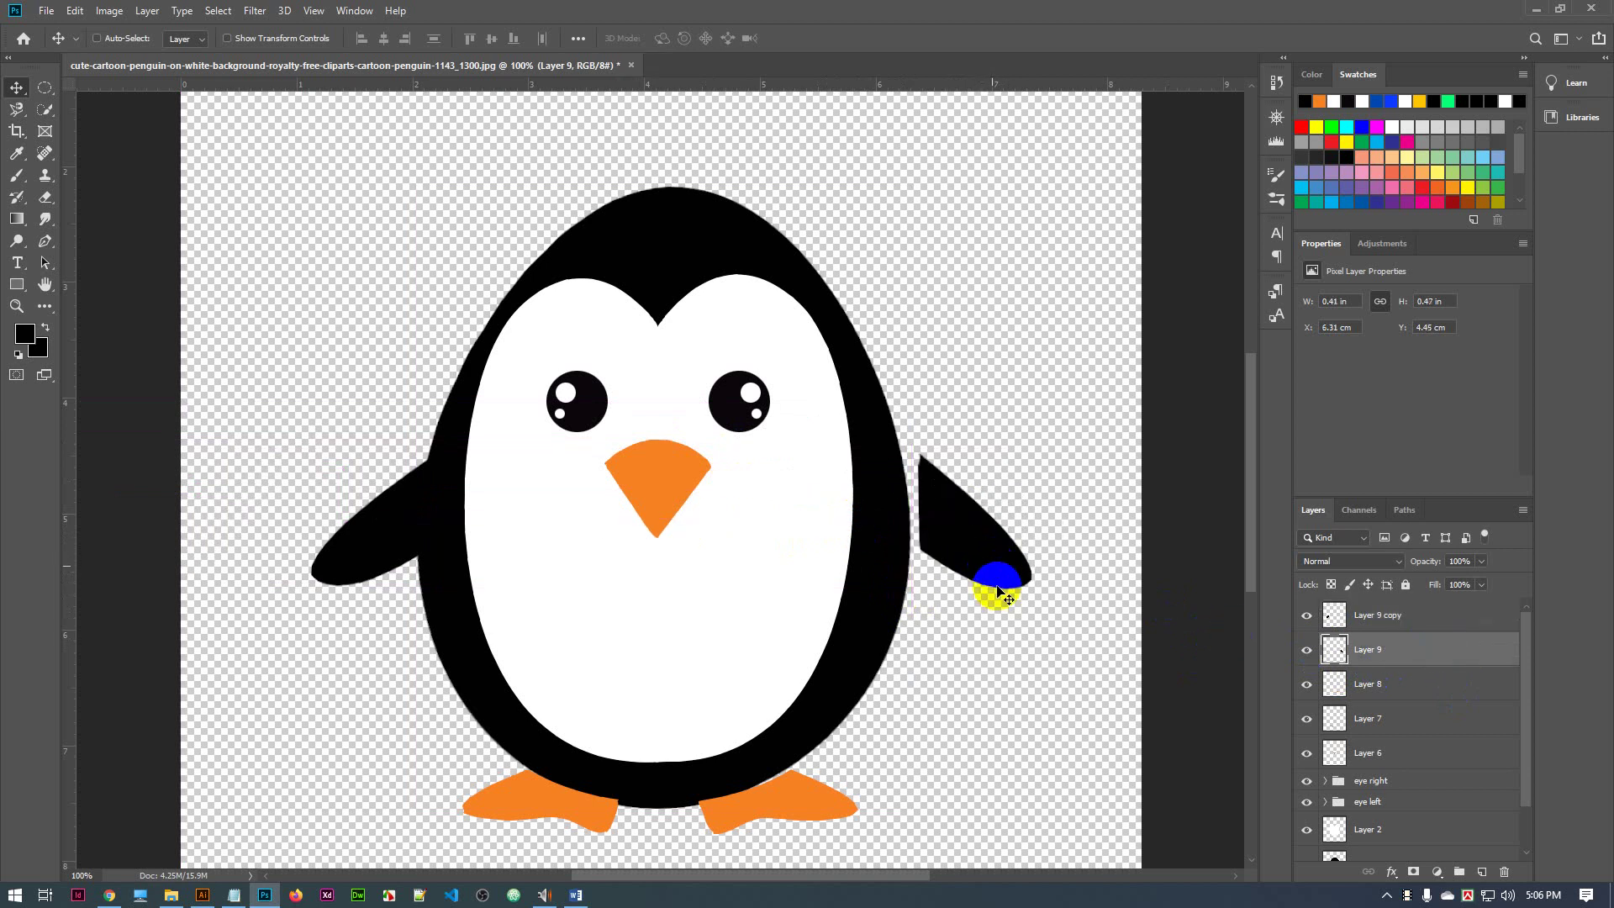
key(ctrl+z)
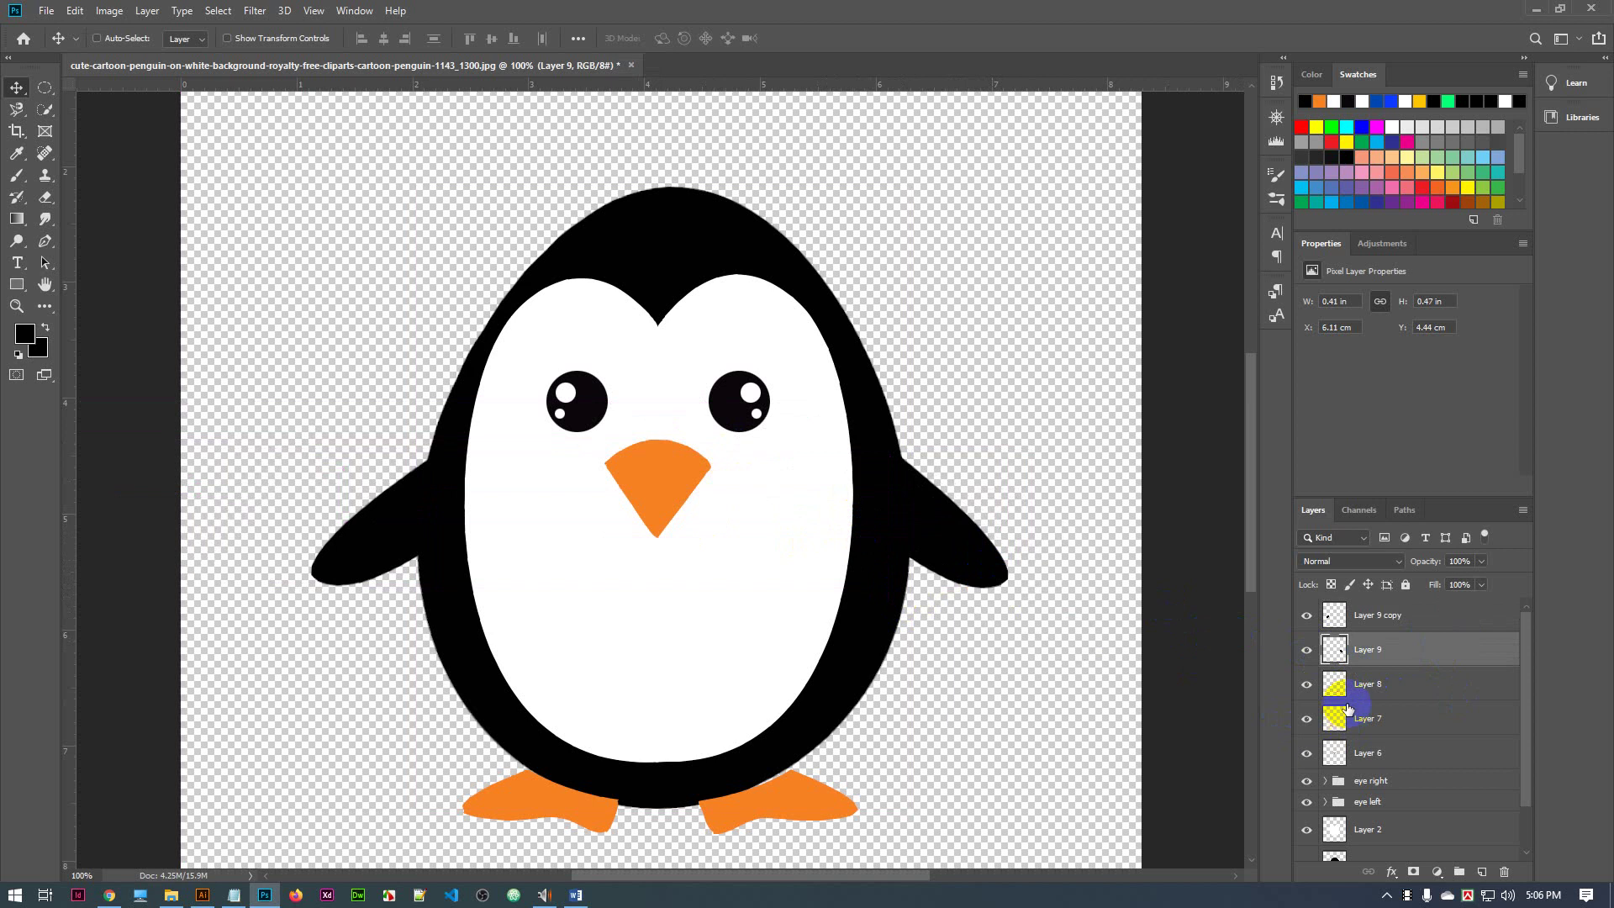
Turn on Auto-Select for layers in the Move tool and select the beak's layer directly on the canvas
click(652, 263)
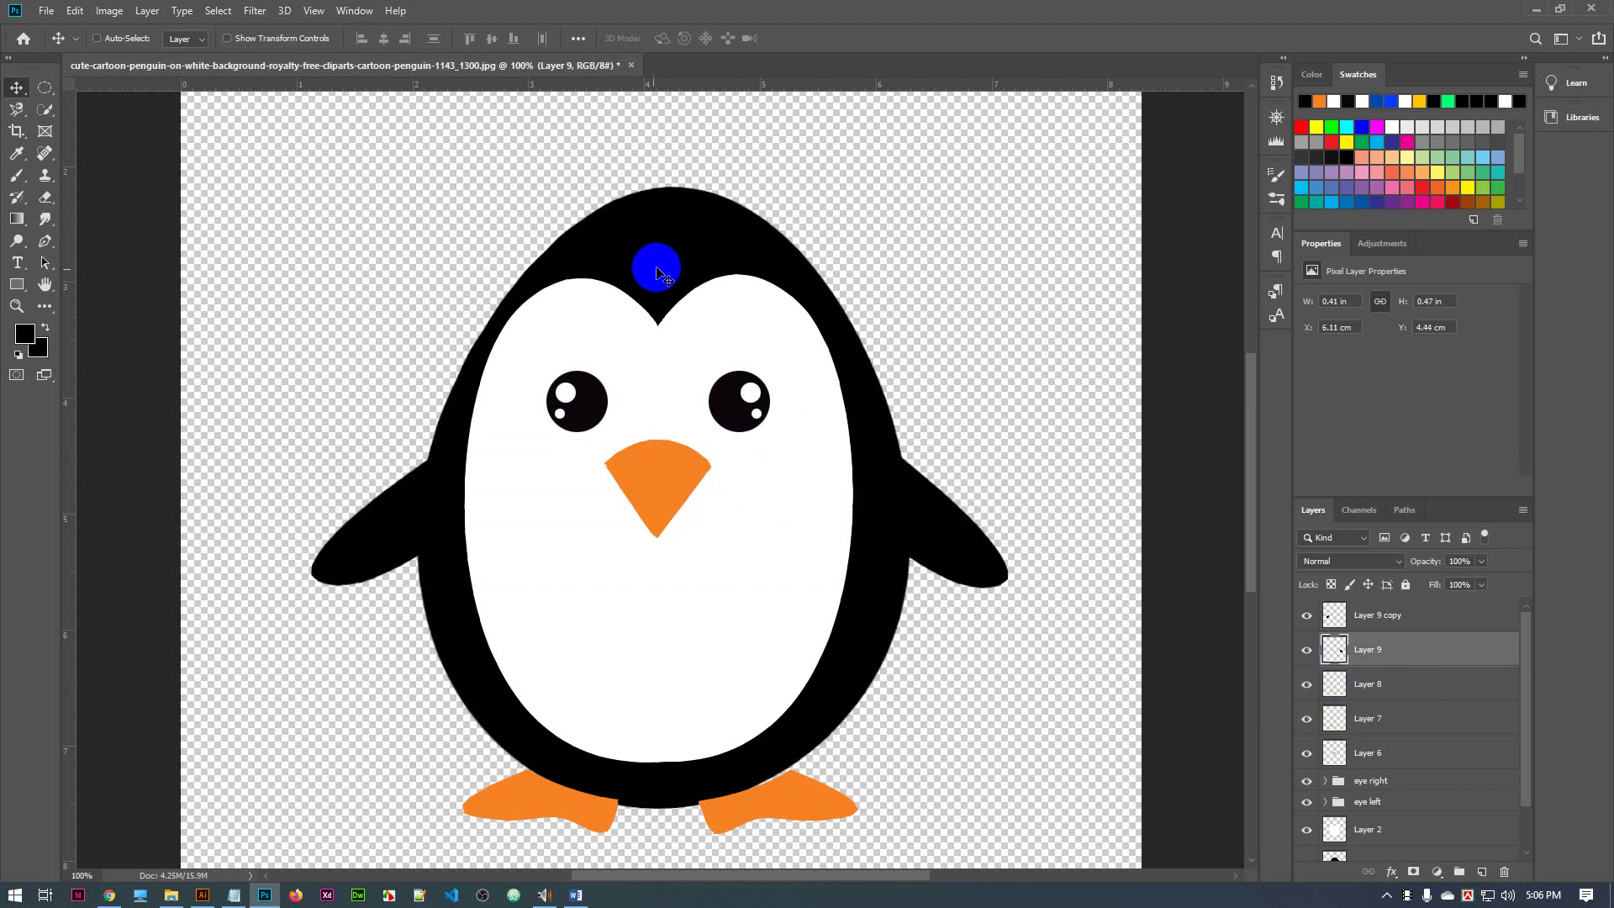
click(1291, 719)
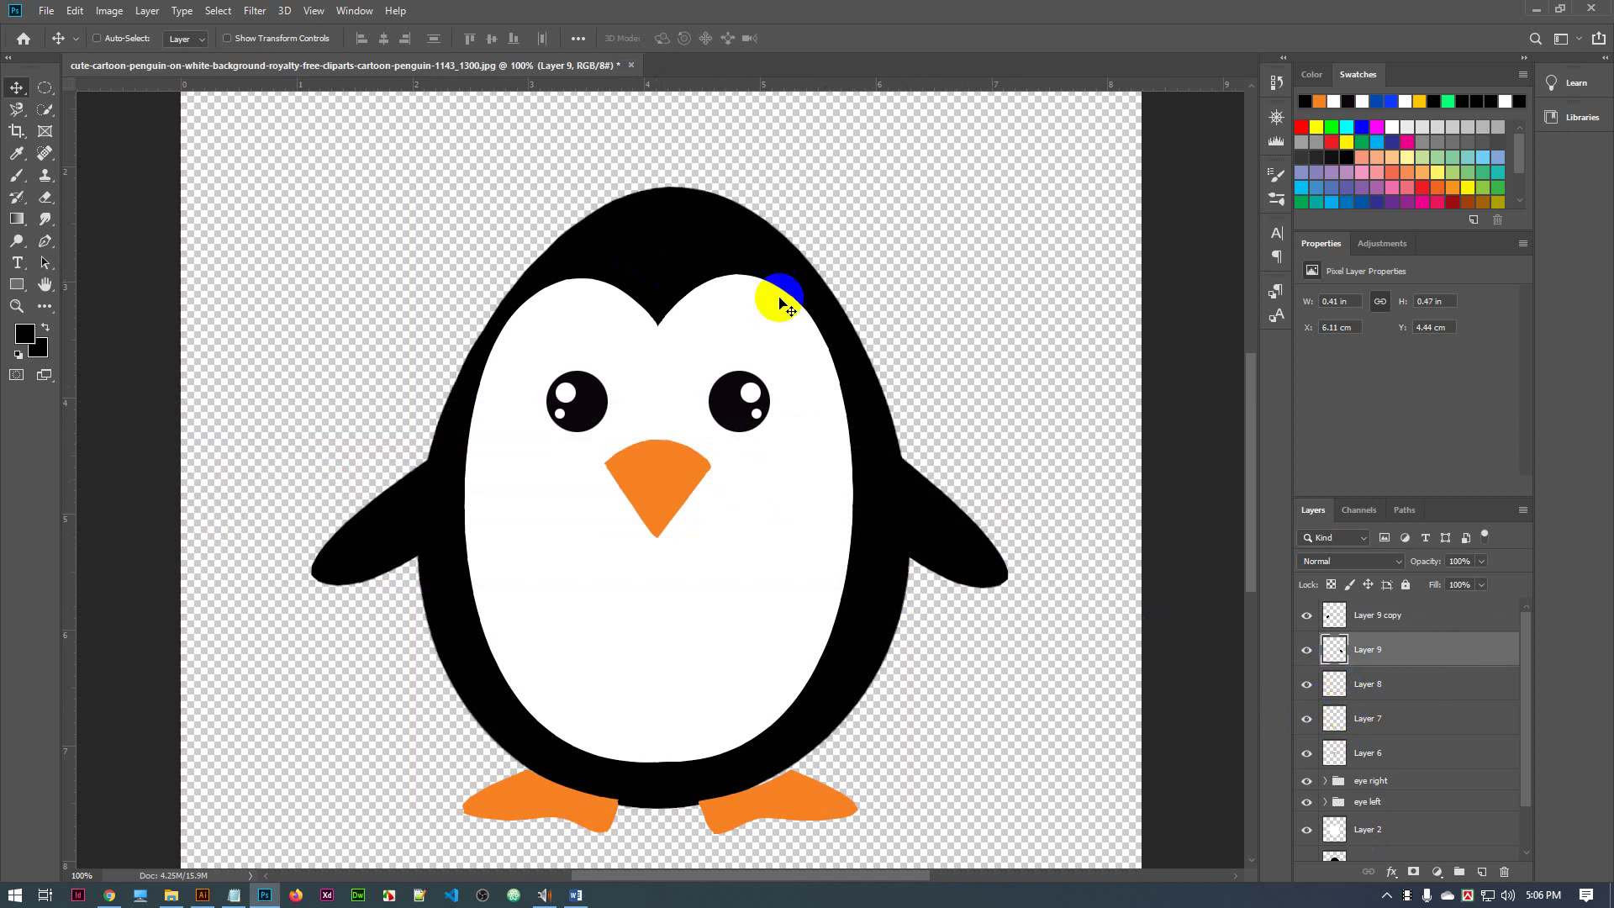
click(96, 38)
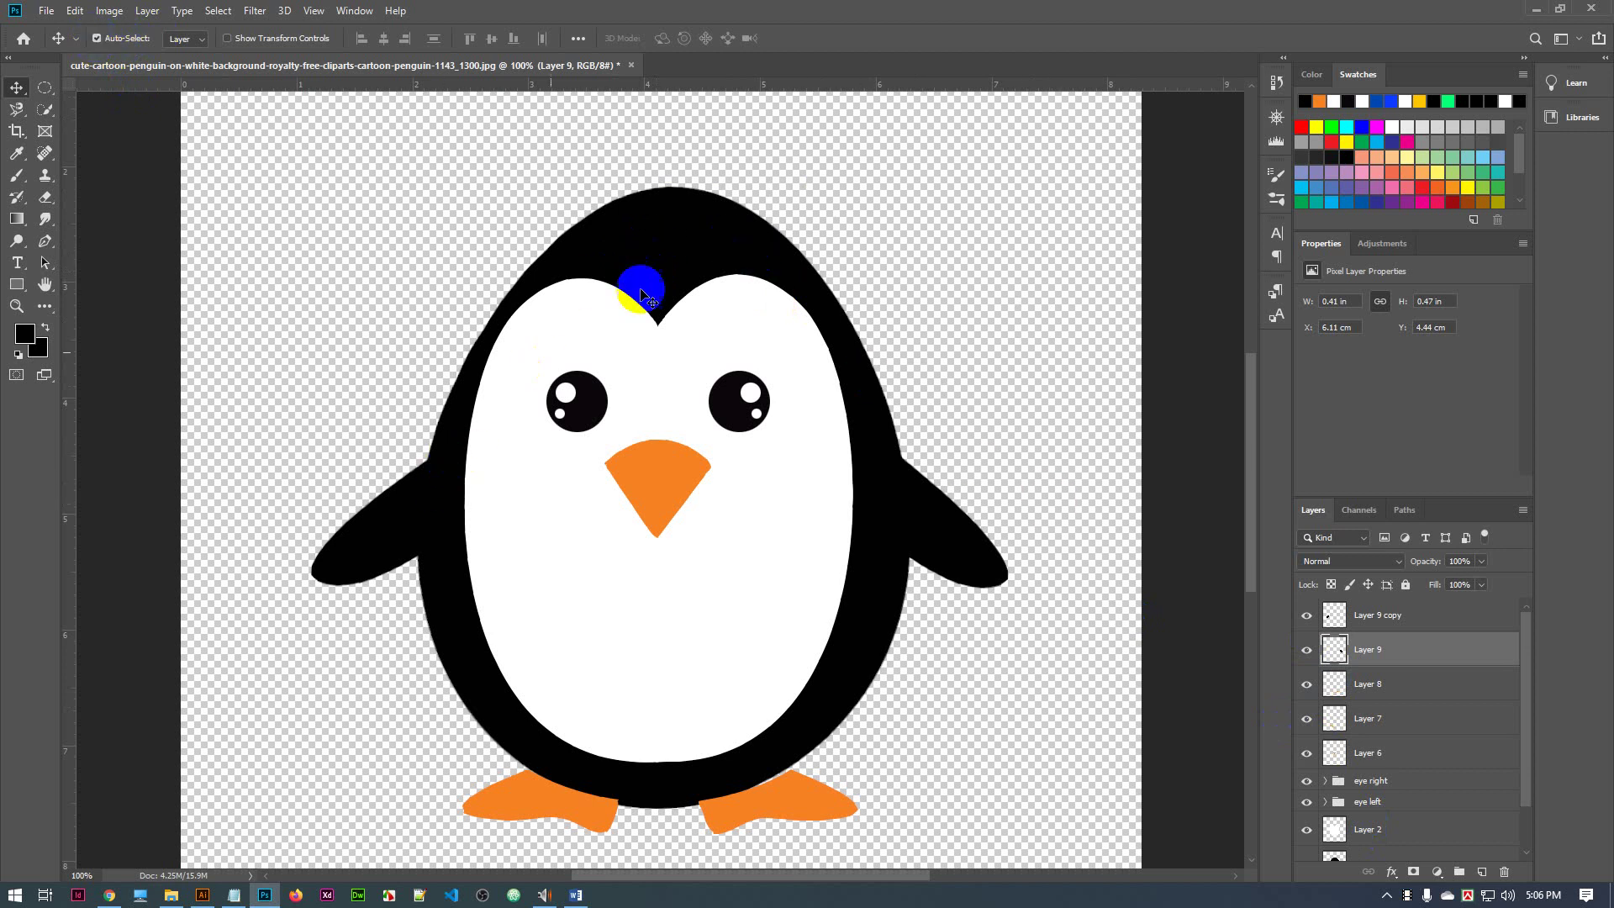
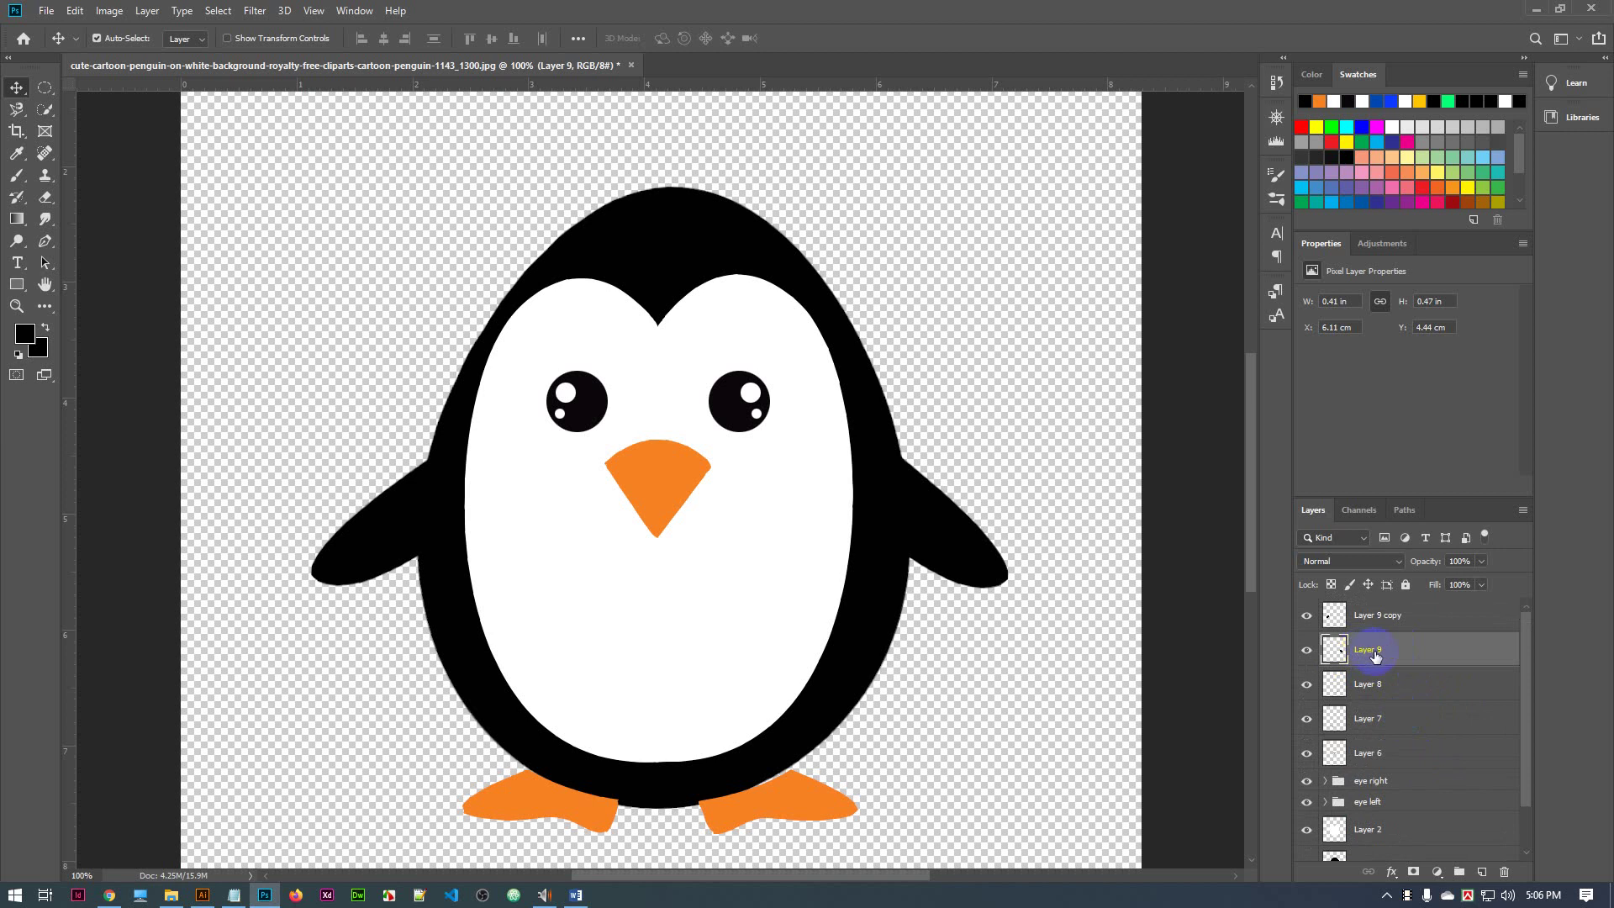
click(384, 537)
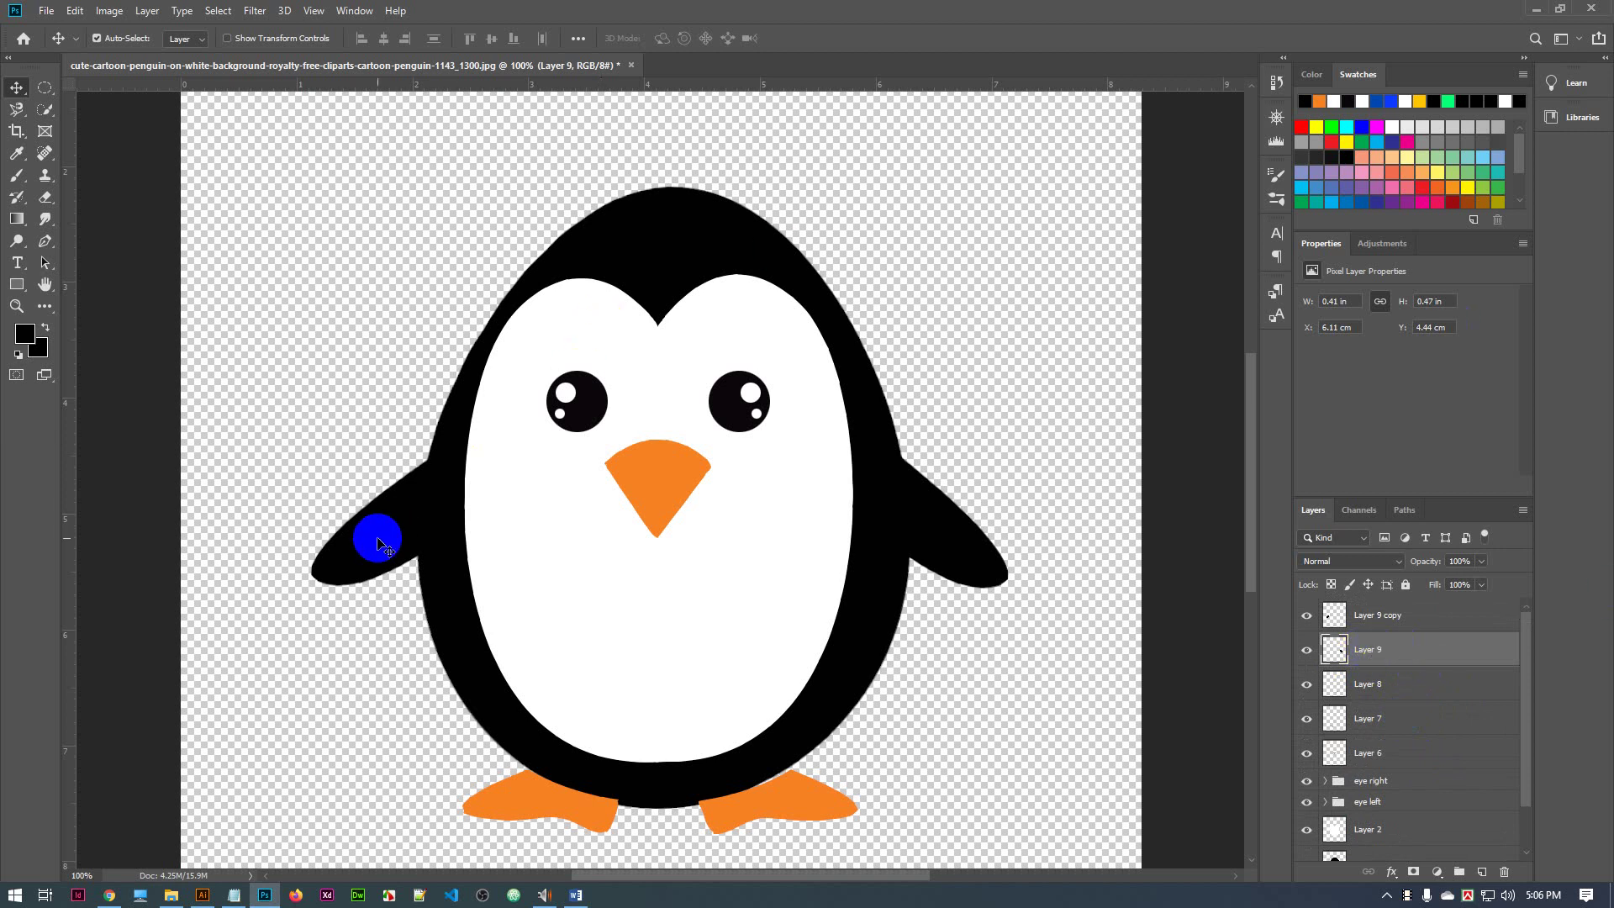
click(1408, 626)
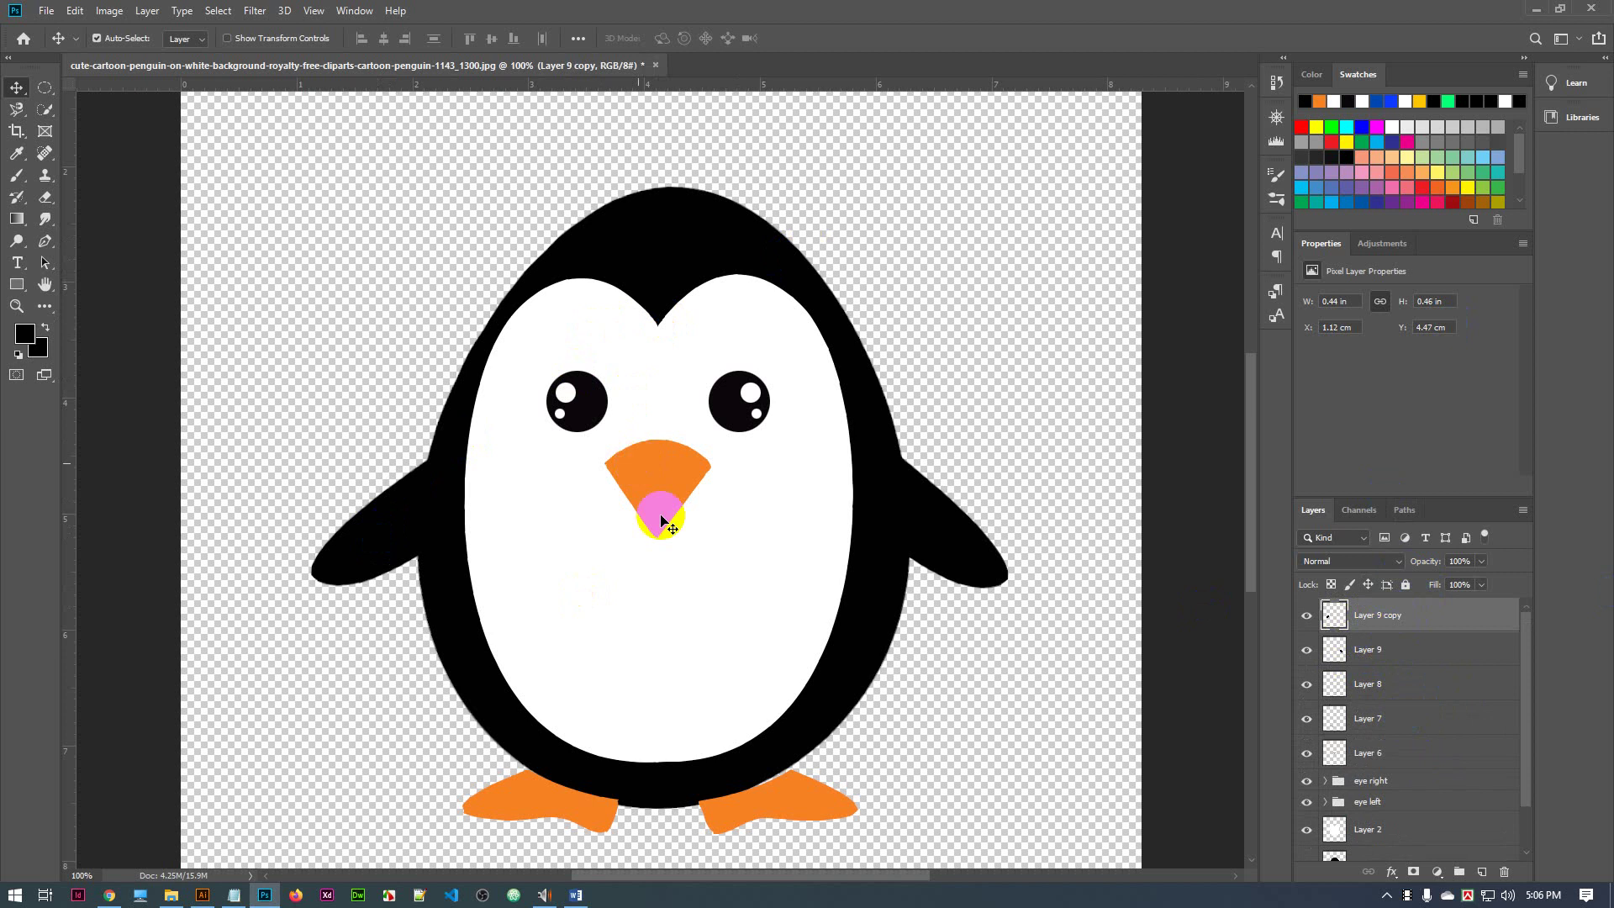
drag(652, 516, 663, 476)
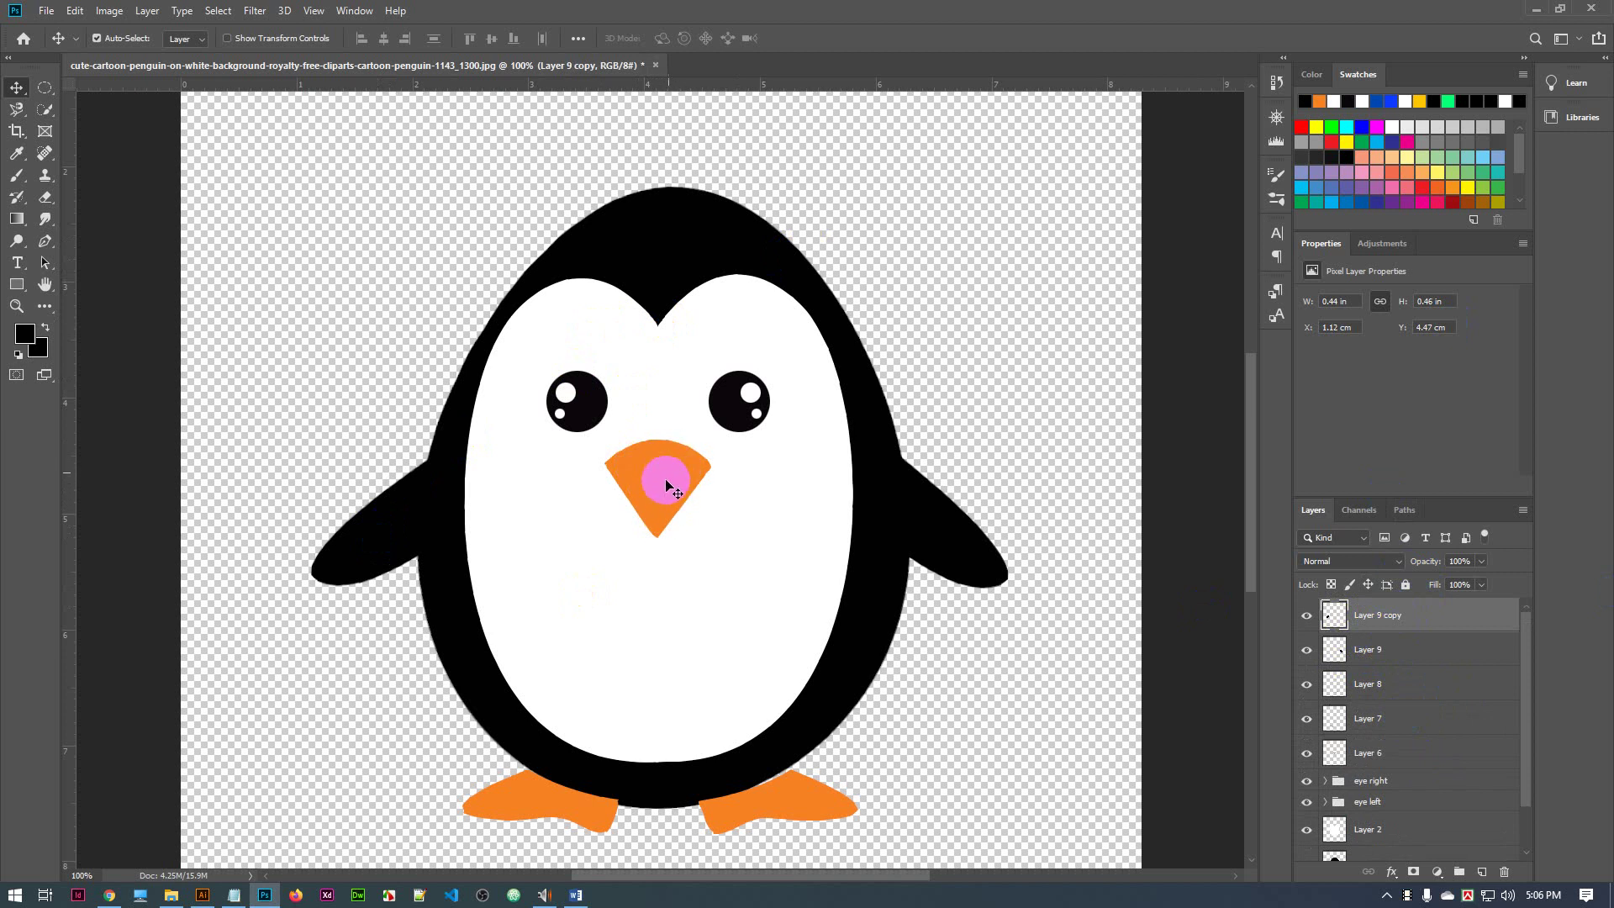
click(663, 476)
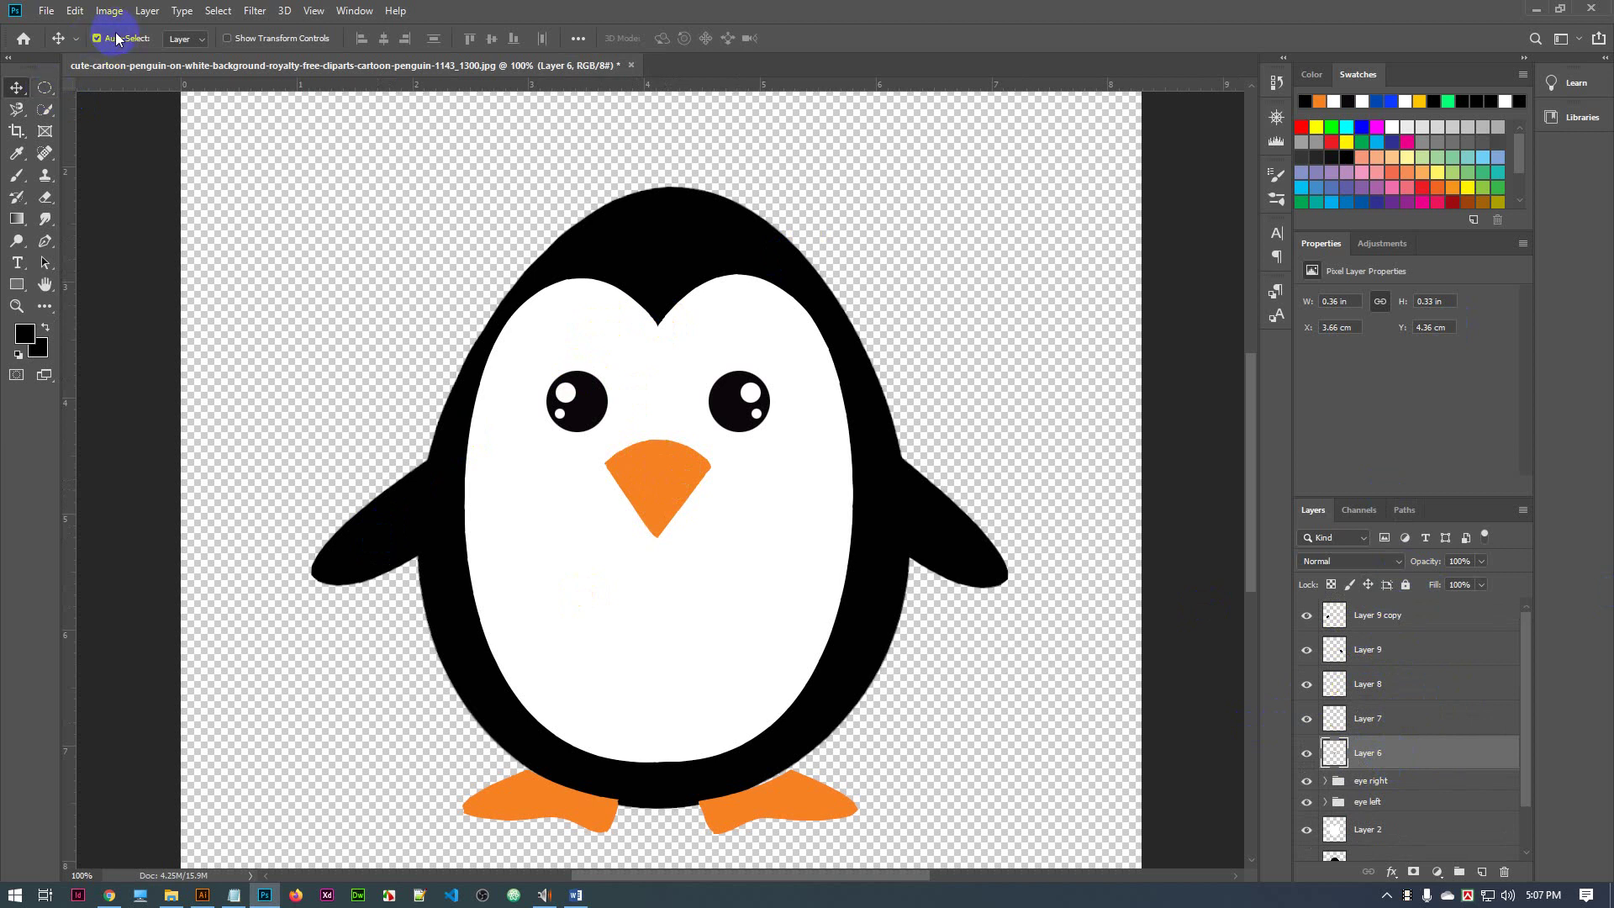
Check which layers Auto-Select activates by picking the eye, the body, the right foot and the beak on the canvas
click(577, 404)
click(855, 693)
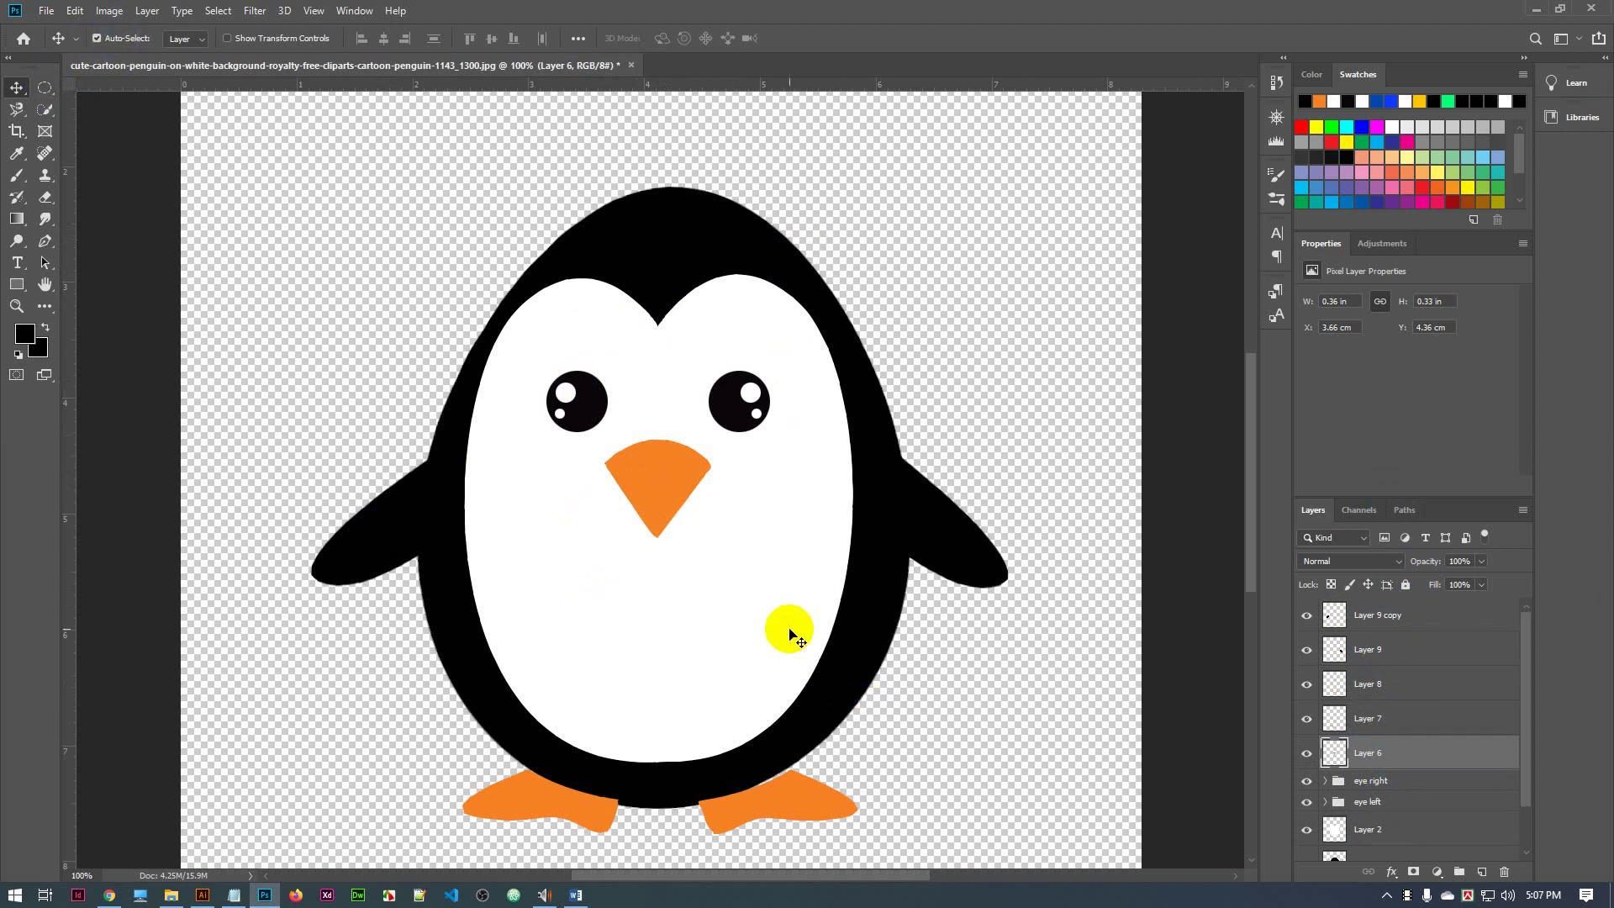
click(619, 295)
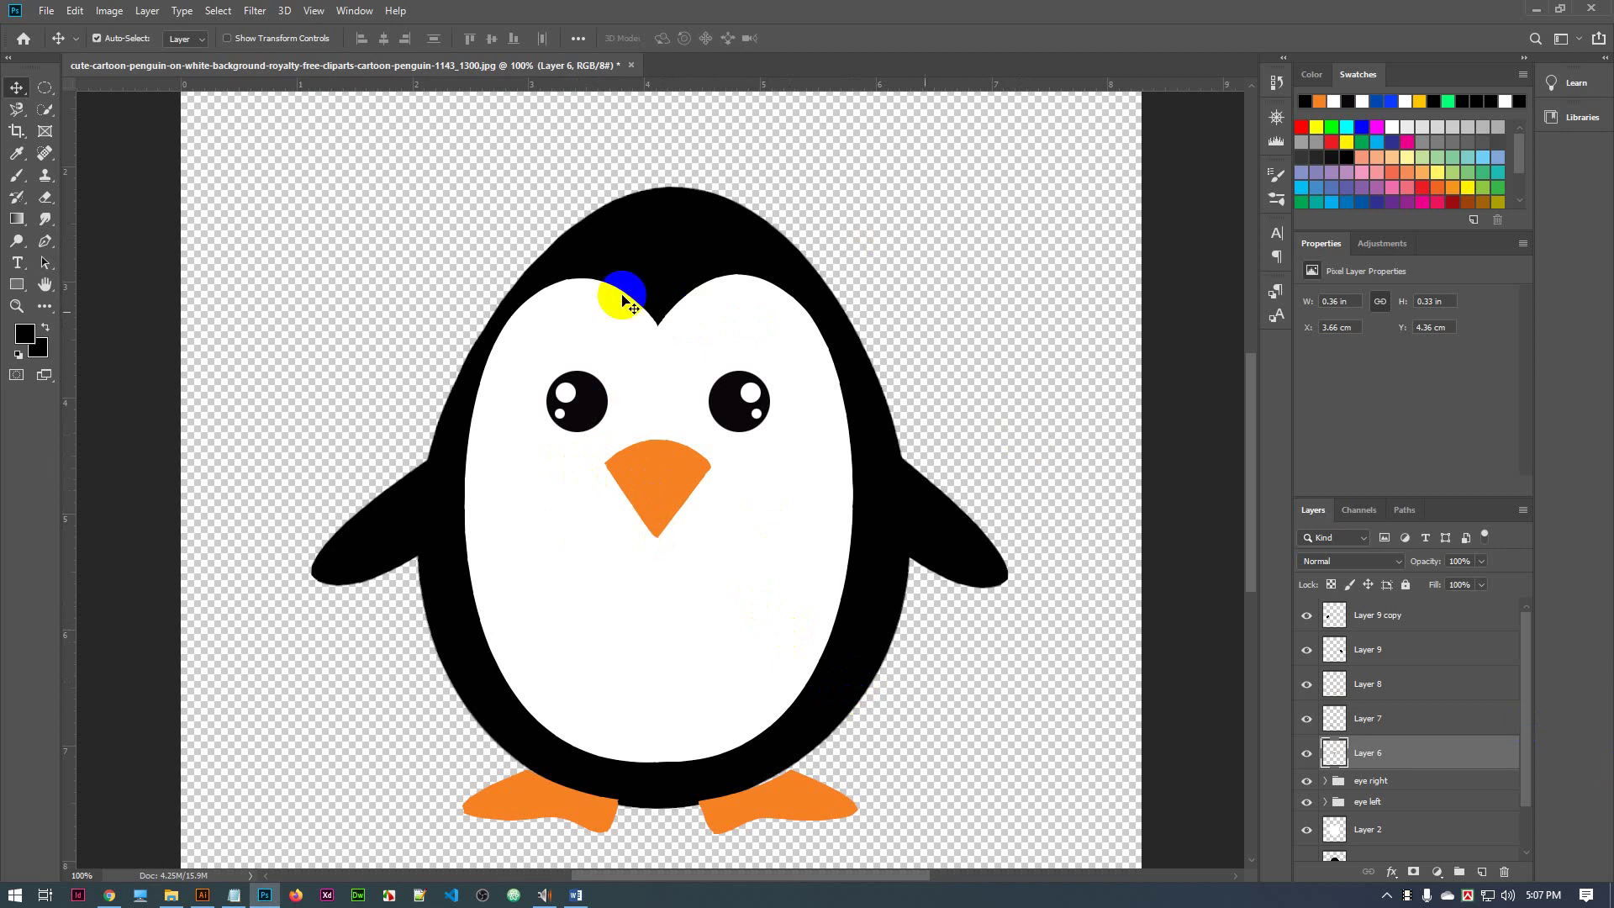
click(871, 592)
drag(871, 593, 876, 595)
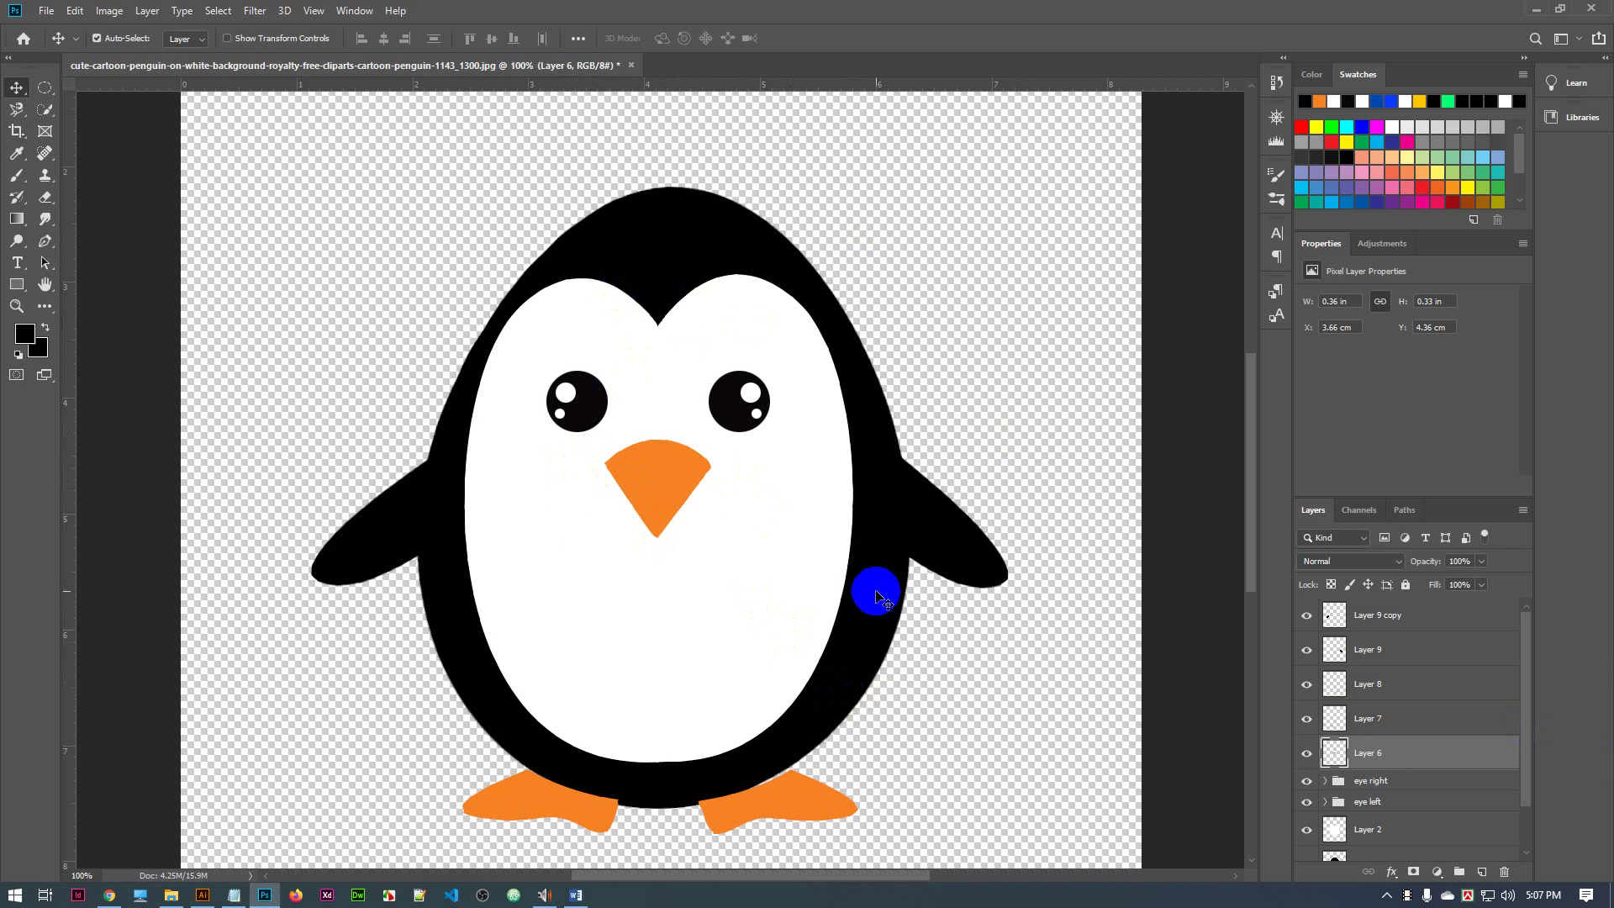
click(800, 807)
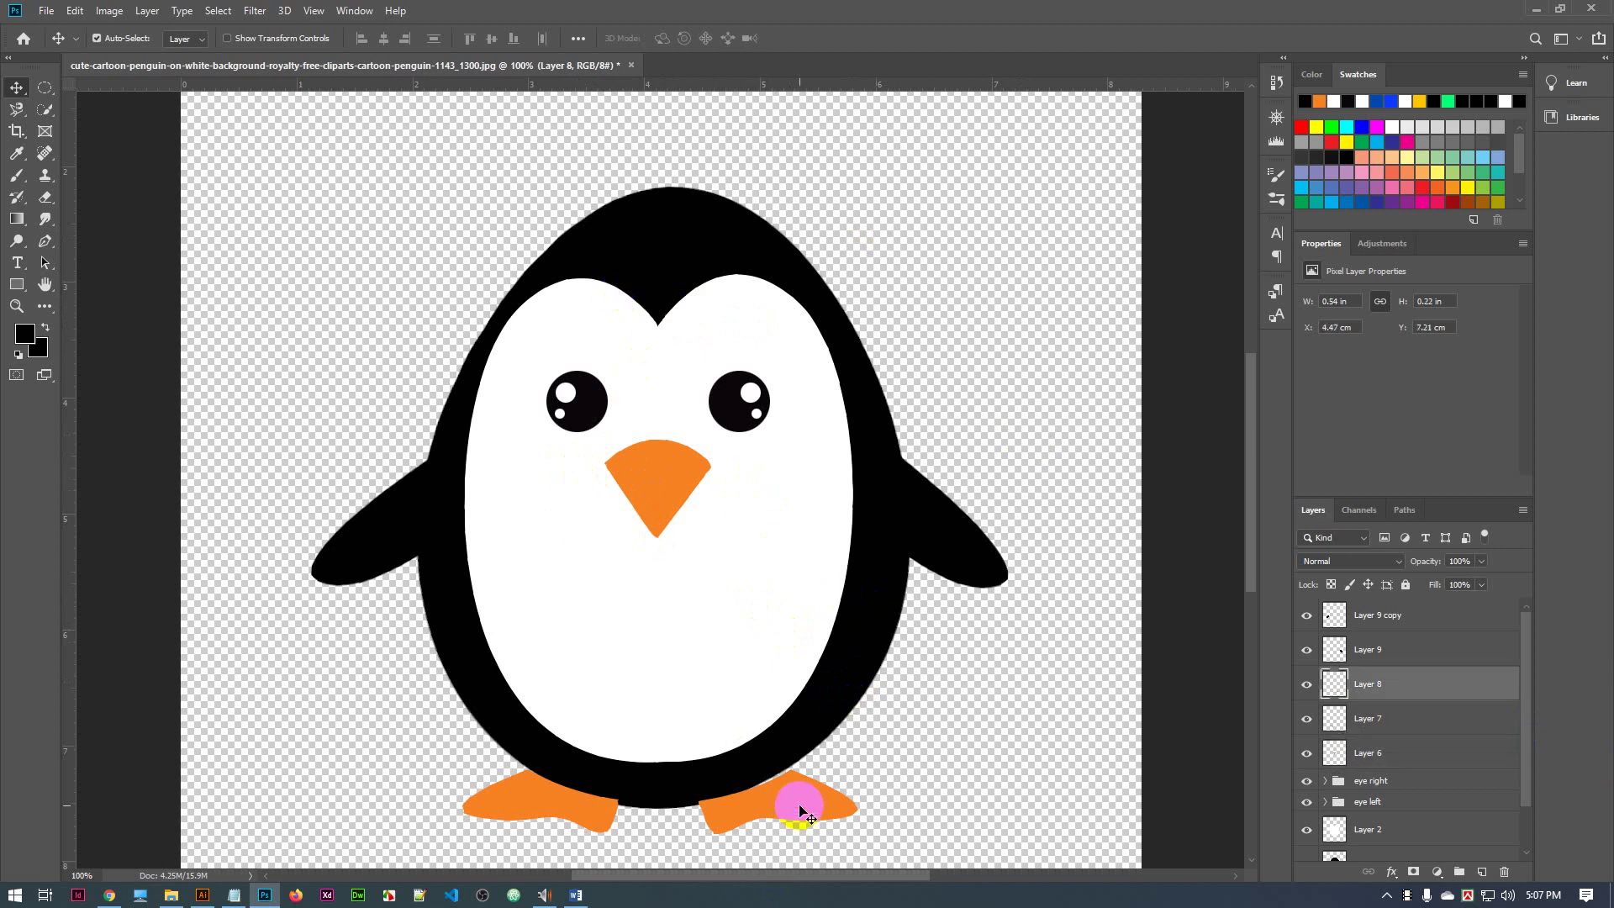
click(825, 799)
click(664, 471)
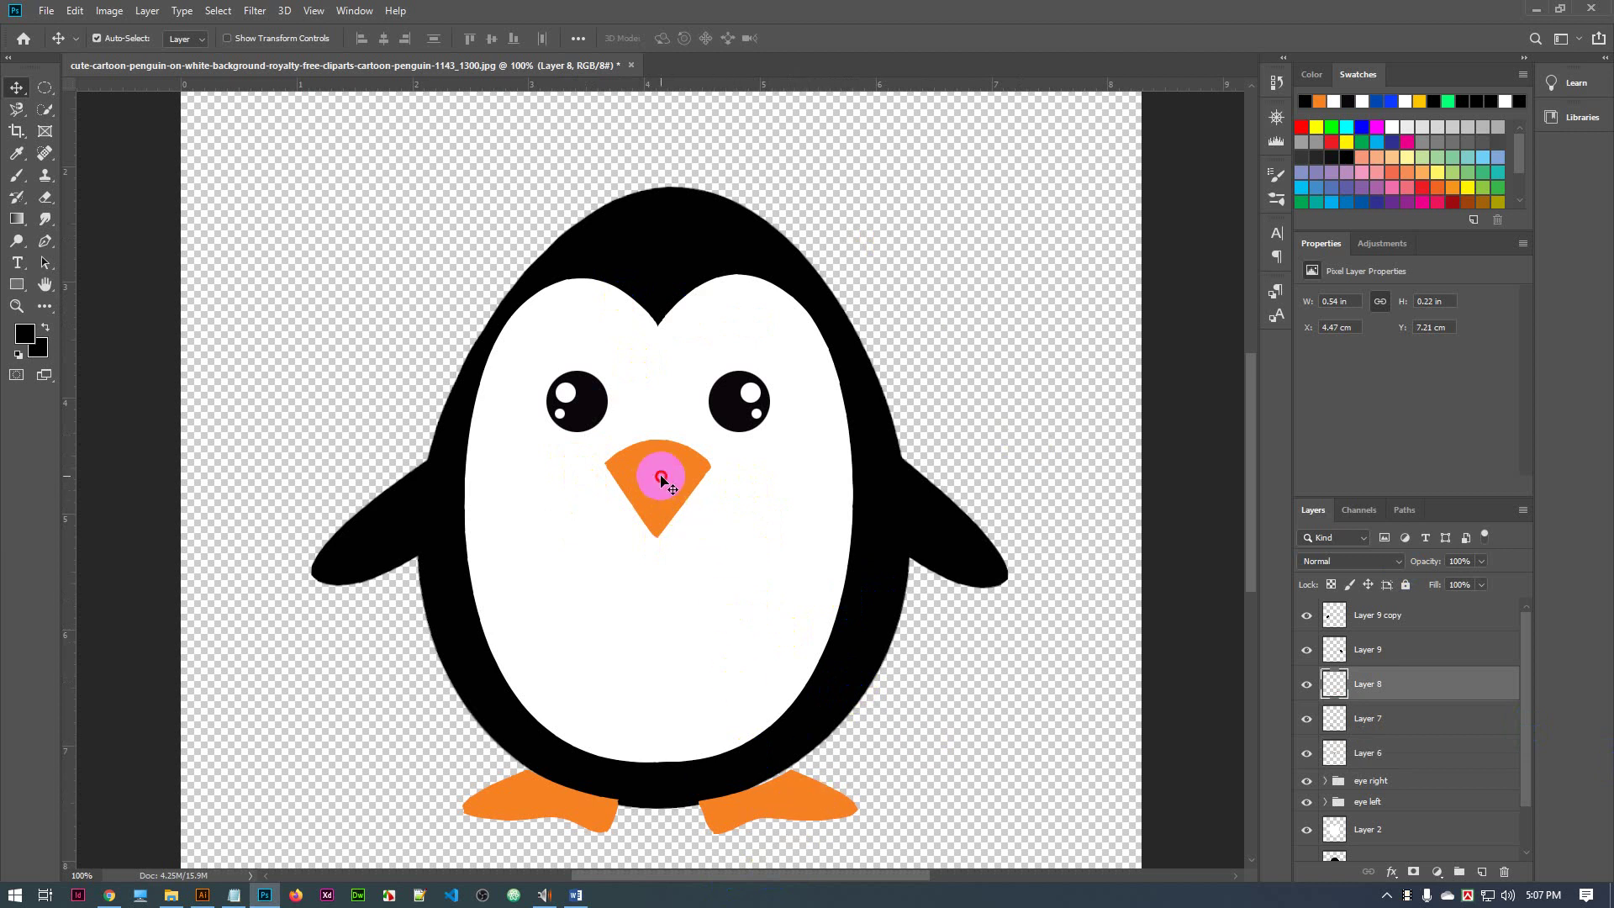
click(805, 817)
drag(803, 830, 803, 806)
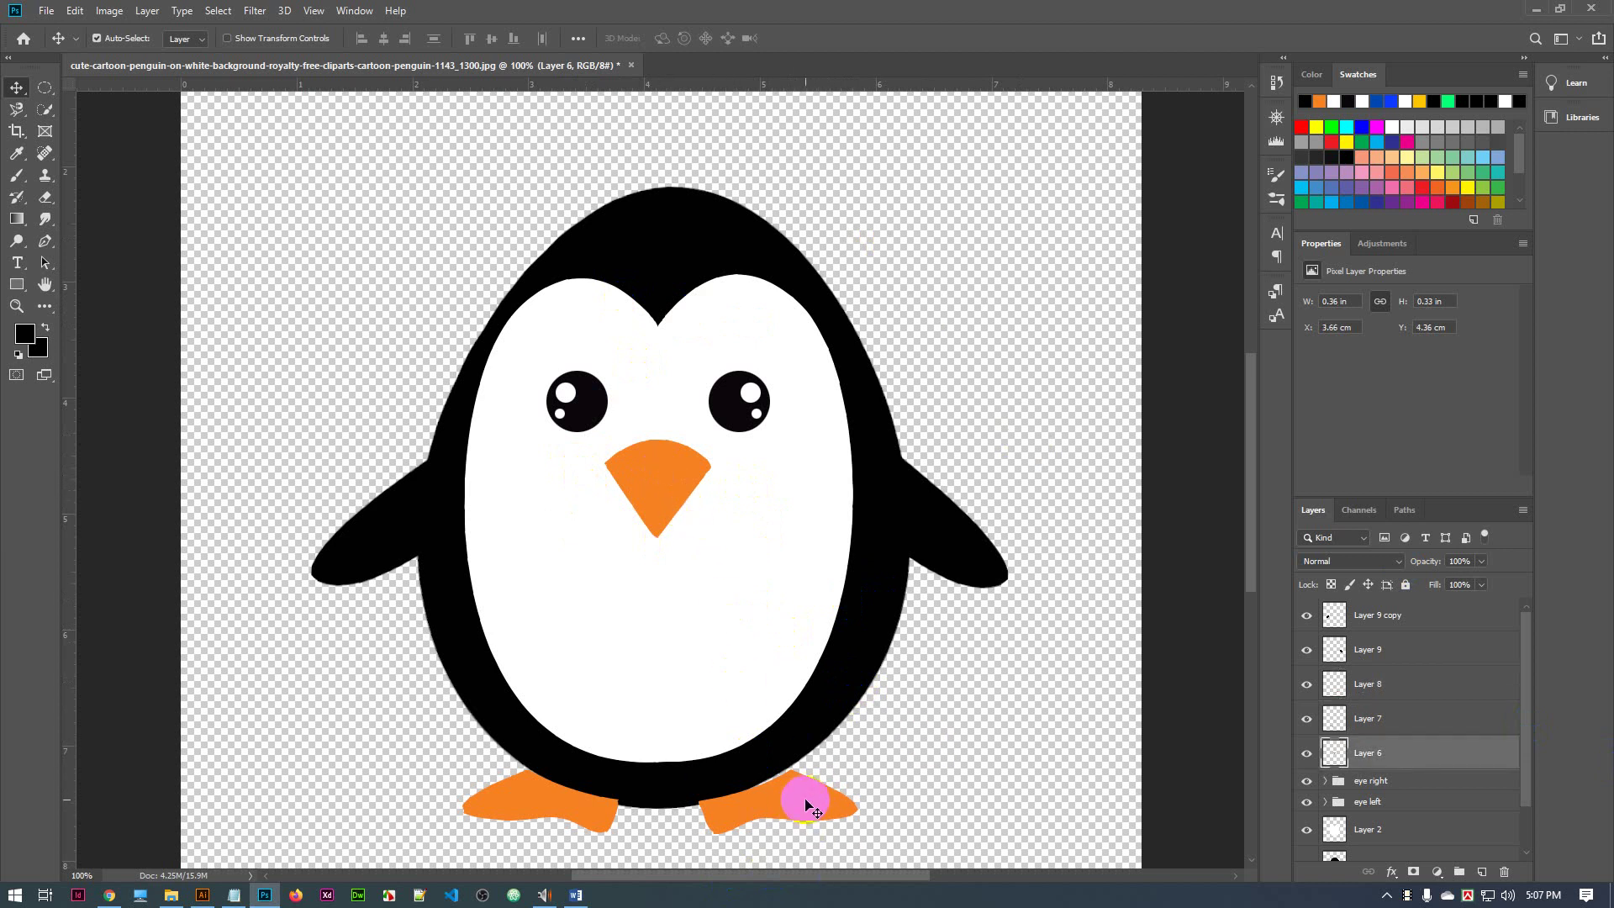
Rotate the right foot about 5.5° counterclockwise, move it 10 px up against the body and apply the transform
click(805, 803)
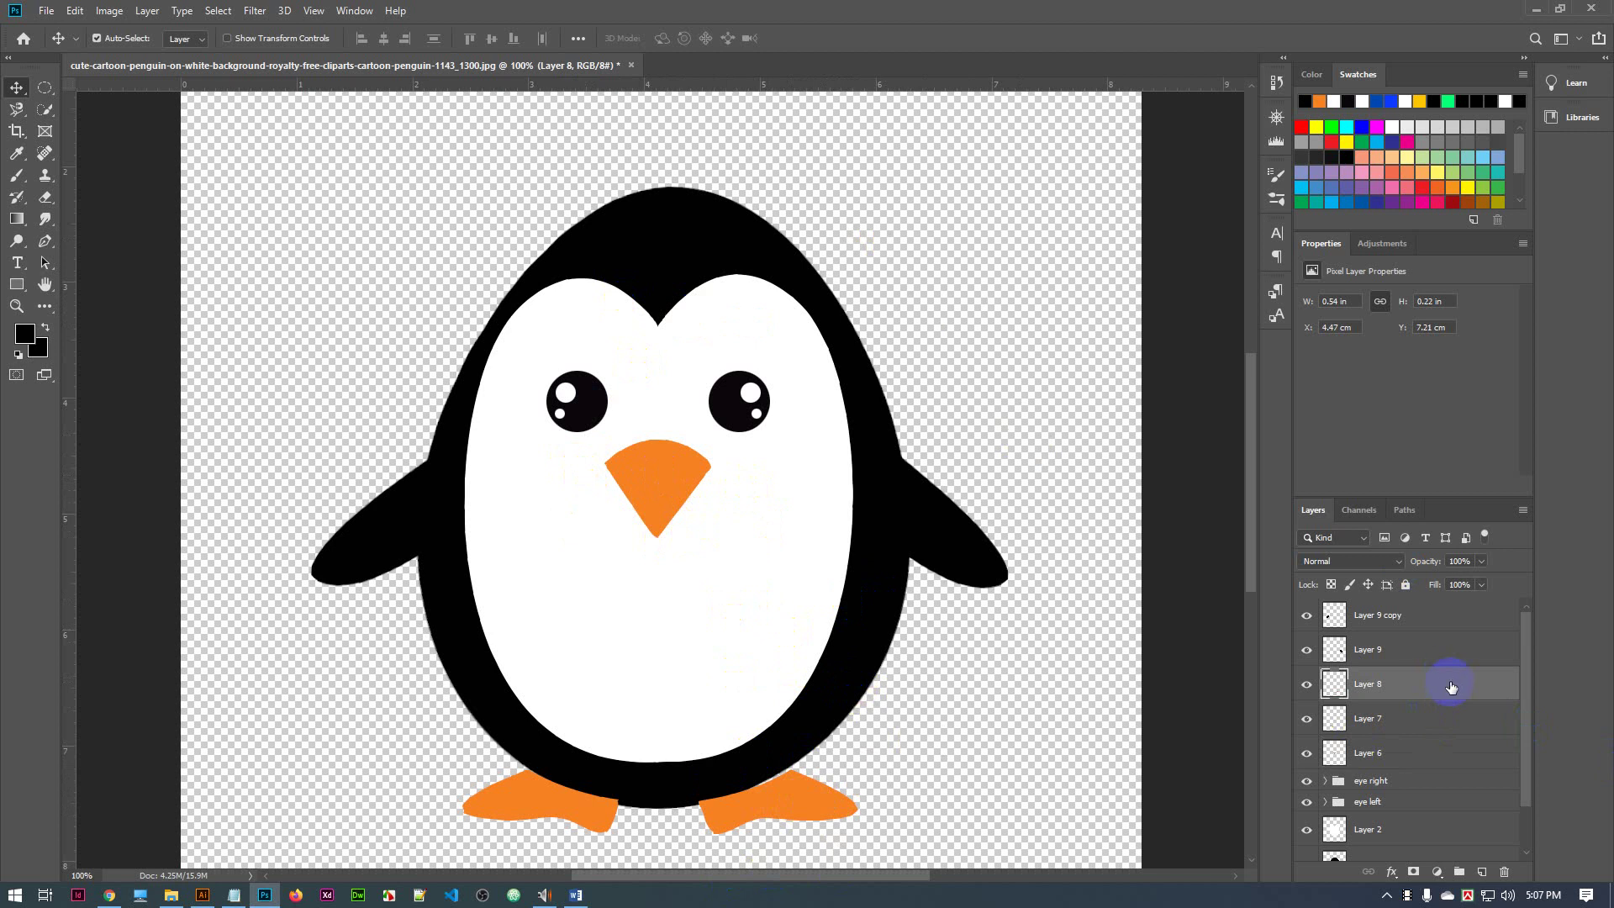
key(ctrl+t)
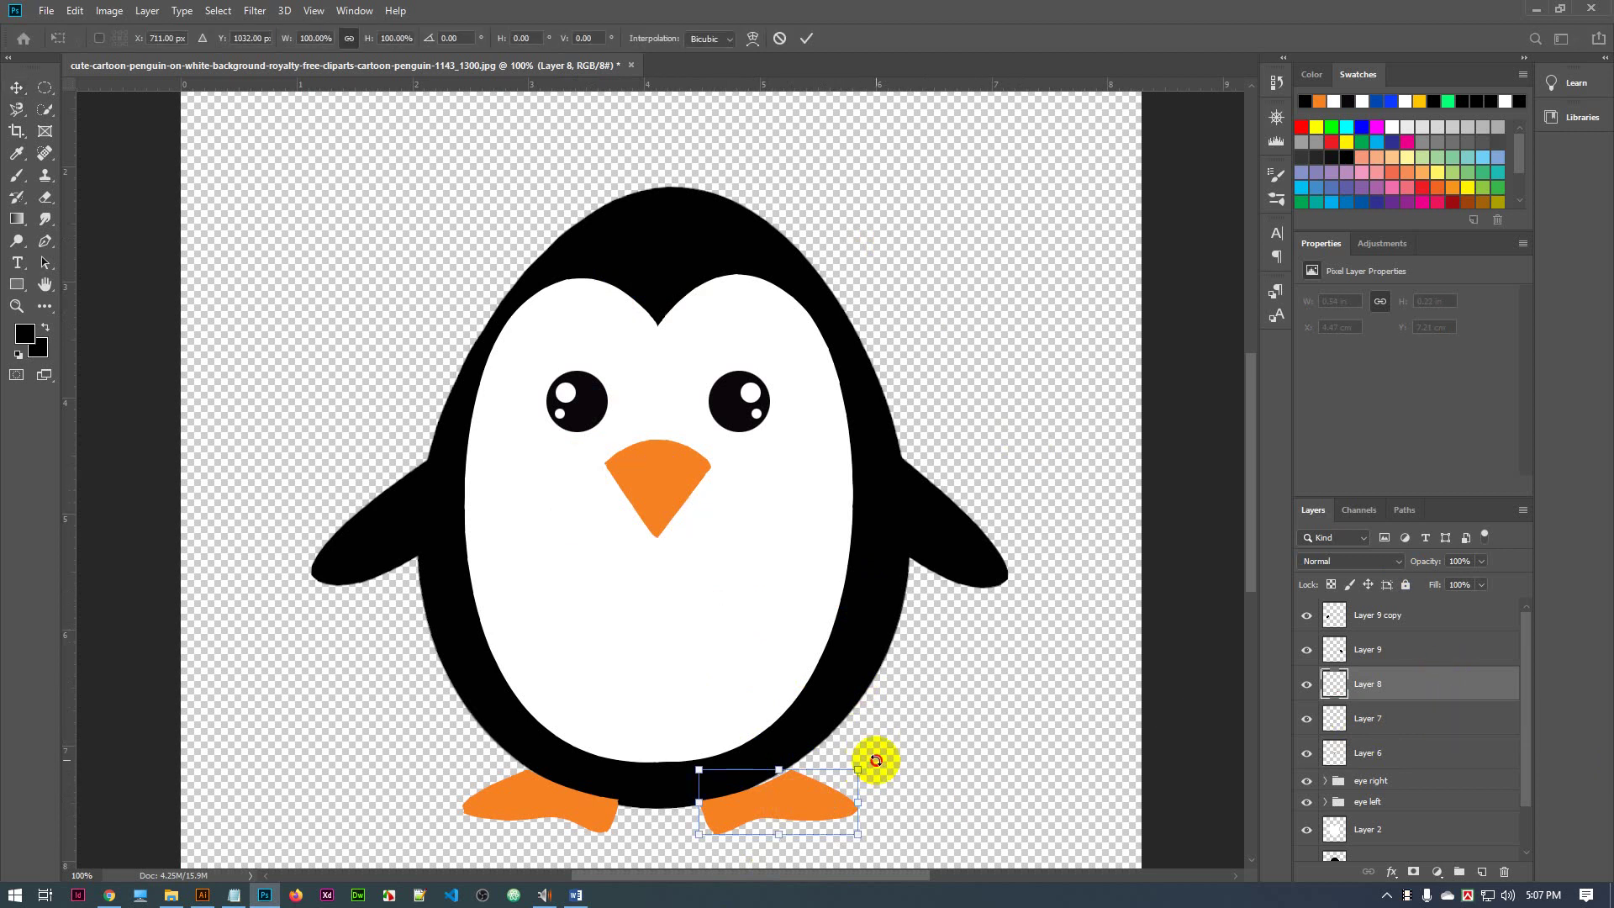
mouse_move(875, 761)
mouse_down()
mouse_move(869, 749)
mouse_move(874, 773)
mouse_up()
click(786, 814)
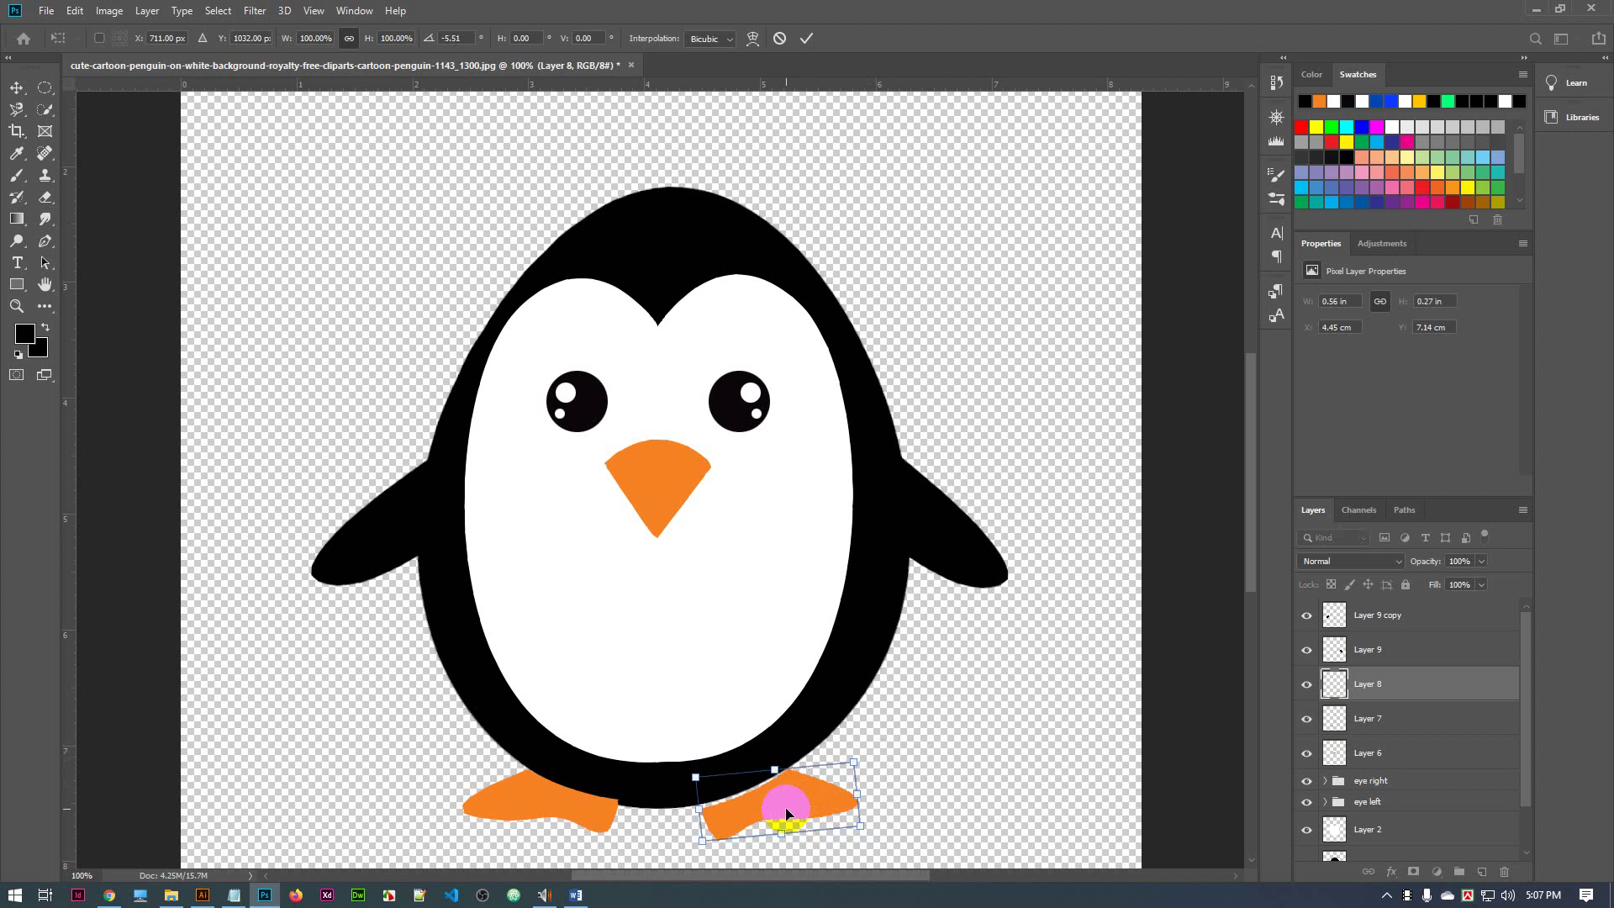
drag(799, 806, 793, 786)
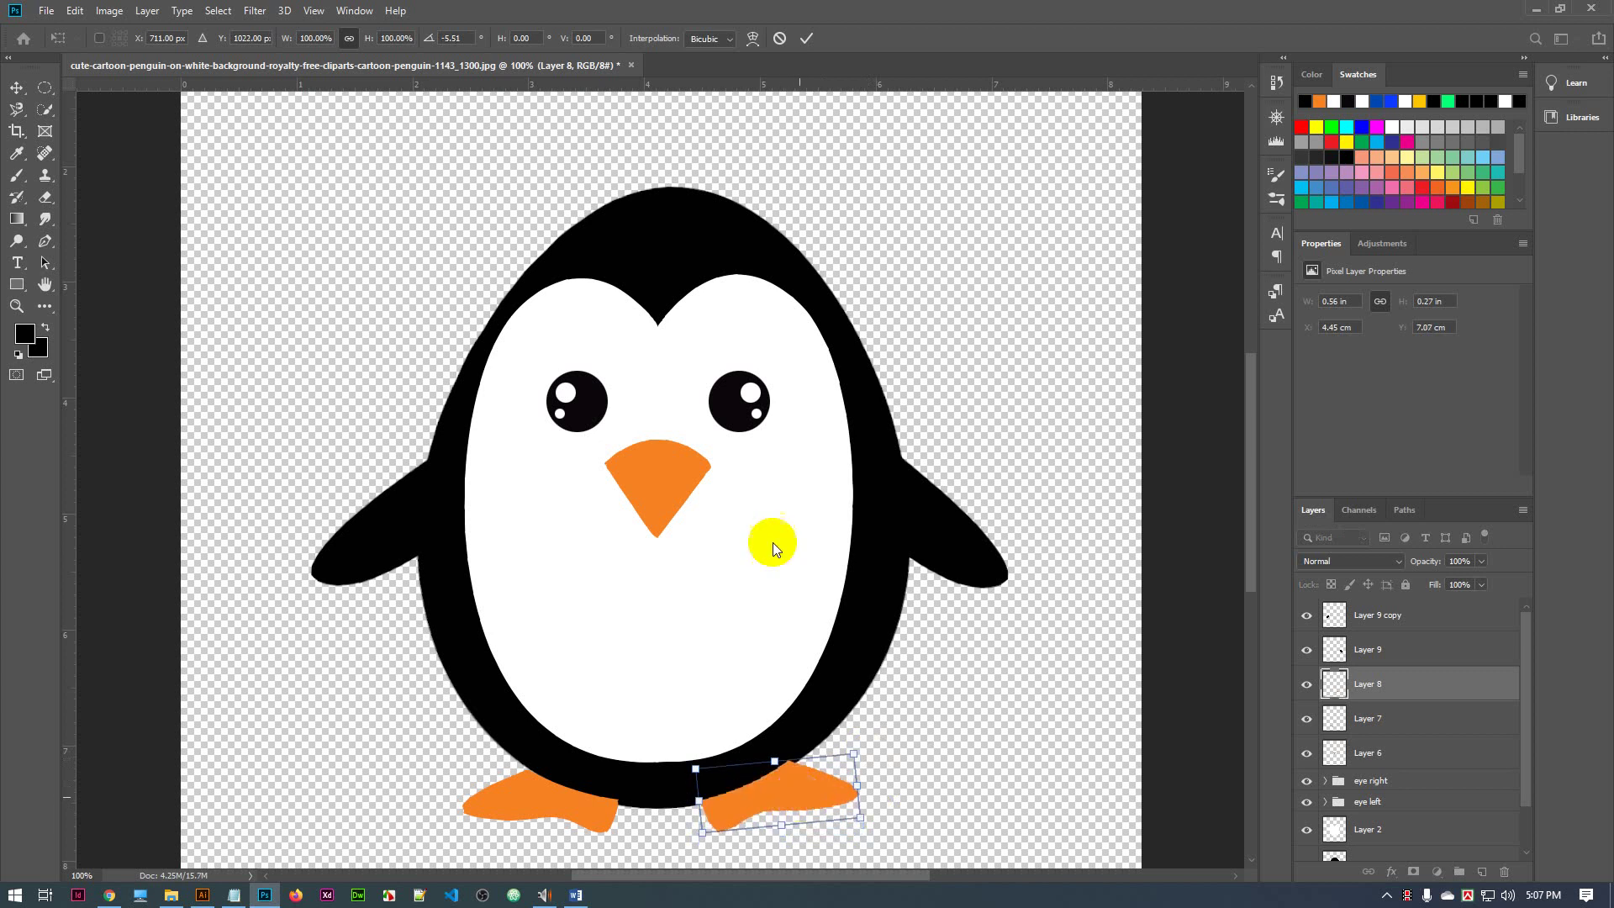
click(805, 38)
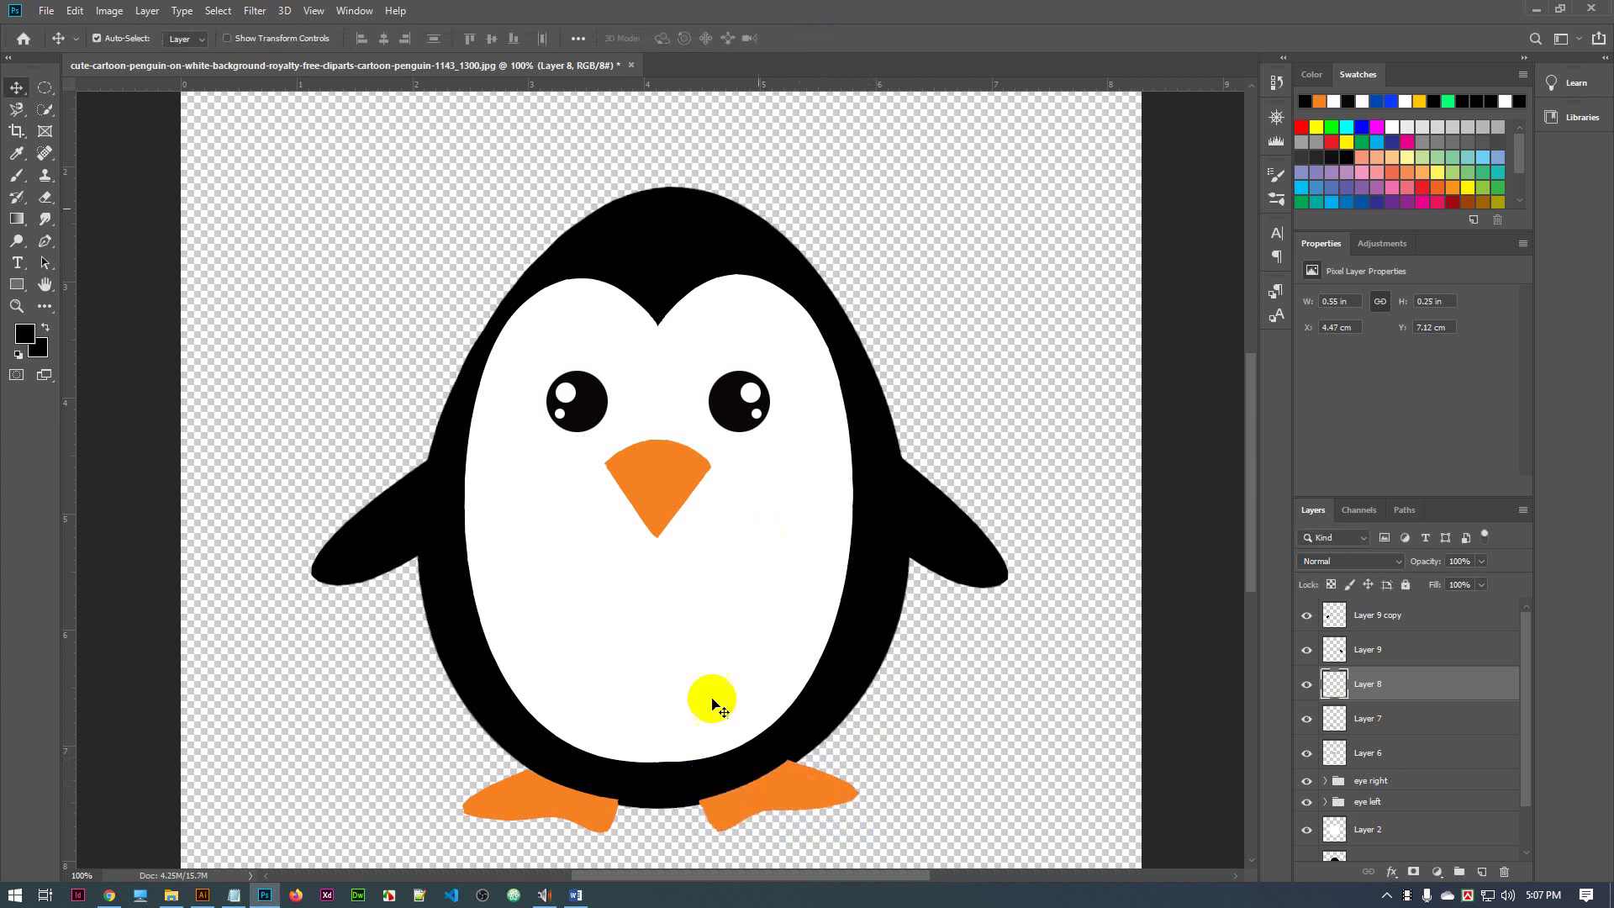
Rotate the left foot about 1.7° clockwise, nudge it 2 px up against the body and apply the transform
click(582, 822)
click(536, 811)
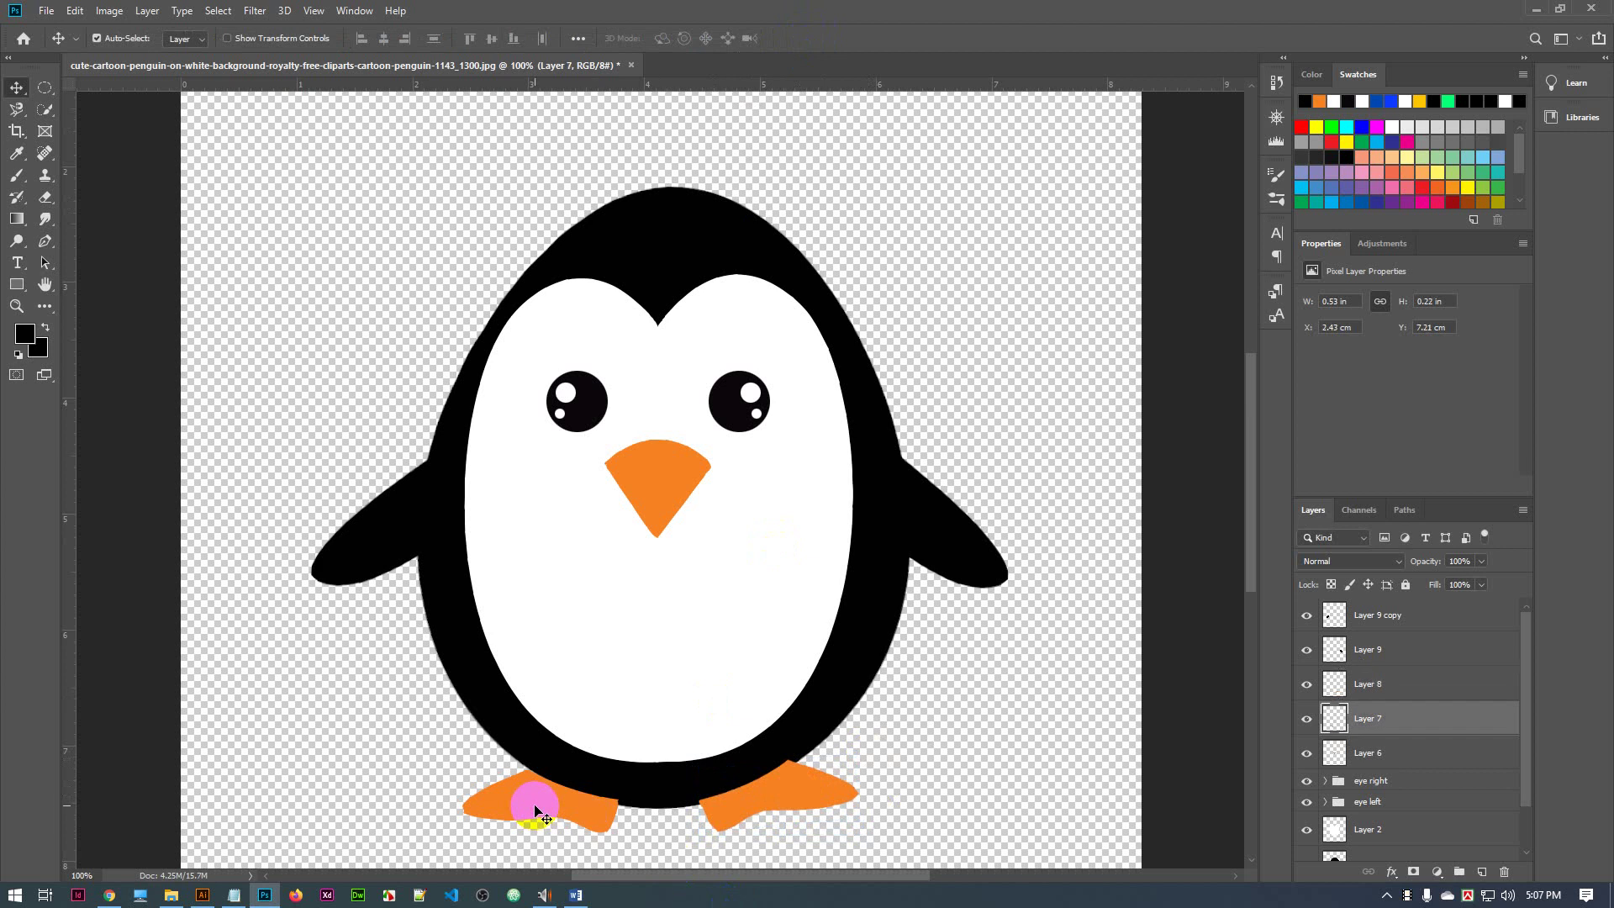
key(ctrl+t)
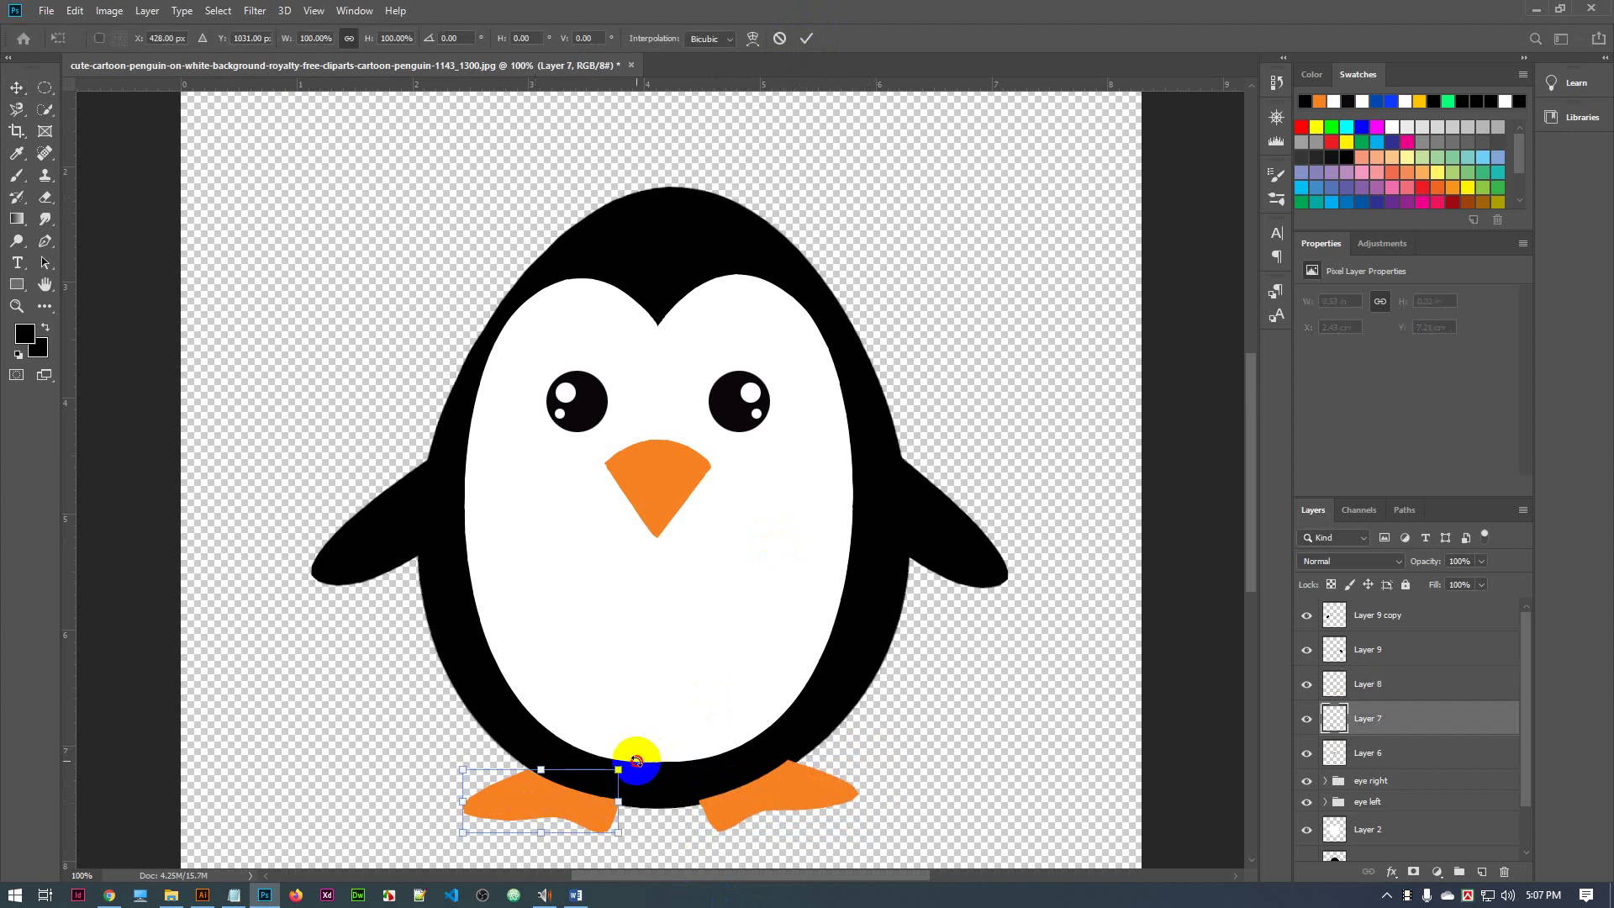
drag(639, 763, 642, 766)
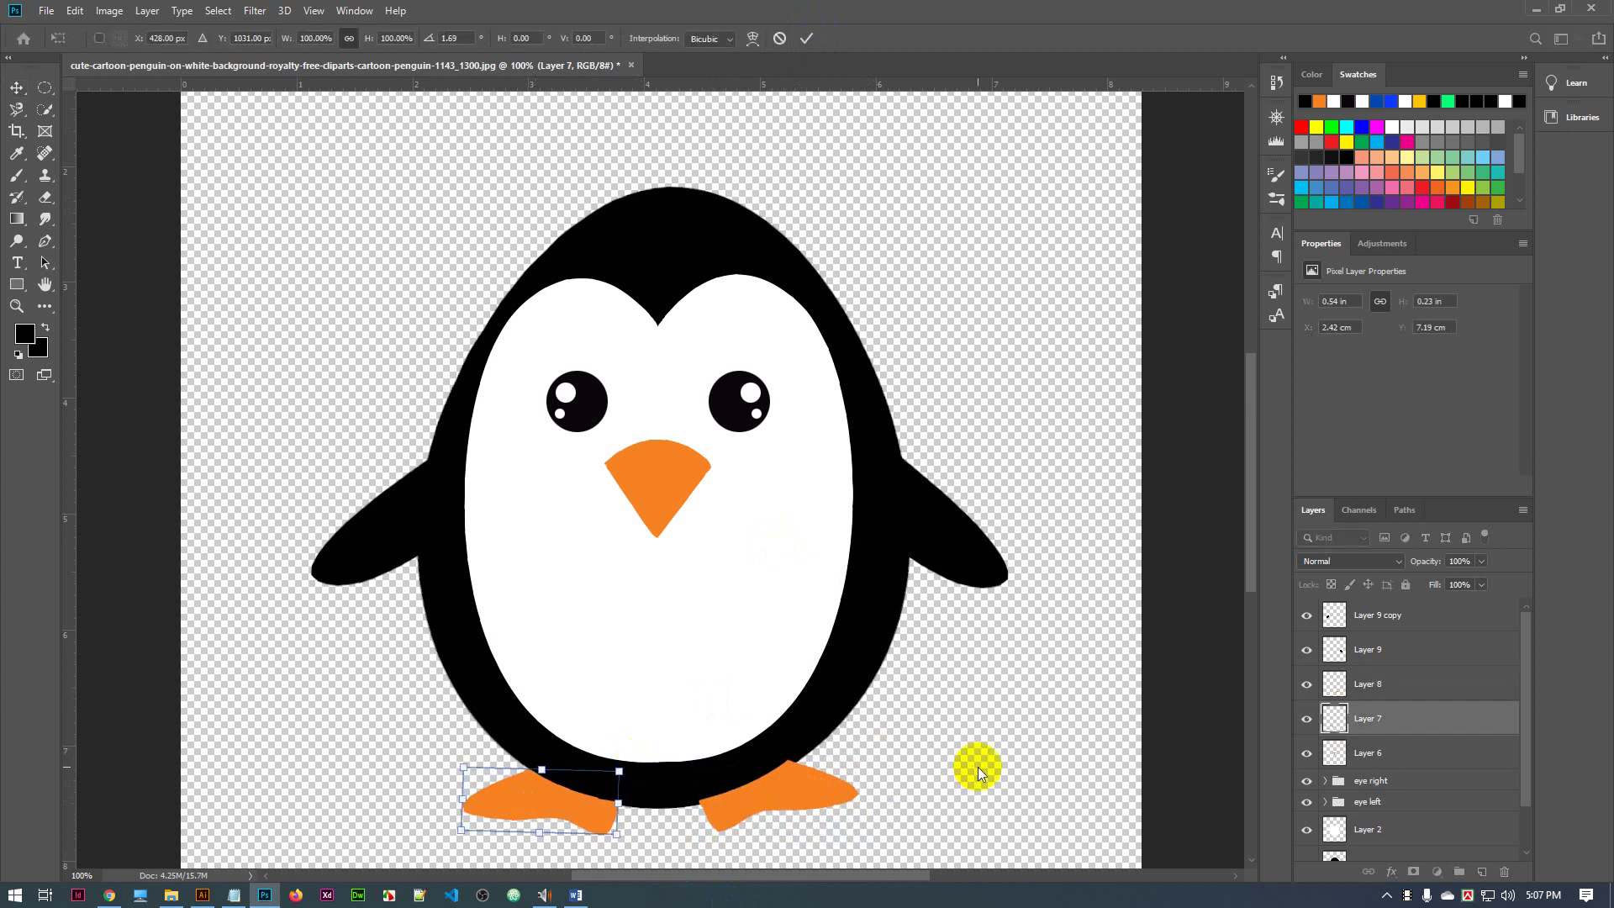
key(Up)
key(Up)
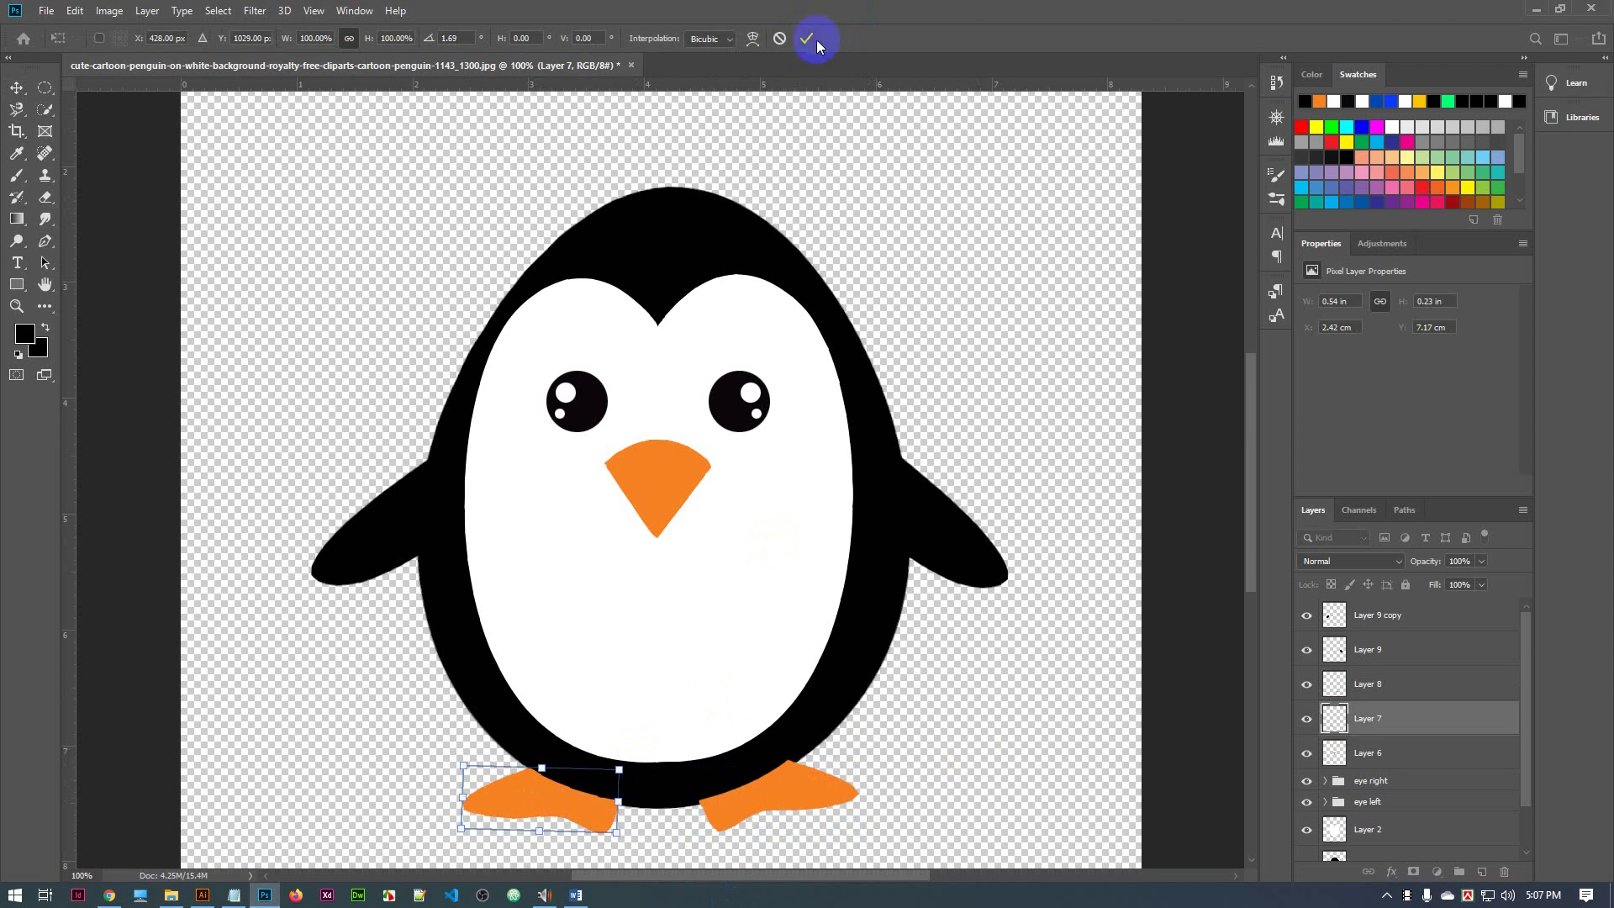
click(809, 38)
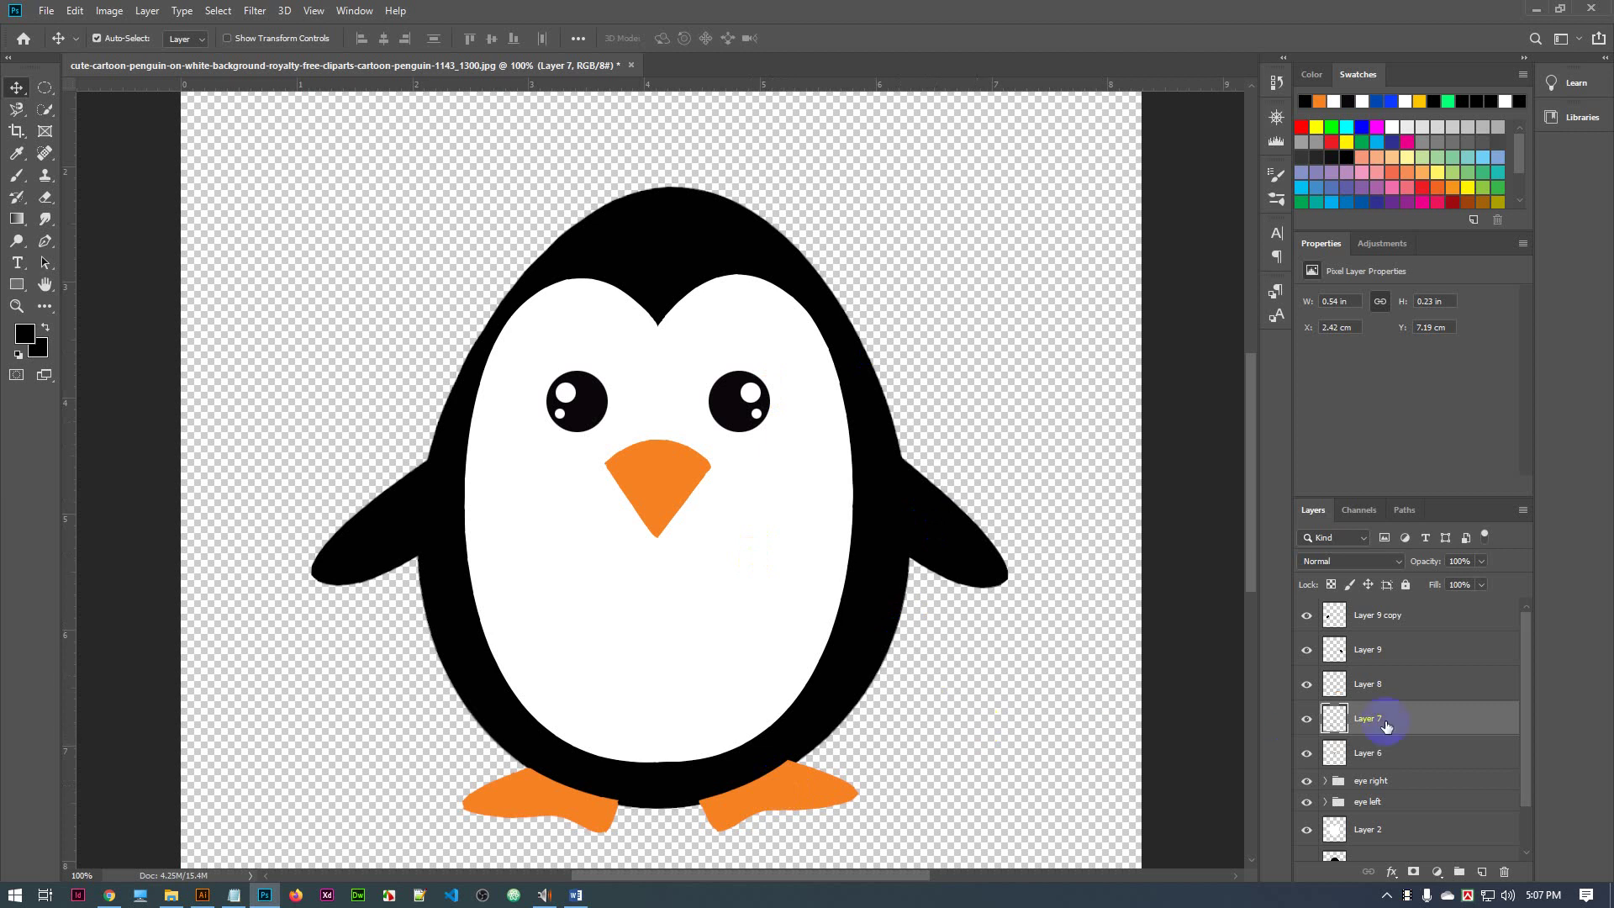
Toggle the visibility of Layer 1, Layer 7 and Layer 8 to identify the body and the two feet
scroll(1386, 726, down, 2)
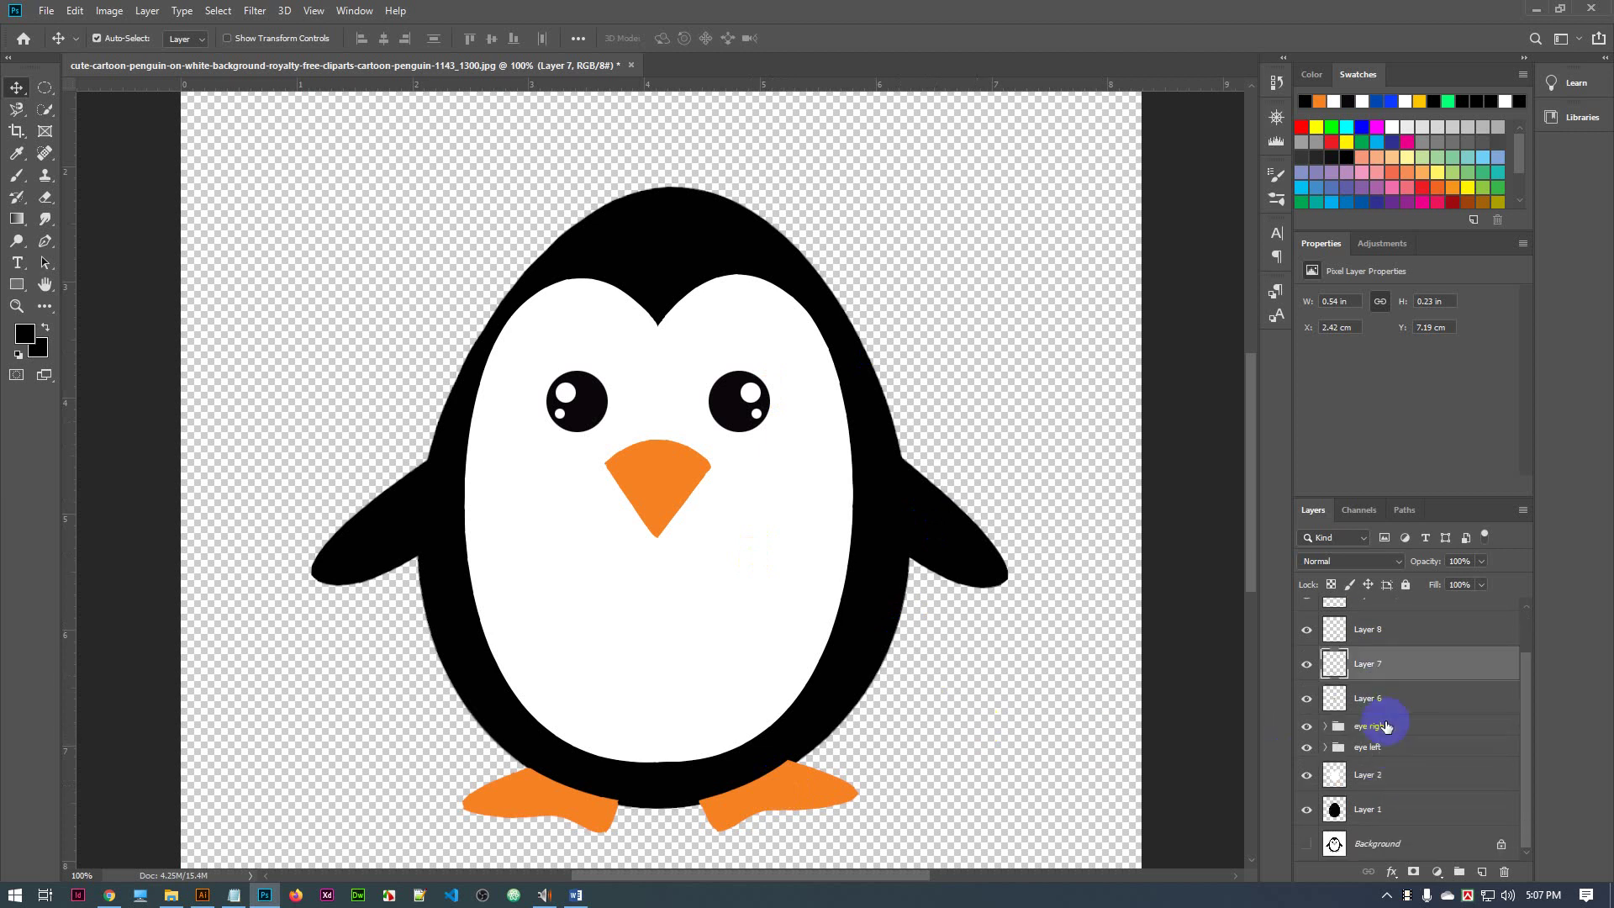
click(1307, 810)
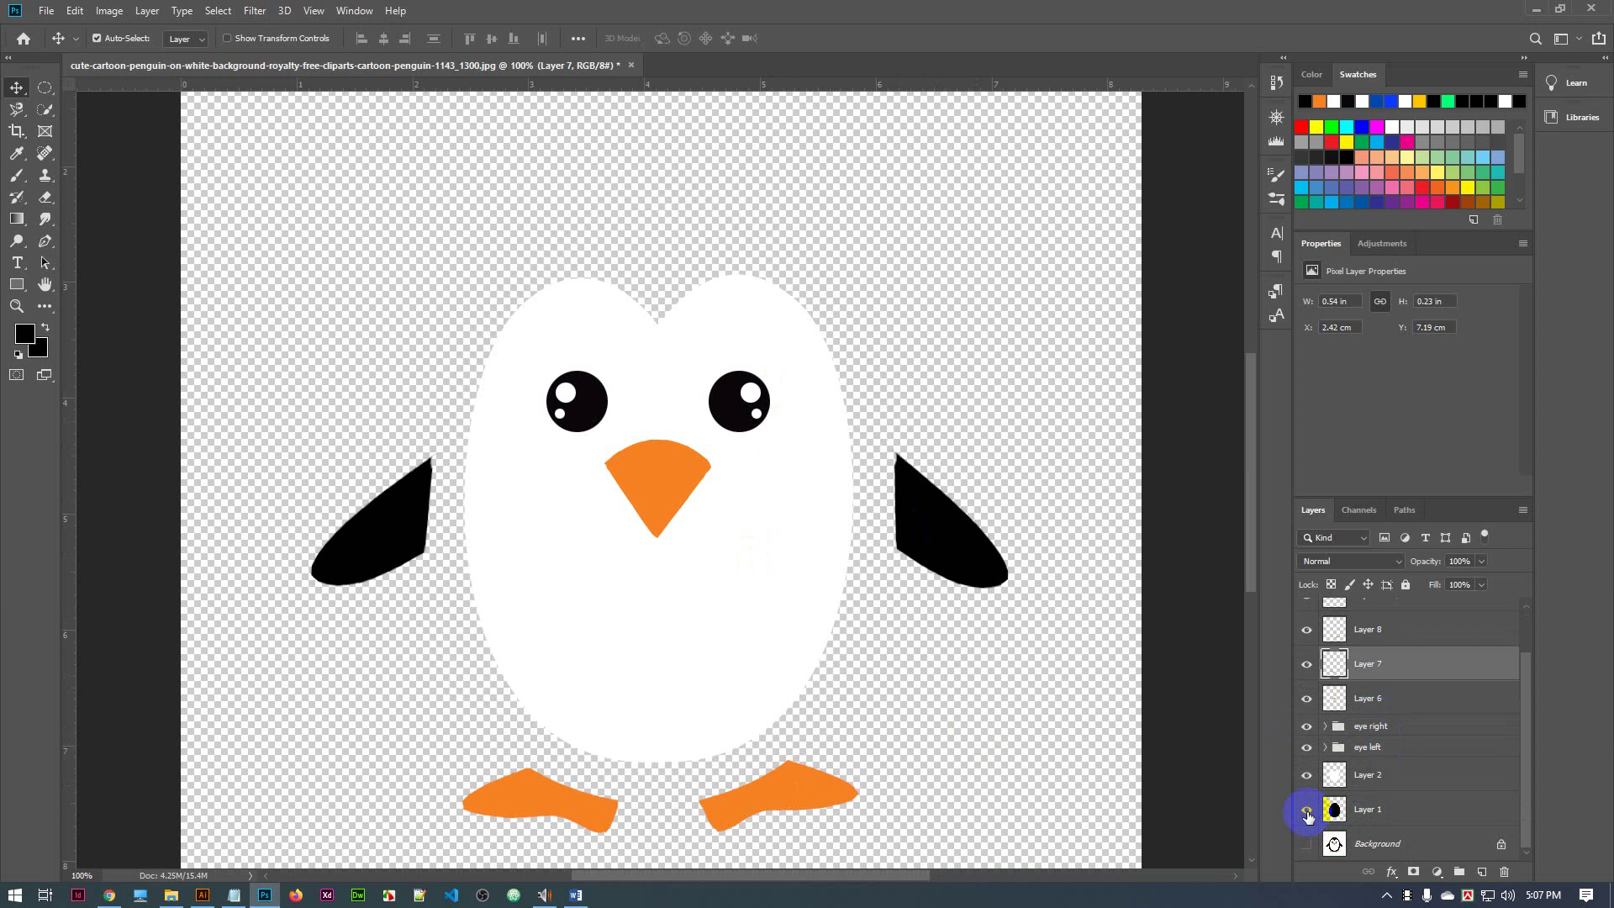
click(1307, 812)
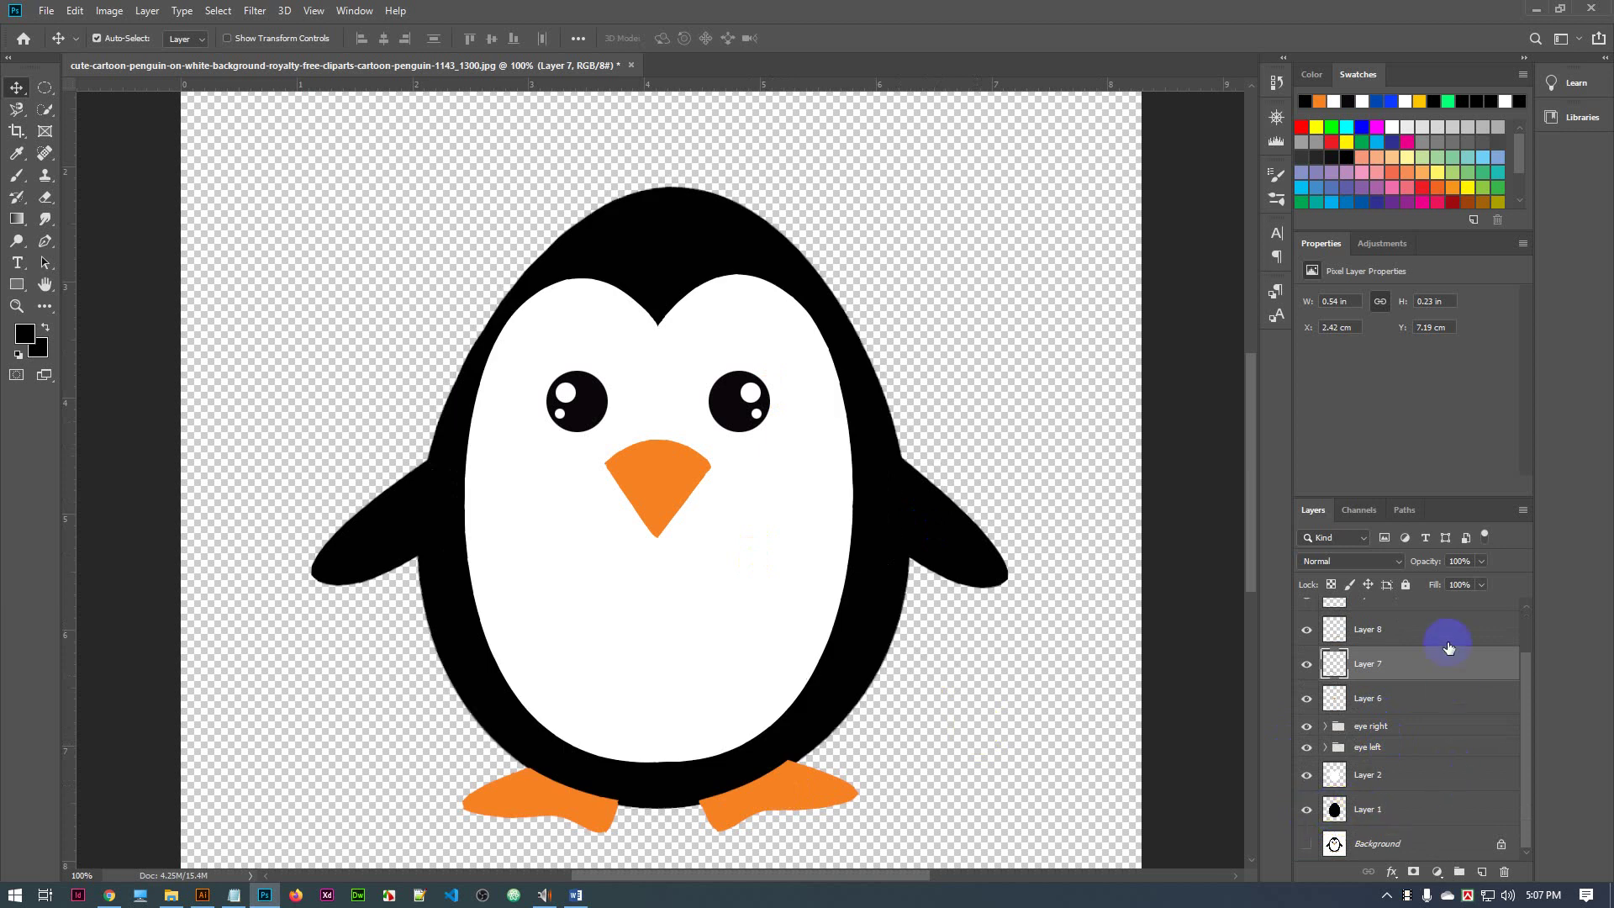
click(1307, 665)
click(1308, 665)
click(1308, 630)
click(1308, 631)
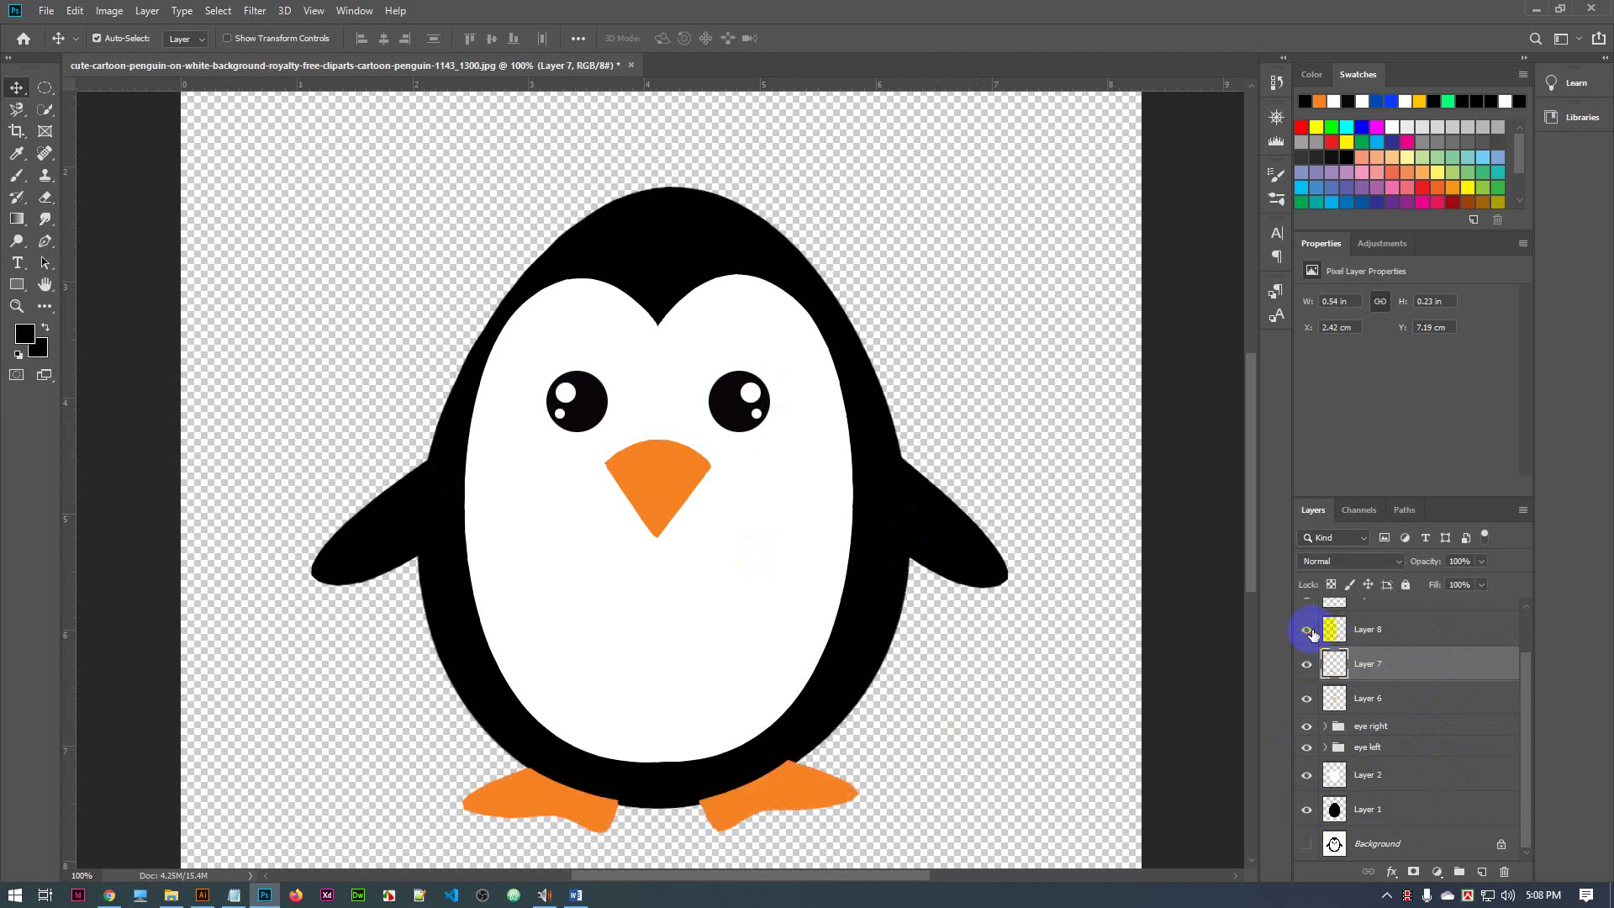
Group the two foot layers, Layer 8 and Layer 7, and name the group "leg"
click(1429, 633)
shift+click(1429, 666)
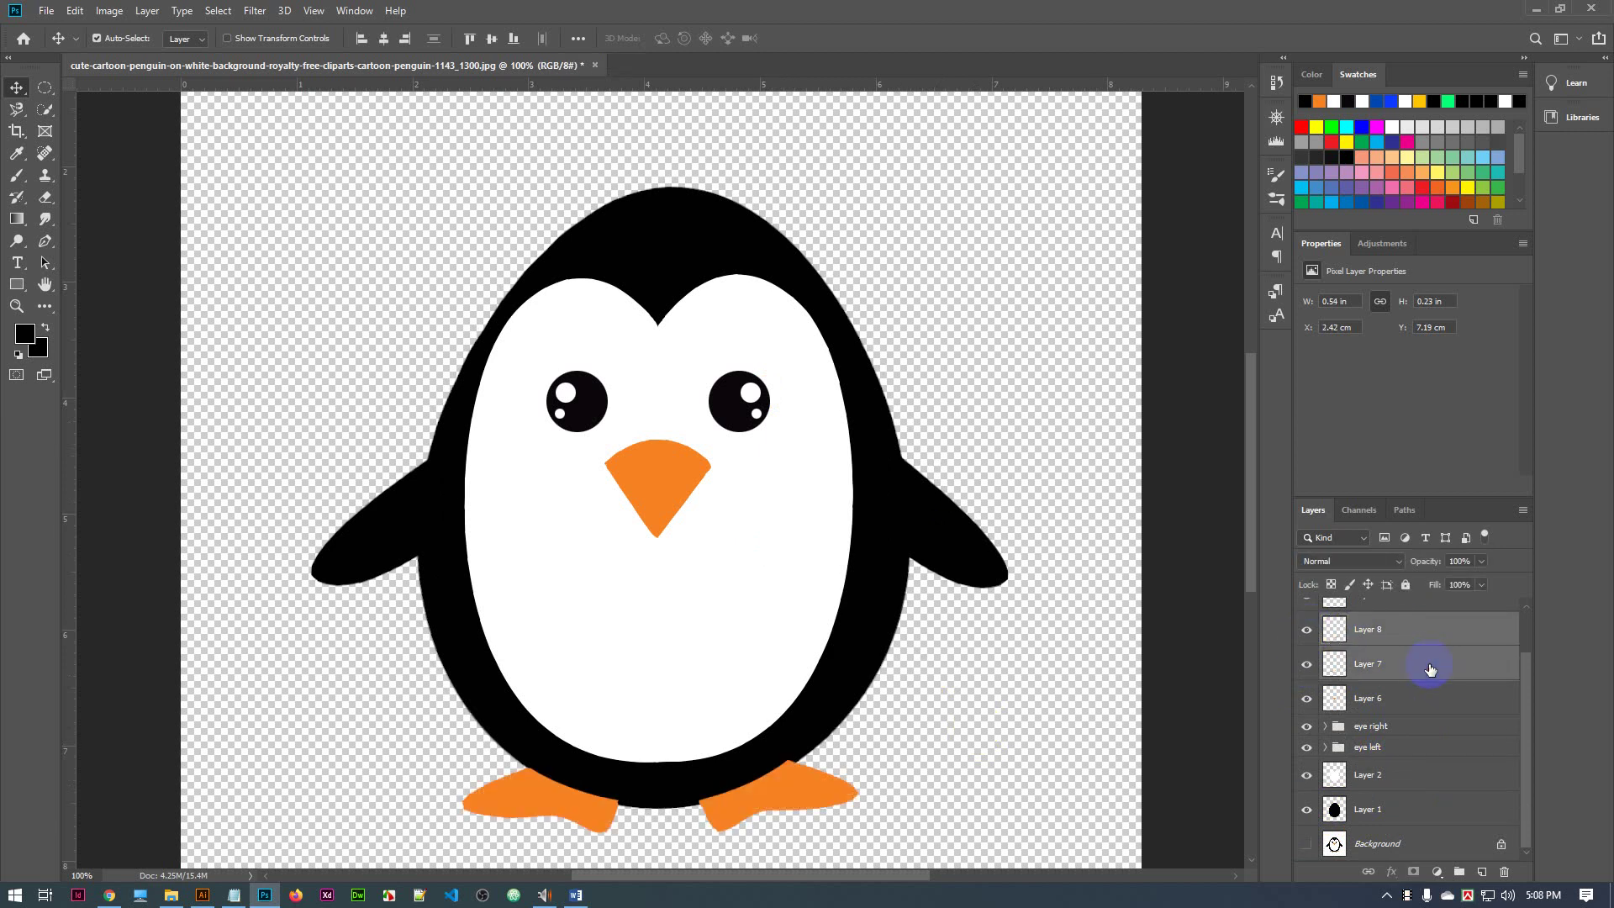
key(ctrl+g)
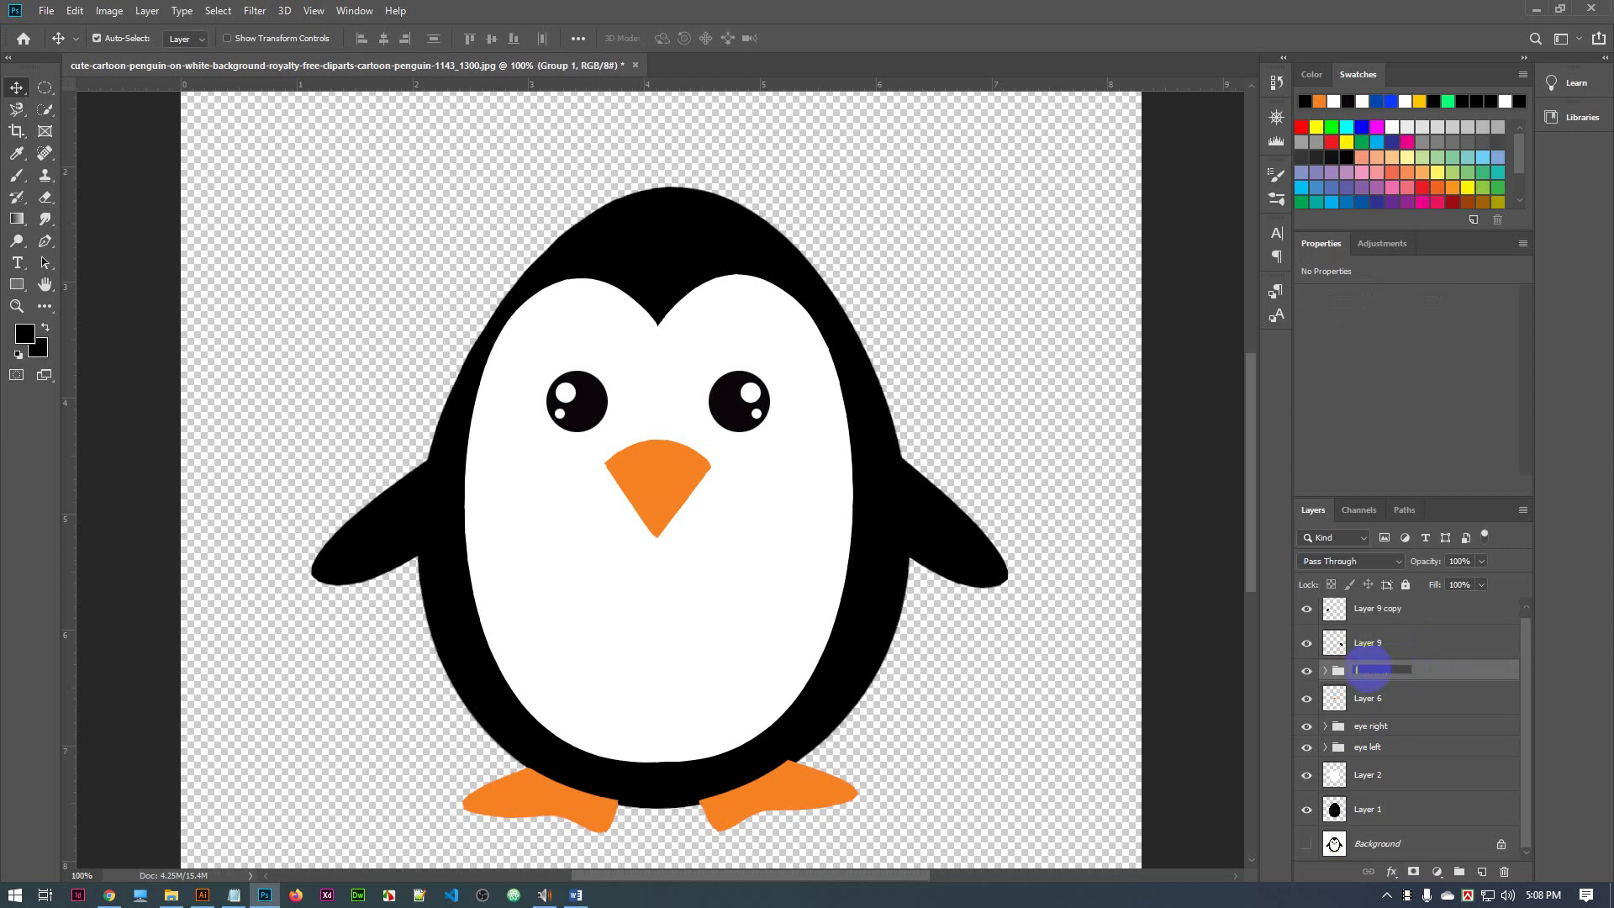
click(1211, 692)
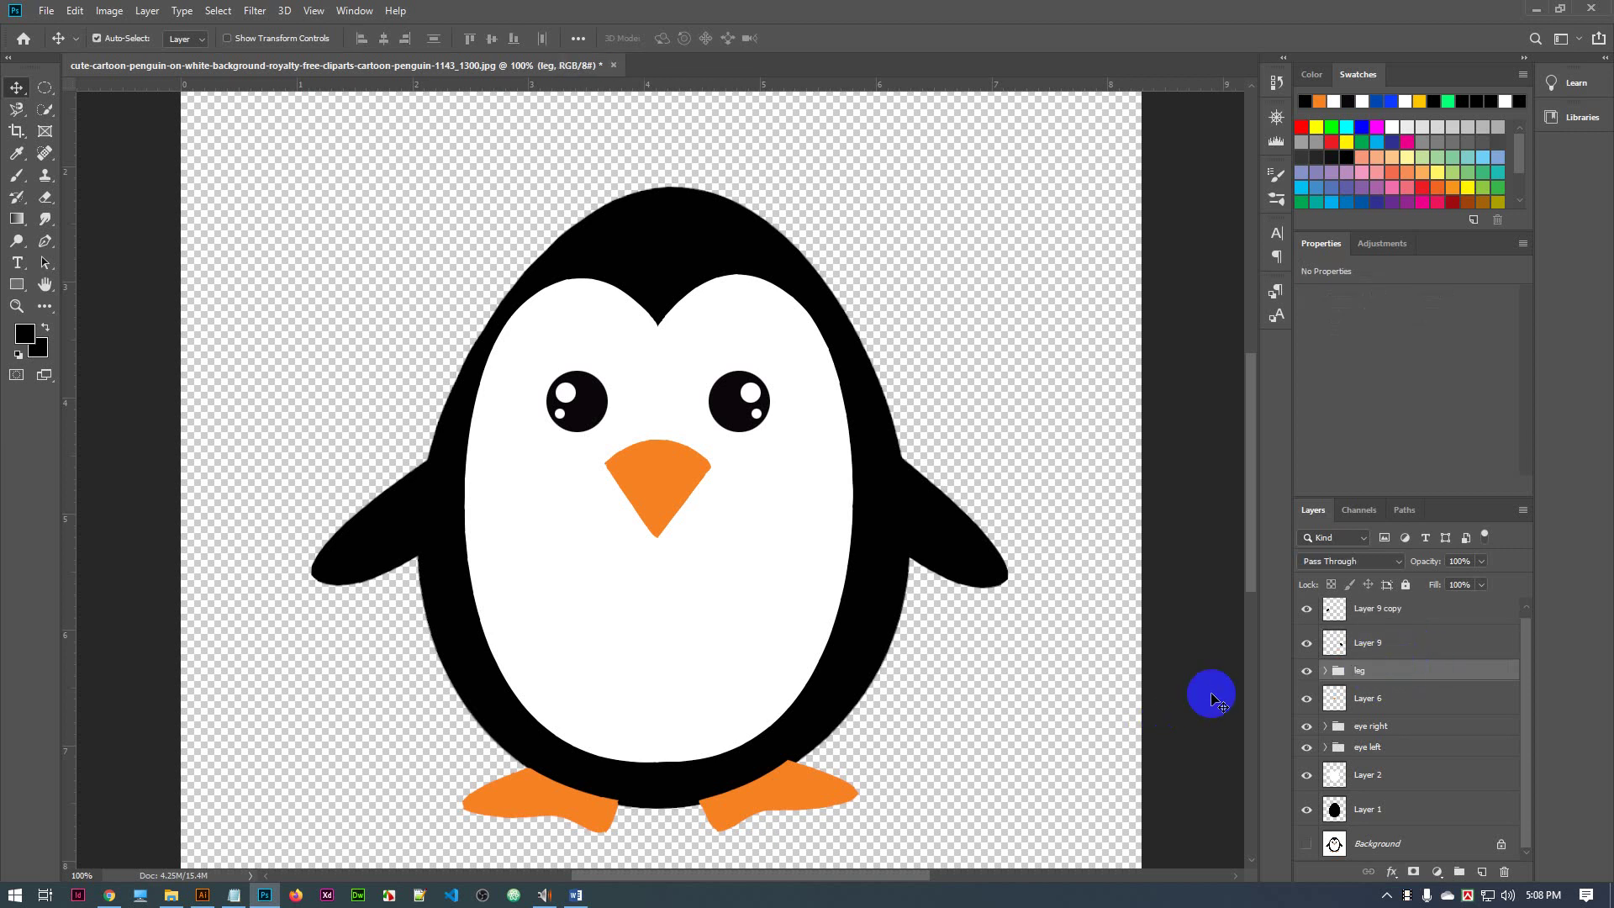
Move the leg group below Layer 1 in the layer order so the feet sit behind the body
drag(1464, 673, 1475, 818)
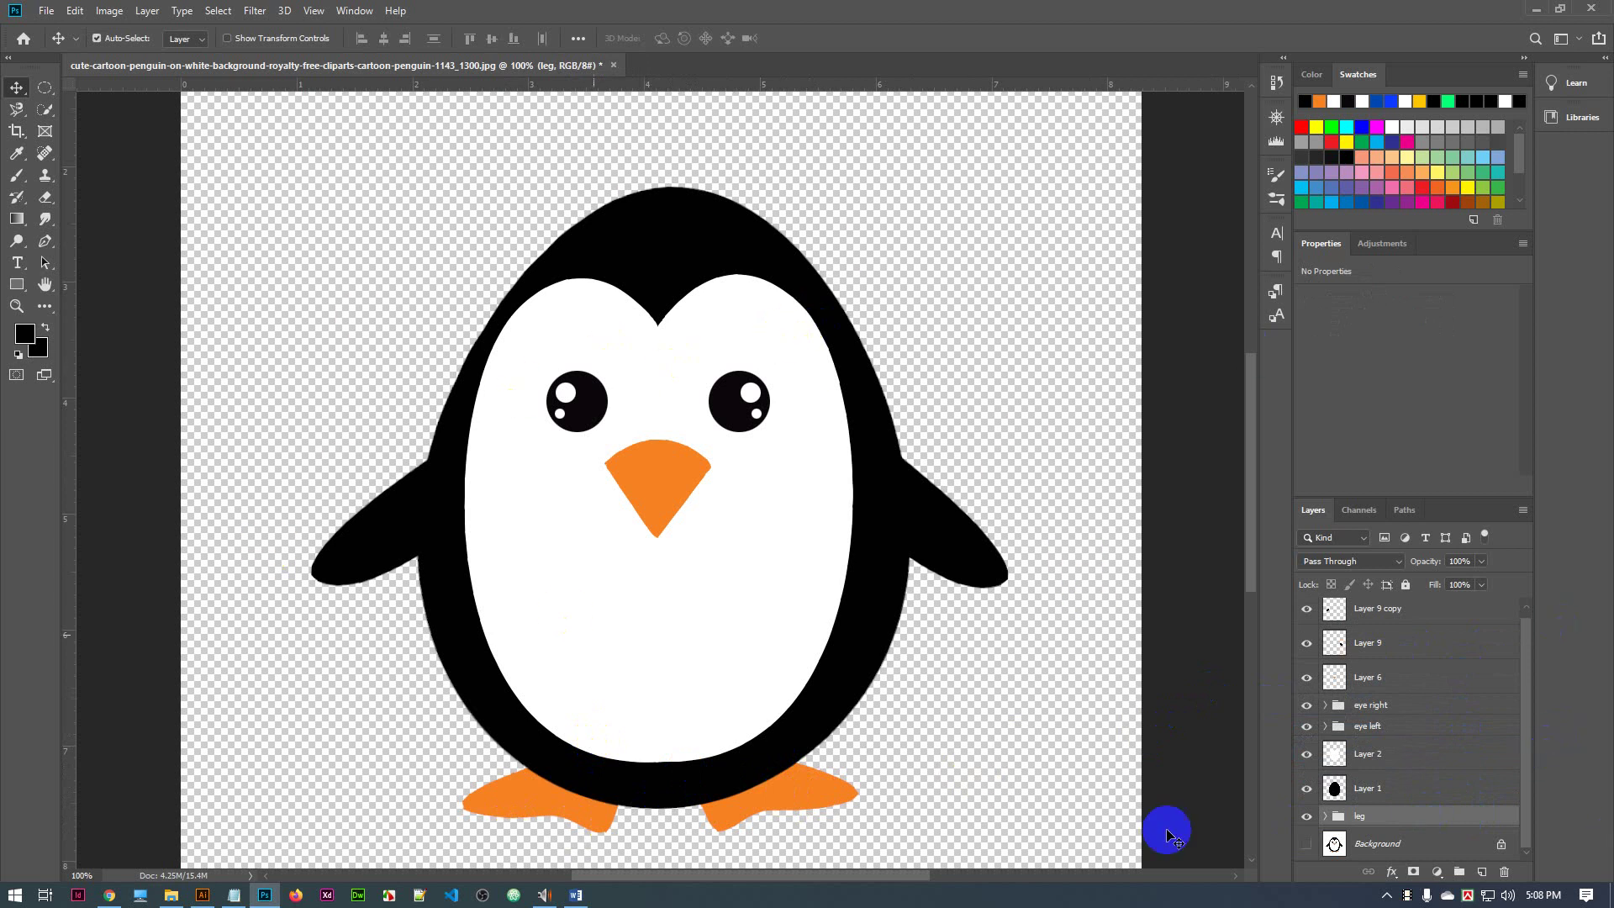
scroll(1386, 664, up, 1)
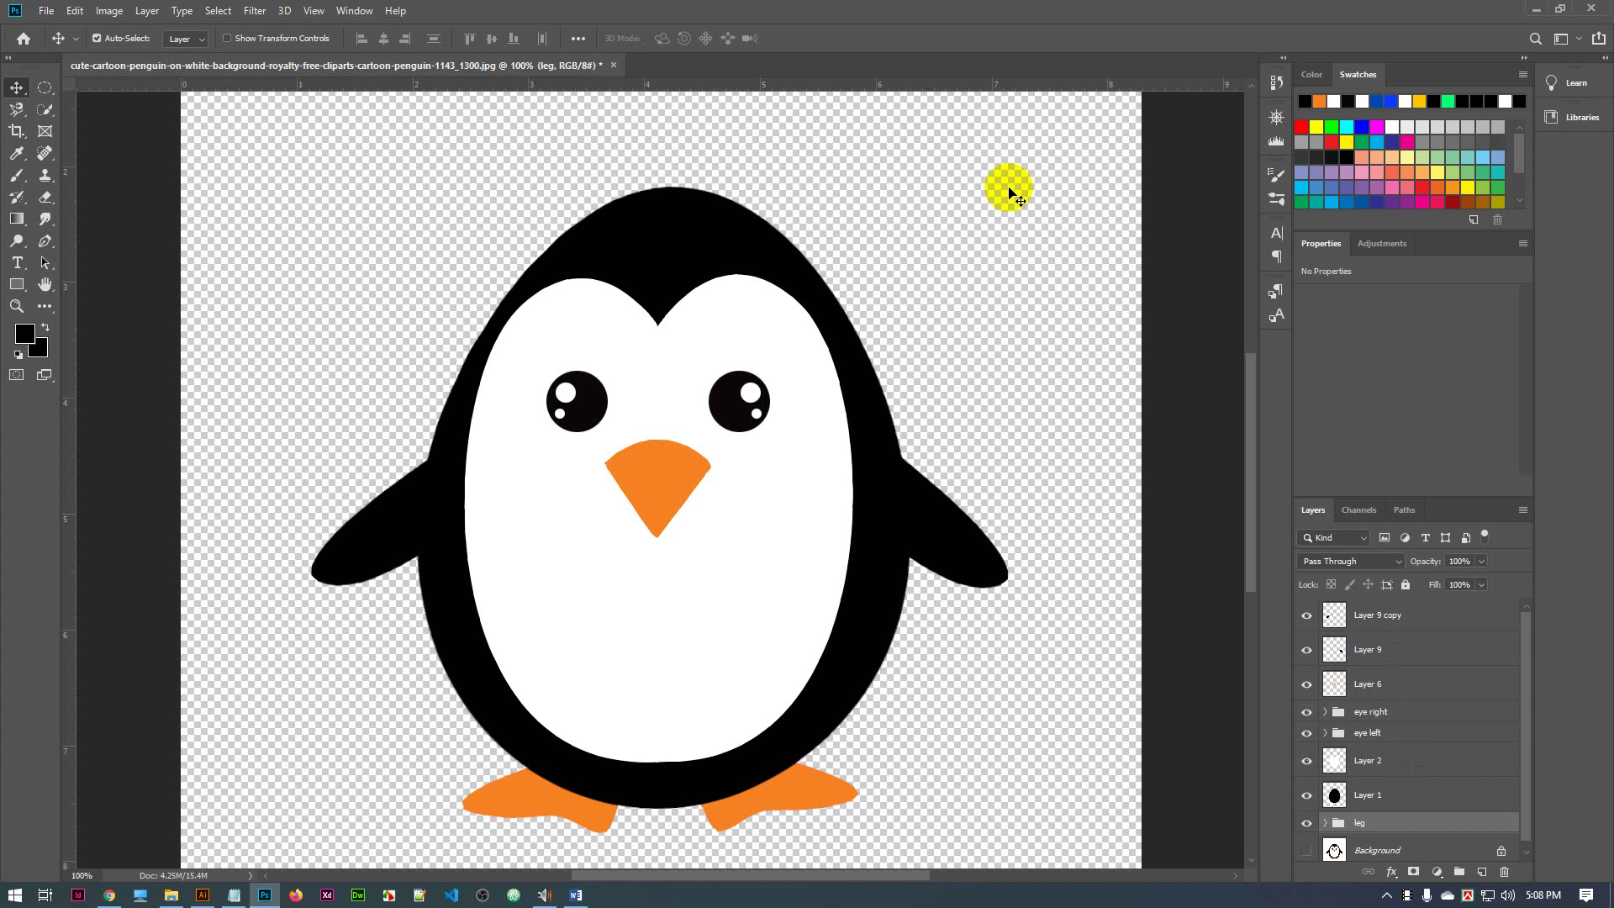
scroll(1400, 653, down, 1)
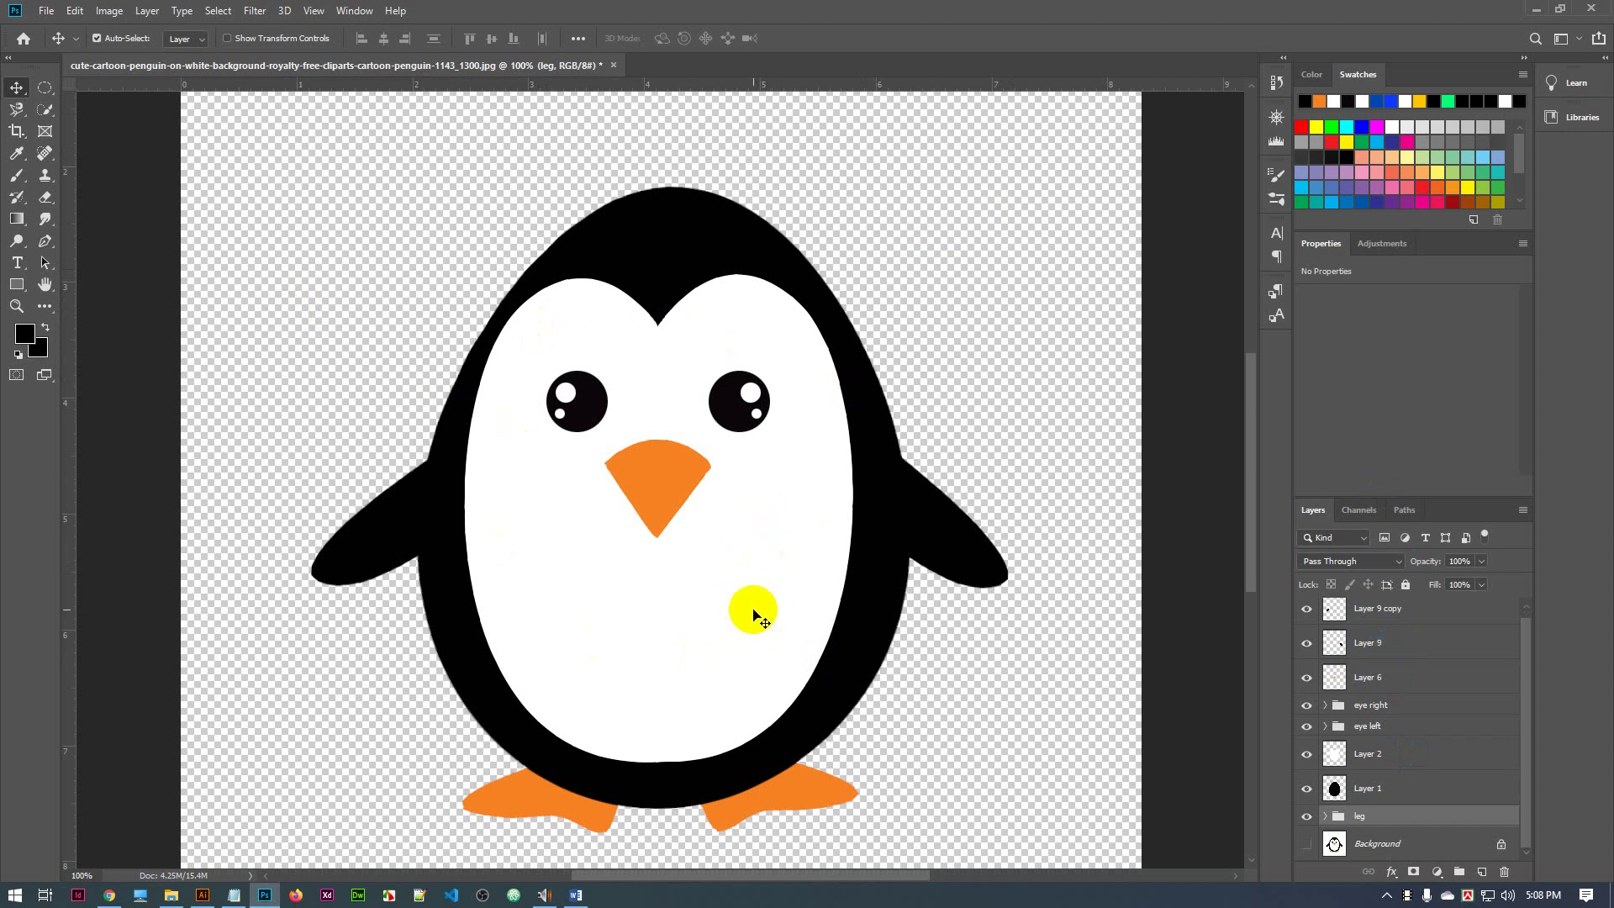
Nudge the white face and belly shape, Layer 2, horizontally to the right to X 2.54 cm within the black body
drag(831, 541, 992, 552)
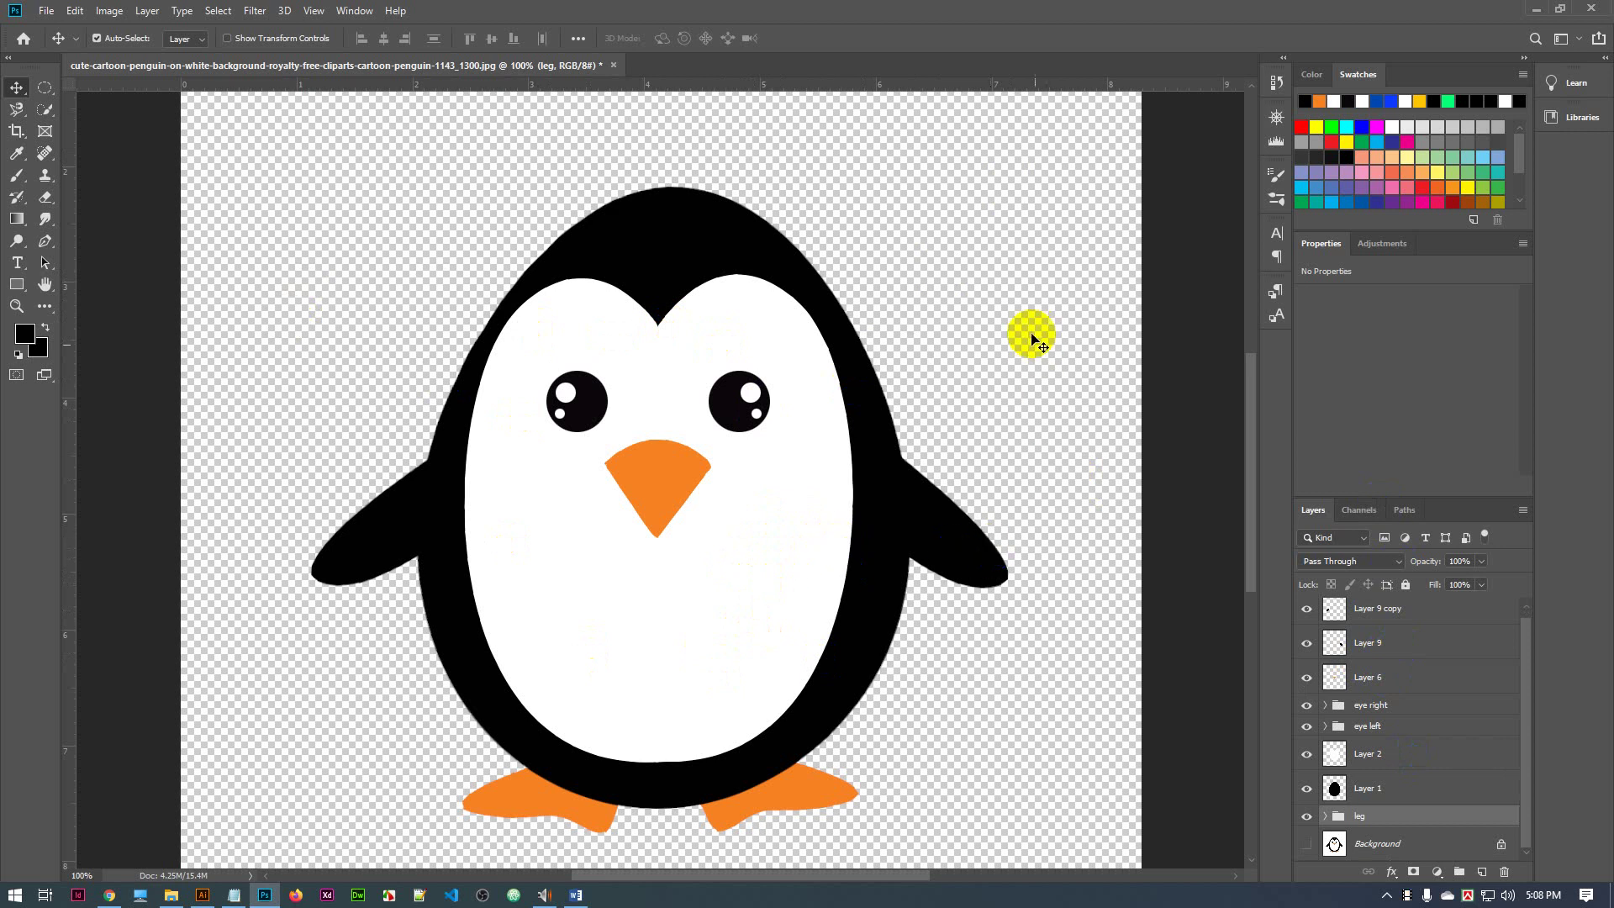
click(687, 610)
click(1405, 765)
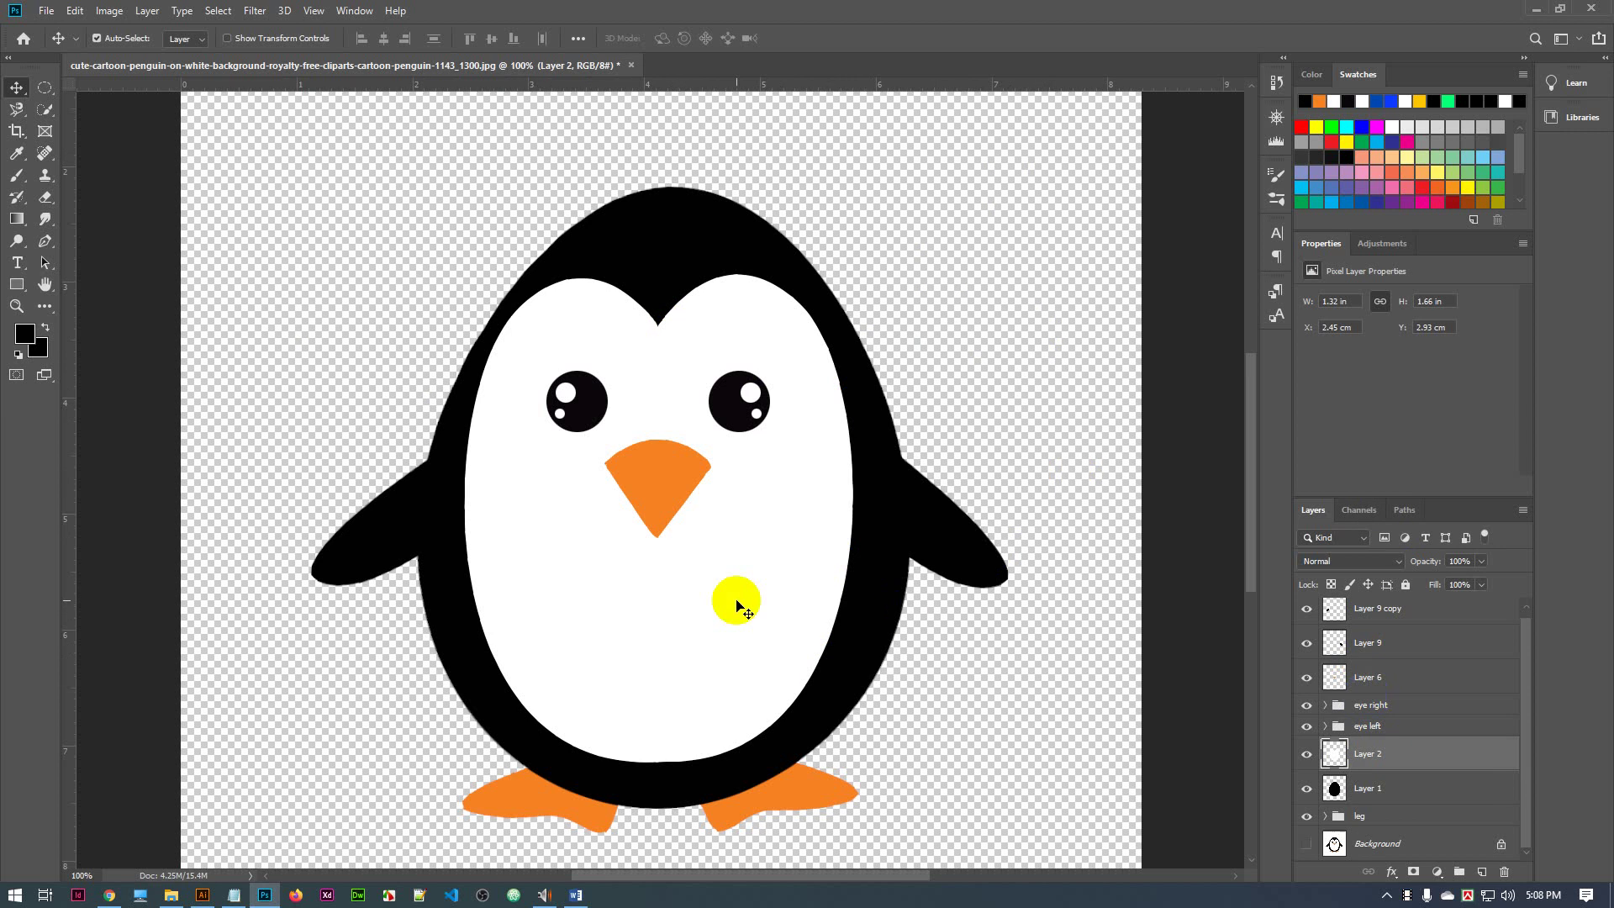
key(Right)
key(Right)
key(Right)
key(Right)
key(Right)
key(Right)
key(Right)
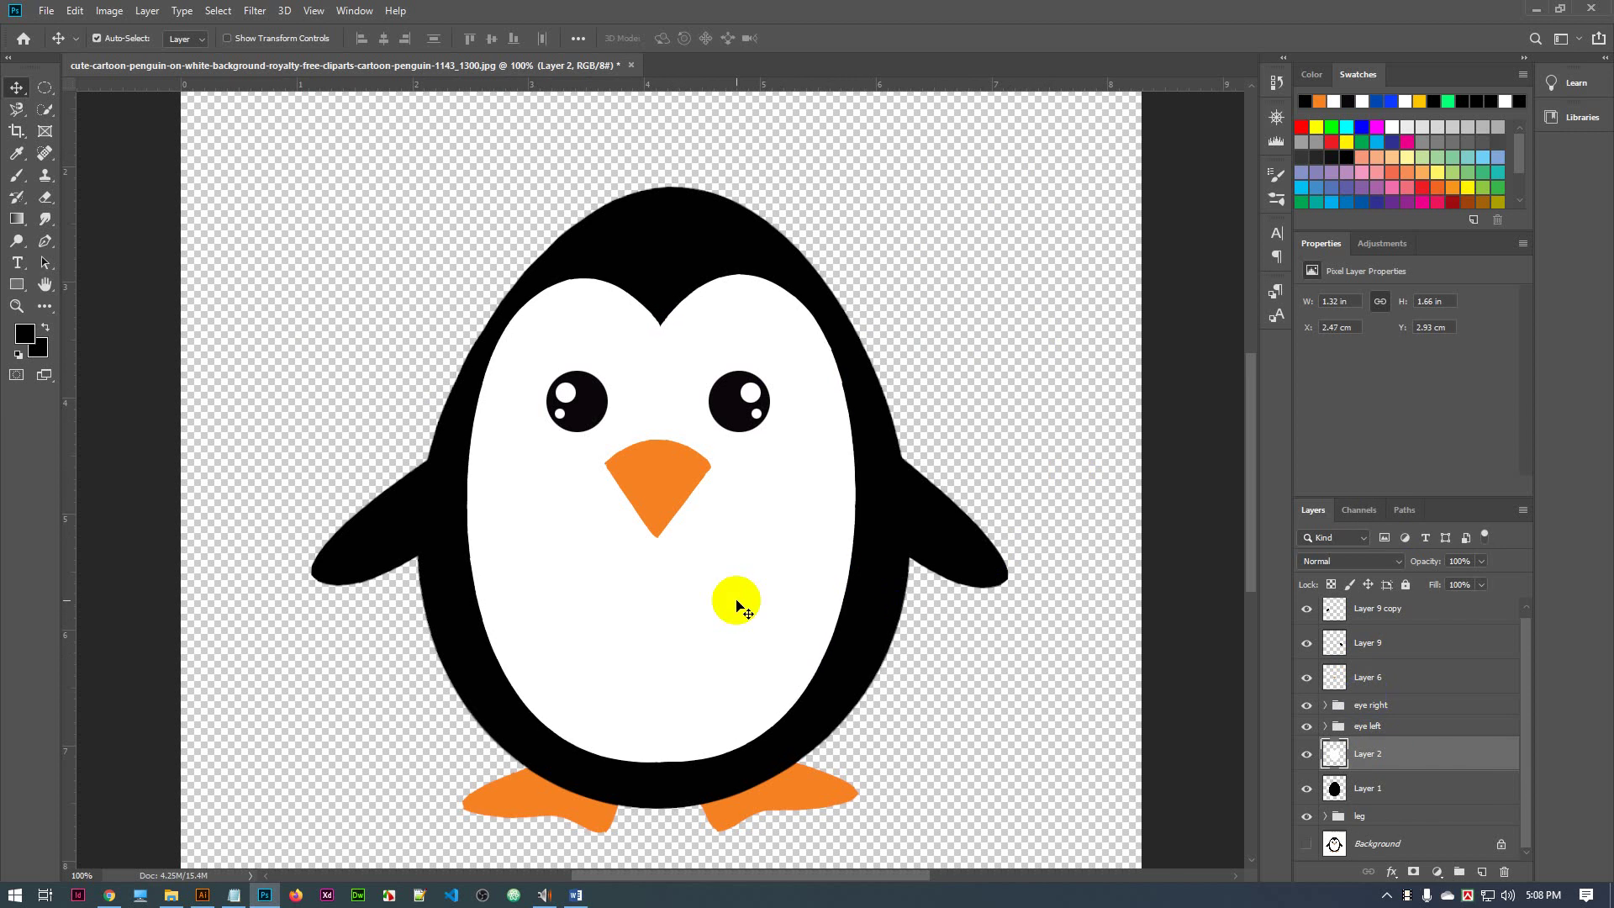
key(Right)
key(Right)
key(Right)
key(Right)
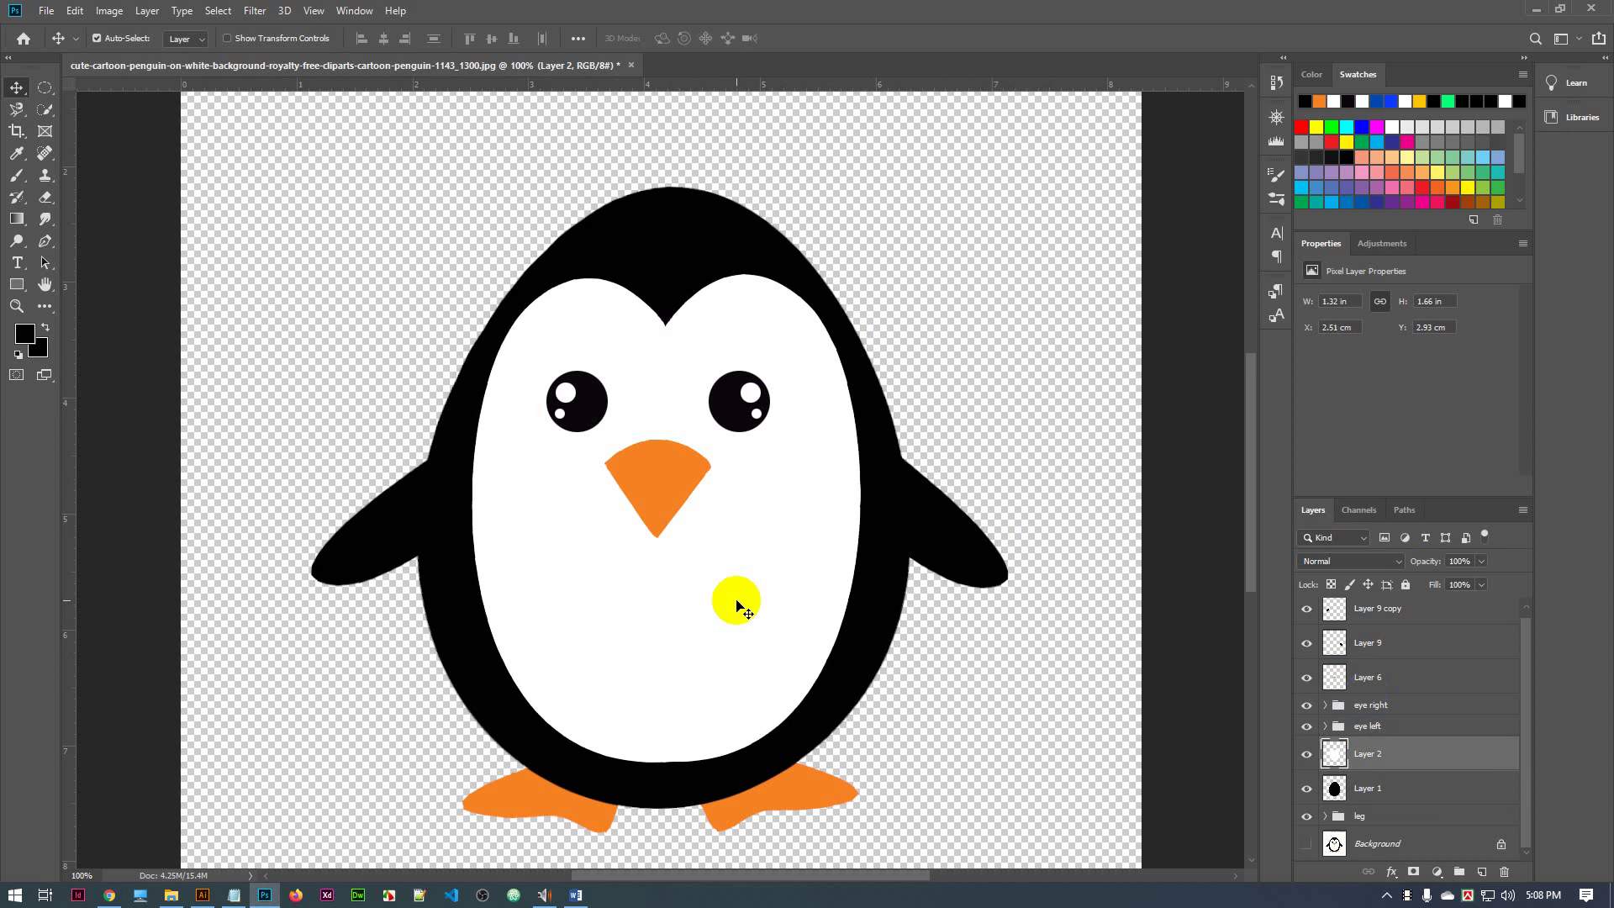
key(Left)
key(Left)
key(Left)
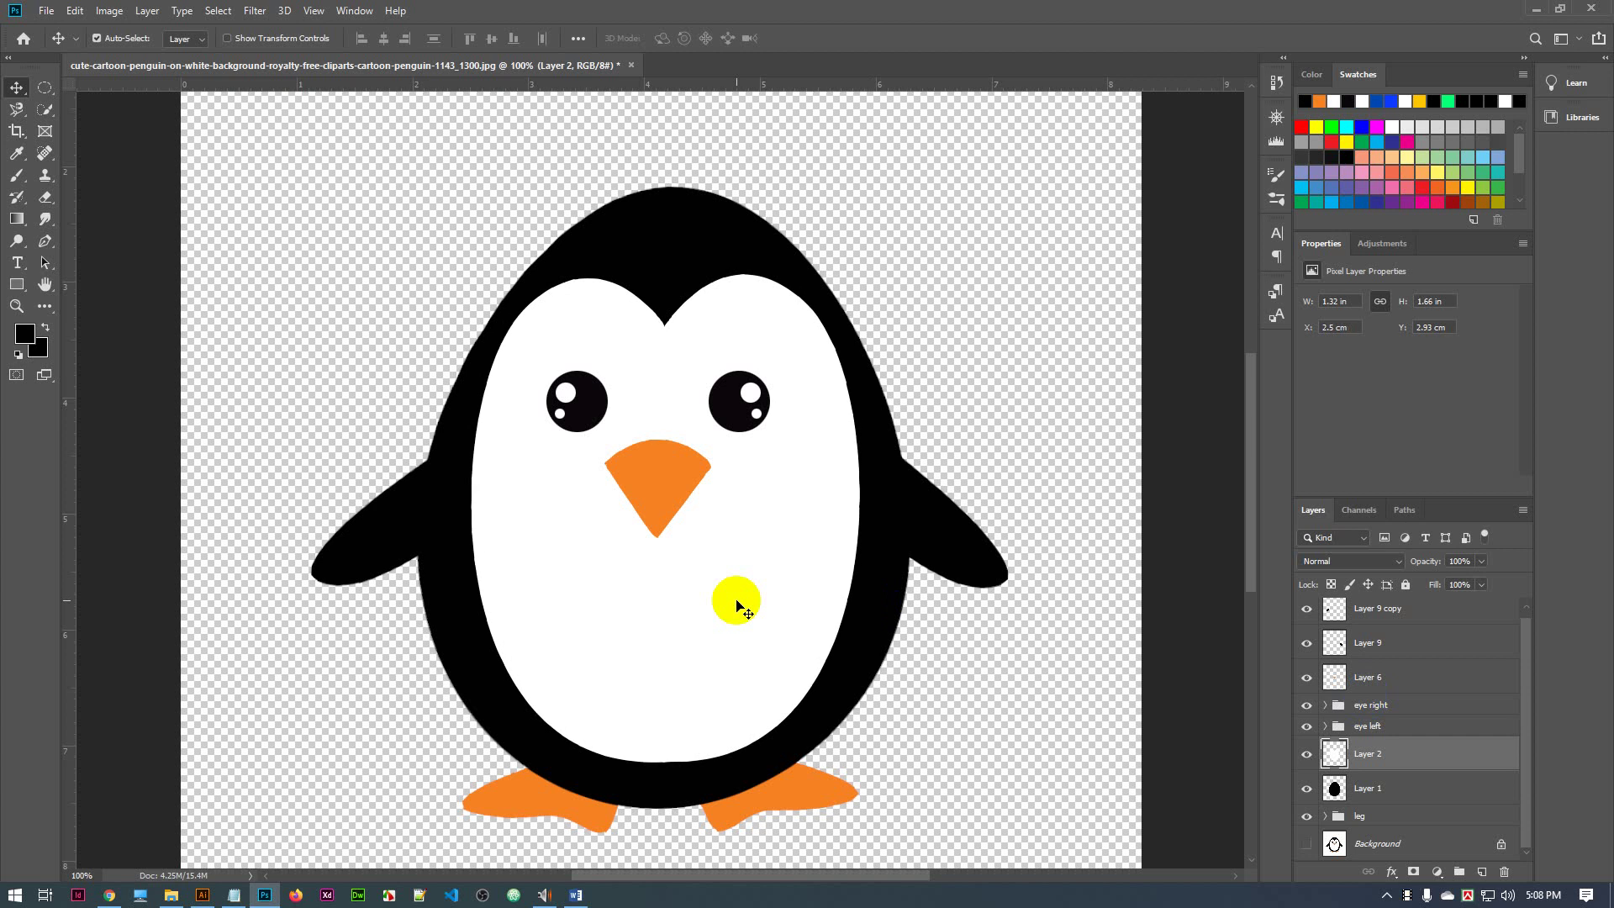
key(Right)
key(Right)
key(Right)
key(Right)
key(Right)
key(Right)
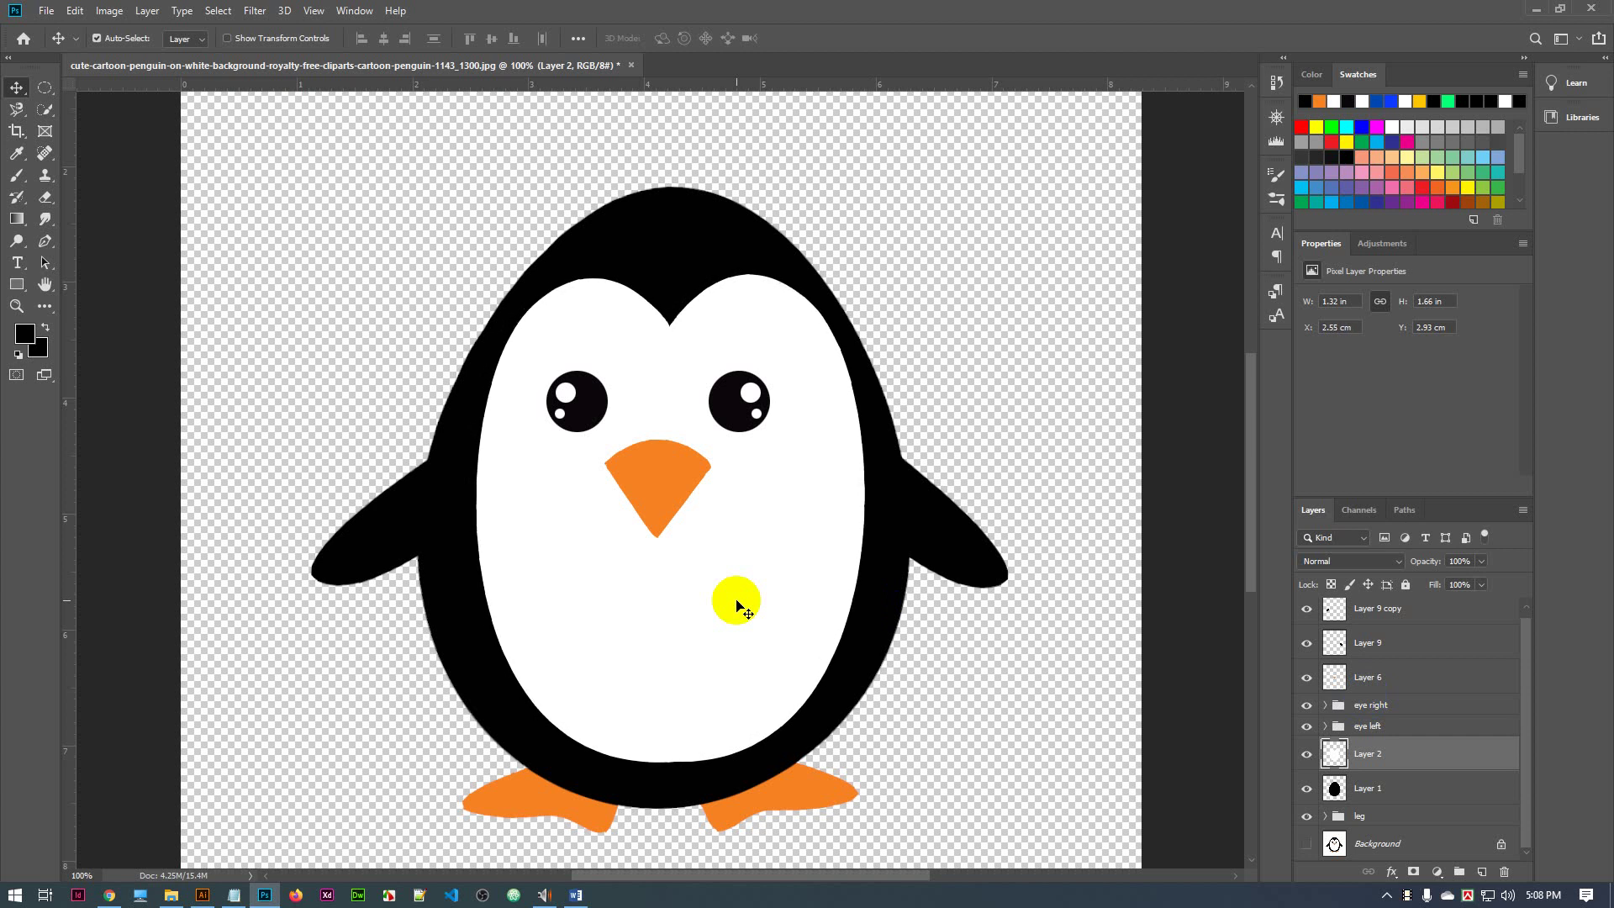
key(Left)
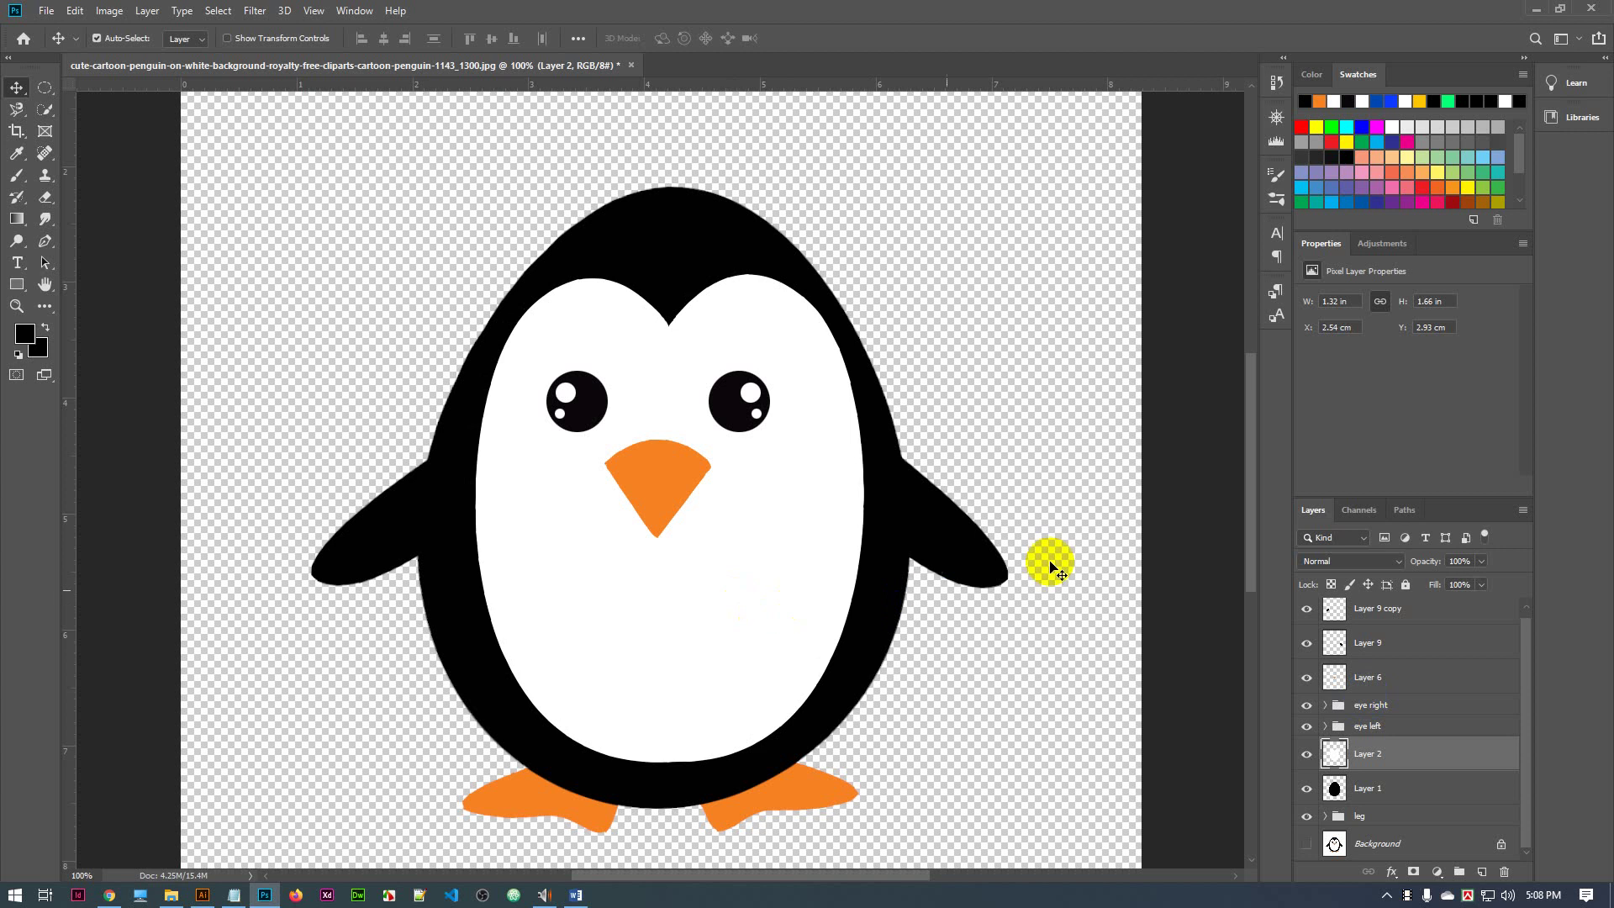
click(1194, 548)
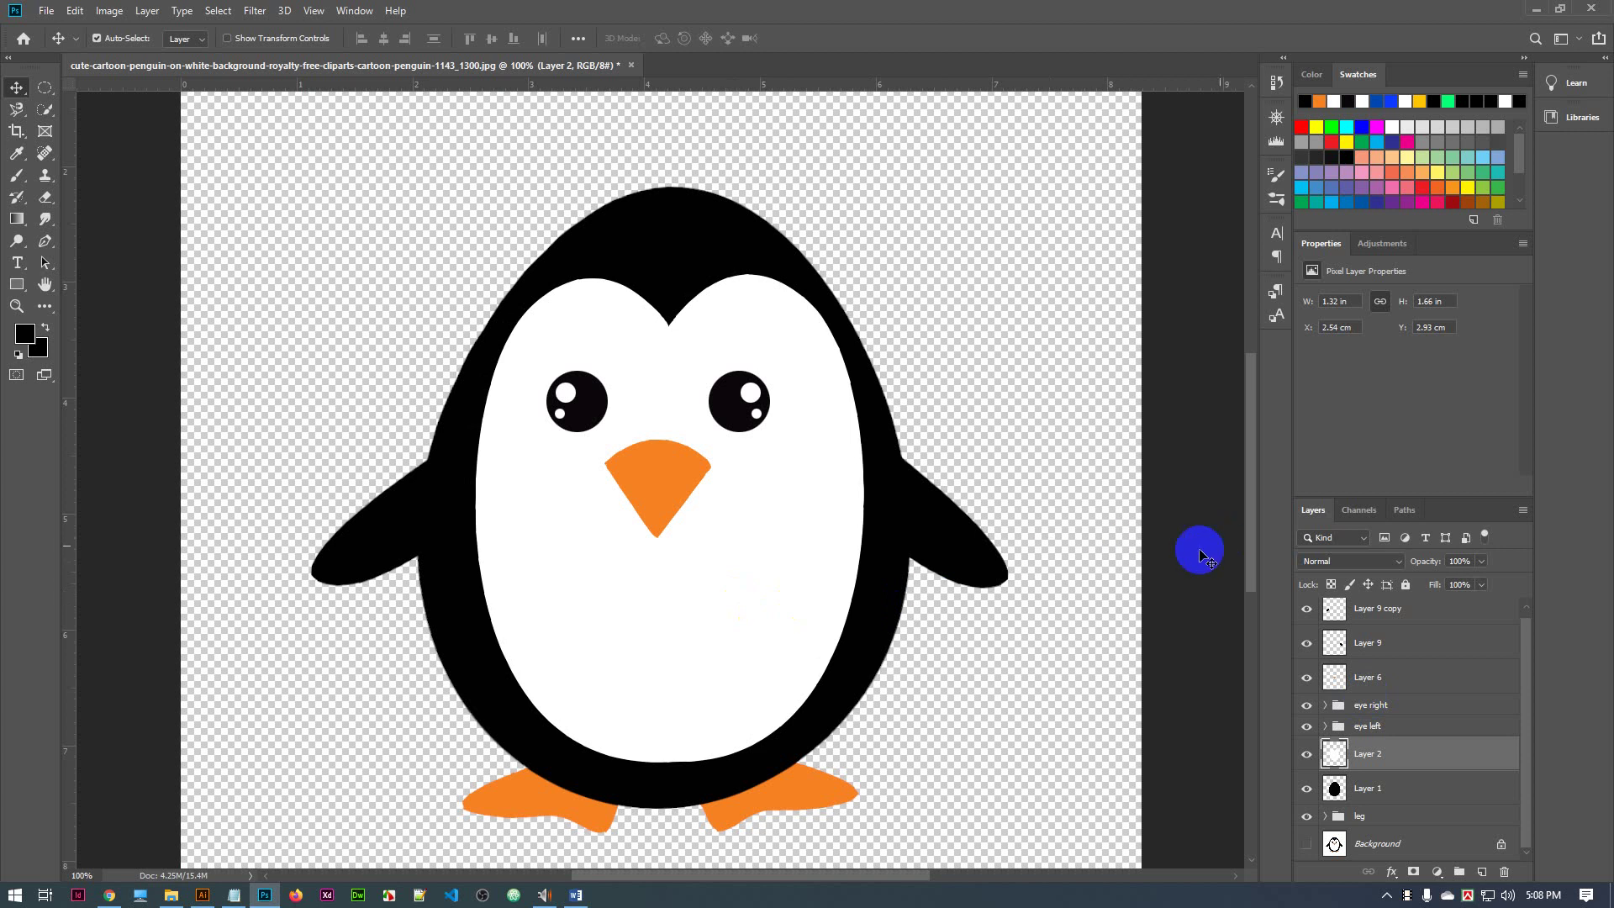
click(737, 400)
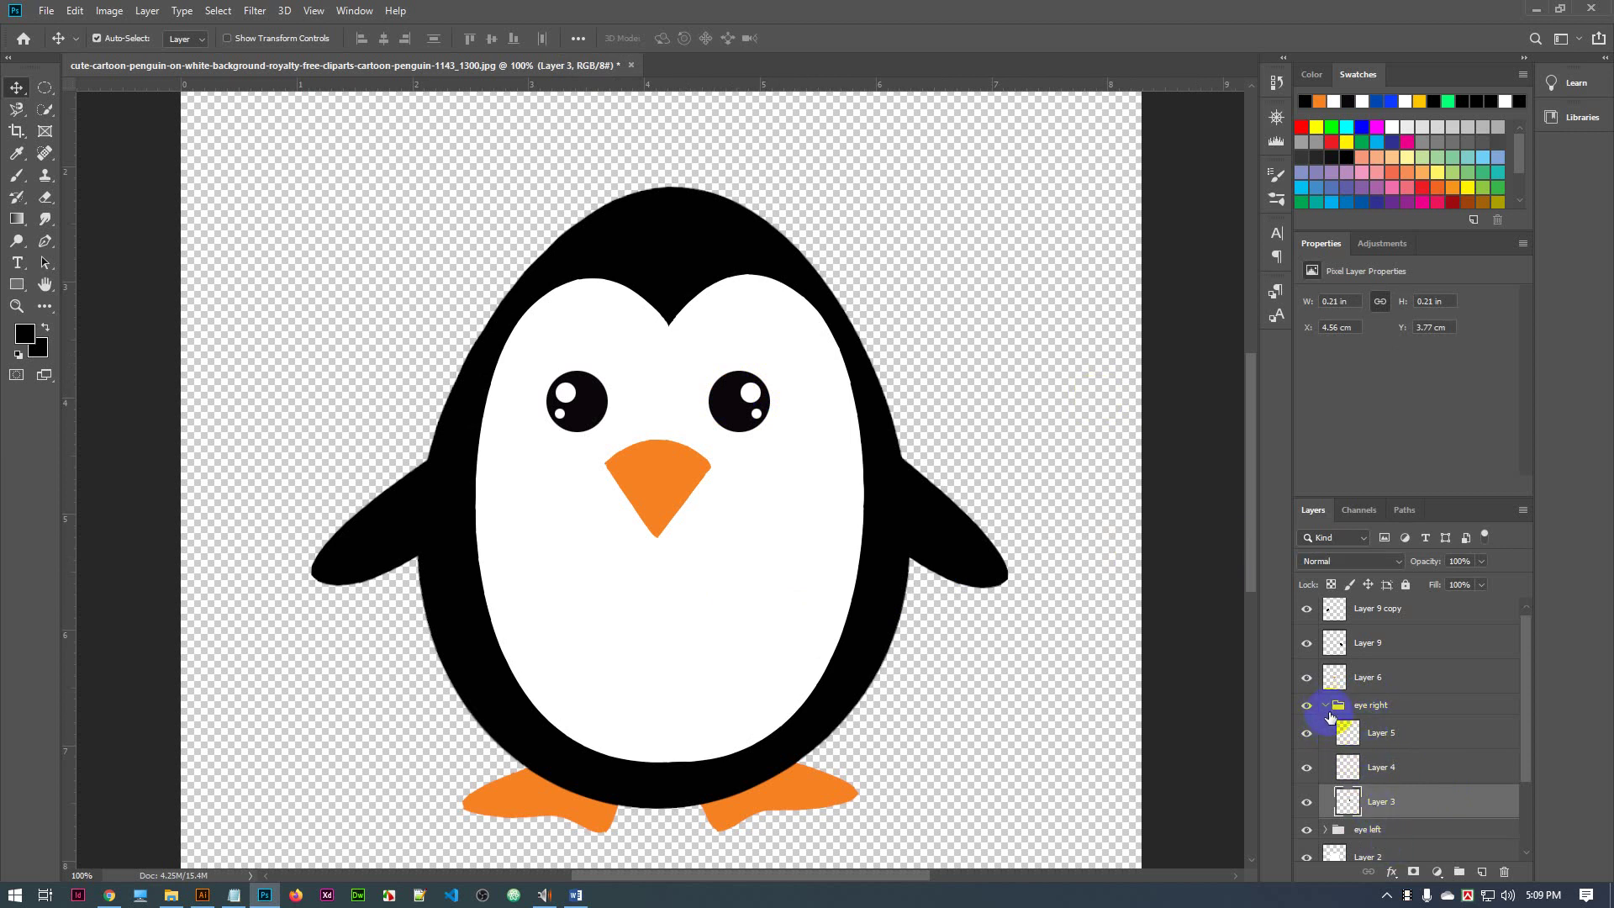
click(1326, 711)
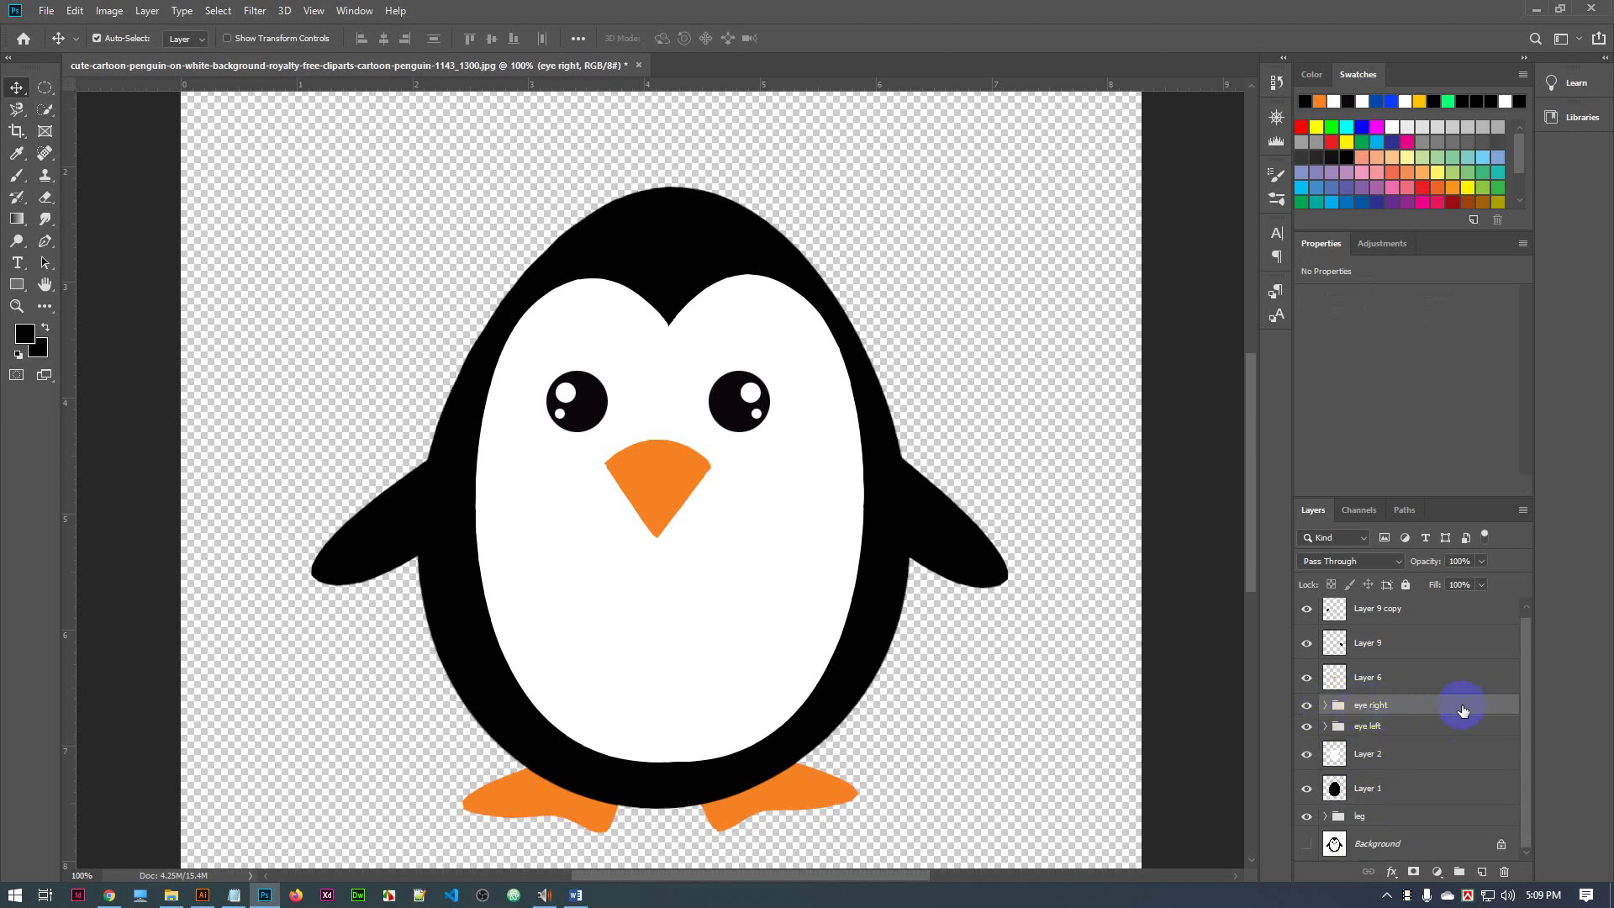
key(ctrl+t)
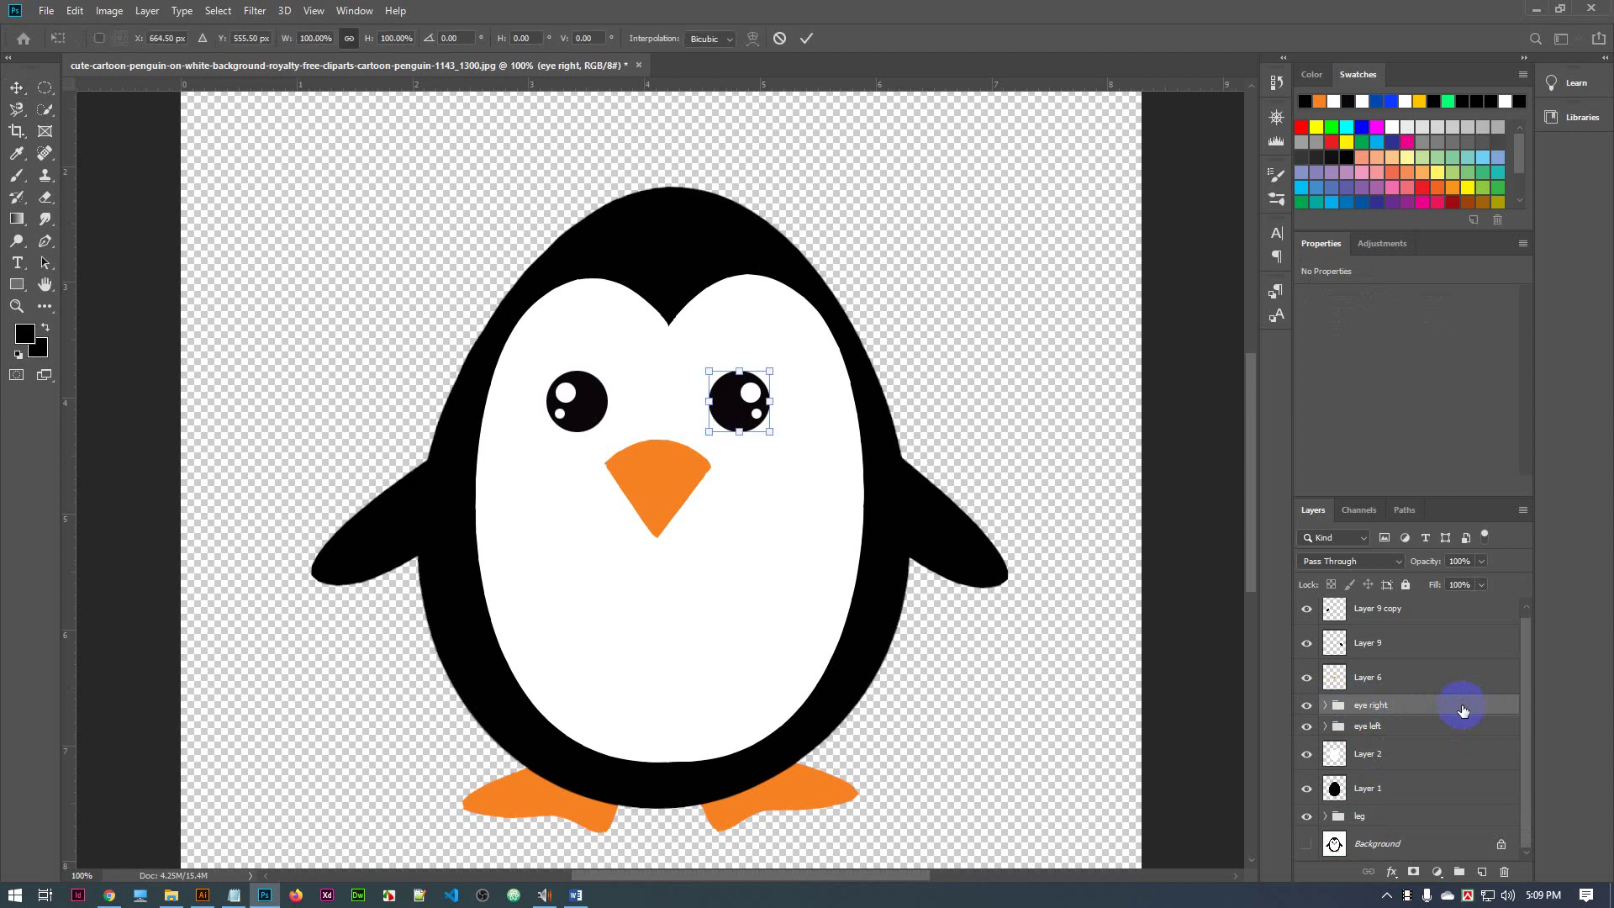
click(807, 41)
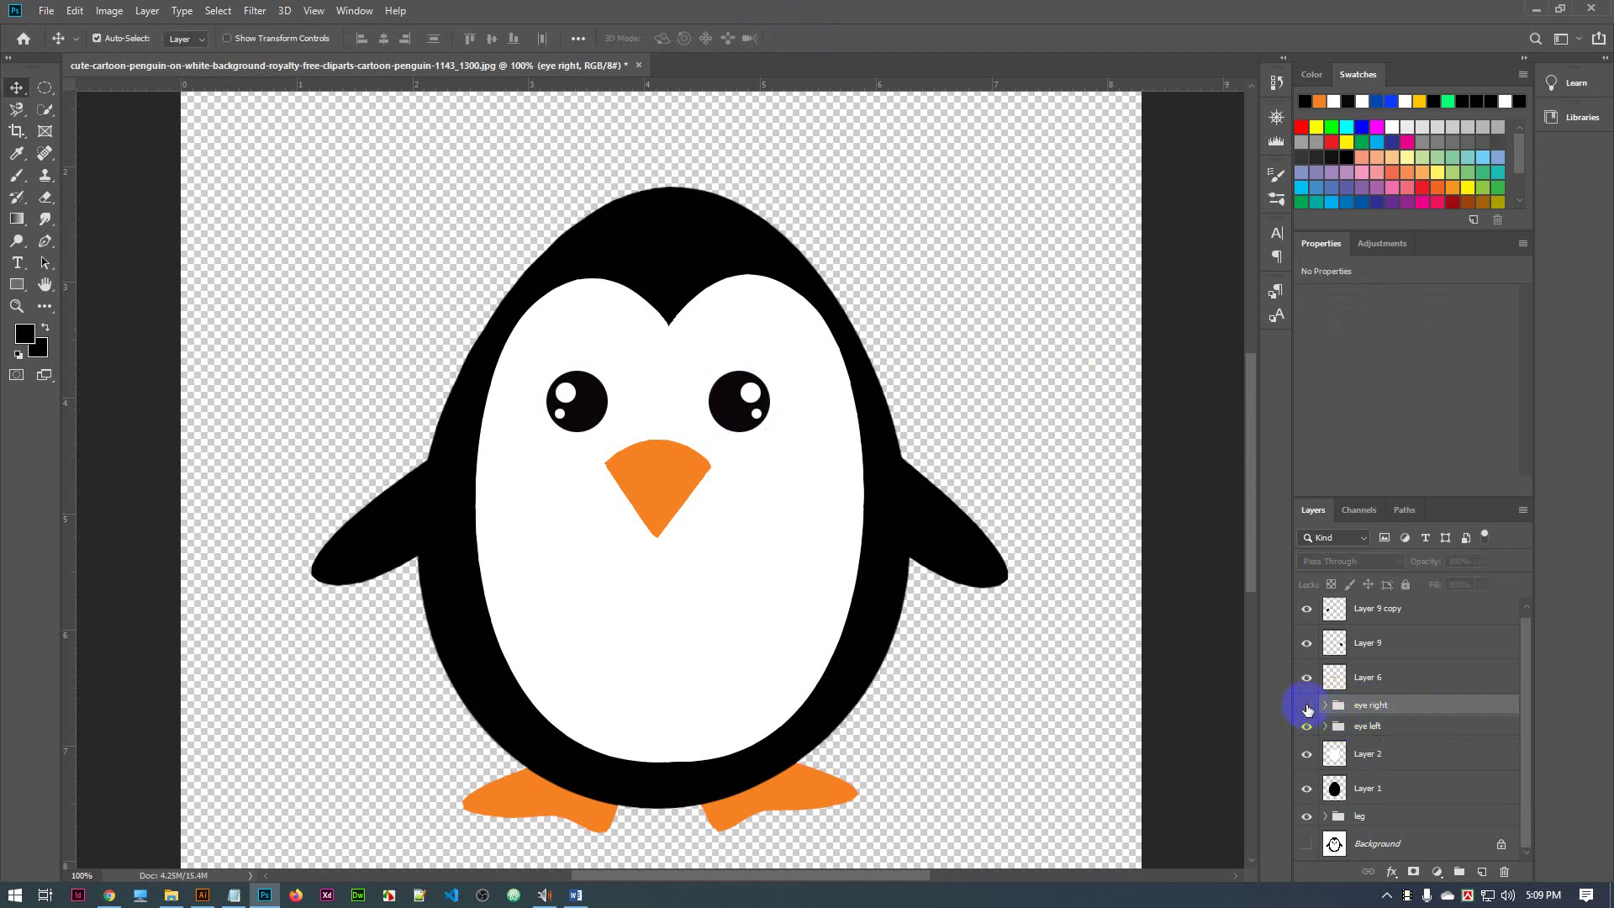
Toggle the visibility of the "eye right" and "eye left" groups to identify each eye
click(1307, 706)
click(1308, 706)
click(1308, 728)
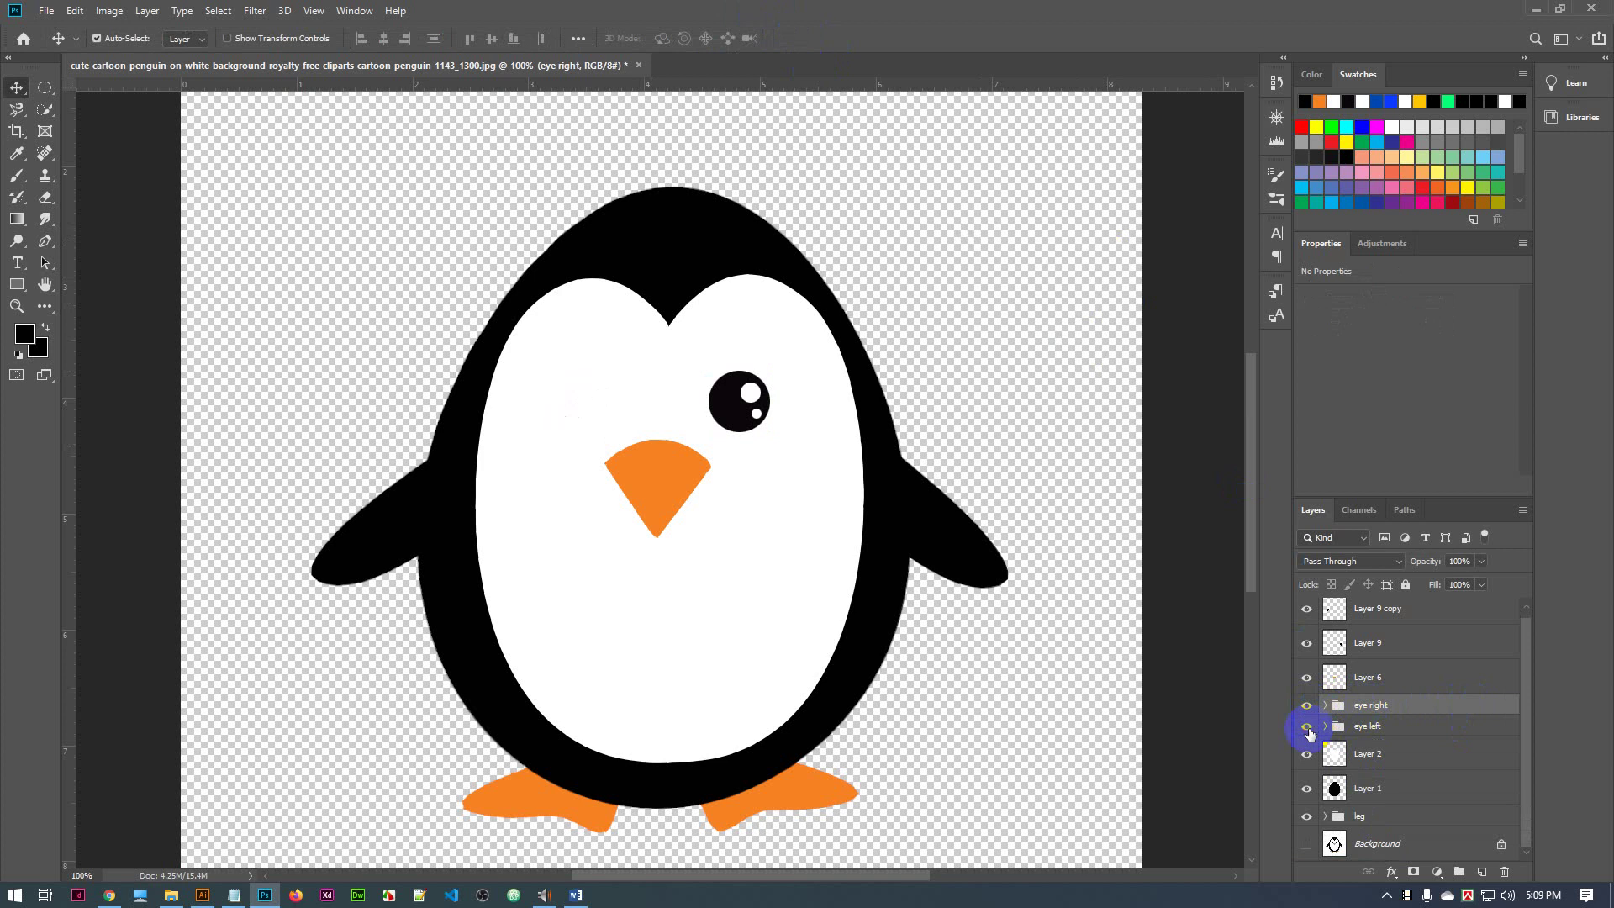
click(1309, 727)
click(1308, 706)
click(1308, 727)
click(1307, 707)
click(1306, 728)
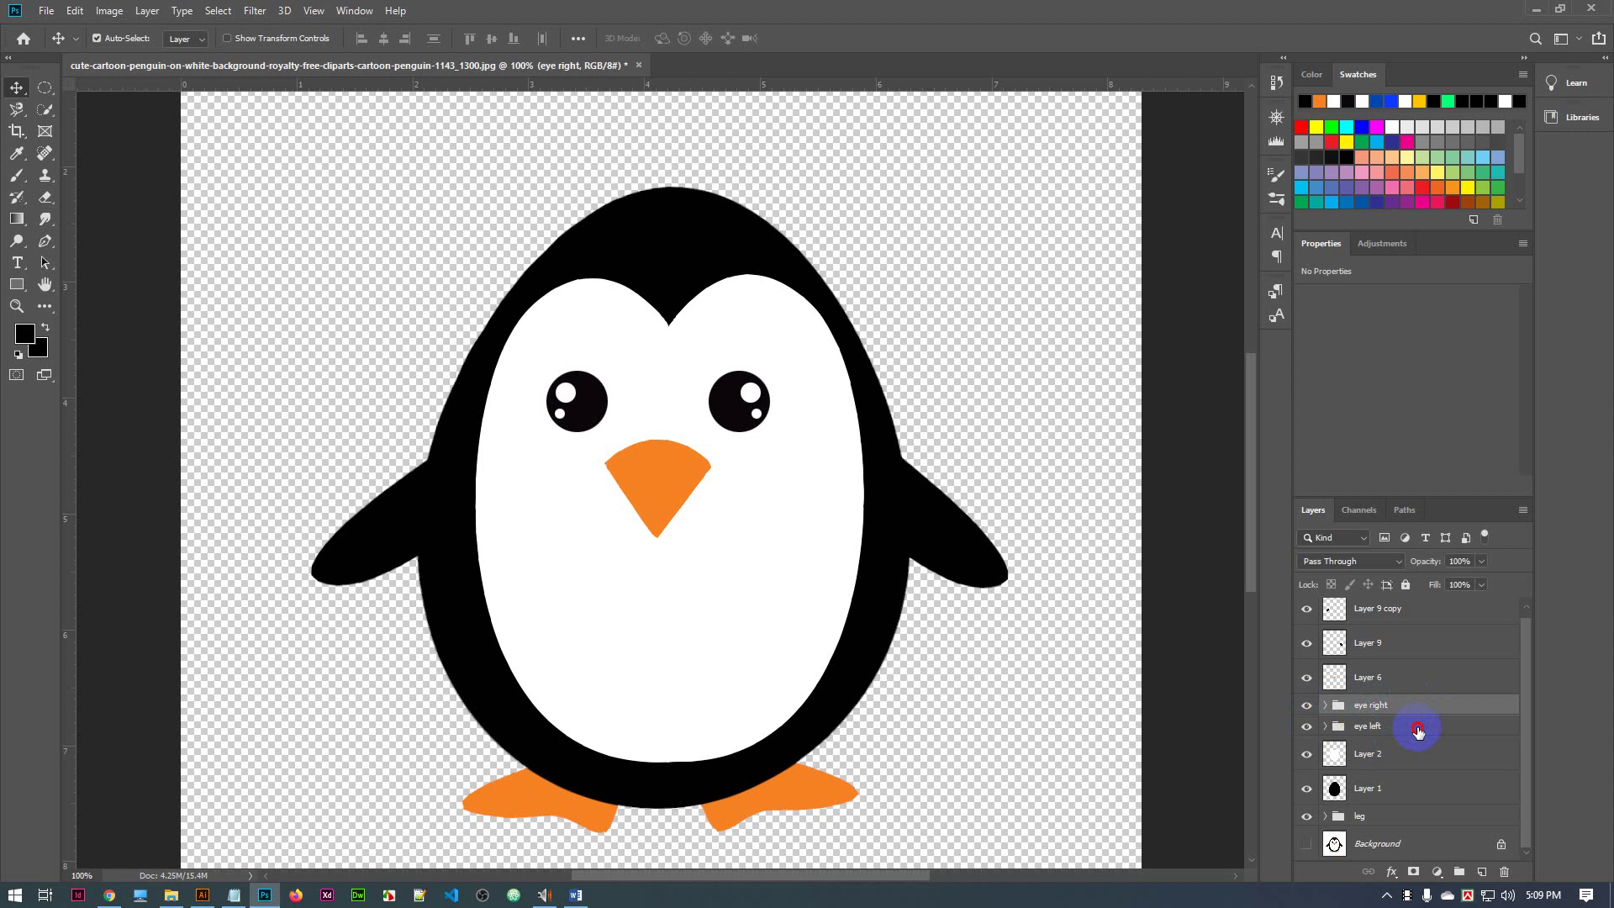
Group the "eye right" and "eye left" groups together, name the new group "eye" and check it by toggling its visibility
click(1419, 730)
click(1424, 710)
ctrl+click(1406, 730)
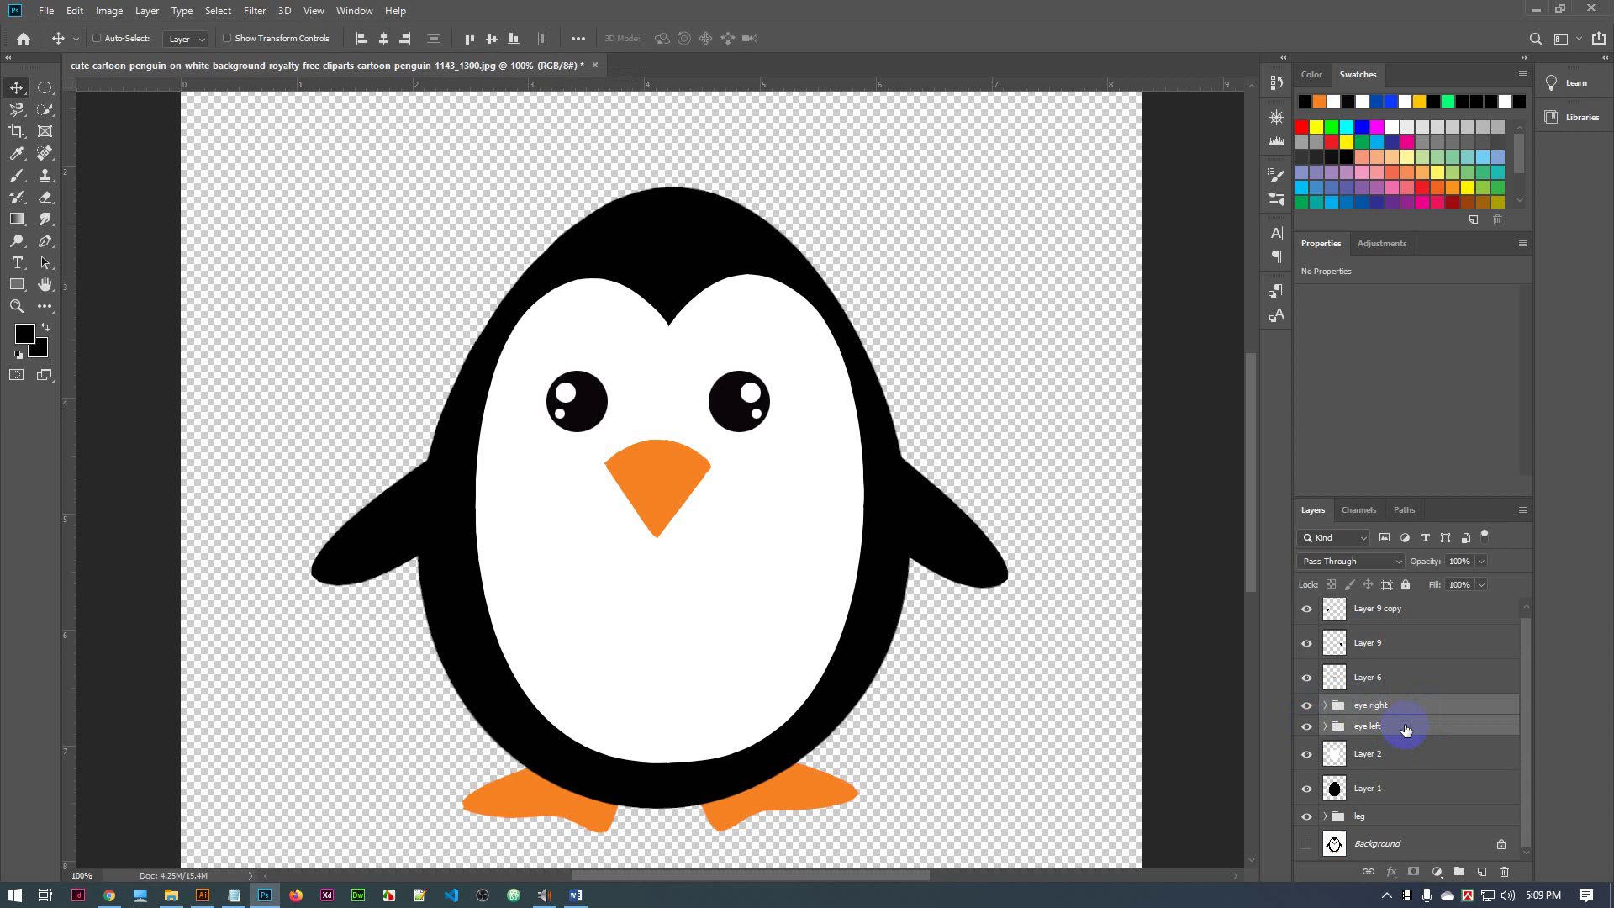
key(ctrl+g)
double_click(1366, 711)
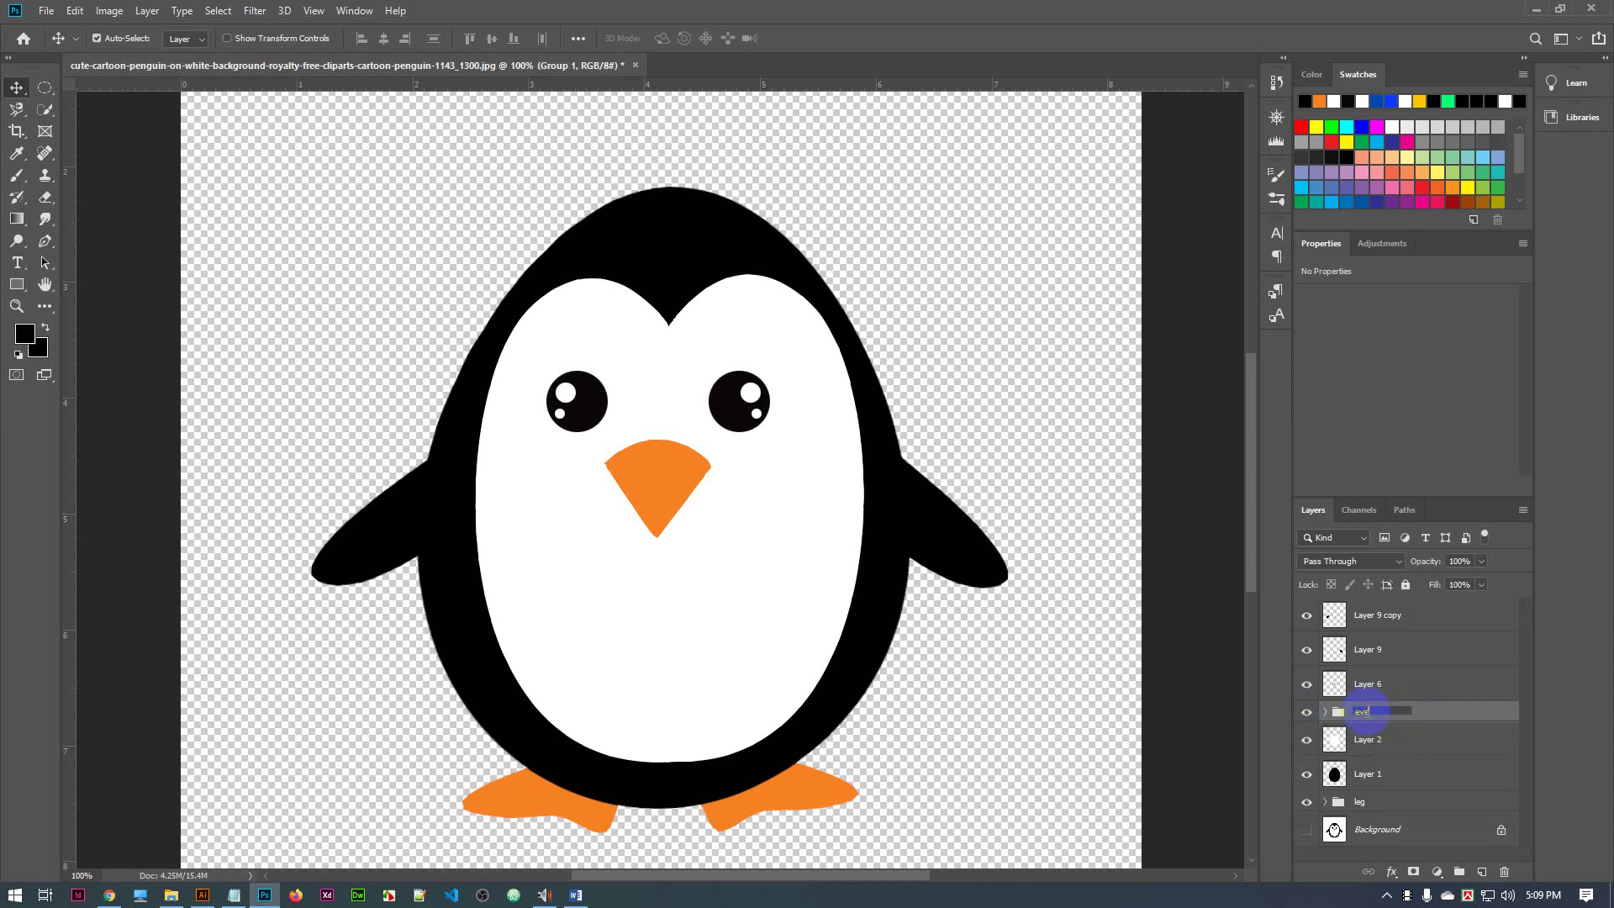
click(1182, 740)
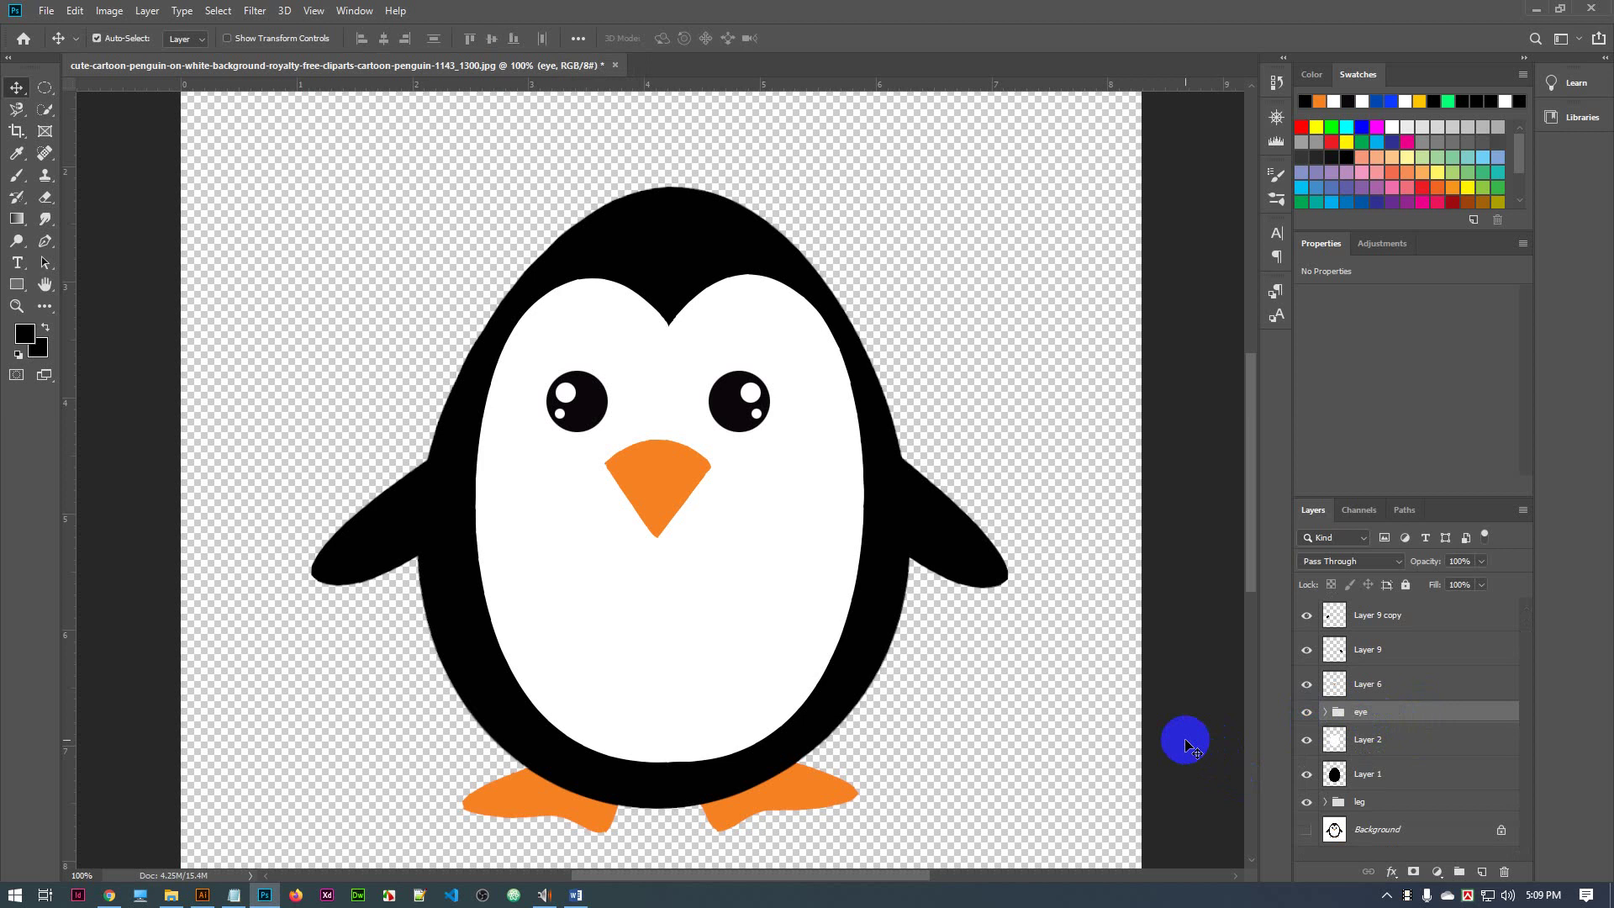
click(1306, 714)
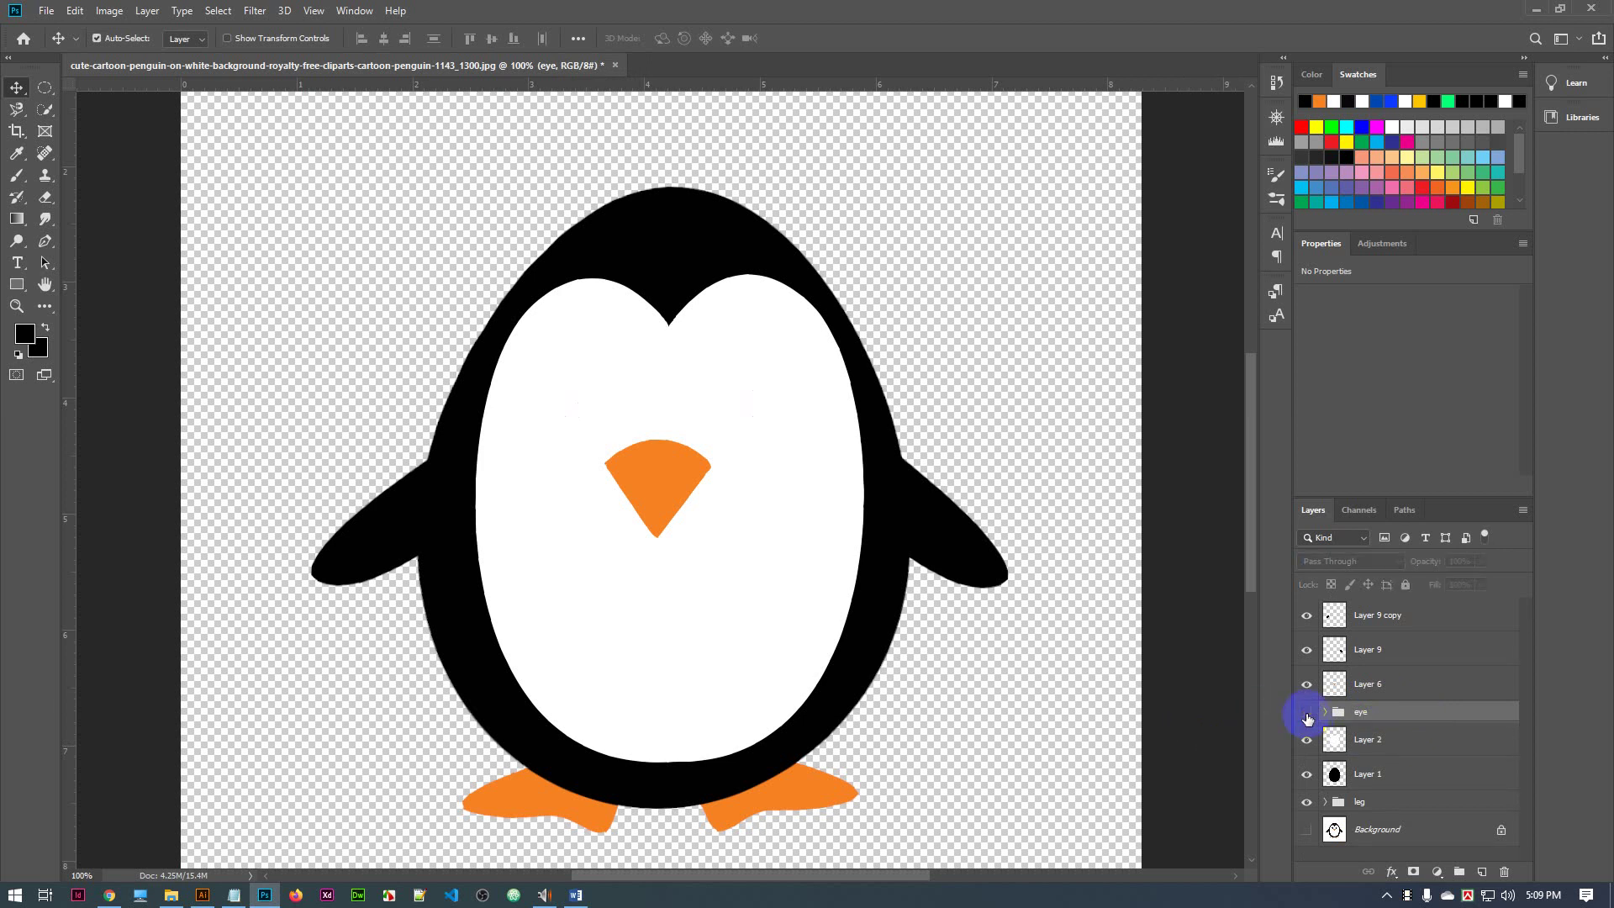
click(1307, 714)
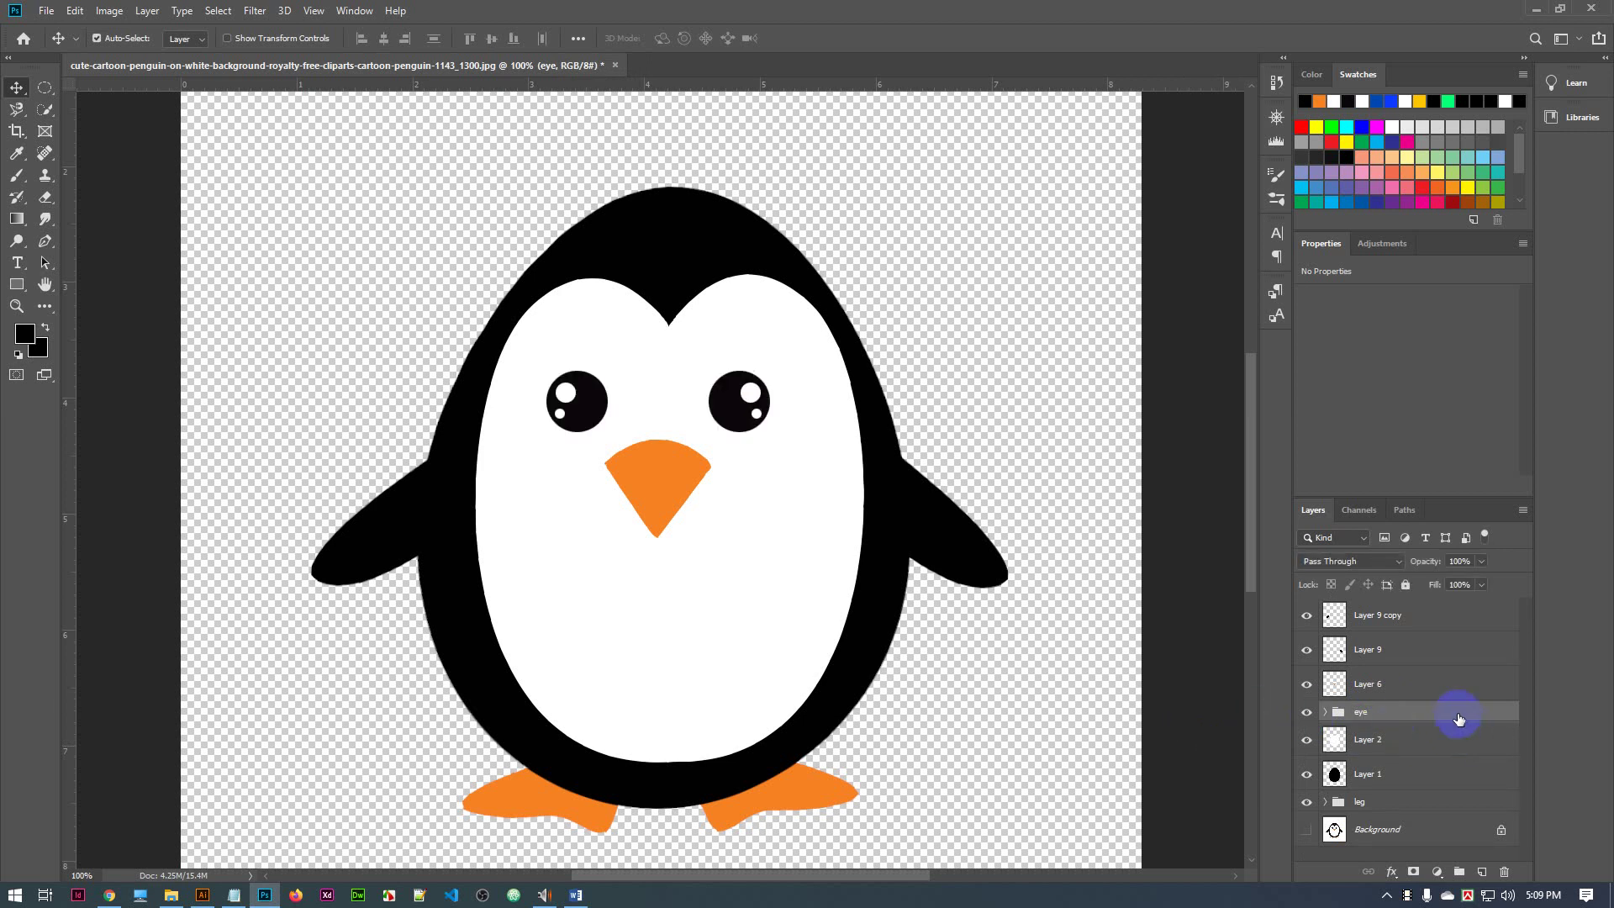
Move the eye group and the beak, Layer 6, together 14 px right to X 582 px and apply the transform
click(740, 432)
drag(740, 431, 670, 483)
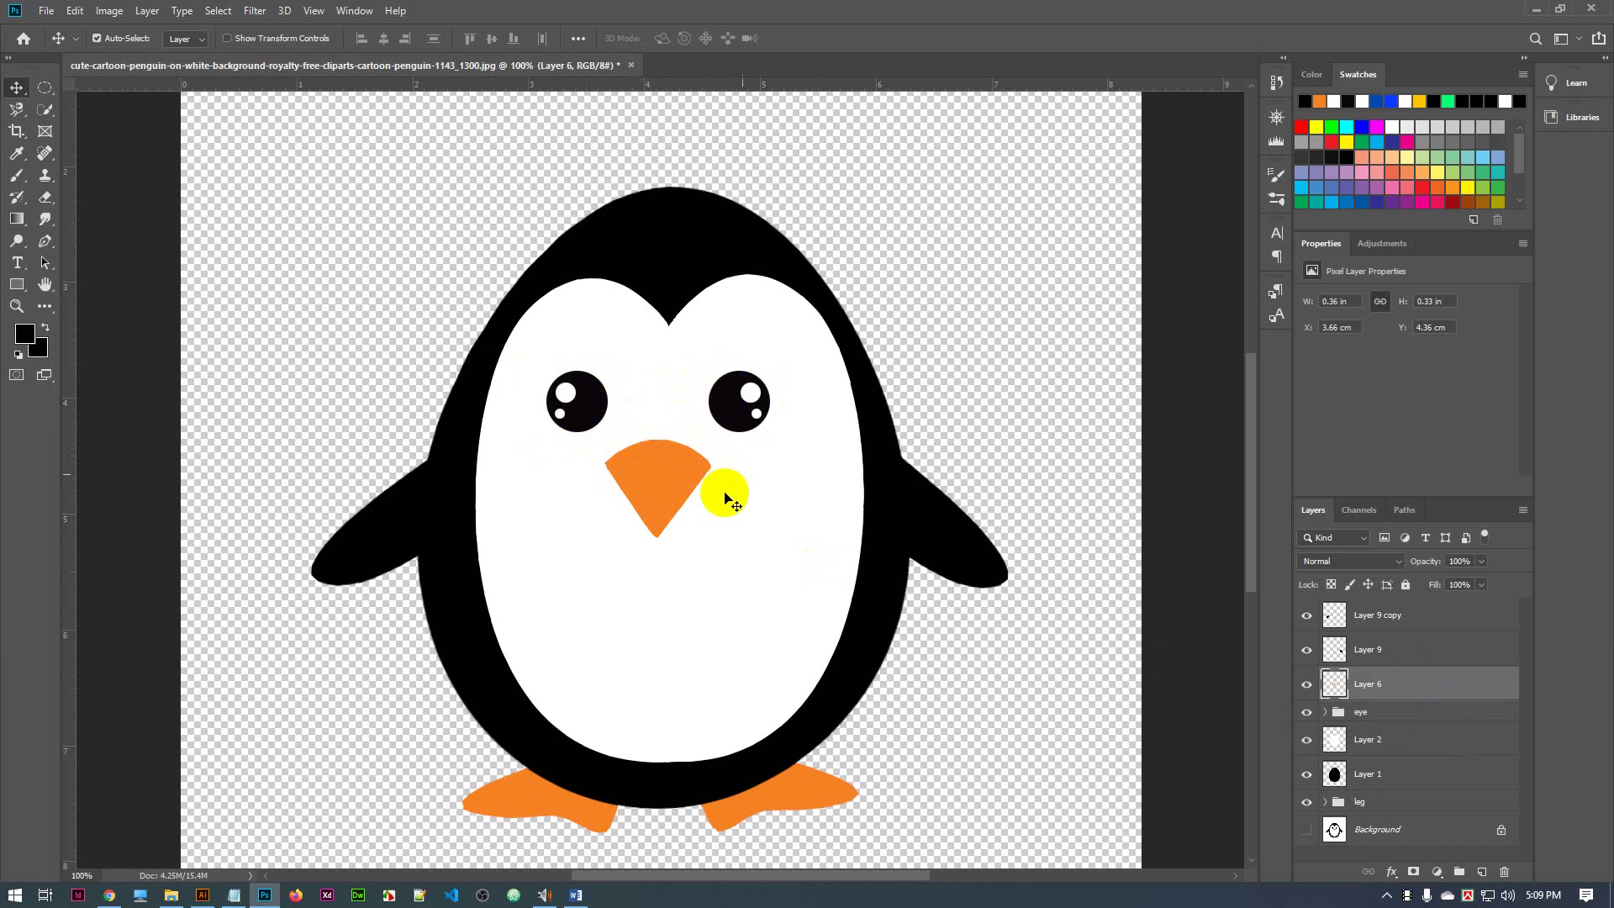
click(694, 486)
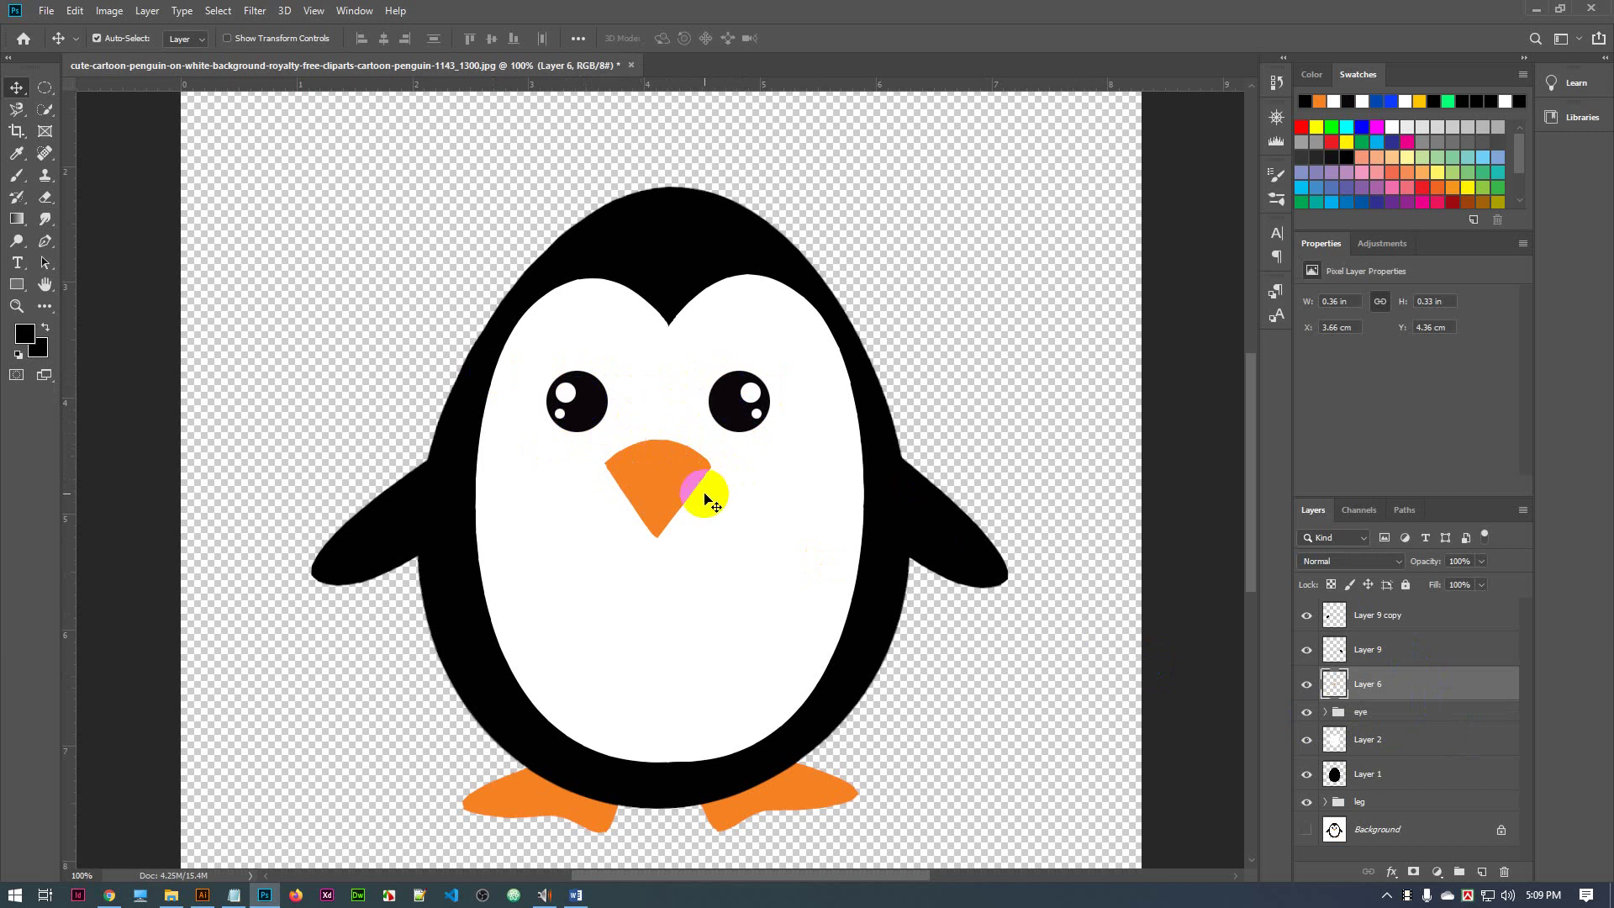
click(1418, 720)
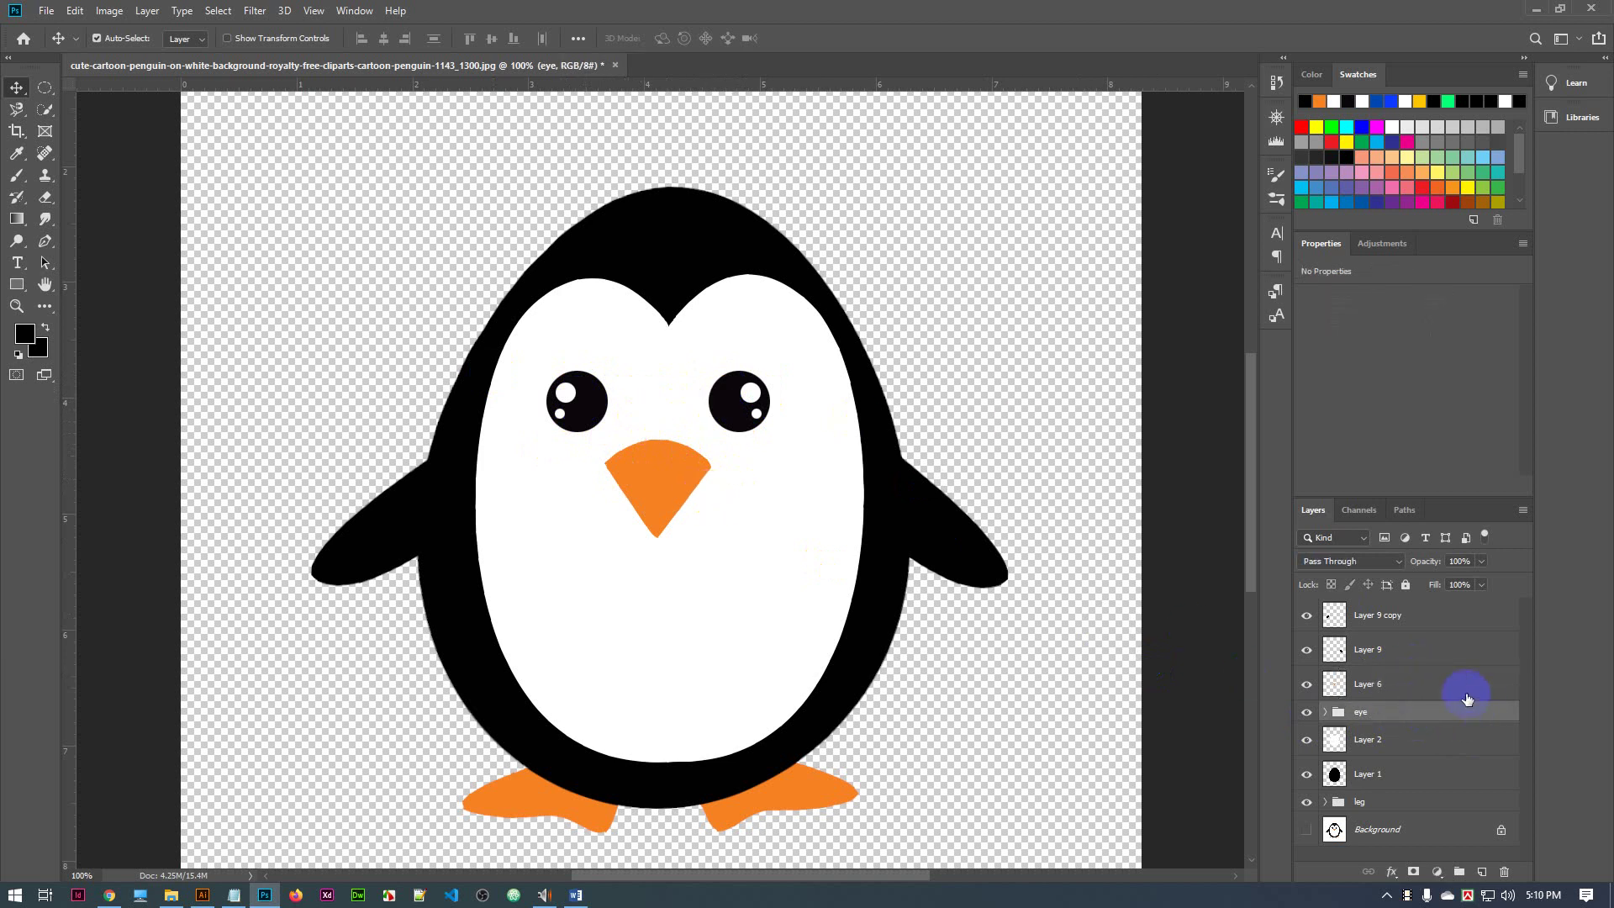
key(ctrl)
ctrl+click(1432, 688)
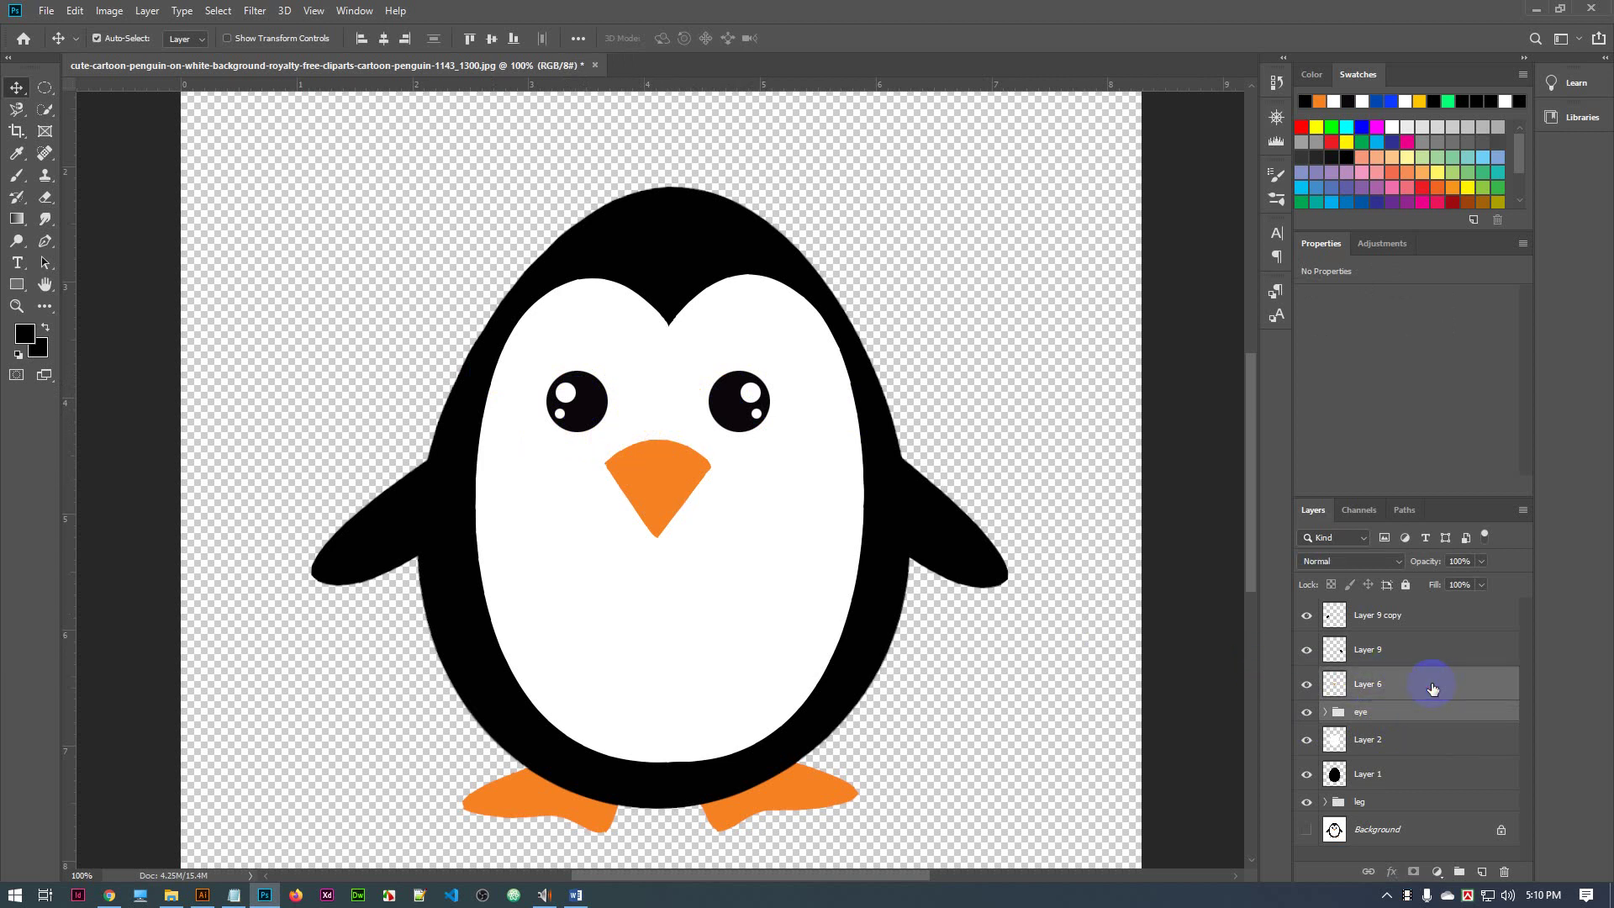
key(ctrl+t)
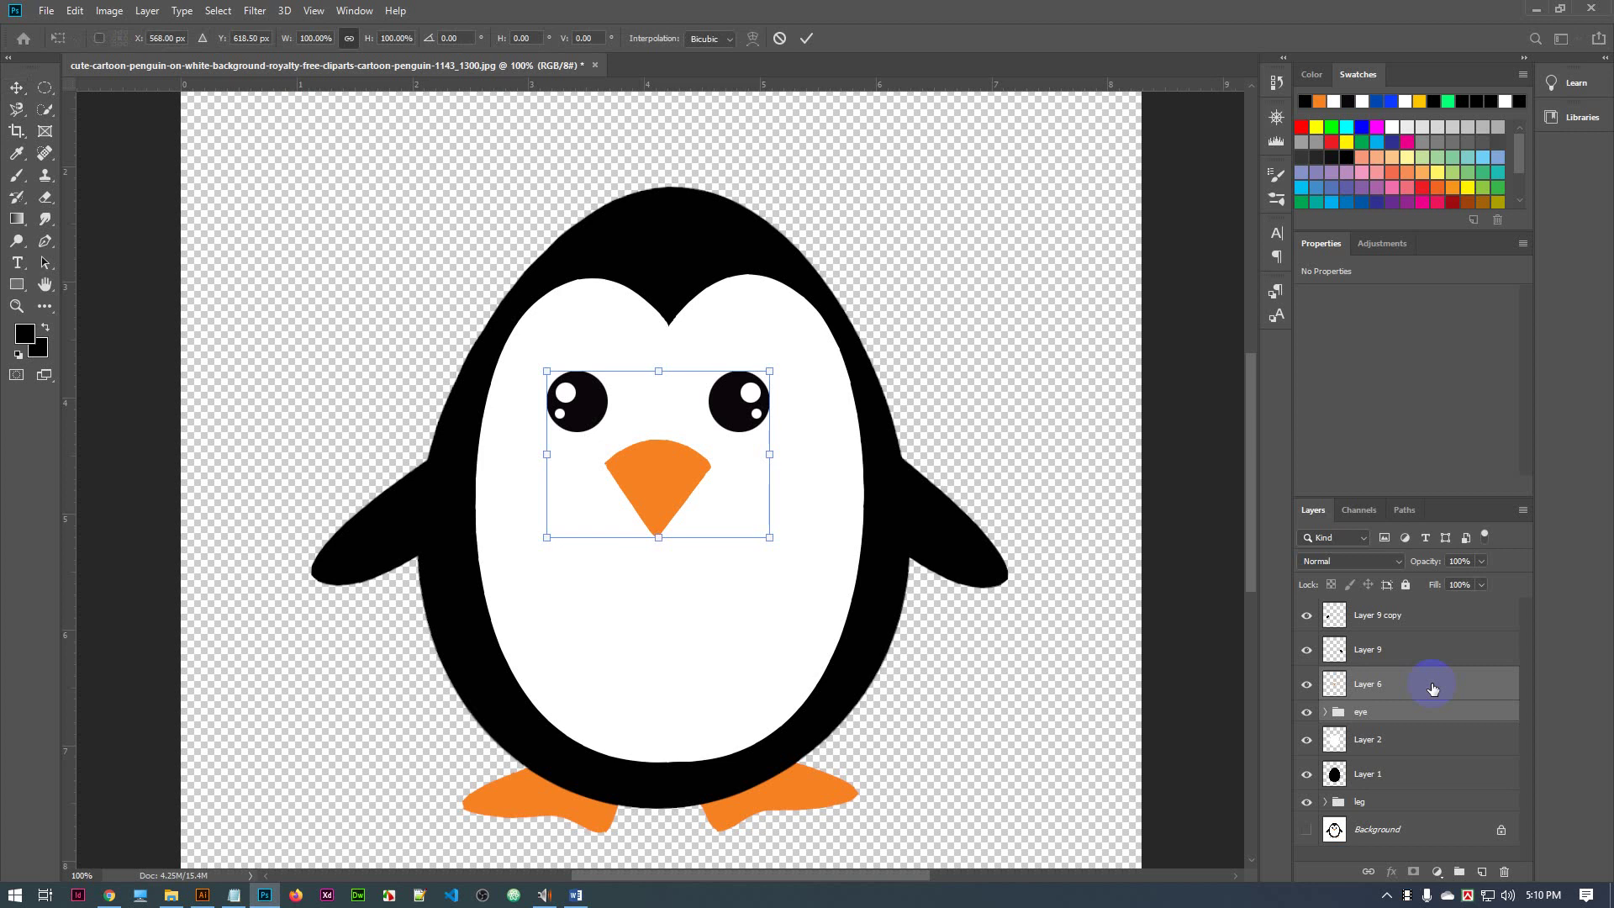
key(Right)
key(Right)
key(Right)
key(Right)
key(Right)
key(Right)
key(Right)
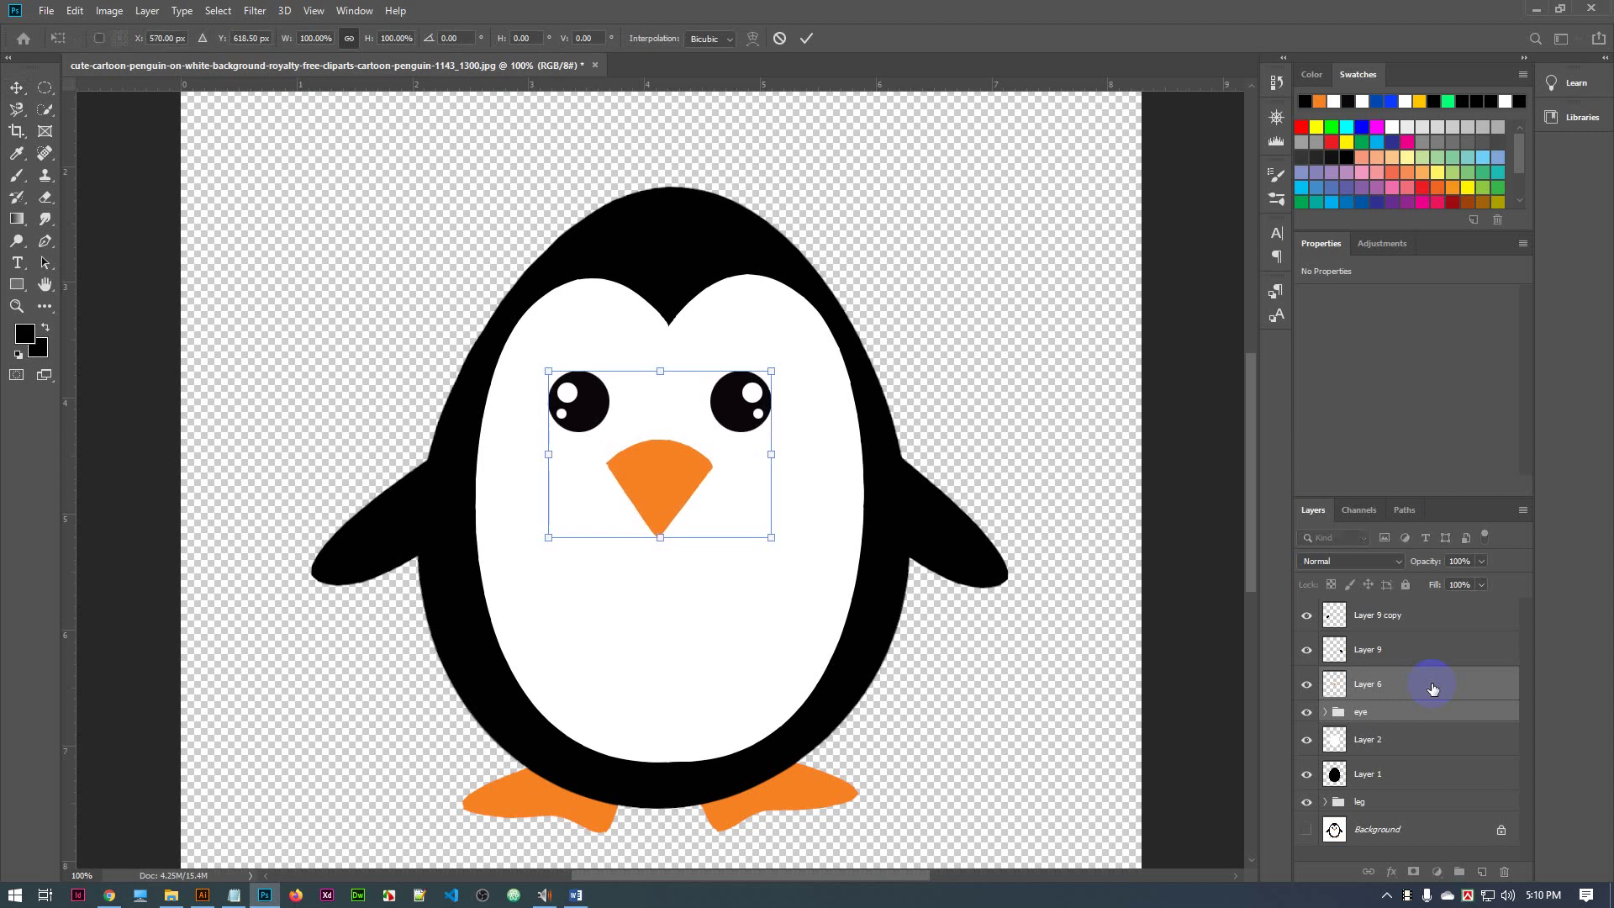
key(Right)
key(Right)
key(Right)
key(Right)
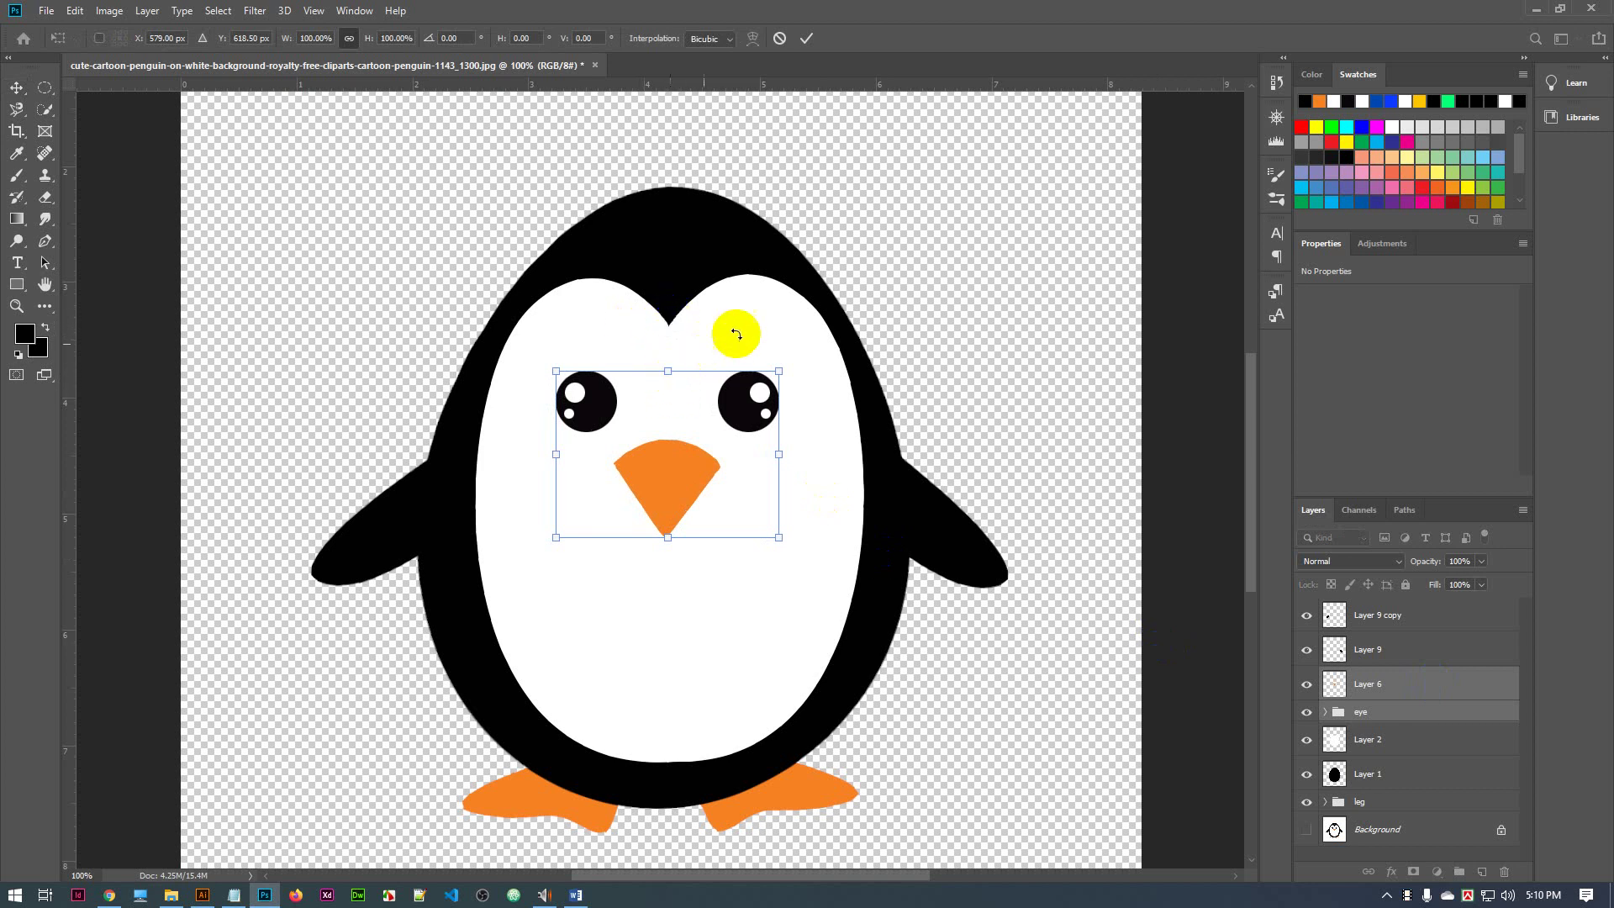
key(Right)
key(Right)
key(Right)
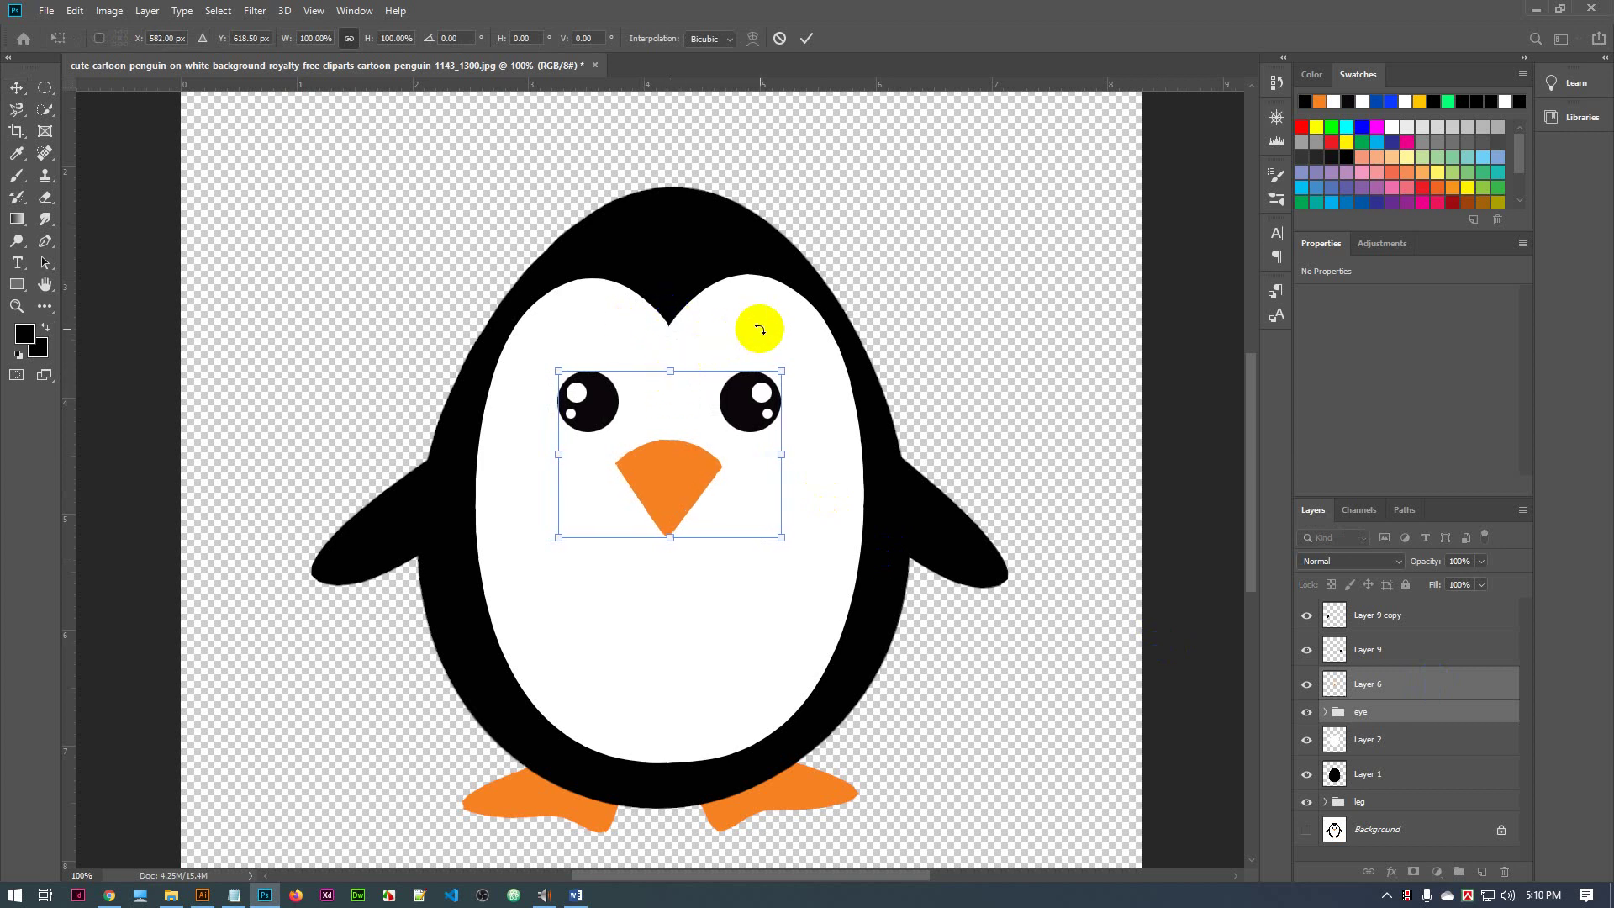
click(806, 38)
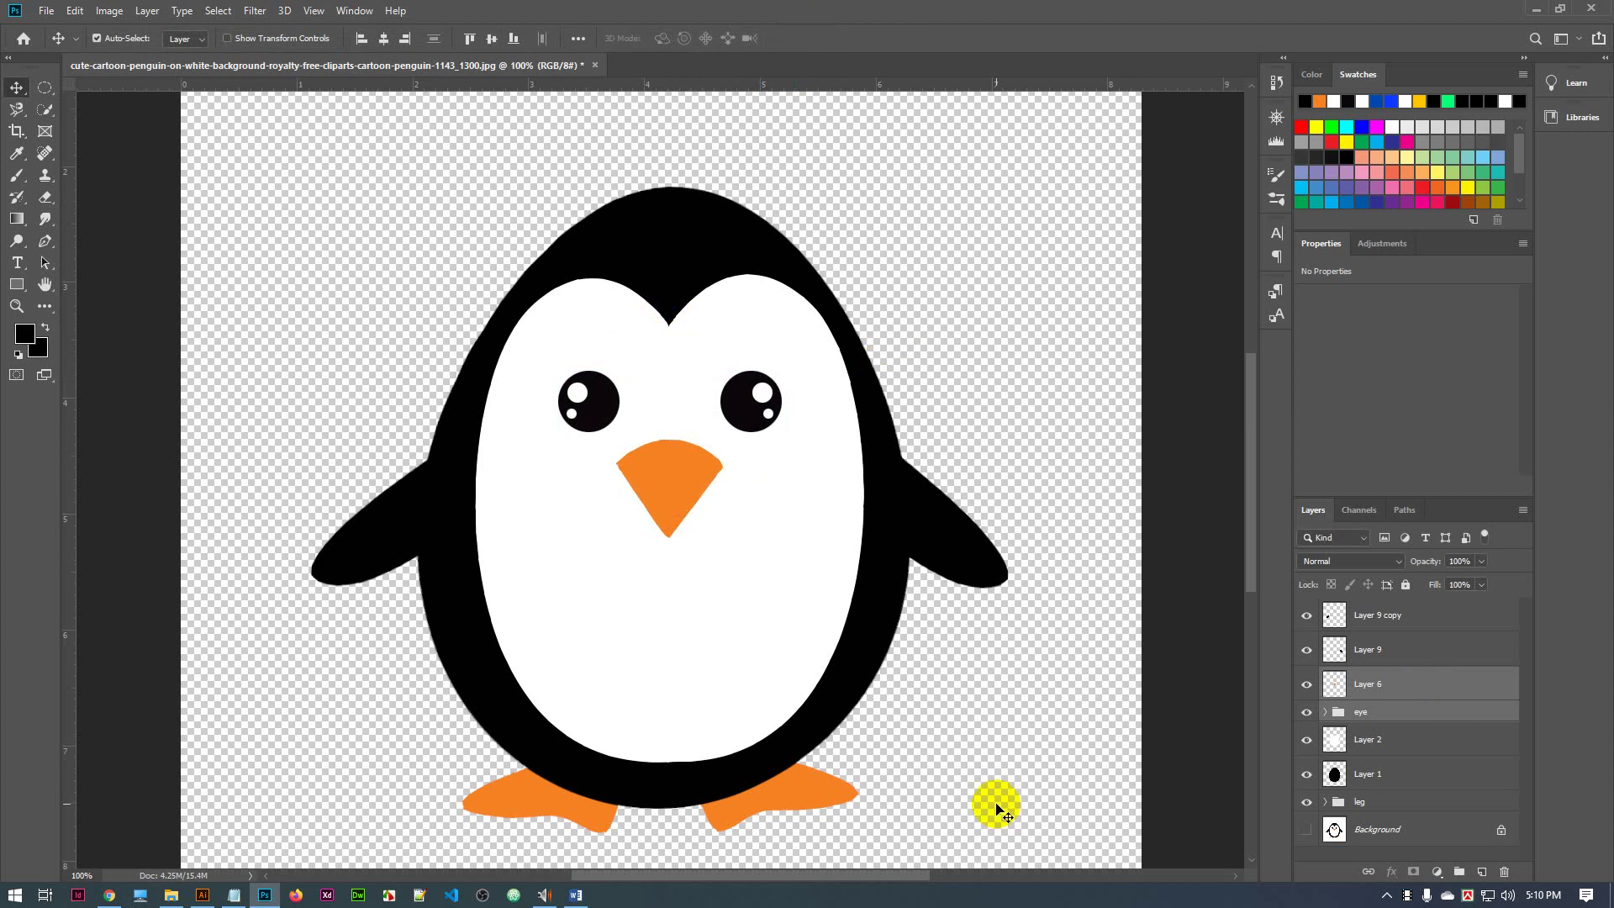
scroll(996, 807, down, 1)
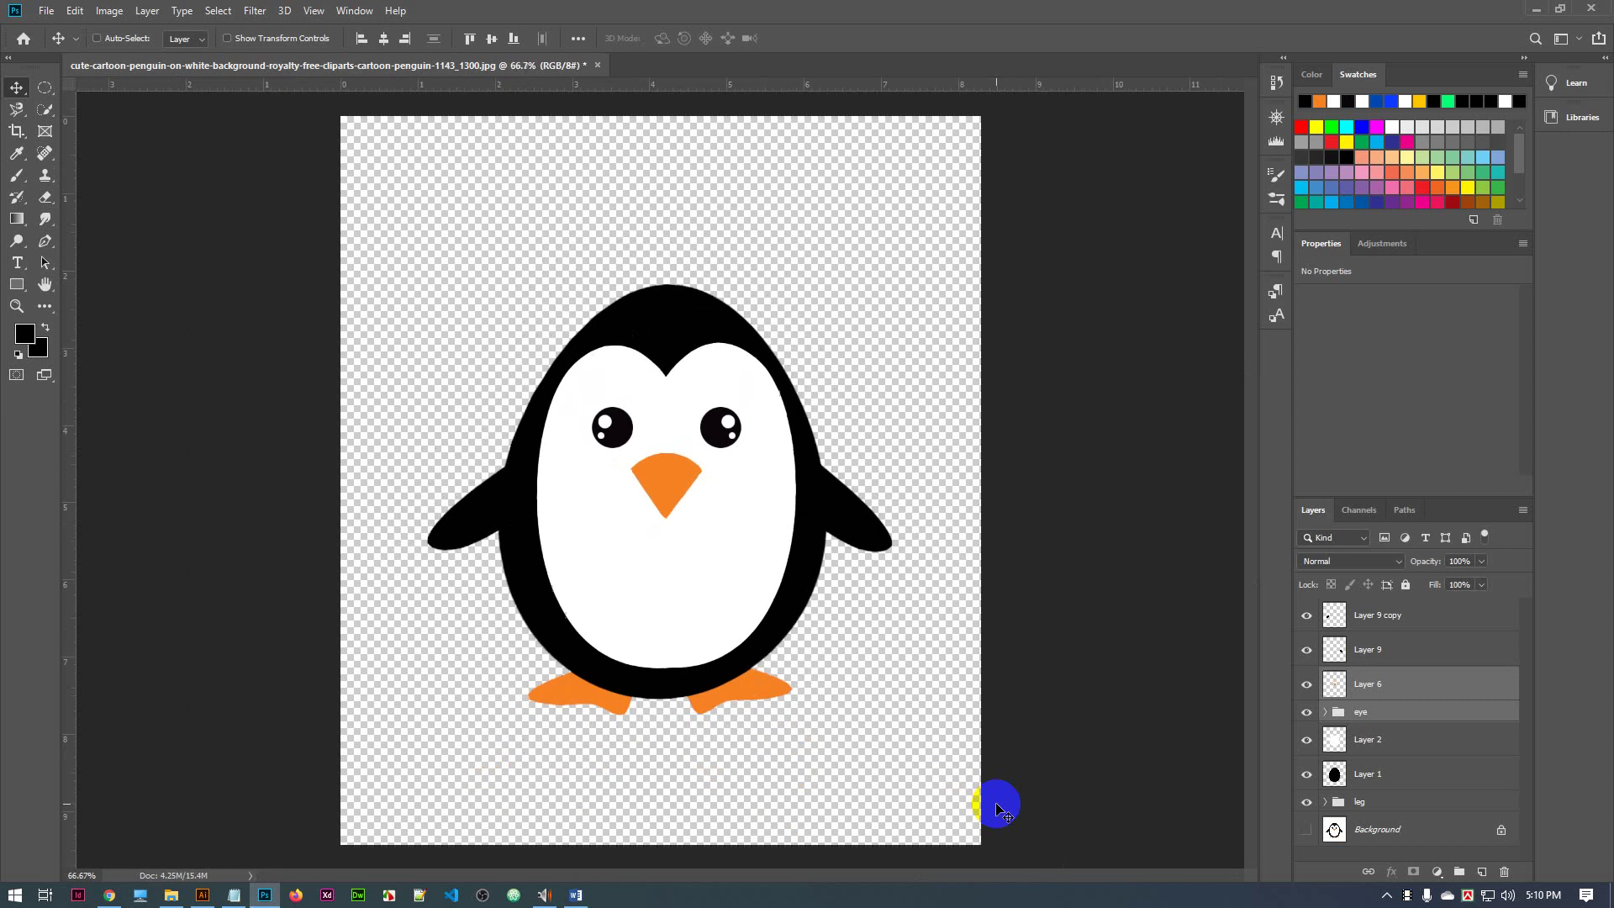
click(1372, 622)
double_click(1377, 616)
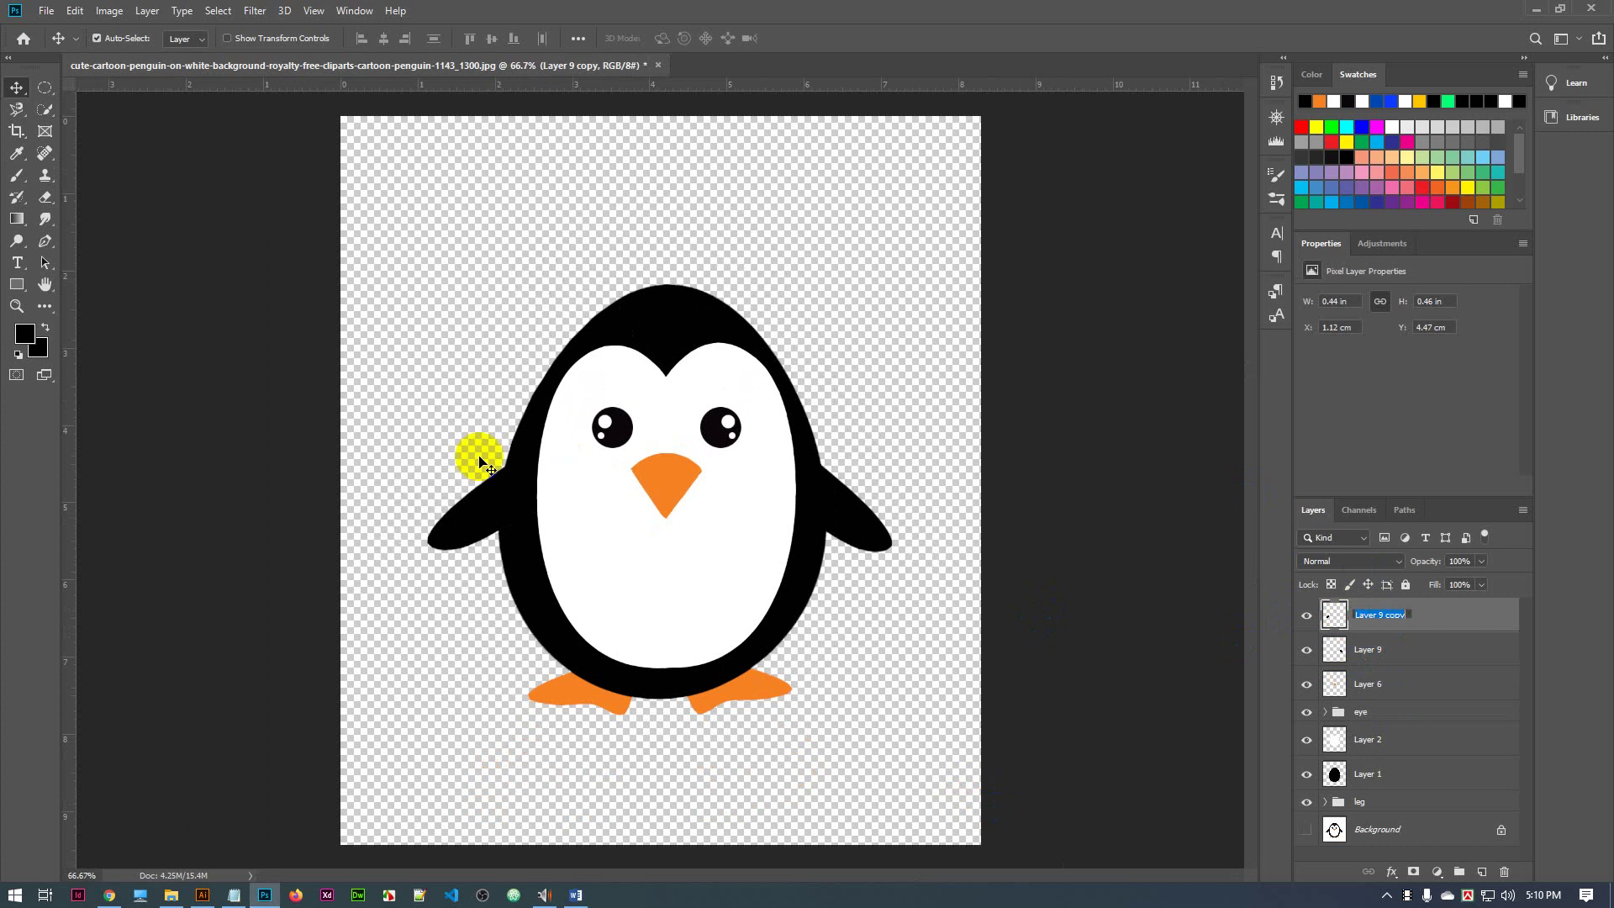
click(1310, 622)
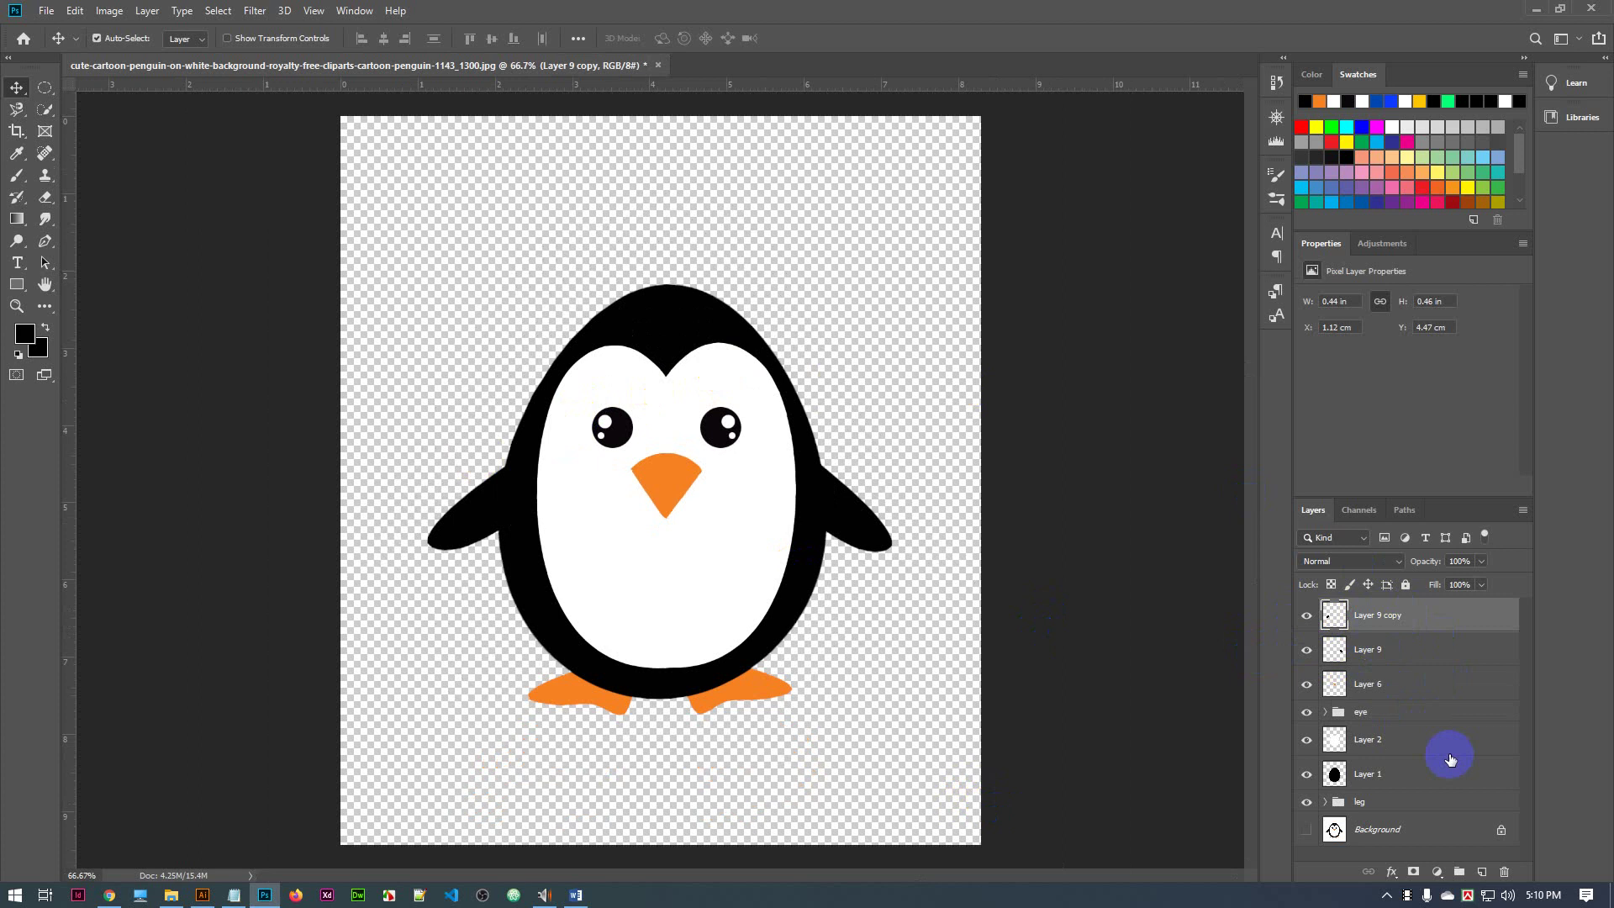
Show the Background layer to compare the traced penguin with the original picture
click(1308, 833)
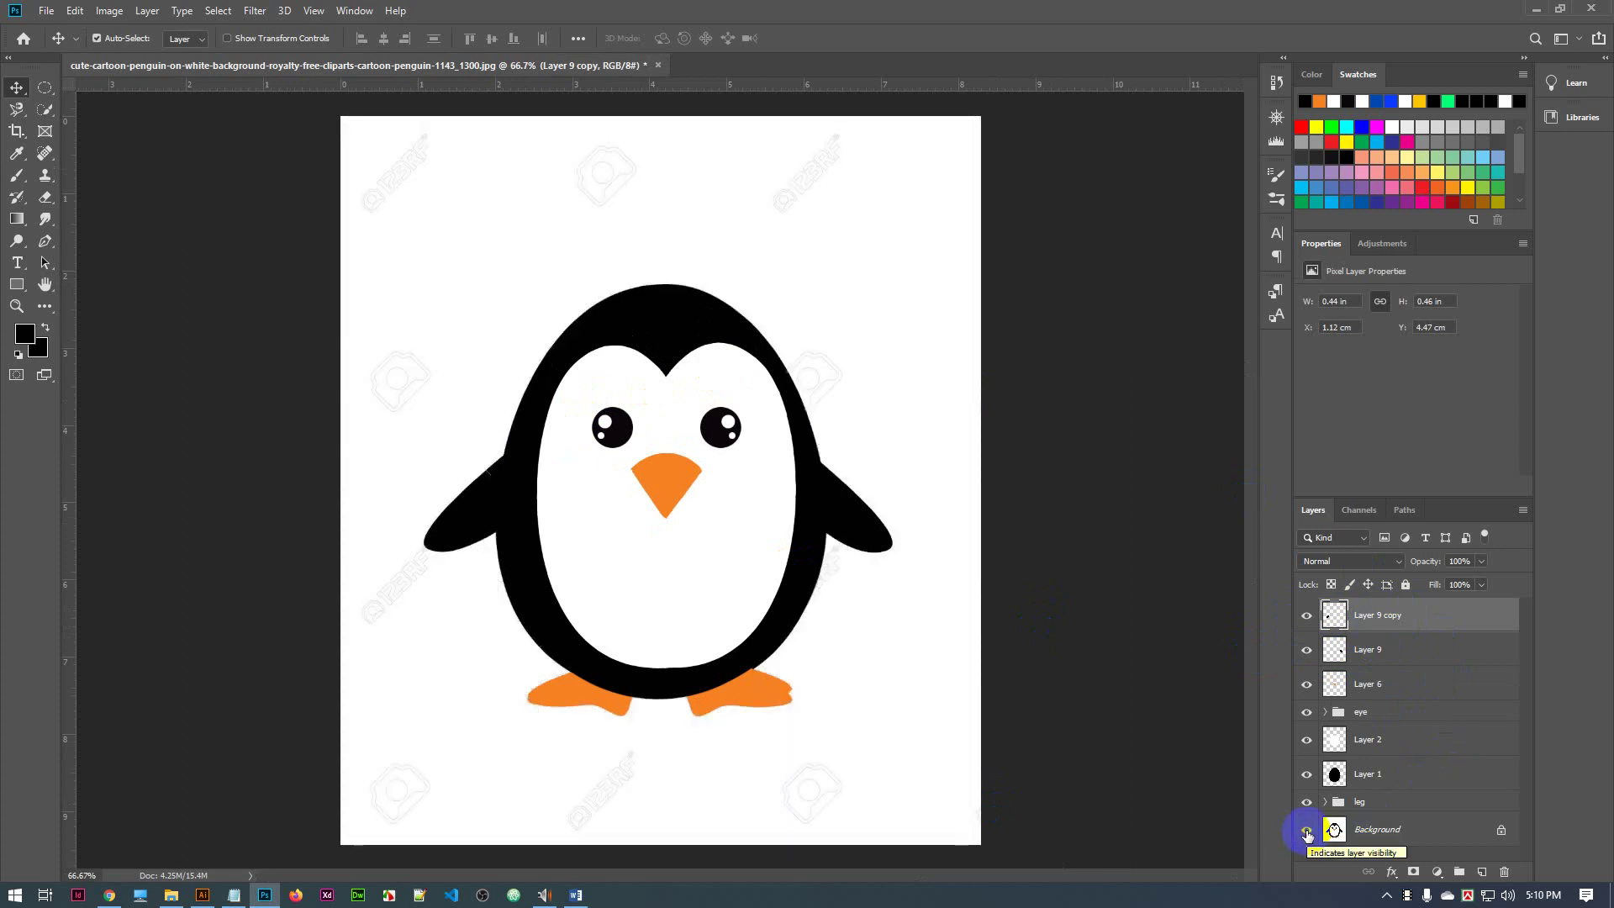
Hide the Background layer and add a new empty layer between it and the "leg" group
click(1308, 834)
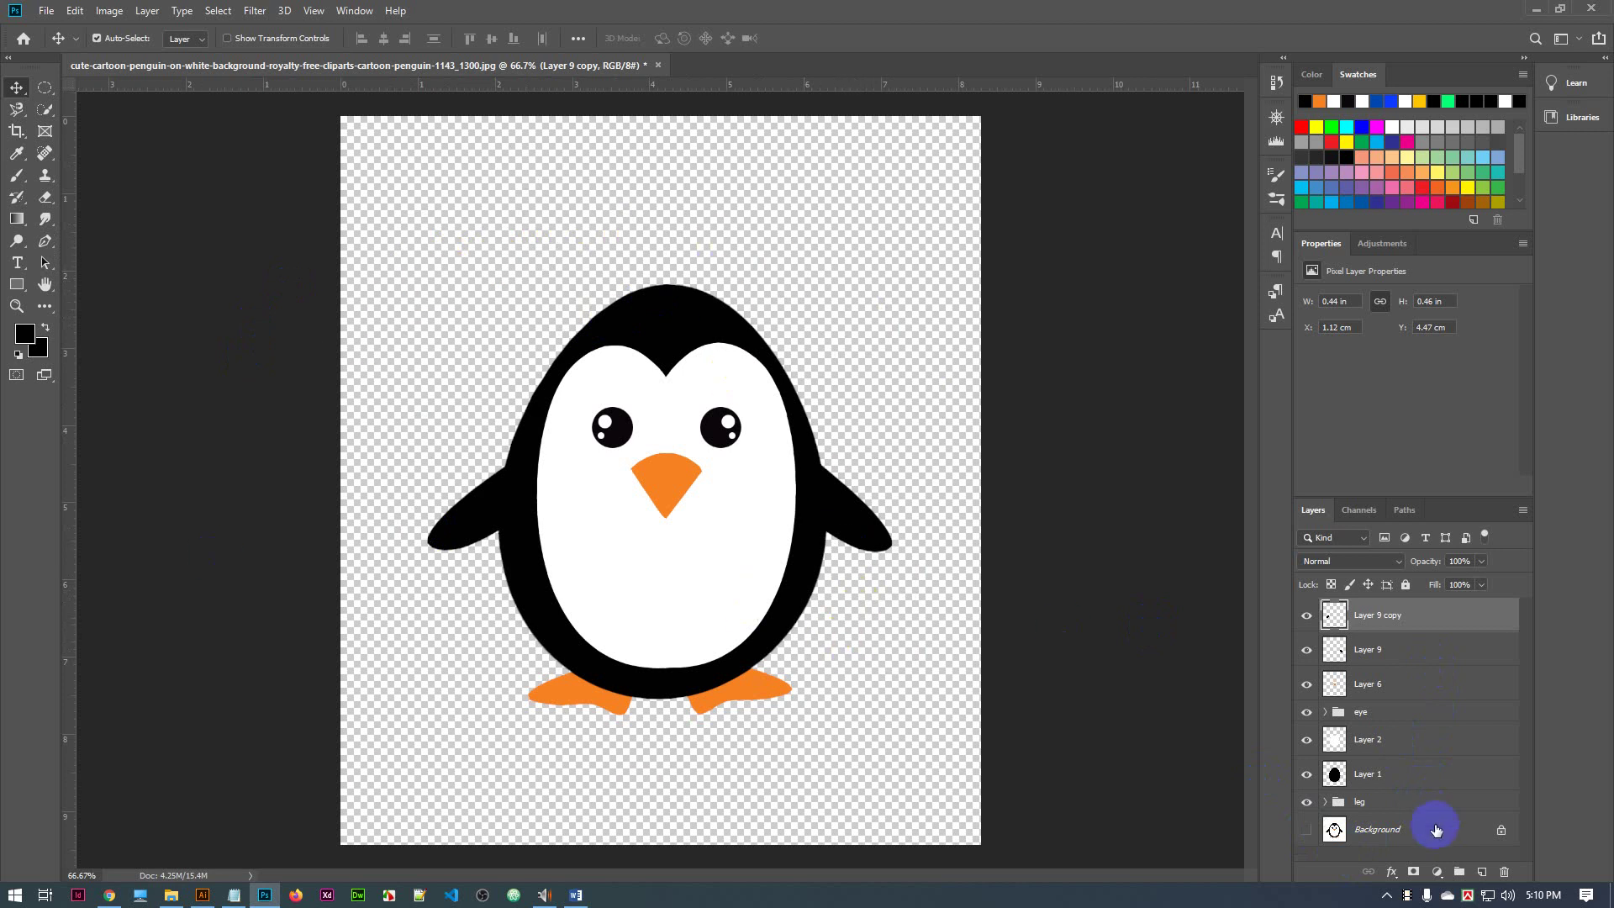
click(1487, 810)
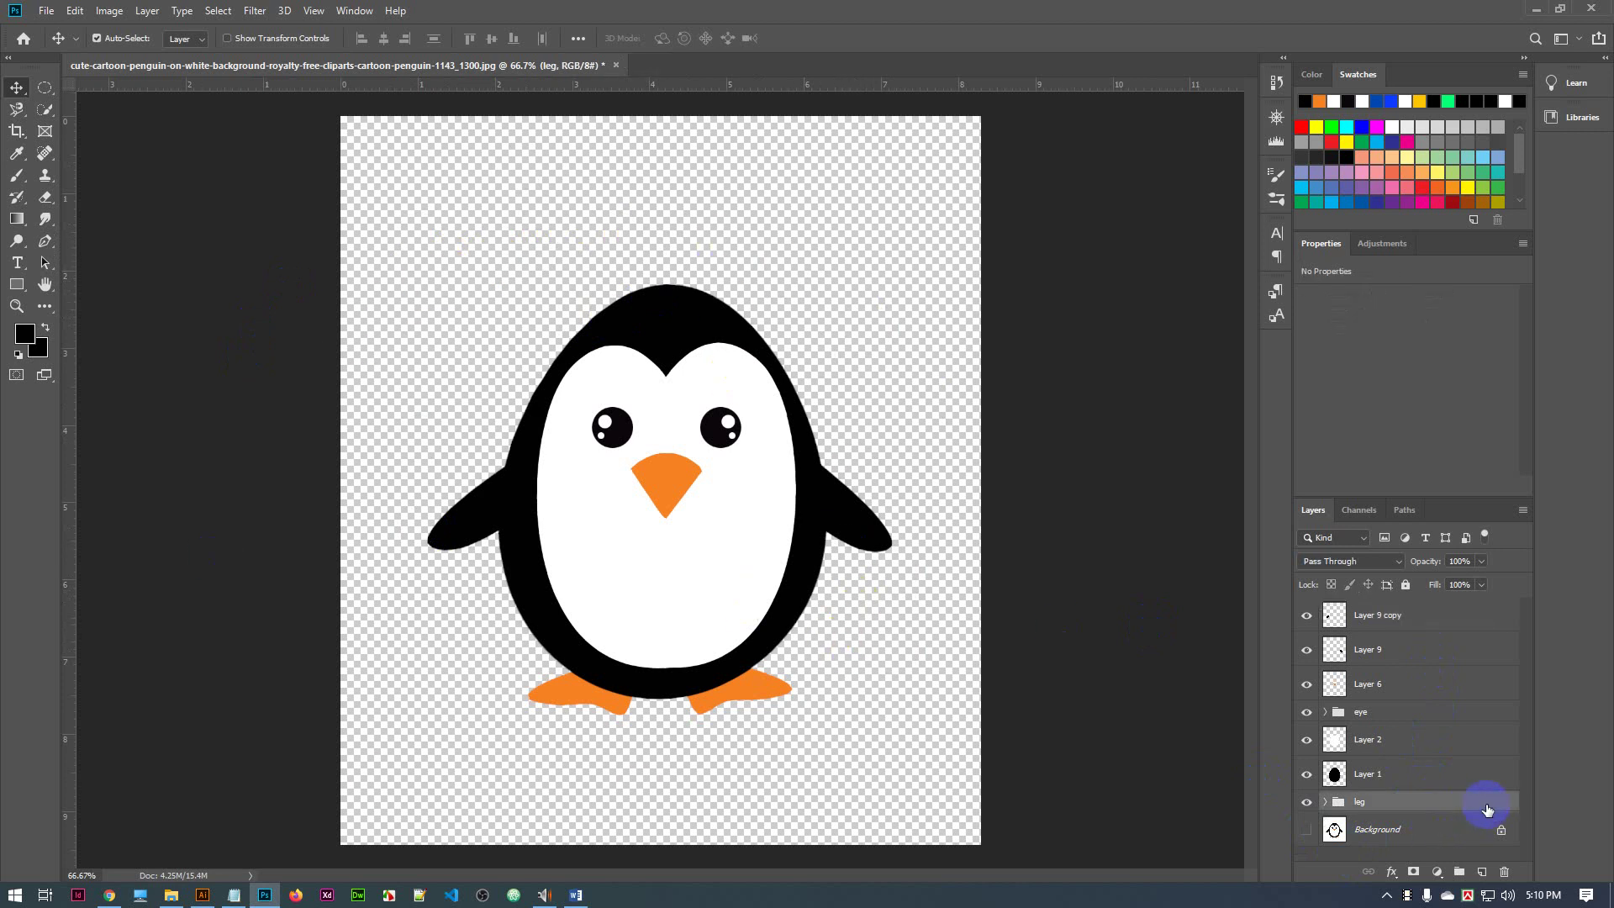
click(1481, 873)
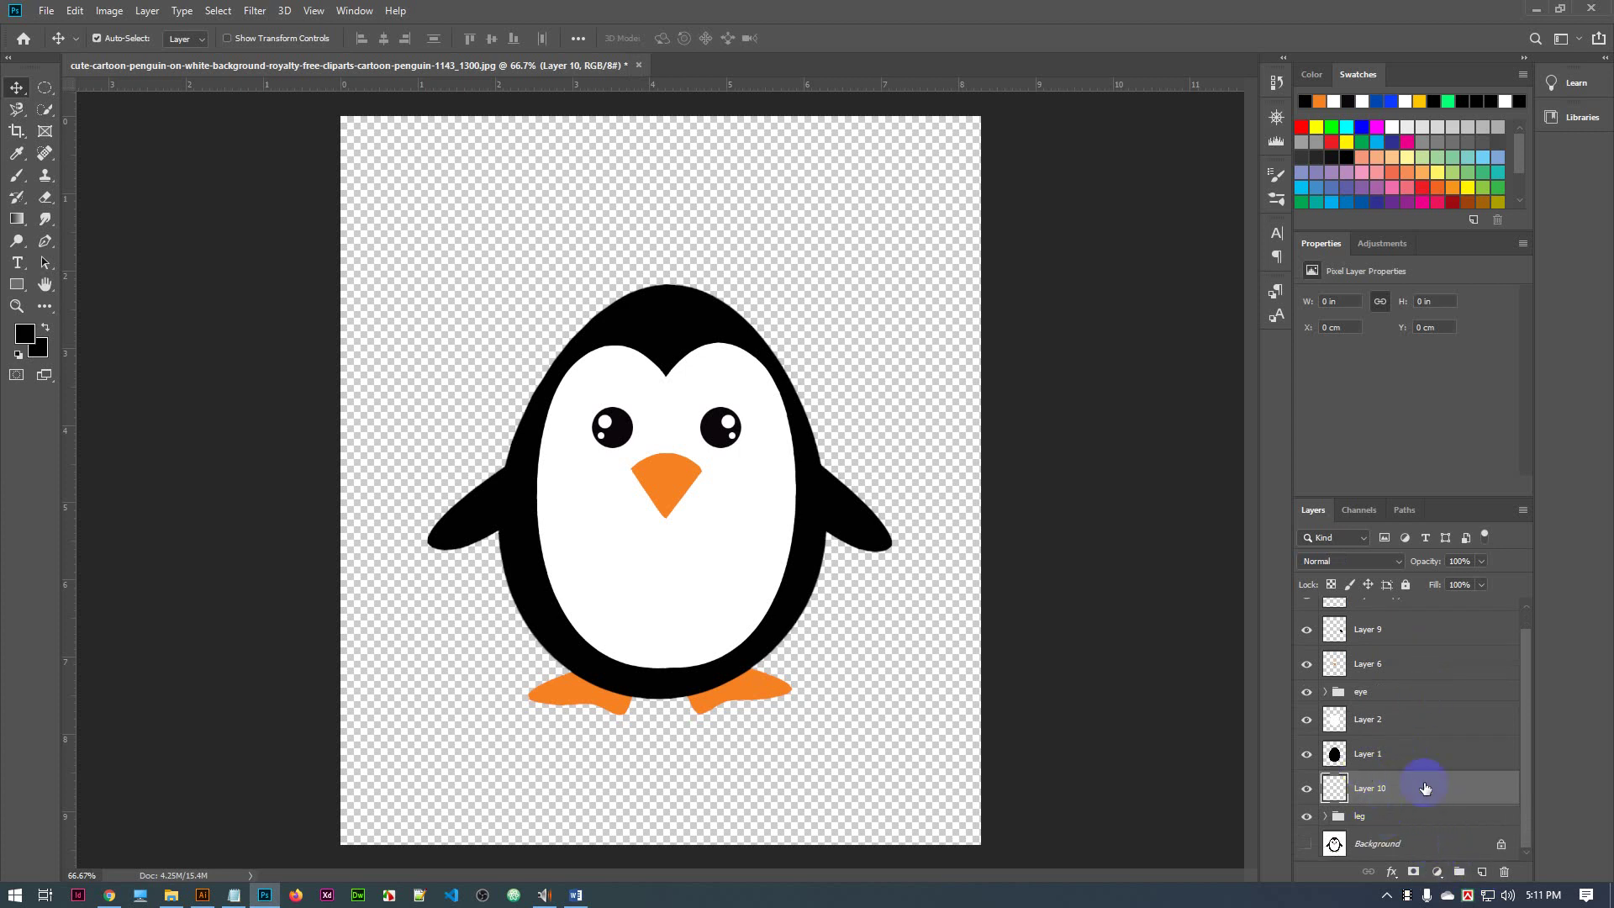
drag(1445, 793, 1451, 847)
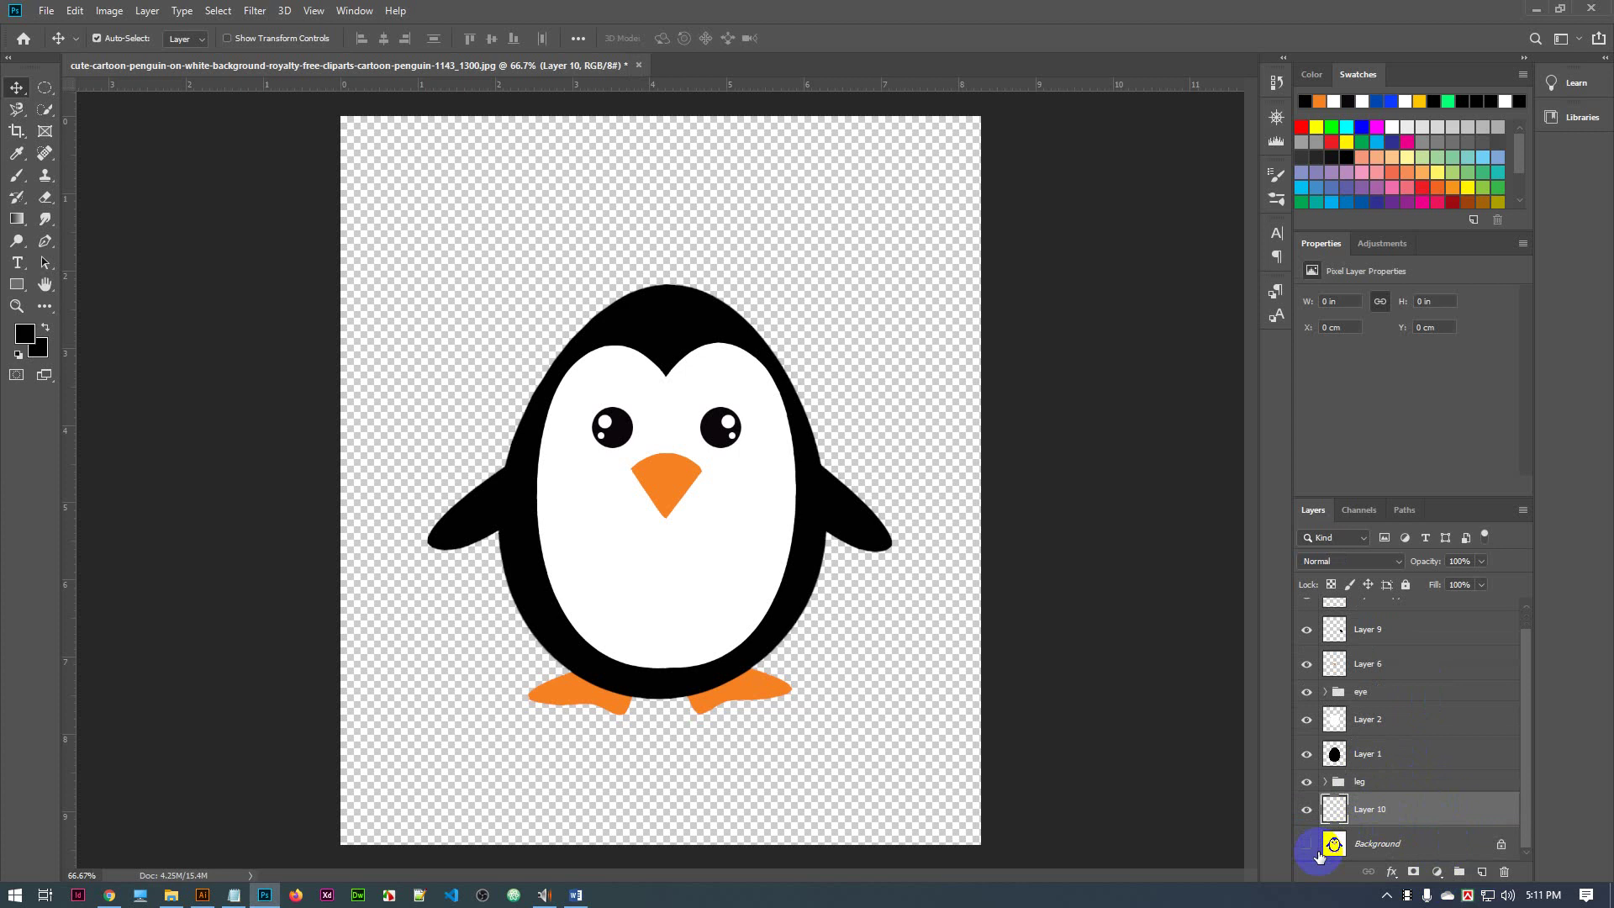
click(1305, 810)
click(1306, 810)
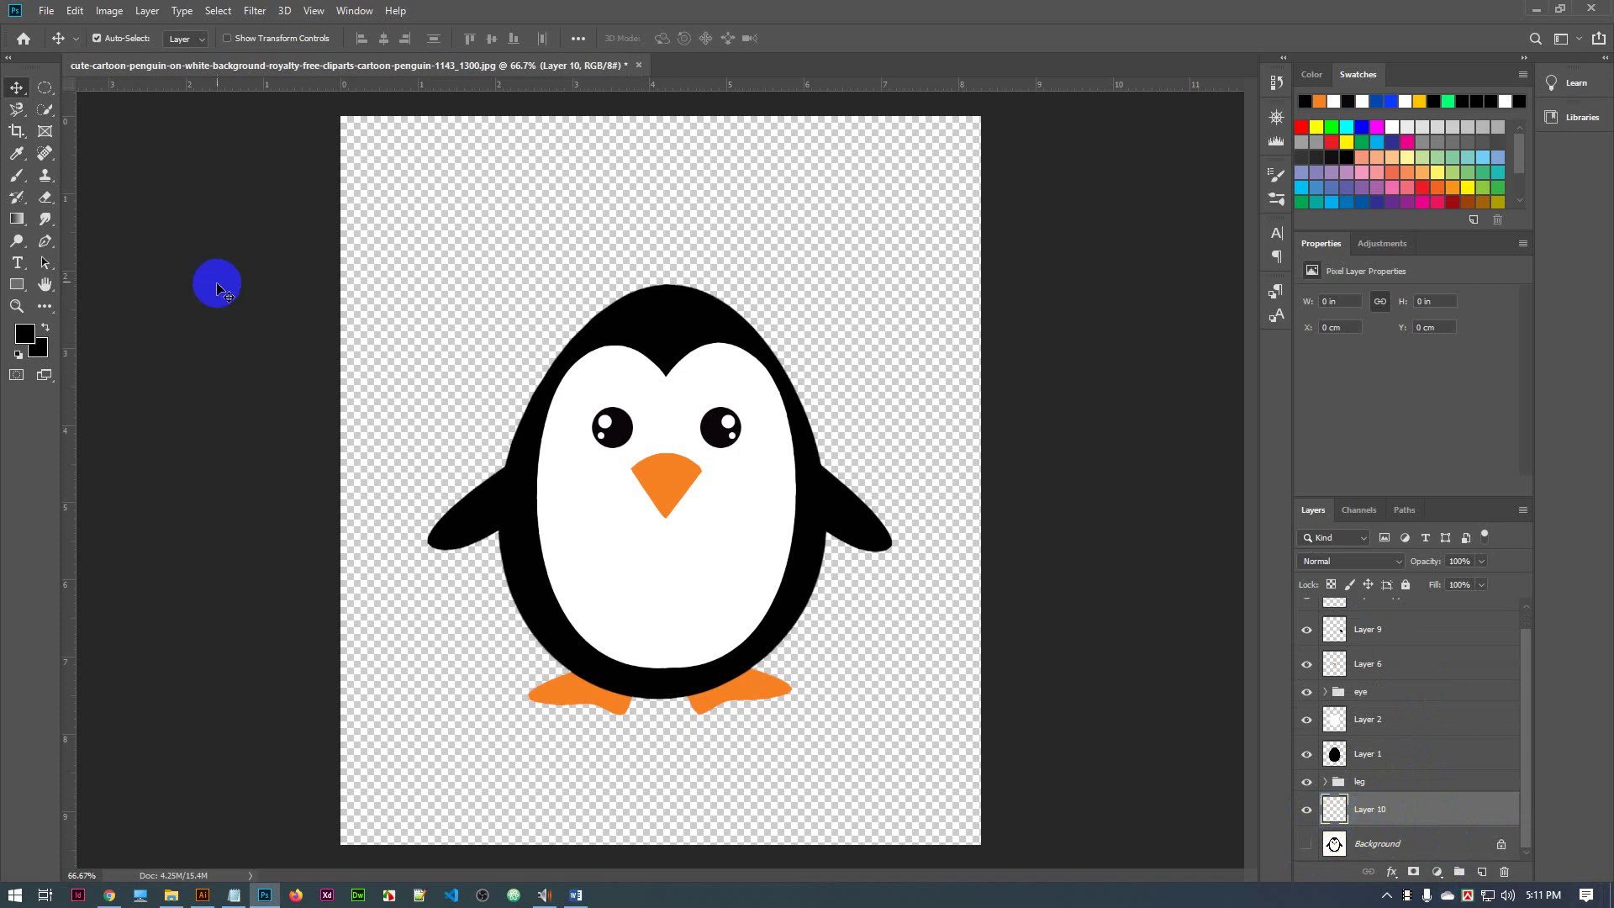
Set the foreground color to the belly's white, ffffff, and fill the new Layer 10 with it
click(30, 345)
click(566, 494)
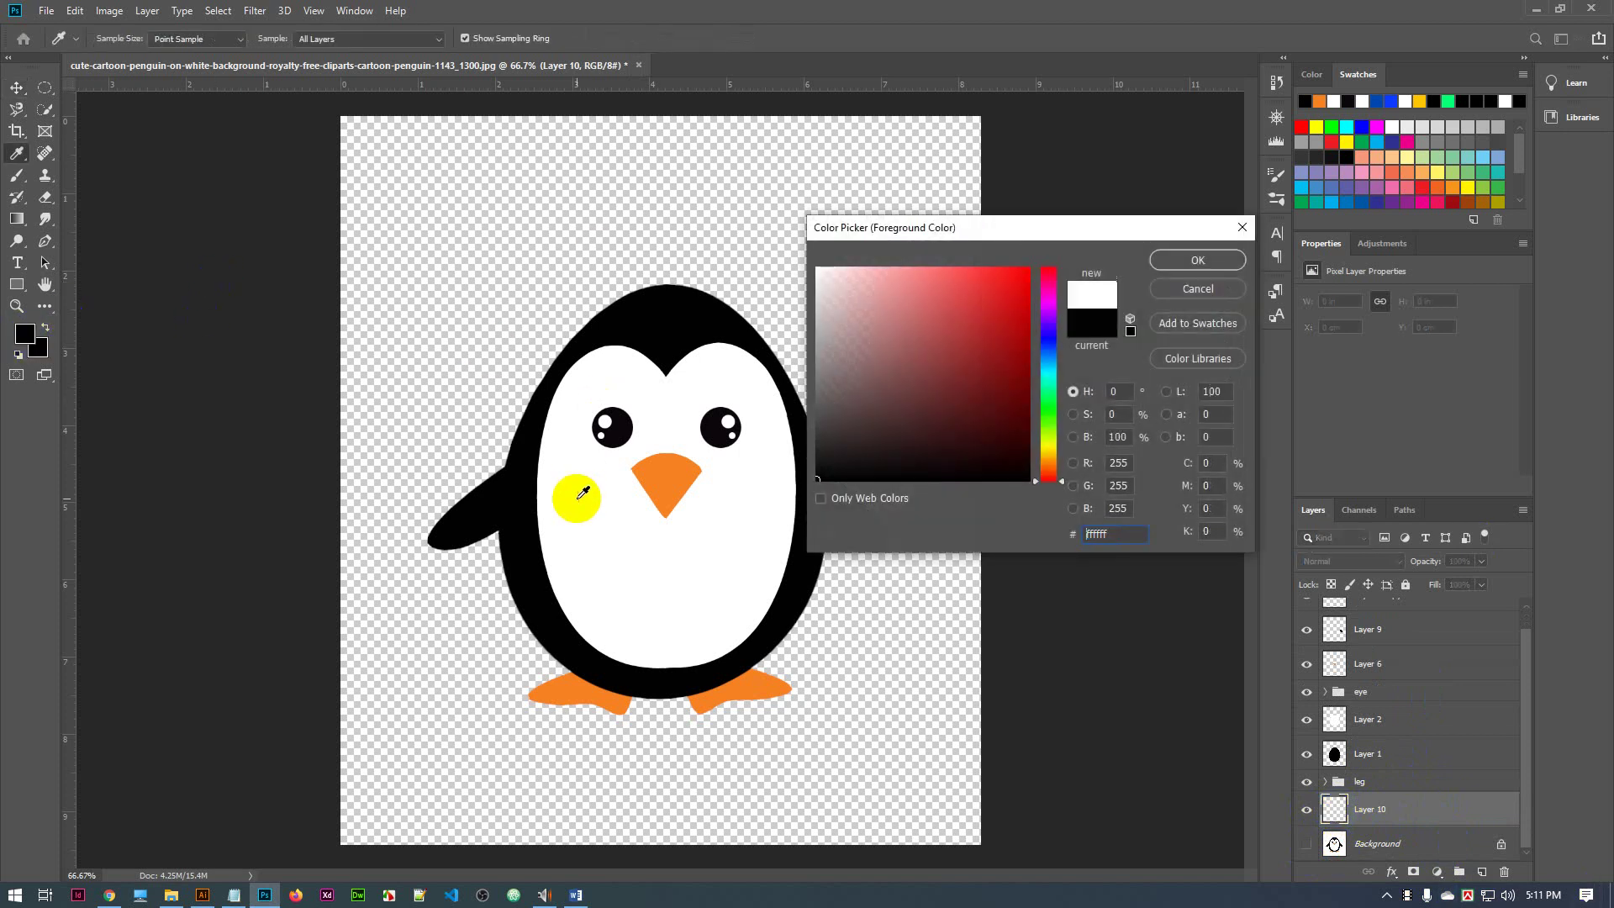
click(1198, 260)
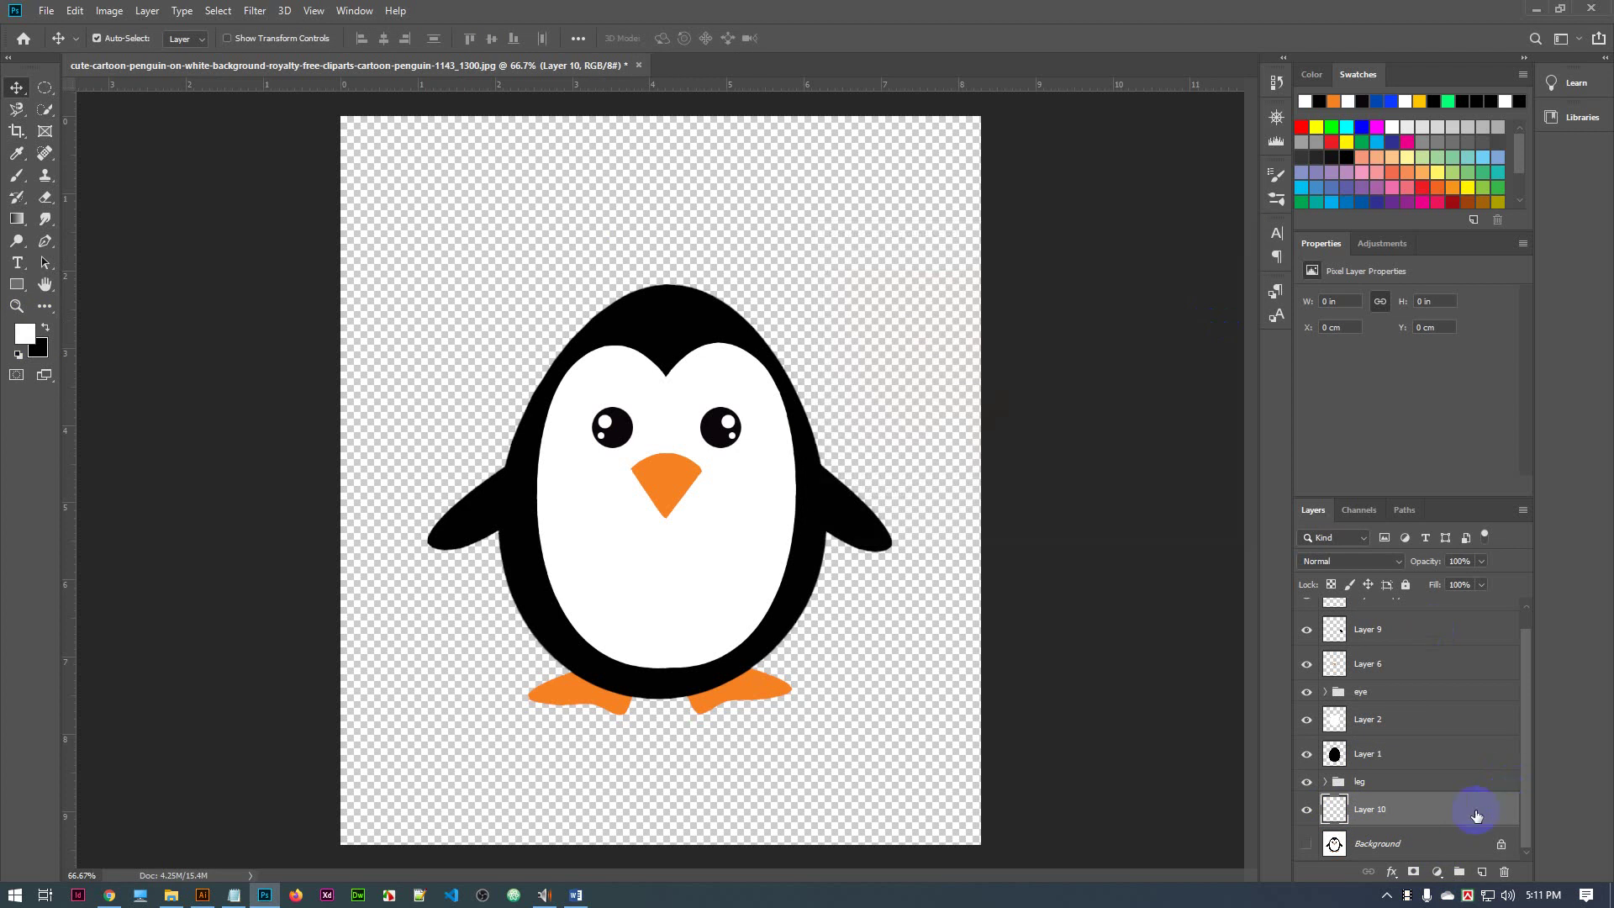
key(alt+BackSpace)
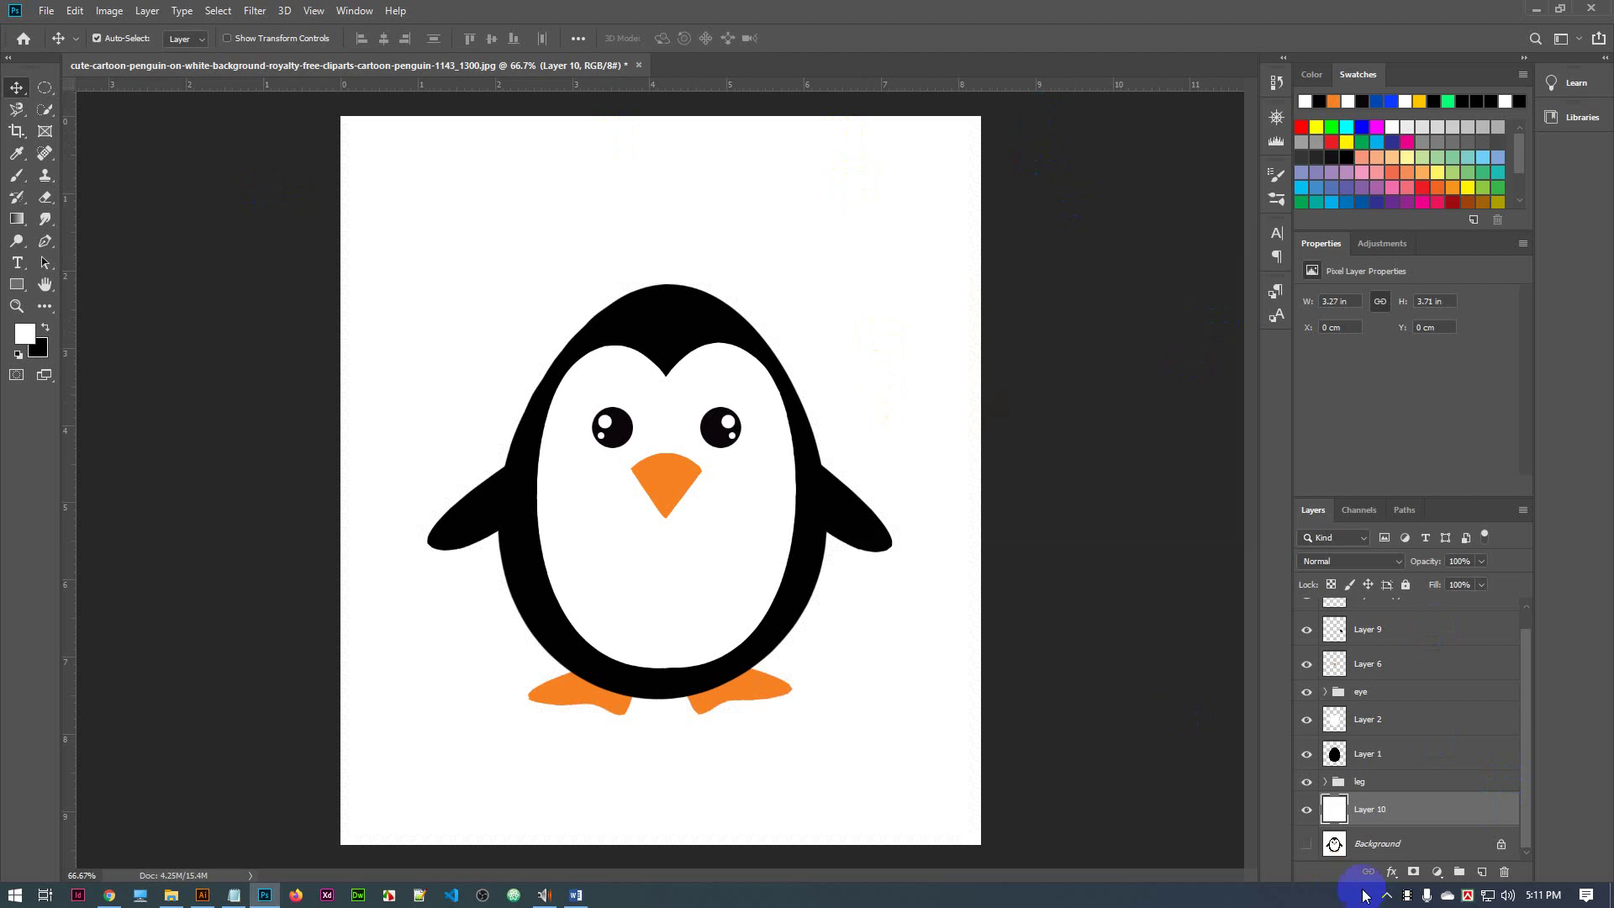
click(1306, 845)
Group all the penguin parts from Layer 9 copy down to the "leg" group, leaving the white Layer 10 outside
scroll(1413, 720, up, 1)
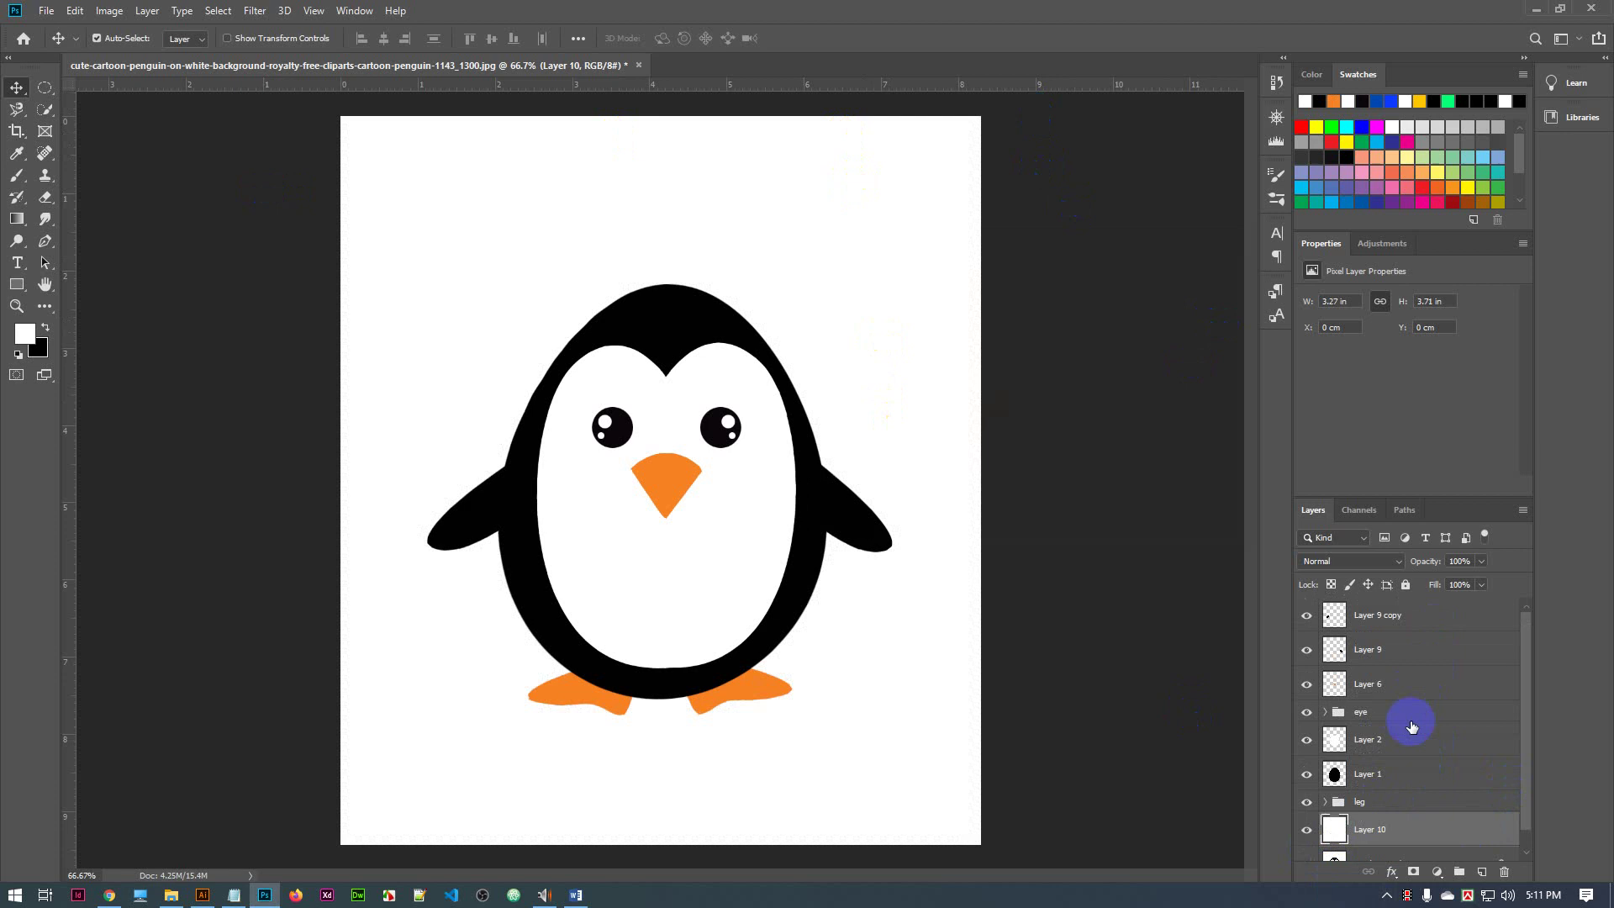
click(1443, 614)
key(ctrl)
ctrl+click(1431, 652)
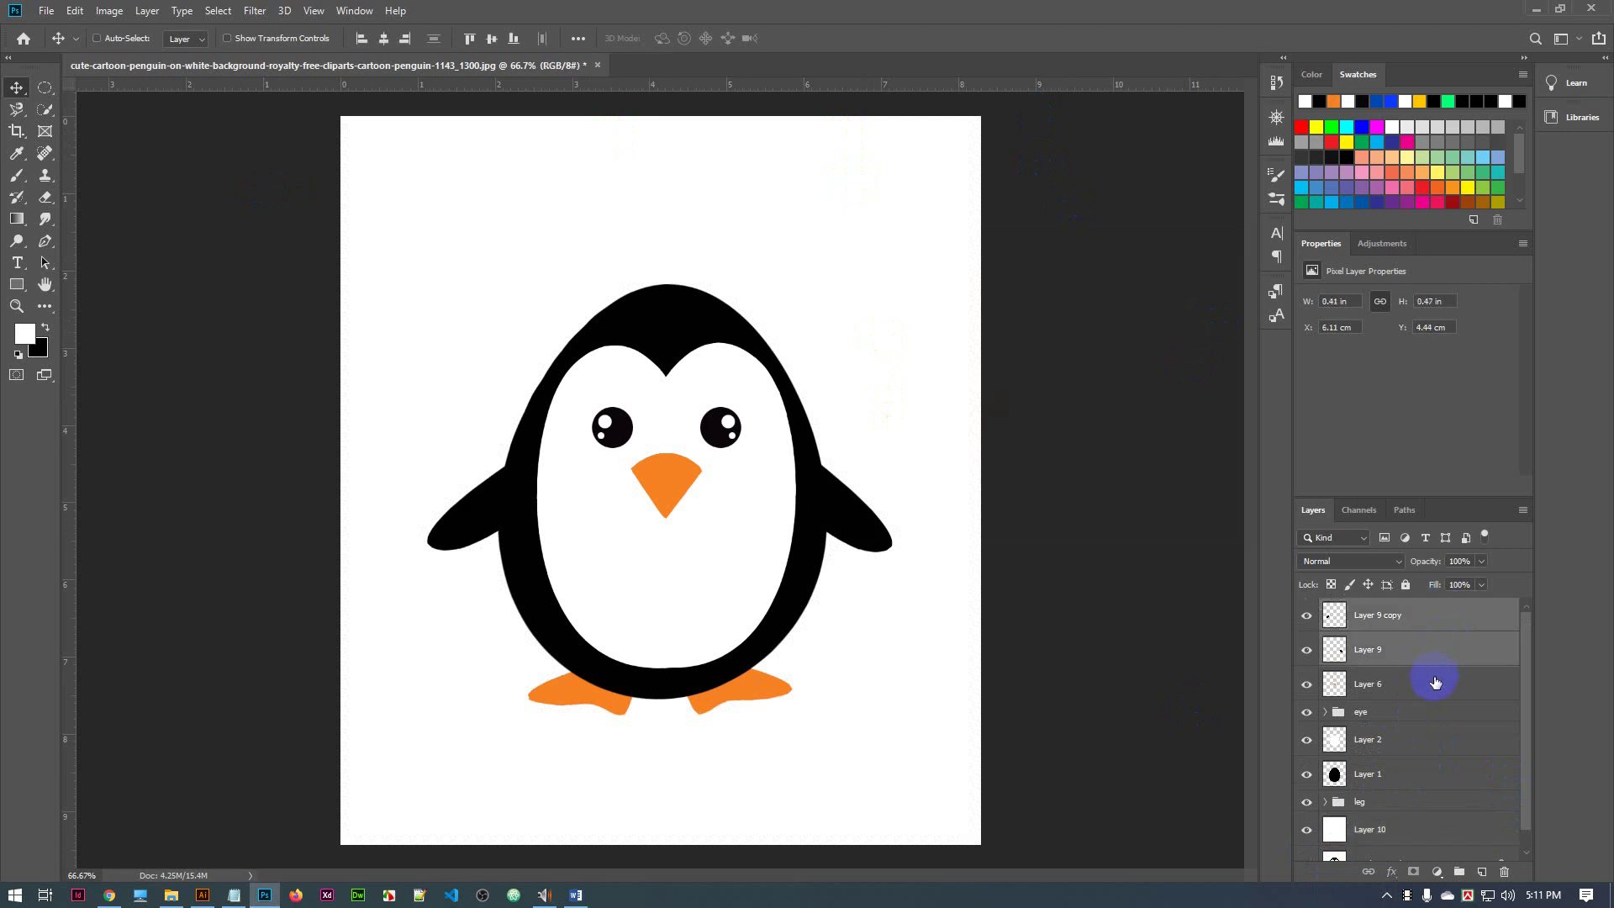
ctrl+click(1431, 683)
ctrl+click(1431, 713)
ctrl+click(1431, 740)
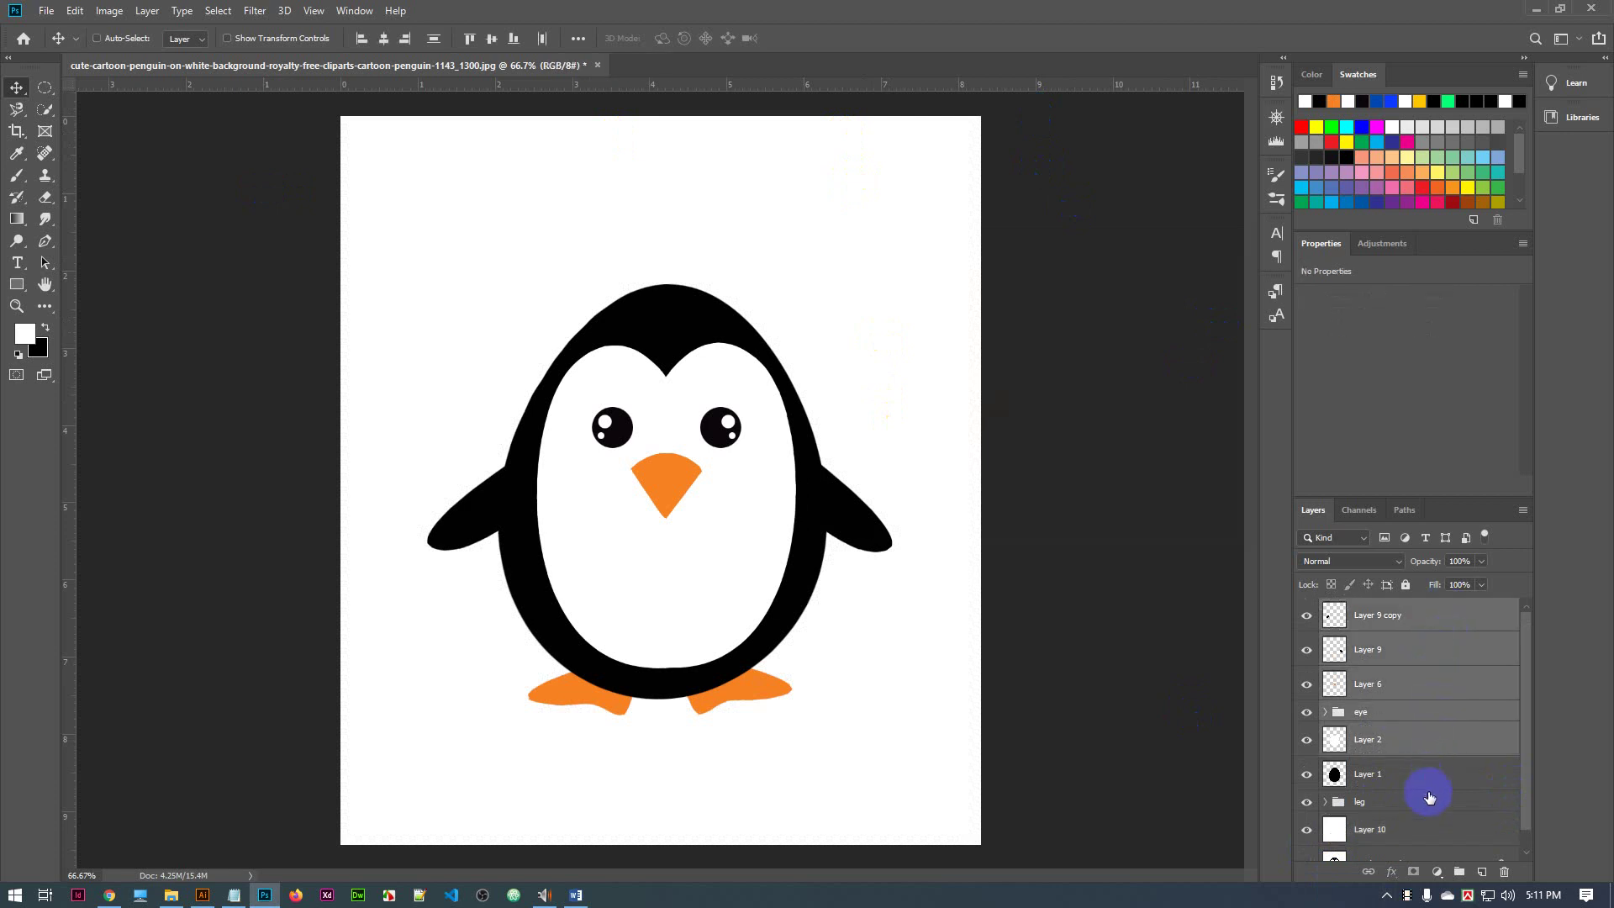
ctrl+click(1431, 773)
ctrl+click(1429, 801)
scroll(1434, 803, down, 1)
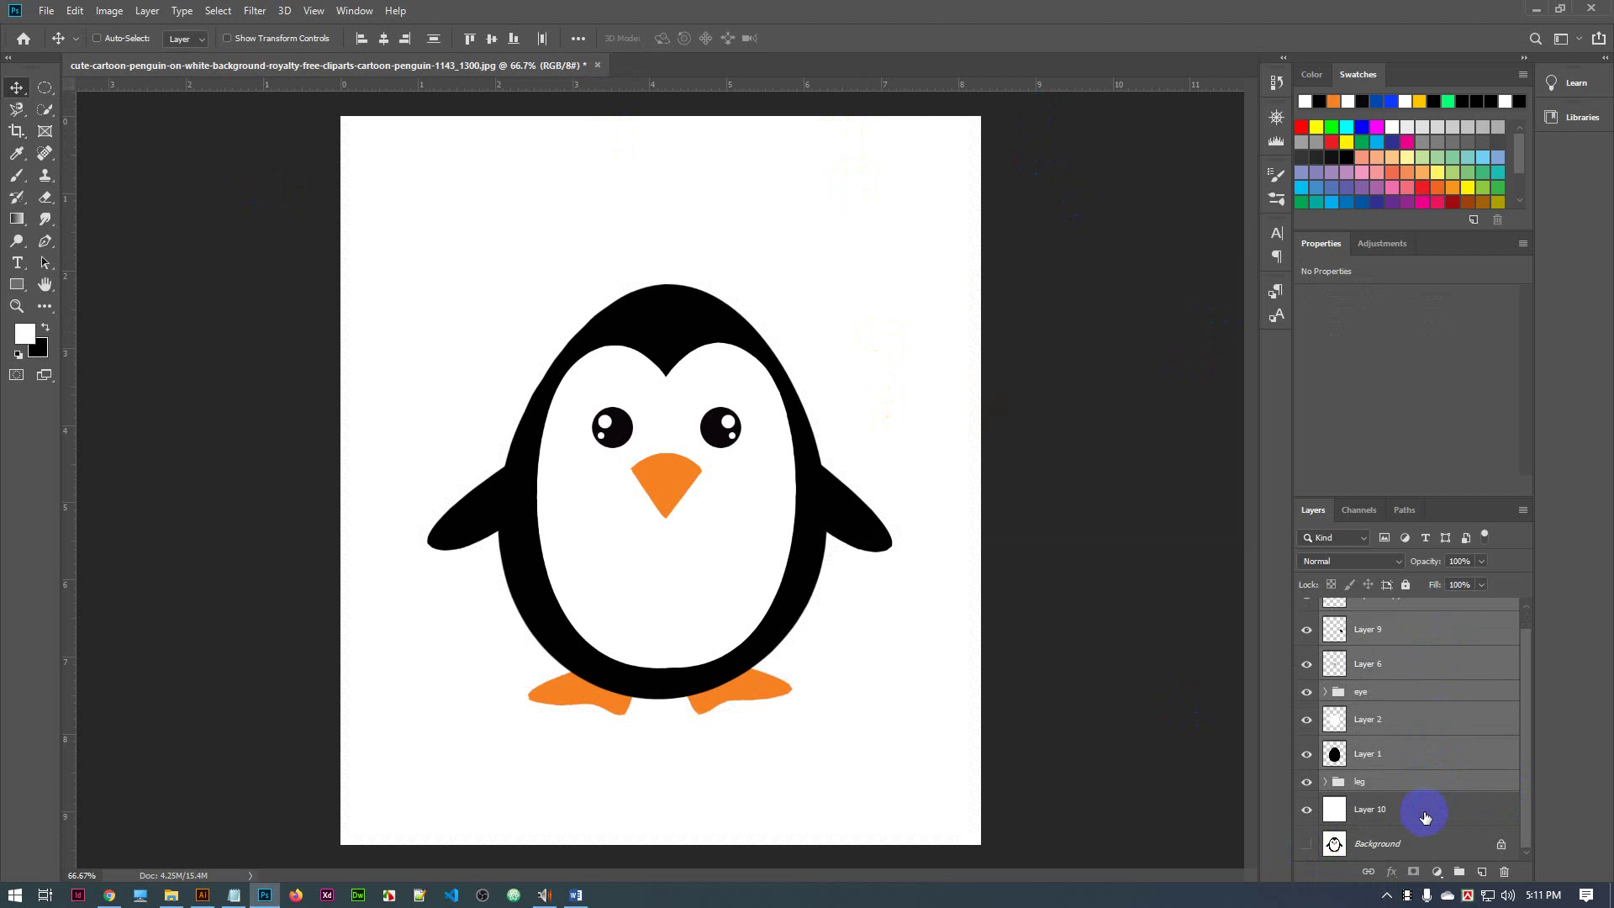
ctrl+click(1429, 813)
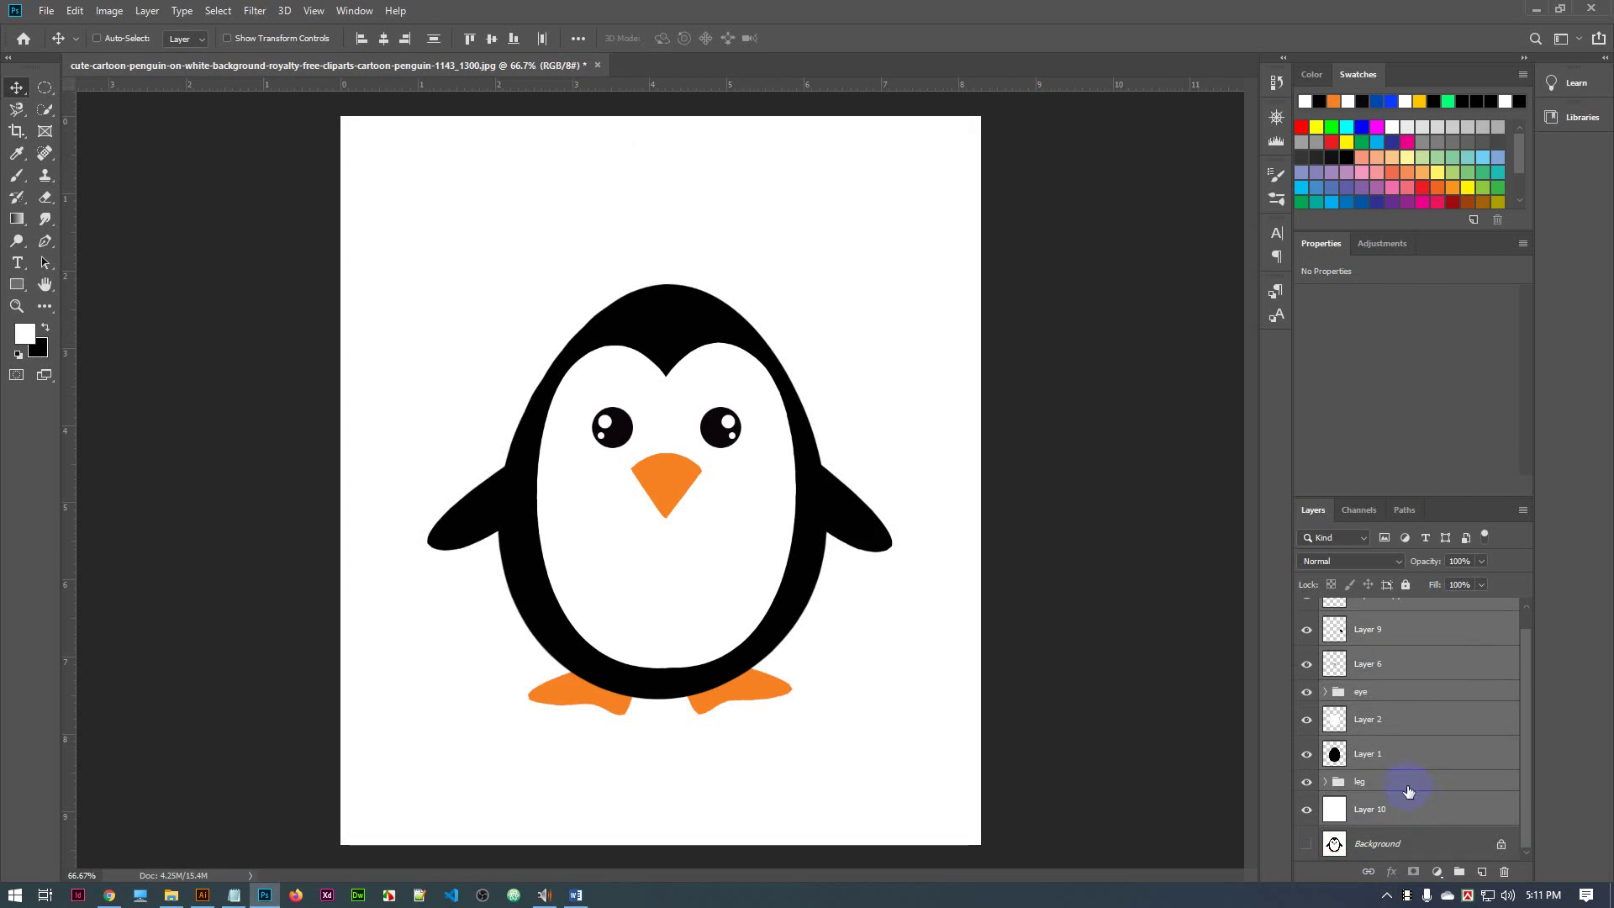
ctrl+click(1407, 787)
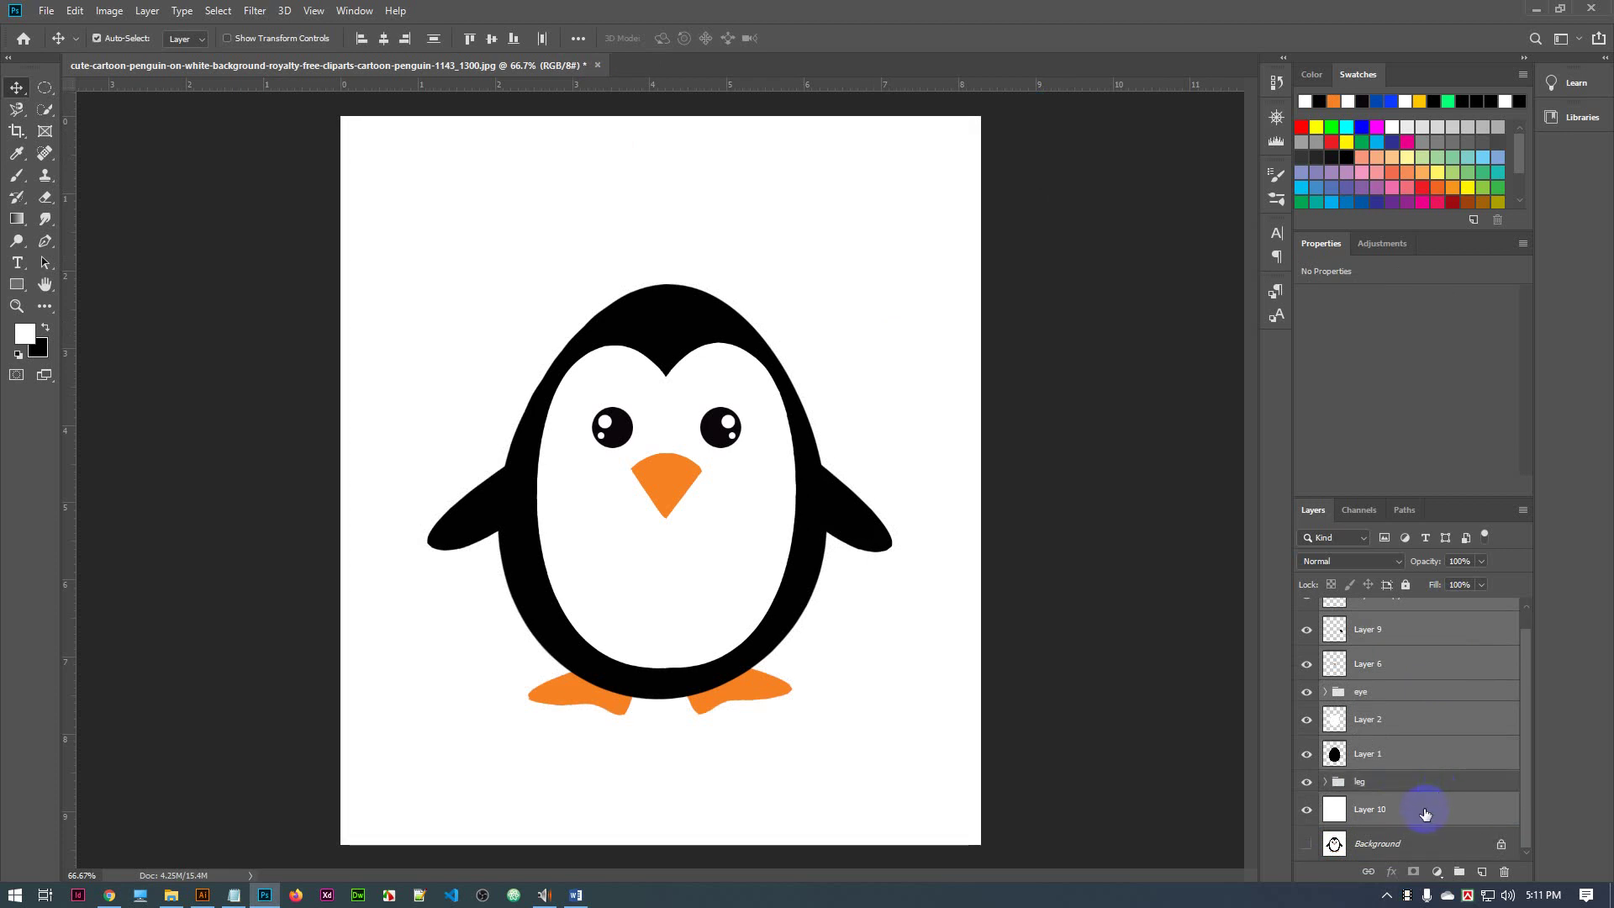
ctrl+click(1405, 783)
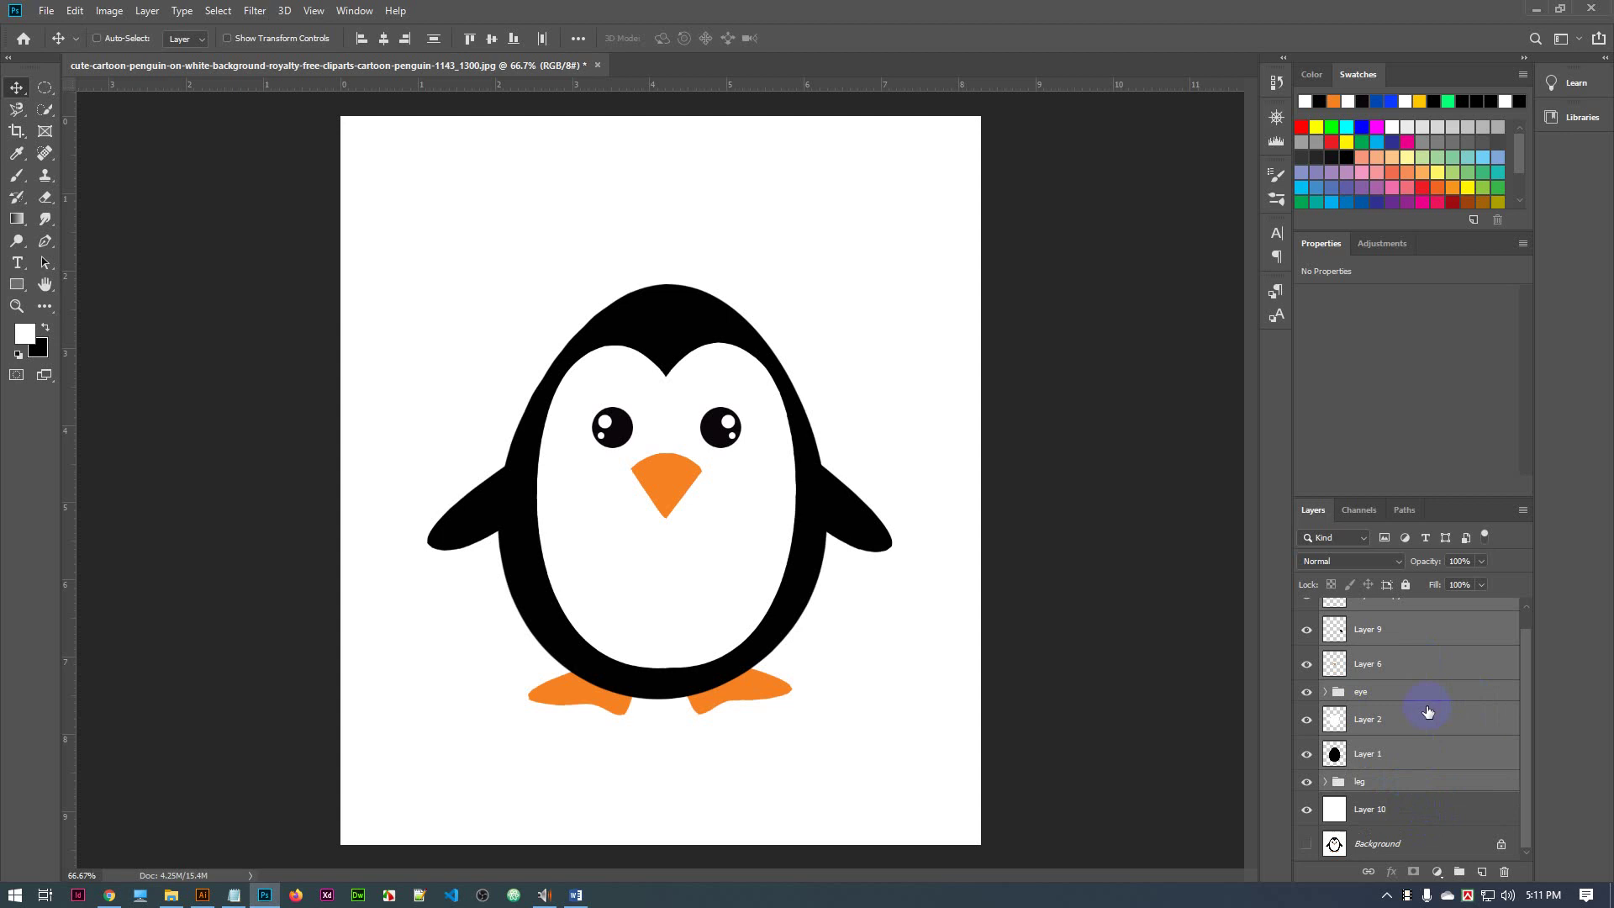
key(ctrl+g)
Rename the new penguin group as "my work"
click(1369, 612)
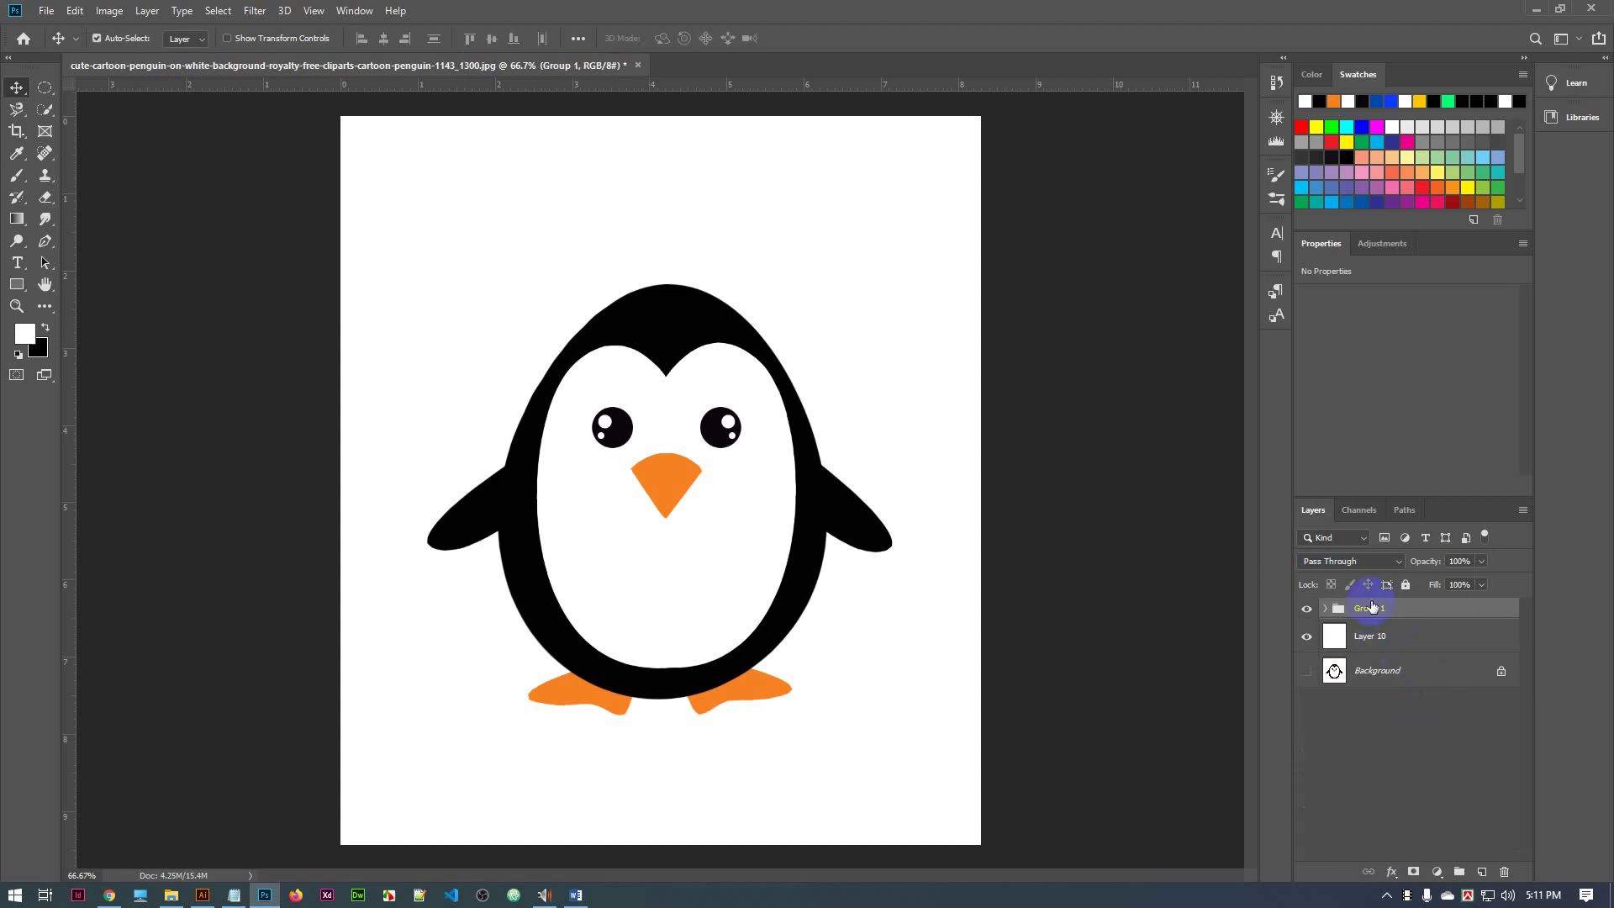
double_click(1370, 612)
click(1395, 719)
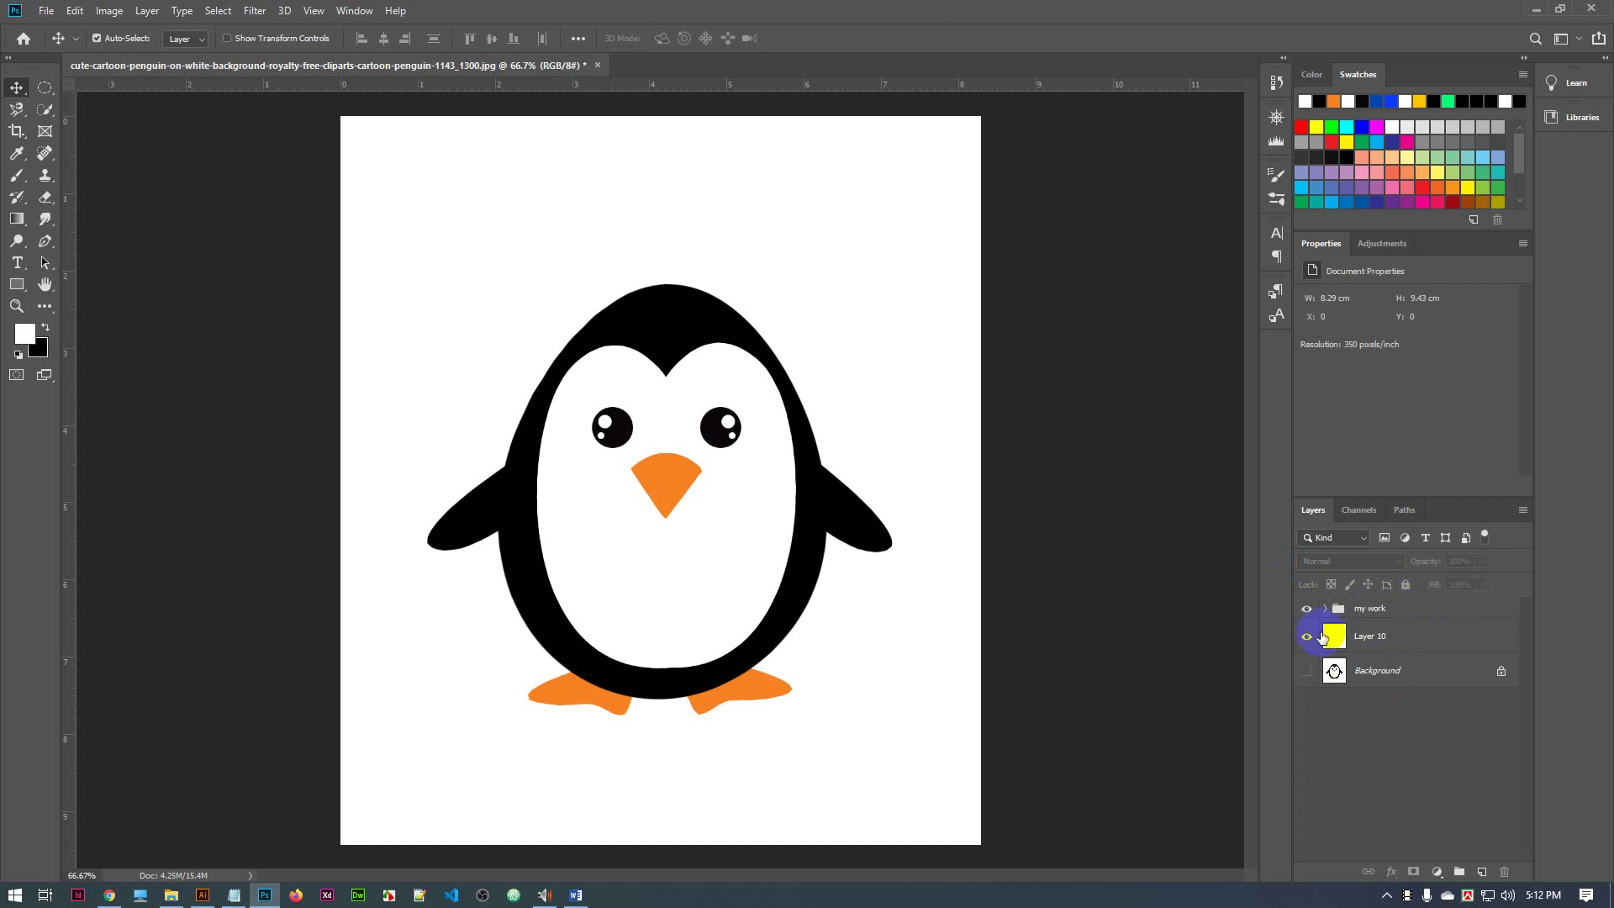
Ungroup the "my work" group and undo the ungrouping, trying it twice
click(1372, 612)
right_click(1372, 613)
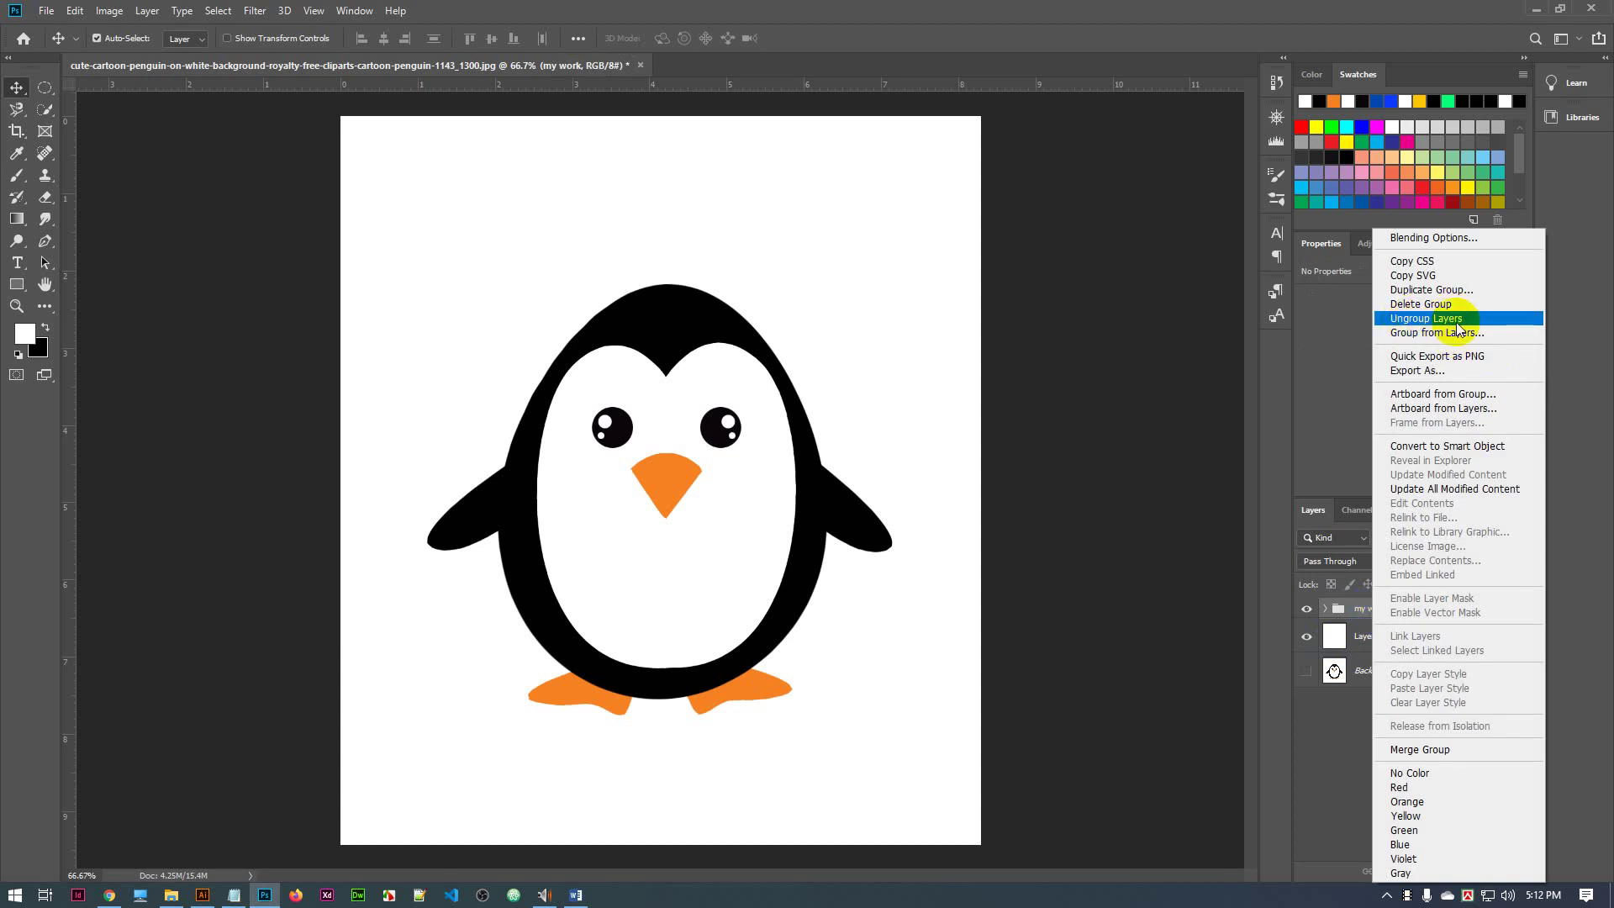
click(1430, 321)
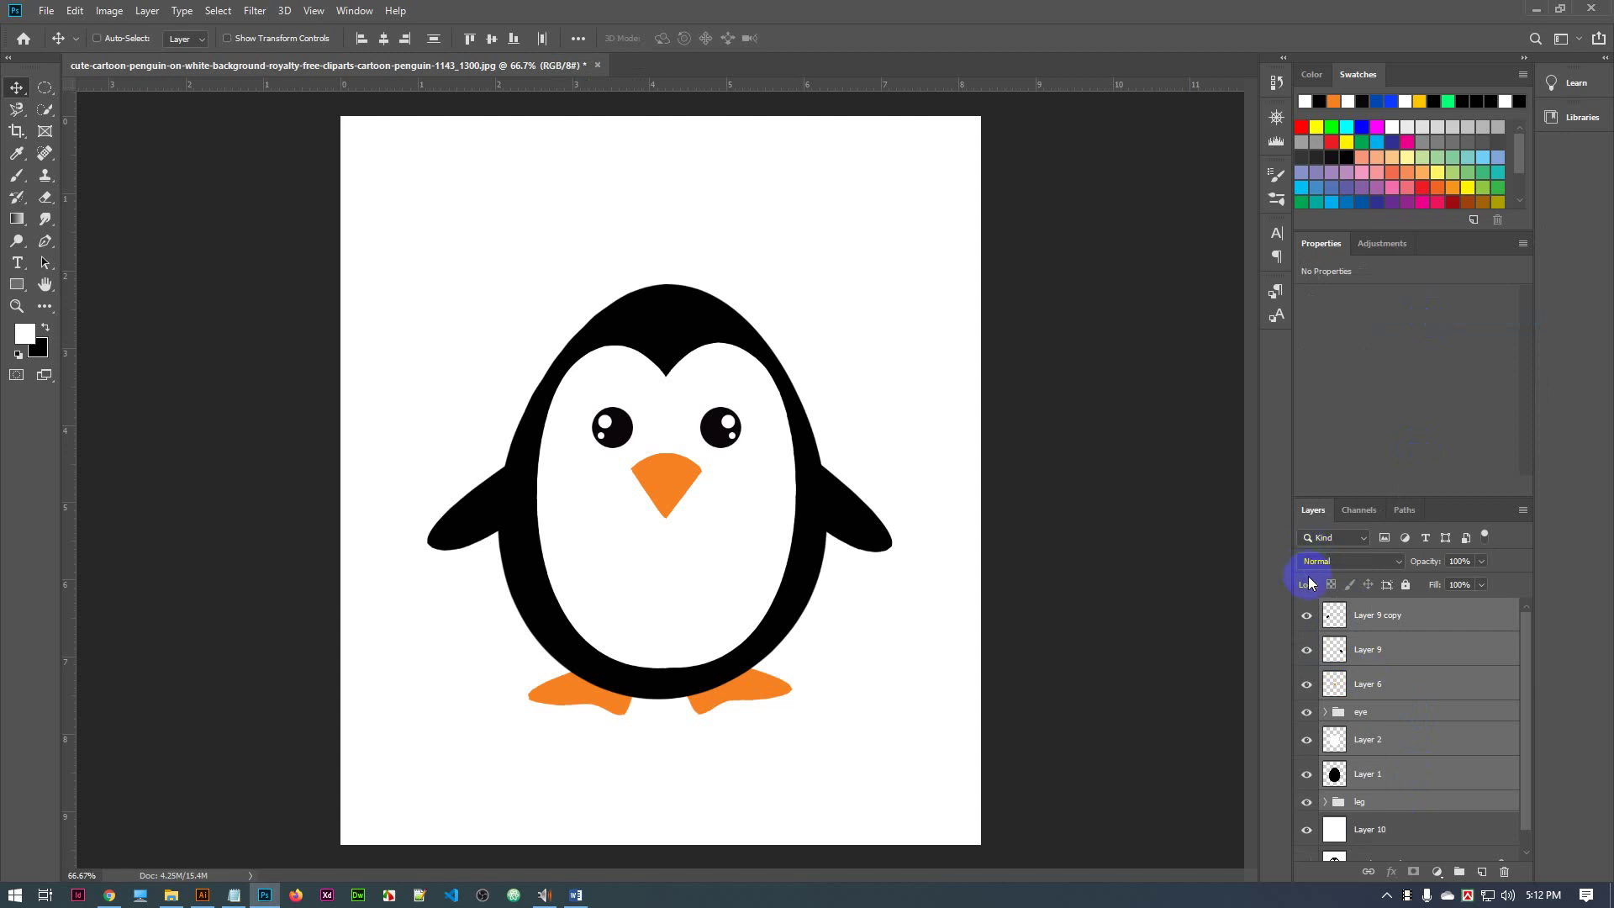
key(ctrl+z)
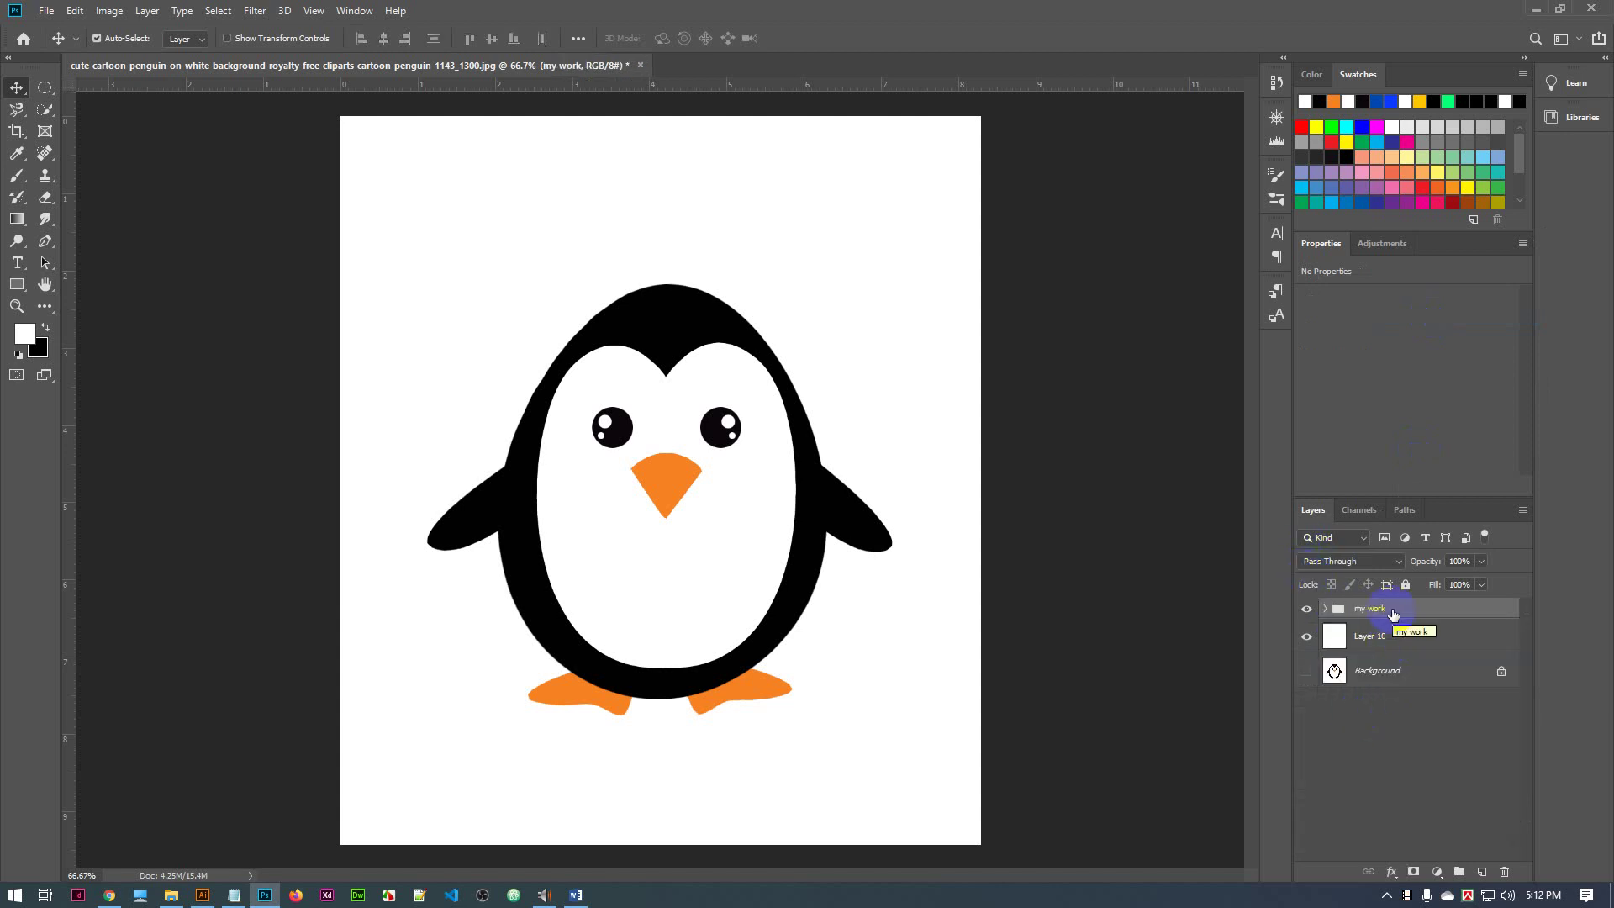
key(ctrl)
key(ctrl+shift+g)
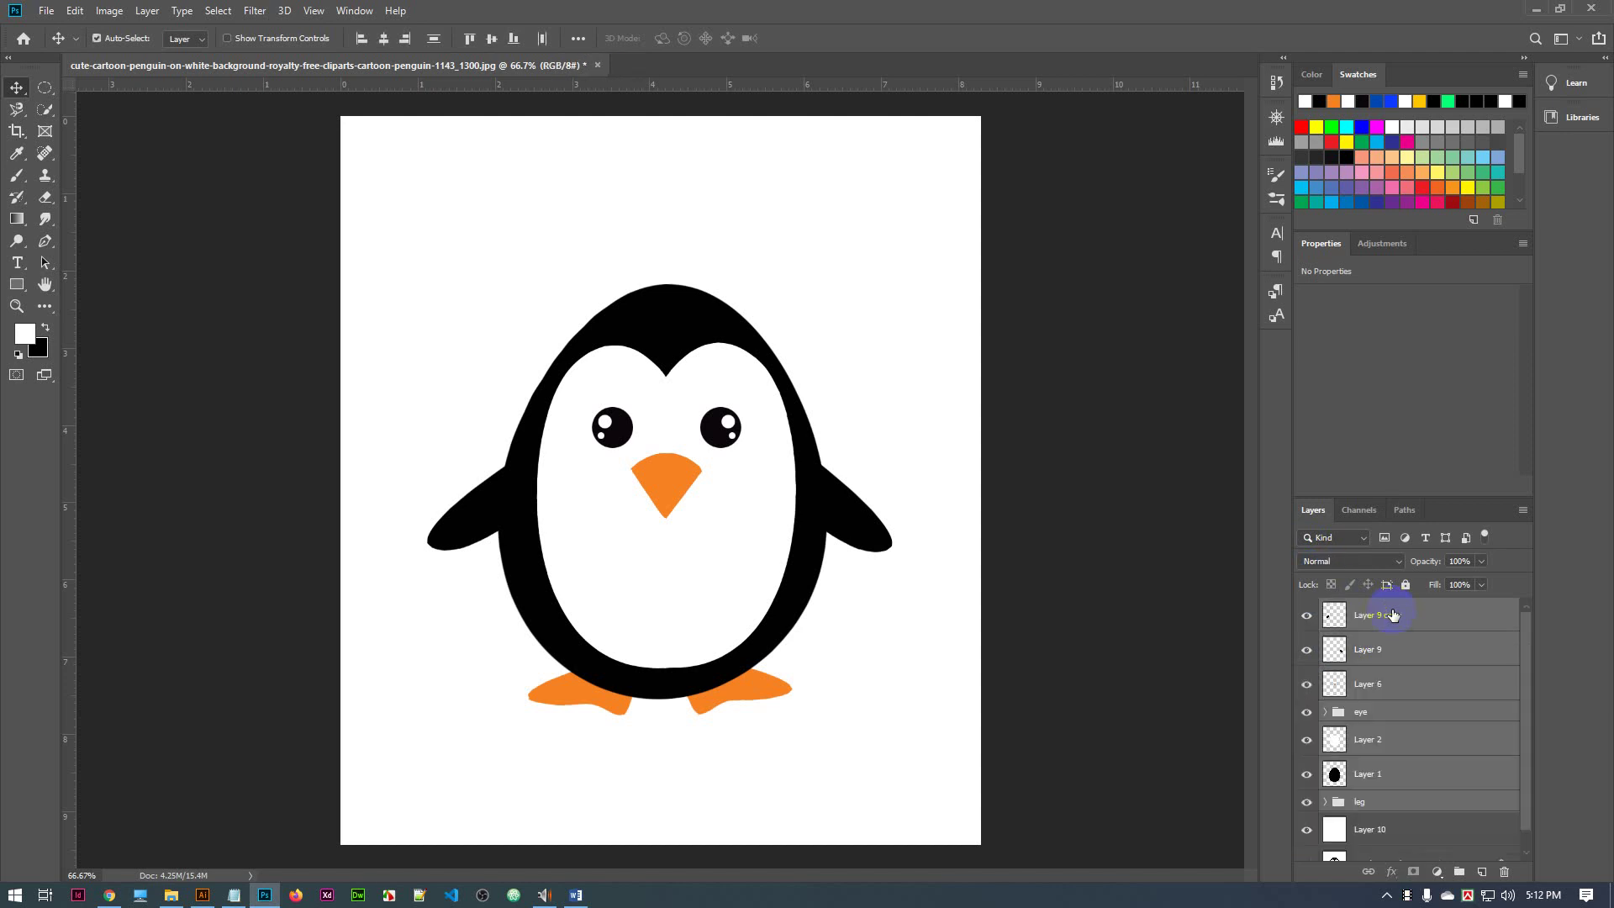
key(ctrl+z)
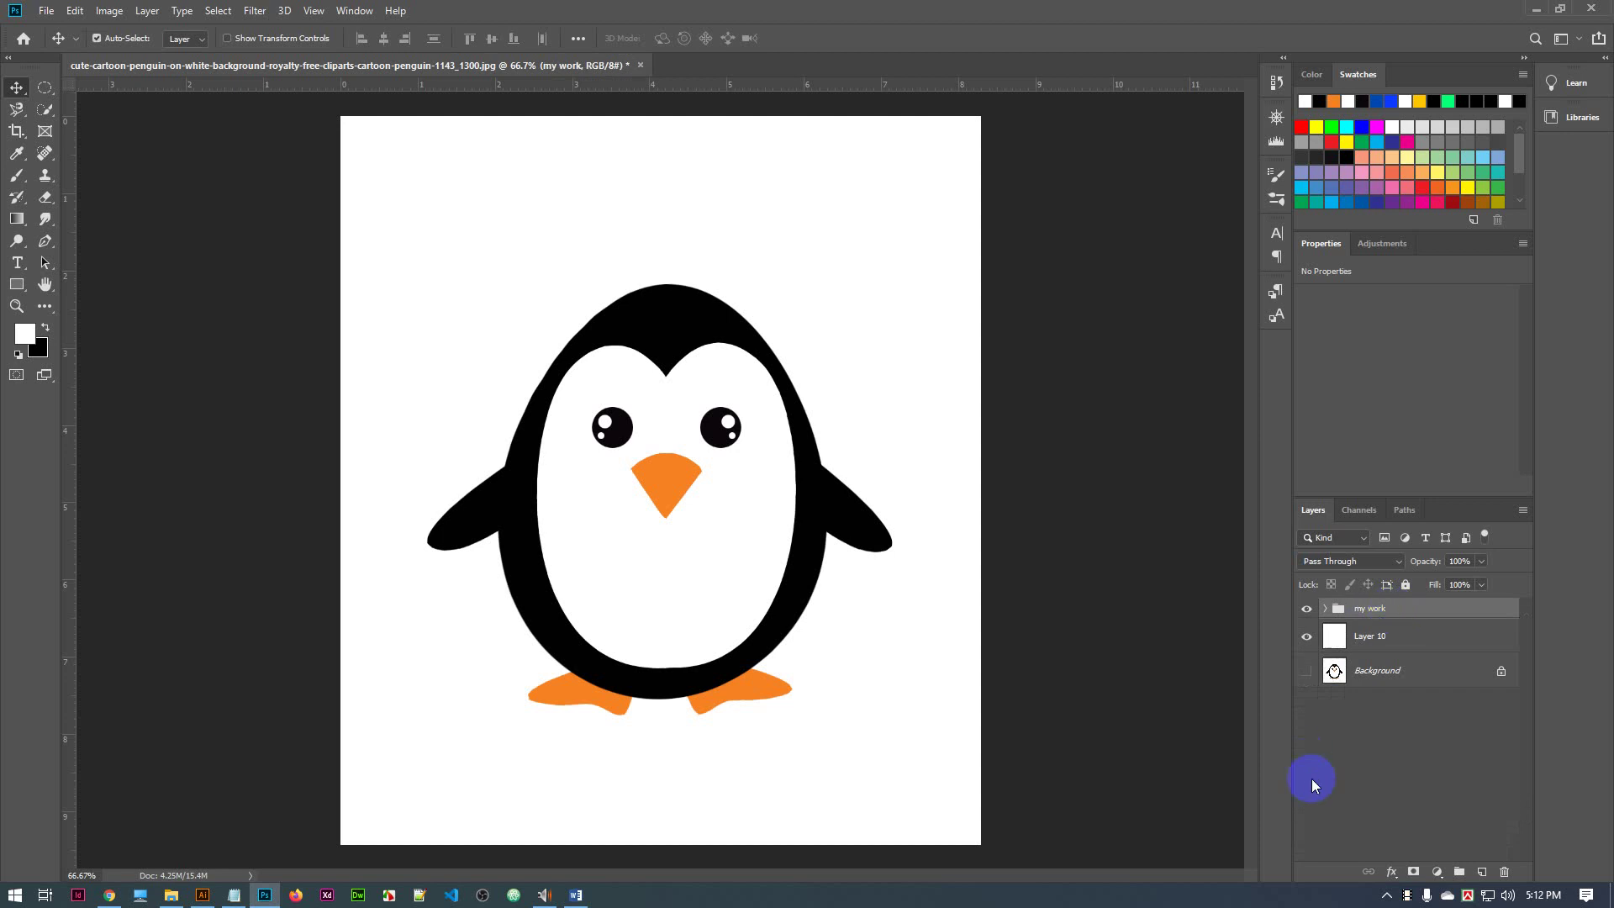
click(1359, 785)
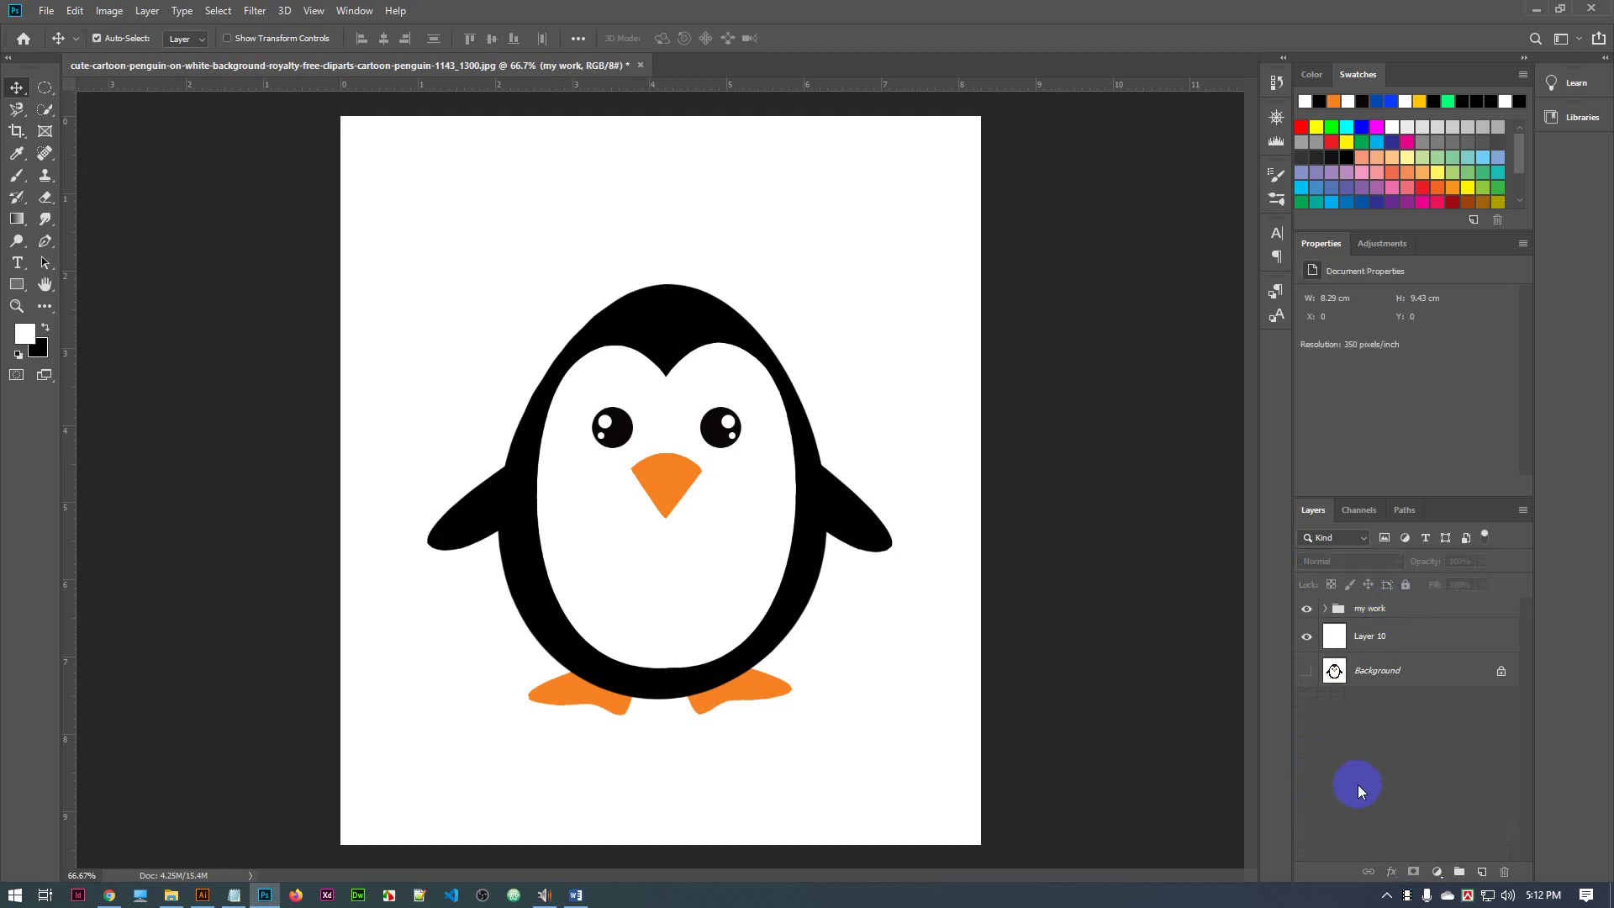
Compare the original Background picture with the "my work" group by toggling layer visibility, ending with the group and white Layer 10 shown
click(1307, 610)
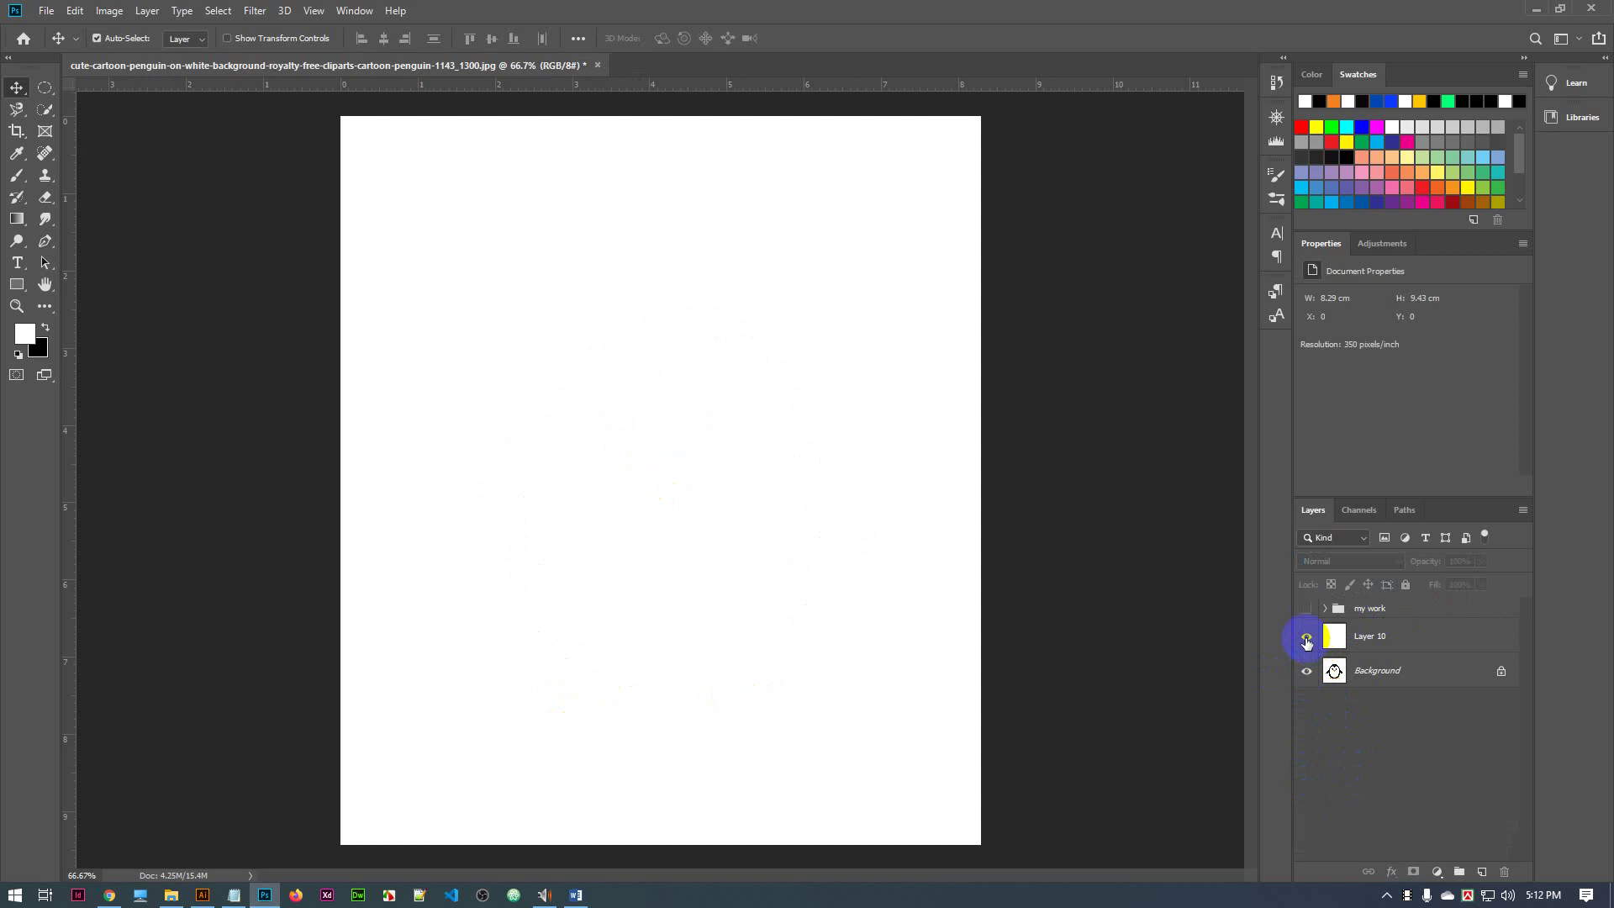
click(1307, 638)
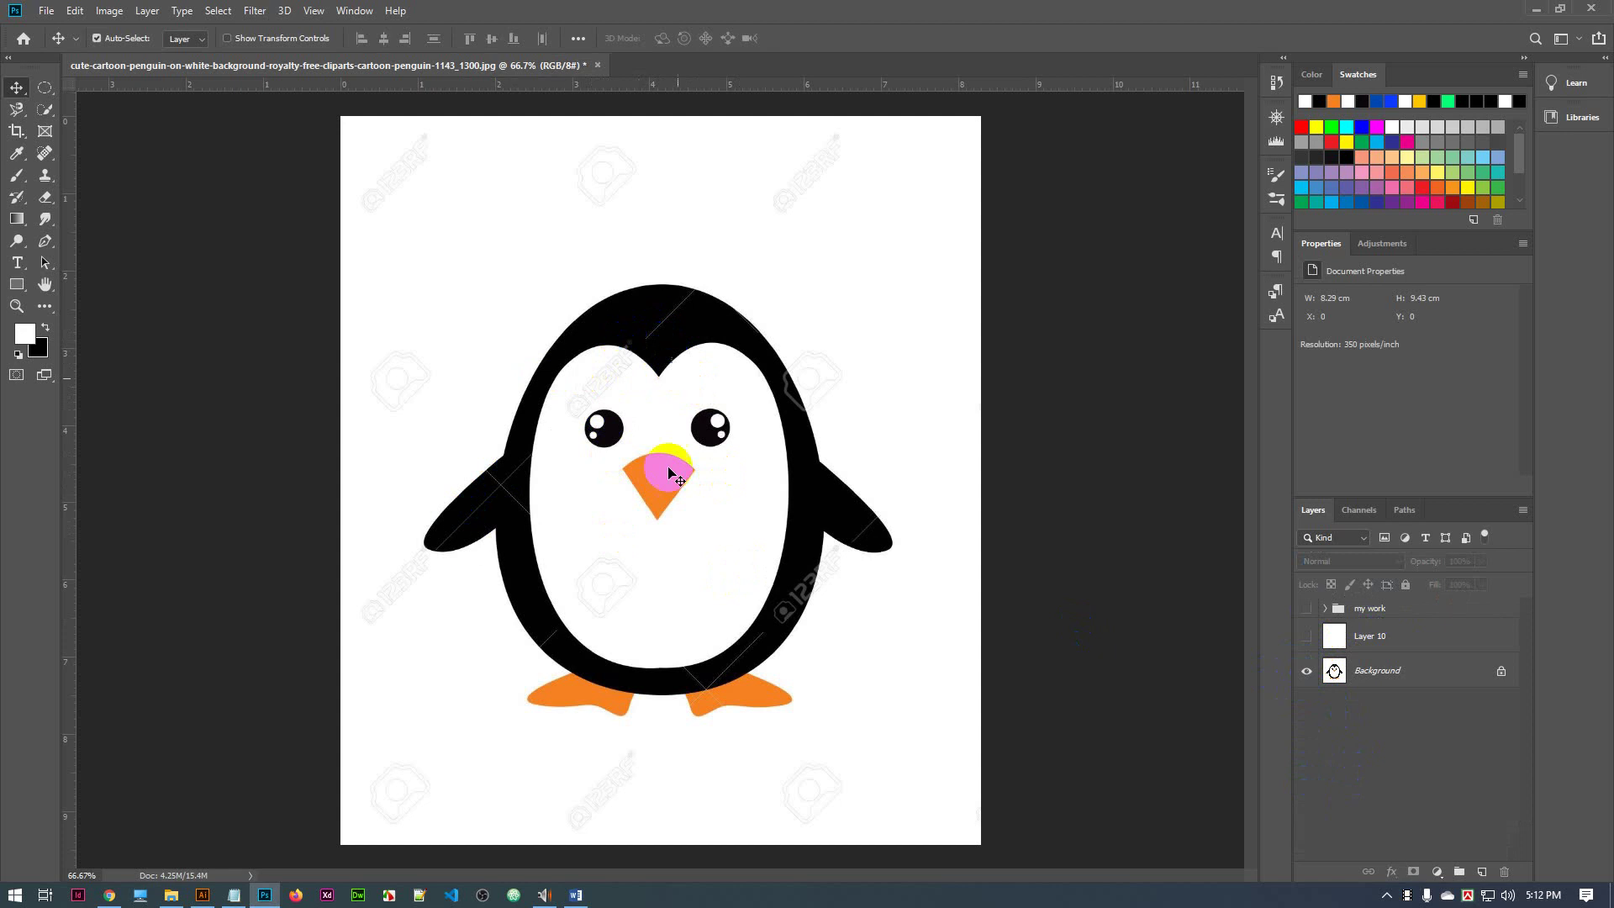
click(1306, 670)
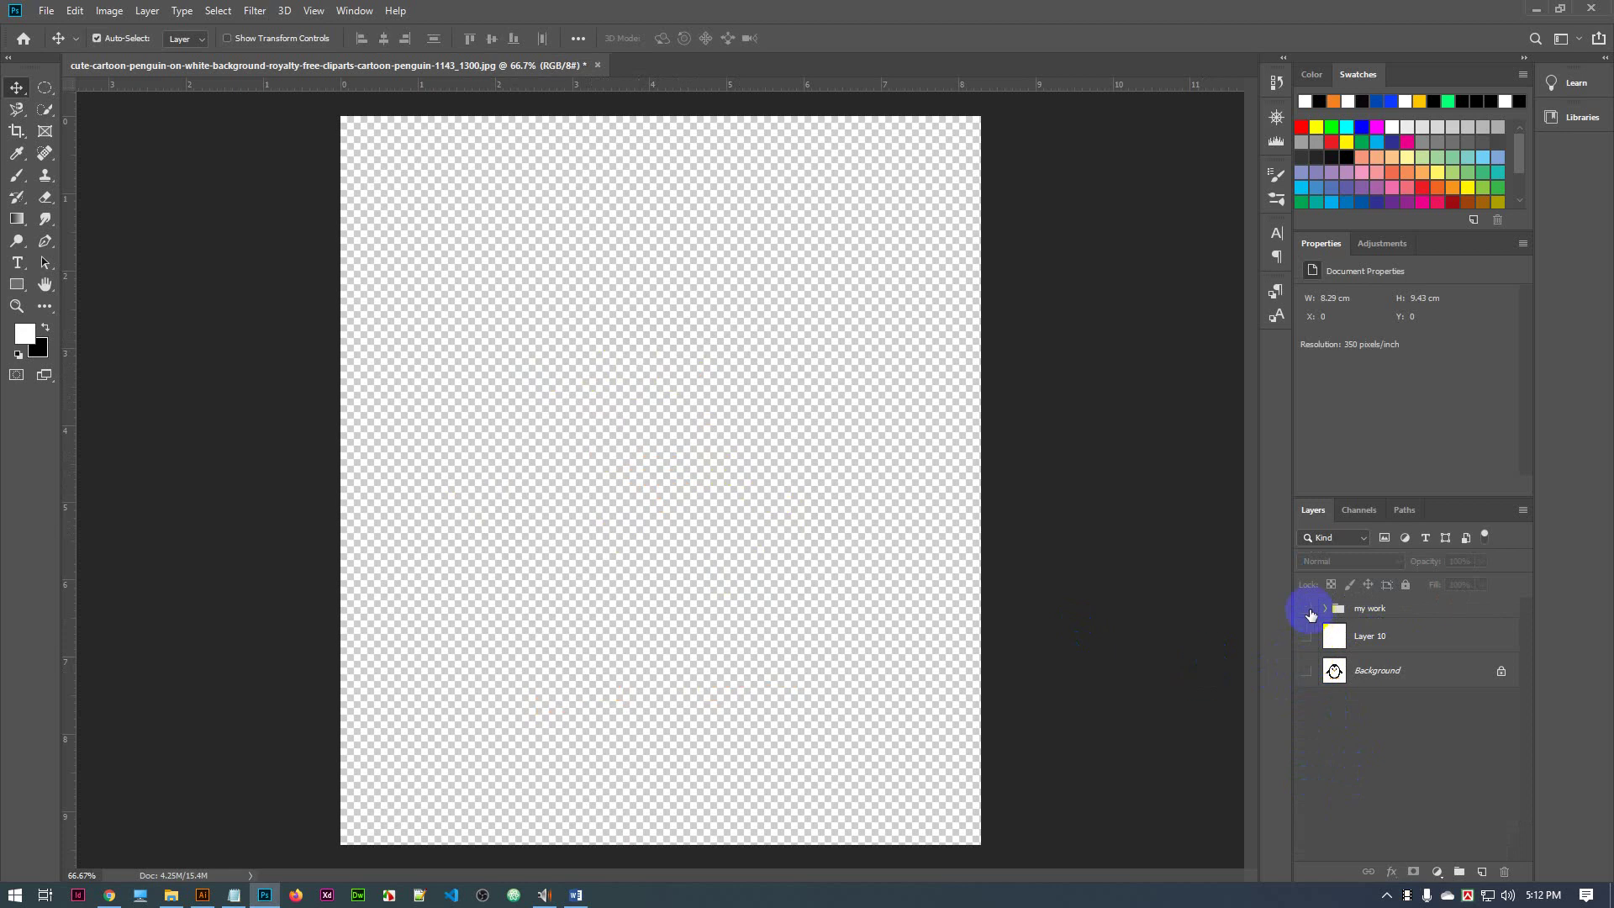
click(1307, 608)
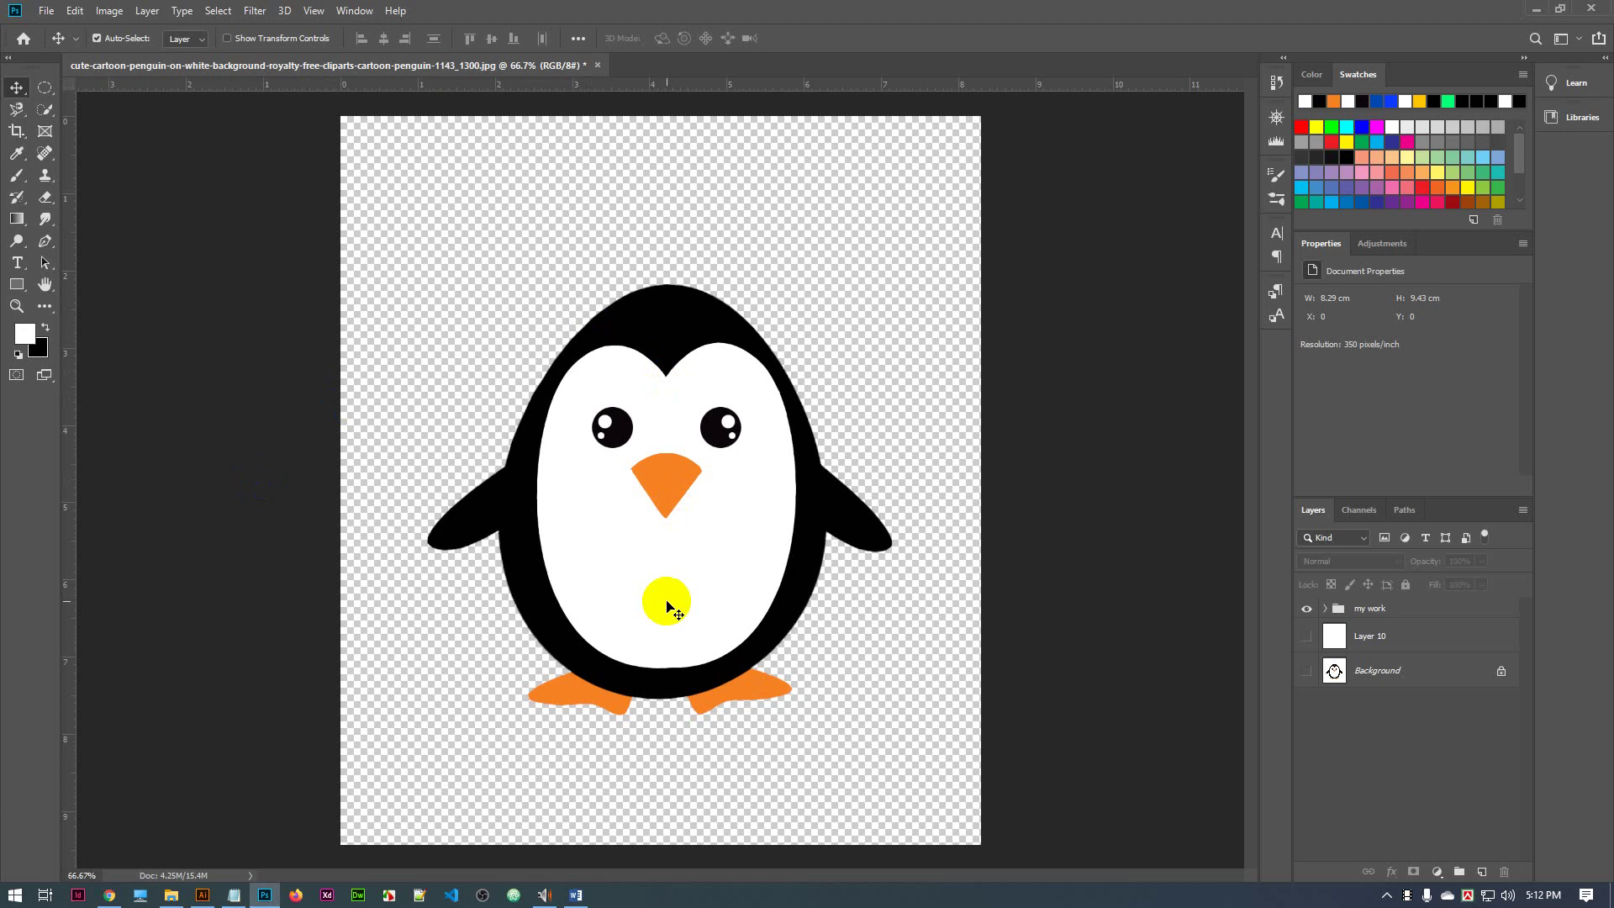
click(1307, 639)
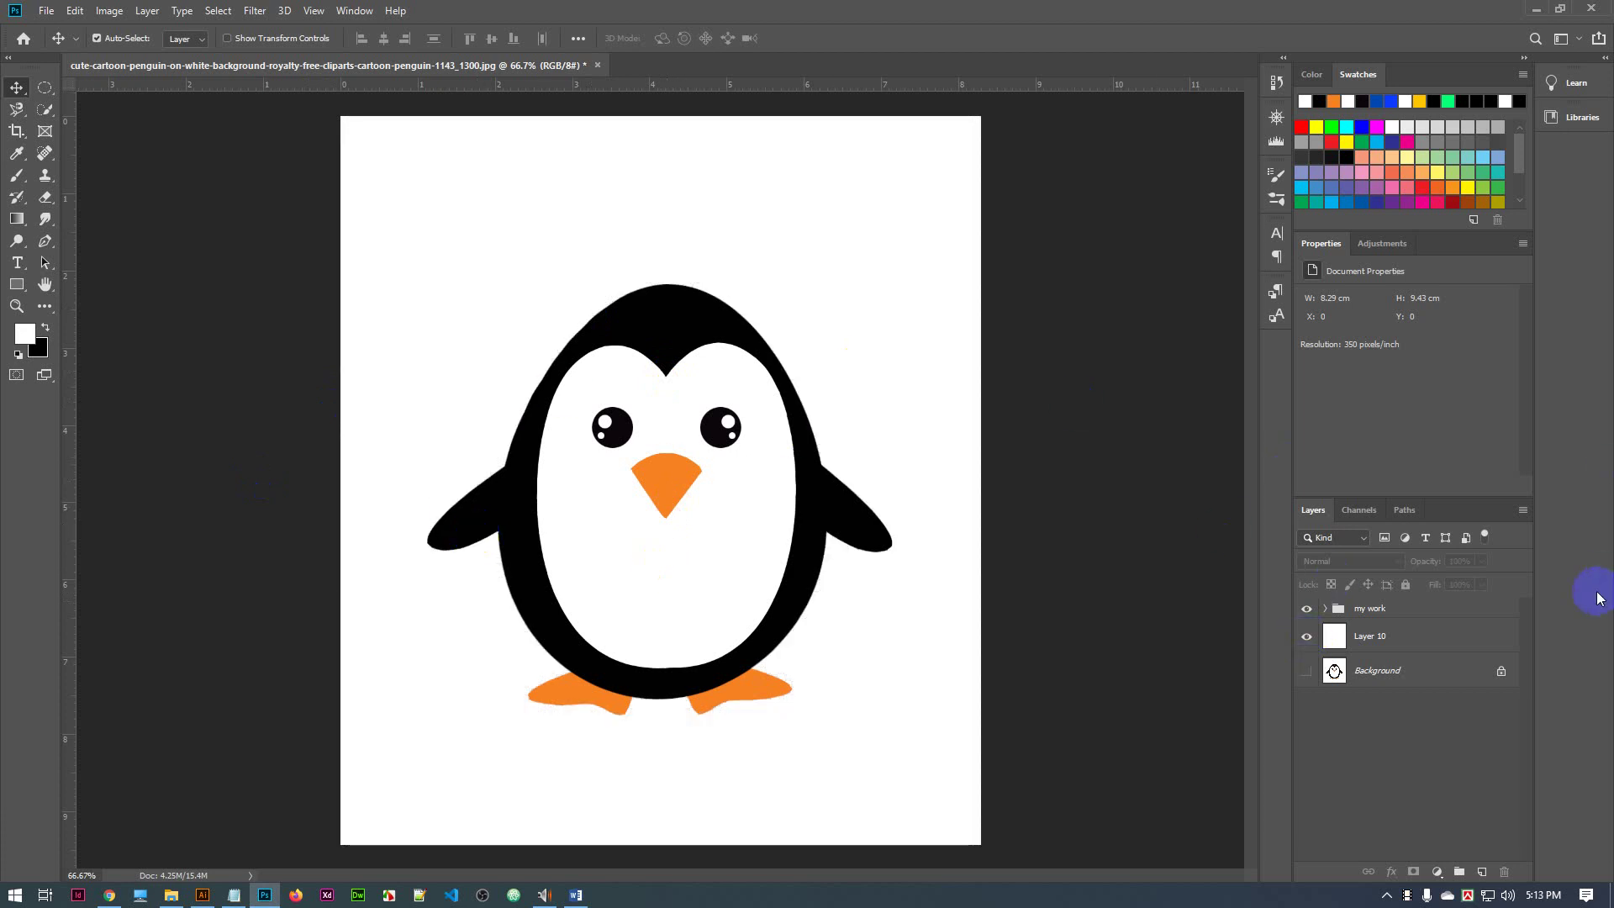
click(1459, 644)
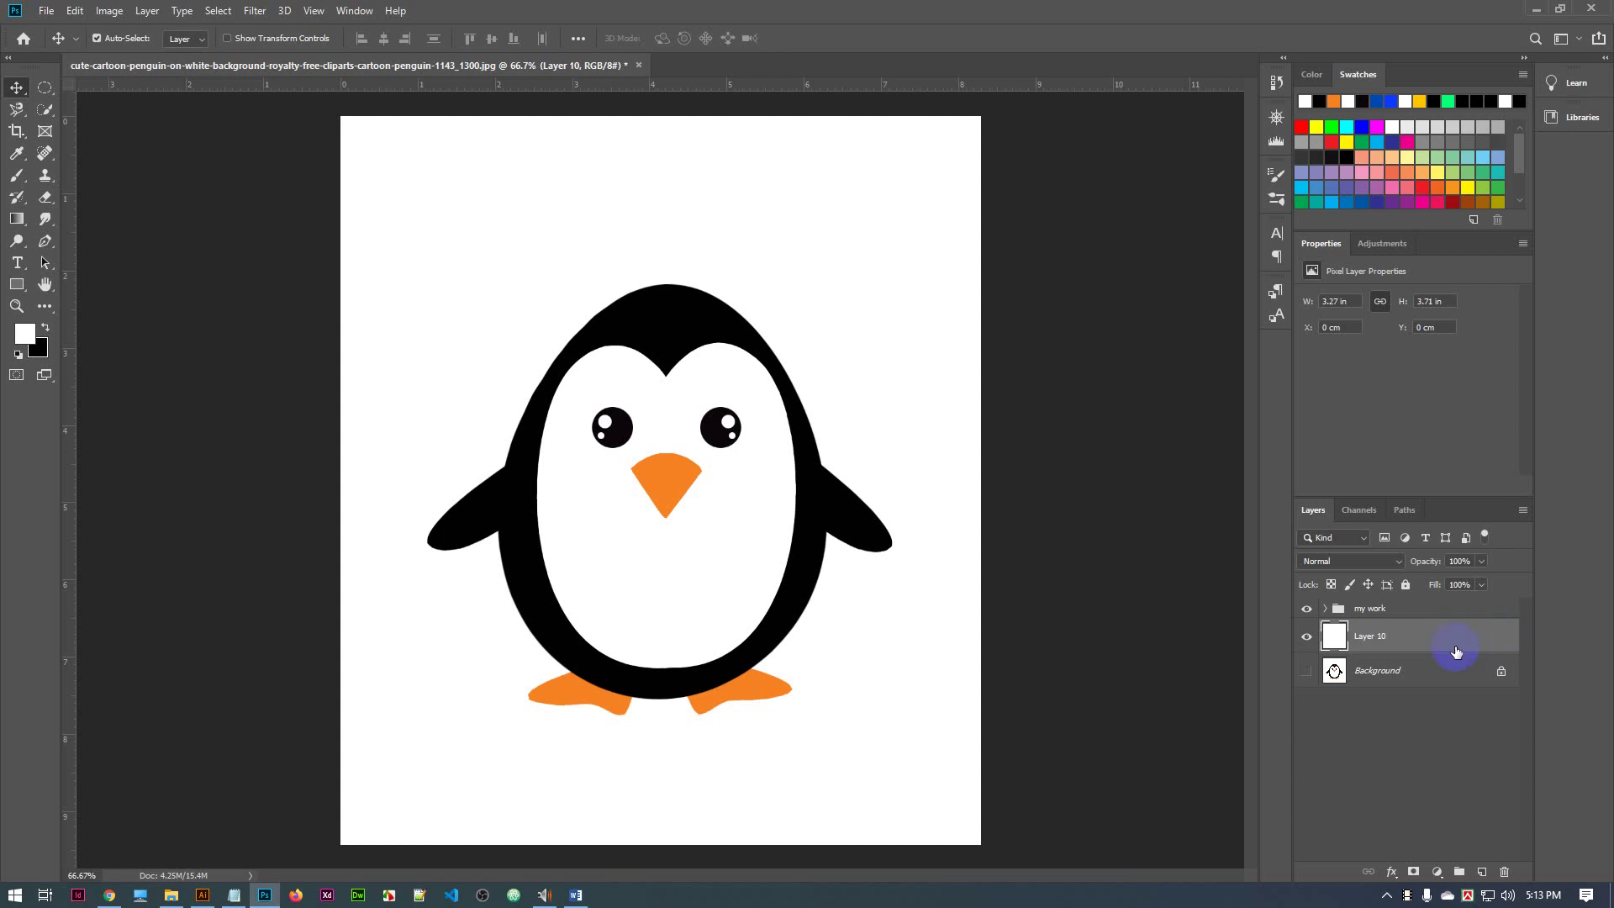
click(1459, 585)
key(h)
double_click(1503, 639)
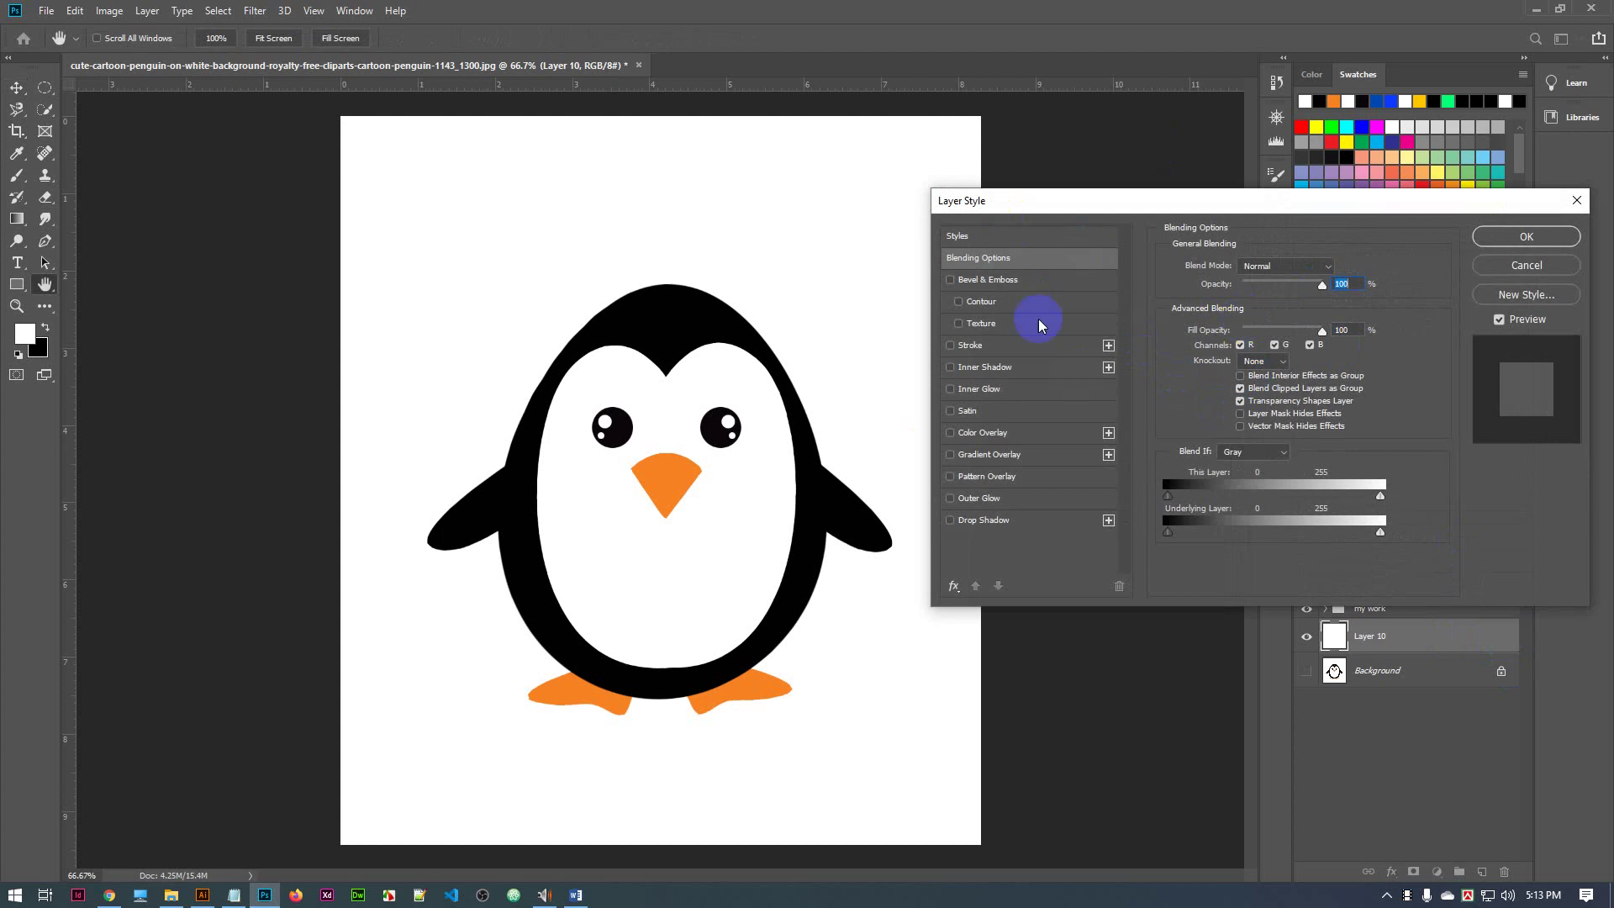
click(1004, 523)
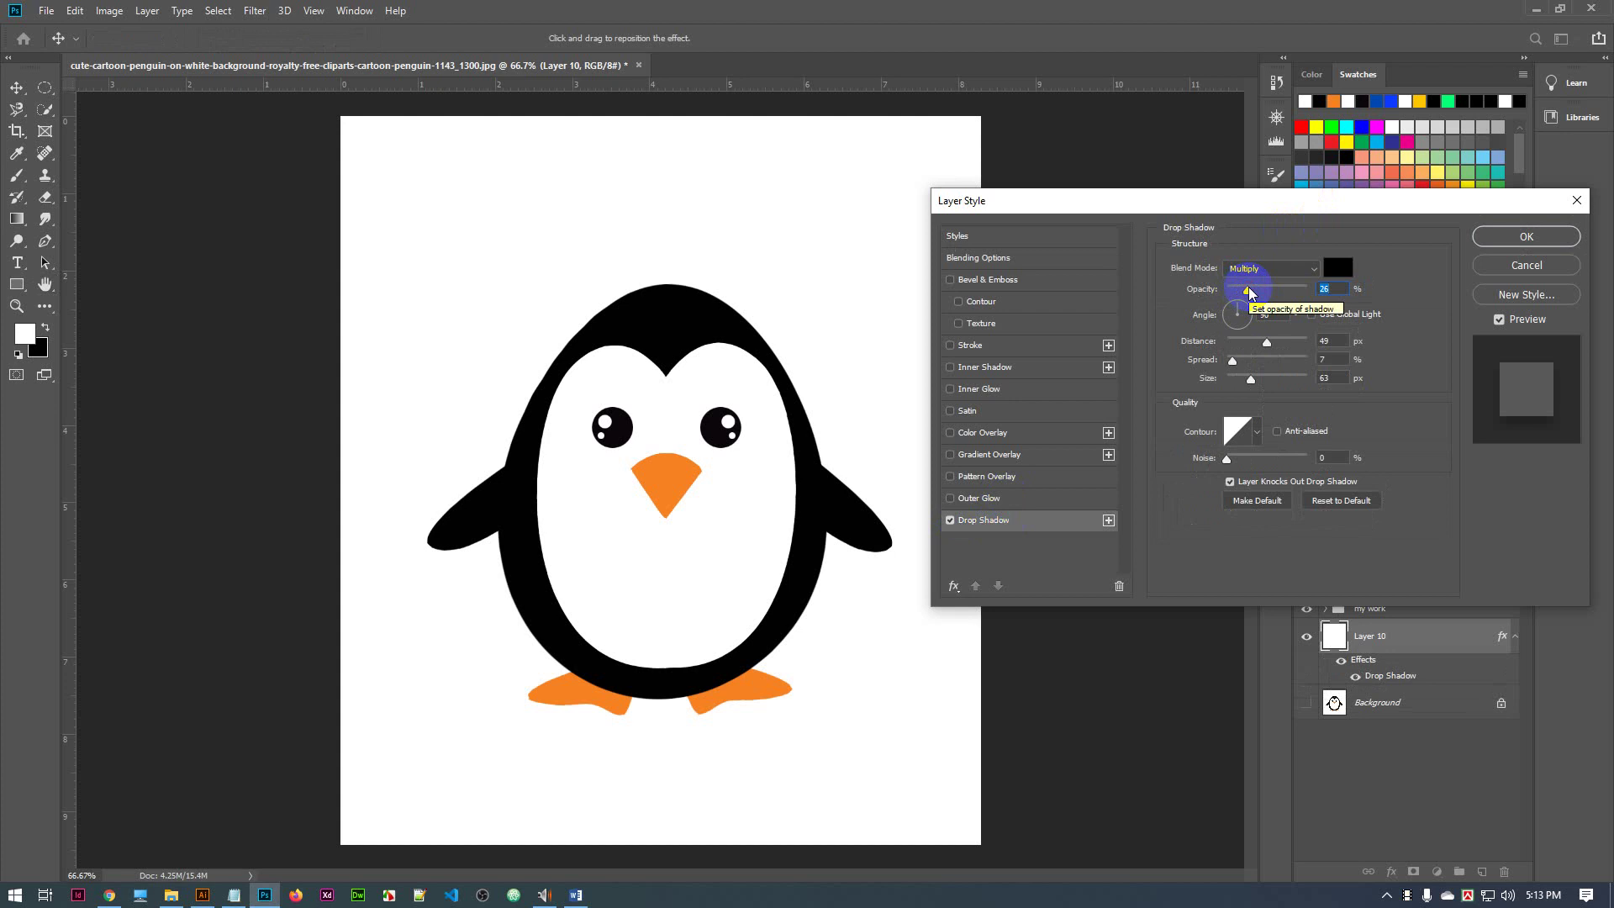
click(1577, 200)
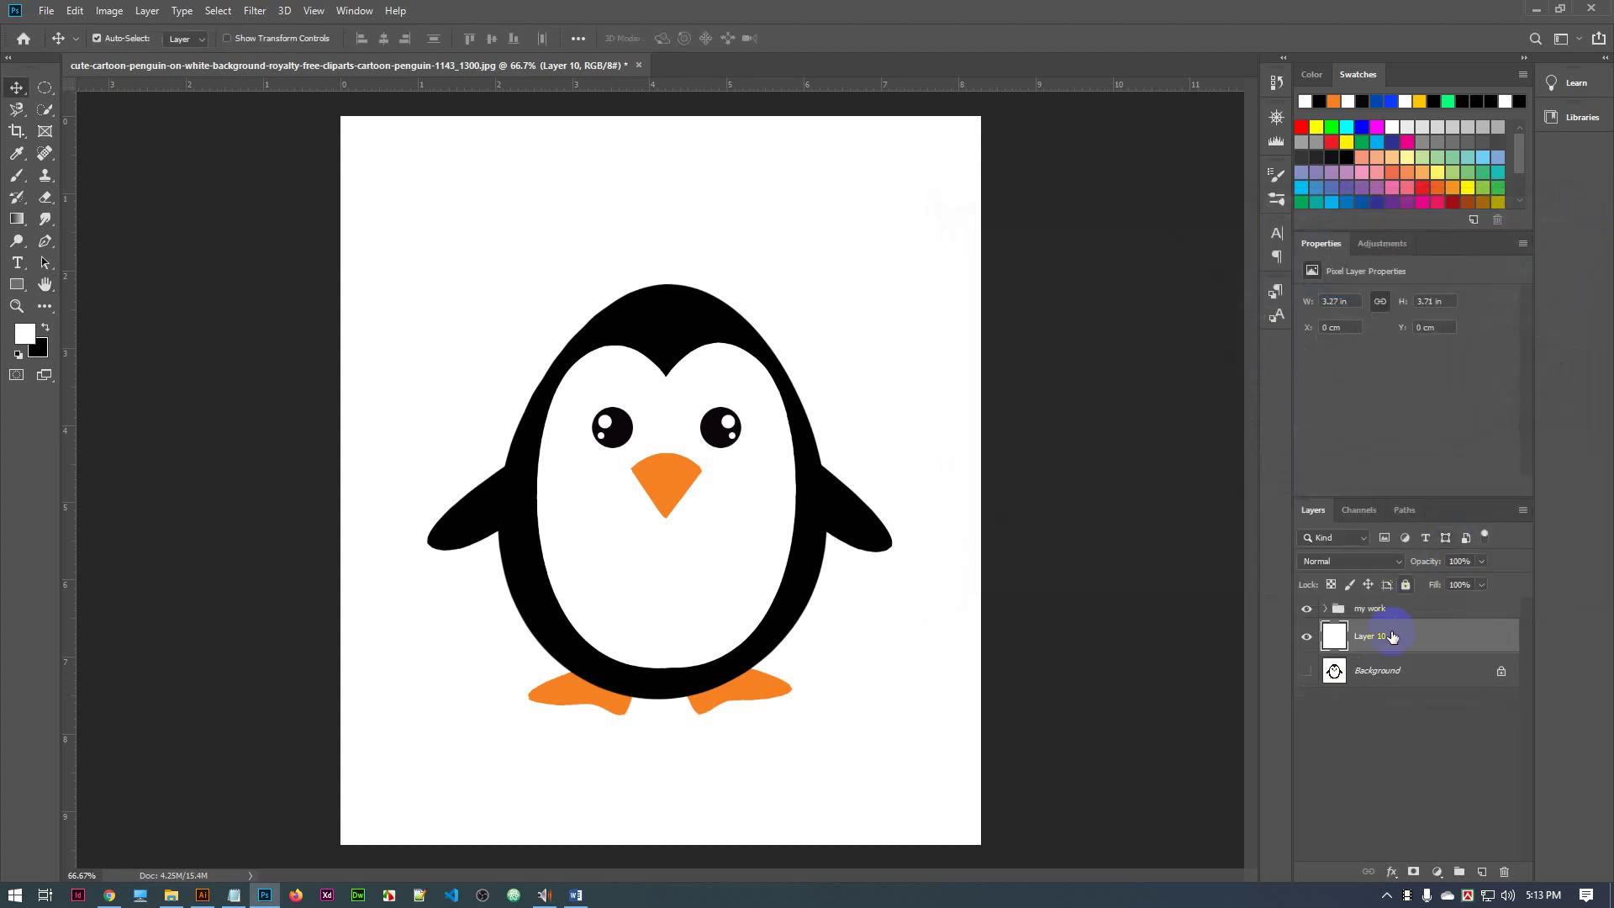
click(1450, 612)
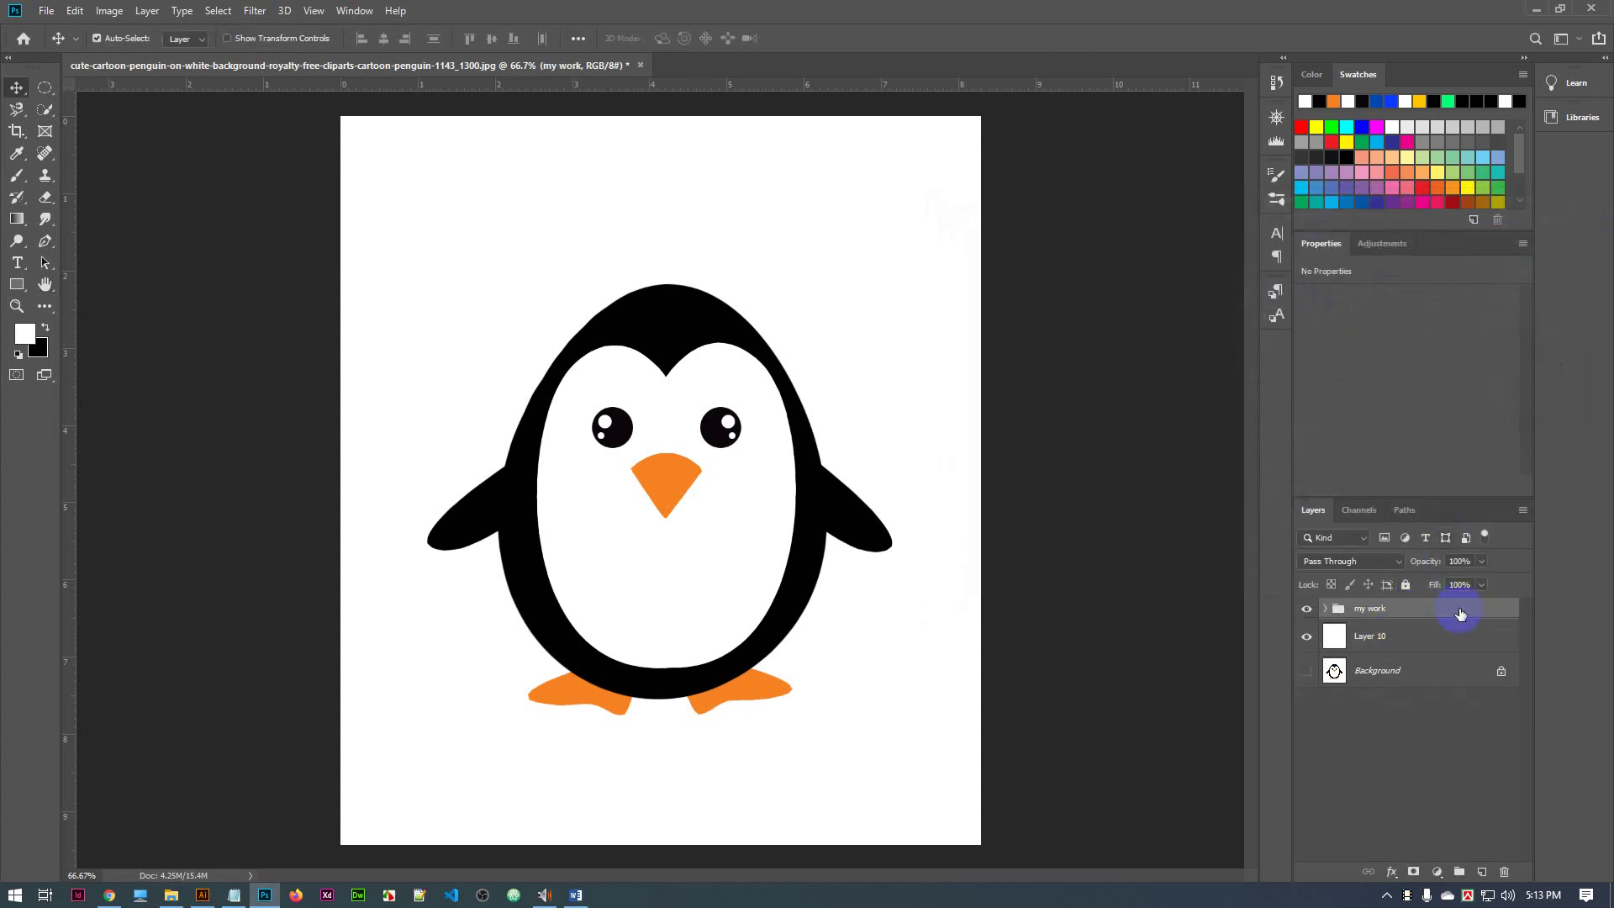
double_click(1505, 615)
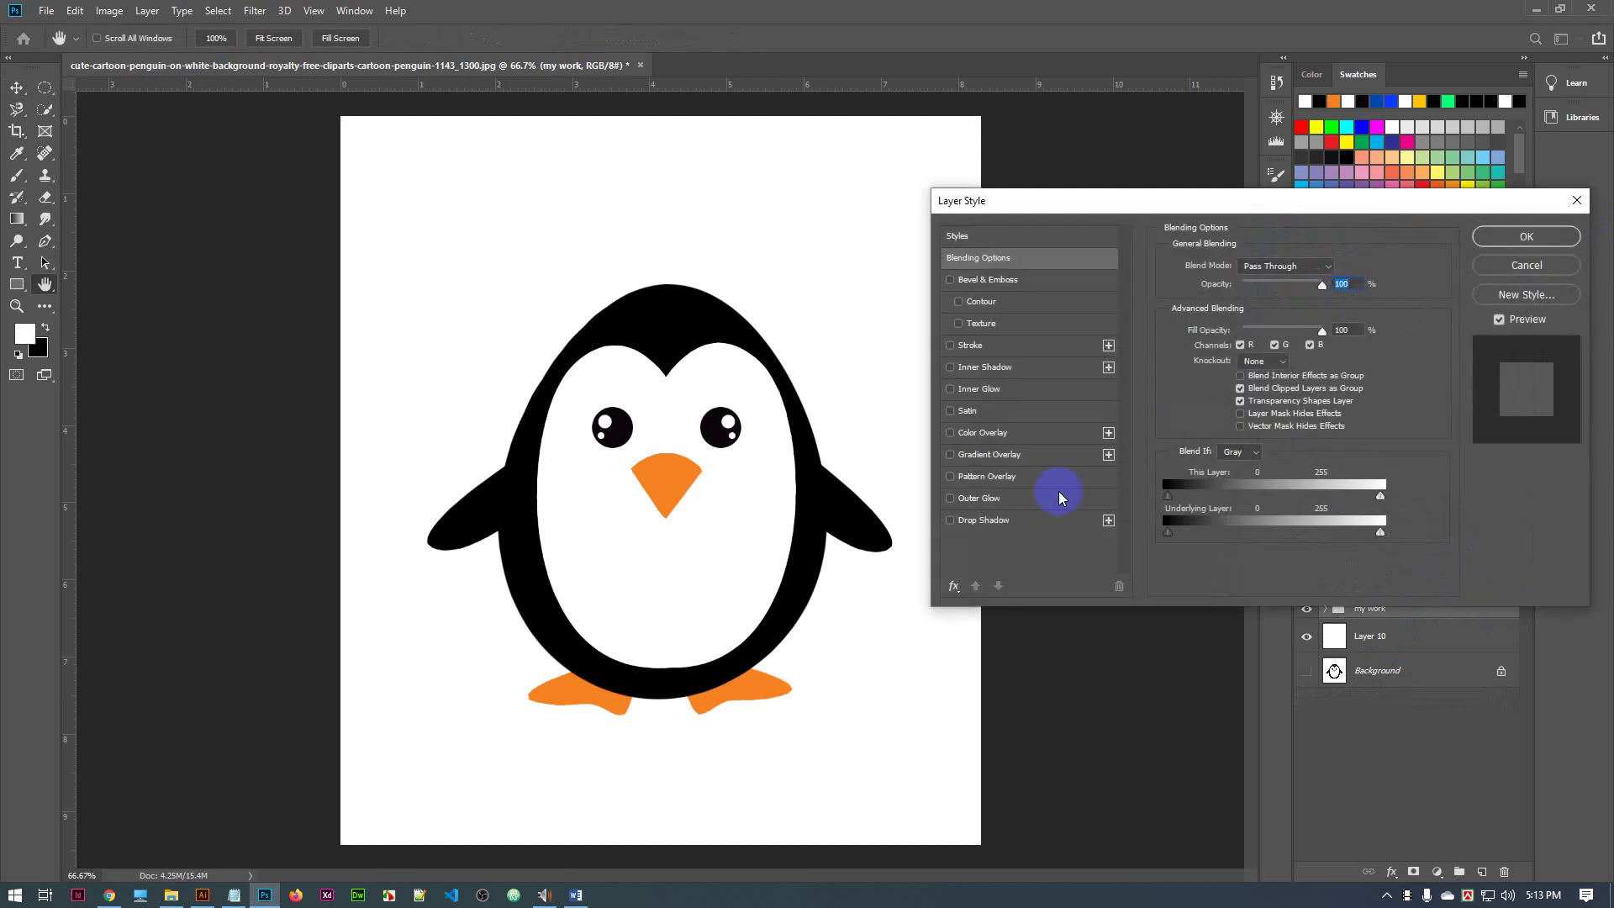
click(999, 521)
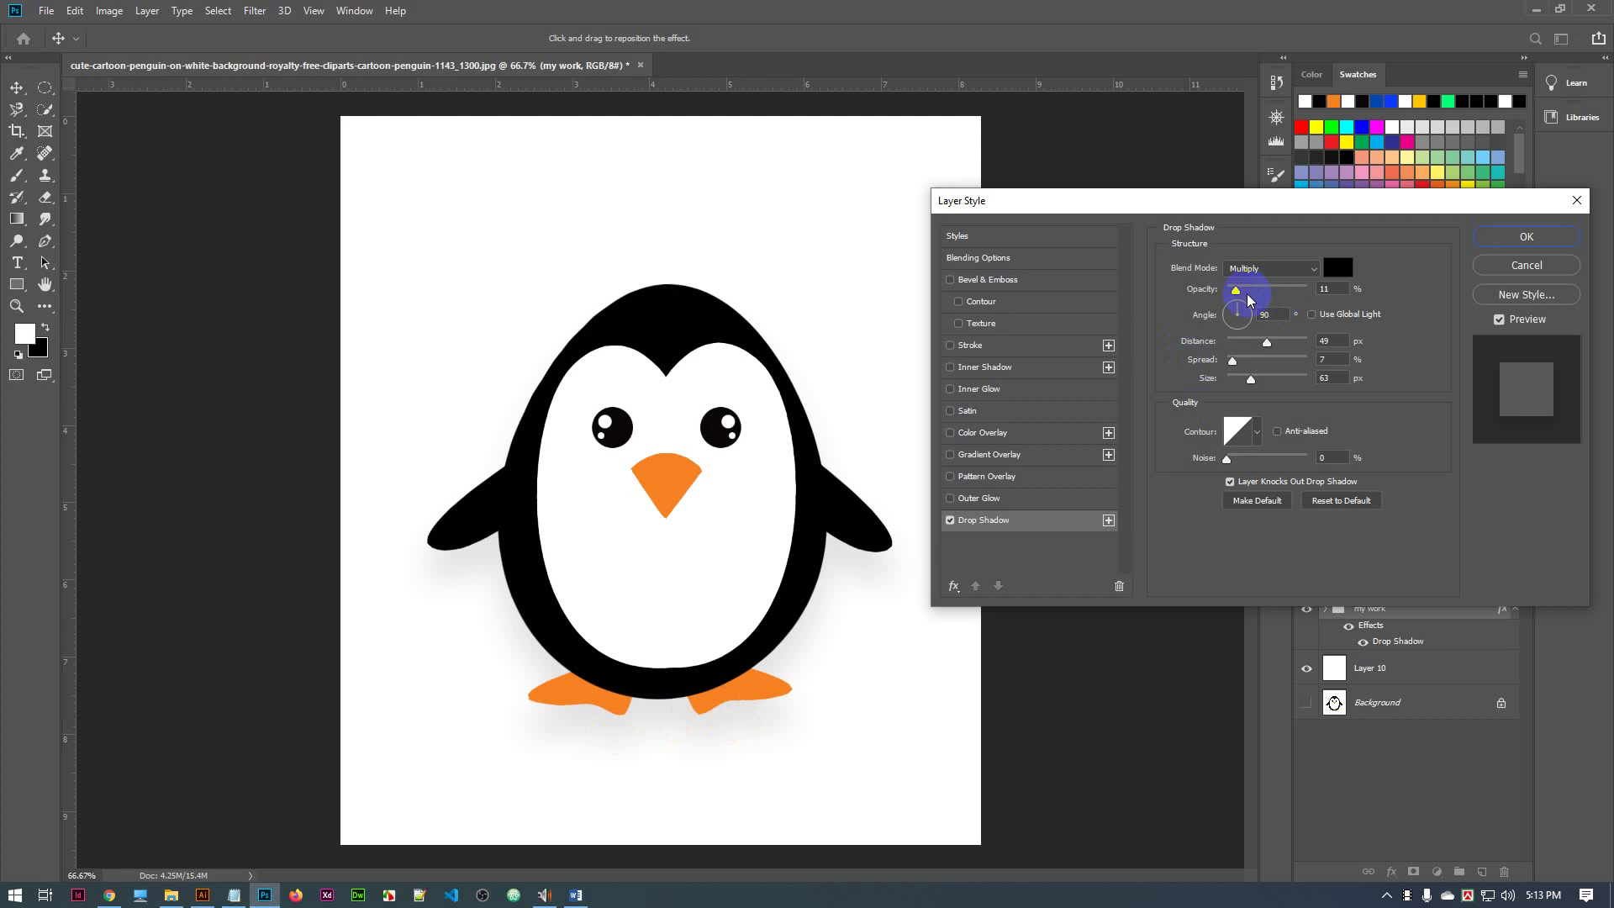
drag(1236, 291, 1229, 291)
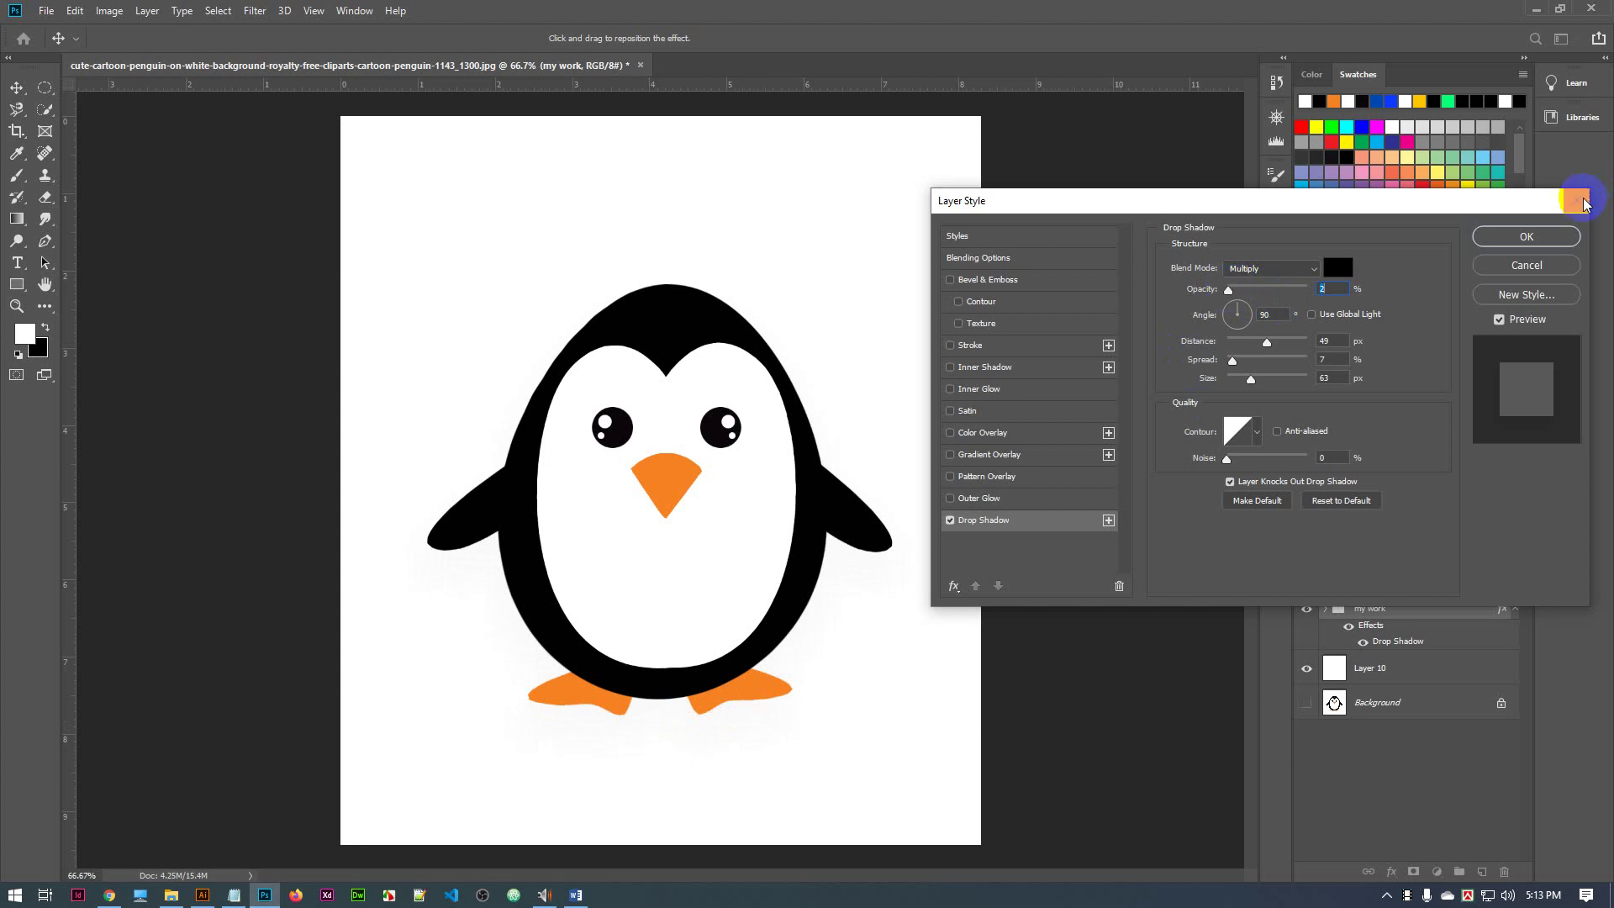
click(1577, 200)
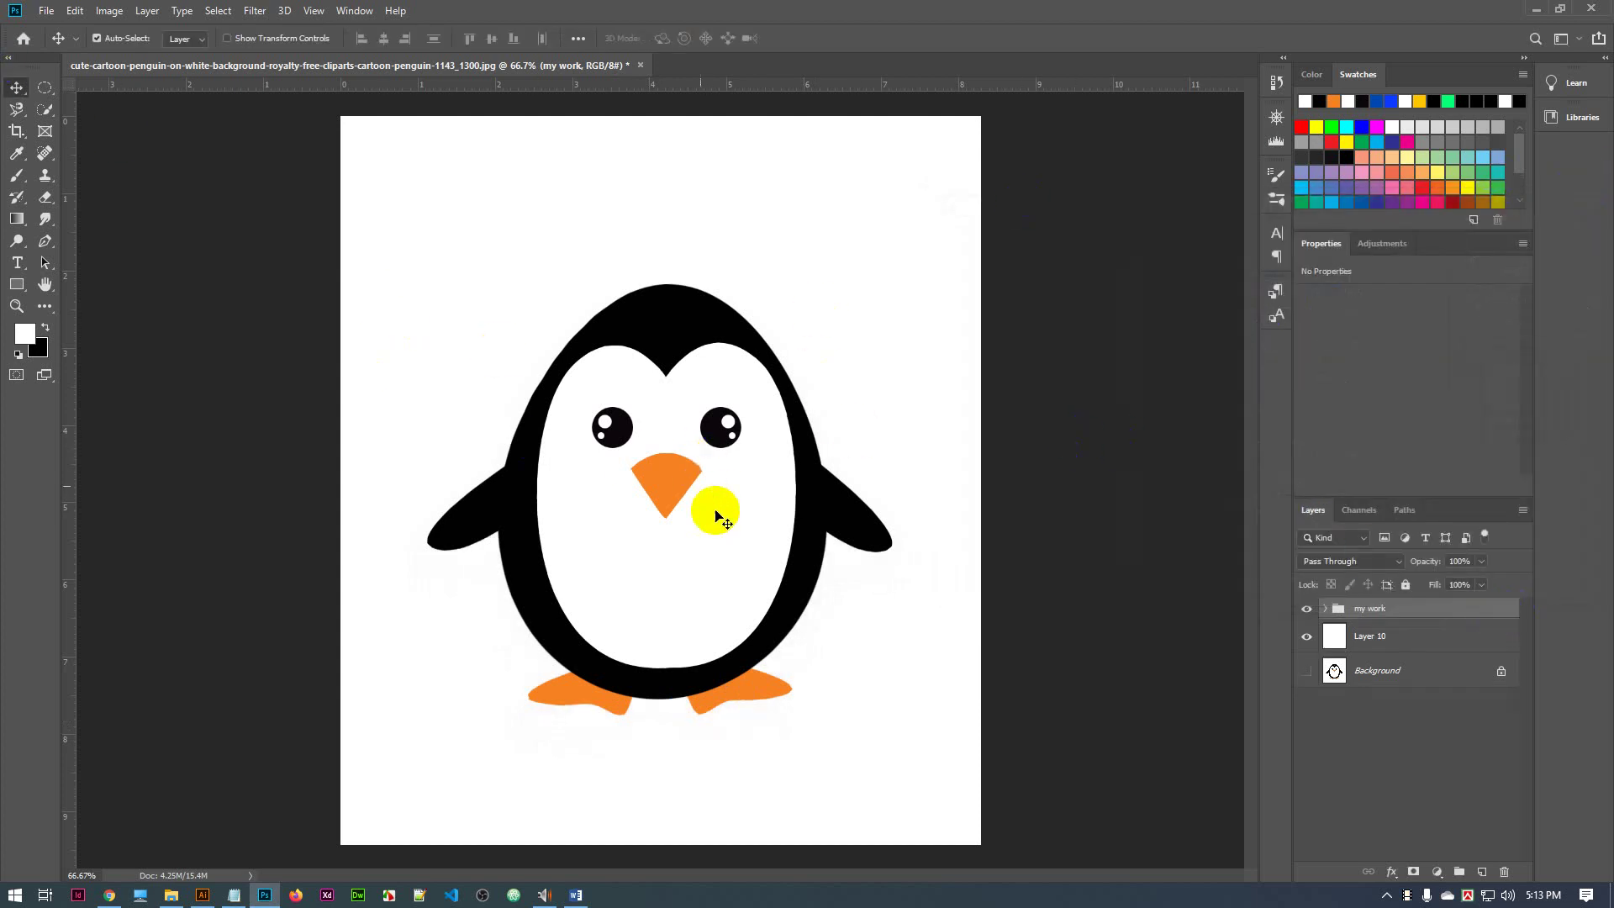
Move the whole "my work" penguin group up the canvas to about Y 497 px, leaving room below the feet
drag(714, 507, 713, 476)
drag(950, 454, 946, 449)
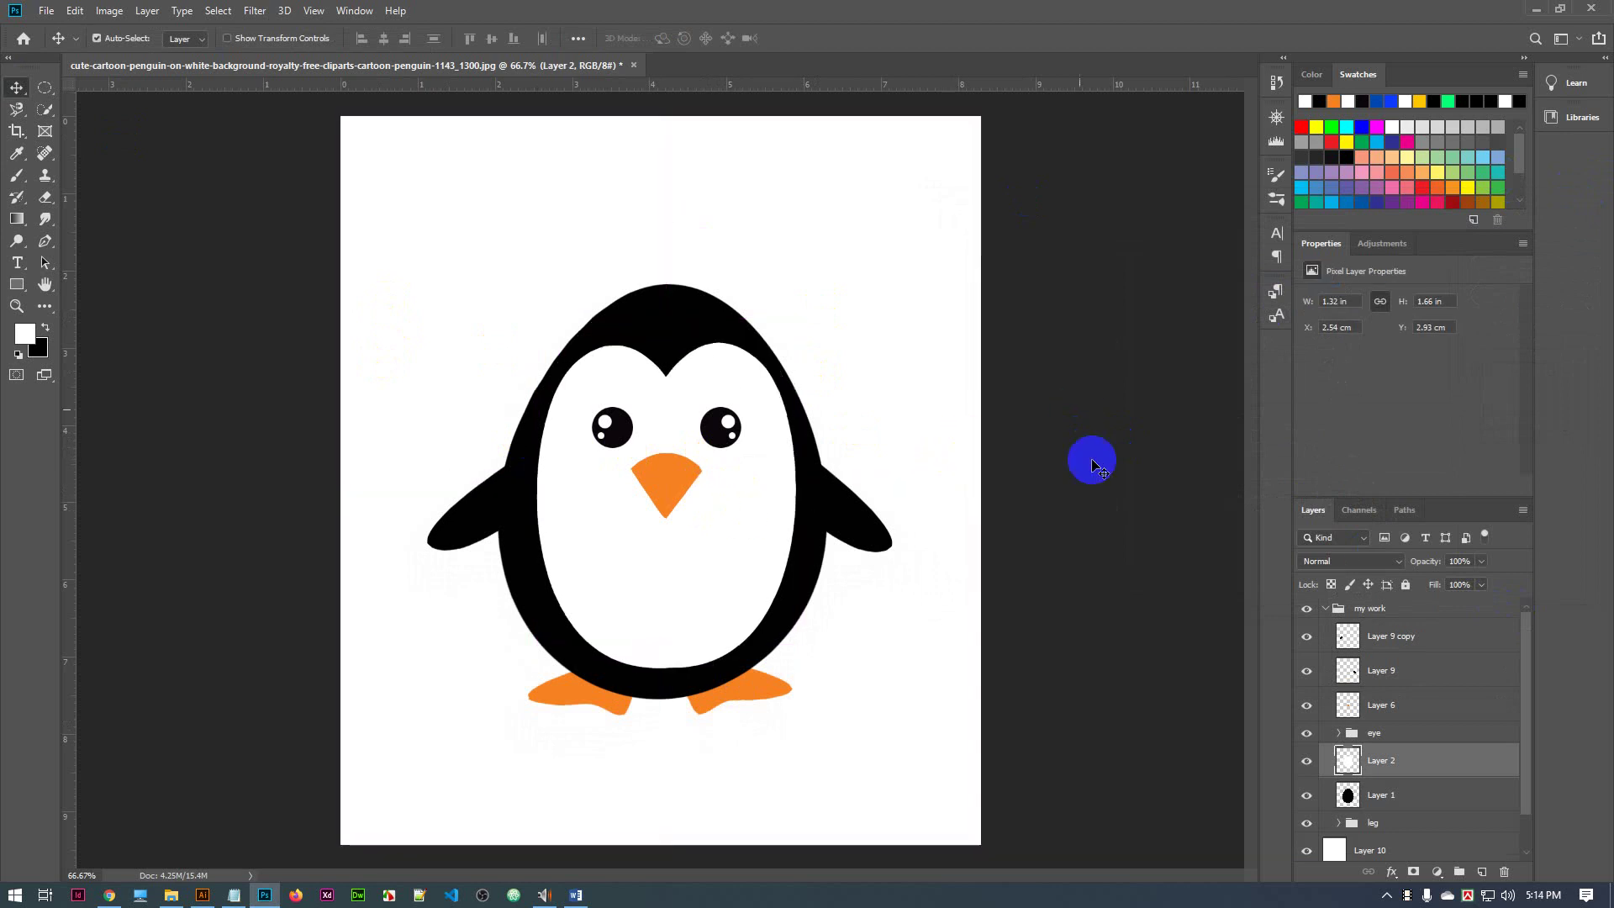
click(1327, 609)
click(1443, 619)
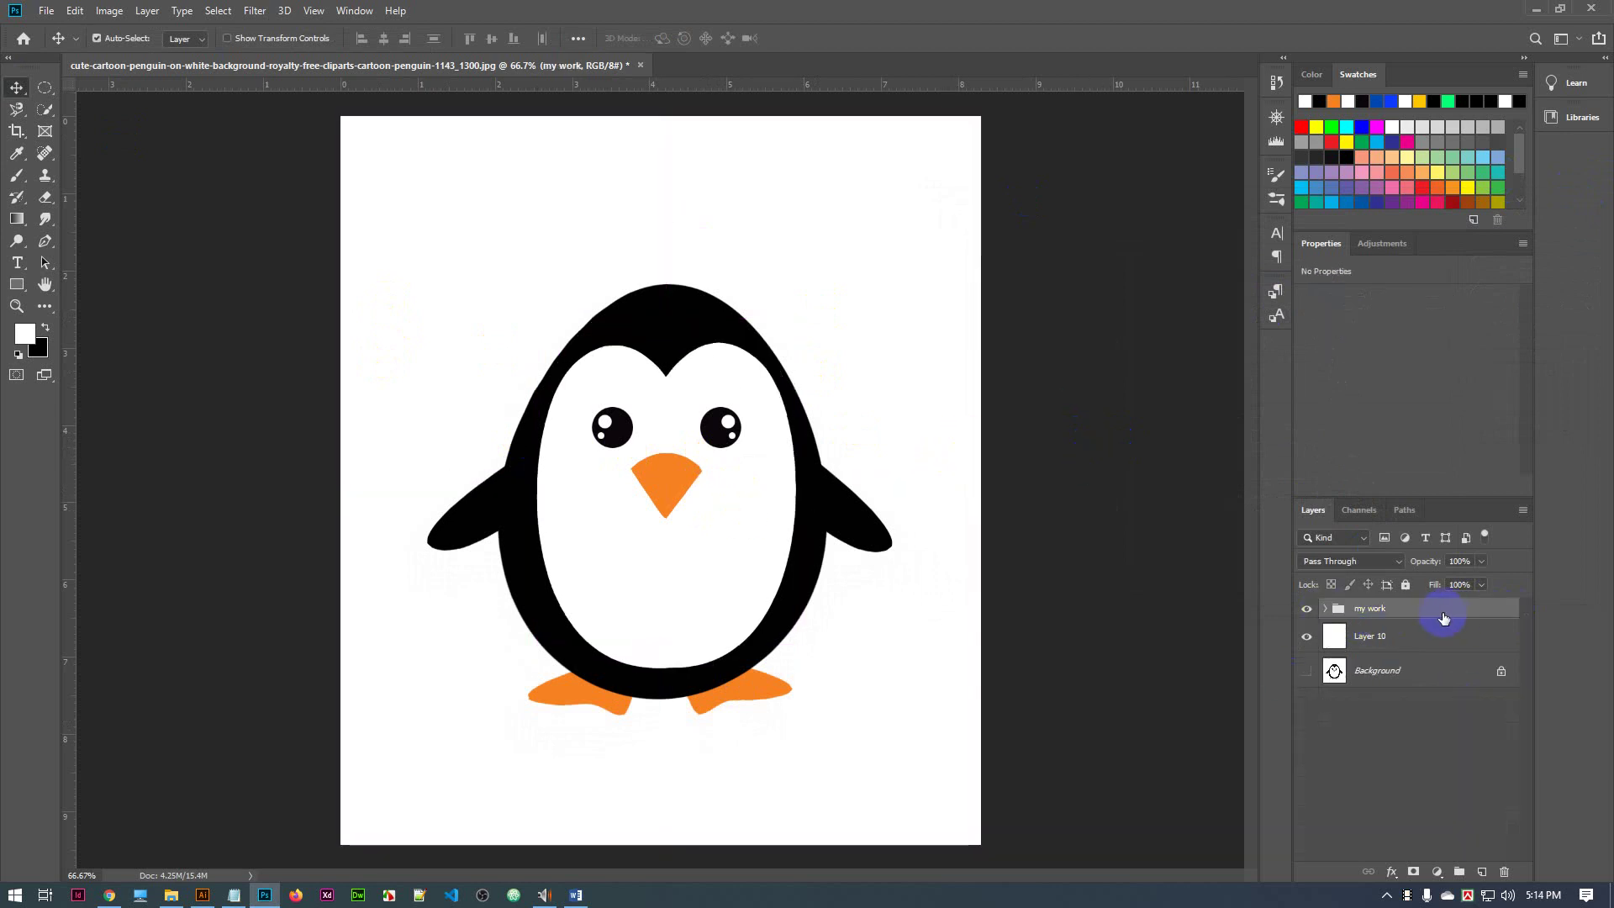
key(ctrl+t)
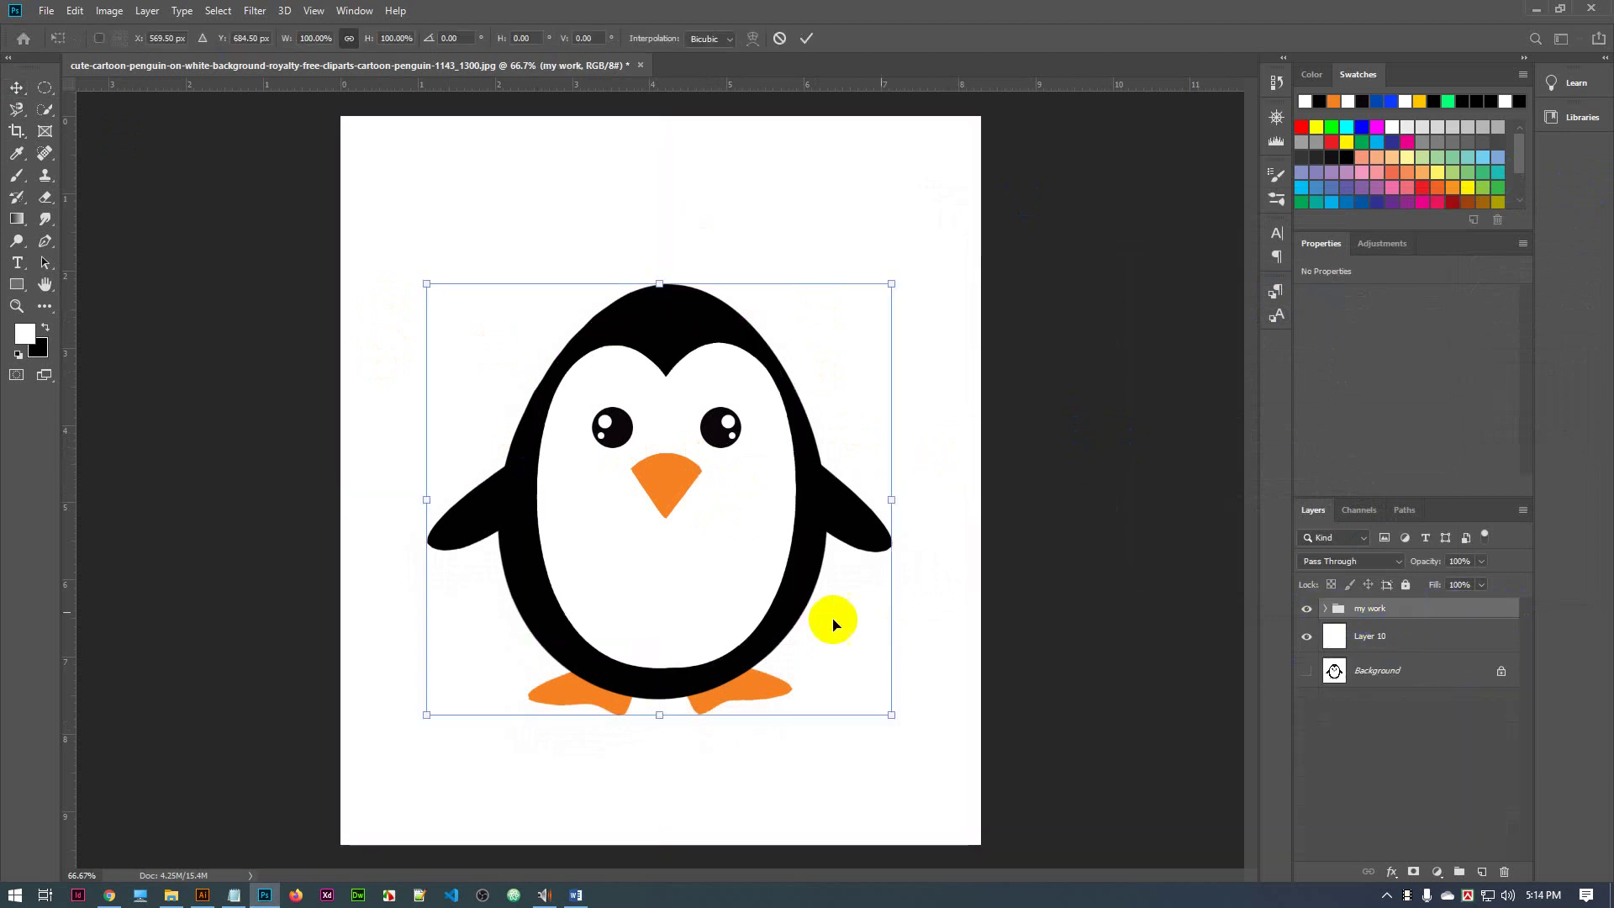
drag(712, 546, 709, 452)
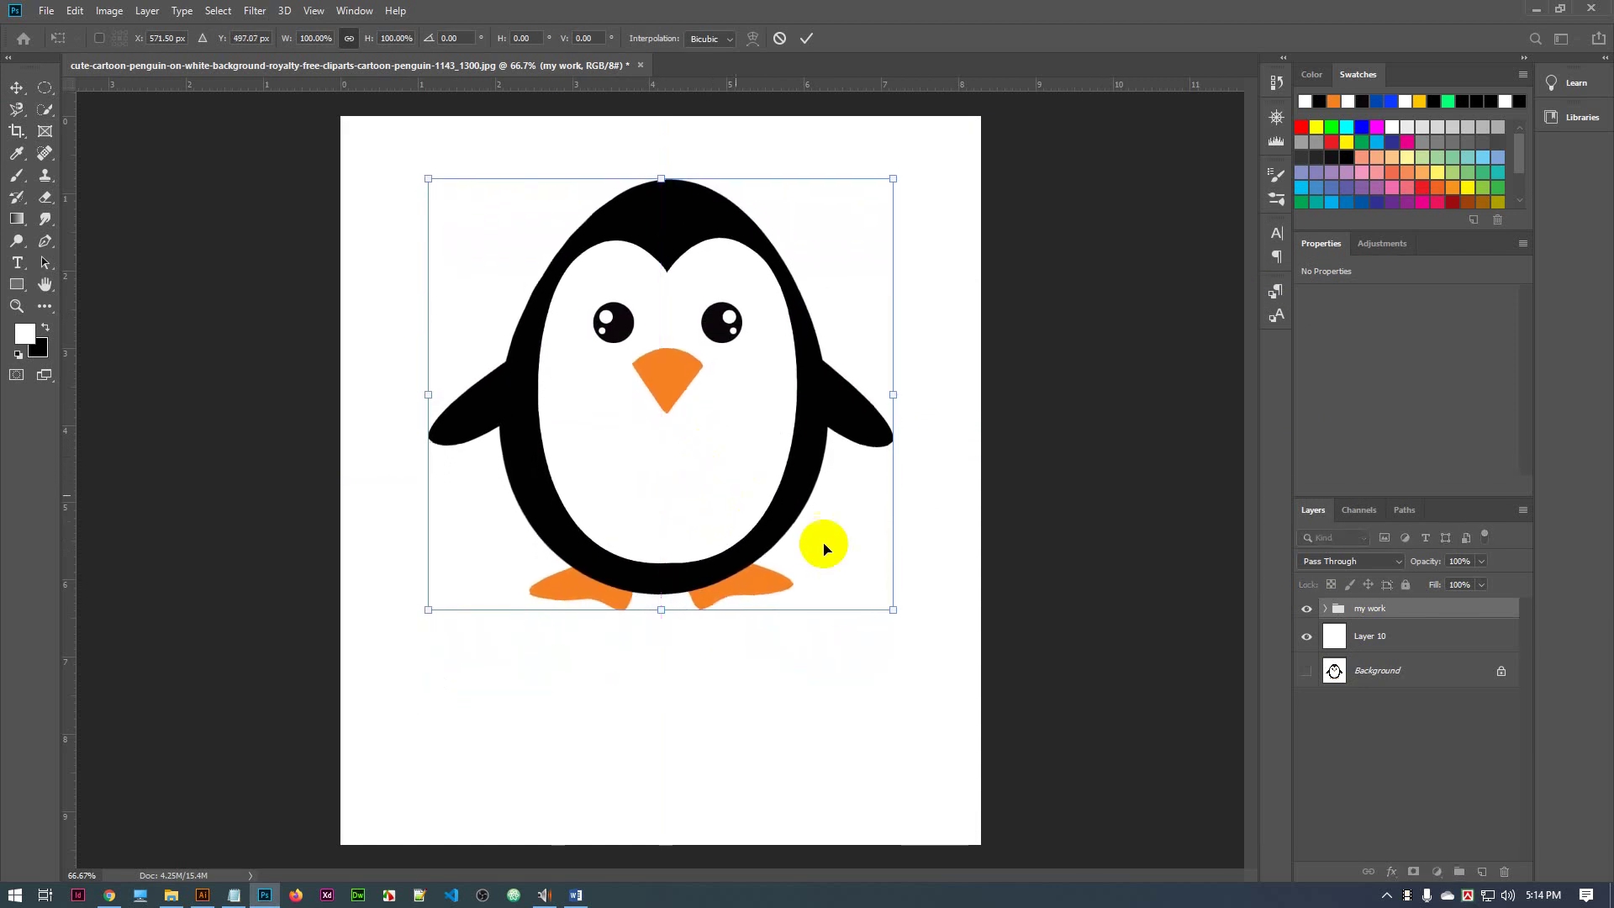
click(1469, 611)
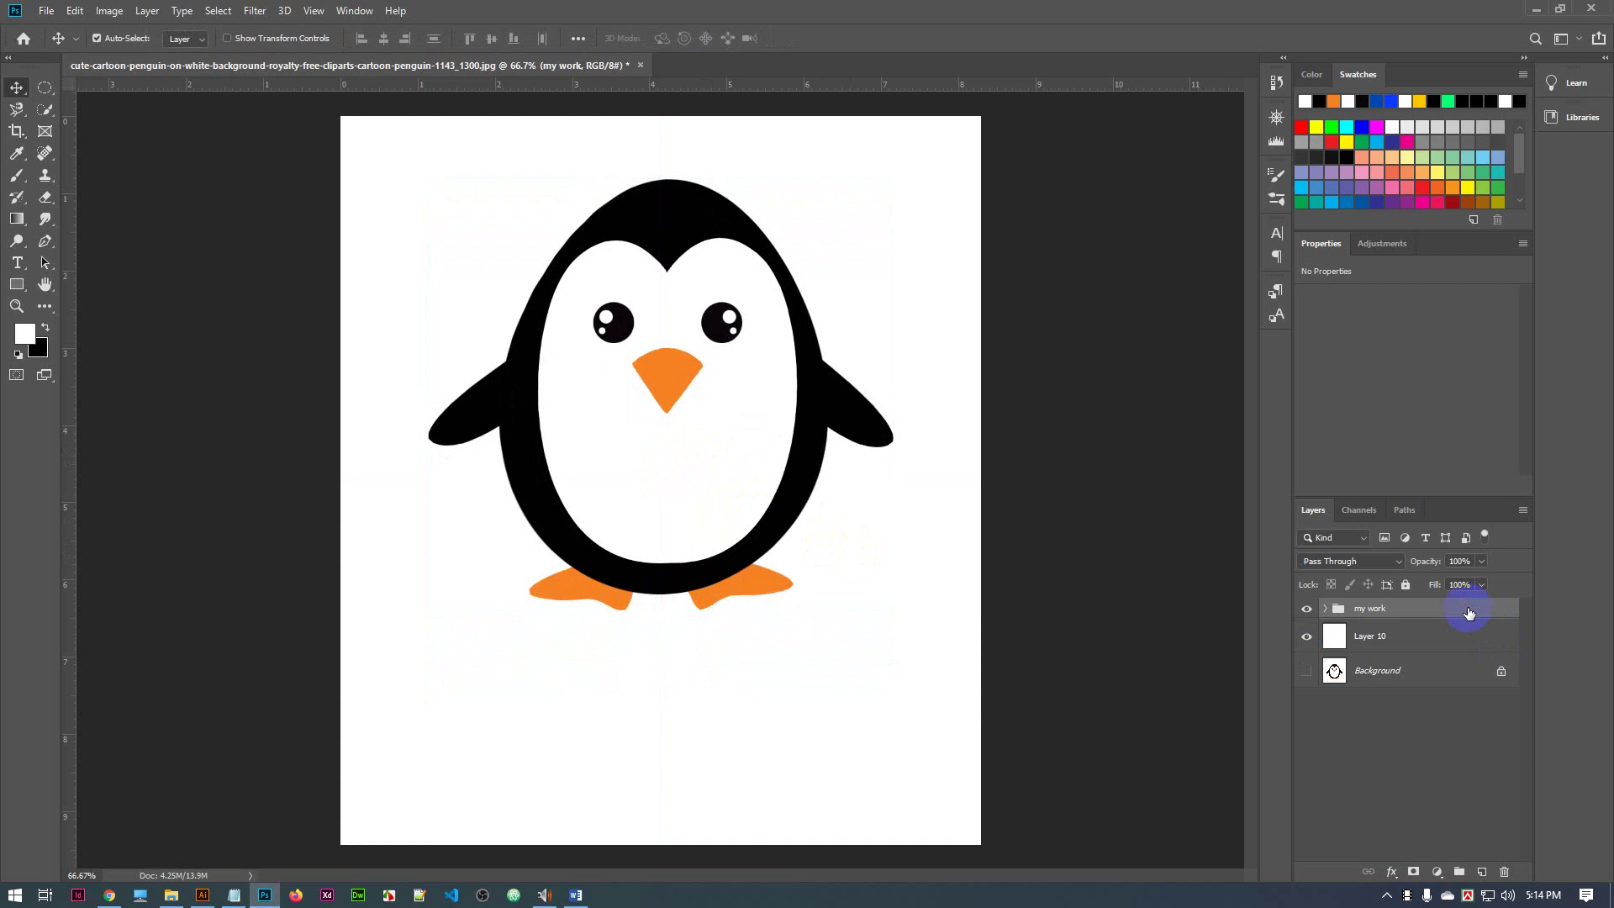
Duplicate the "my work" group and place the copy directly beneath the original in the layer order
right_click(1468, 613)
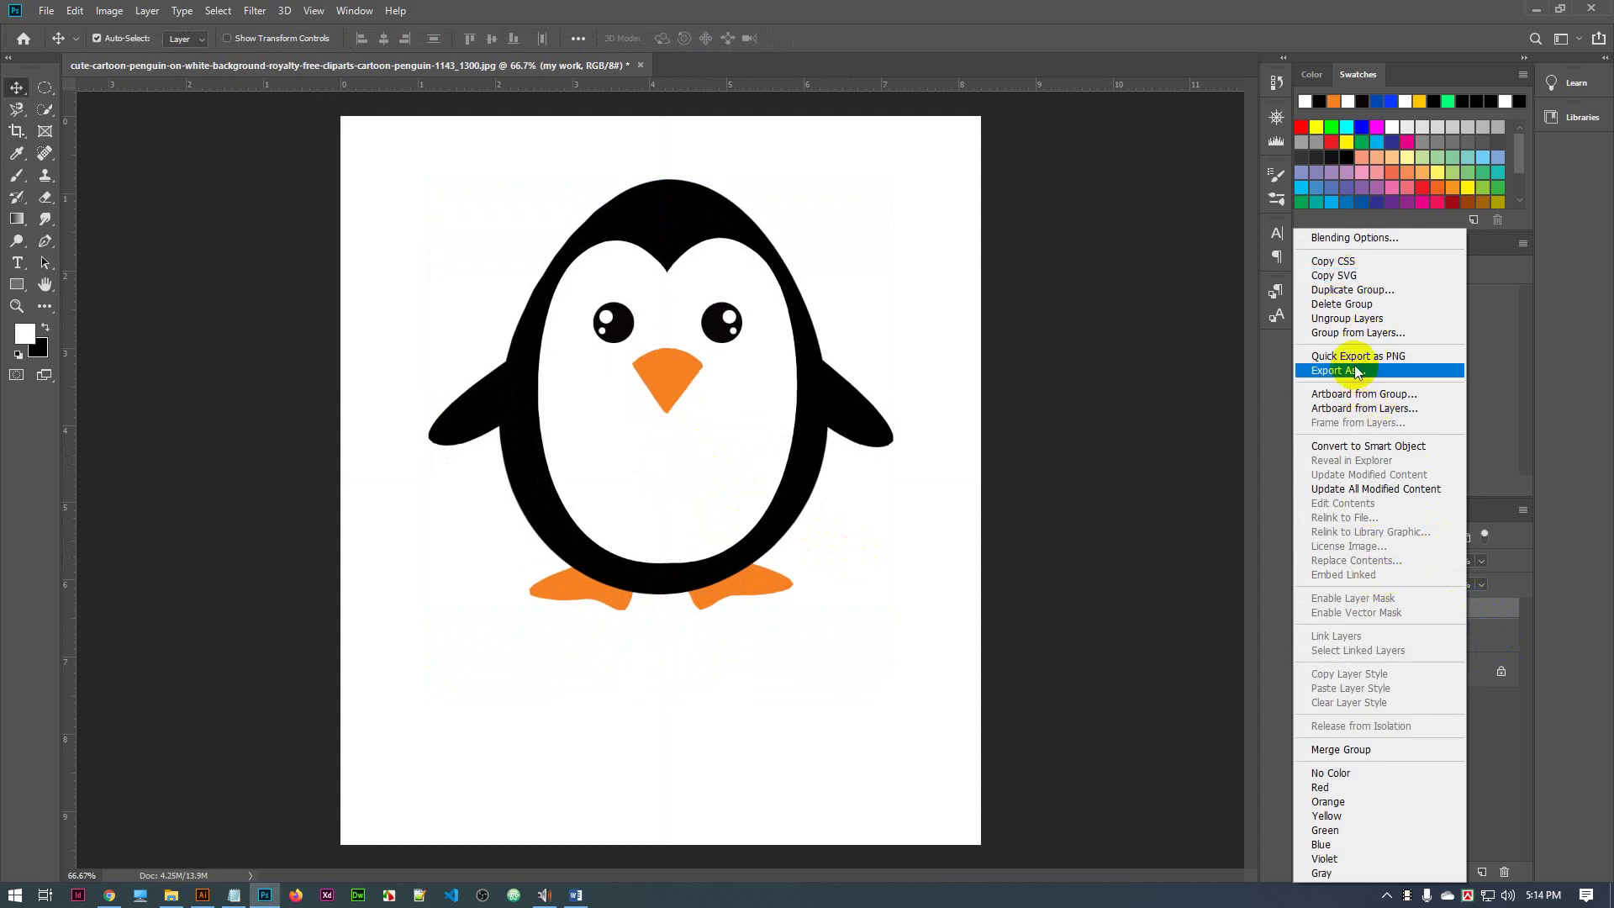
click(1343, 290)
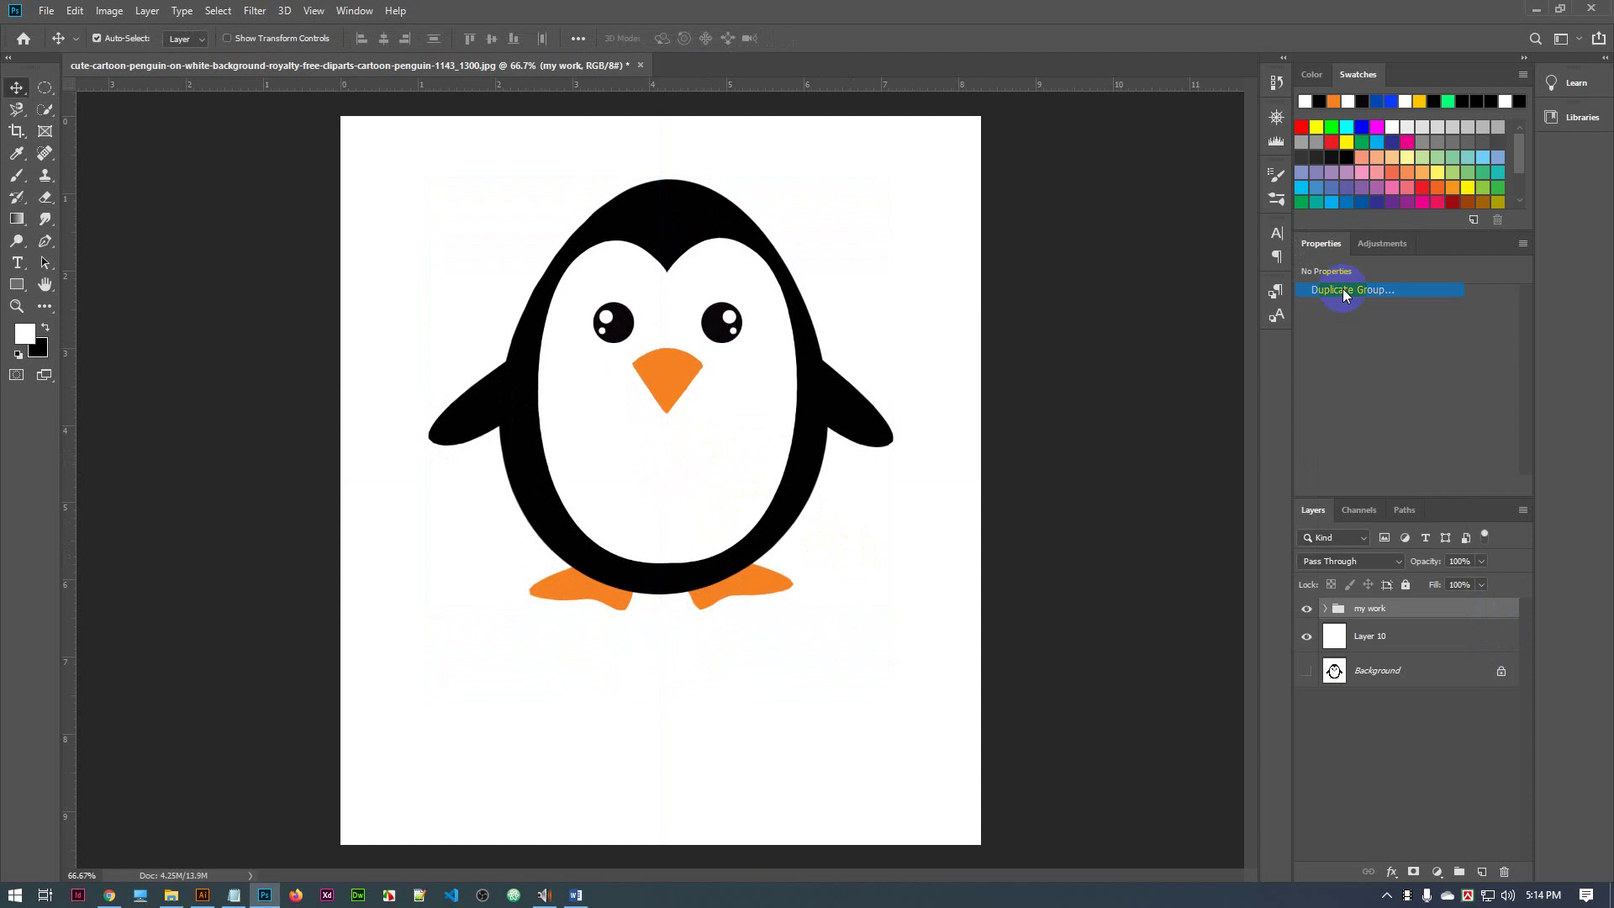
click(945, 251)
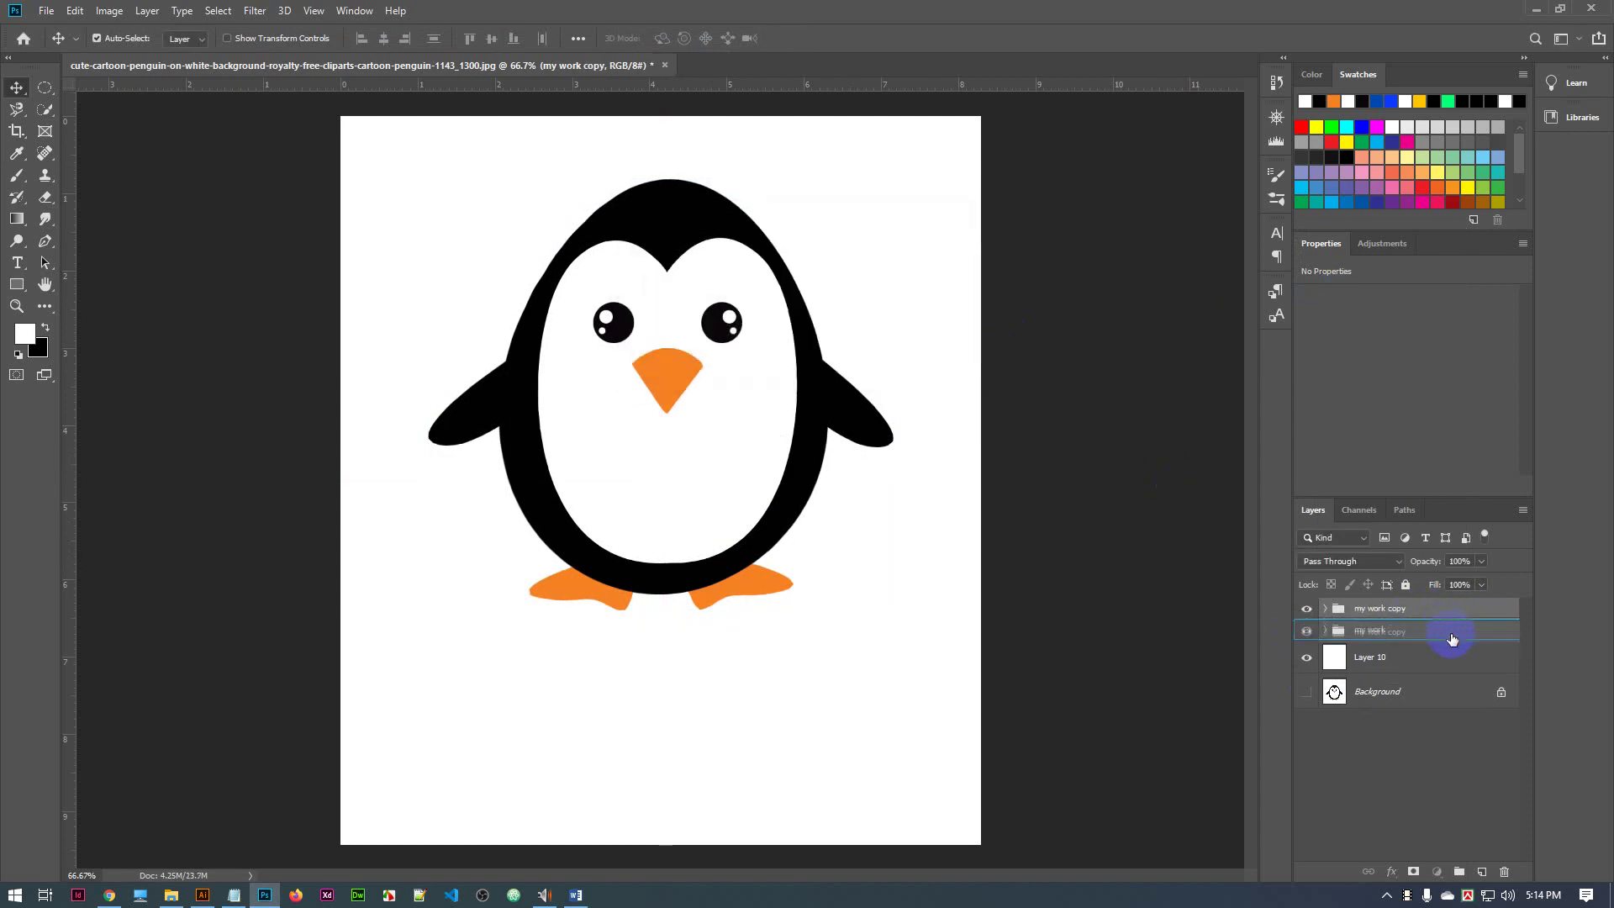
key(Delete)
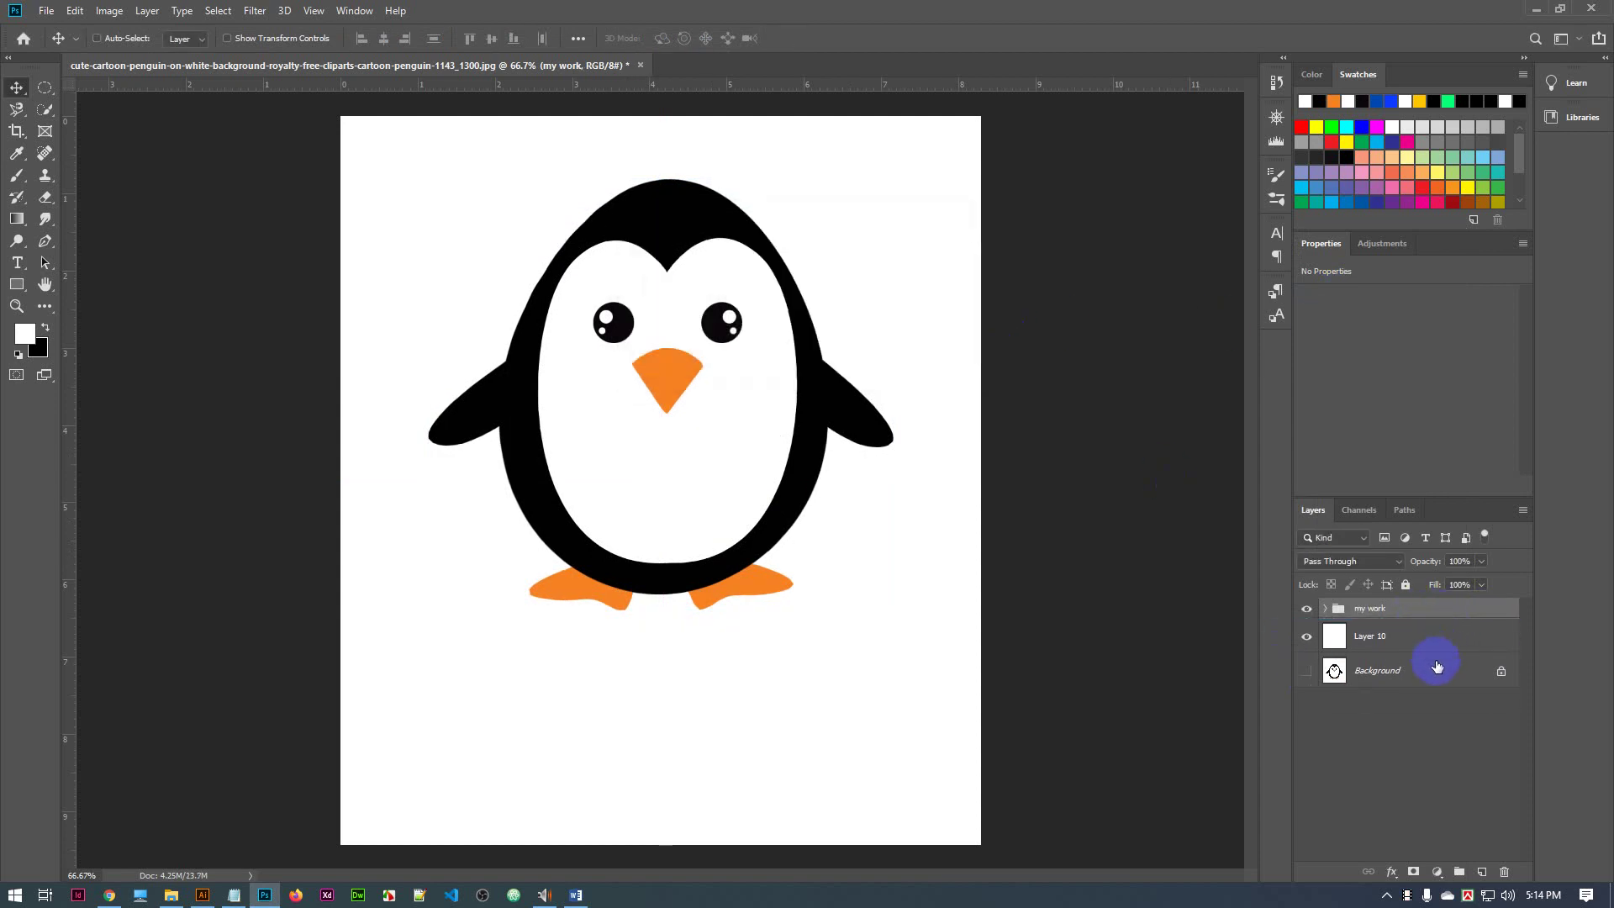
key(ctrl+z)
click(1462, 622)
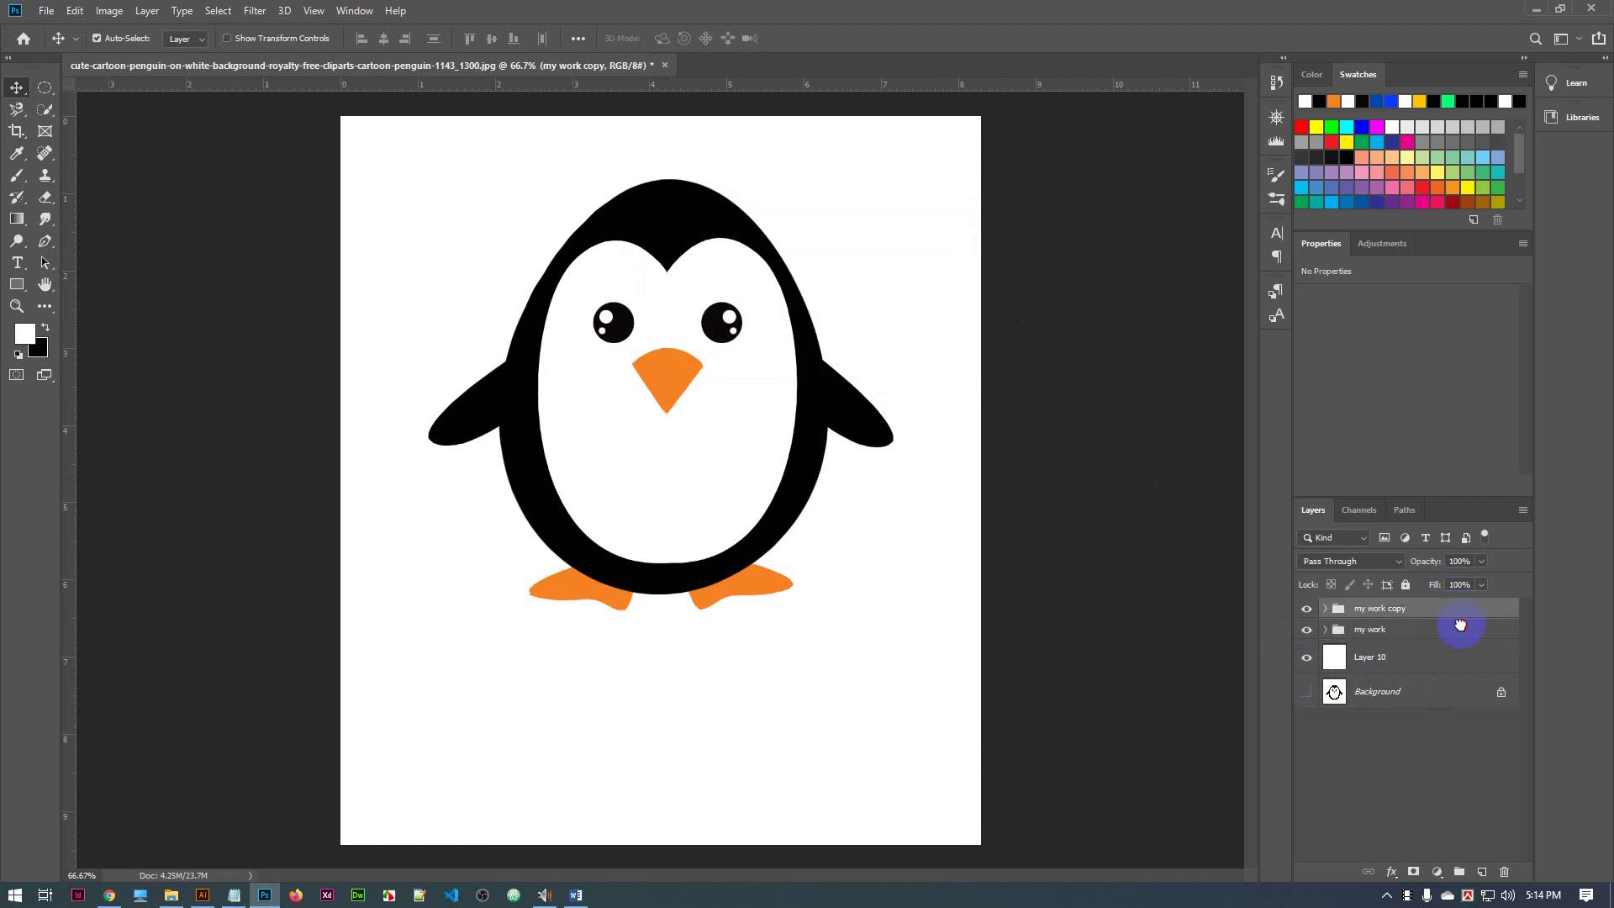
drag(1460, 625, 1464, 662)
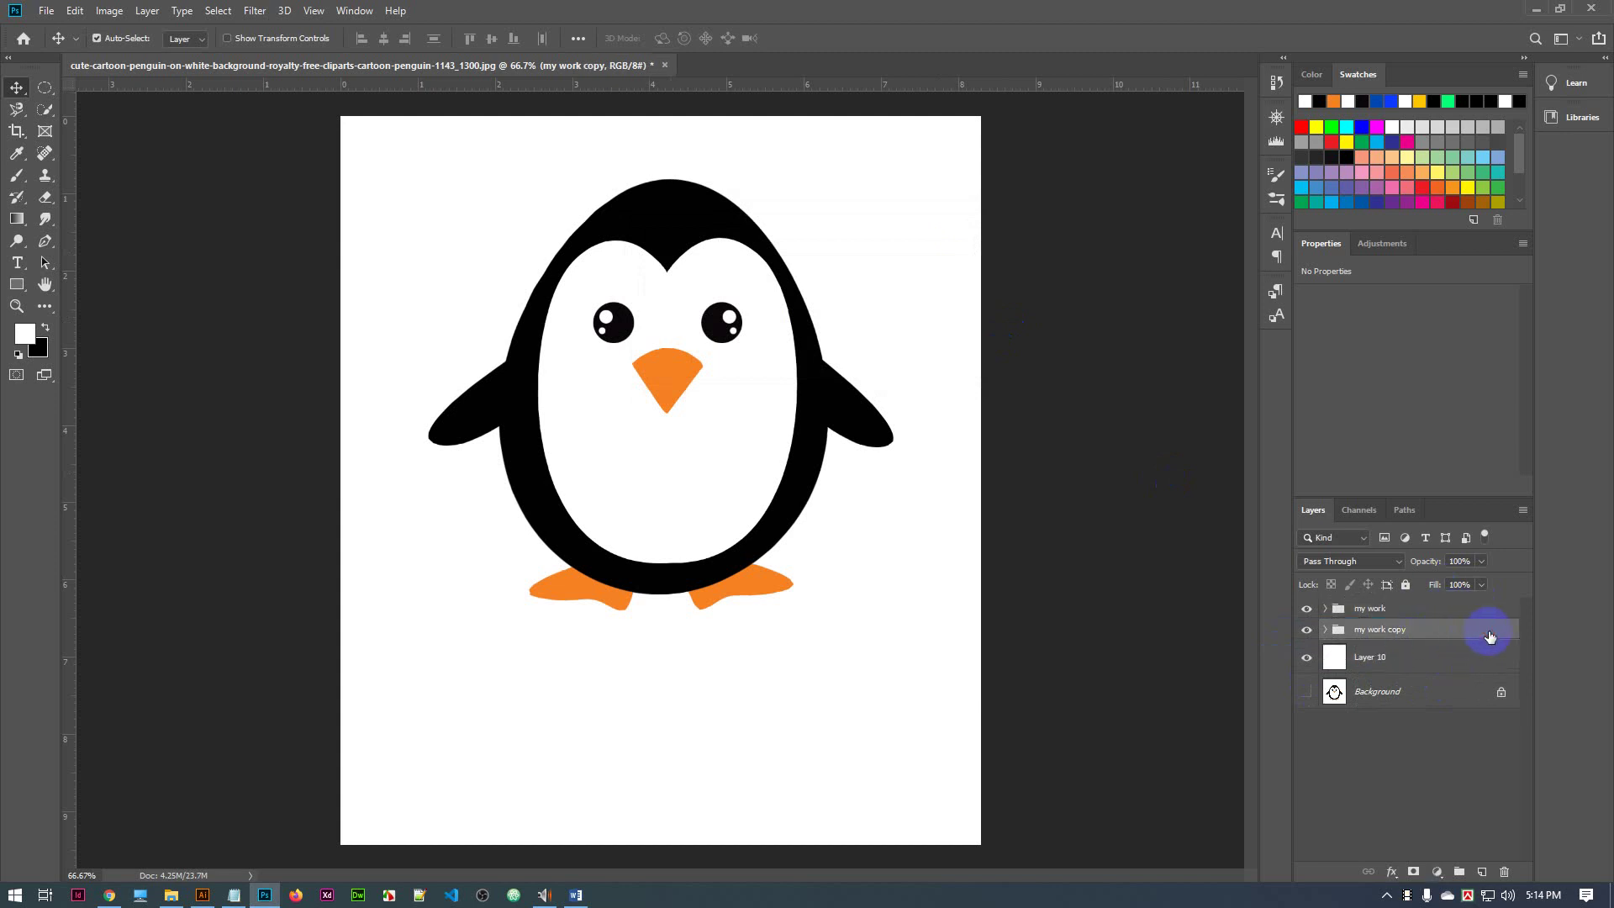
Transform the "my work copy" group to -100% width and height, and move it below the original penguin to about Y 914 px
key(ctrl+t)
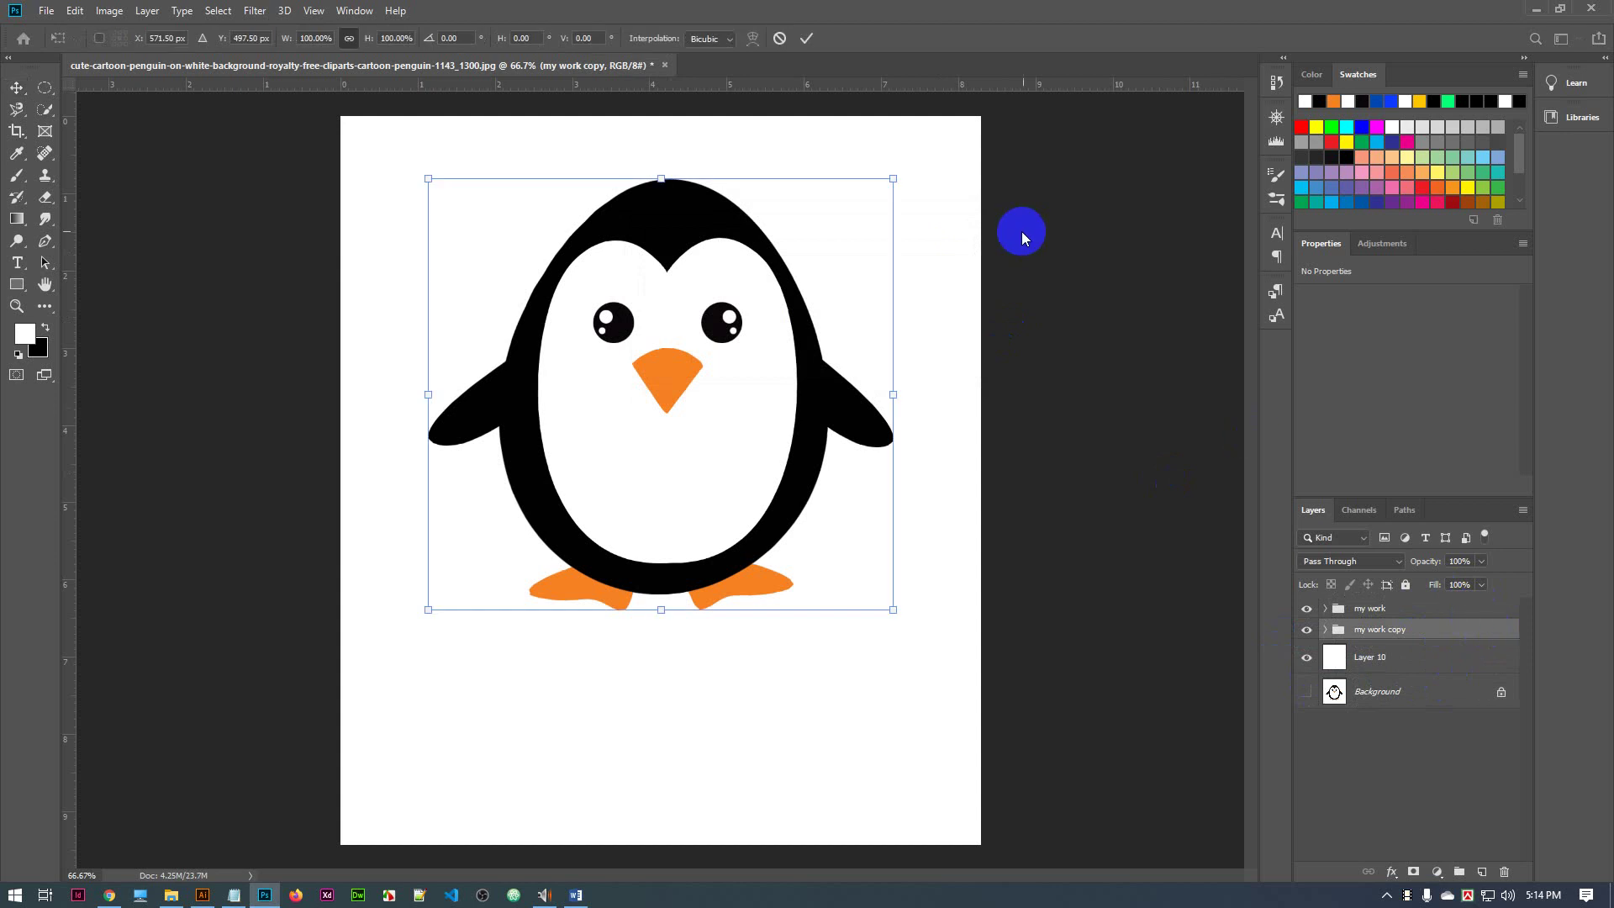
click(723, 275)
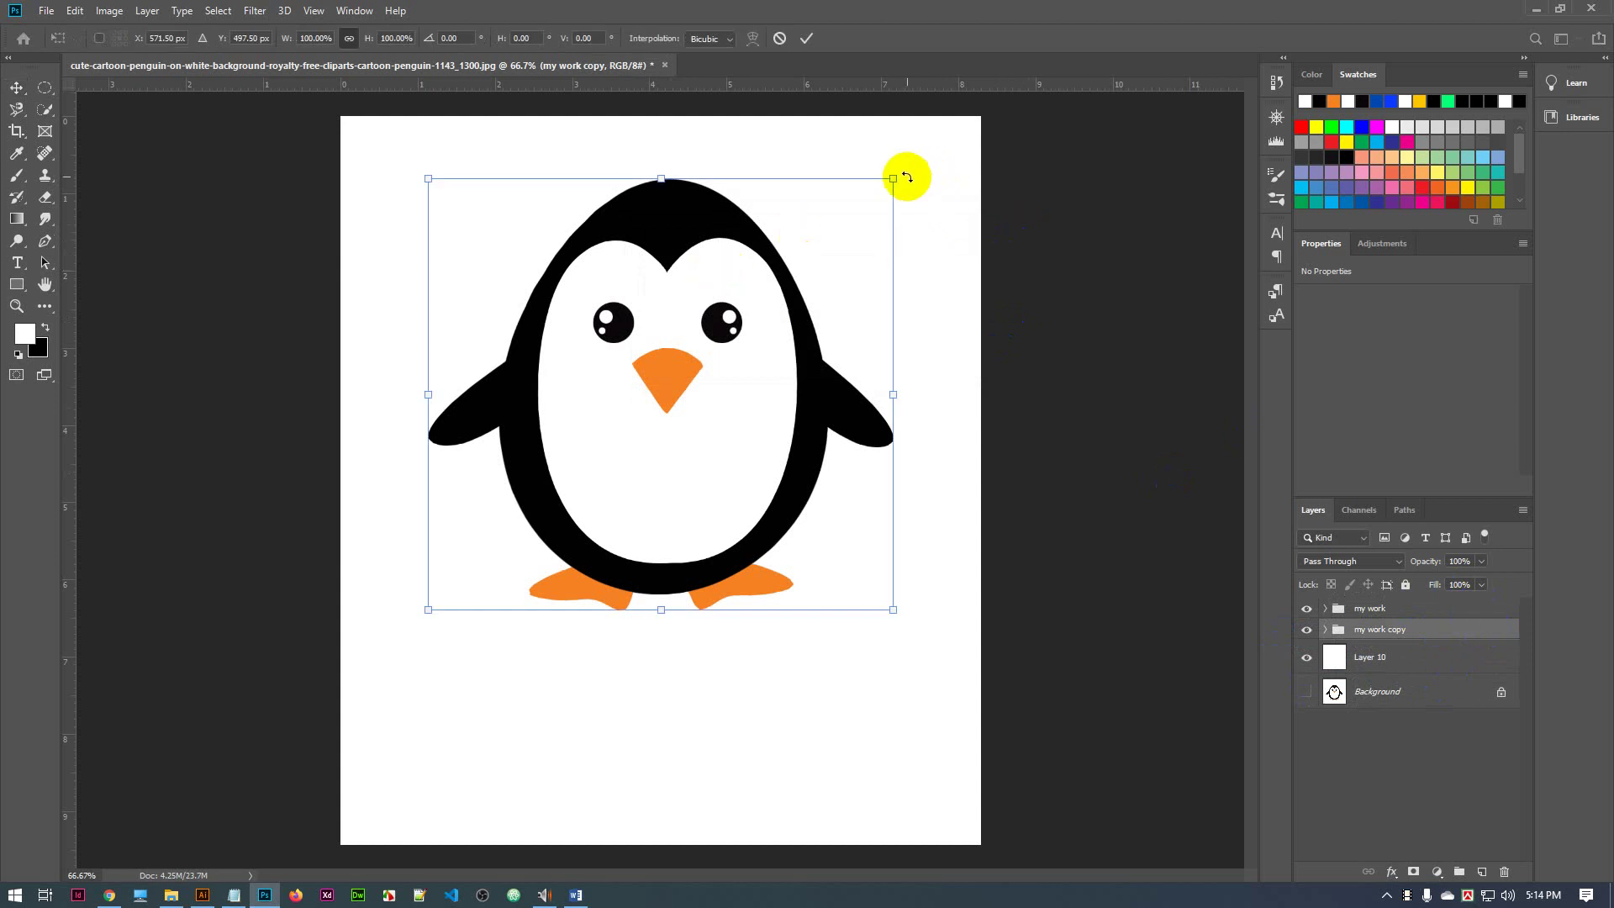
drag(904, 173, 439, 607)
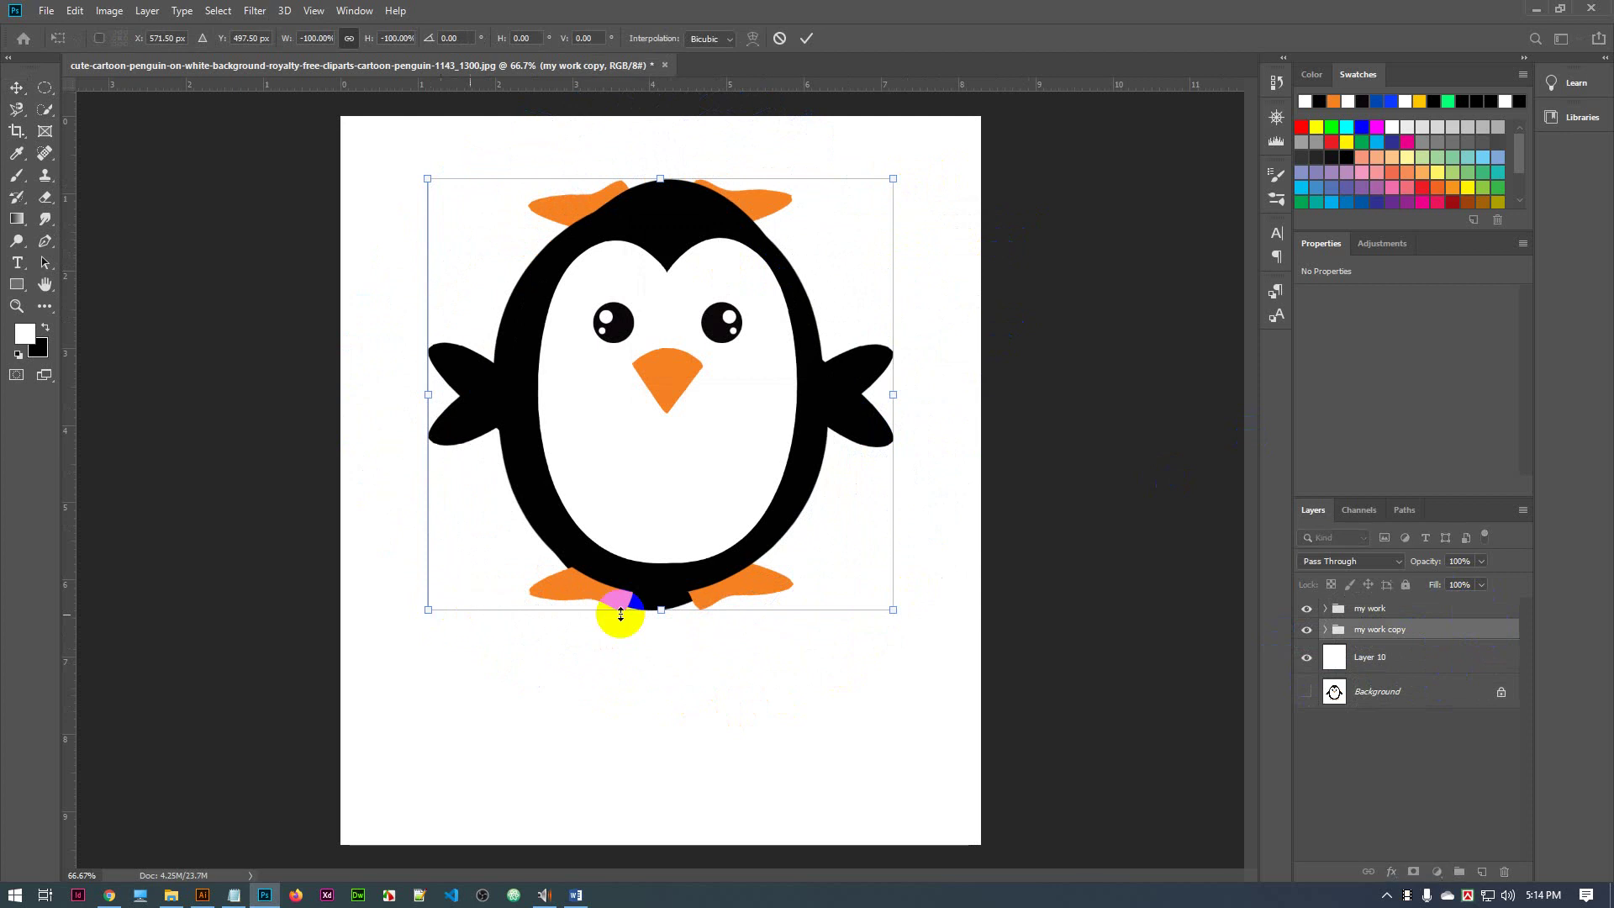
click(656, 505)
drag(654, 507, 654, 708)
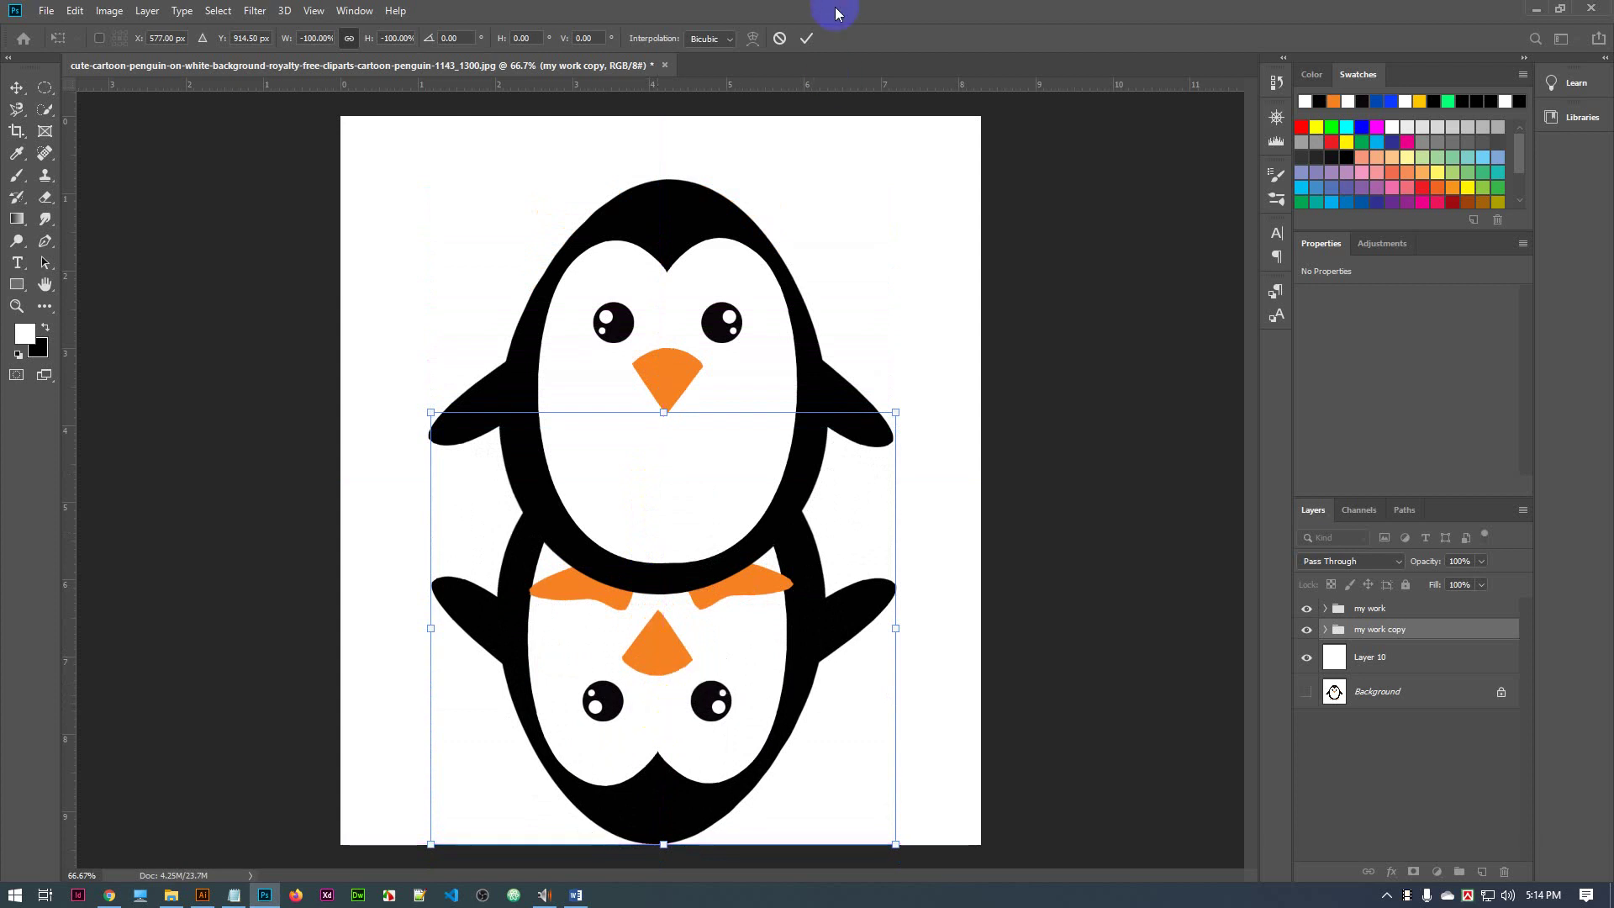
click(806, 38)
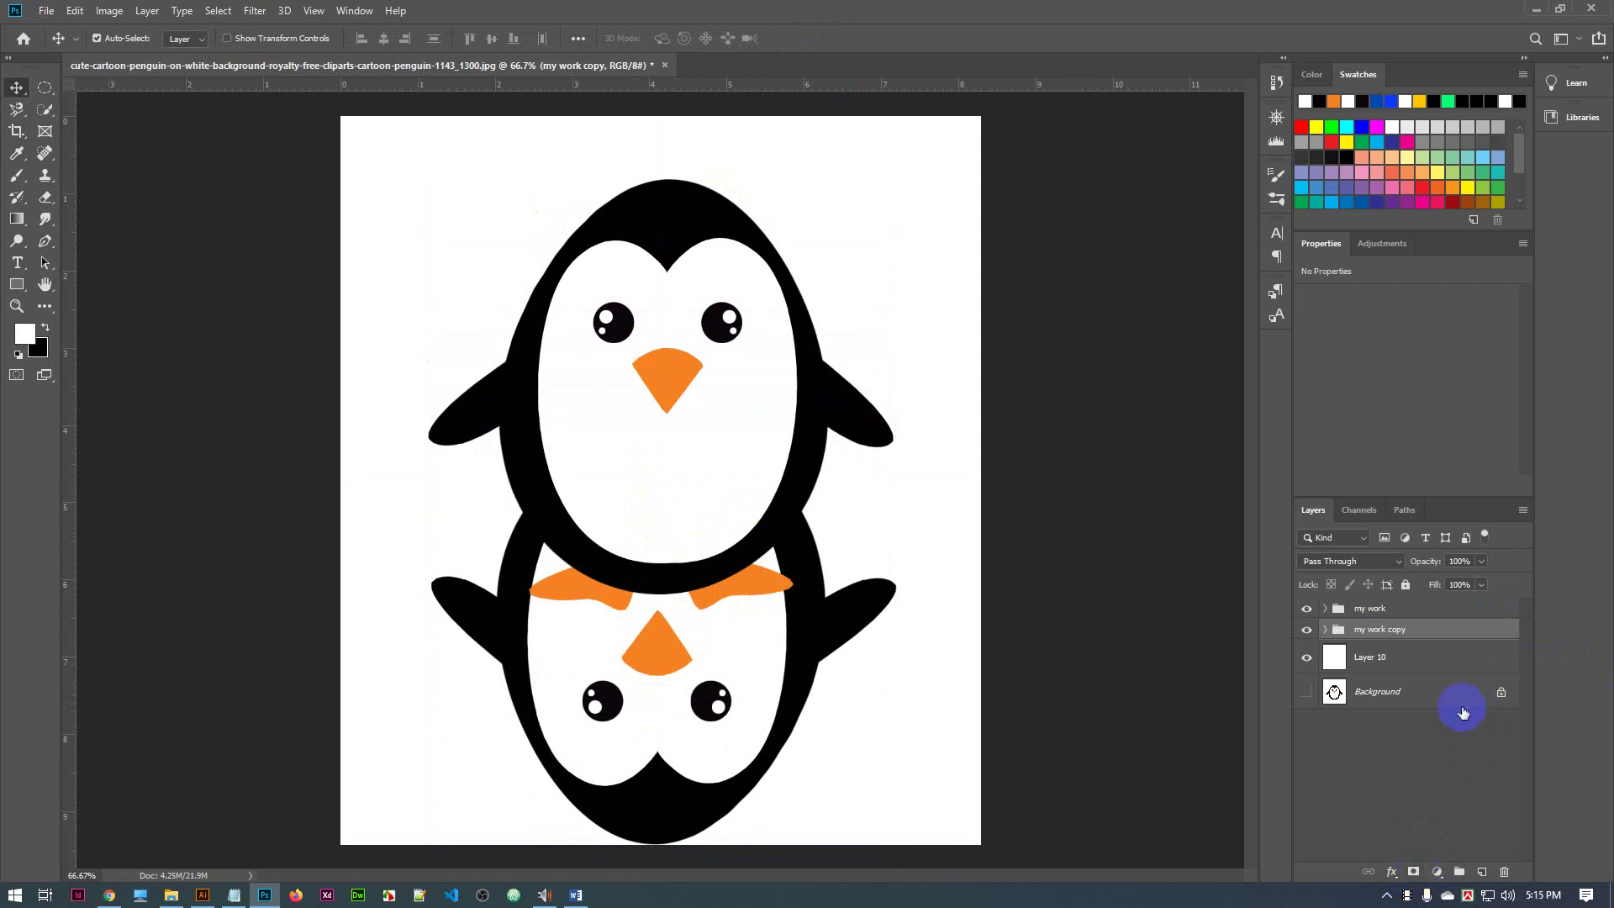
Add a layer mask to the "my work copy" group and set the Gradient tool to the Foreground to Transparent preset
click(1414, 873)
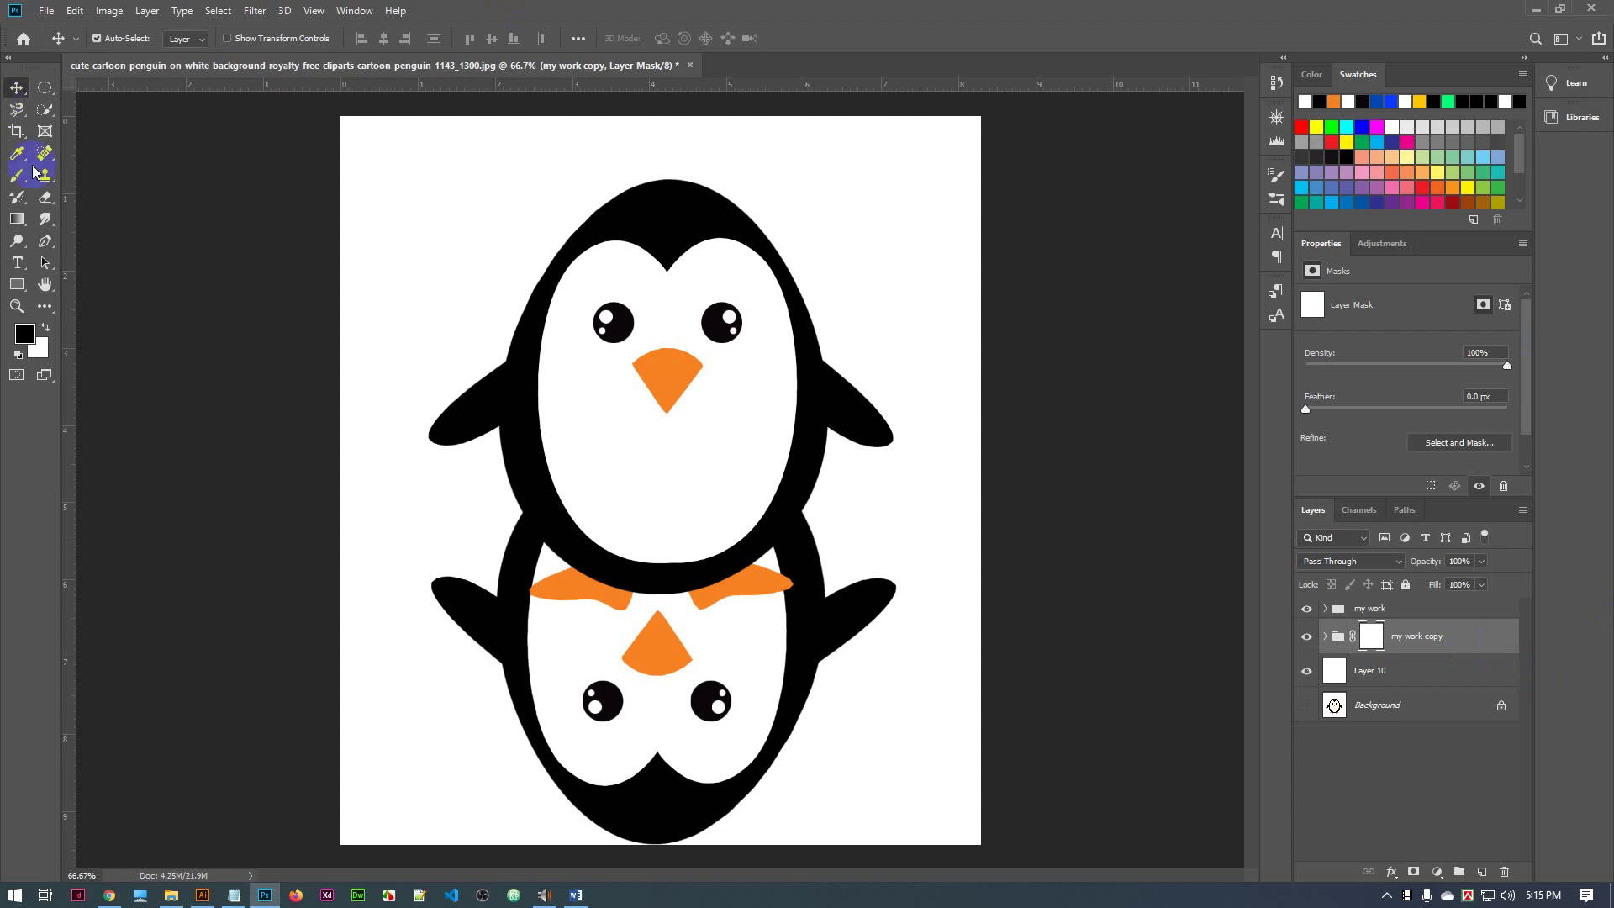
click(17, 220)
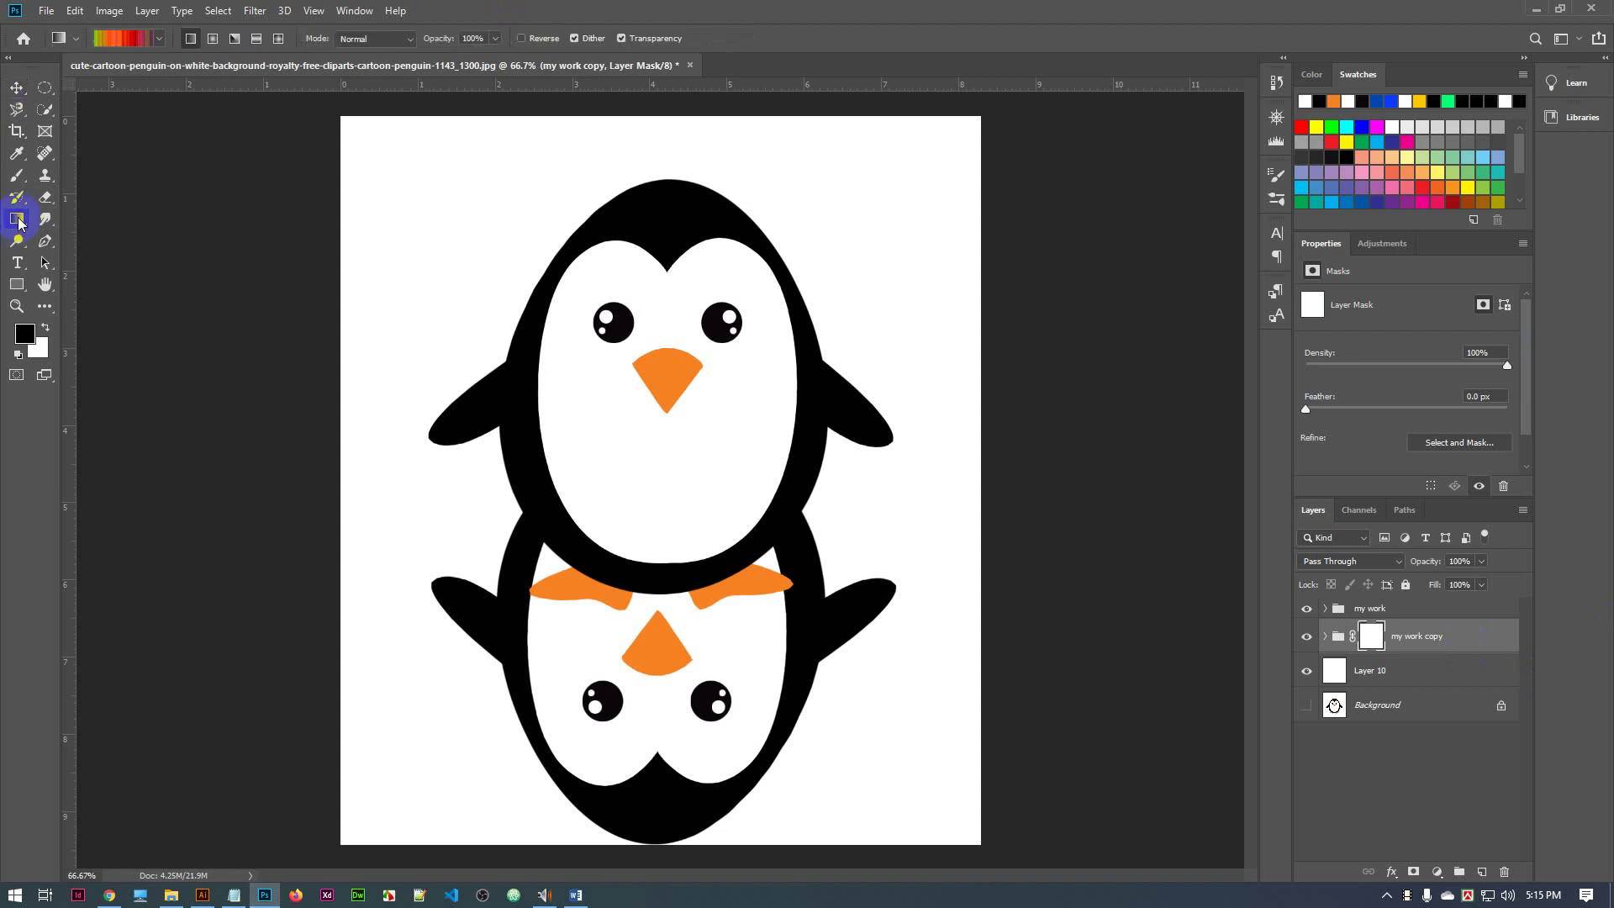
click(124, 43)
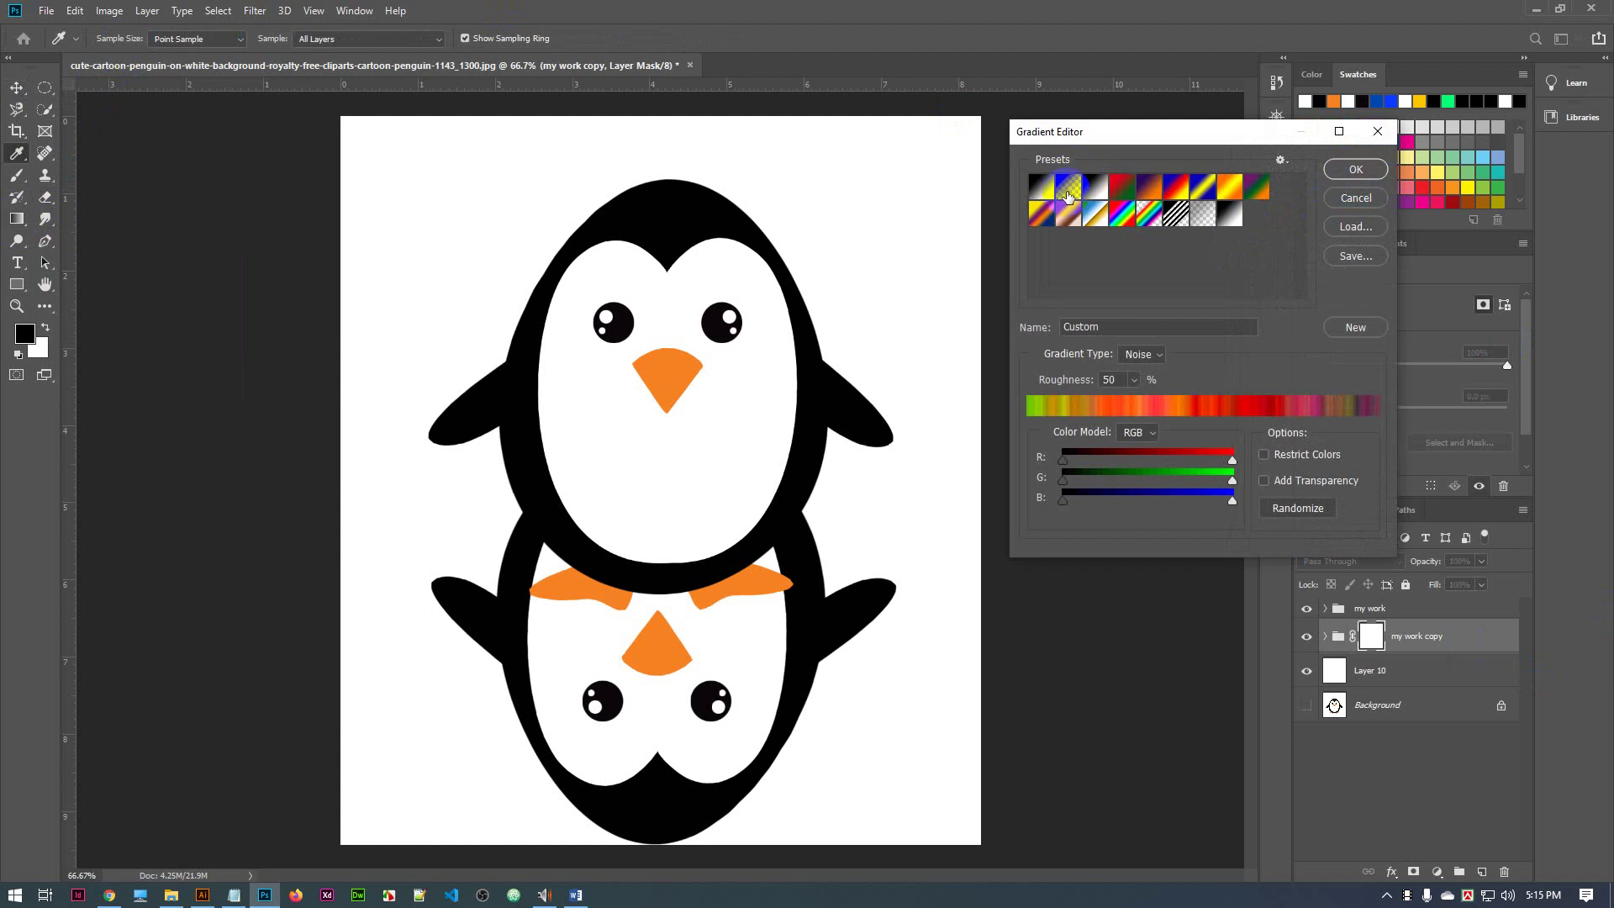
click(1066, 193)
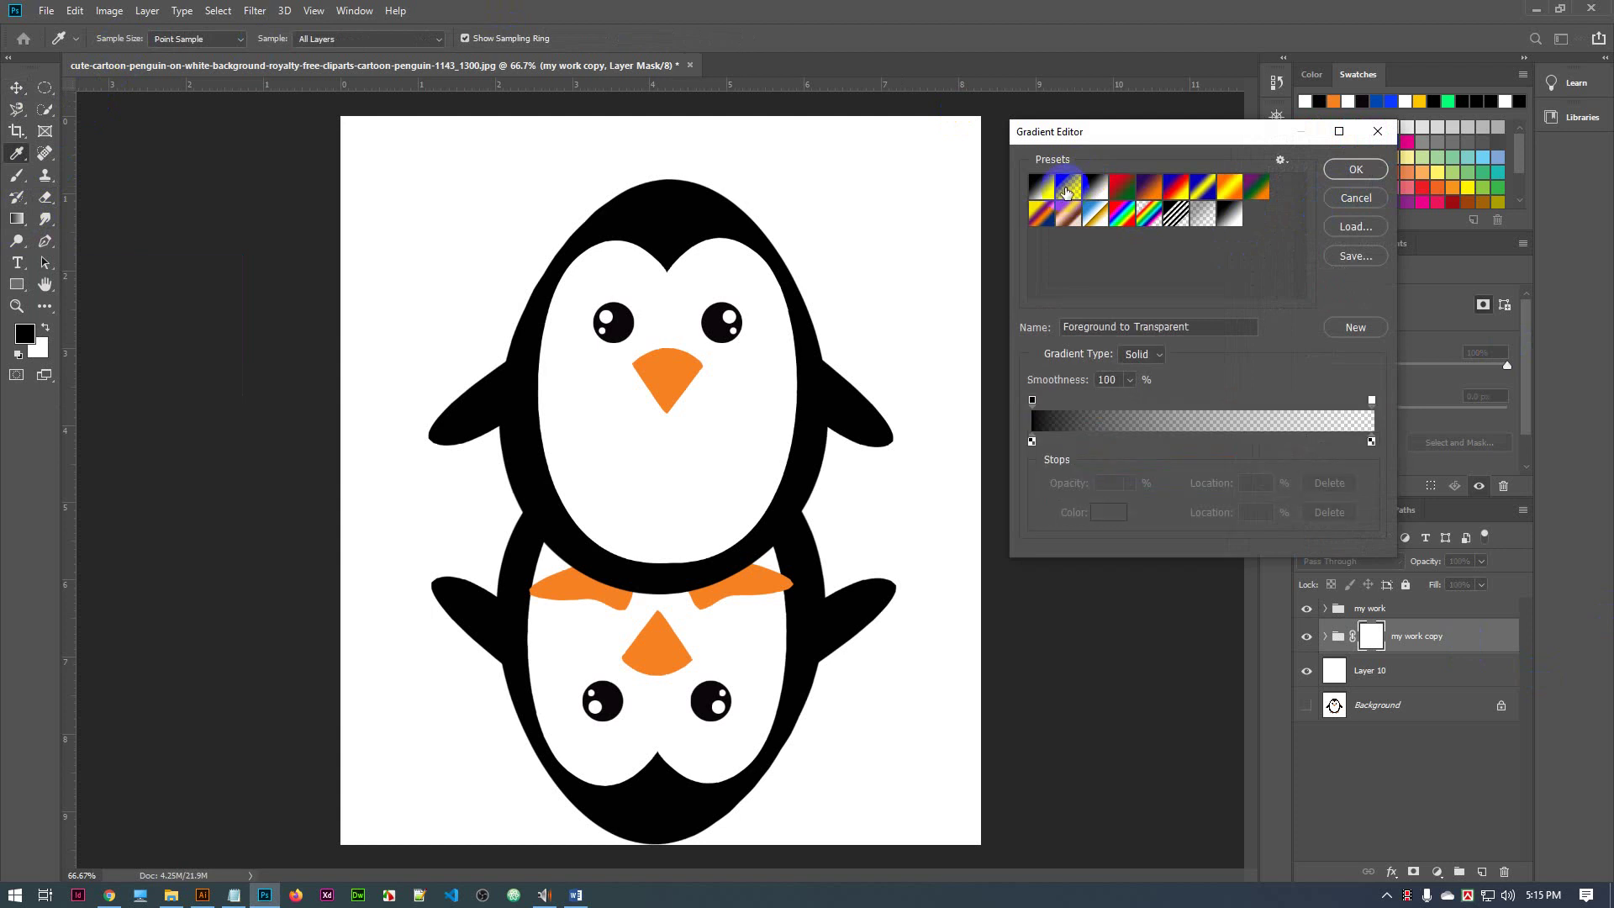
click(1358, 164)
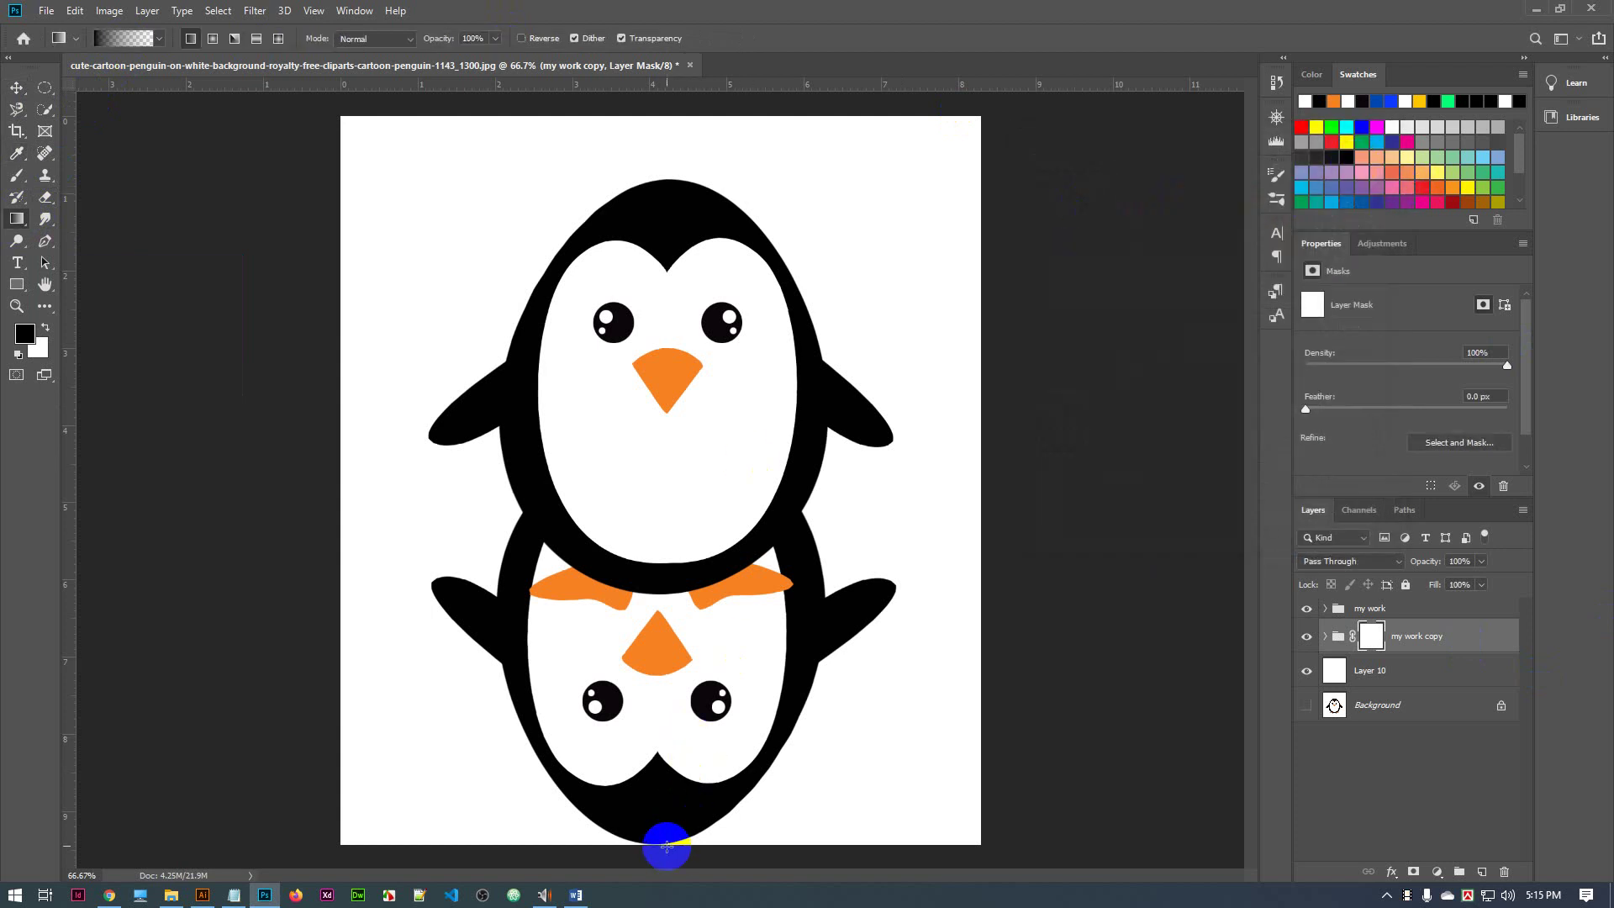
Fade the upside-down penguin from its head upward with repeated vertical black-to-transparent gradients on the copy's layer mask
drag(670, 862, 659, 426)
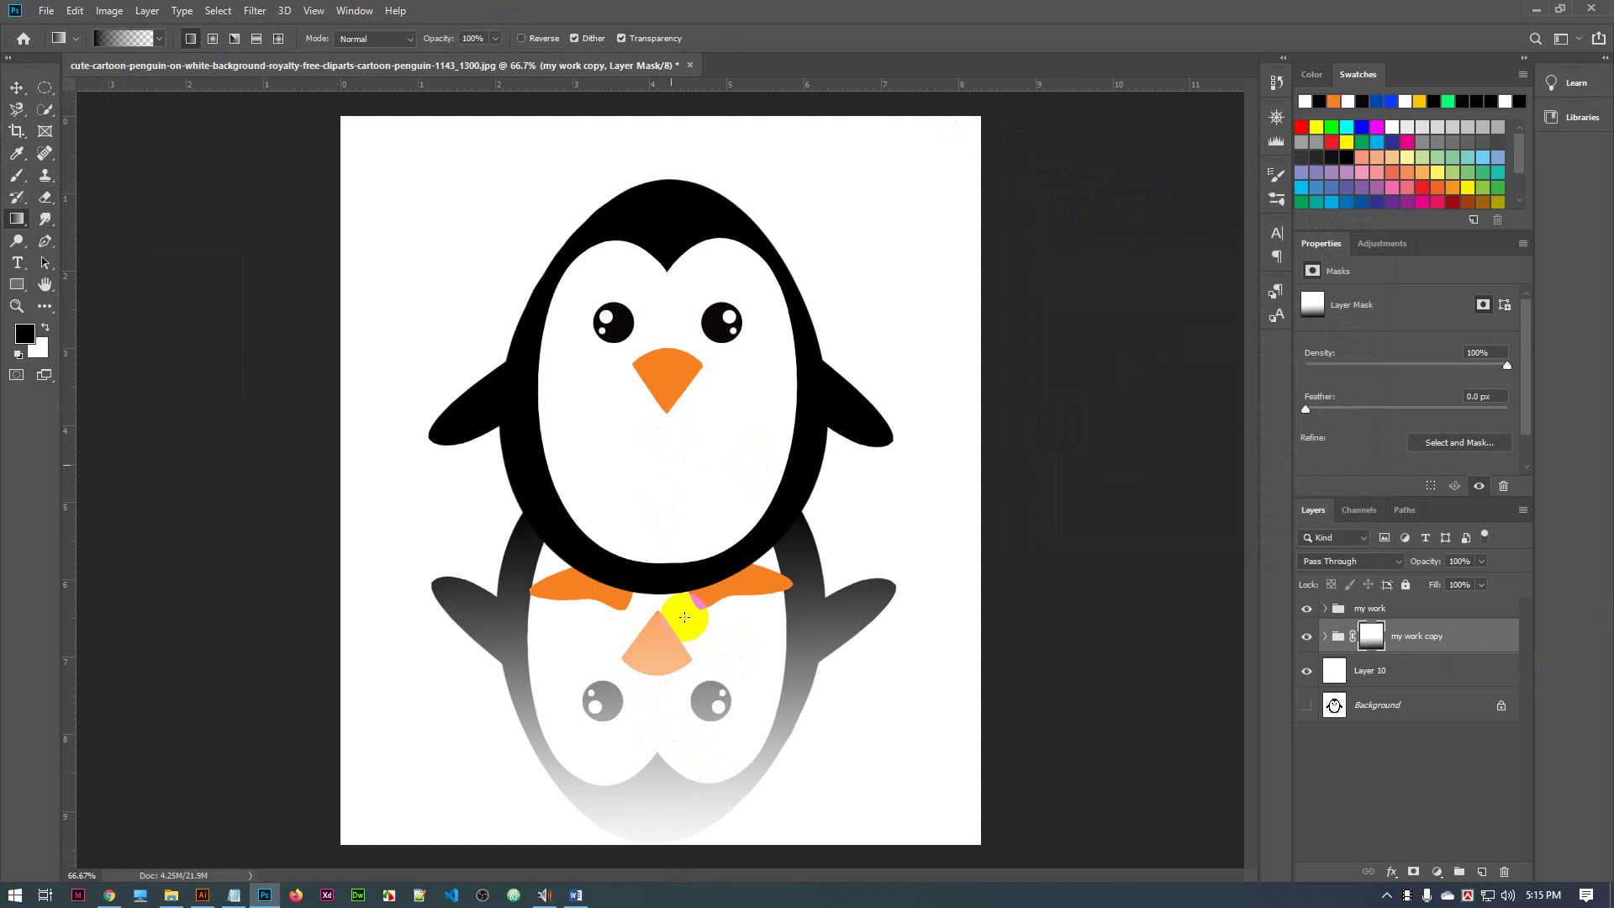
drag(669, 851, 664, 324)
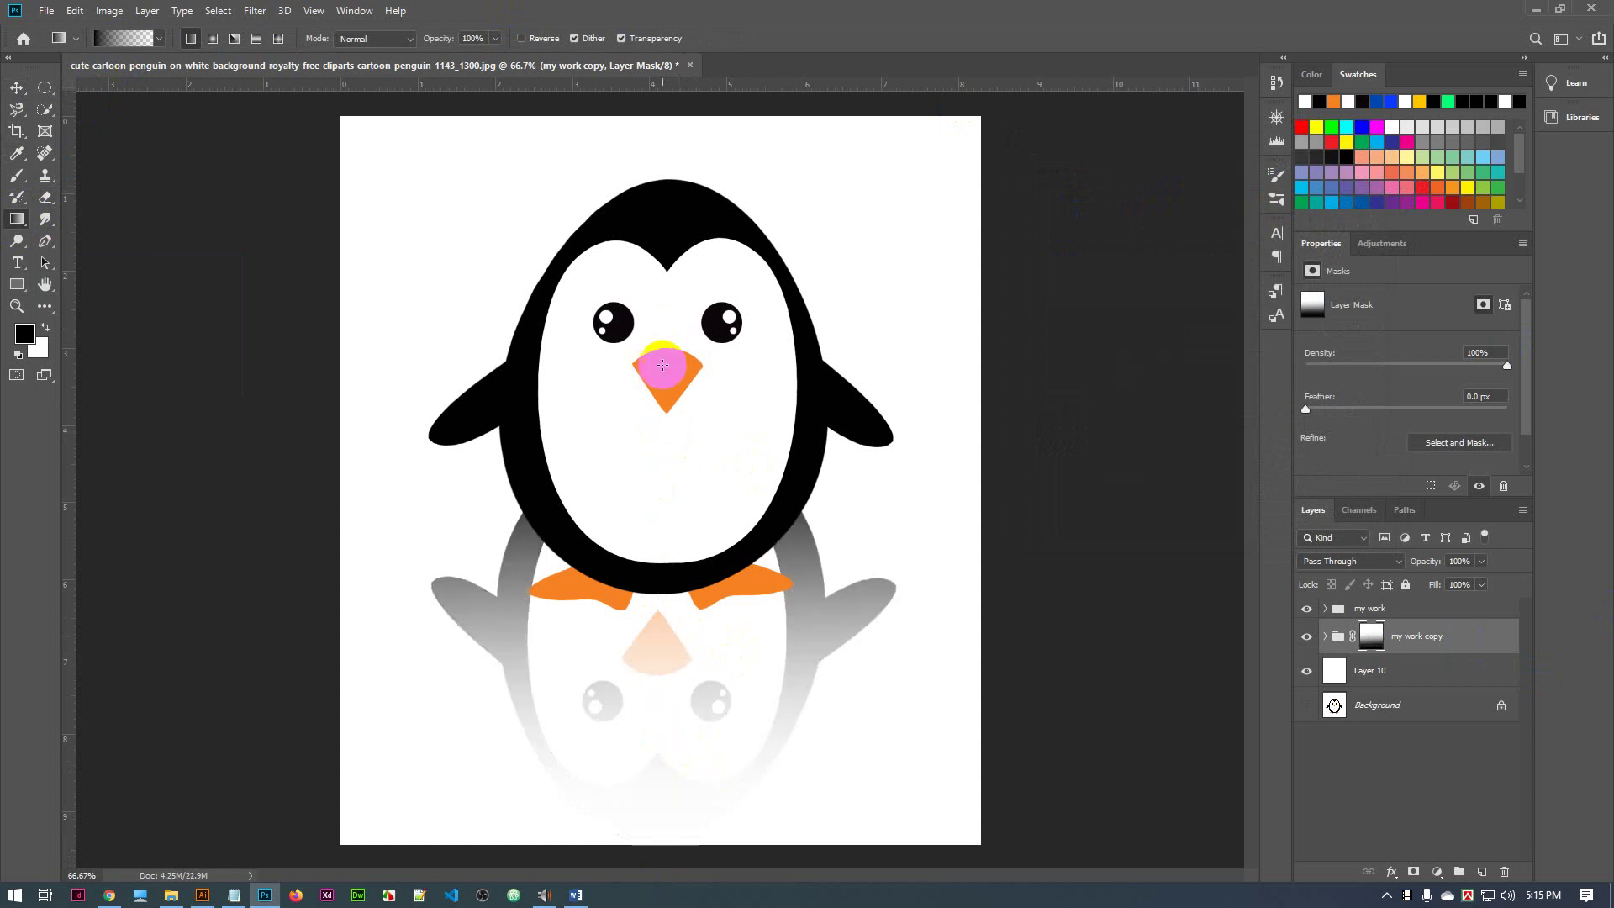
drag(664, 853, 670, 306)
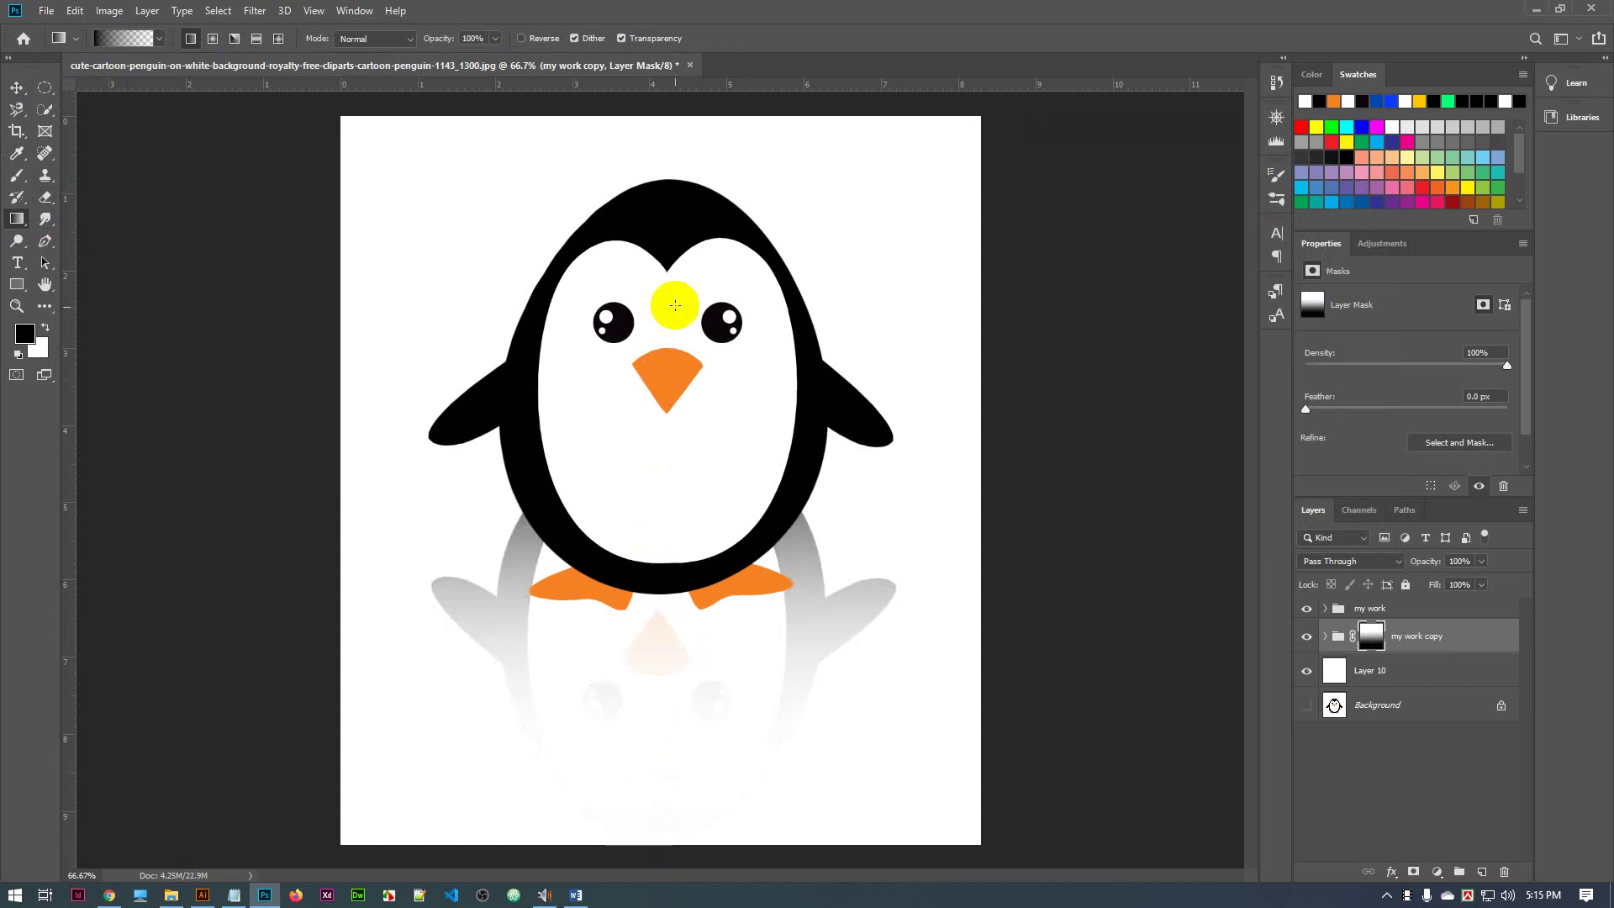
drag(687, 562, 687, 561)
drag(663, 846, 659, 263)
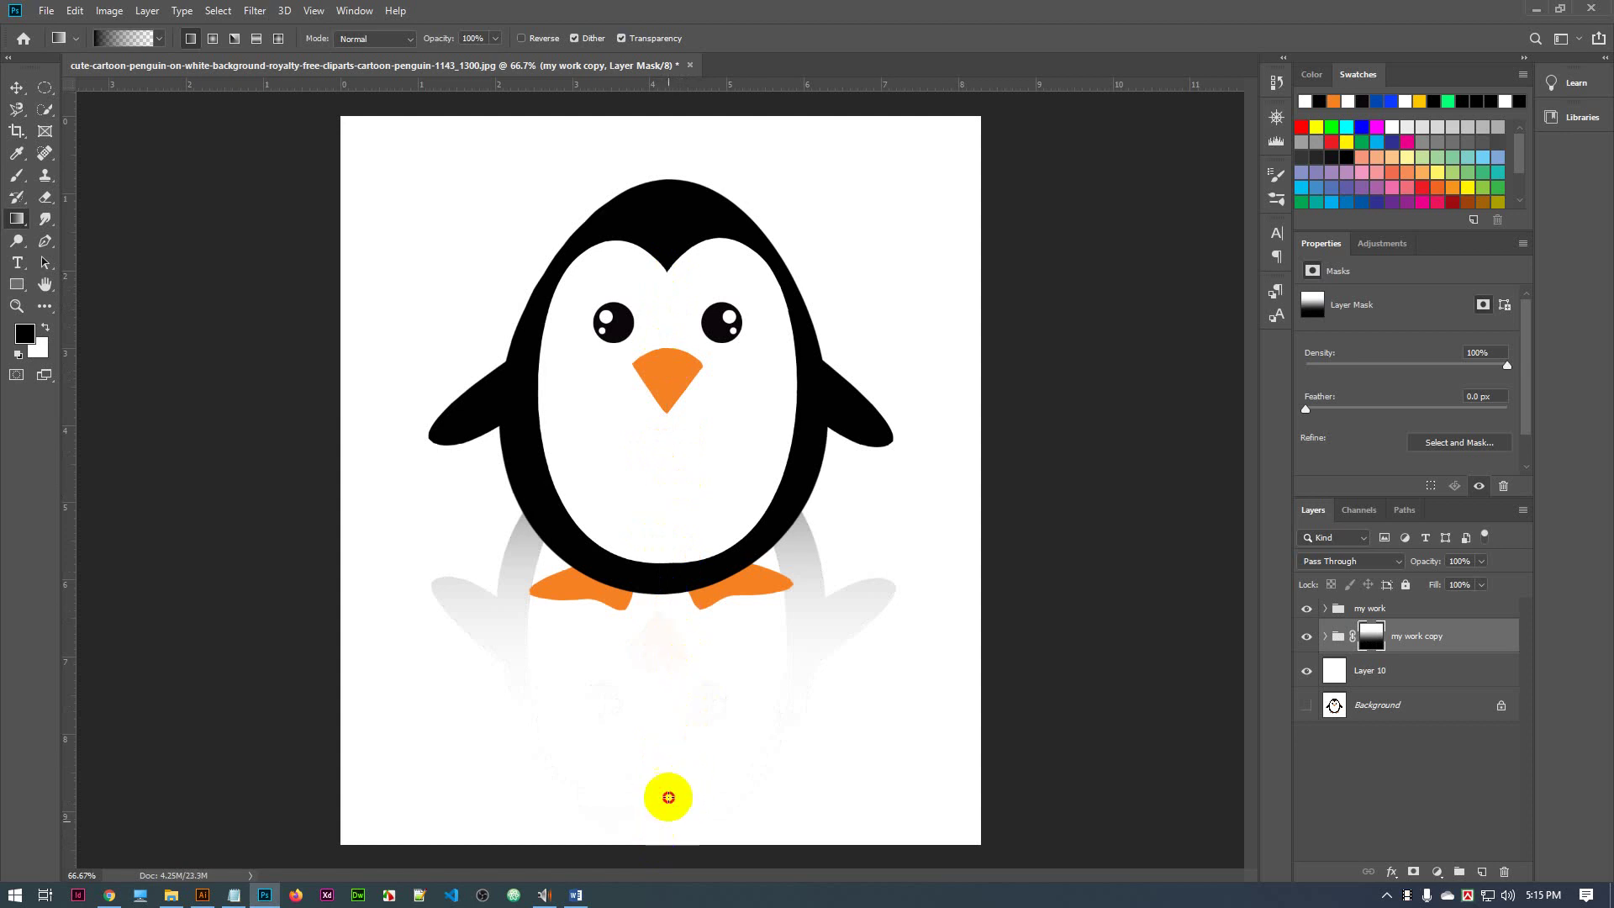
drag(663, 790, 662, 398)
drag(691, 546, 703, 613)
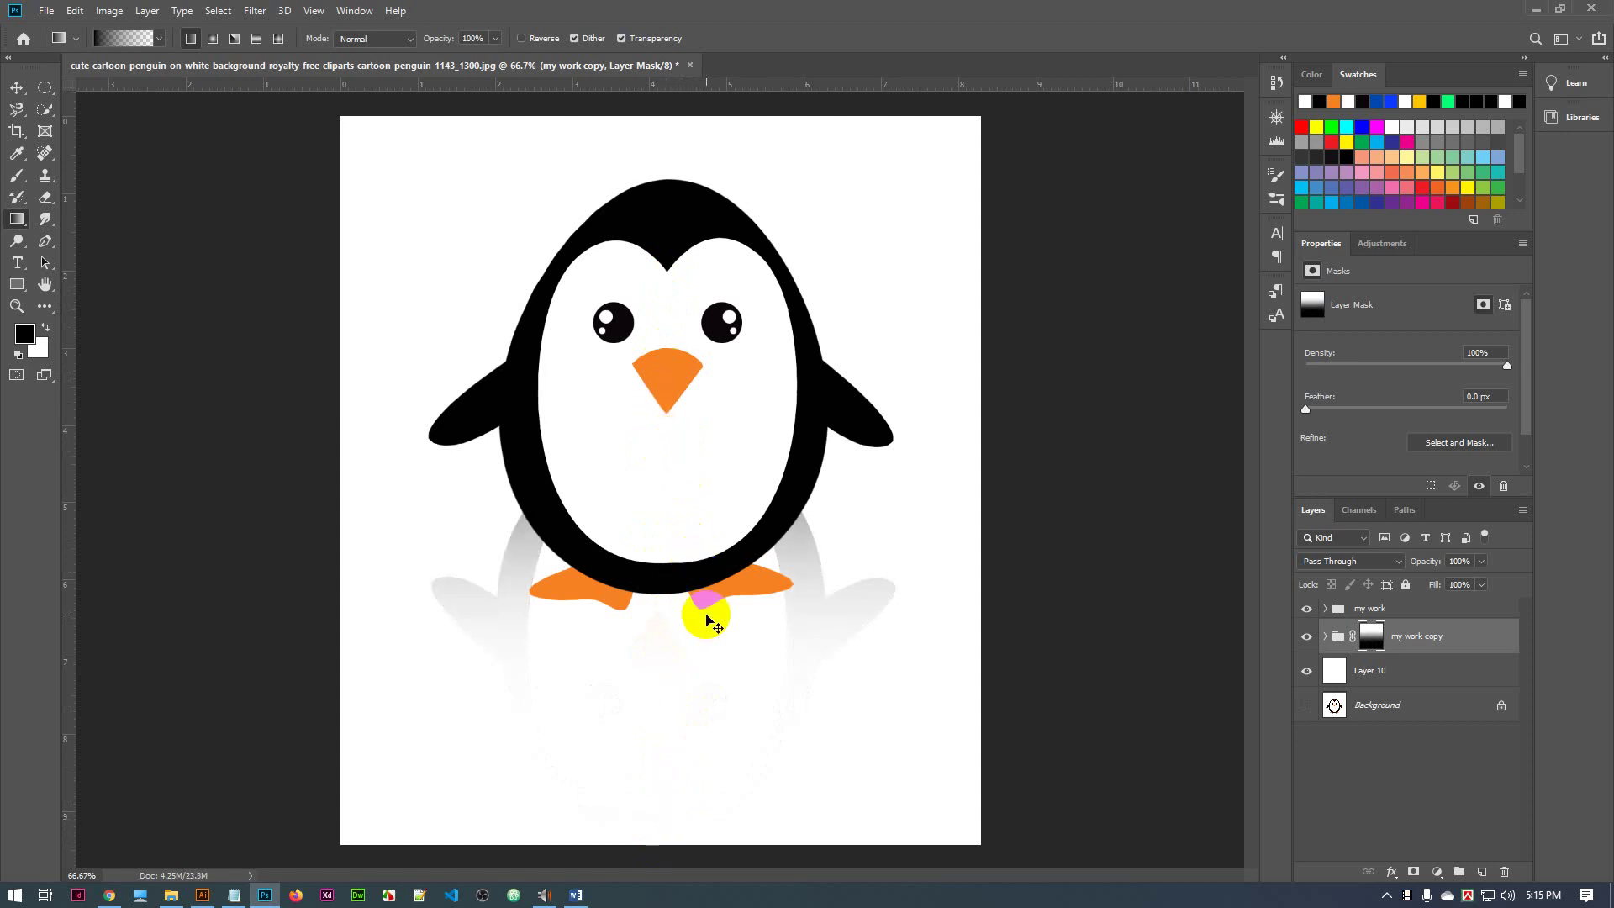
drag(704, 827, 689, 828)
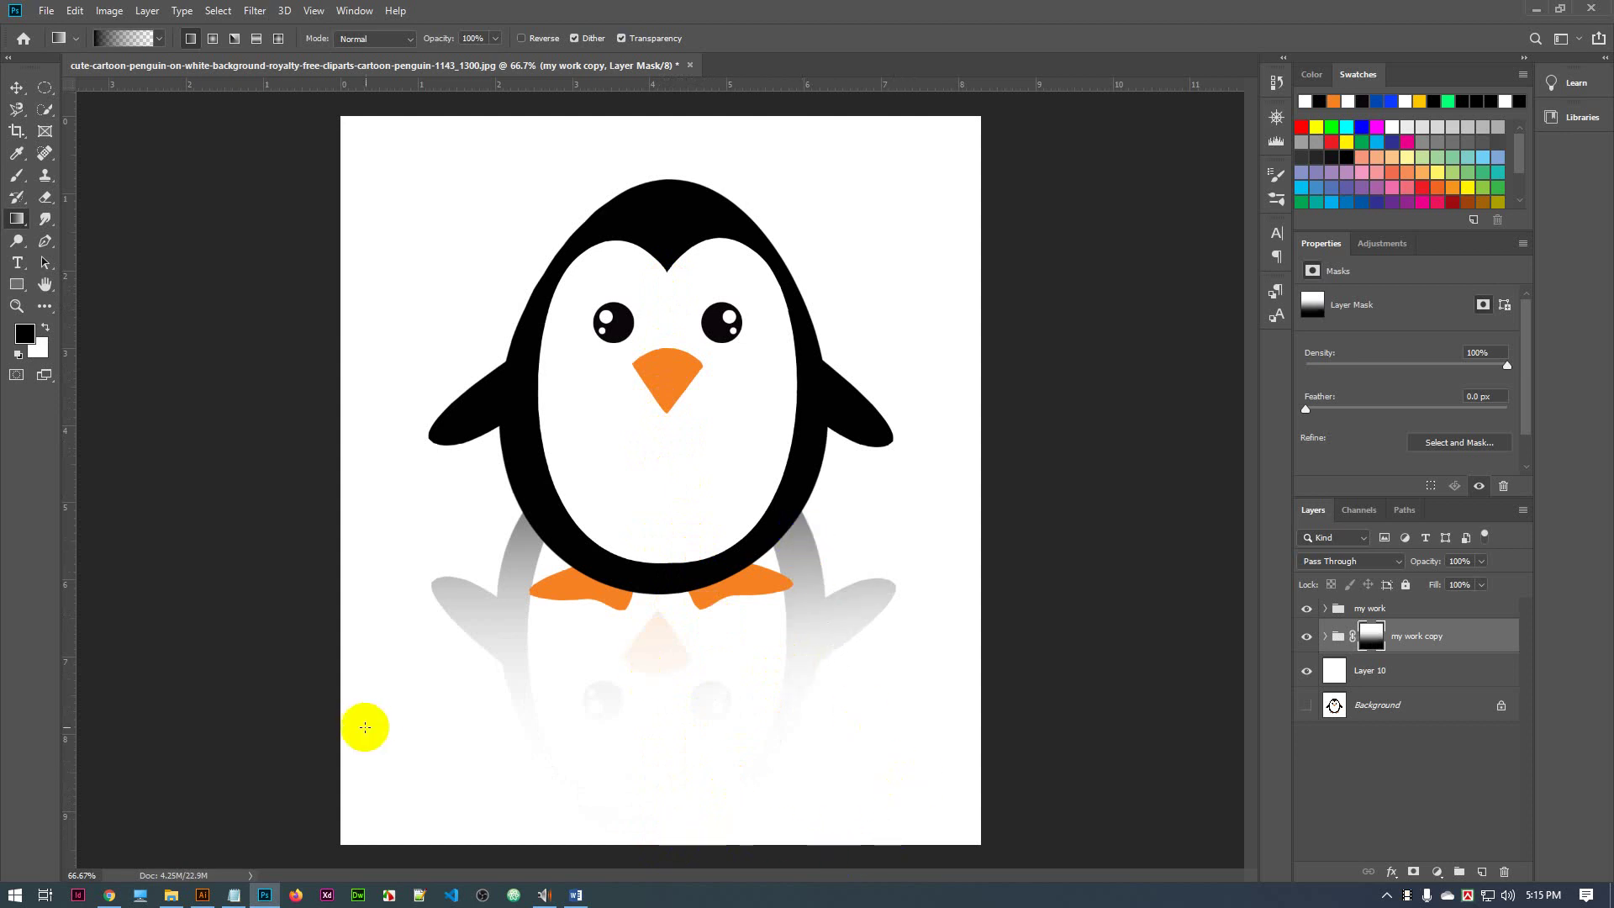
Fade the reflection's wings on both sides with sideways and diagonal gradients on the layer mask, running inward and outward
drag(383, 592, 649, 577)
drag(799, 475, 907, 619)
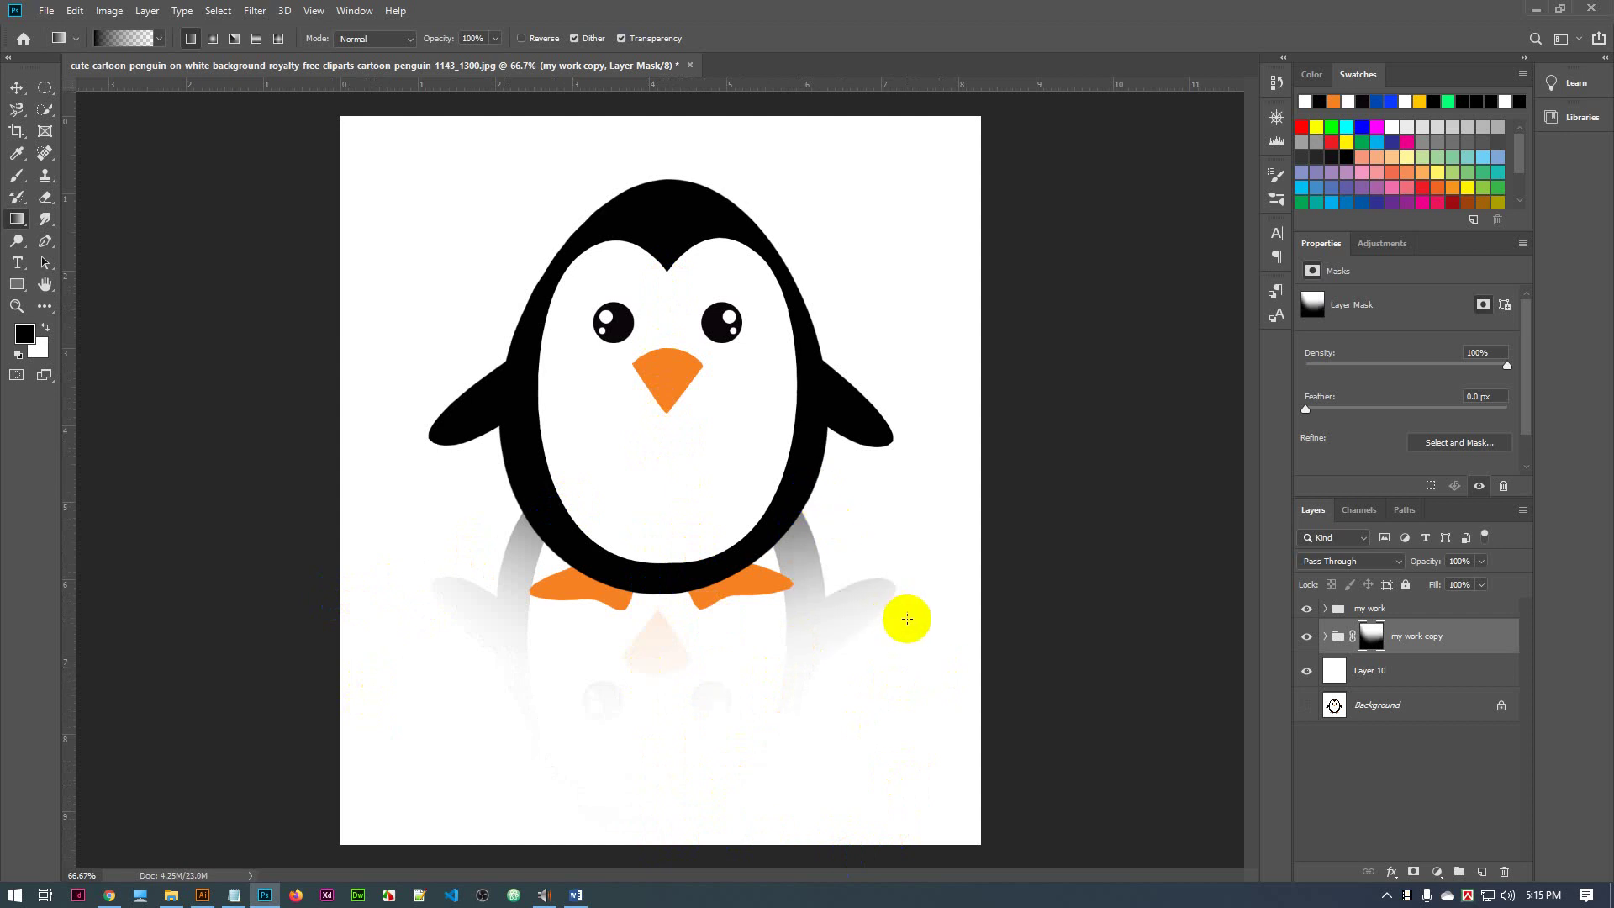
drag(760, 491, 855, 580)
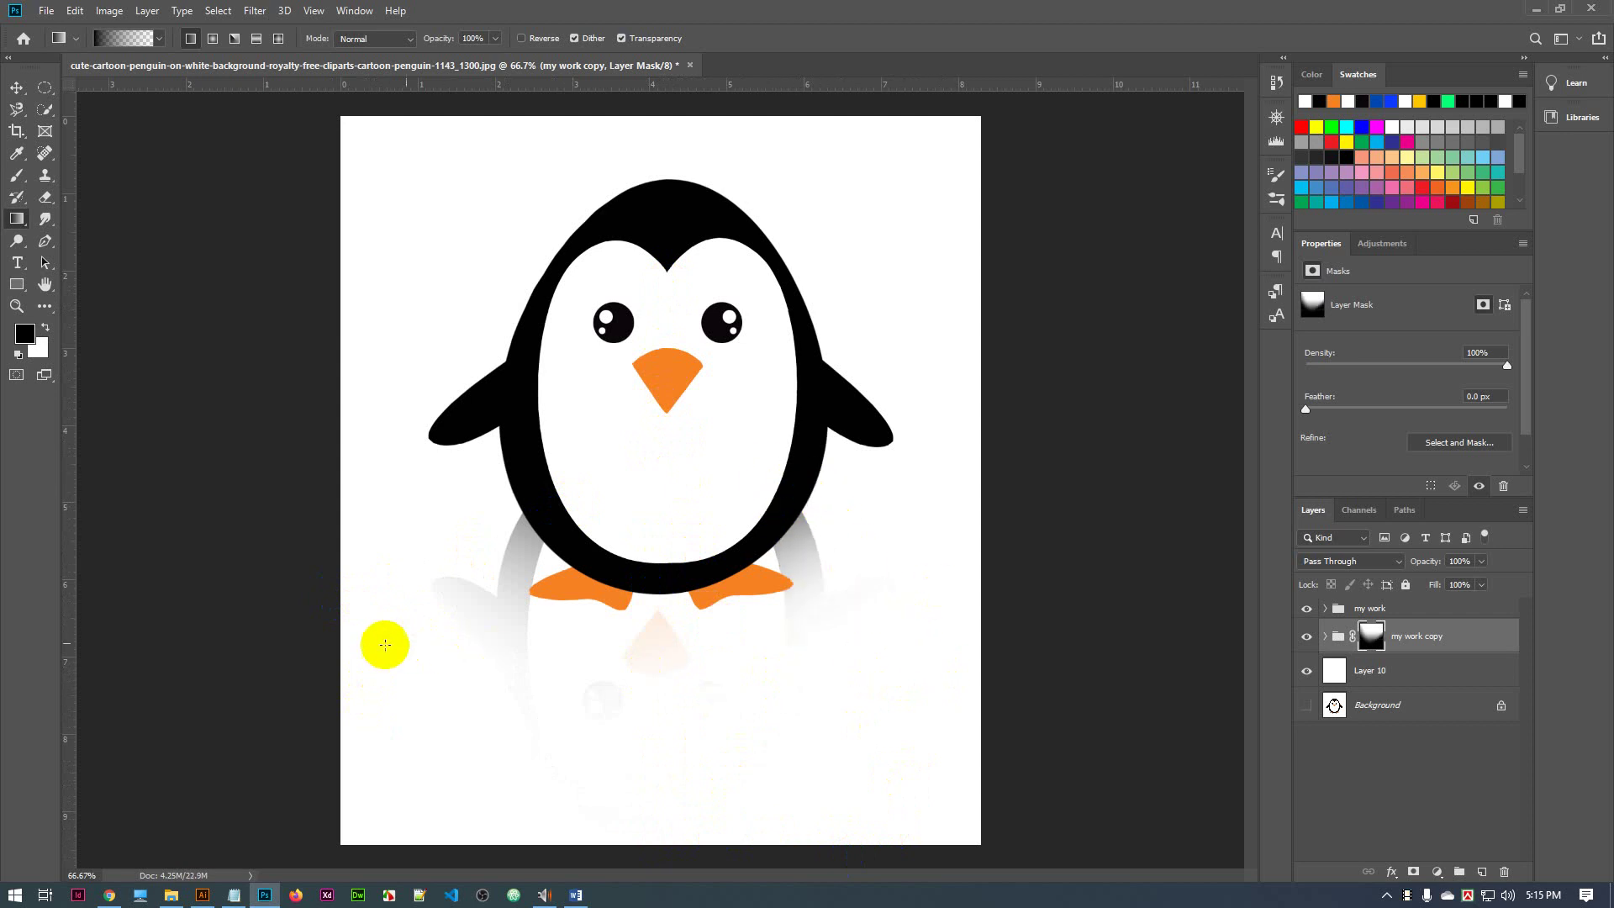
drag(385, 644, 547, 486)
drag(386, 562, 645, 561)
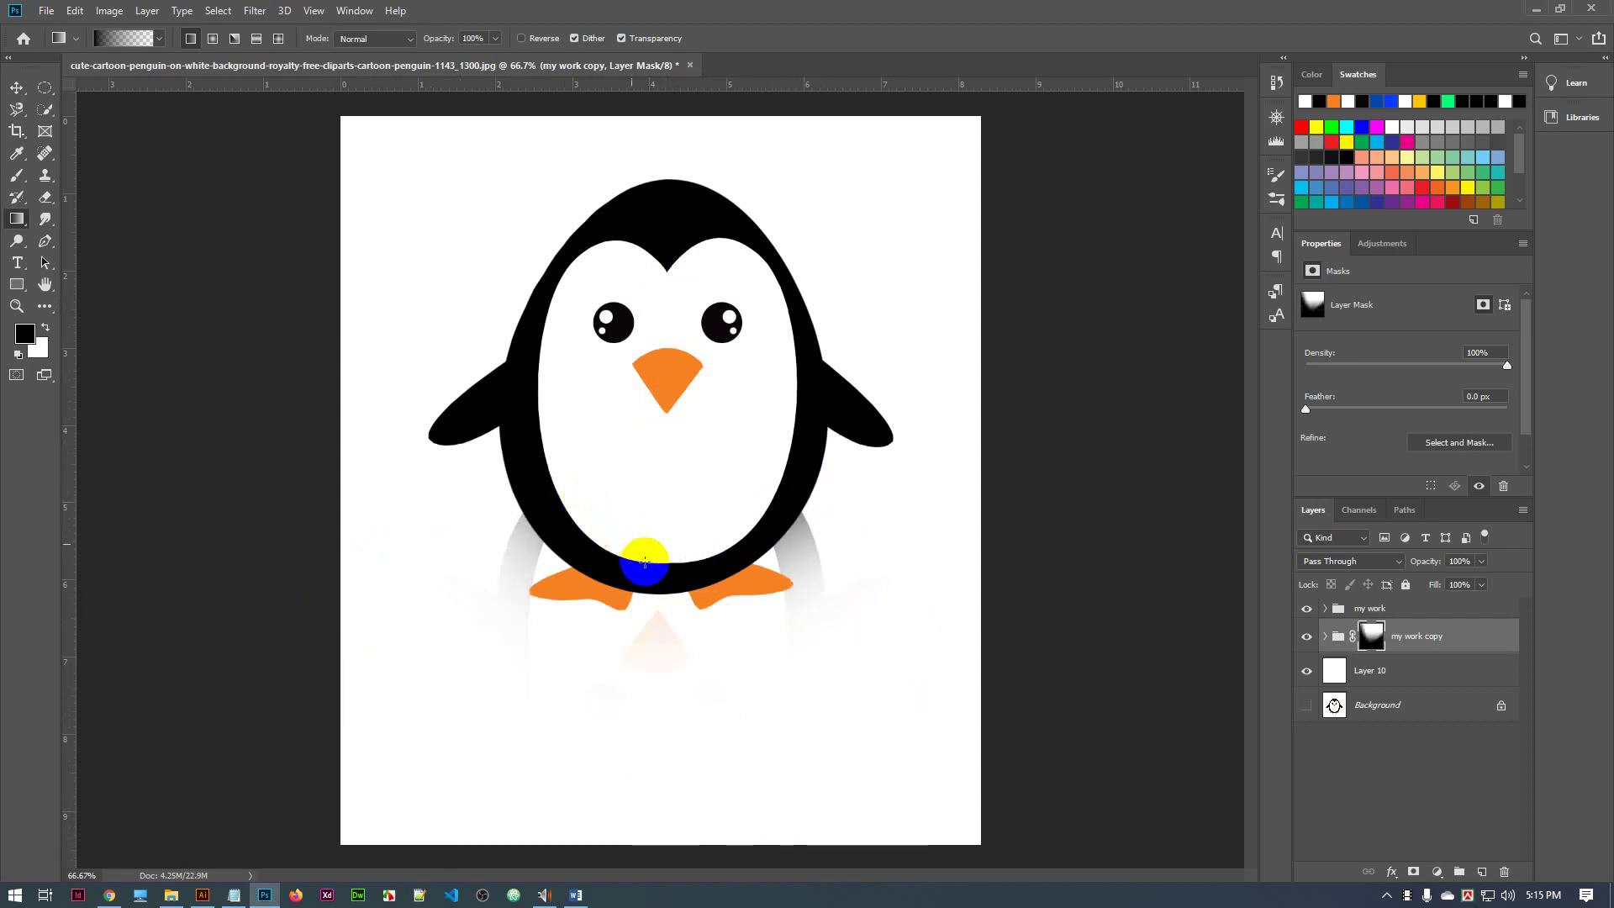
Undo the recent gradient fades over both wings of the reflection on the "my work copy" layer mask
key(ctrl+z)
key(ctrl+z)
key(ctrl+z)
key(ctrl+z)
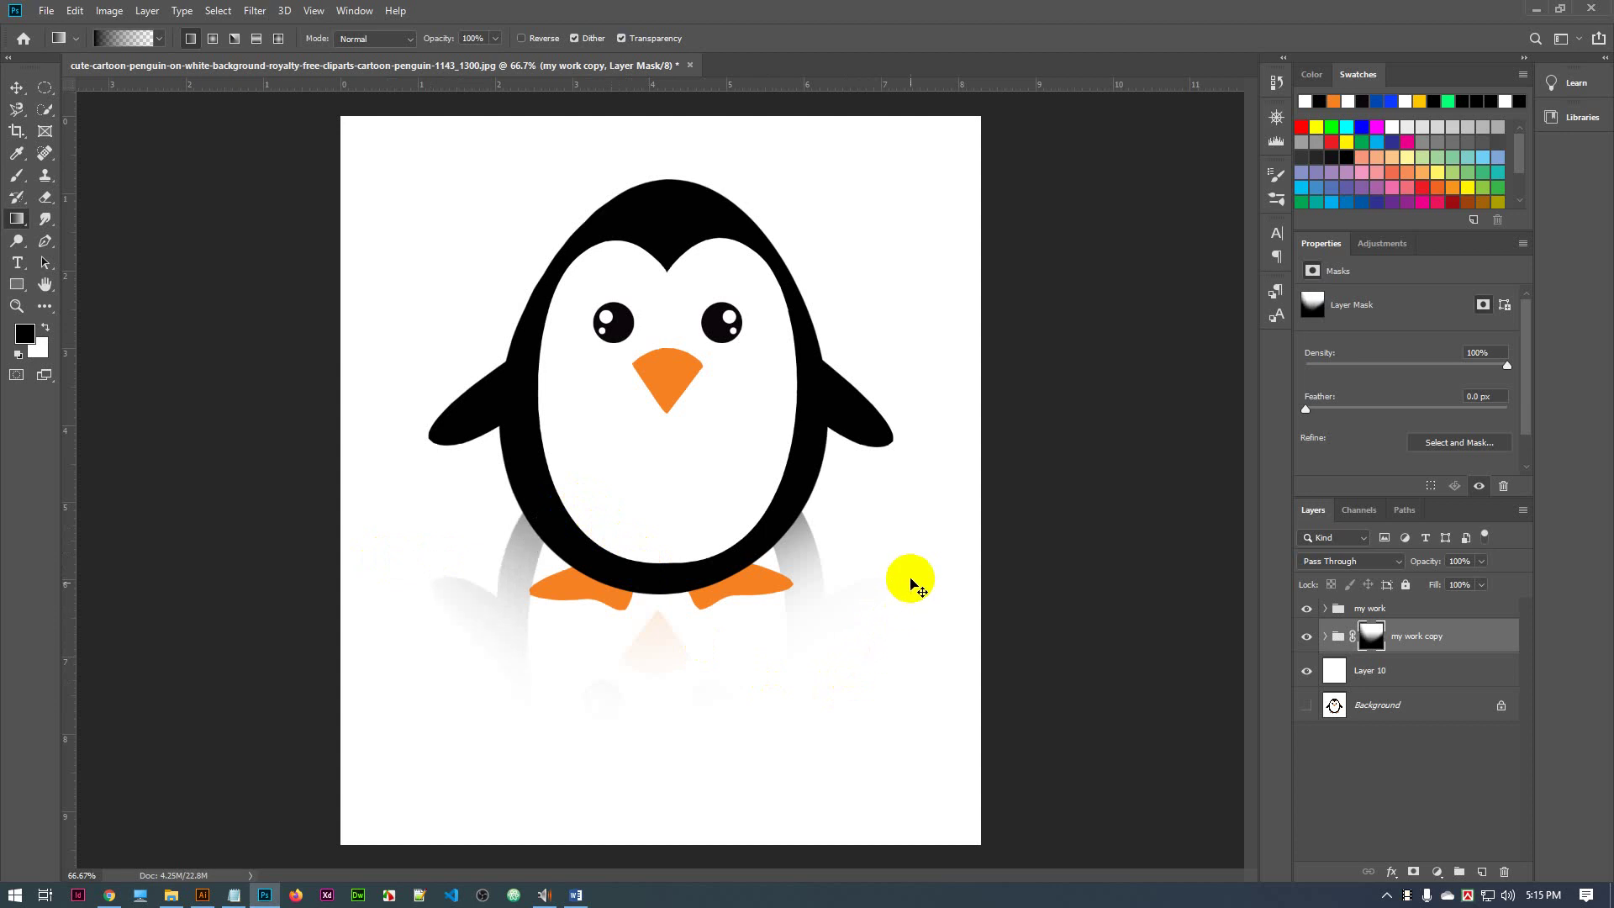
key(ctrl+z)
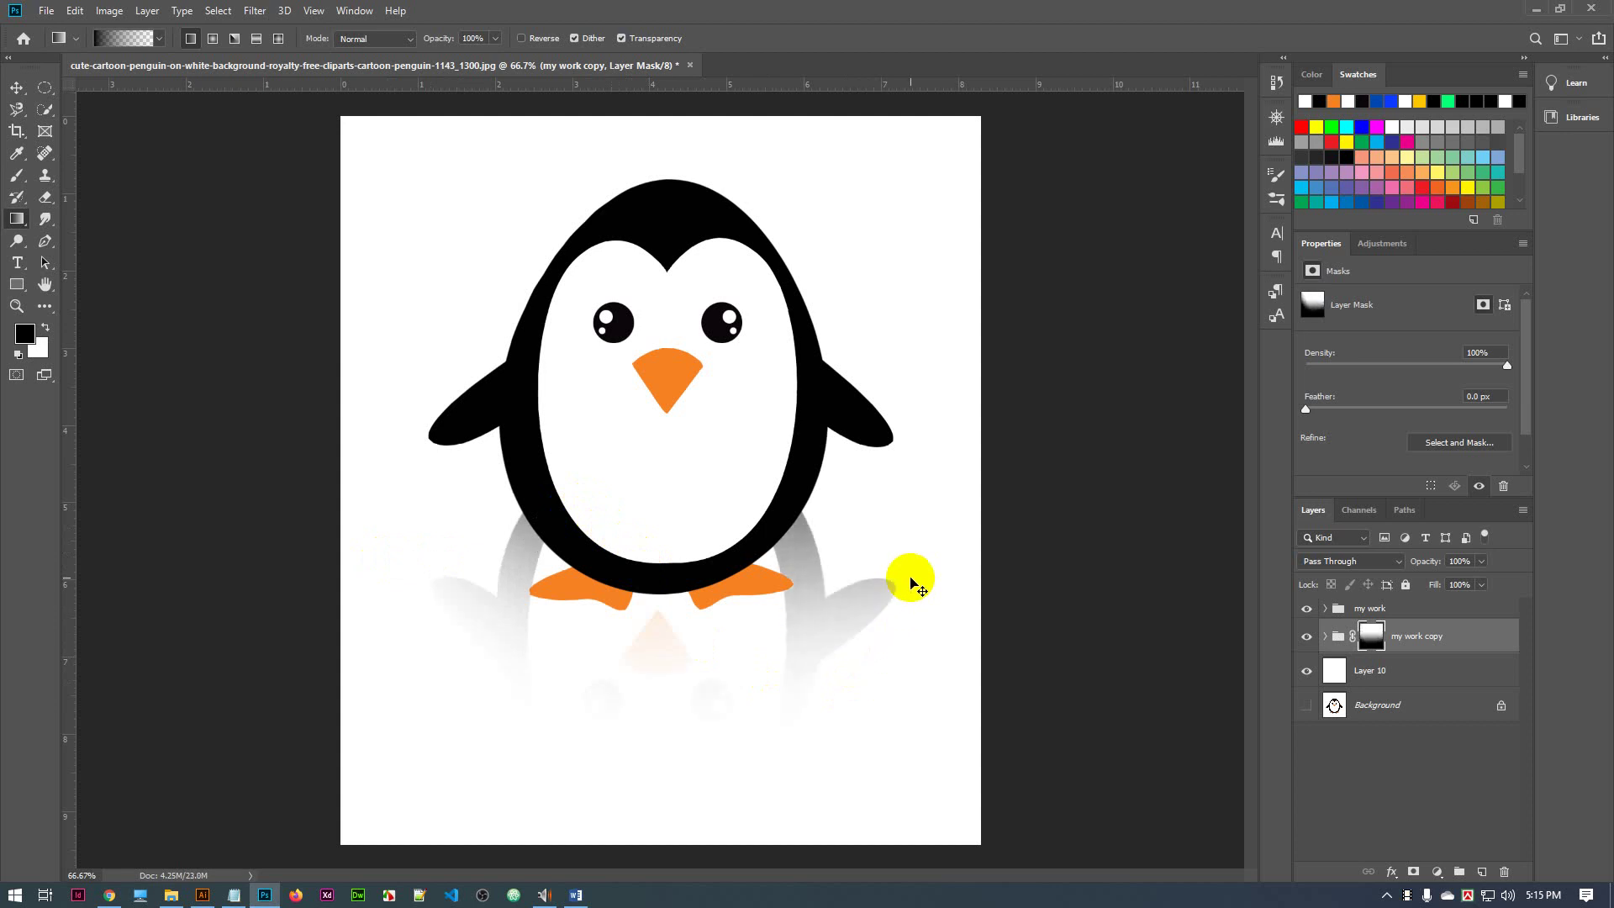
key(ctrl+z)
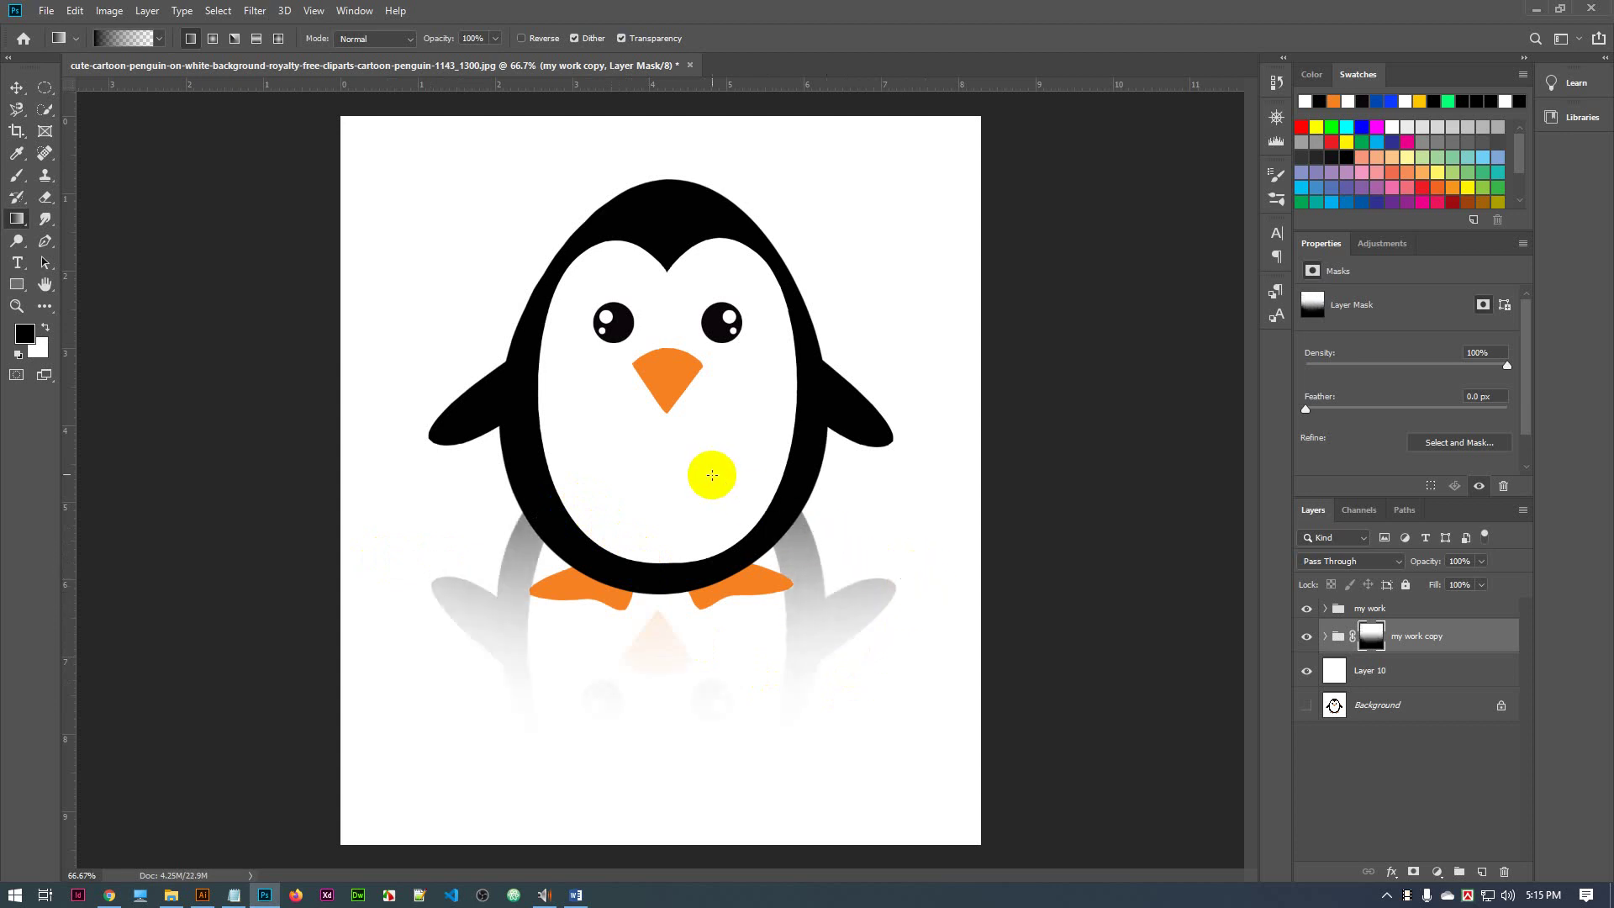
key(ctrl+shift+z)
Fade both reflected wings again with diagonal gradients on the layer mask, running from outside the wings up toward the body
drag(905, 563, 764, 516)
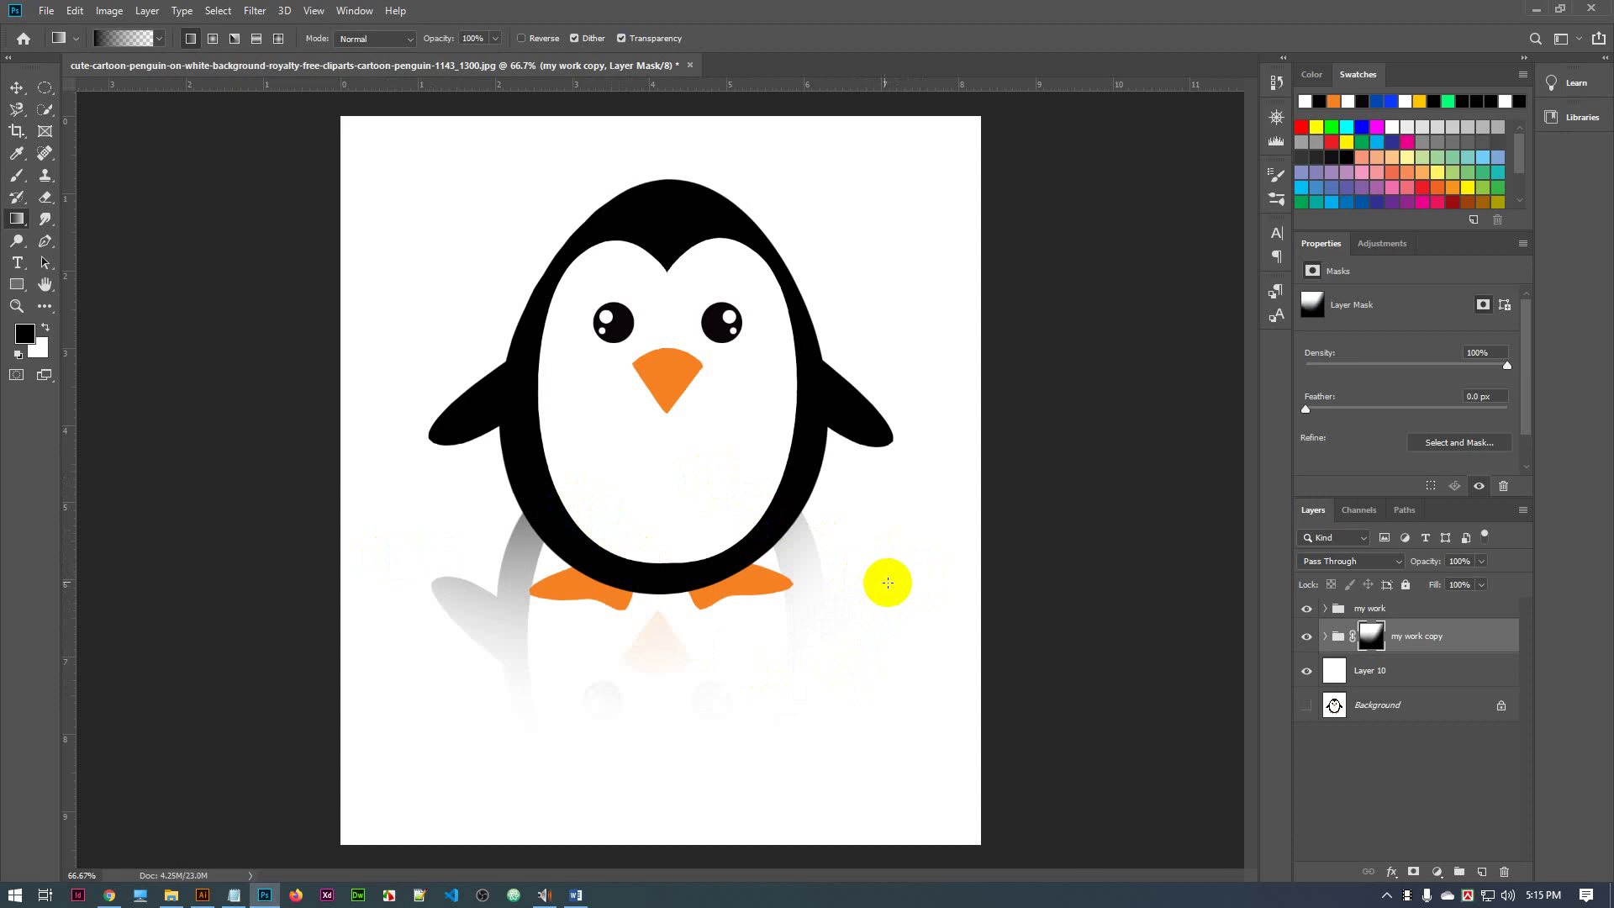
drag(389, 583, 572, 517)
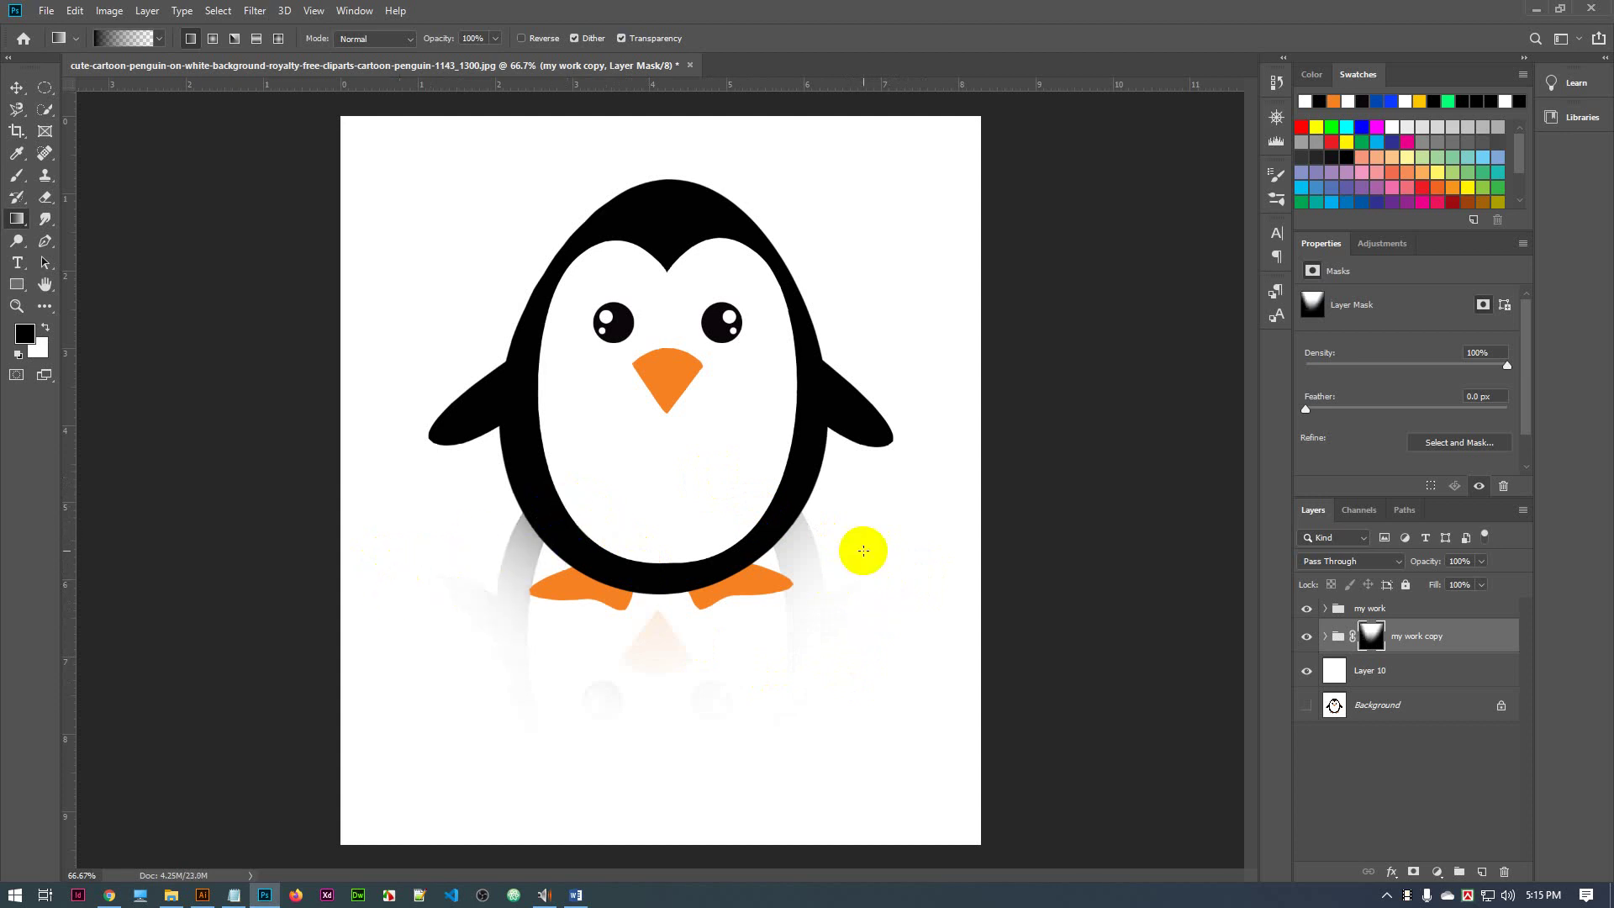
drag(468, 558, 598, 499)
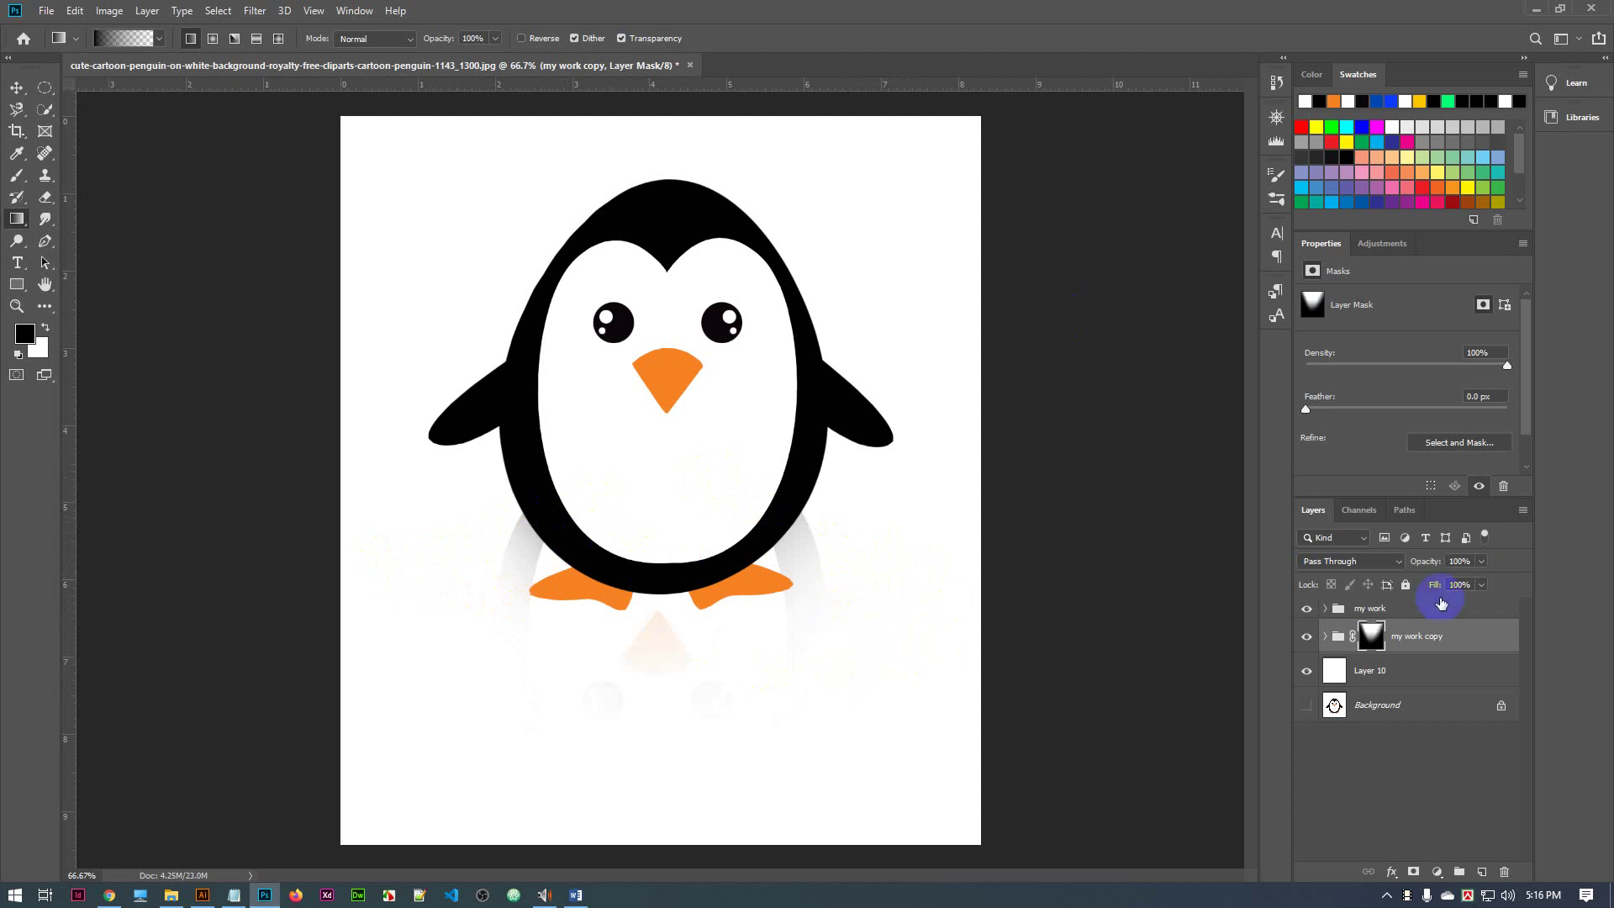
Hide the "my work copy" reflection group and delete it
click(1306, 637)
click(1494, 637)
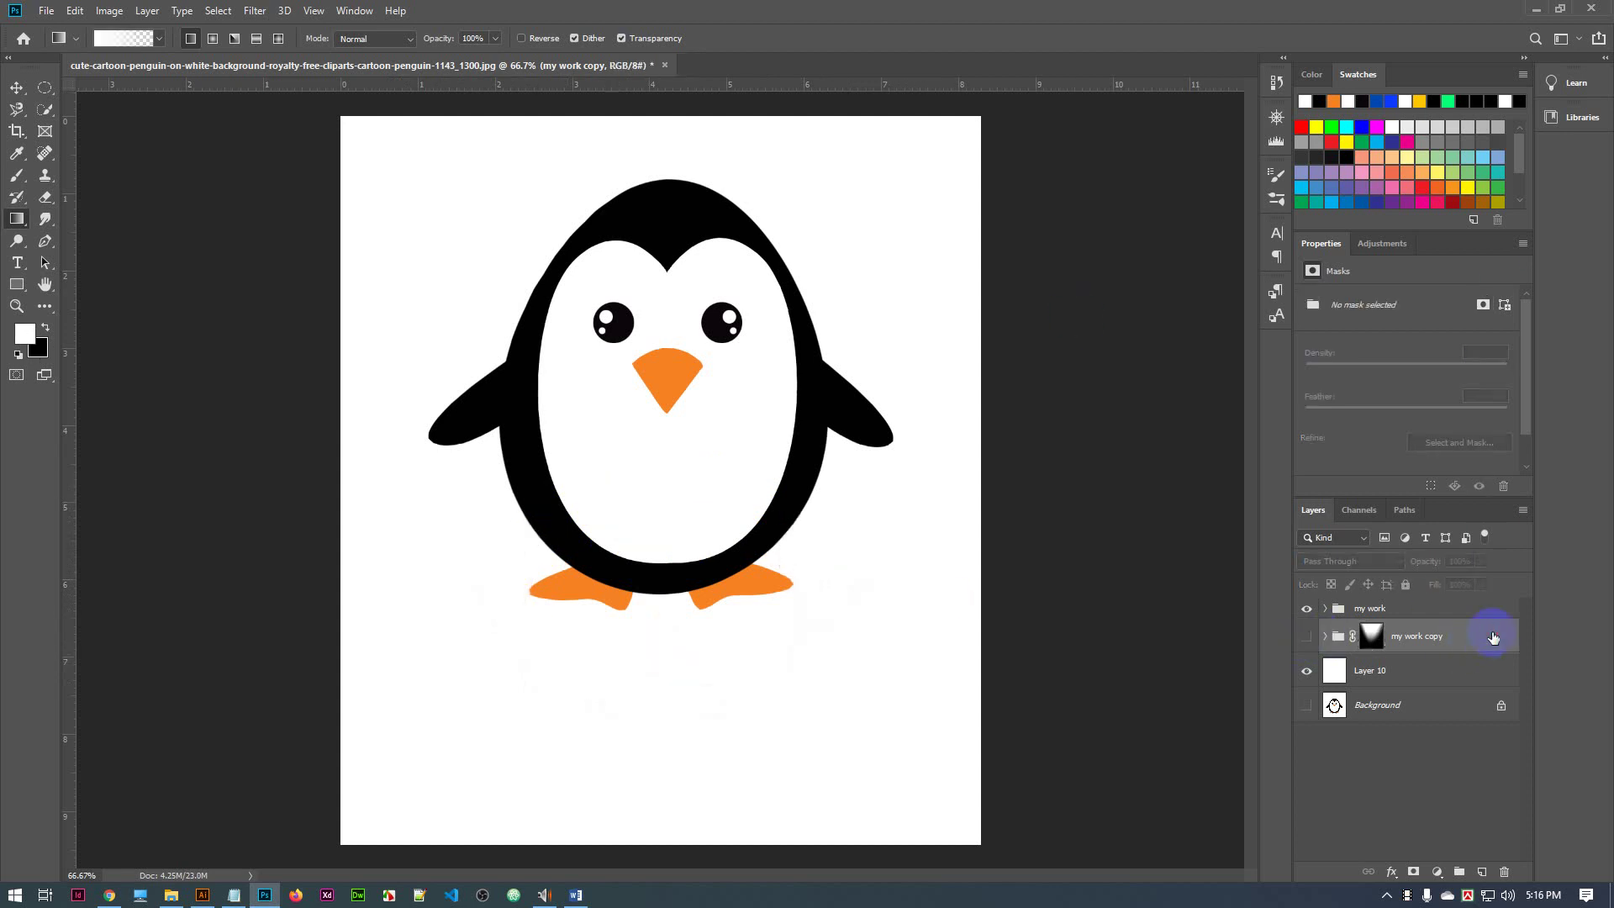
key(Delete)
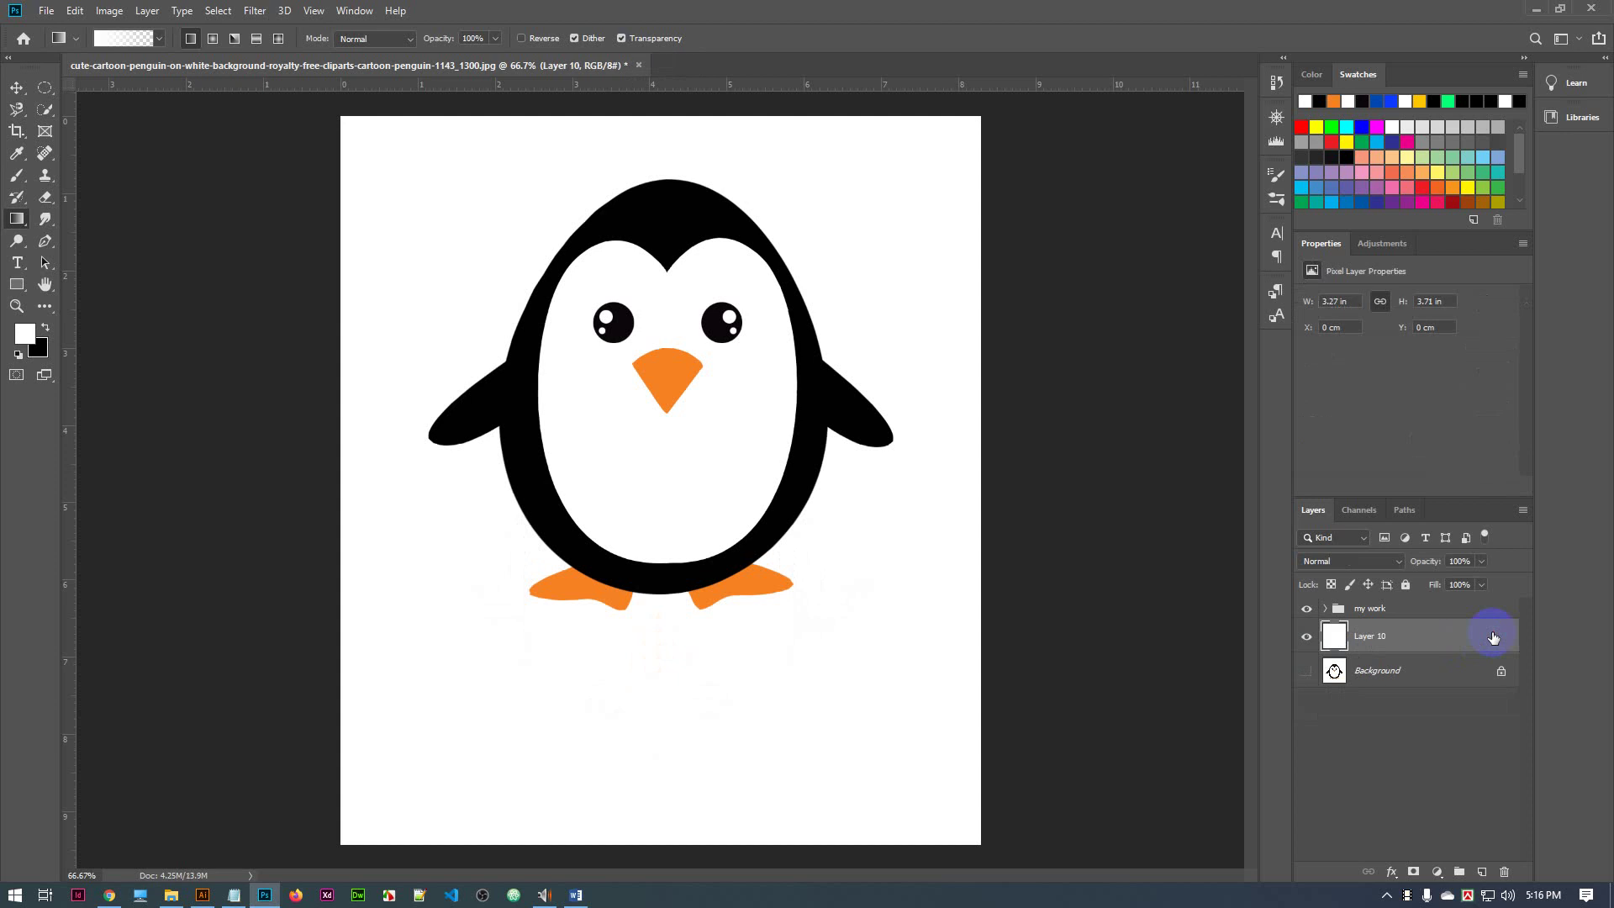
Move the "my work" penguin group straight down with Free Transform to Y 650 px and apply the transform
click(1446, 612)
click(16, 87)
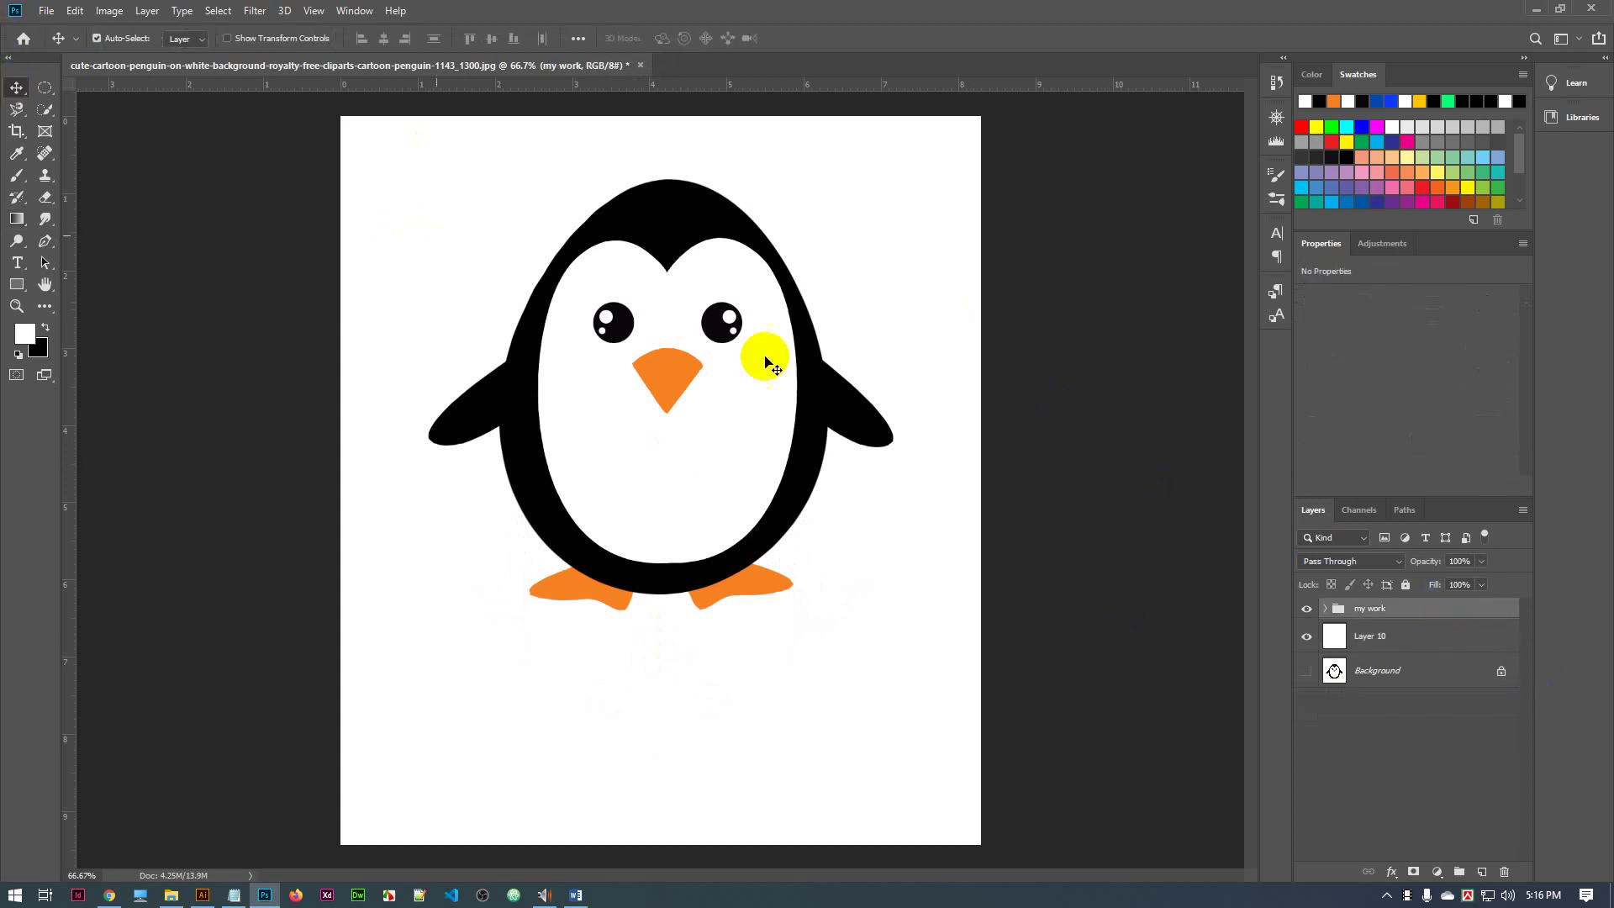
key(ctrl)
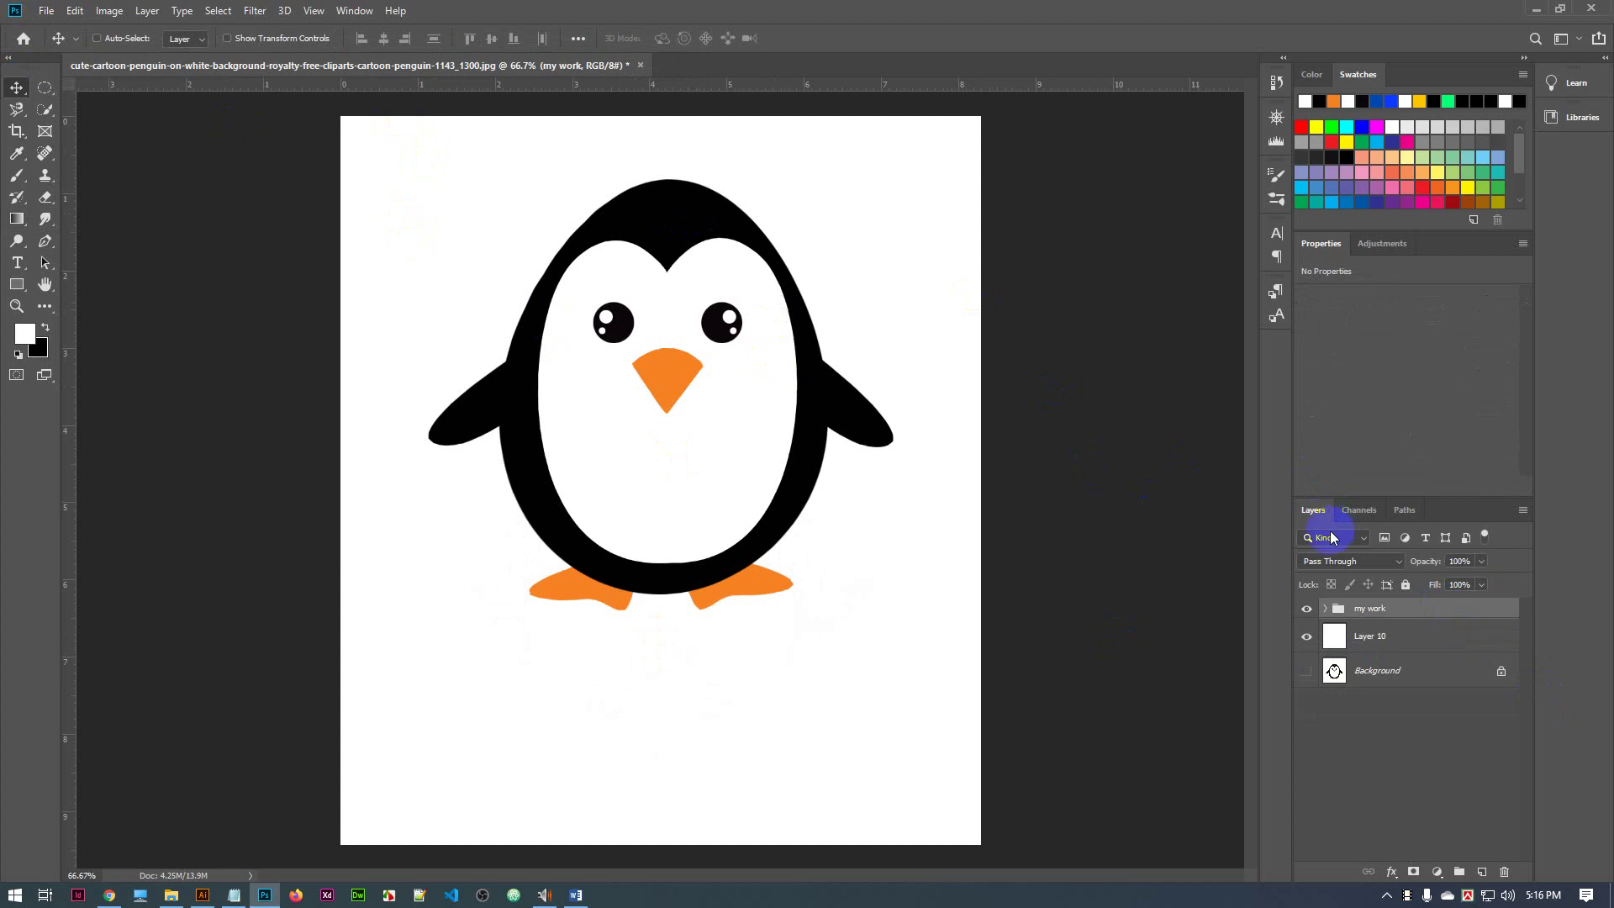
key(ctrl+t)
drag(720, 407, 721, 493)
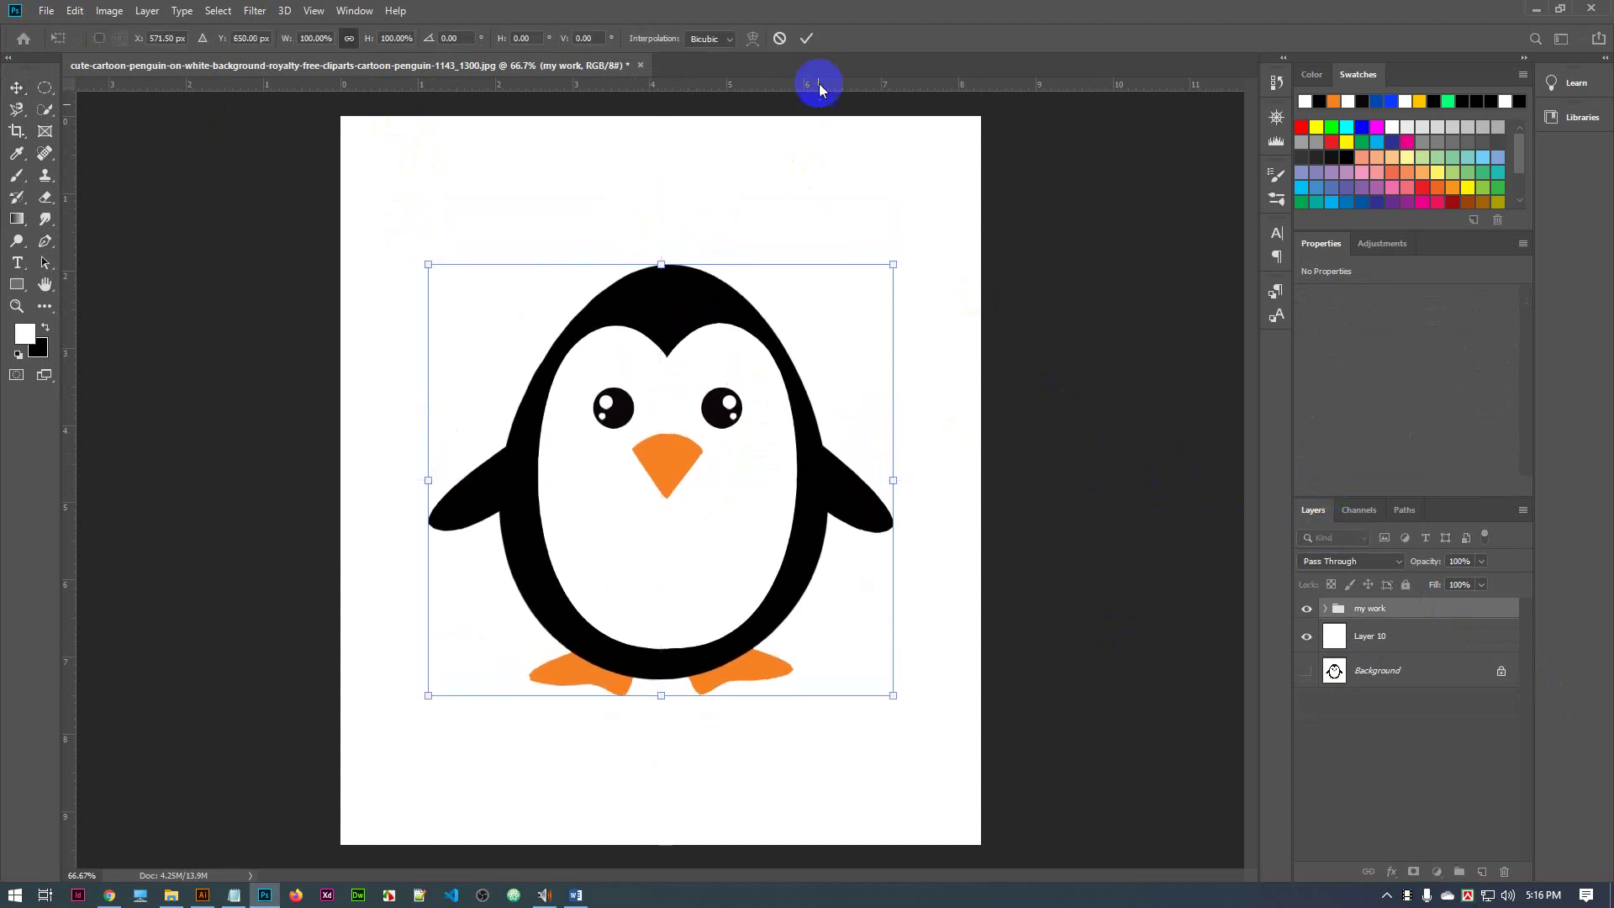
click(806, 38)
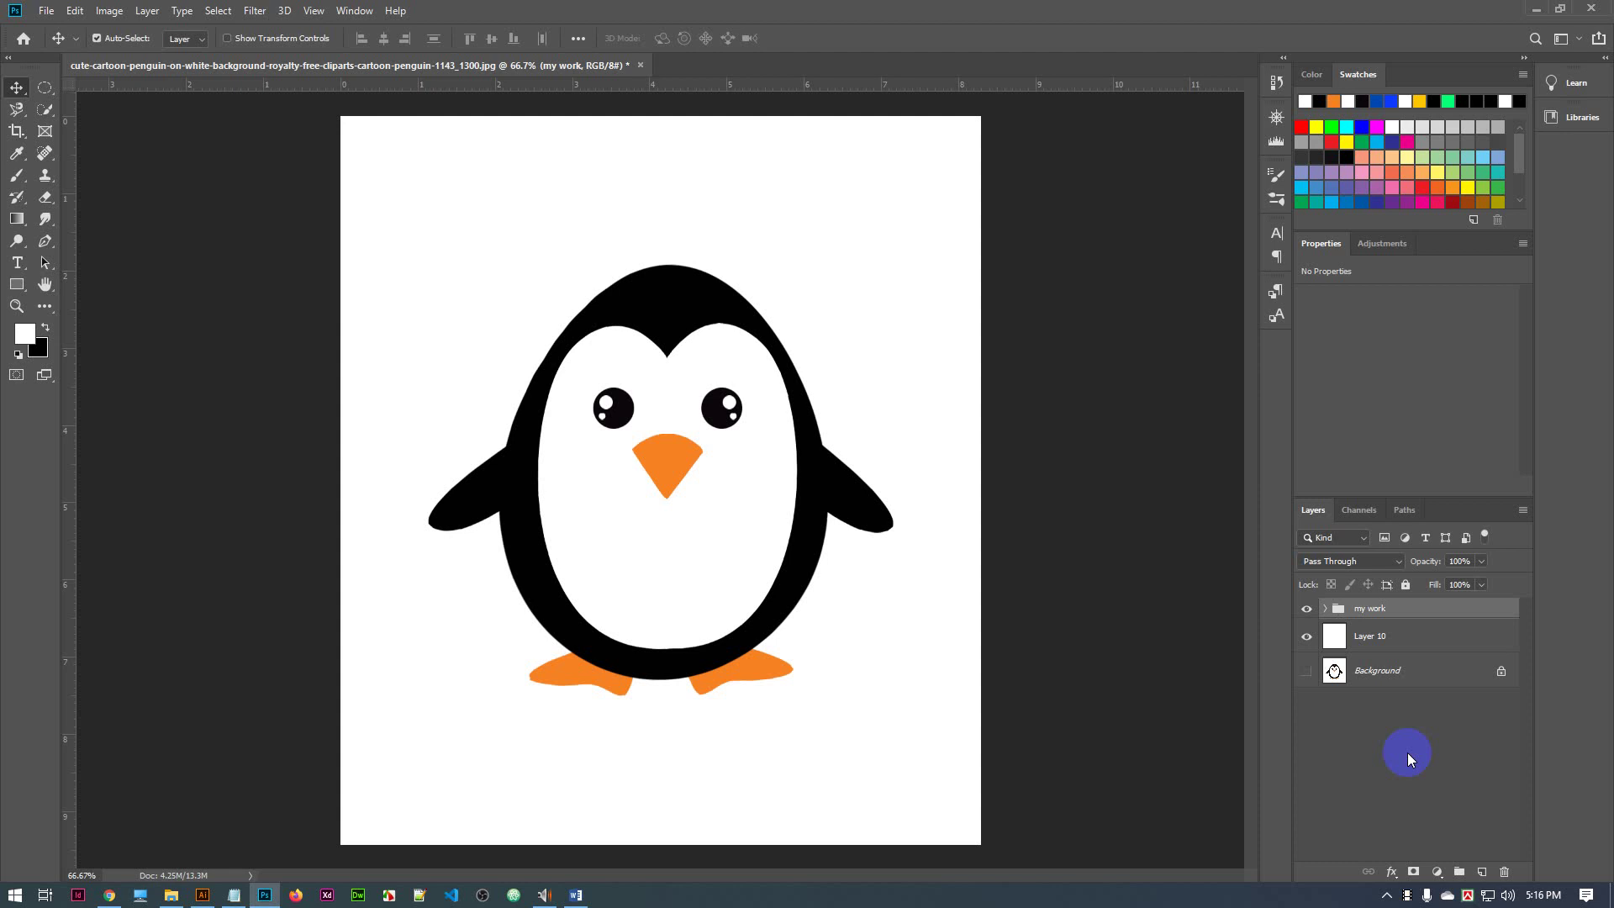
Save the document to the Desktop as a Photoshop PSD with layers, keeping the suggested file name
click(48, 11)
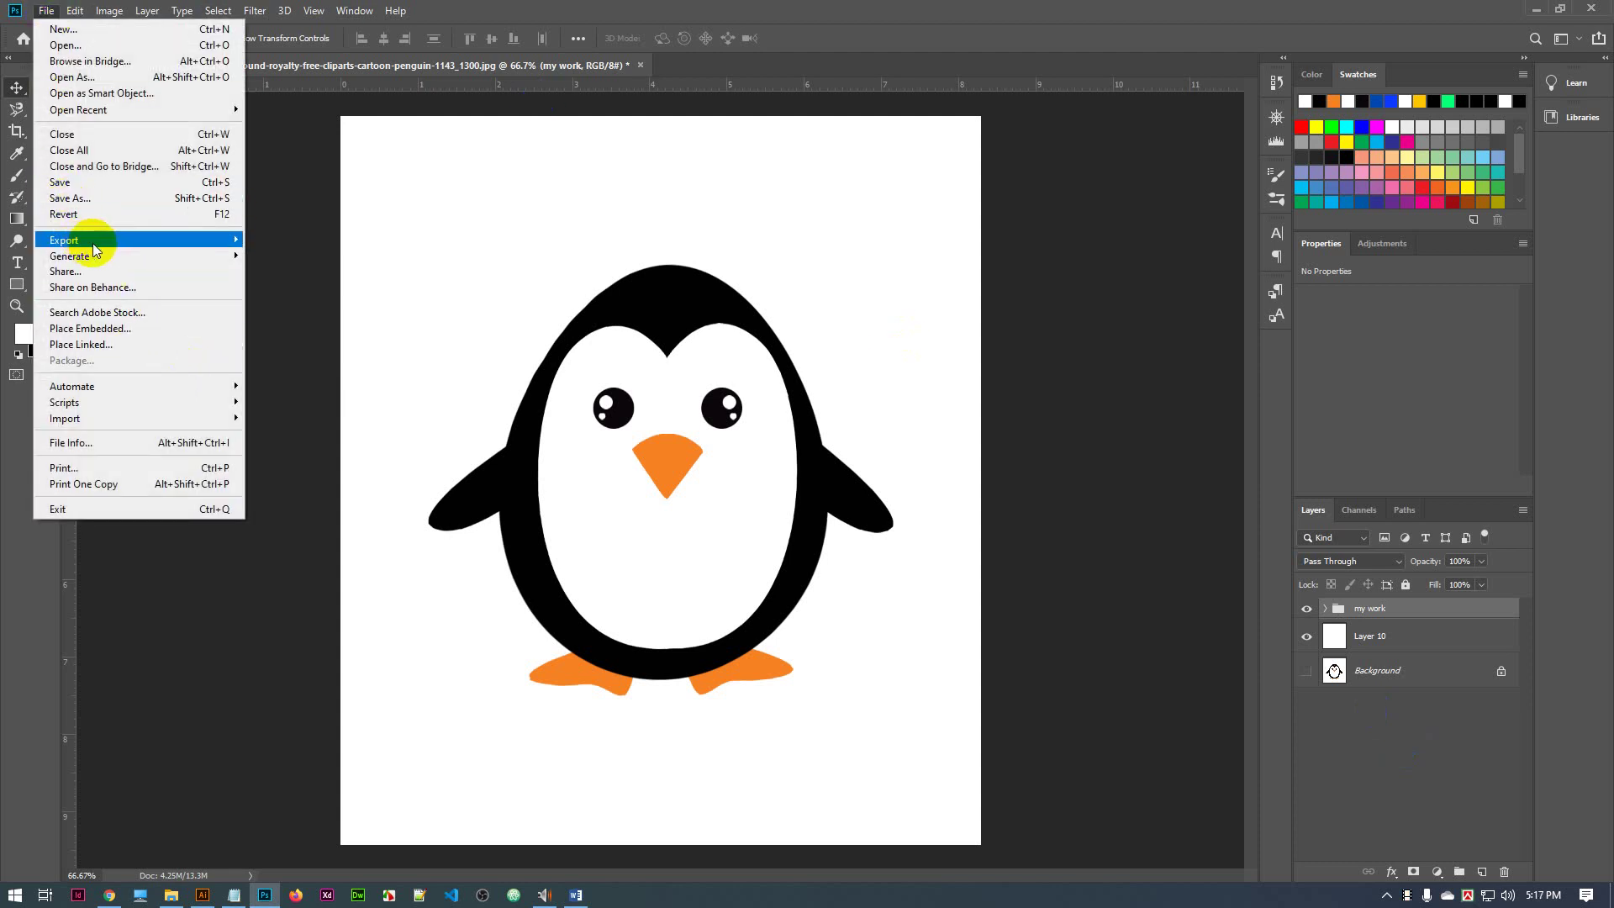
click(69, 199)
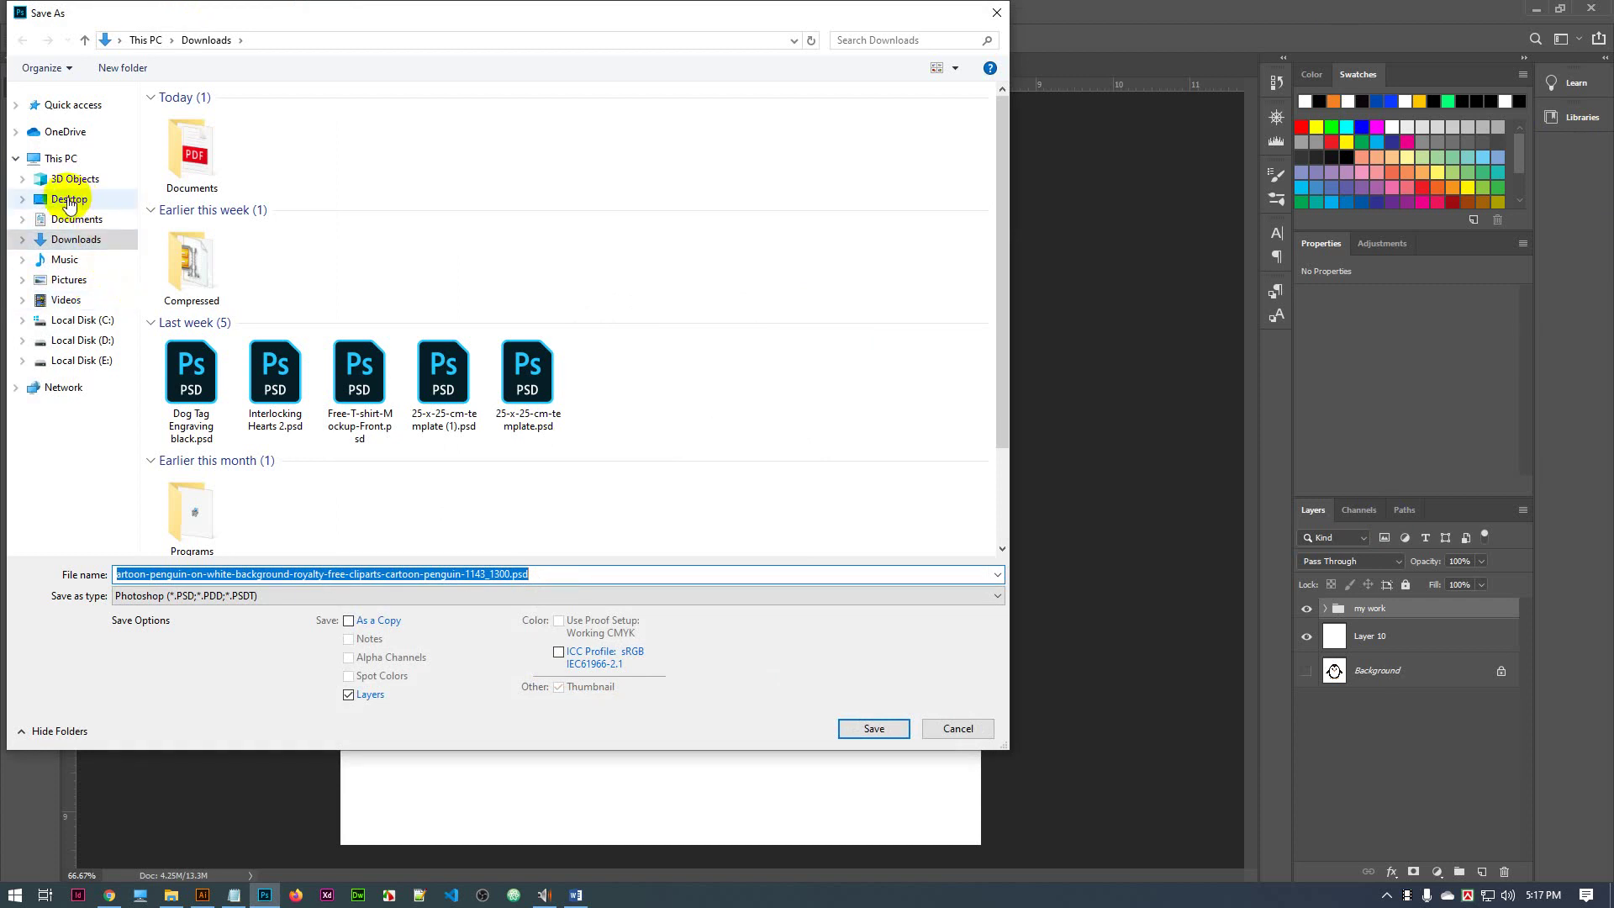
click(69, 200)
click(308, 594)
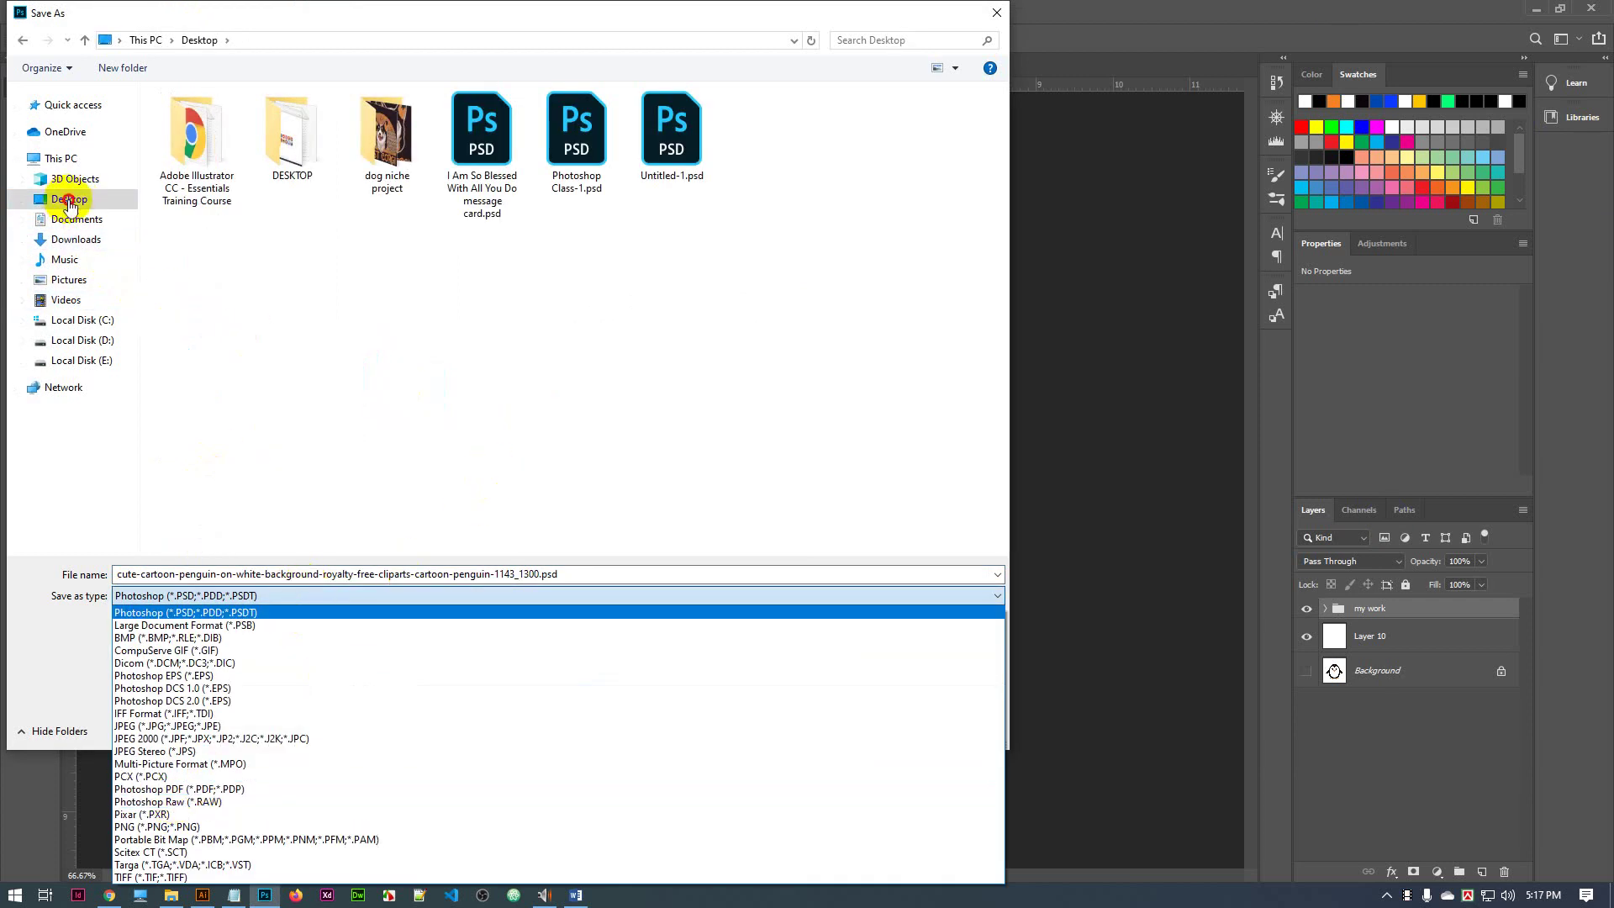
click(69, 202)
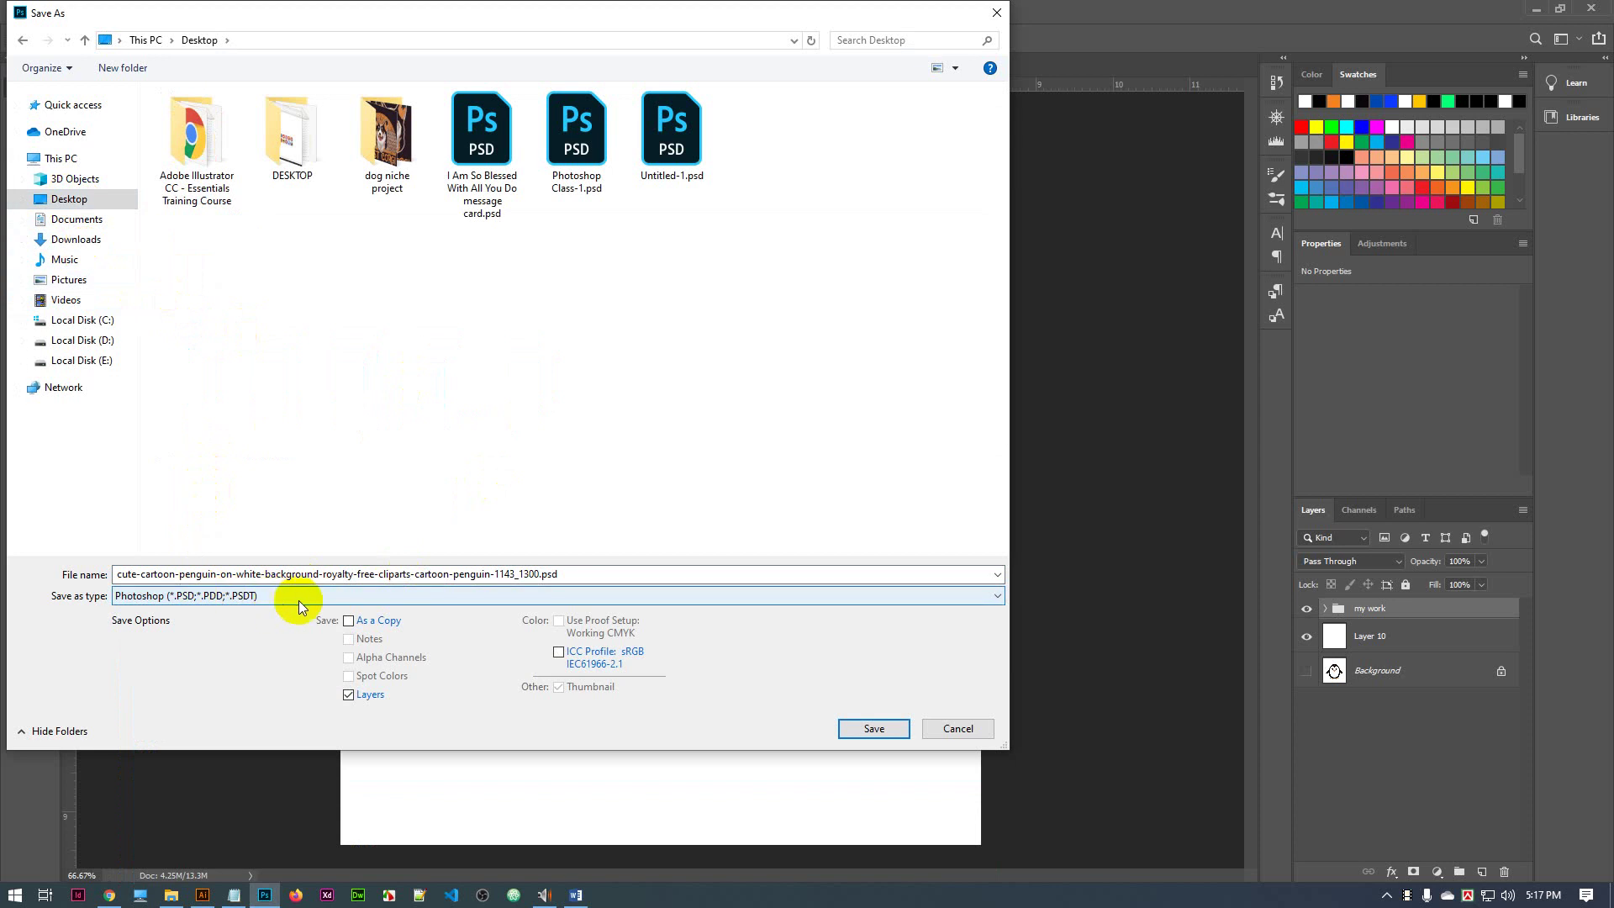
click(871, 729)
click(992, 254)
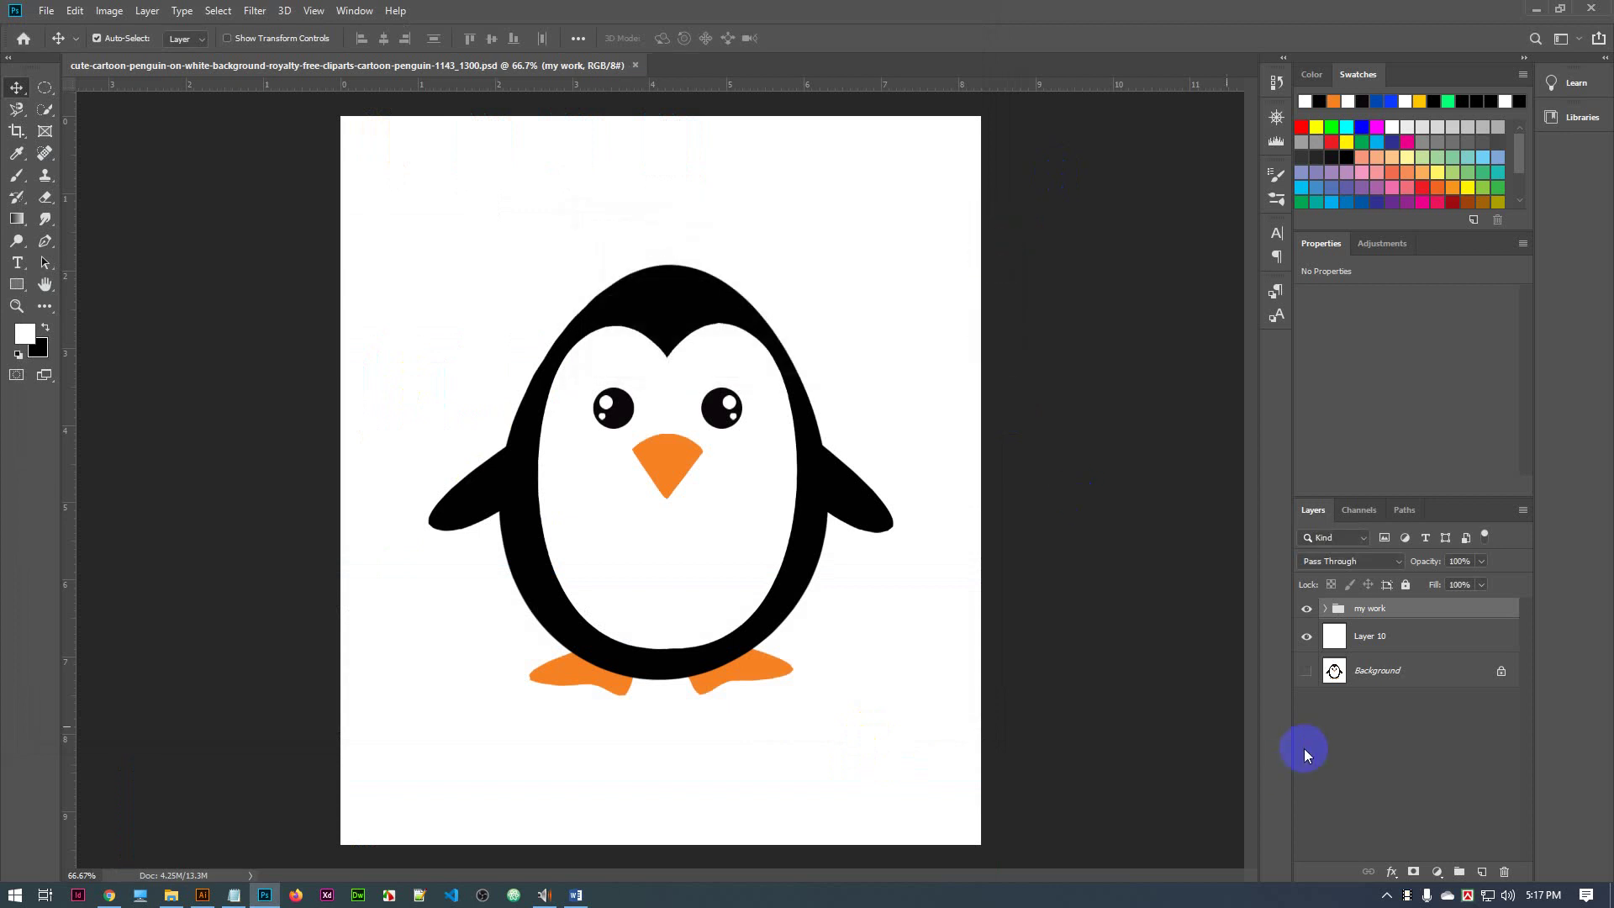
Save a JPEG copy to the Desktop under the same name, at Maximum quality 12 with Baseline ("Standard") format
click(46, 12)
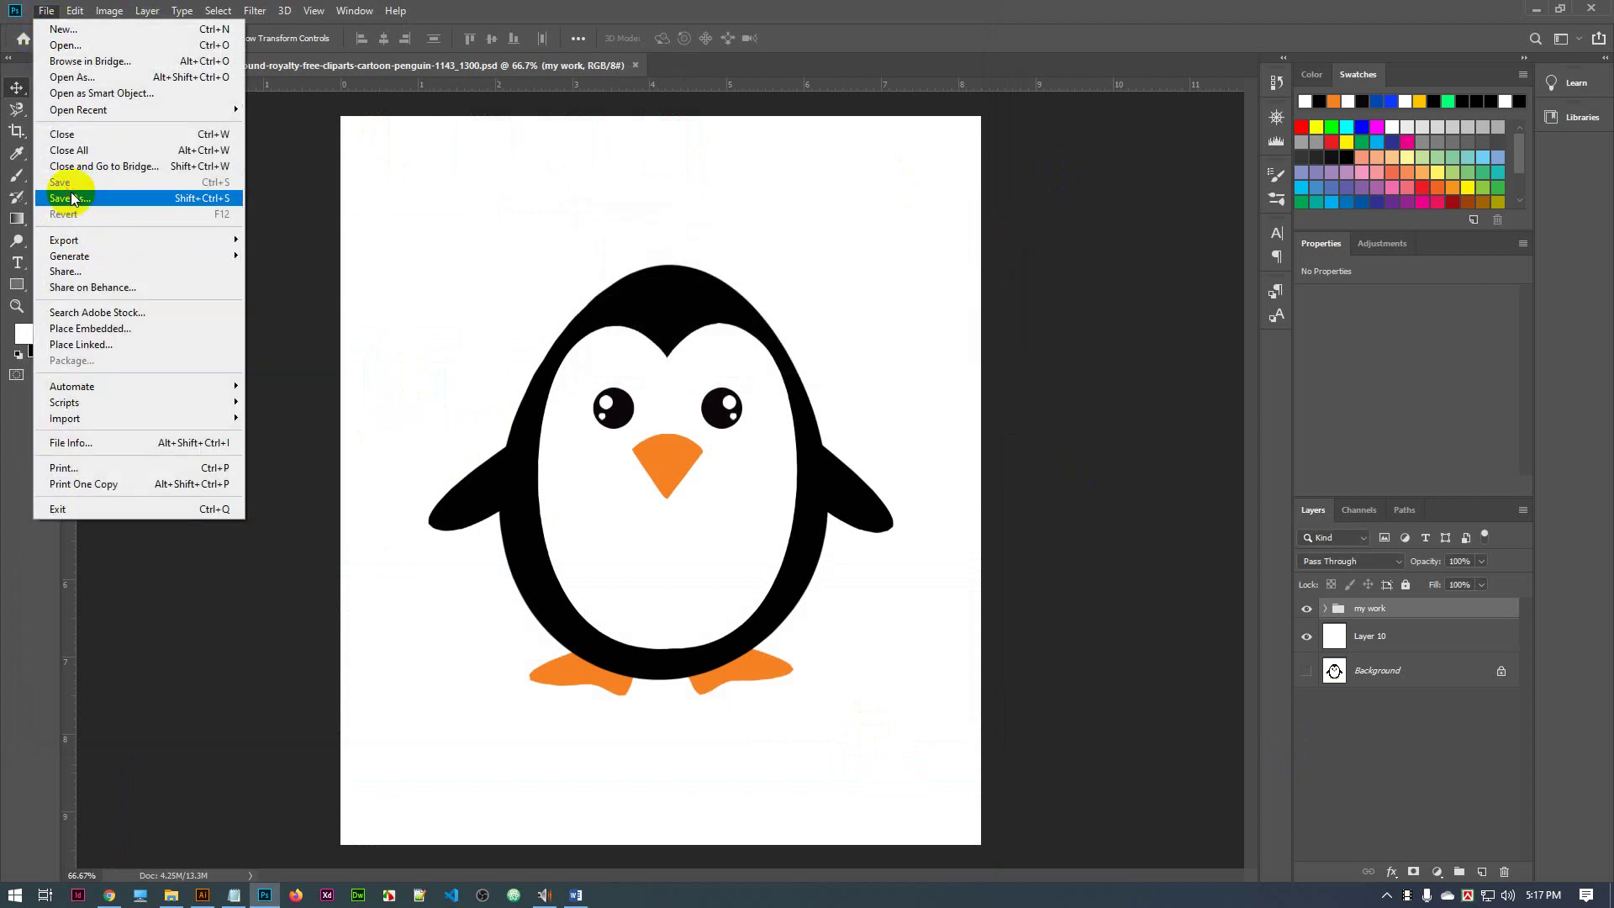
click(71, 198)
click(229, 596)
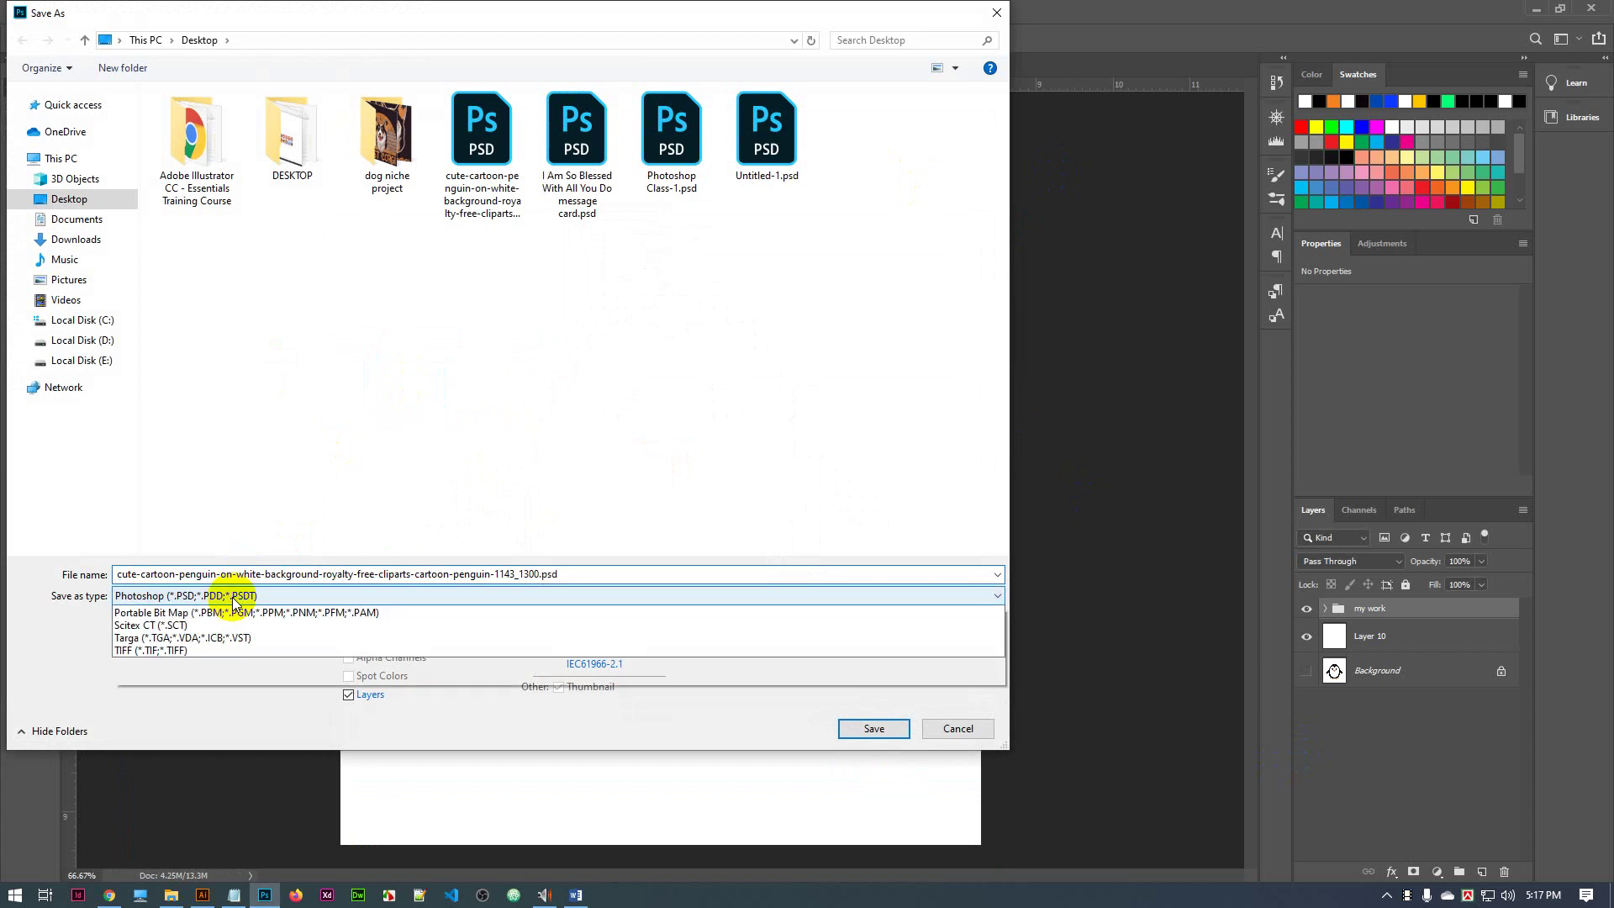
click(214, 727)
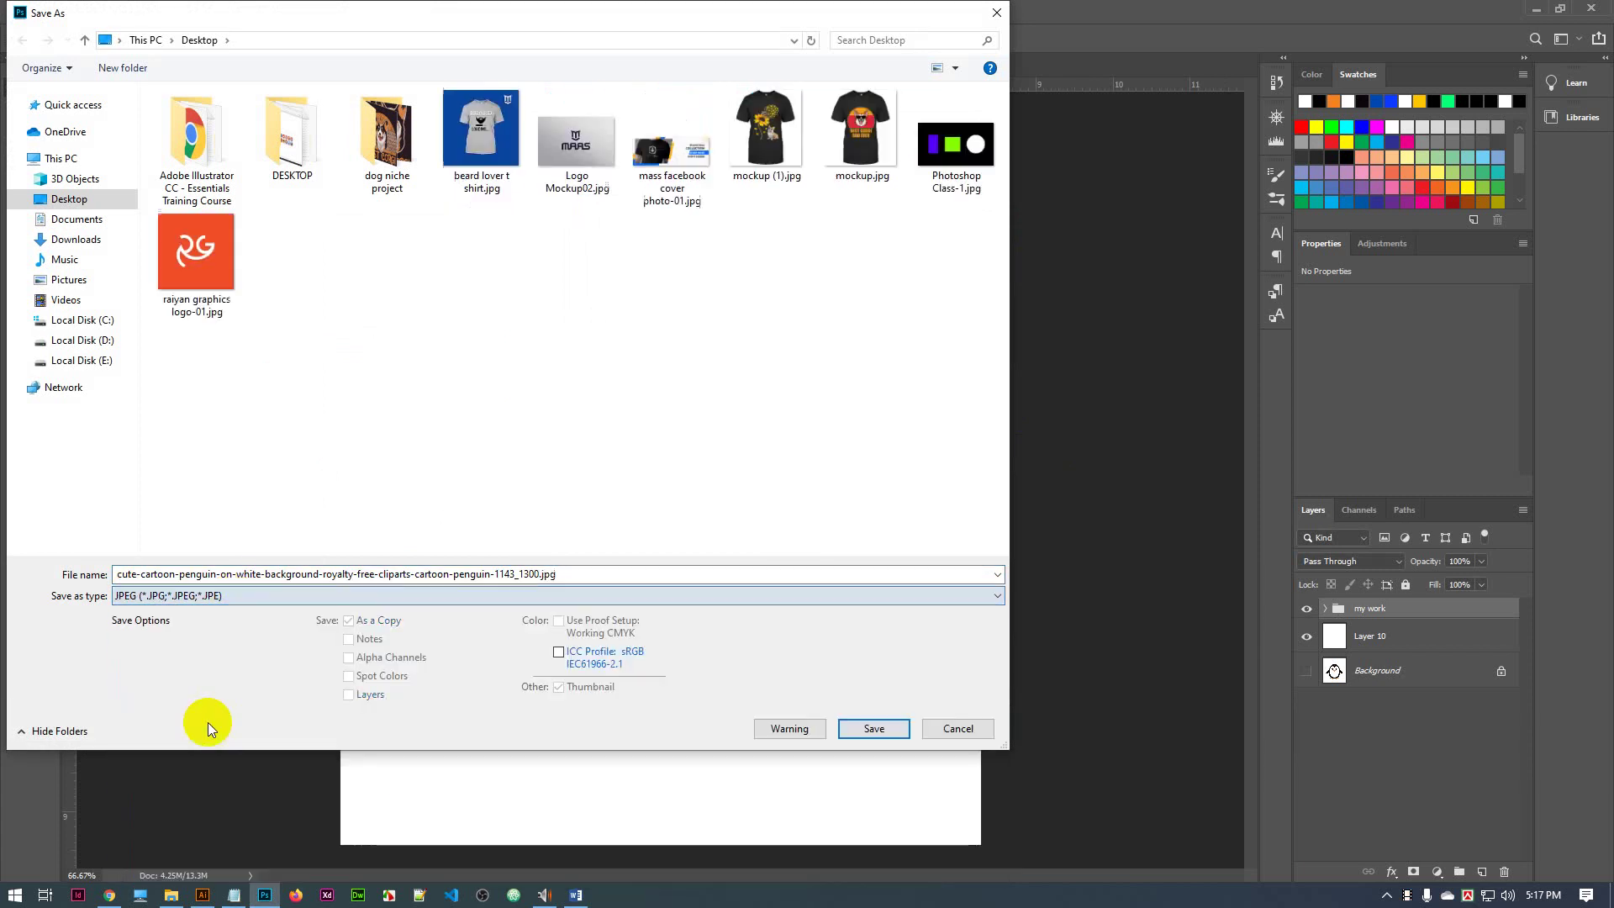
triple_click(353, 575)
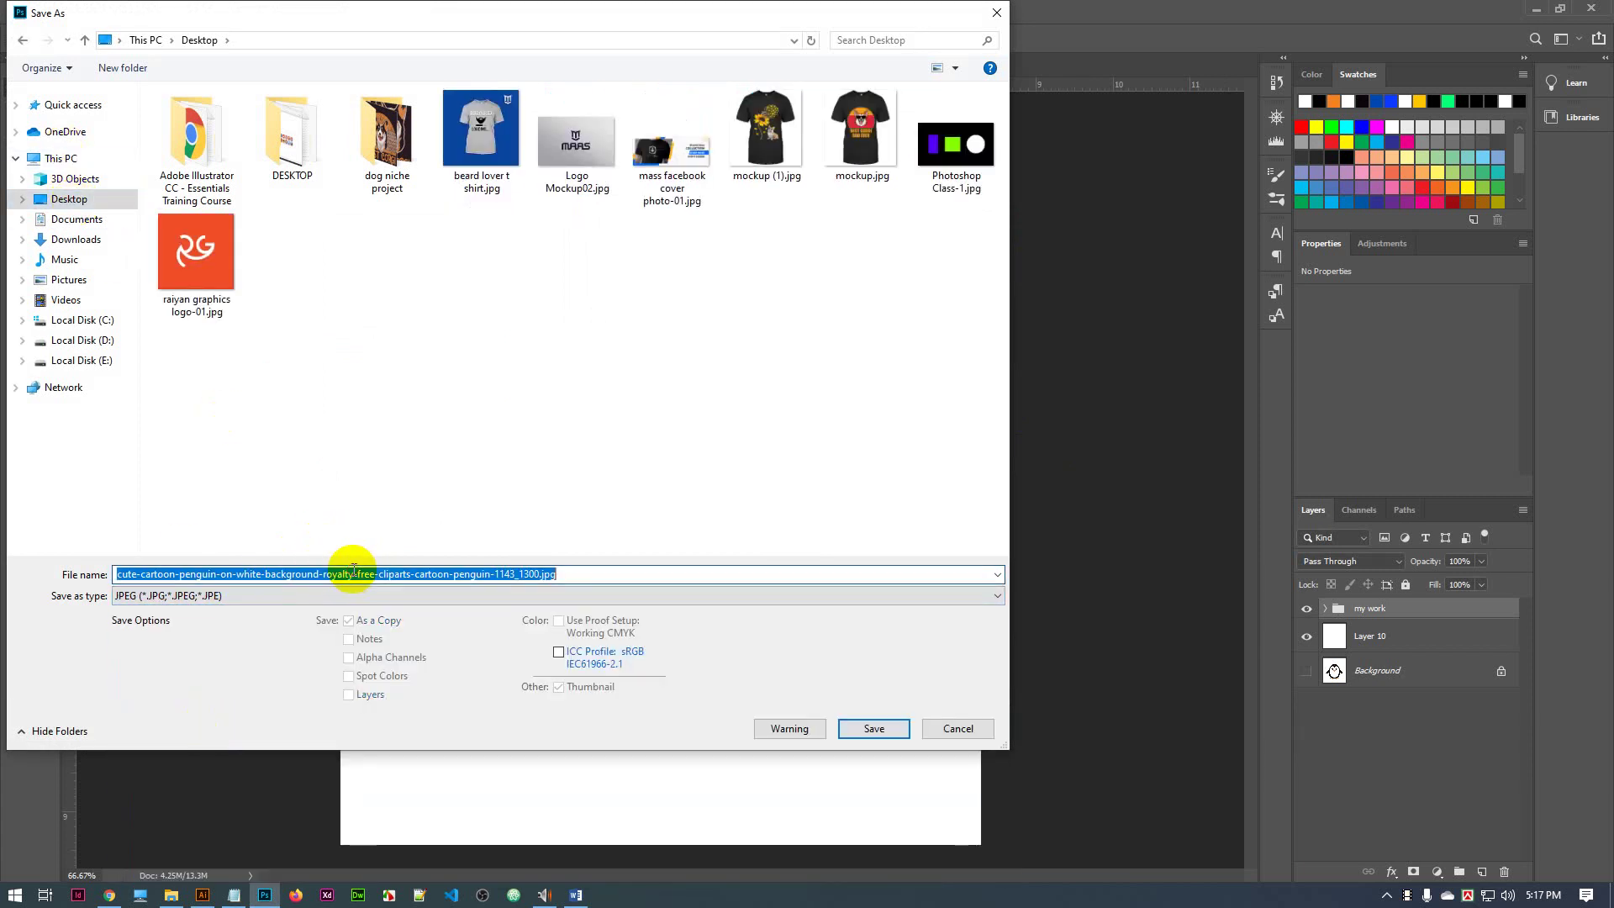
click(871, 728)
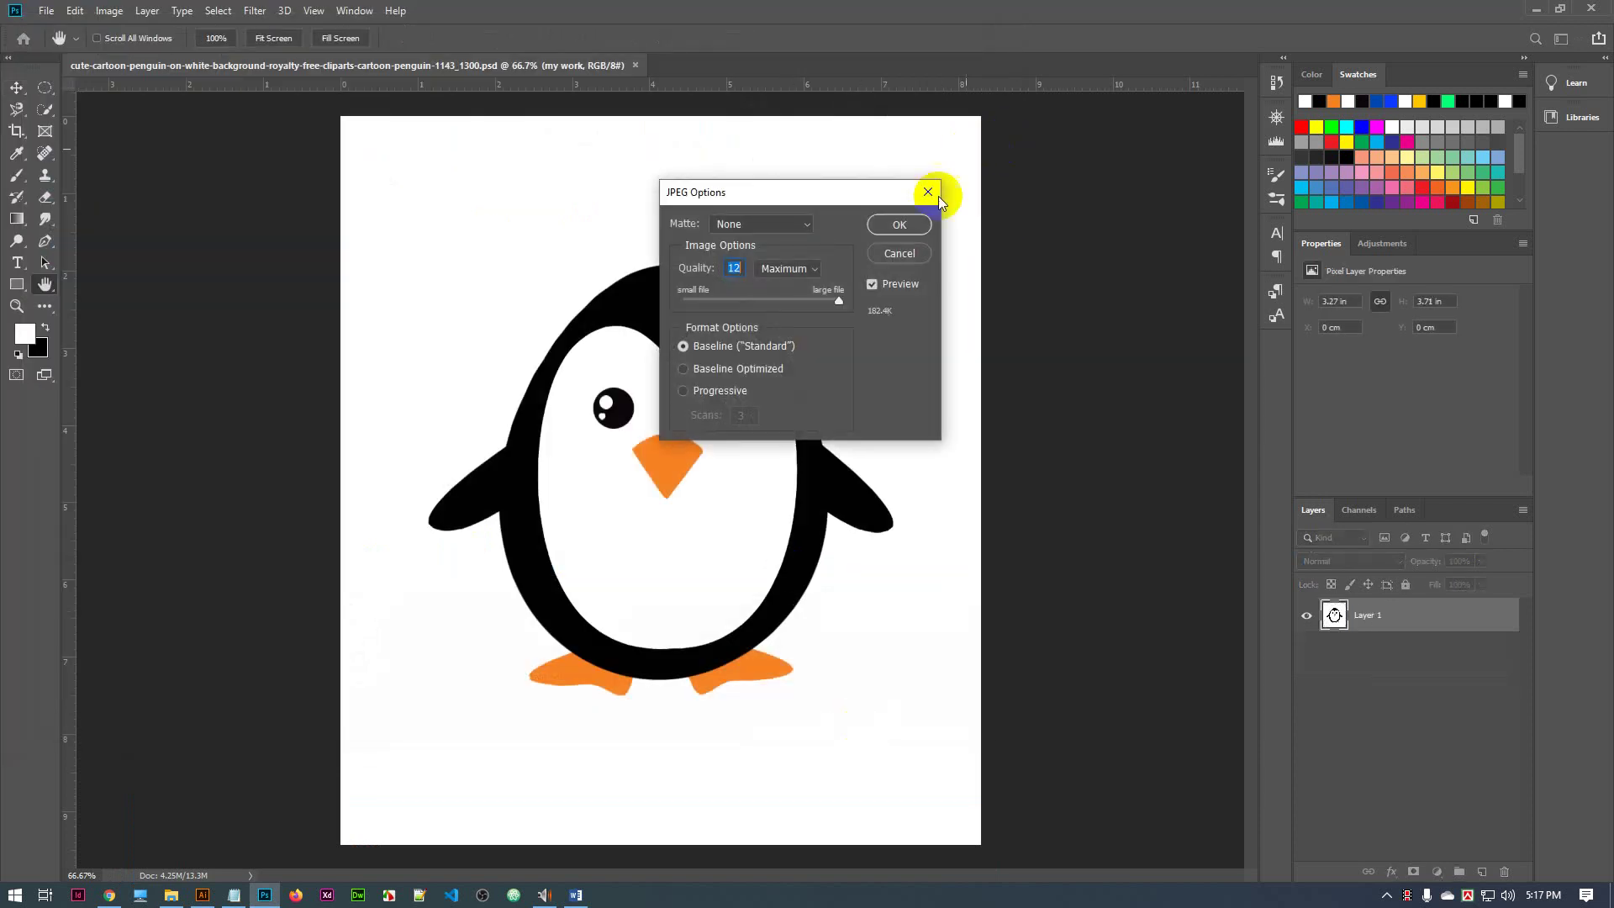
click(901, 224)
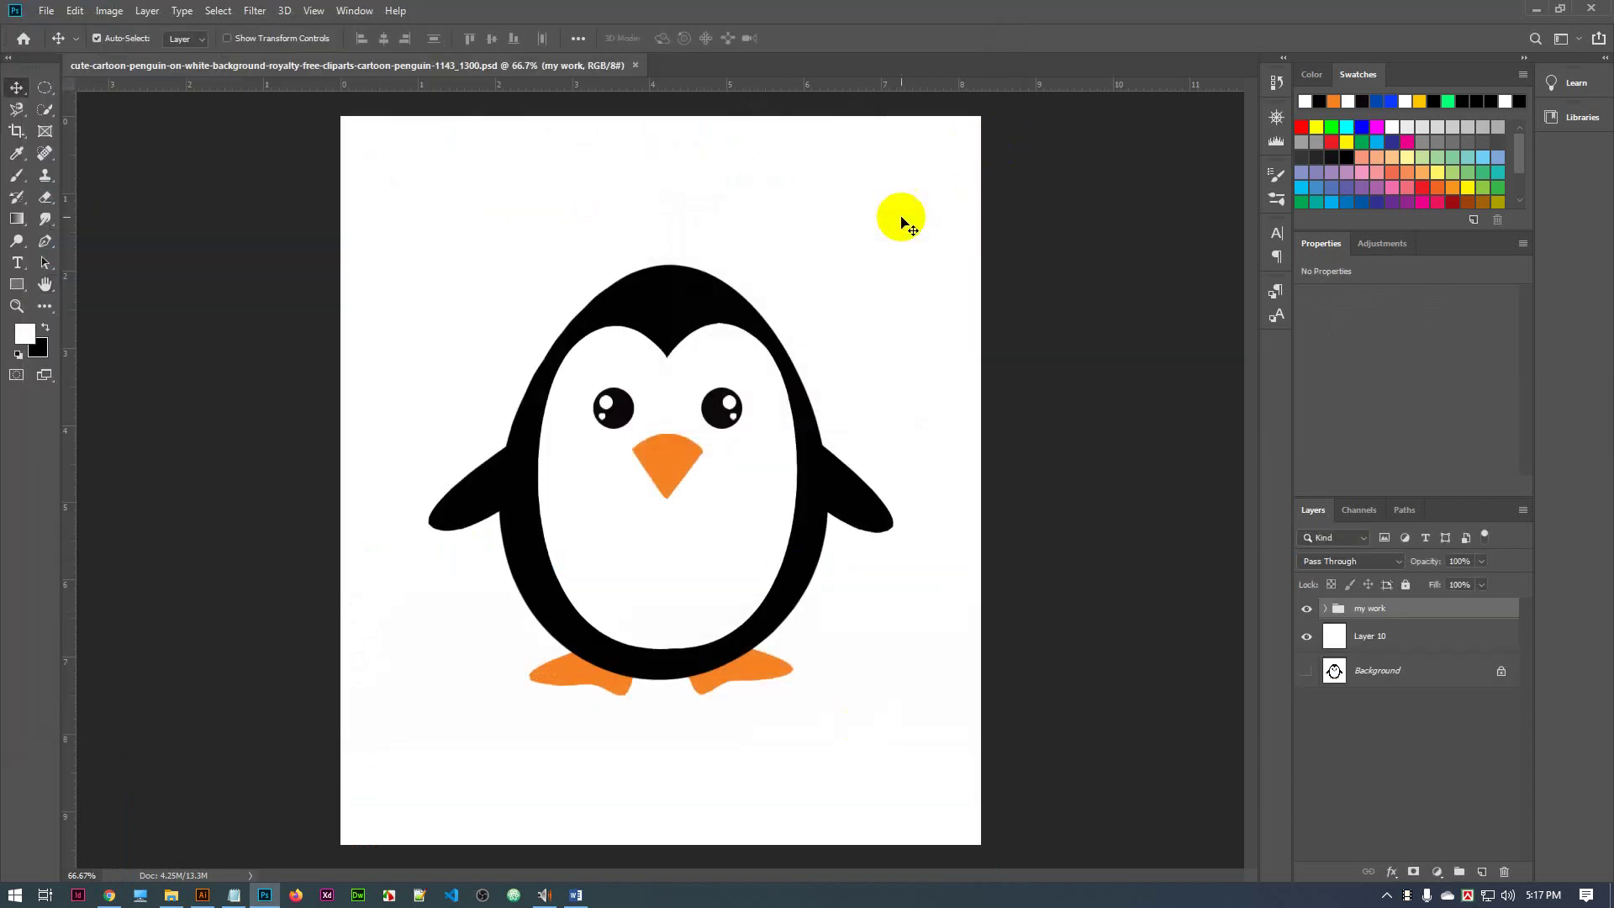
Move the saved penguin JPEG to an empty desktop area, view it in Photos, and return to Photoshop
click(1536, 11)
click(1517, 12)
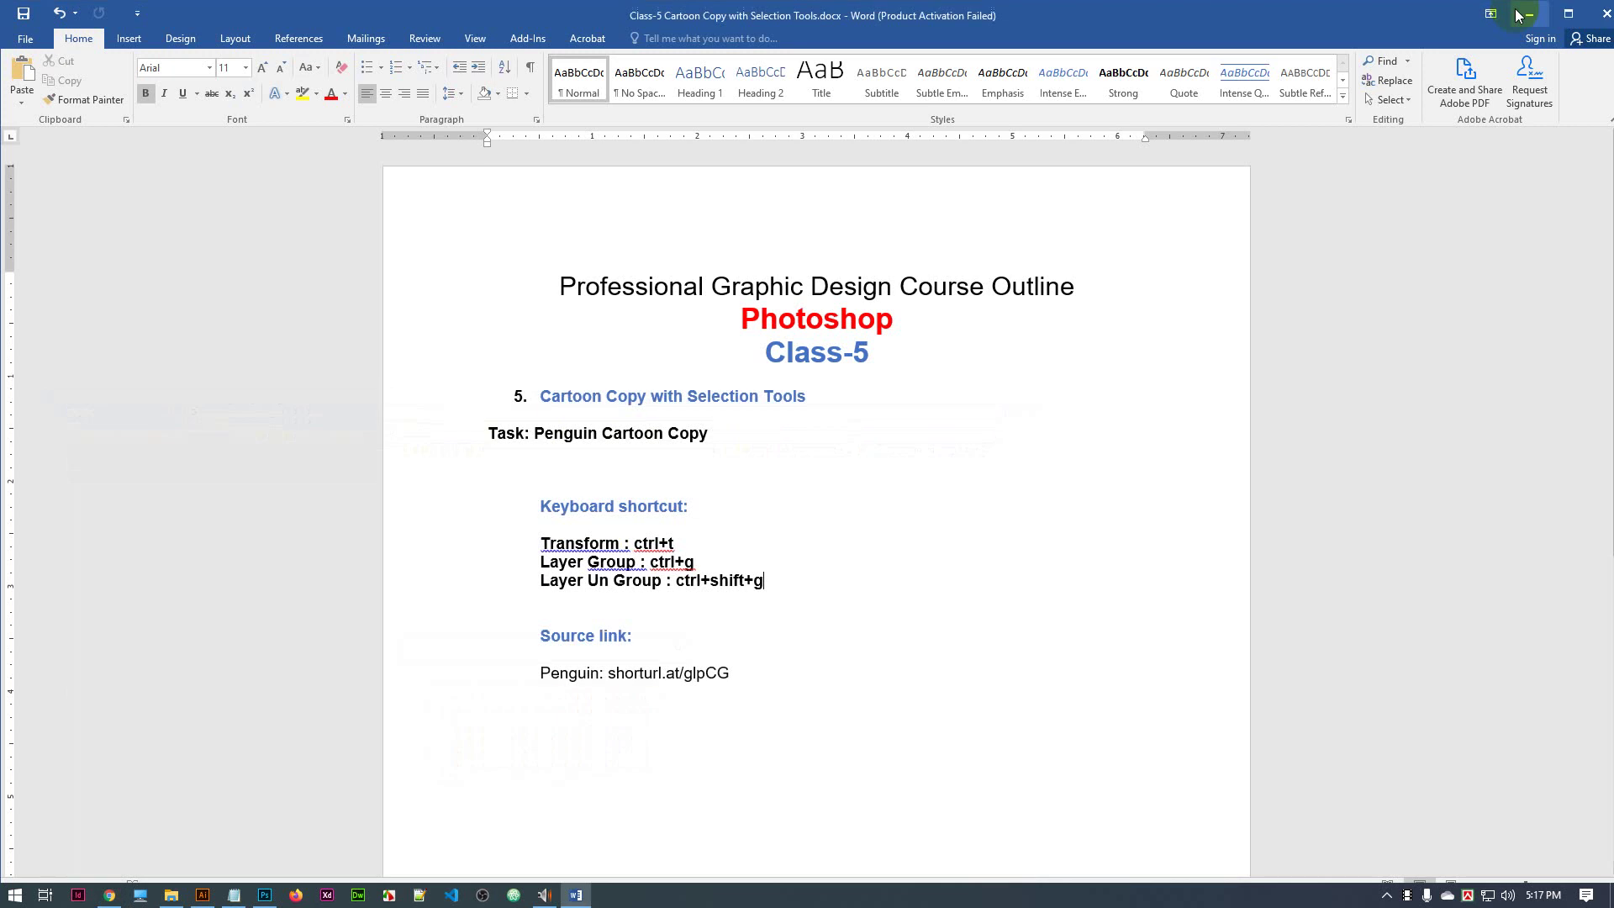
click(1523, 12)
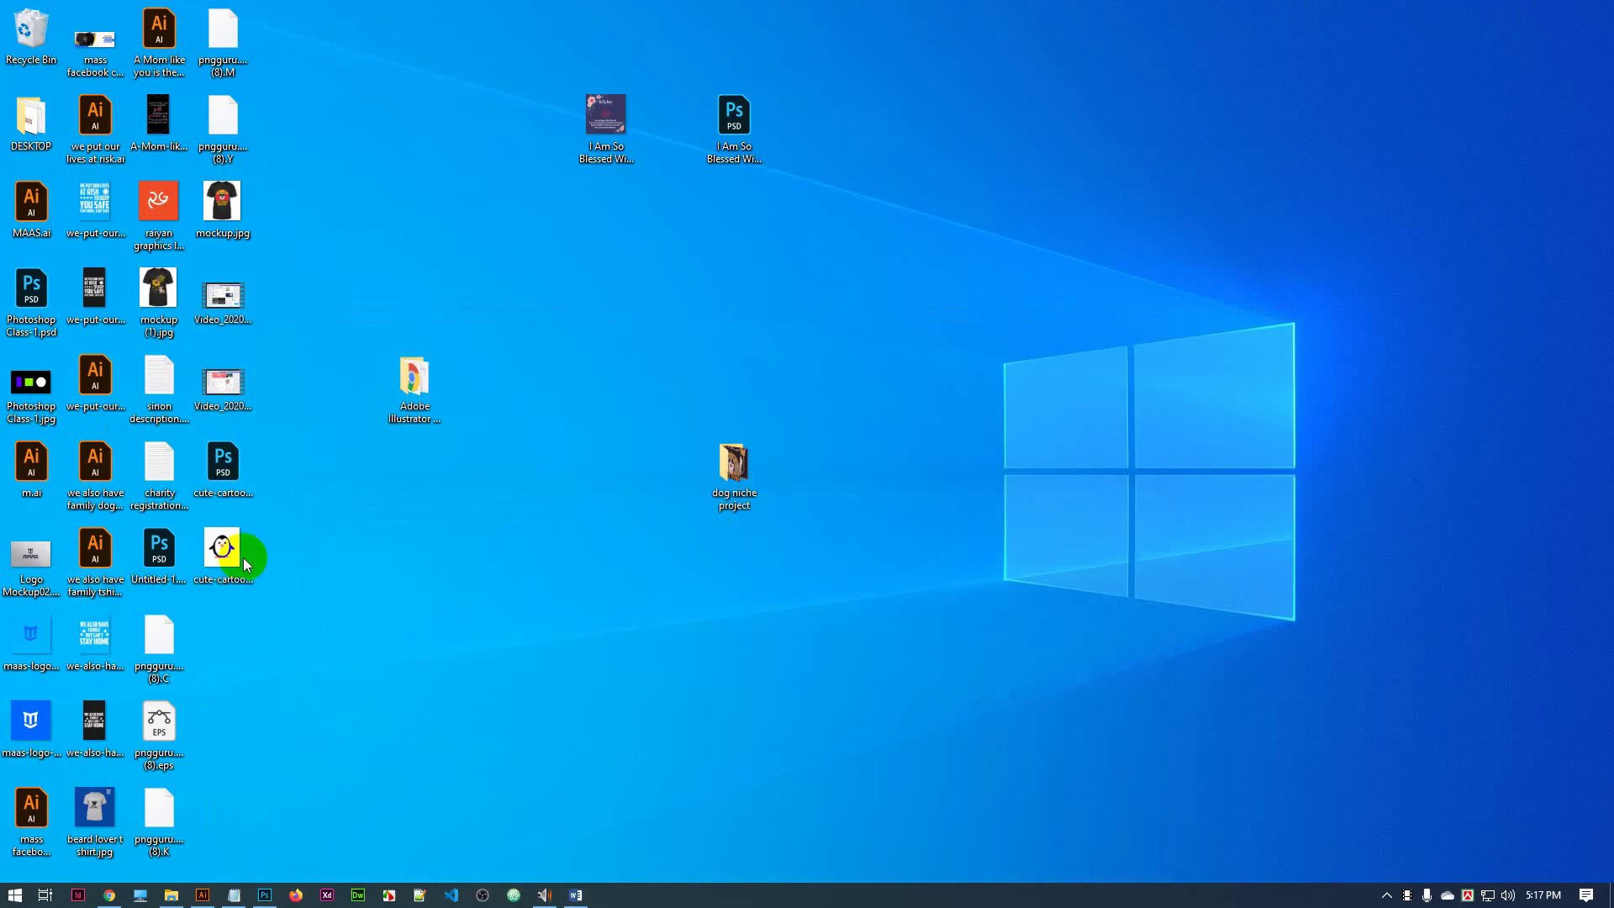
drag(231, 551, 680, 346)
double_click(671, 295)
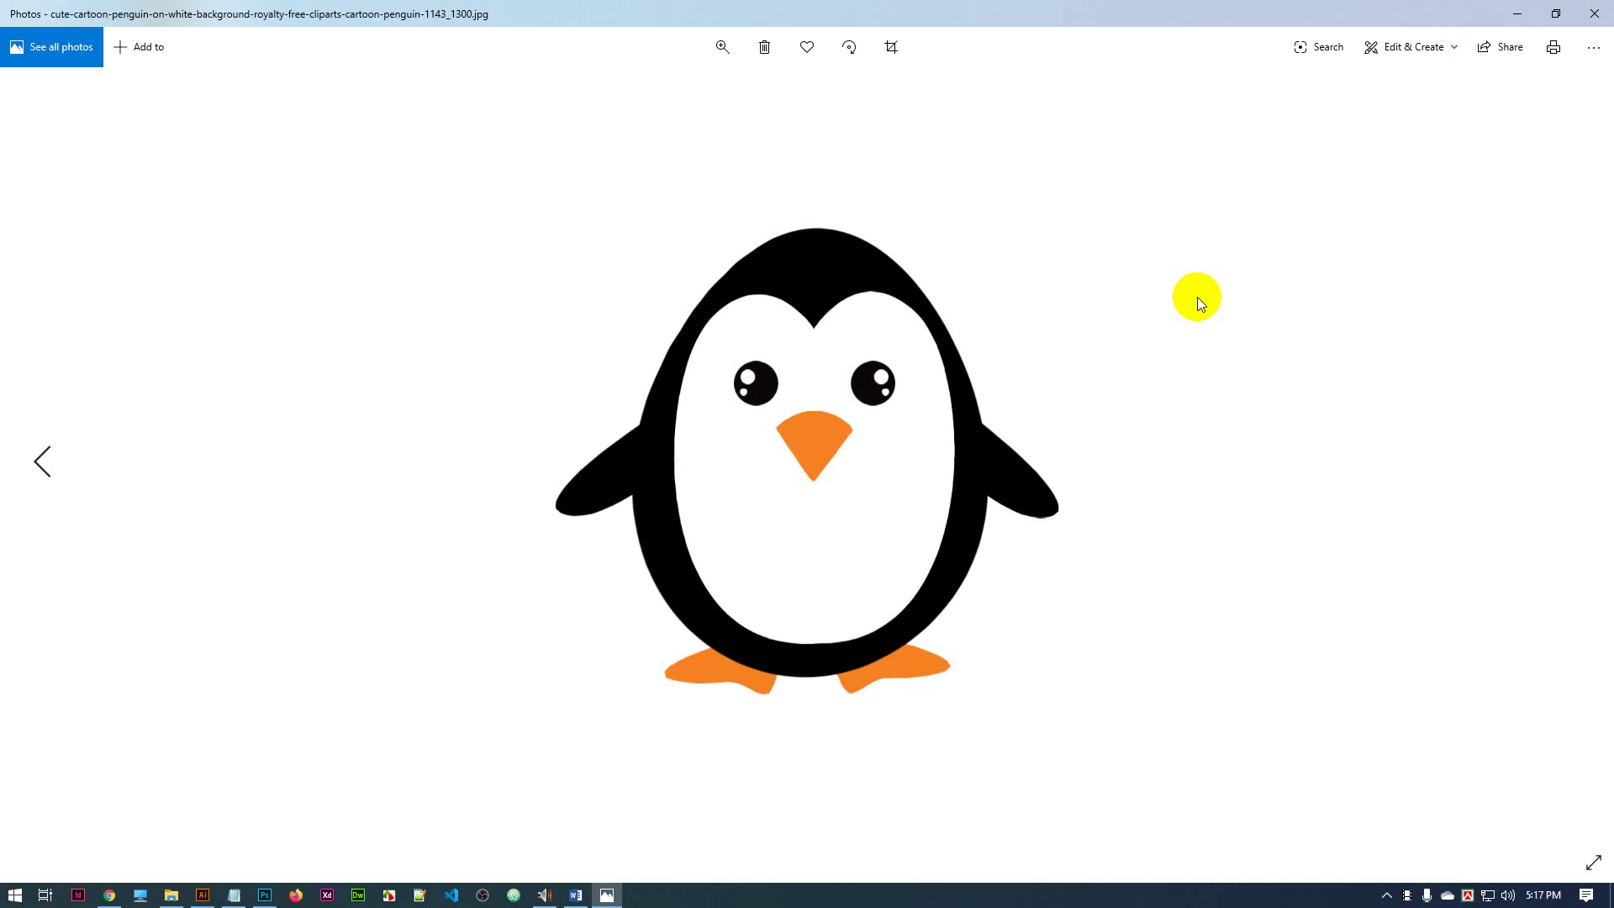
click(1602, 12)
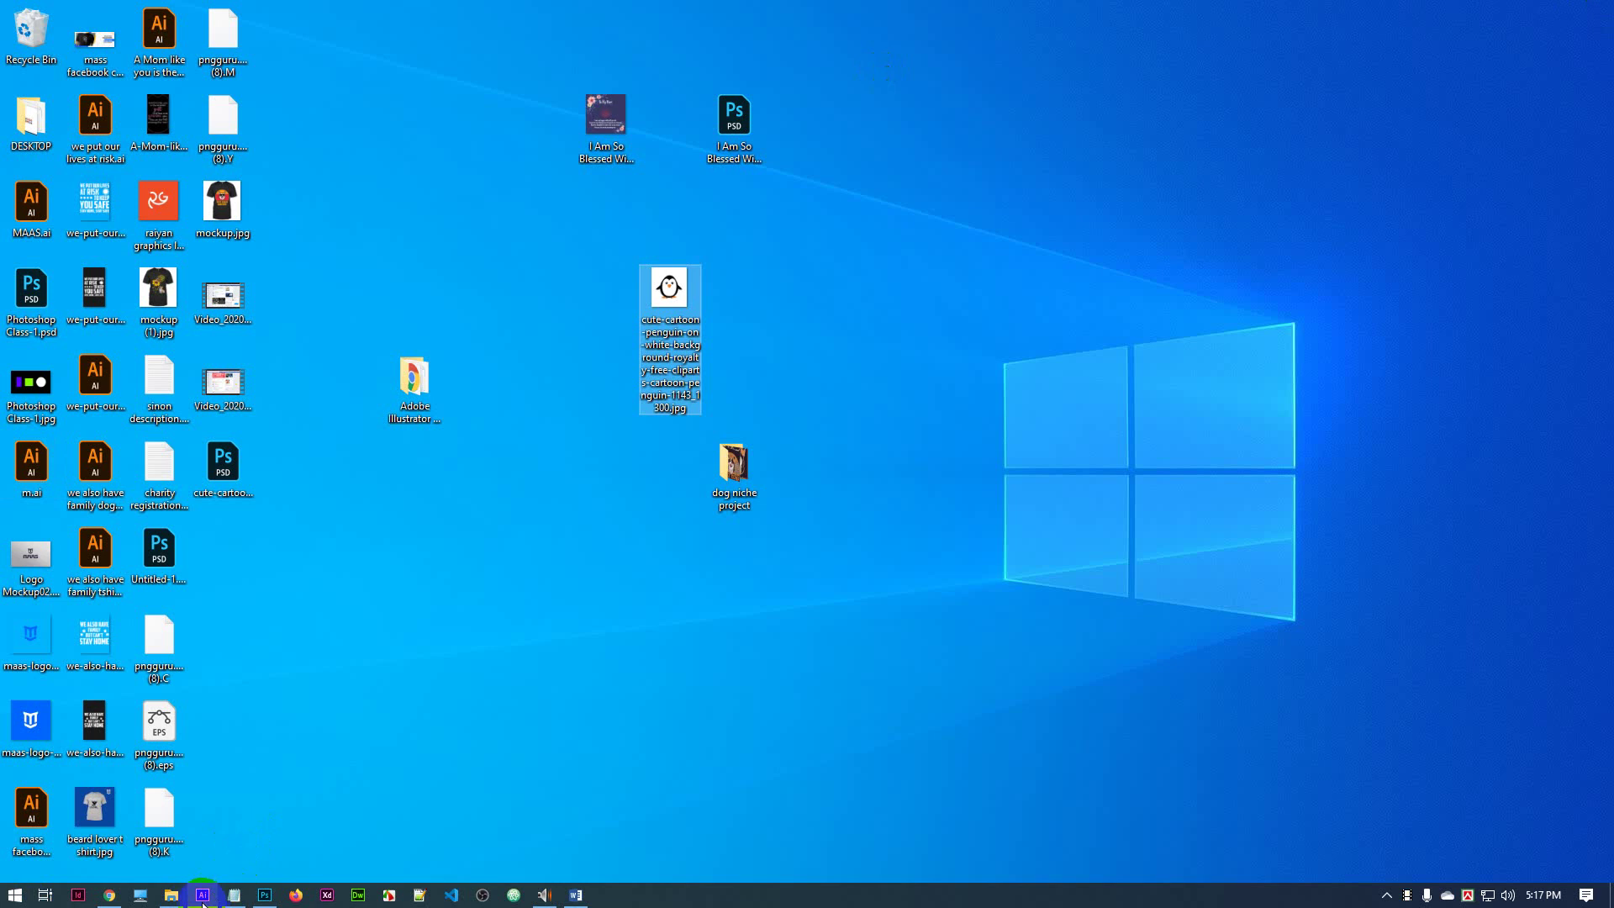
click(265, 894)
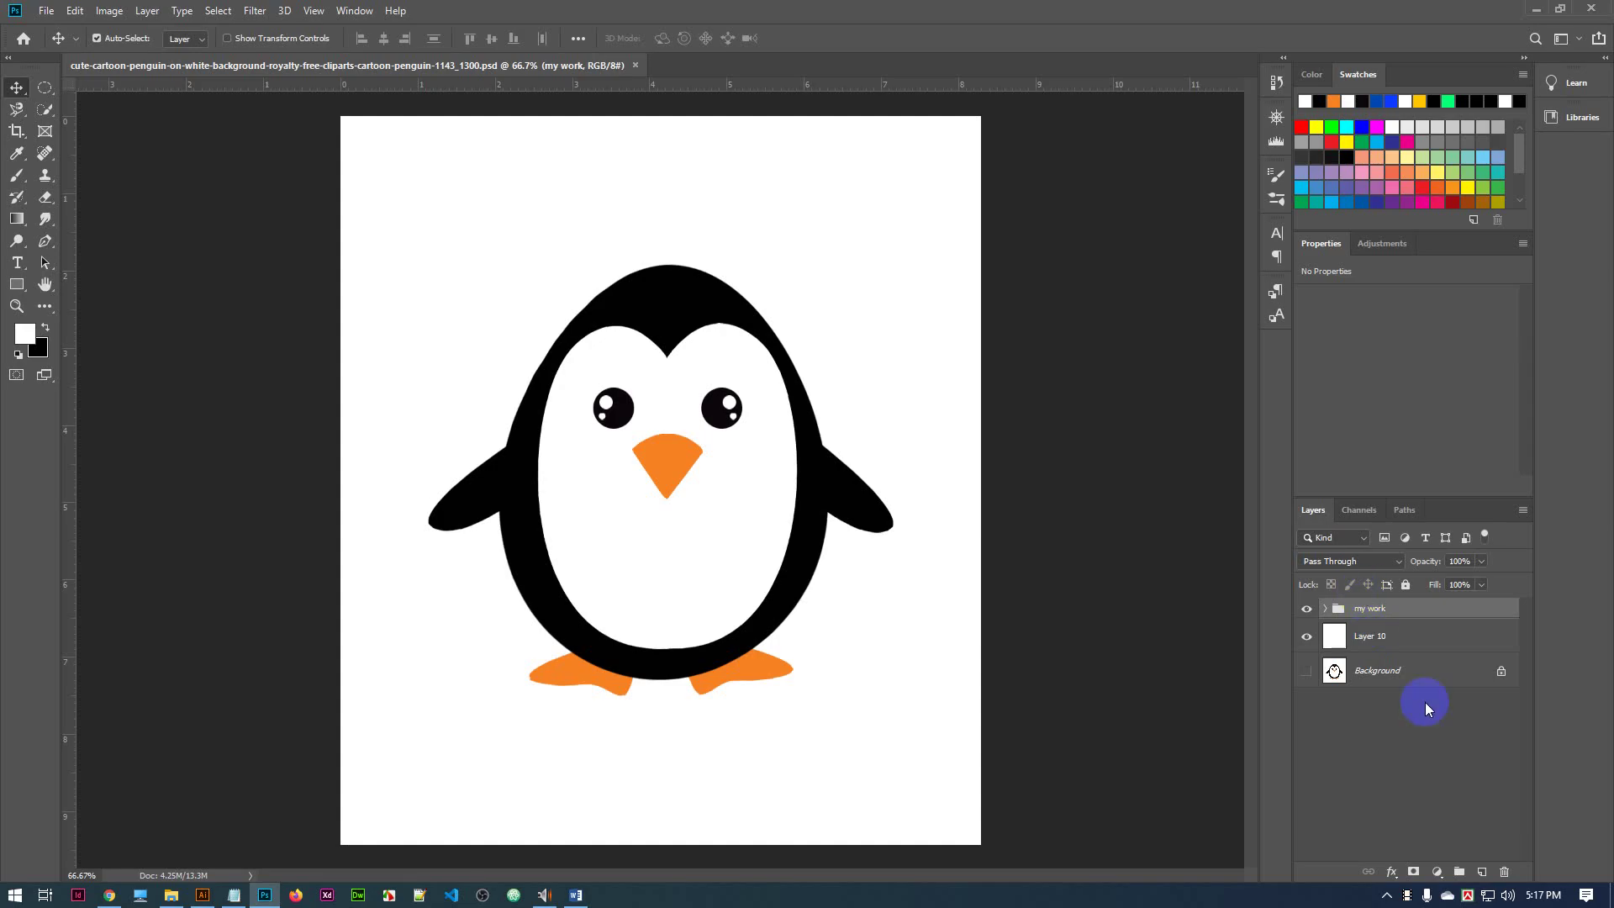